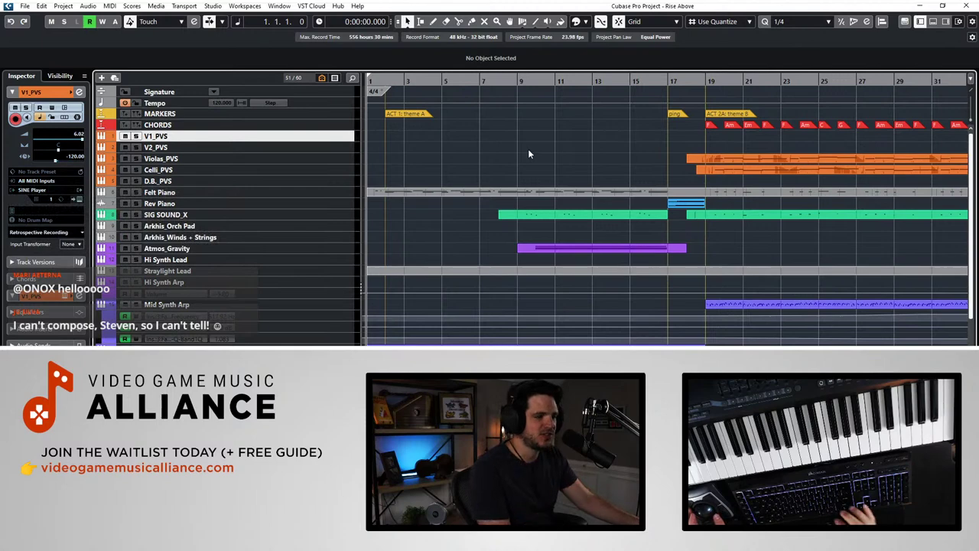
# Step: Examine the section markers along the timeline, from ACT 1: theme A to ACT 4: theme C
pyautogui.hscroll(15, 528, 152)
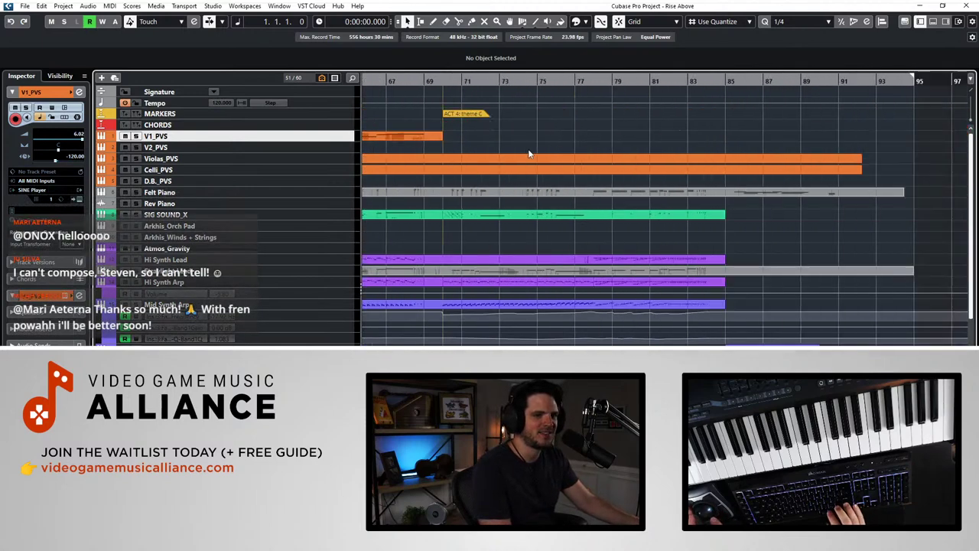
pyautogui.hscroll(-15, 528, 154)
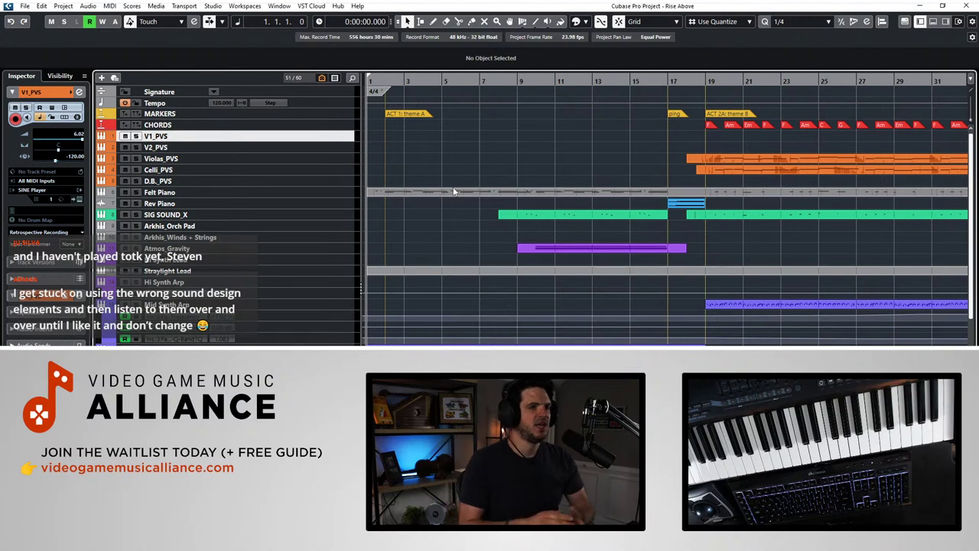
pyautogui.click(414, 115)
pyautogui.hscroll(4, 505, 114)
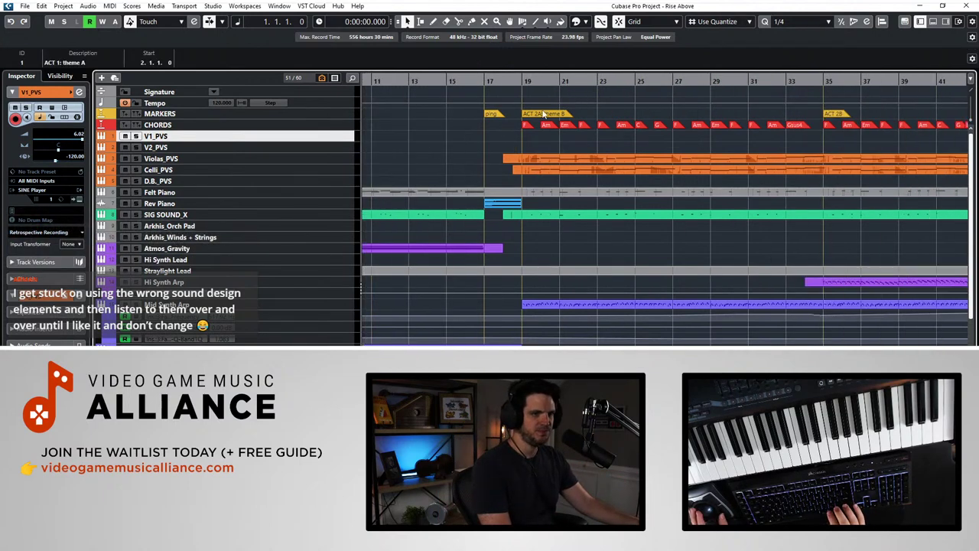
pyautogui.hscroll(4, 542, 113)
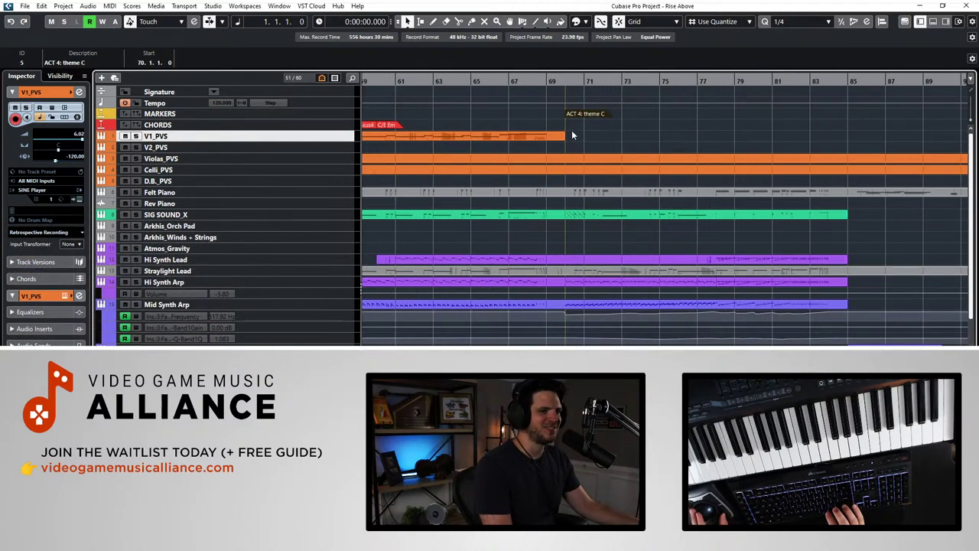
pyautogui.hscroll(-1, 688, 141)
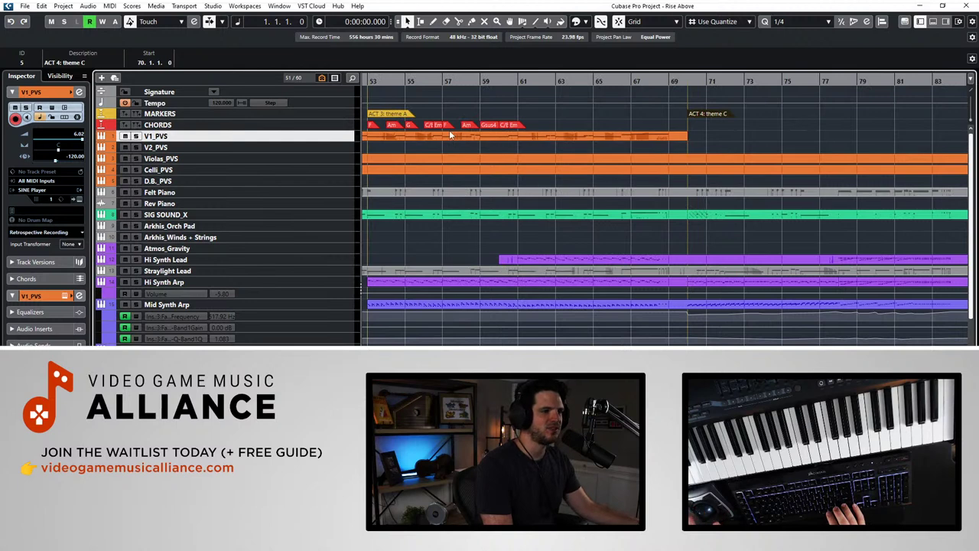
pyautogui.click(718, 120)
pyautogui.click(711, 116)
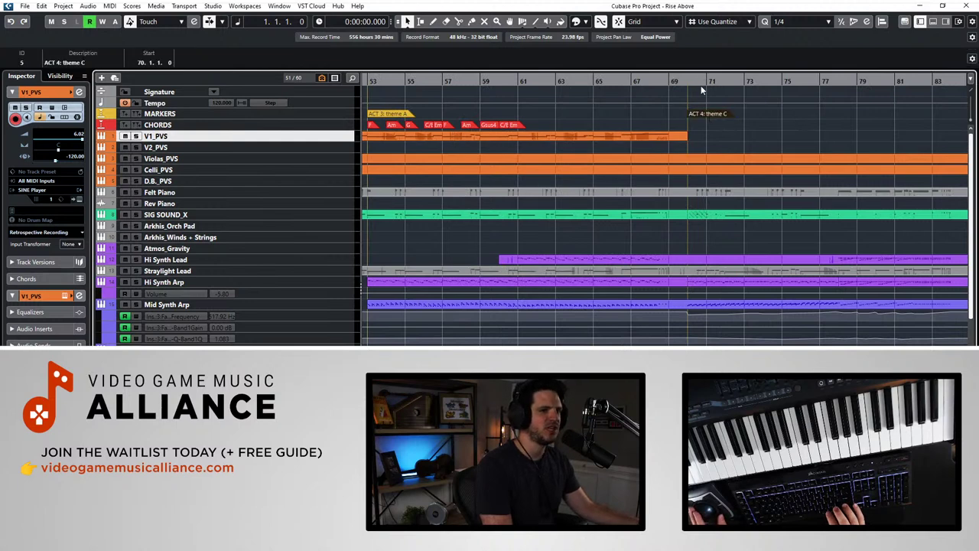
pyautogui.hscroll(1, 705, 142)
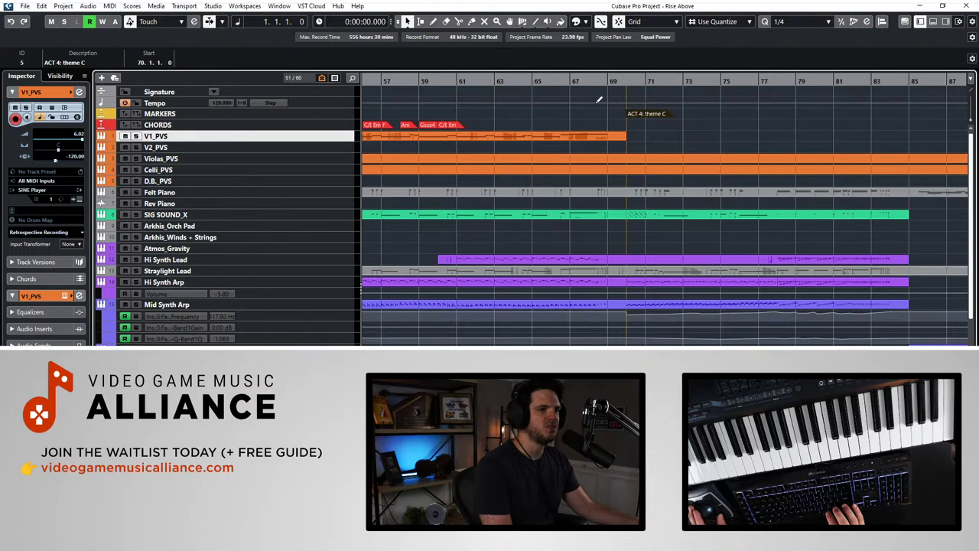
# Step: Add a marker at bar 85, beat 3, where the final piano passage begins, and name it "outro"
pyautogui.click(649, 125)
pyautogui.hscroll(6, 646, 122)
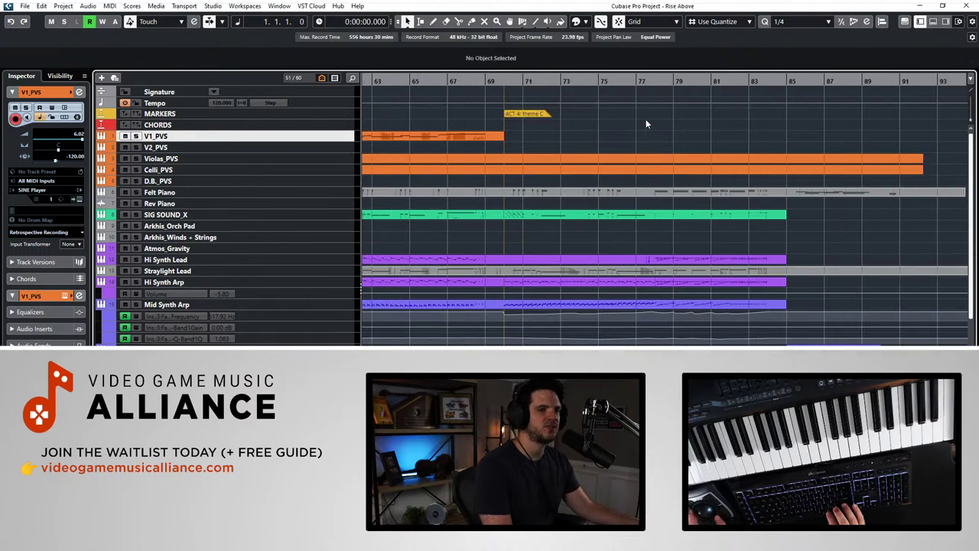
pyautogui.scroll(-5, 646, 123)
pyautogui.scroll(5, 646, 122)
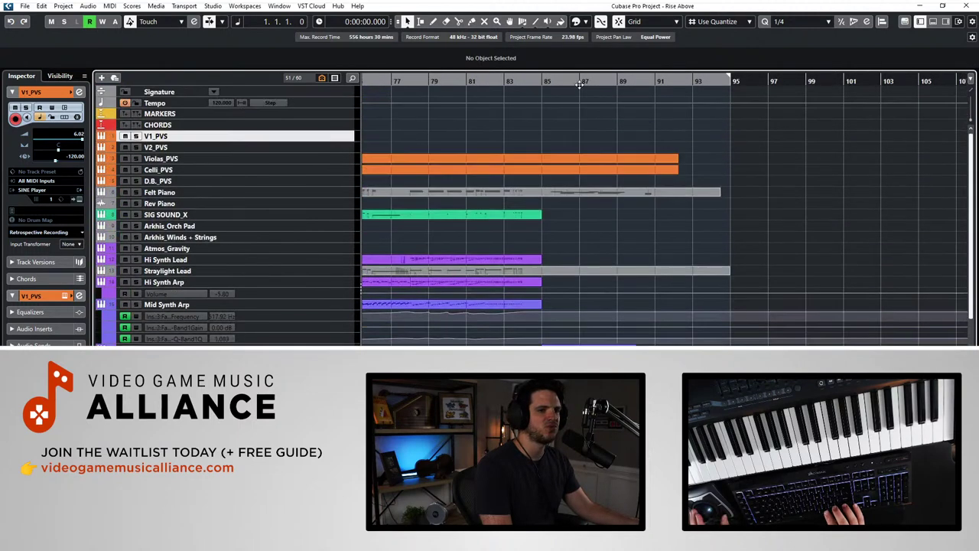
pyautogui.click(552, 80)
pyautogui.press('Insert')
pyautogui.hotkey('ctrl', 'm')
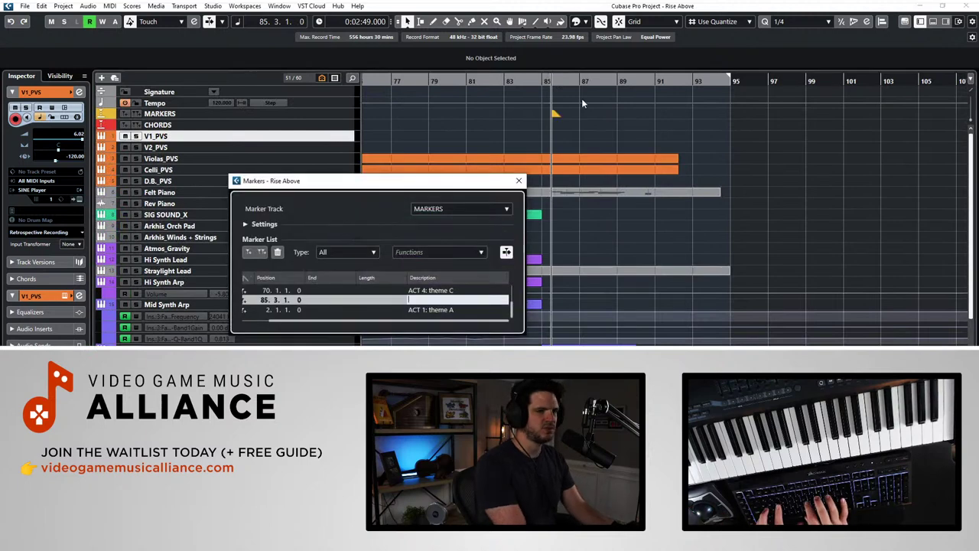
pyautogui.write('outro')
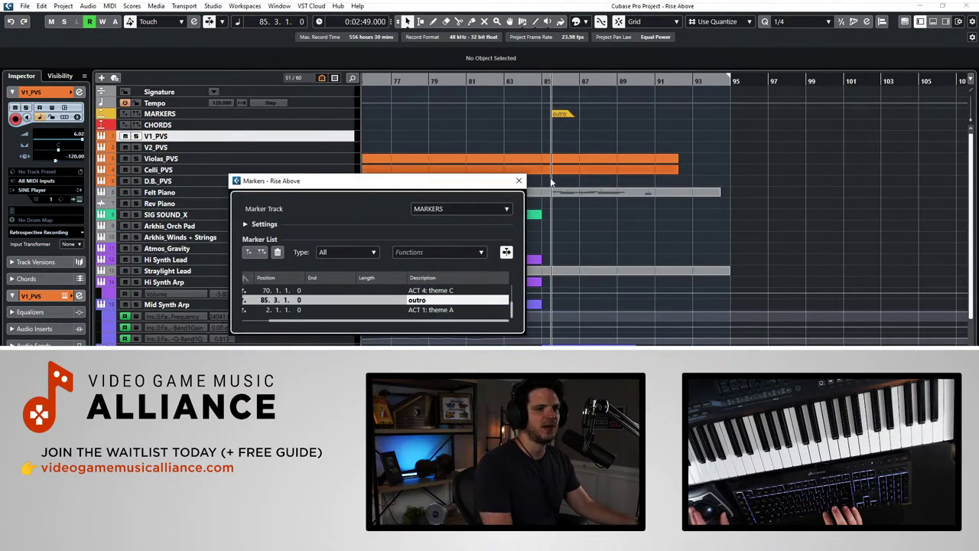
pyautogui.click(519, 181)
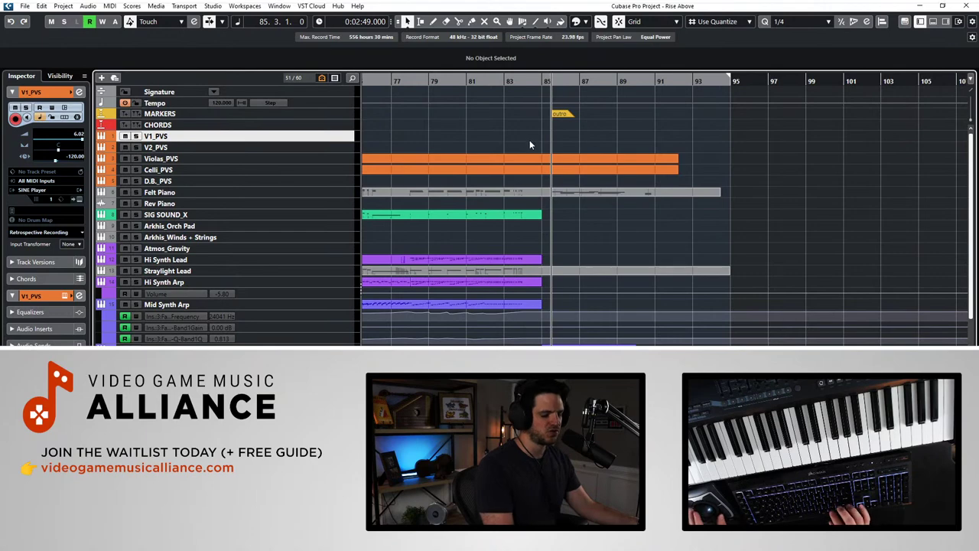
# Step: Return the playhead to the project start and review the marker and chord layout of every section through the outro
pyautogui.hscroll(-10, 529, 140)
pyautogui.press('Home')
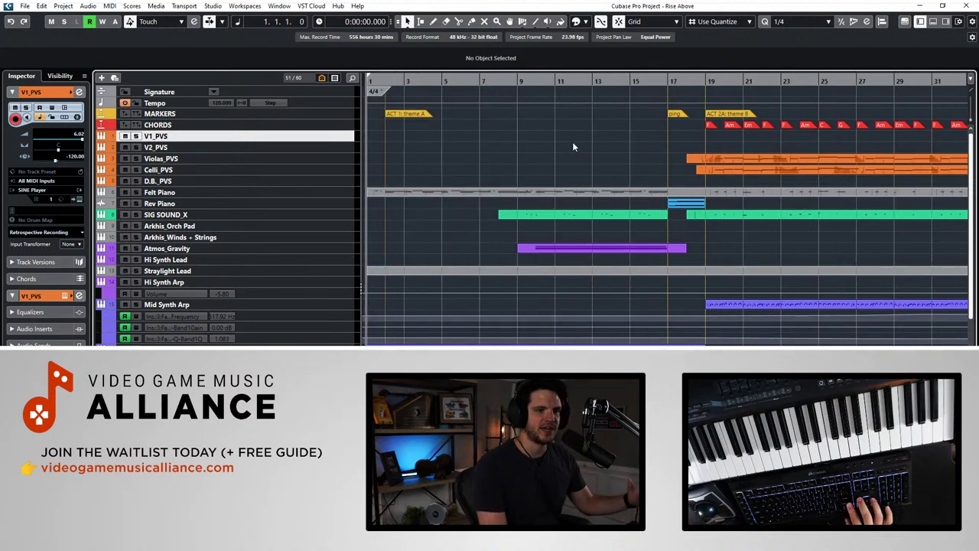
pyautogui.hscroll(5, 573, 141)
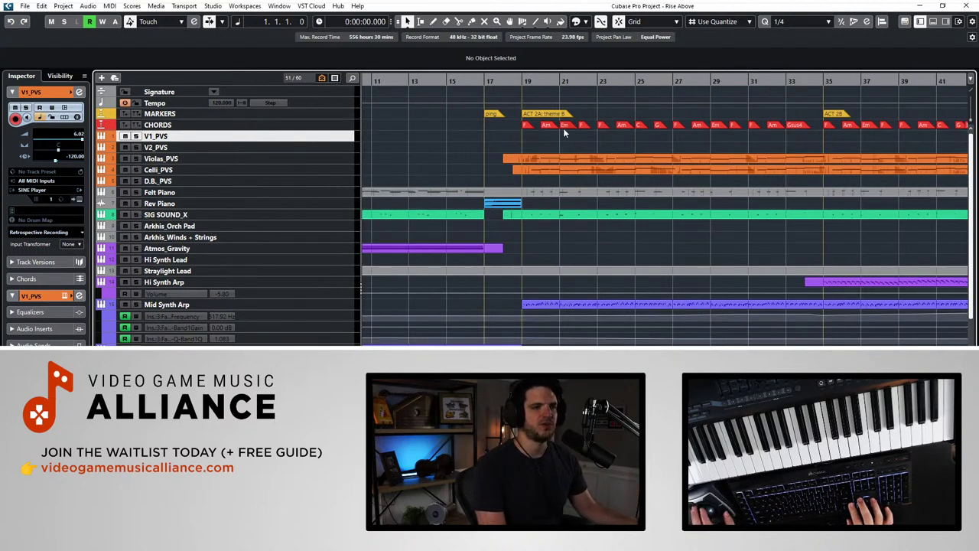
pyautogui.hscroll(5, 540, 147)
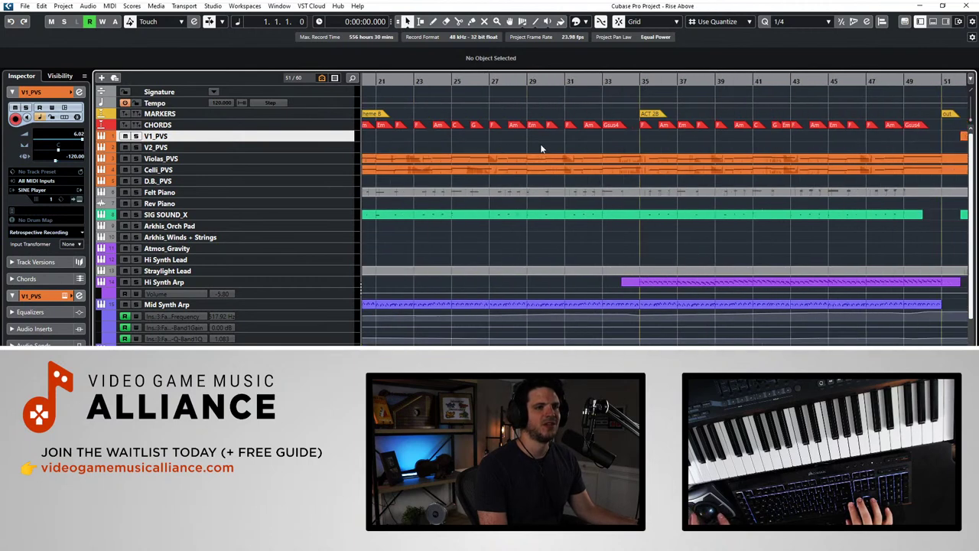
pyautogui.hscroll(6, 541, 147)
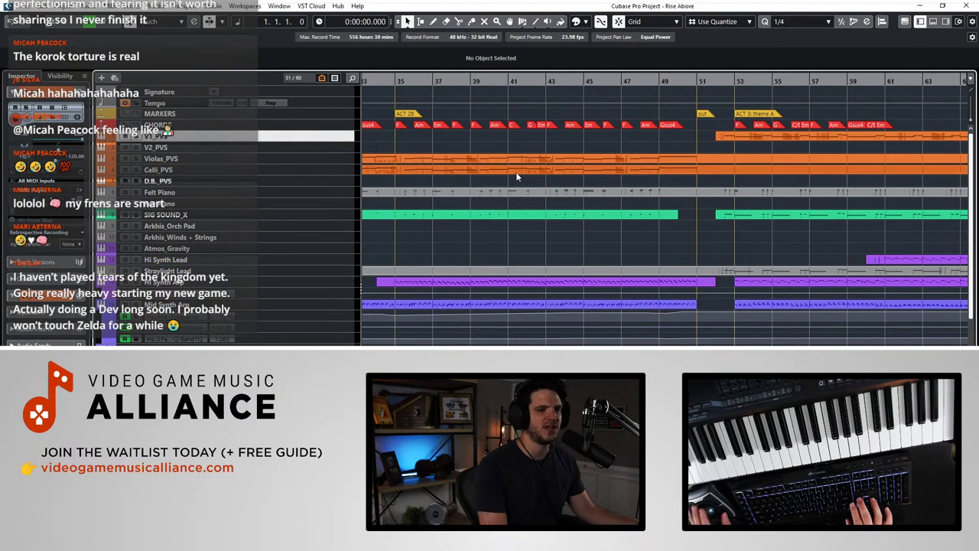
pyautogui.hscroll(2, 519, 171)
pyautogui.hscroll(6, 522, 158)
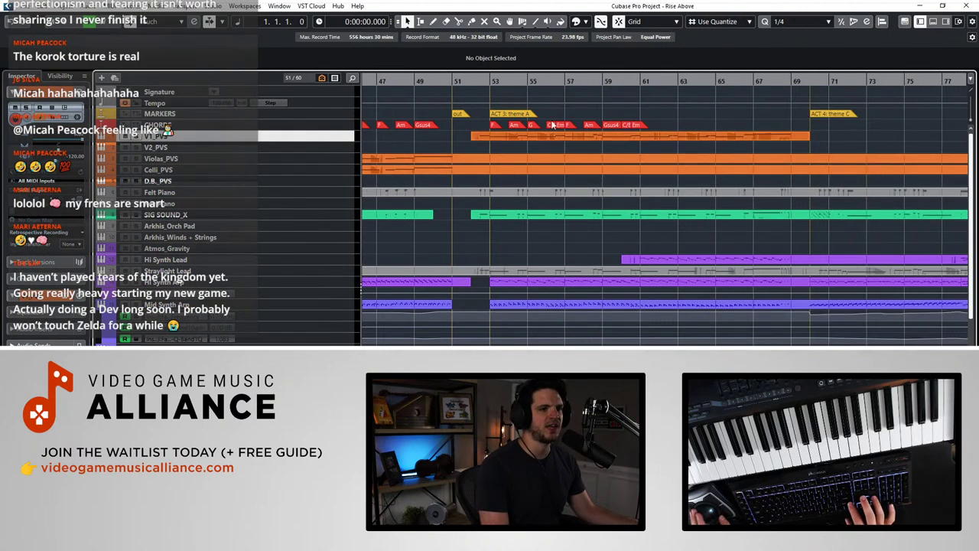
pyautogui.hscroll(12, 548, 138)
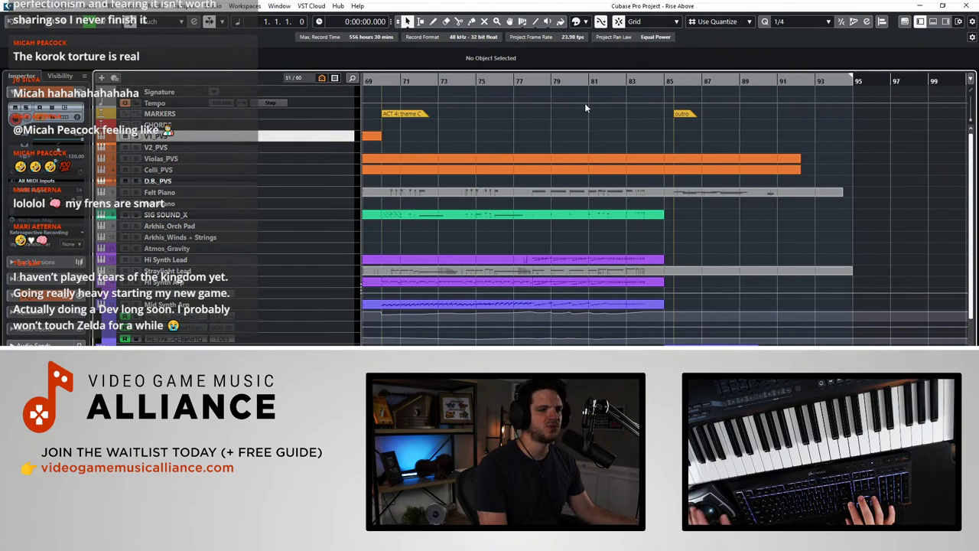
pyautogui.hscroll(-20, 585, 122)
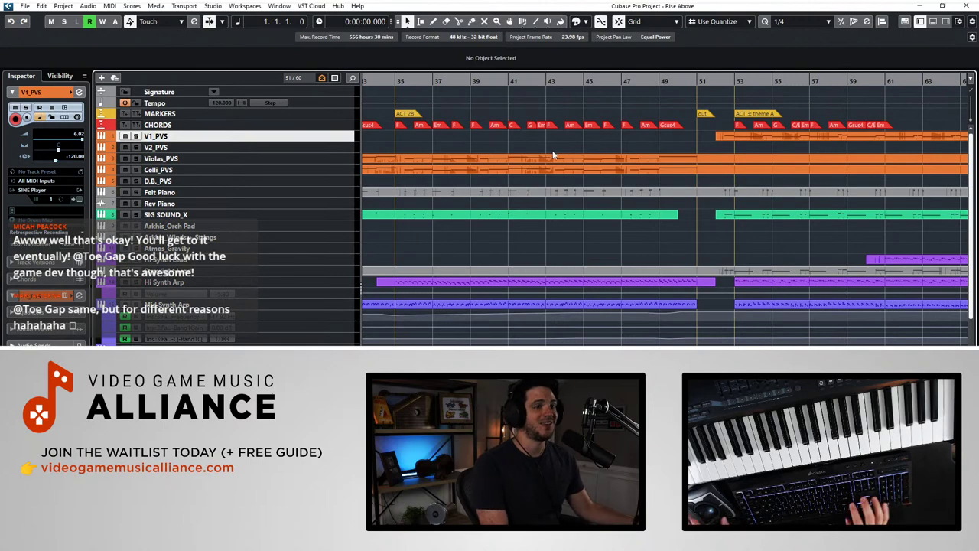
pyautogui.hscroll(-10, 566, 152)
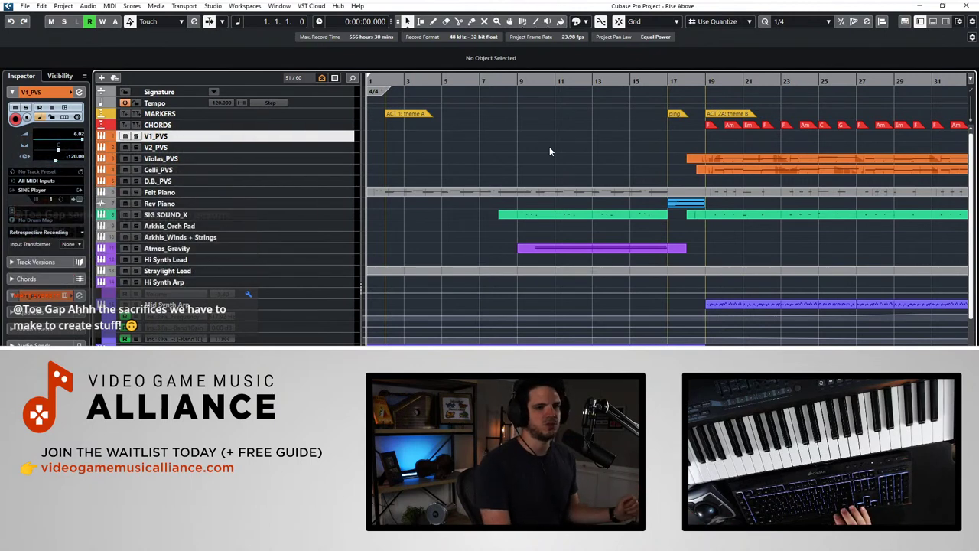
# Step: Place the playhead at bar 2 on the ACT 1: theme A marker and look over the arrangement through ACT 2B
pyautogui.press('KP_Add')
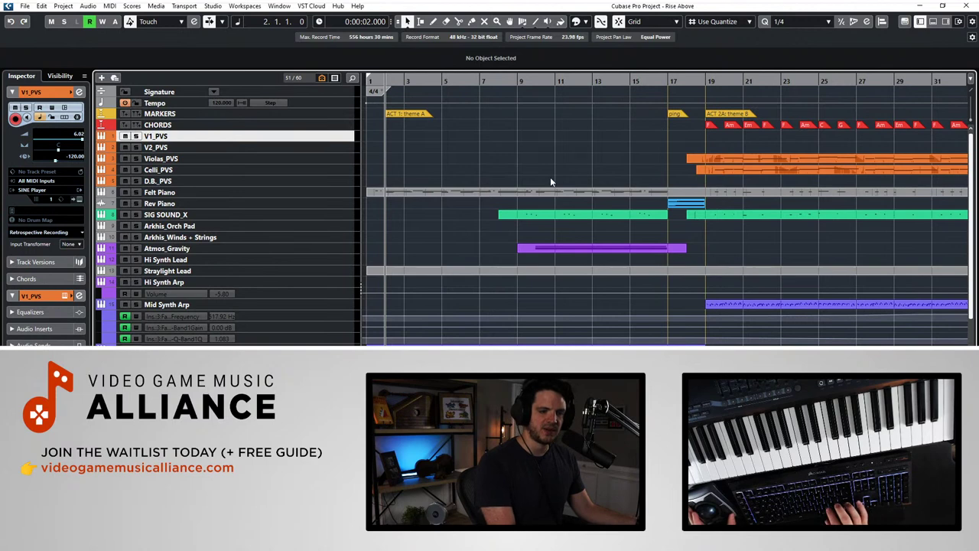
pyautogui.press('KP_Add')
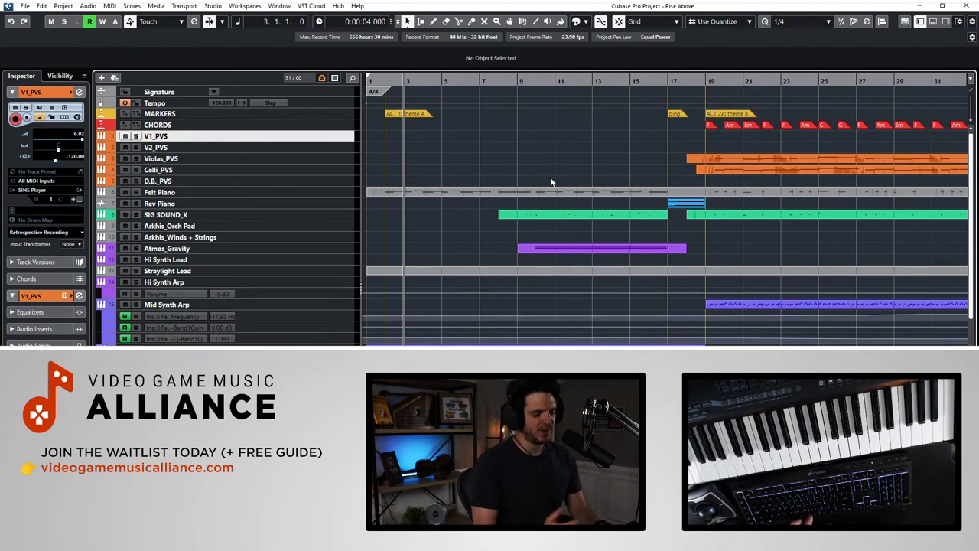
pyautogui.hotkey('ctrl', 'Left')
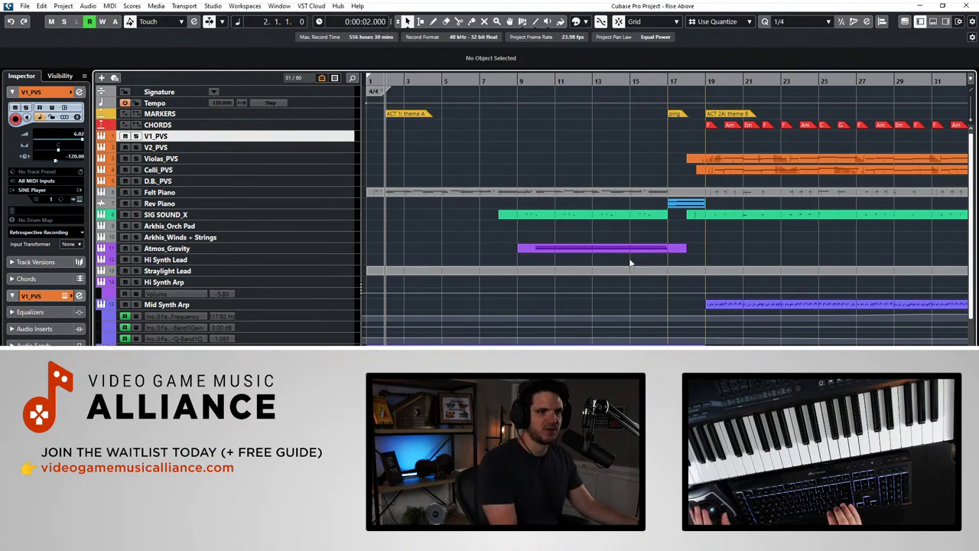
pyautogui.hscroll(5, 554, 189)
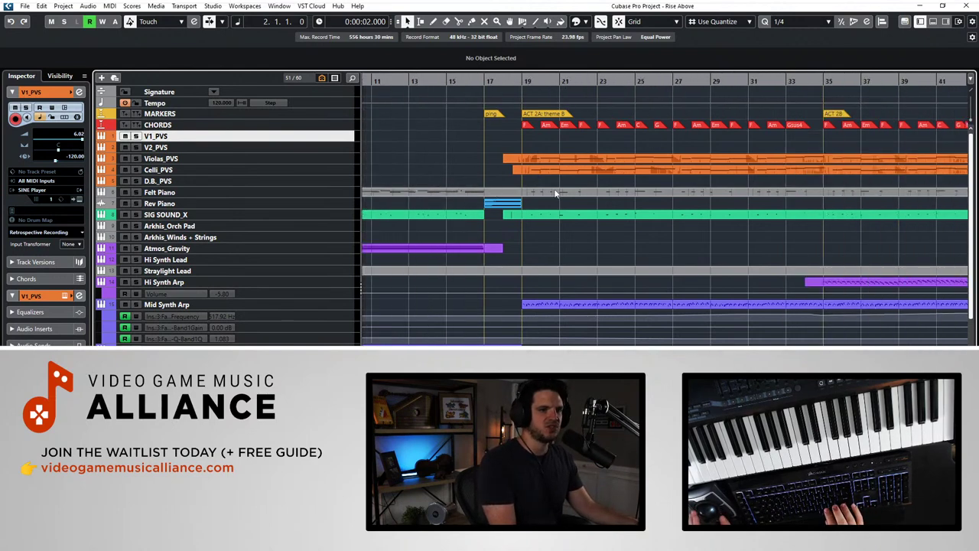
pyautogui.hscroll(3, 497, 187)
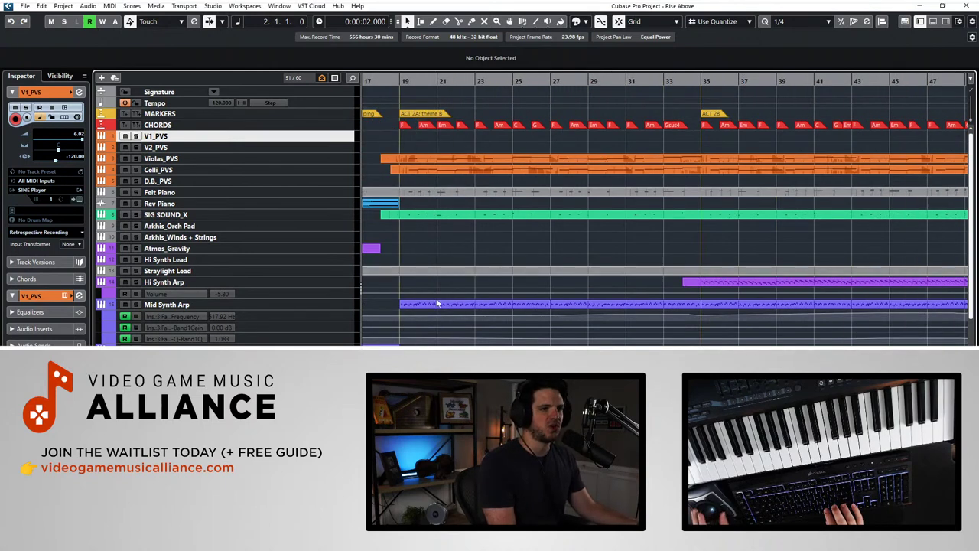
pyautogui.hscroll(-8, 440, 128)
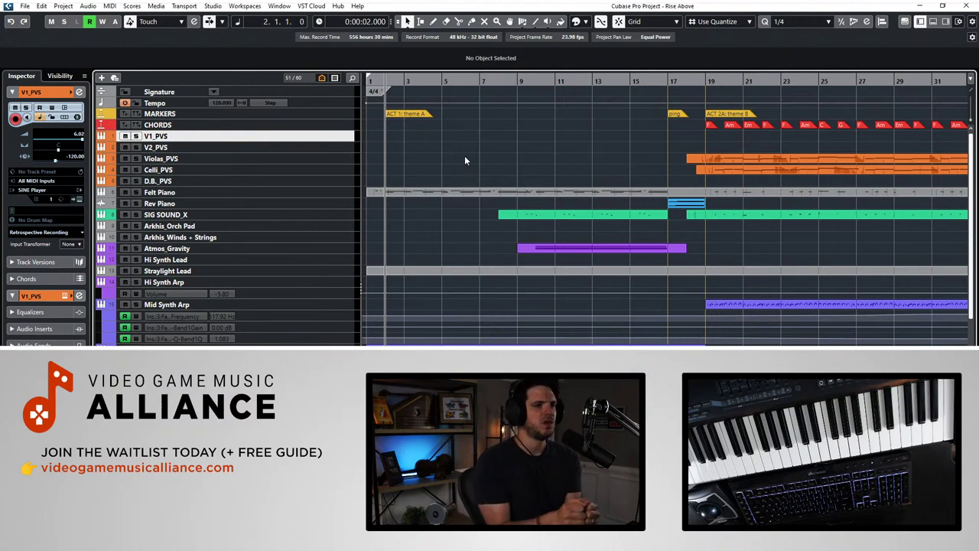
# Step: Play the arrangement from bar 2, following ACT 1 through the "ping" transition into ACT 2A: theme B
pyautogui.press('KP_Decimal')
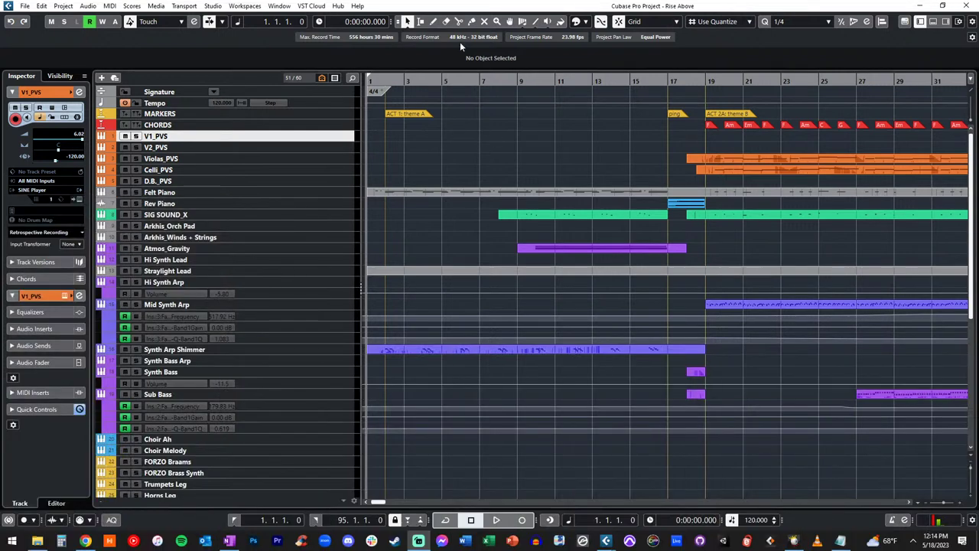
pyautogui.press('space')
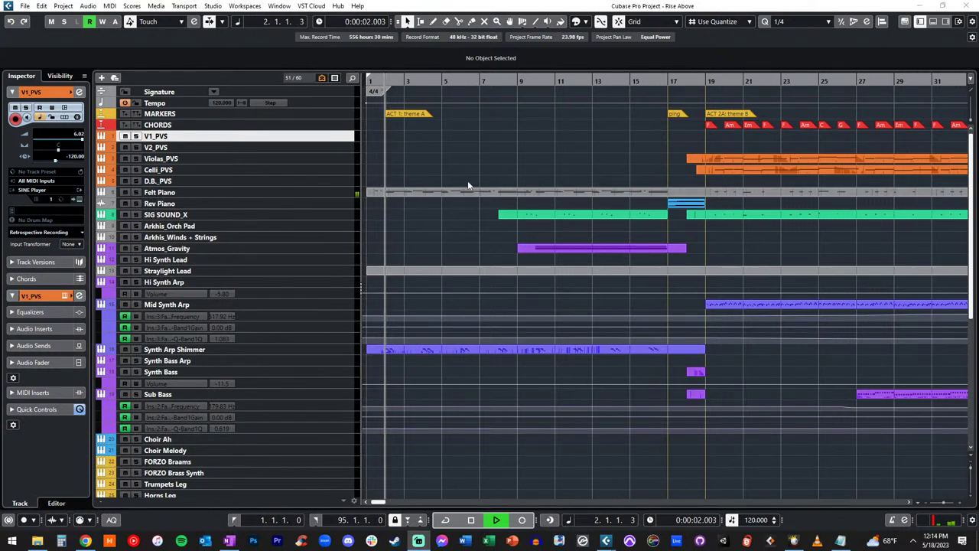
pyautogui.click(490, 141)
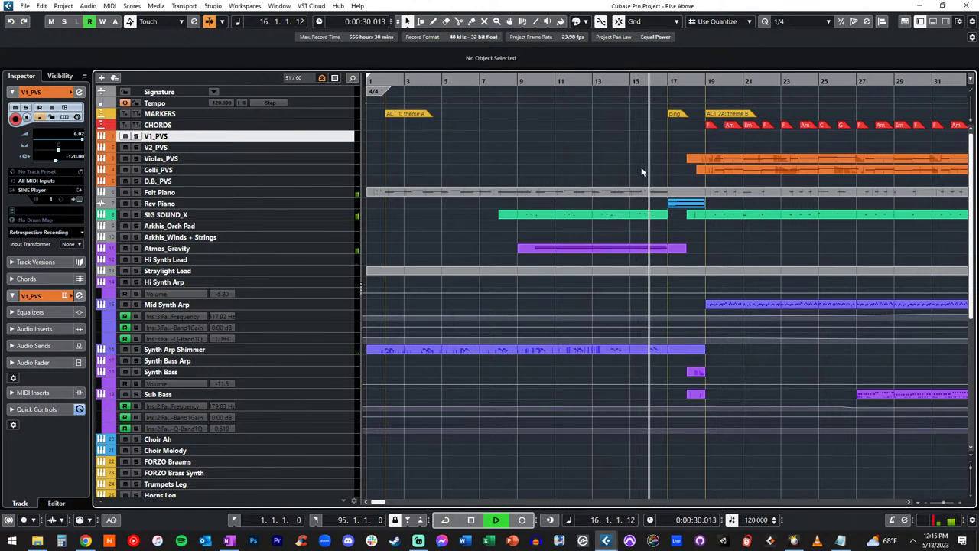
pyautogui.hscroll(2, 642, 171)
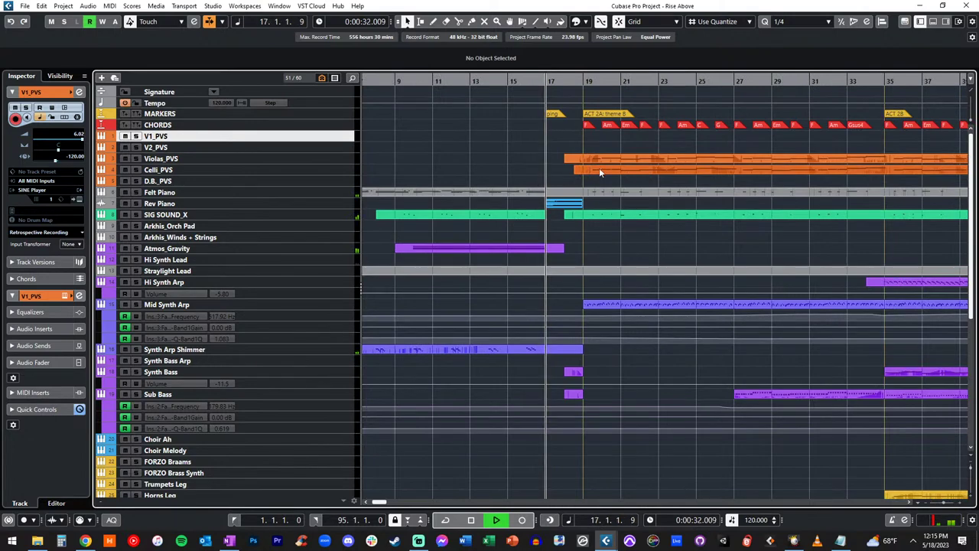
pyautogui.press('super')
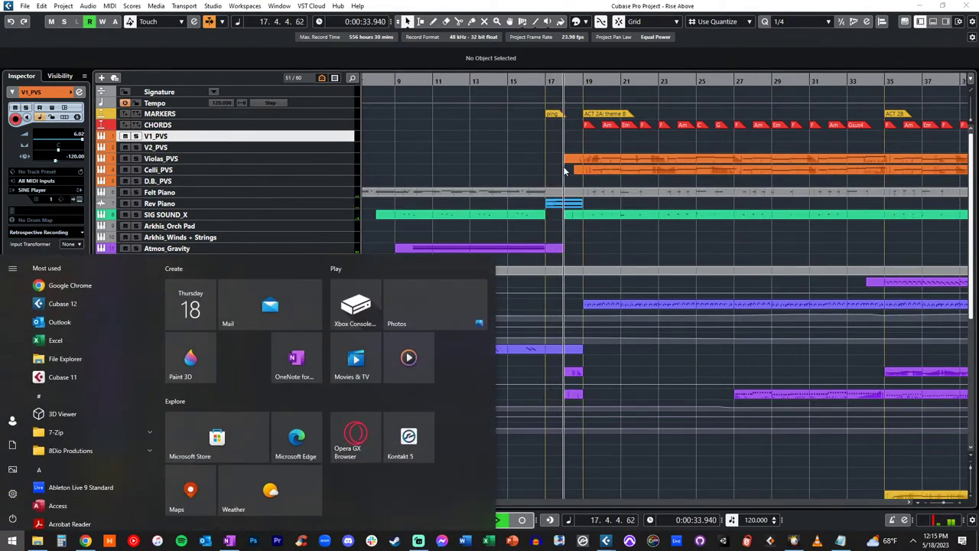
pyautogui.click(546, 184)
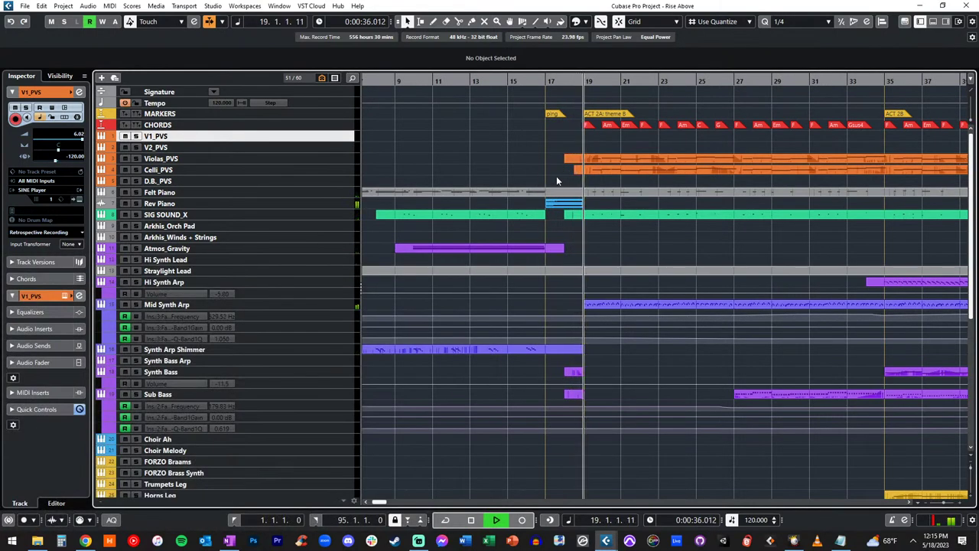
# Step: Enlarge the track rows during playback to inspect the notes in the string, piano and synth parts from bar 17 onward
pyautogui.hotkey('shift', 'h')
pyautogui.hotkey('shift', 'h')
pyautogui.press('h')
pyautogui.hscroll(10, 556, 176)
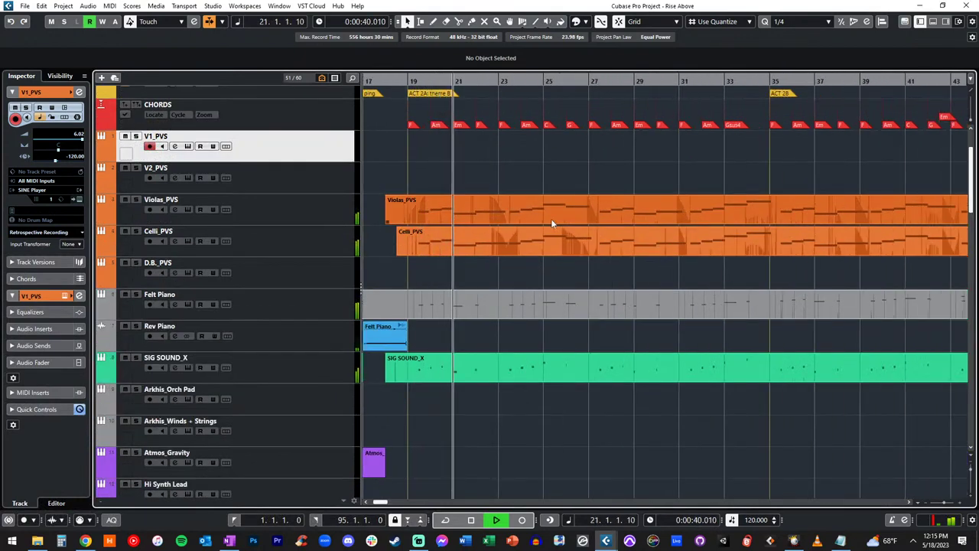
pyautogui.press('F3')
pyautogui.press('super+Up')
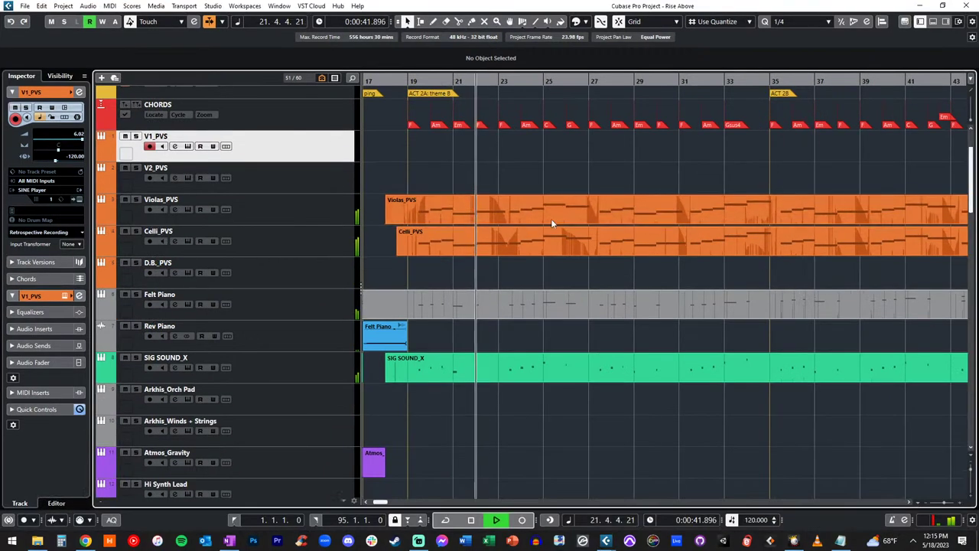
pyautogui.hotkey('shift', 'g')
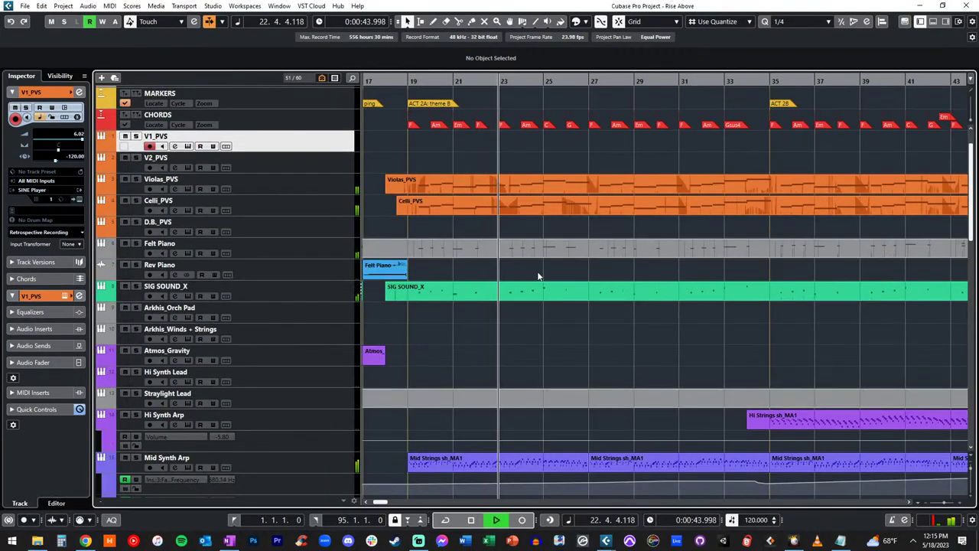
# Step: Glue the overlapping Cymbals parts around bars 17 to 21 with the Glue tool and return to the Object Selection tool
pyautogui.scroll(-5, 523, 310)
pyautogui.scroll(-8, 523, 305)
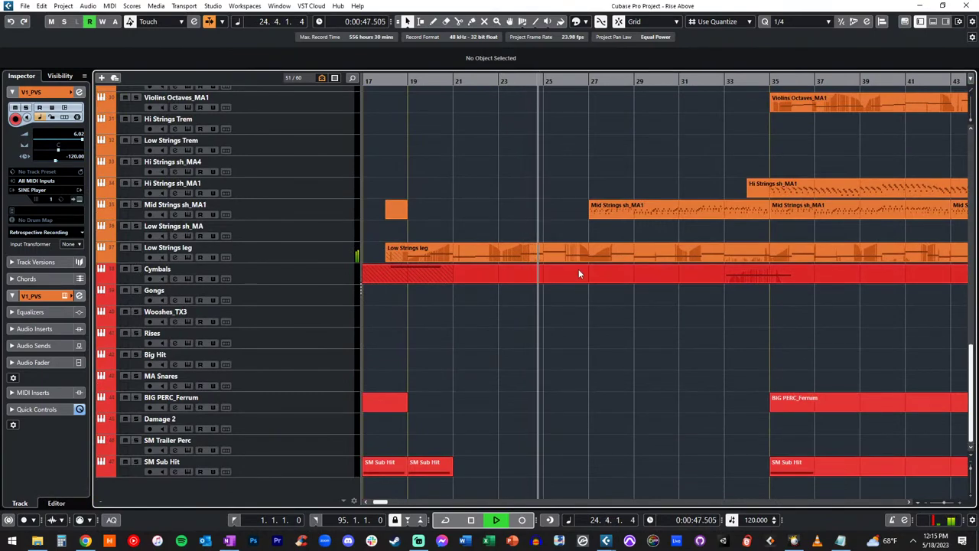
pyautogui.rightClick(474, 289)
pyautogui.click(520, 292)
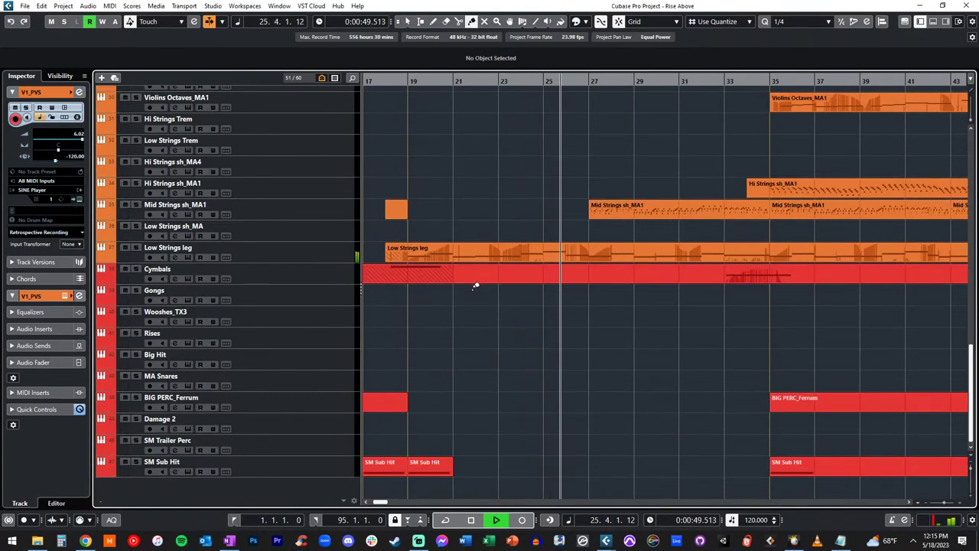
pyautogui.click(382, 273)
pyautogui.press('1')
pyautogui.scroll(5, 527, 234)
pyautogui.scroll(6, 527, 233)
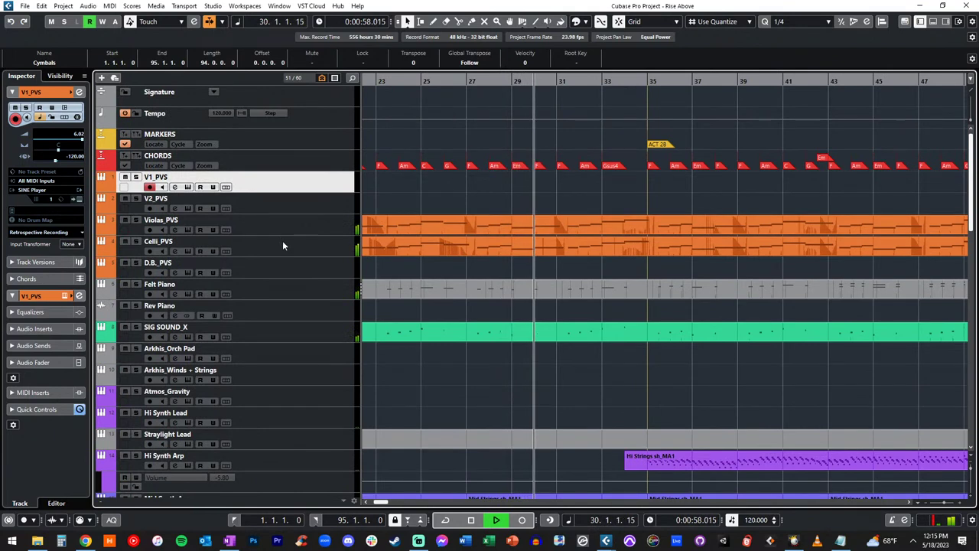
# Step: Select the Celli_PVS track, clear the Cymbals selection, and follow the playback through ACT 2B
pyautogui.click(263, 243)
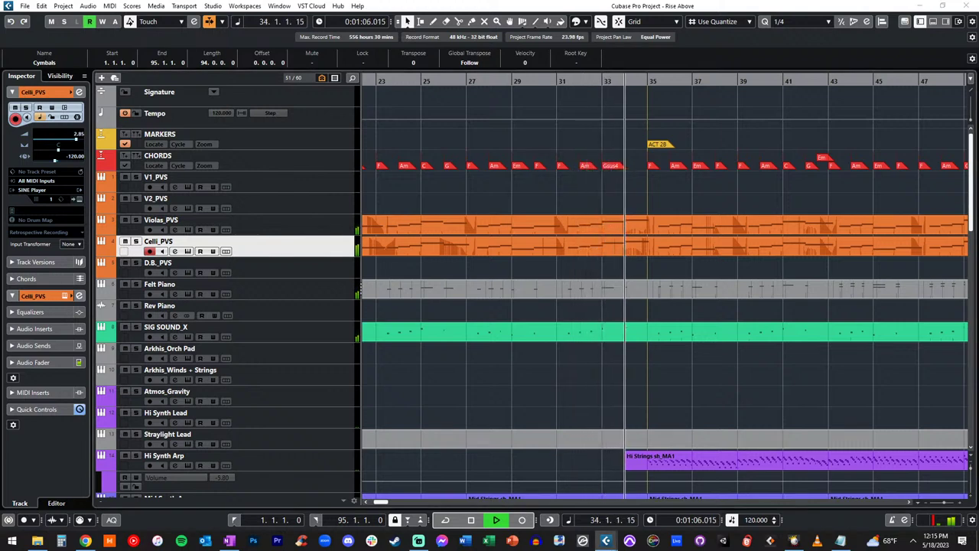
pyautogui.click(580, 193)
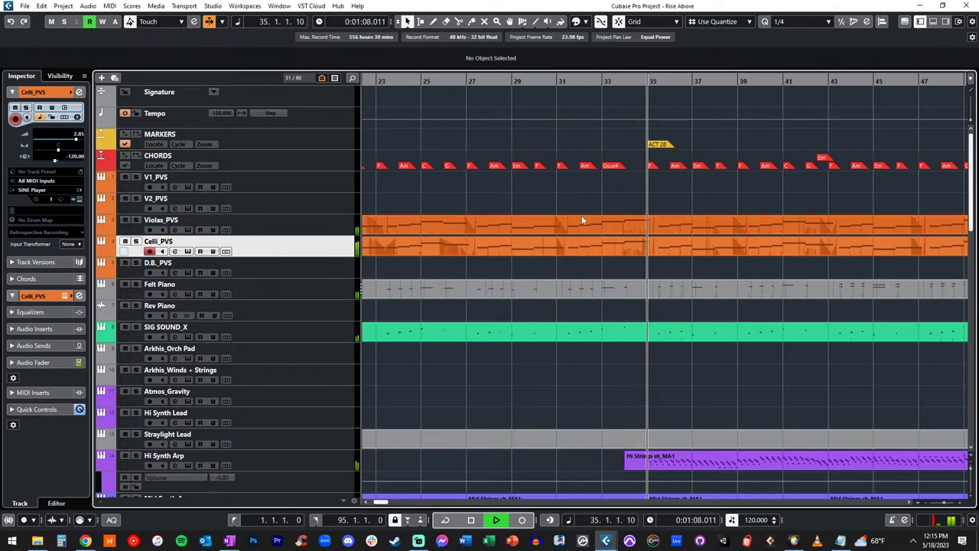
pyautogui.hscroll(2, 582, 217)
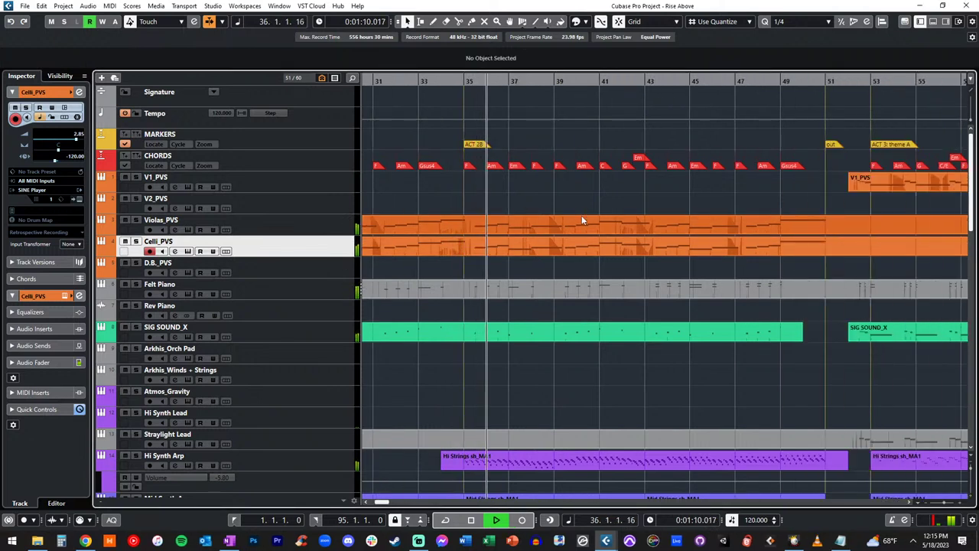
pyautogui.hscroll(1, 564, 218)
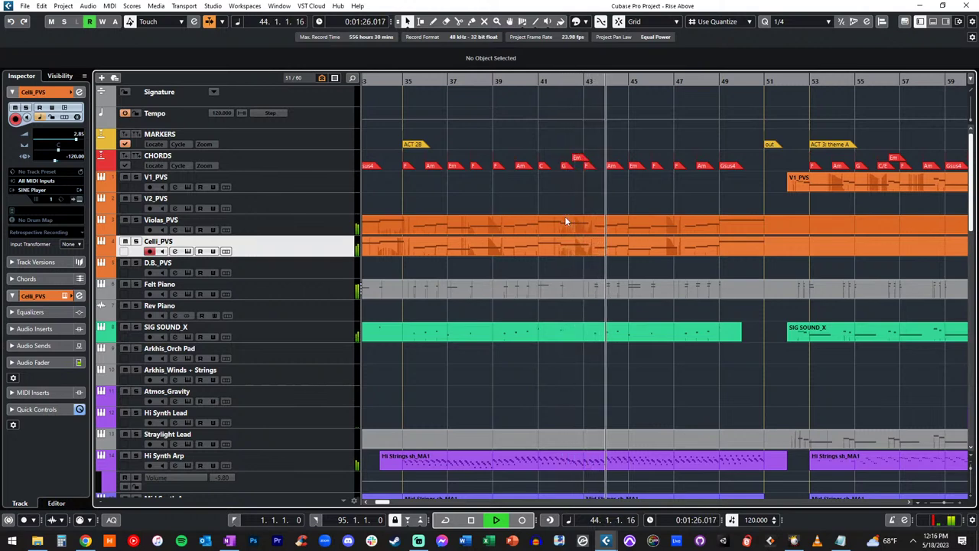
# Step: Follow the playback past the "out" marker into ACT 3: theme A, checking the string and percussion parts around the transition
pyautogui.hscroll(3, 566, 220)
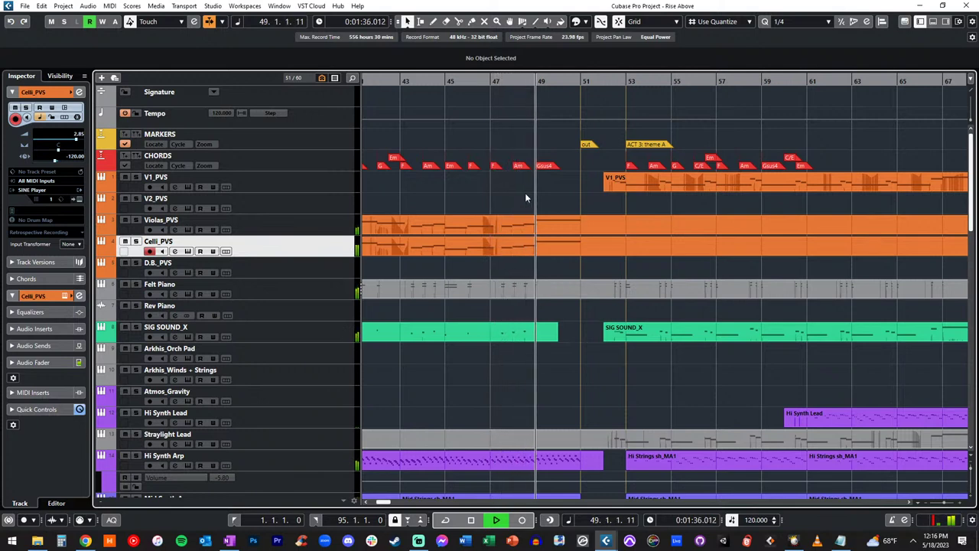
pyautogui.hscroll(1, 525, 193)
pyautogui.scroll(-10, 452, 215)
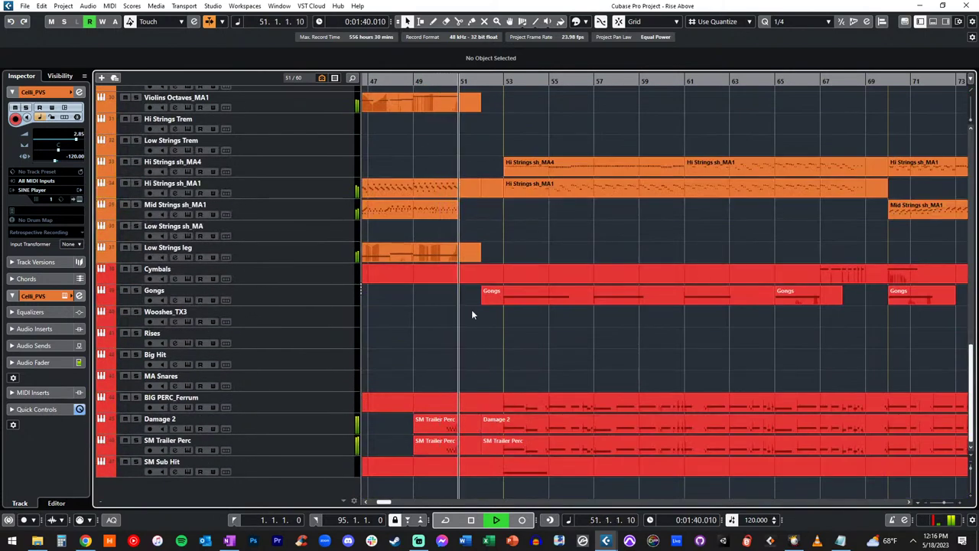
pyautogui.scroll(10, 472, 309)
pyautogui.hscroll(2, 470, 218)
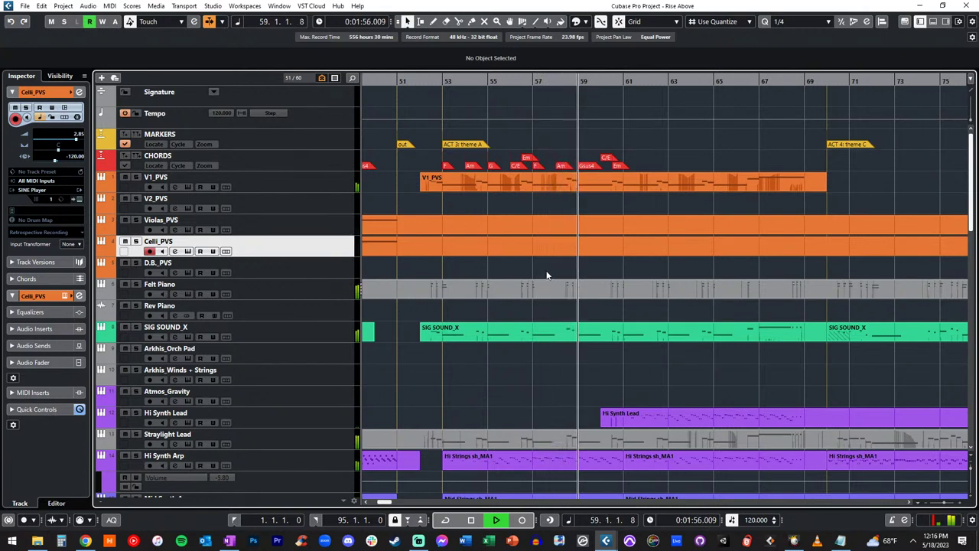
# Step: Examine the synth lead, arpeggio and bass parts of ACT 3 from bar 59 while playback continues
pyautogui.hscroll(4, 547, 275)
pyautogui.hscroll(-1, 547, 272)
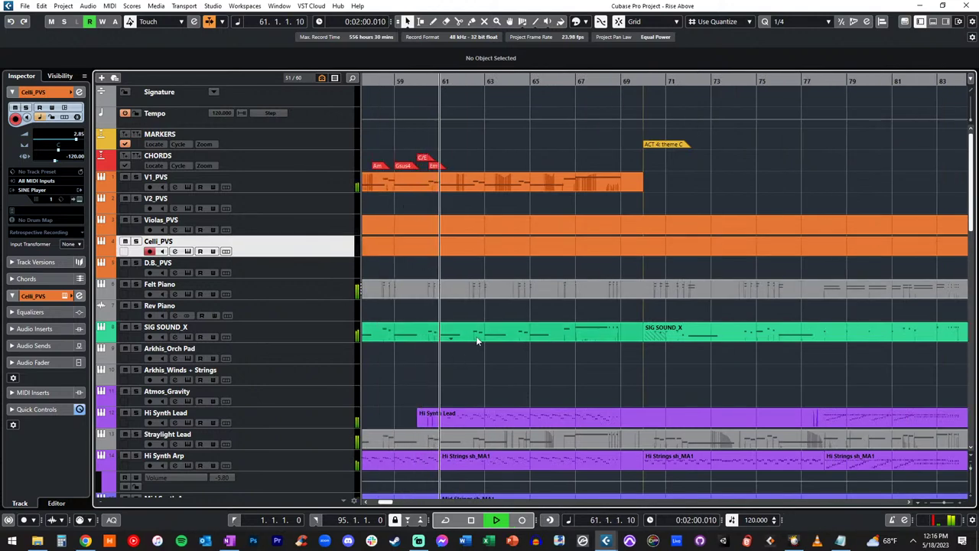
pyautogui.scroll(-4, 458, 309)
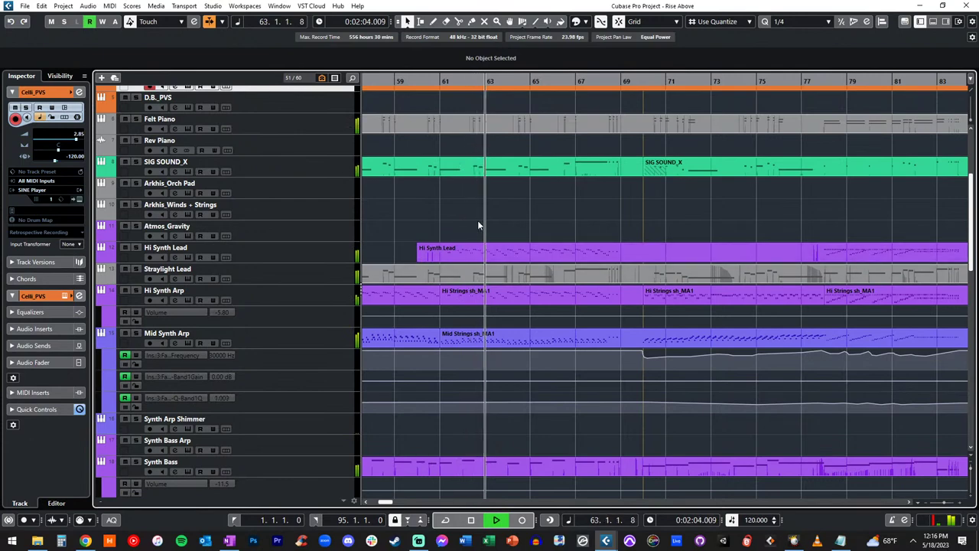
pyautogui.hscroll(-1, 504, 201)
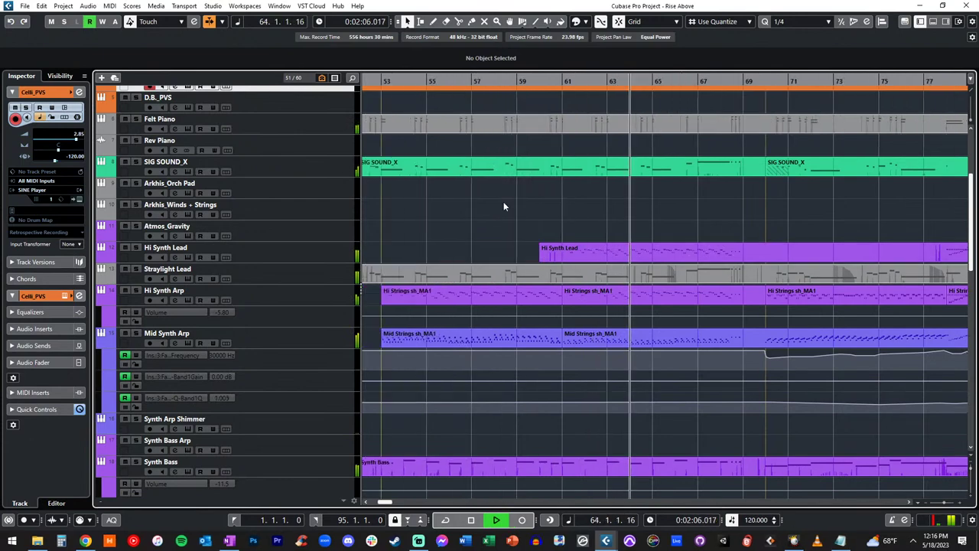
pyautogui.hscroll(-1, 503, 201)
pyautogui.scroll(3, 591, 229)
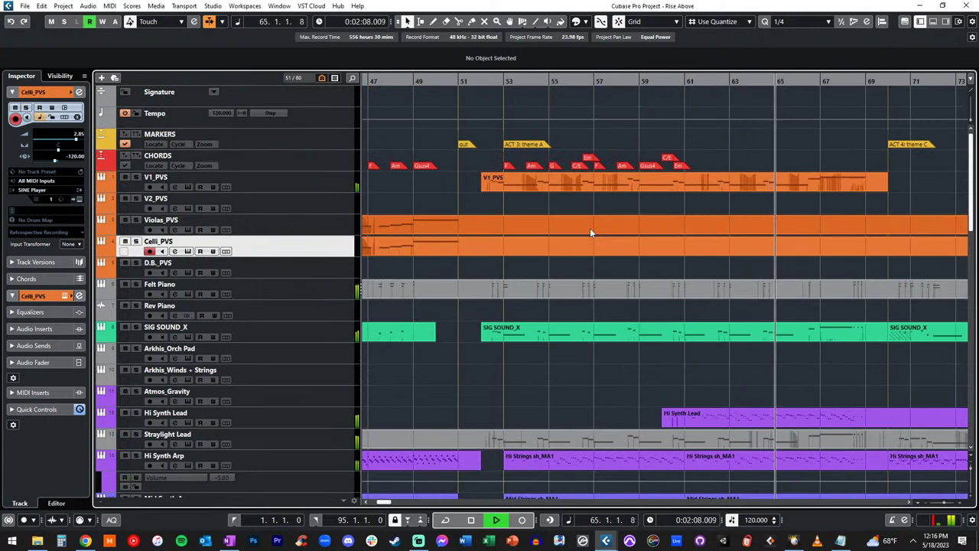
# Step: Follow the playback into ACT 4: theme C and inspect its string, percussion and synth parts from bar 70
pyautogui.hscroll(4, 590, 229)
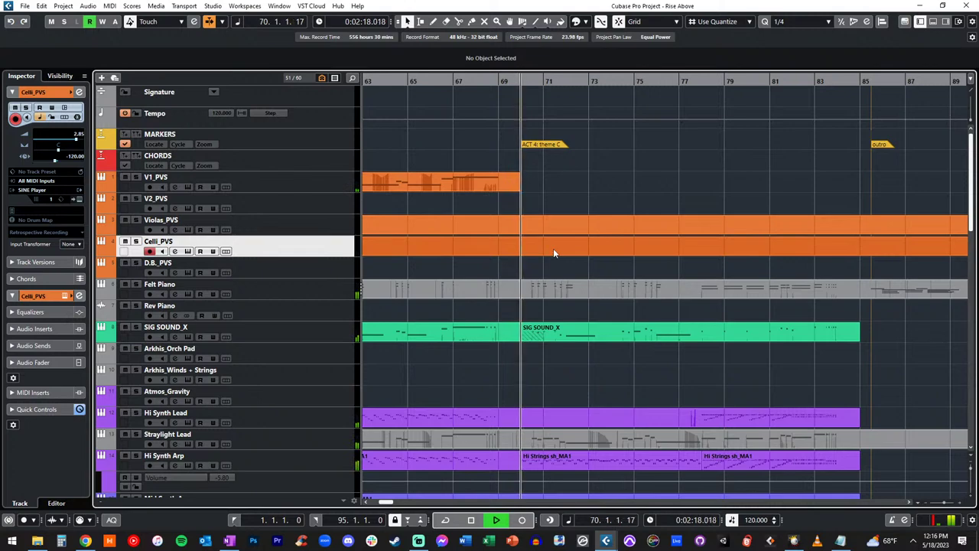
pyautogui.scroll(-10, 558, 298)
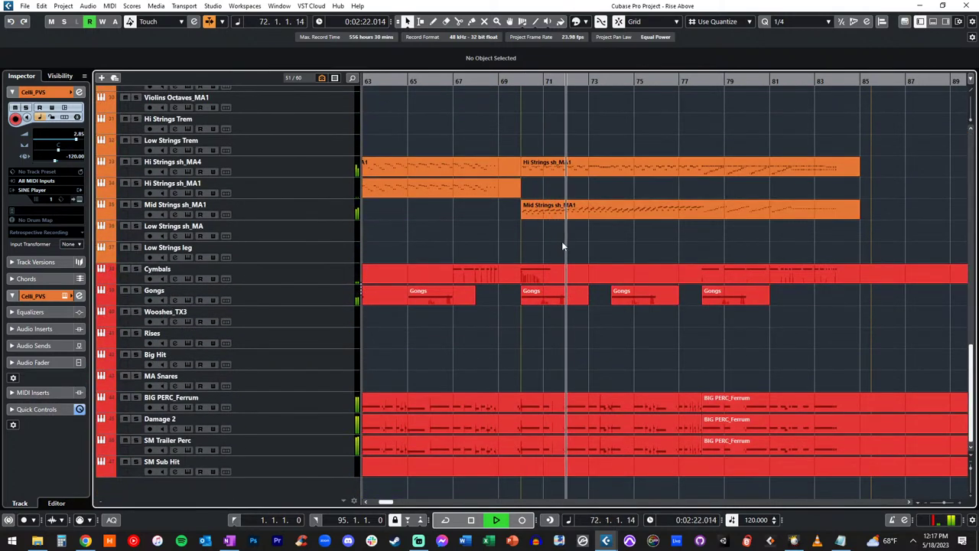
pyautogui.scroll(15, 561, 241)
pyautogui.hscroll(3, 562, 241)
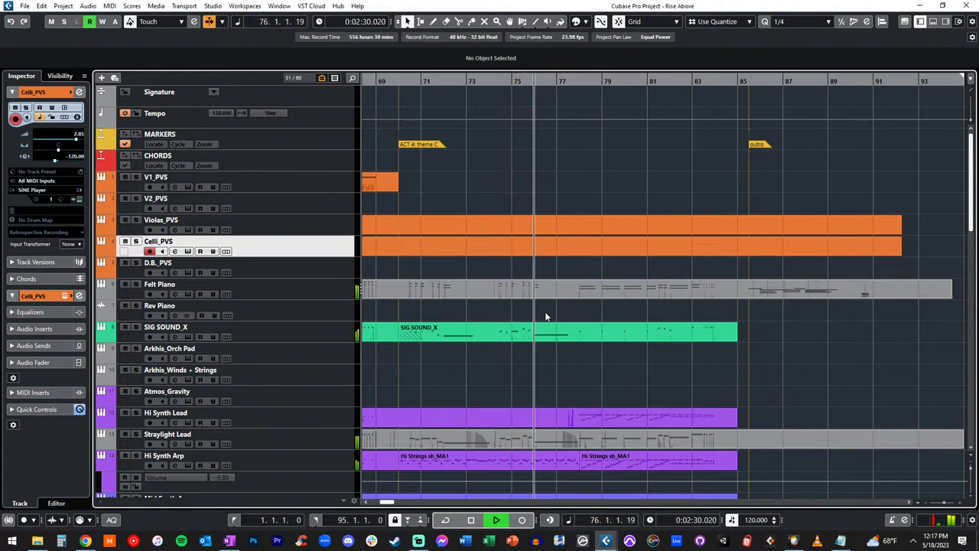
pyautogui.scroll(-5, 543, 310)
pyautogui.hscroll(2, 545, 313)
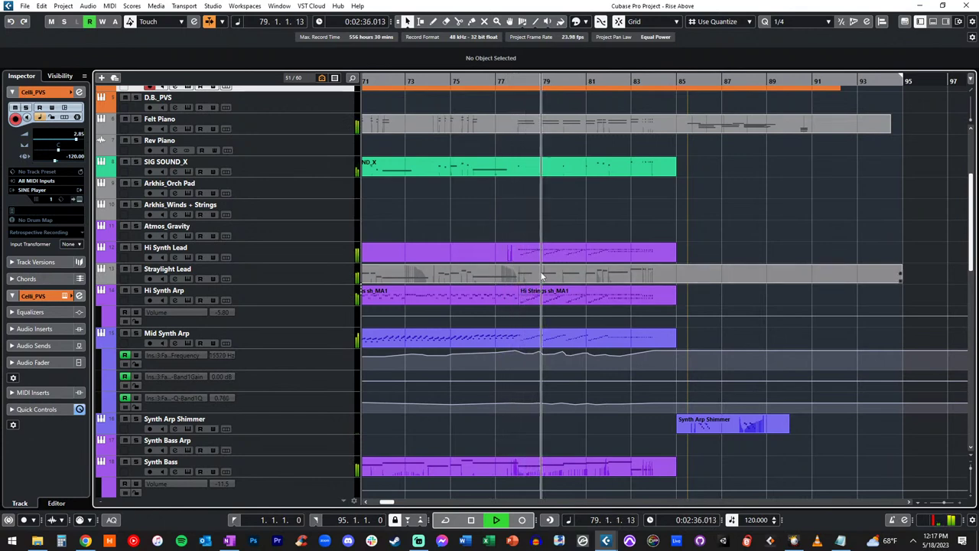
# Step: Review the choir, brass, string and percussion parts at the end of ACT 4 and follow the playback into the outro
pyautogui.hscroll(2, 541, 276)
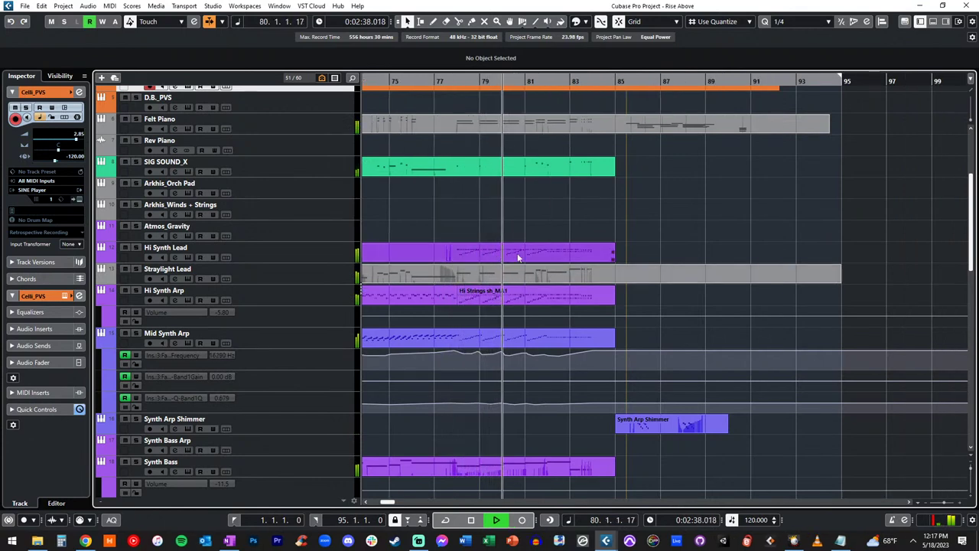
pyautogui.scroll(-5, 524, 276)
pyautogui.scroll(-3, 525, 266)
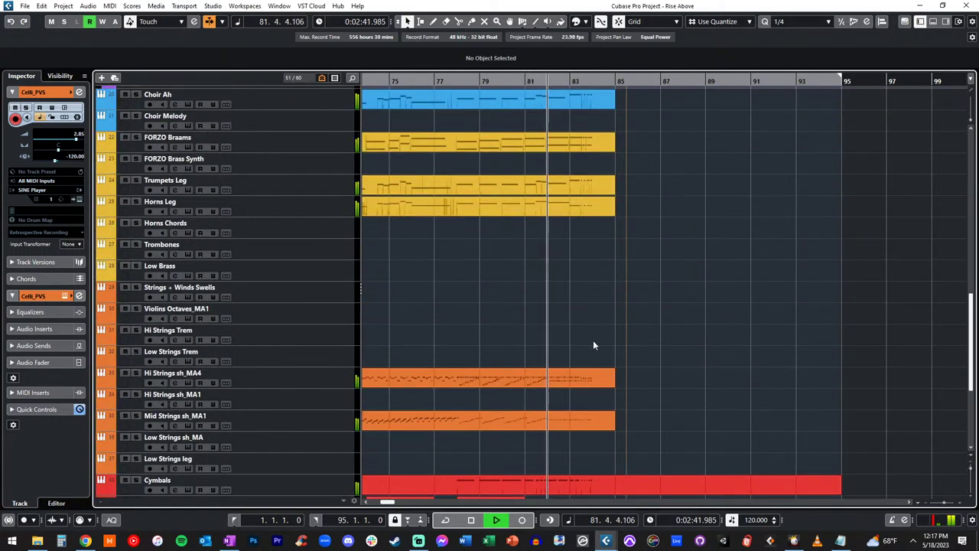
pyautogui.scroll(-4, 593, 343)
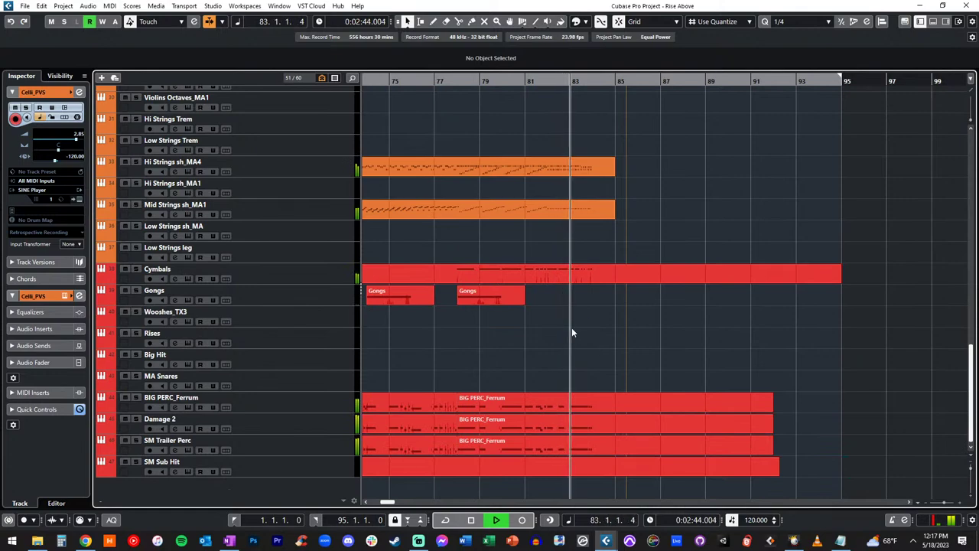
pyautogui.scroll(15, 581, 345)
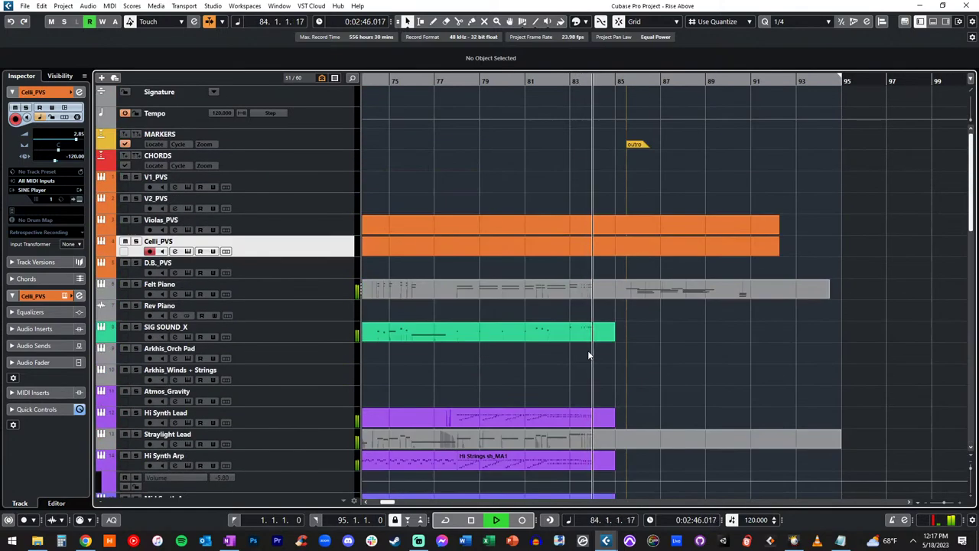
pyautogui.hscroll(2, 546, 250)
pyautogui.hscroll(2, 544, 246)
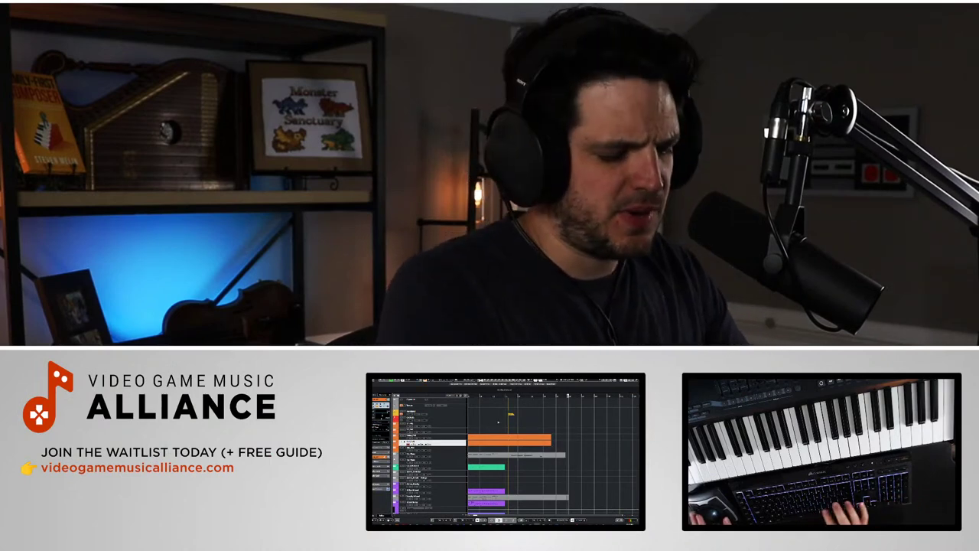
# Step: Return to the beginning of the arrangement and place the playhead at bar 3, just past the ACT 1: theme A marker
pyautogui.hscroll(-4, 498, 422)
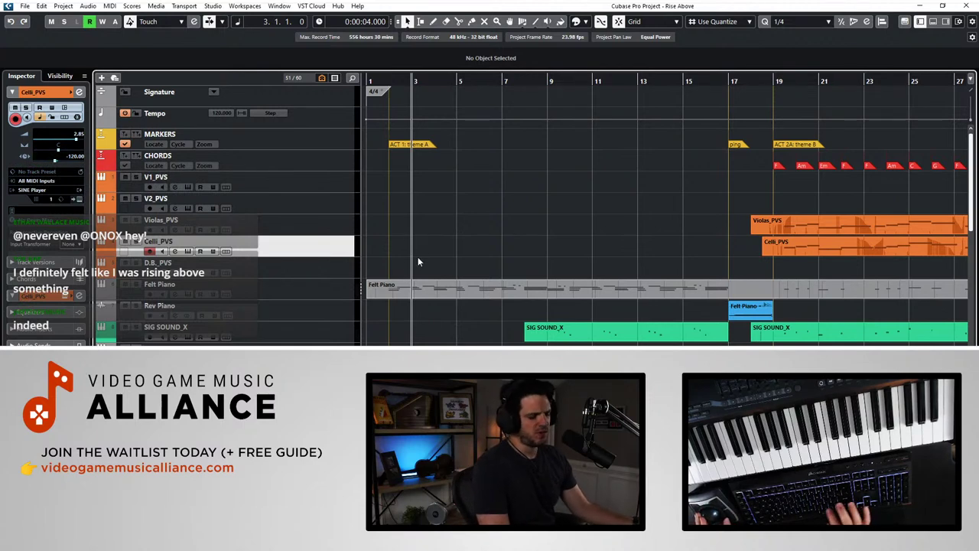
pyautogui.press('KP_Subtract')
pyautogui.press('KP_Subtract')
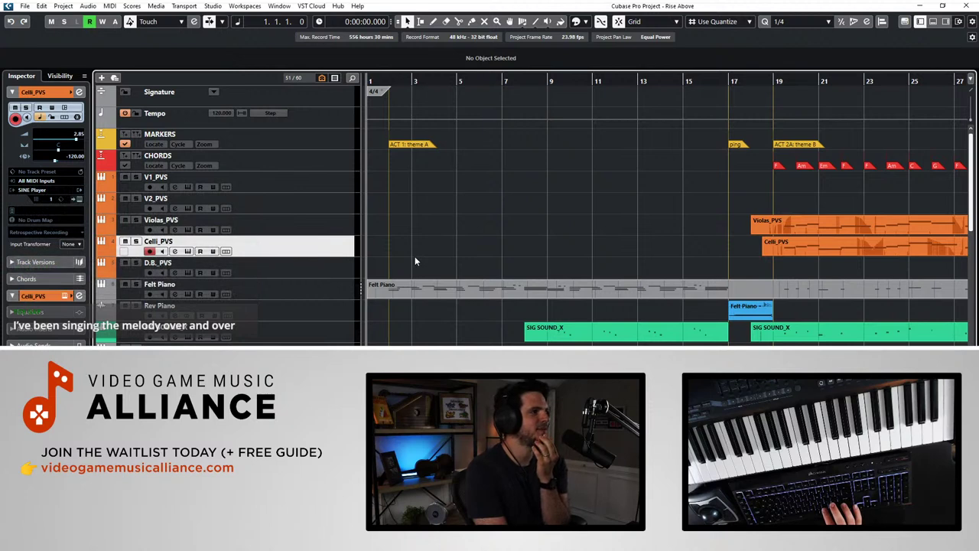
pyautogui.click(416, 257)
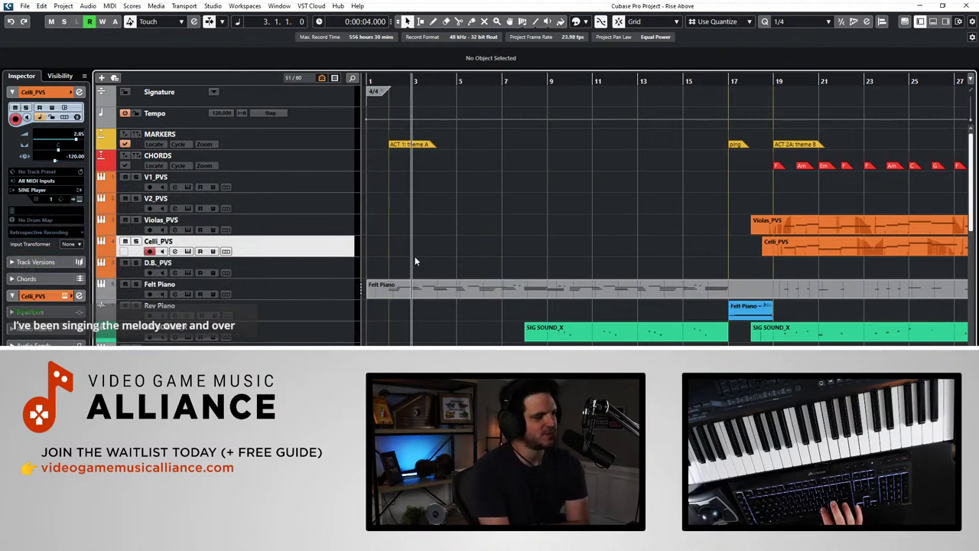
pyautogui.press('Left')
pyautogui.press('Right')
pyautogui.press('Left')
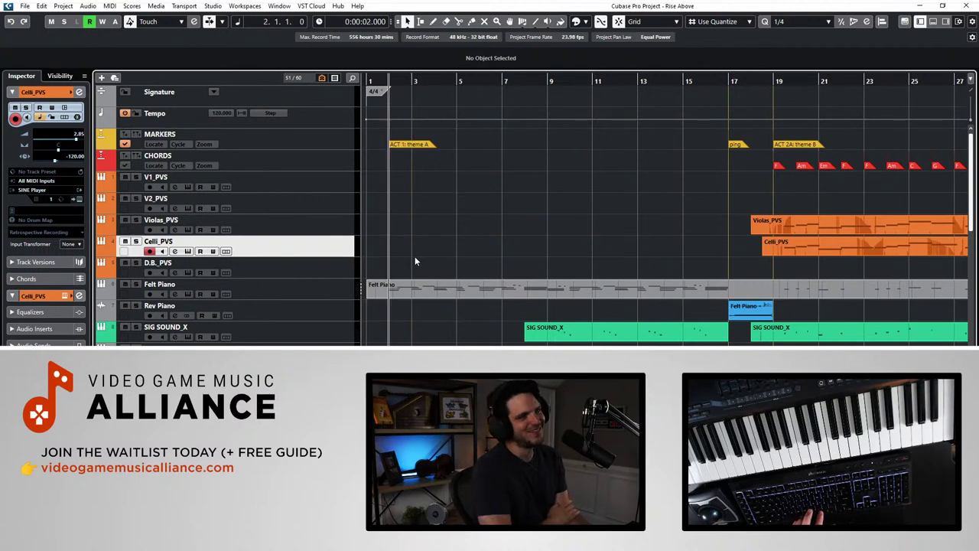
pyautogui.press('KP_Add')
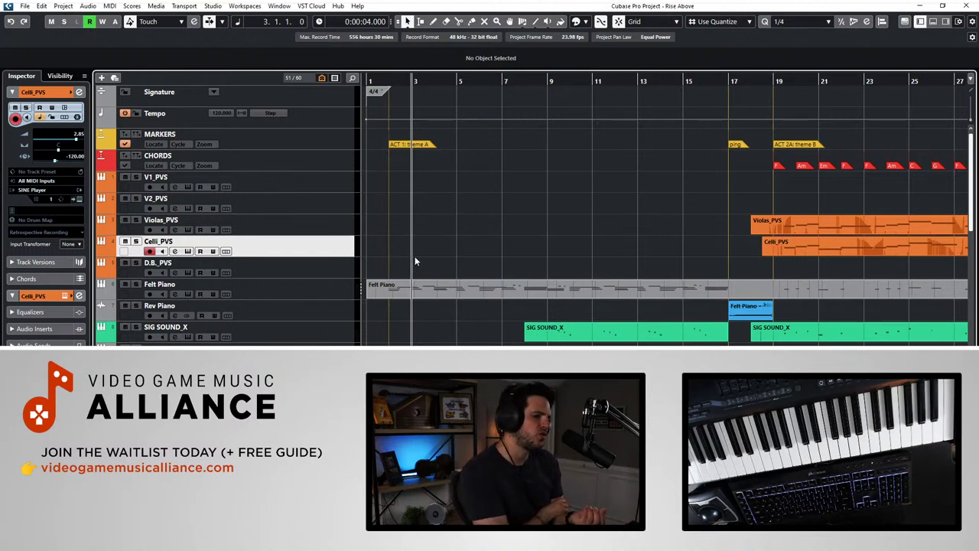
# Step: Advance the playhead to bar 10 within the first Atmos_Gravity part and start playback
pyautogui.scroll(-4, 460, 265)
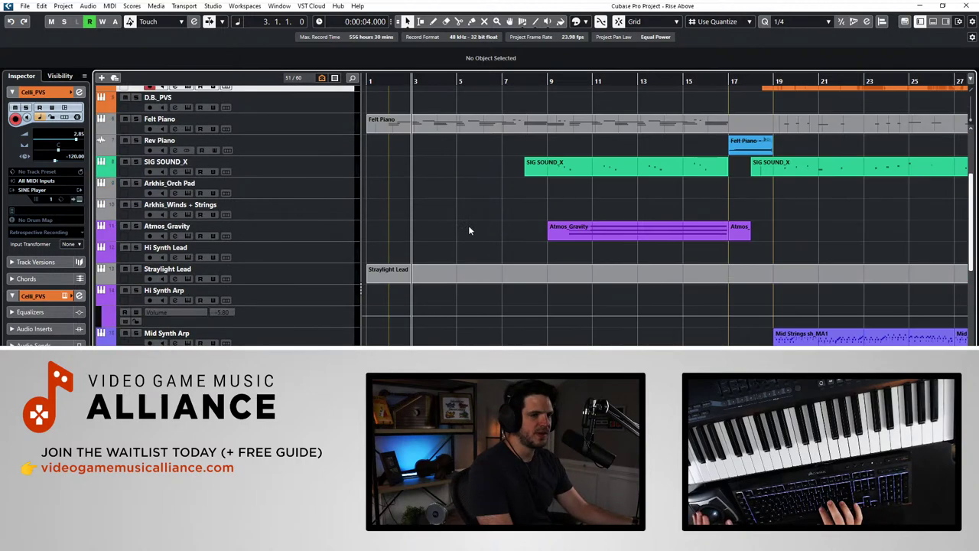
pyautogui.scroll(4, 470, 230)
pyautogui.press('KP_Add')
pyautogui.press('KP_Add')
pyautogui.press('KP_Add')
pyautogui.press('KP_Add')
pyautogui.press('KP_Add')
pyautogui.press('KP_Add')
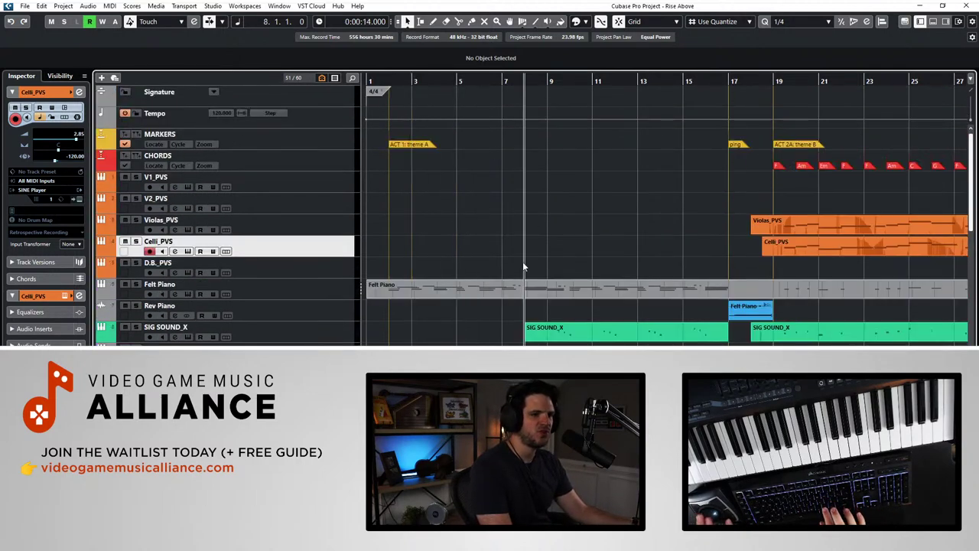
pyautogui.scroll(-2, 538, 316)
pyautogui.press('KP_Add')
pyautogui.press('space')
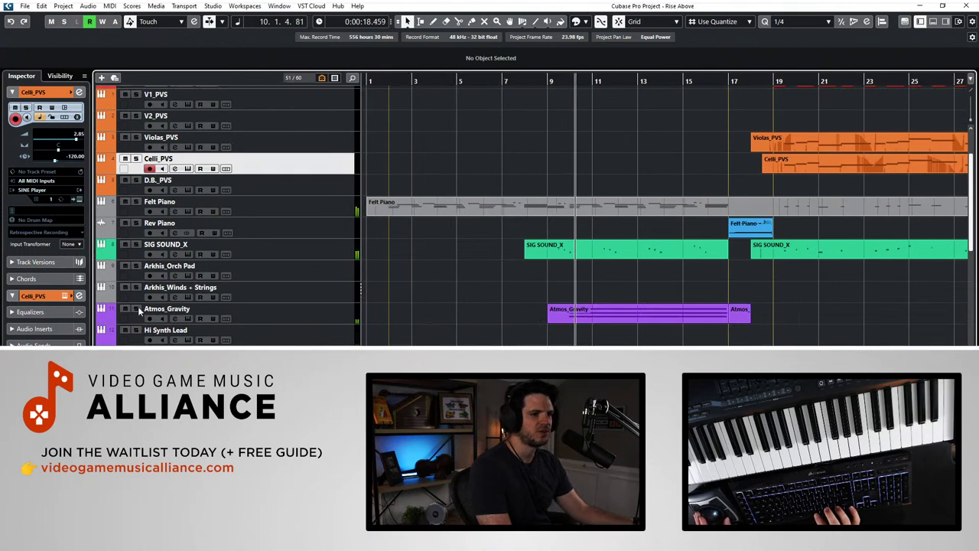
# Step: Audition the Atmos_Gravity track in solo, restore the full mix, and stop playback
pyautogui.click(136, 308)
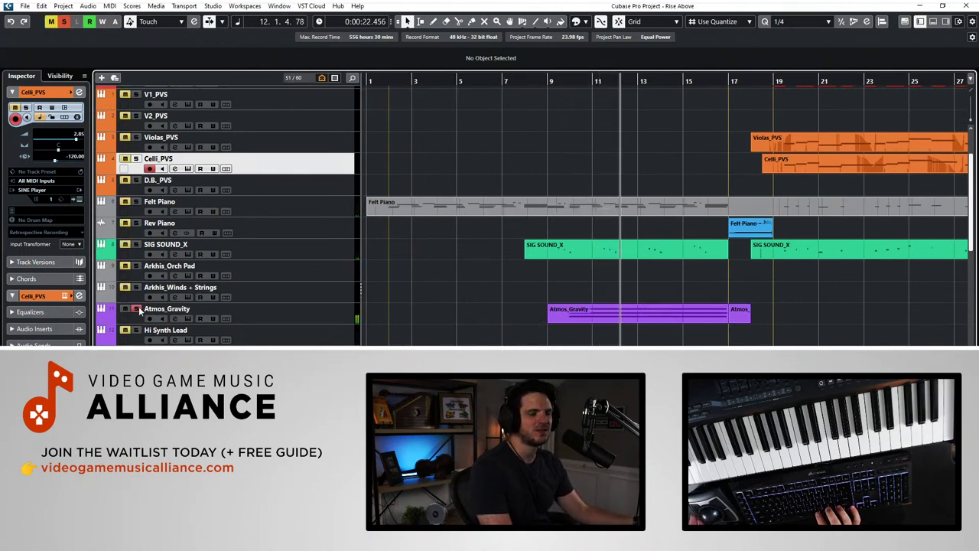
pyautogui.click(136, 308)
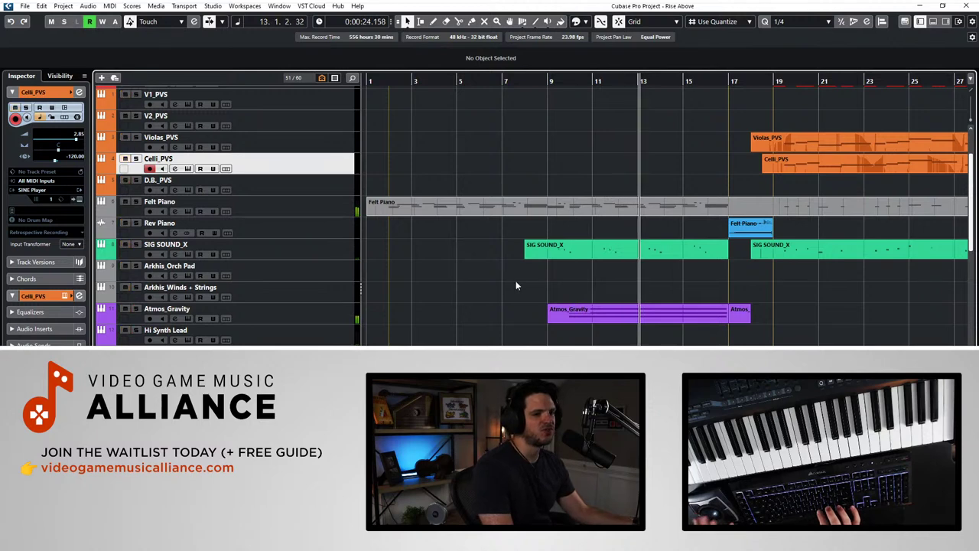
pyautogui.press('space')
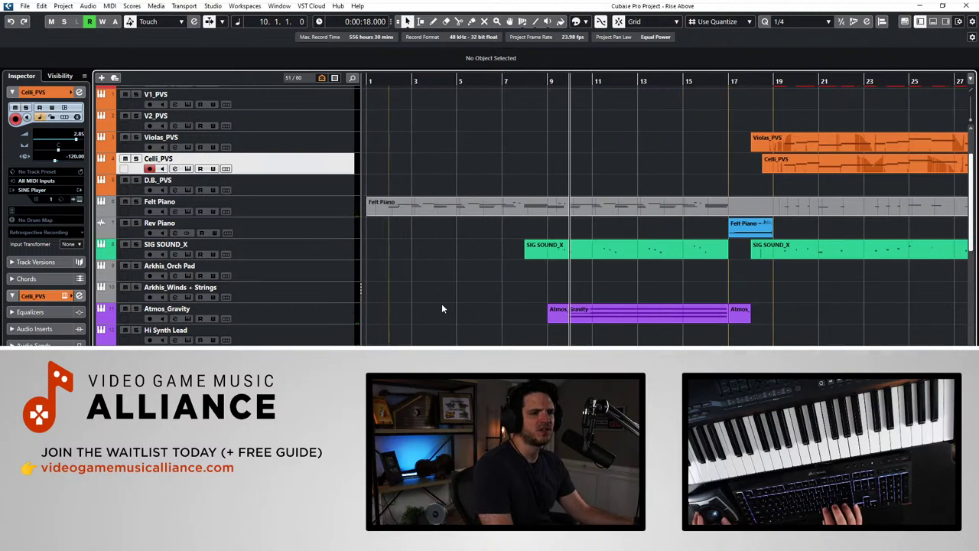
pyautogui.scroll(3, 433, 304)
pyautogui.scroll(-3, 432, 305)
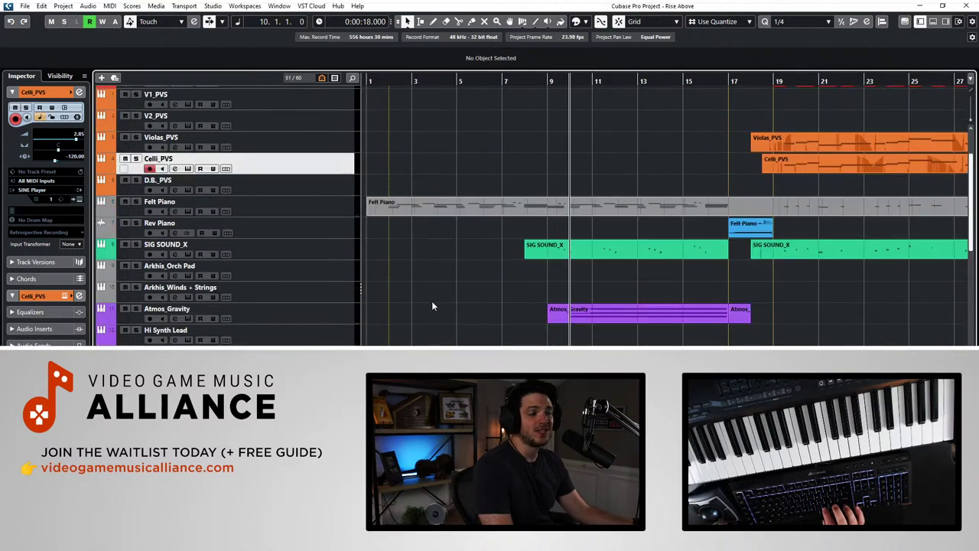
pyautogui.scroll(-4, 394, 328)
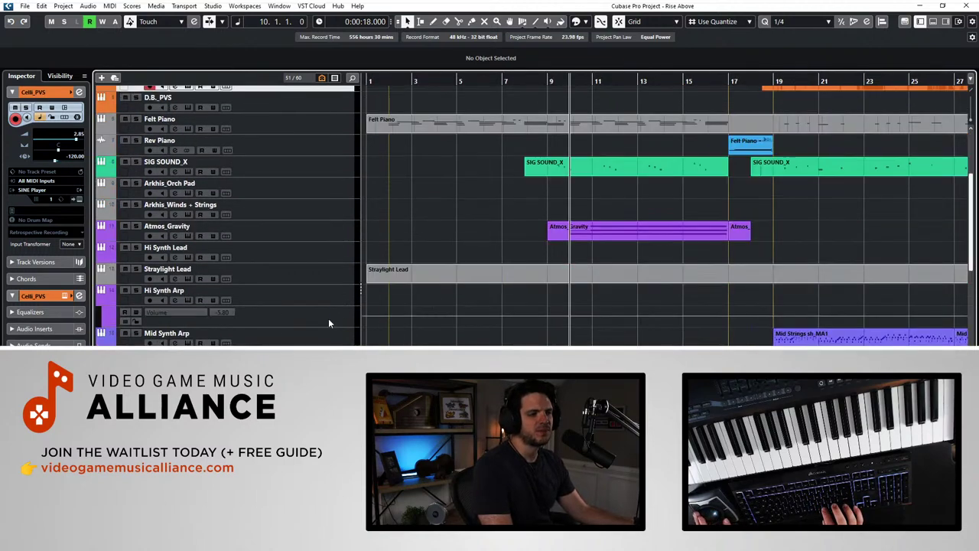
pyautogui.scroll(8, 311, 311)
pyautogui.scroll(-4, 457, 291)
pyautogui.scroll(4, 460, 280)
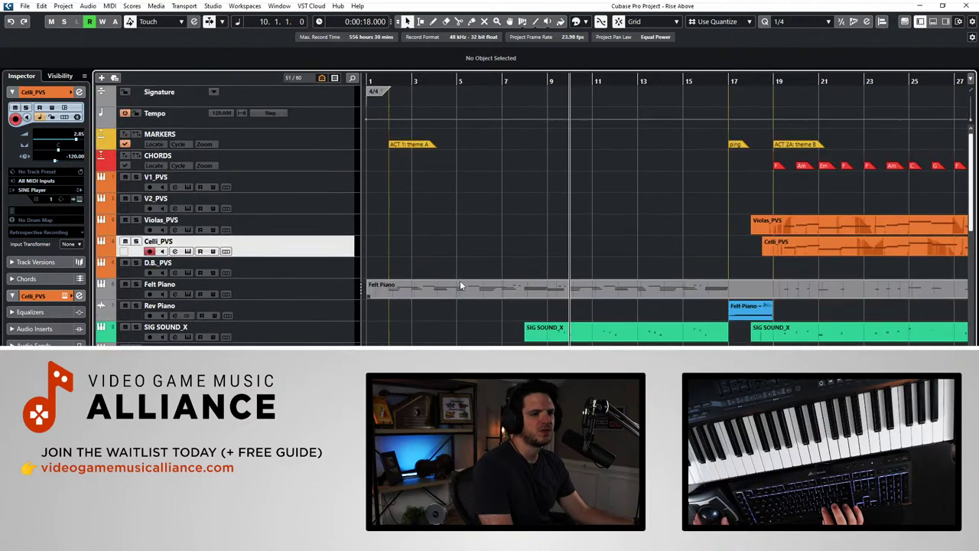
pyautogui.scroll(-4, 460, 280)
pyautogui.scroll(4, 460, 280)
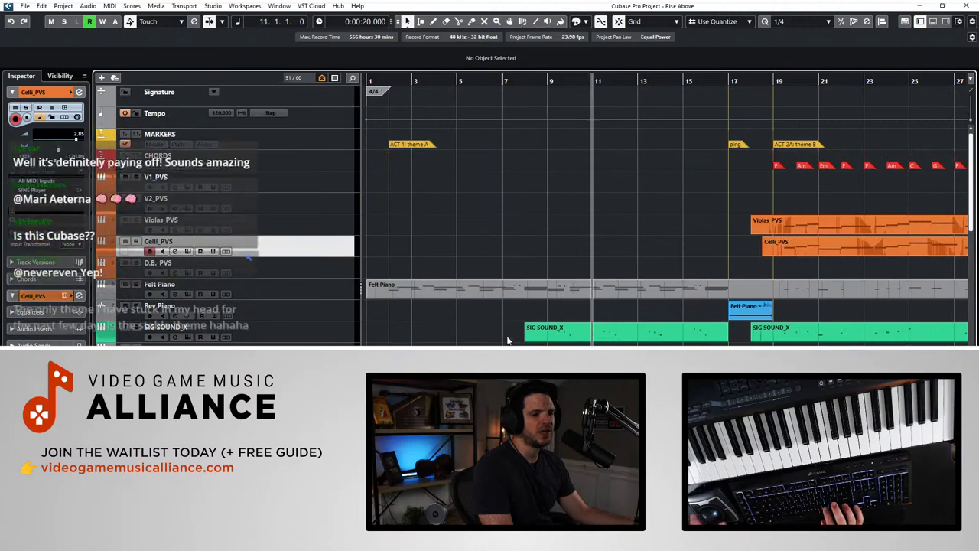
pyautogui.press('KP_Subtract')
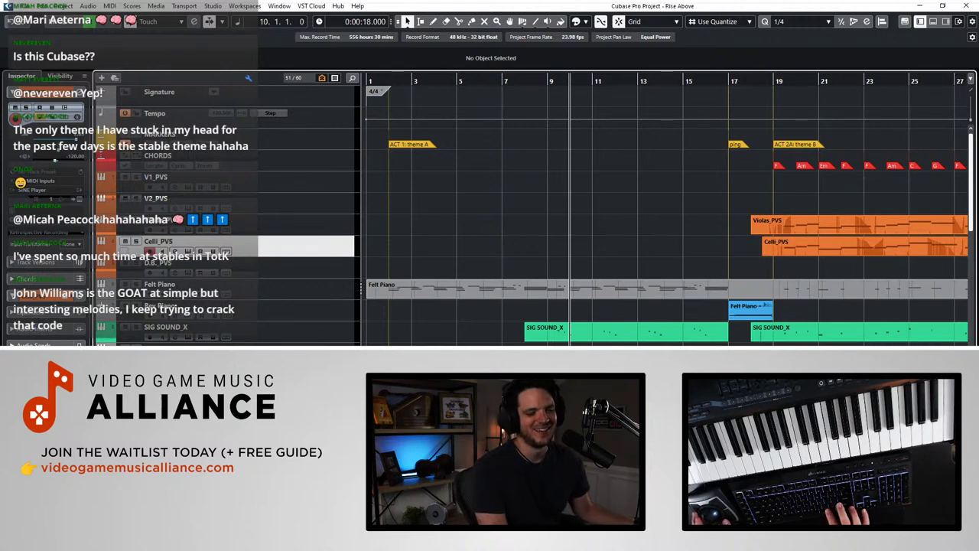
pyautogui.press('KP_Subtract')
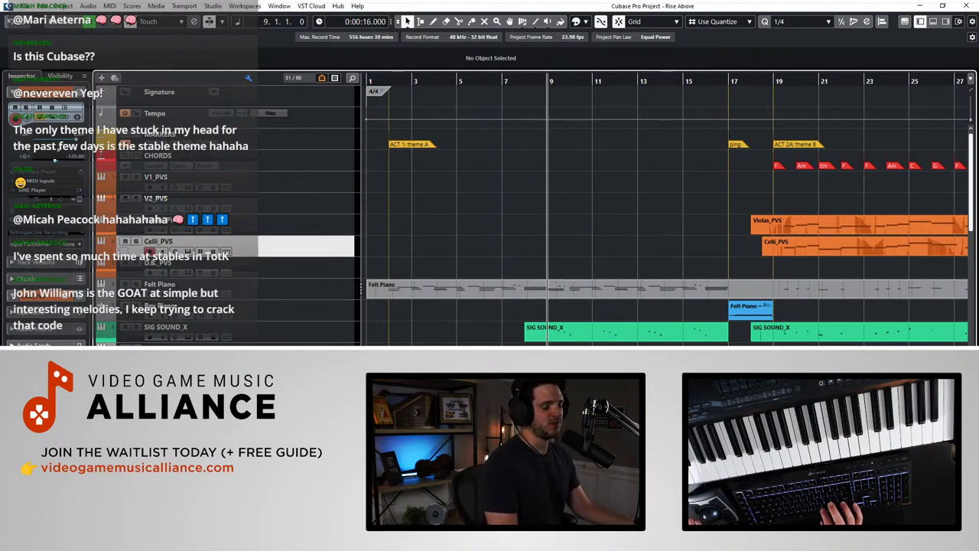
pyautogui.hotkey('ctrl', 'Right')
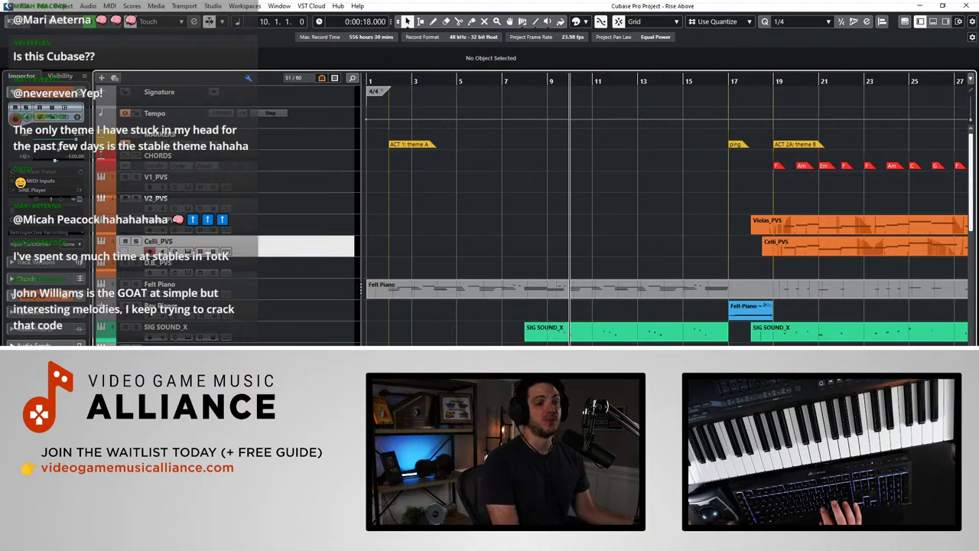
pyautogui.hotkey('ctrl', 'Left')
pyautogui.hotkey('ctrl', 'Right')
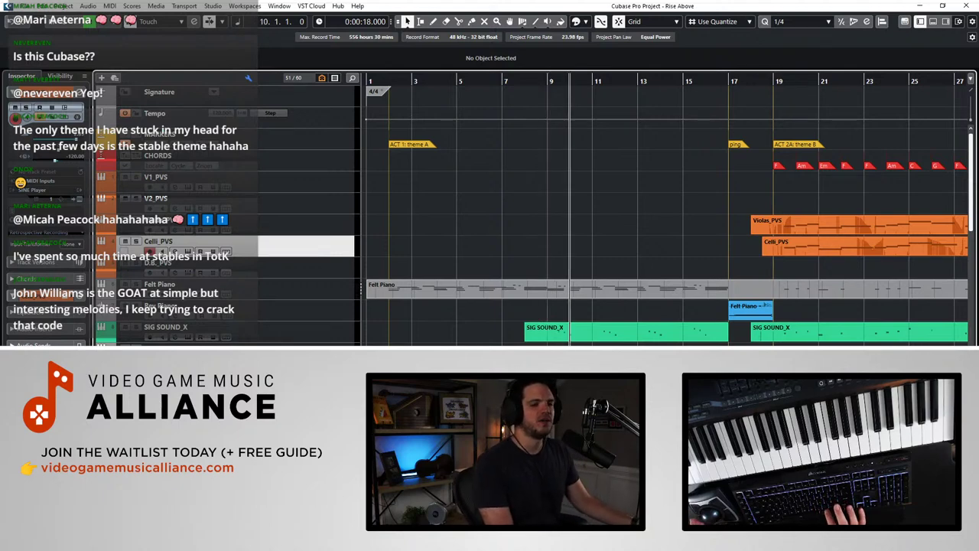
# Step: Select the Hi Synth Arp track and isolate it in solo
pyautogui.press('Down')
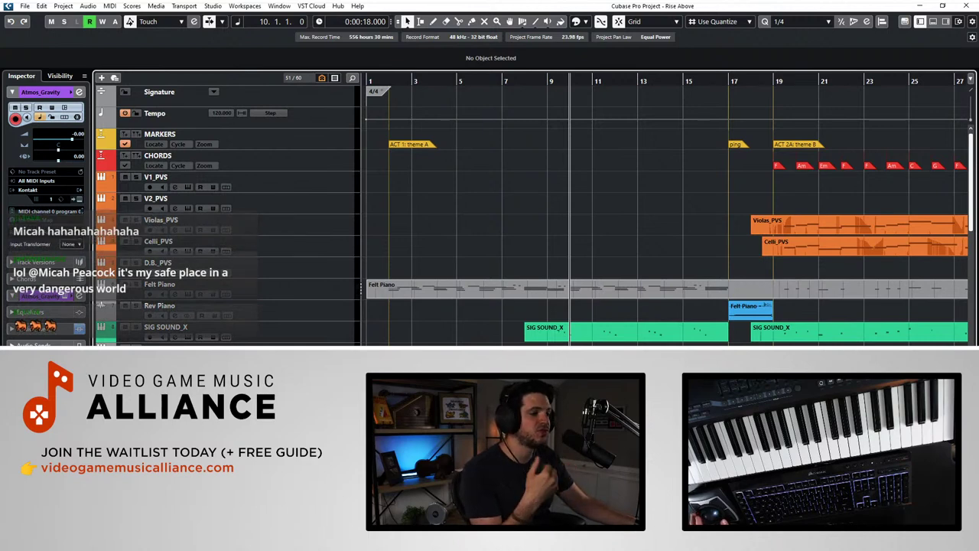
pyautogui.scroll(-3, 540, 289)
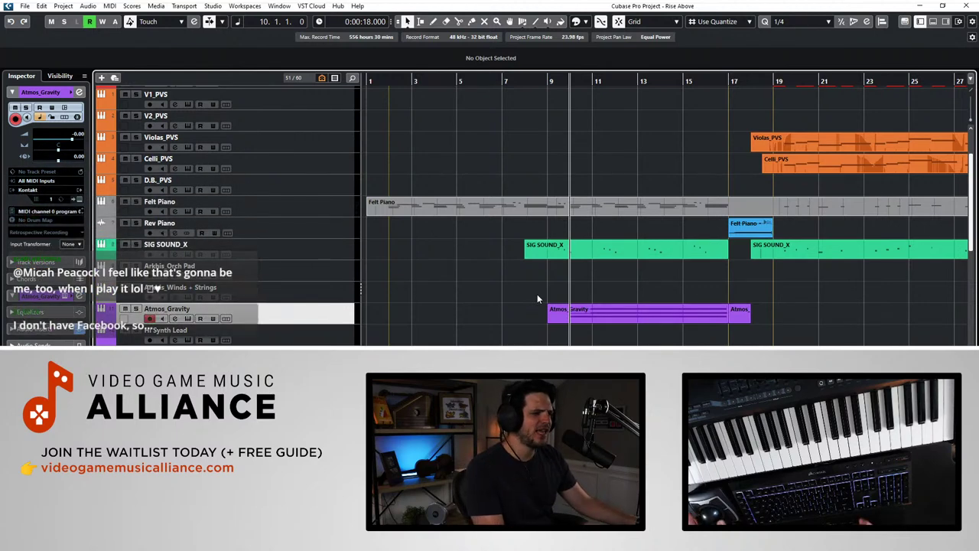
pyautogui.hscroll(5, 537, 293)
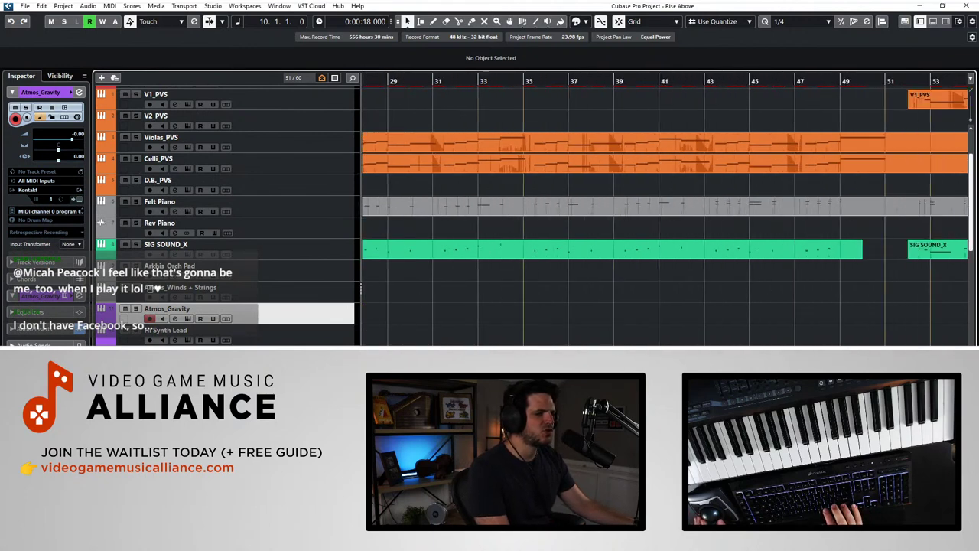
pyautogui.hscroll(1, 664, 215)
pyautogui.press('s')
pyautogui.scroll(-2, 244, 319)
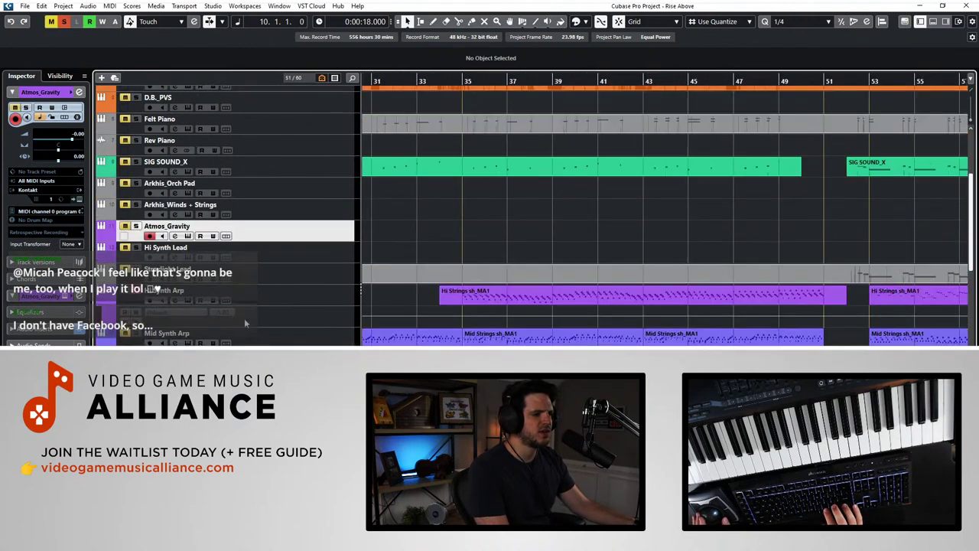
pyautogui.click(244, 298)
# Step: Advance the playhead to bar 34, at the start of the first Hi Synth Arp part
pyautogui.press('KP_Add')
pyautogui.press('KP_Add')
pyautogui.press('KP_Add')
pyautogui.press('KP_Add')
pyautogui.hscroll(5, 407, 323)
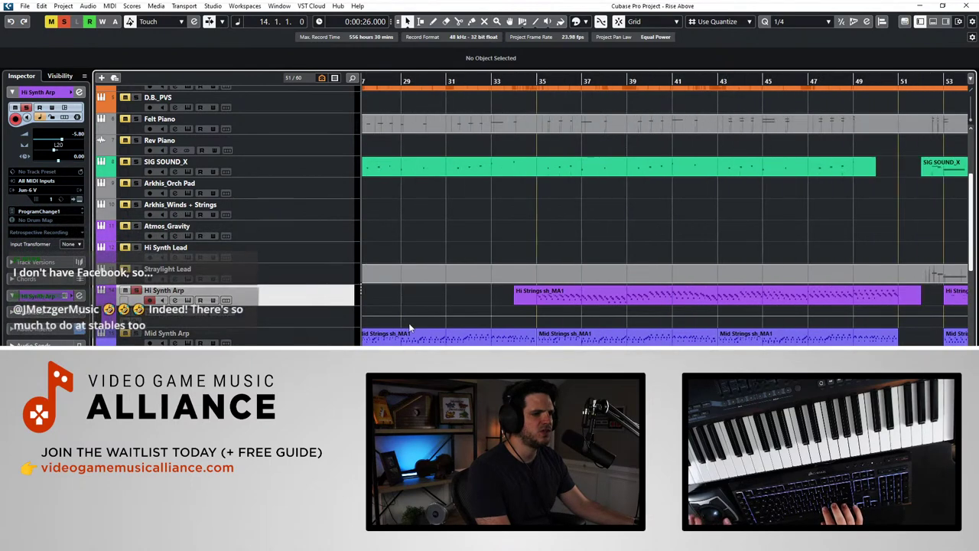
pyautogui.press('KP_Add')
pyautogui.press('KP_Add')
pyautogui.press('KP_Add')
pyautogui.press('KP_Add')
pyautogui.press('KP_Add')
pyautogui.press('KP_Add')
pyautogui.press('KP_Add')
pyautogui.press('KP_Add')
pyautogui.press('KP_Add')
pyautogui.press('KP_Add')
pyautogui.press('KP_Add')
pyautogui.press('KP_Add')
pyautogui.press('KP_Add')
pyautogui.press('KP_Add')
pyautogui.press('KP_Add')
pyautogui.press('KP_Add')
pyautogui.press('KP_Add')
pyautogui.press('KP_Add')
pyautogui.press('KP_Add')
pyautogui.press('KP_Add')
pyautogui.press('KP_Add')
pyautogui.press('KP_Add')
pyautogui.press('KP_Add')
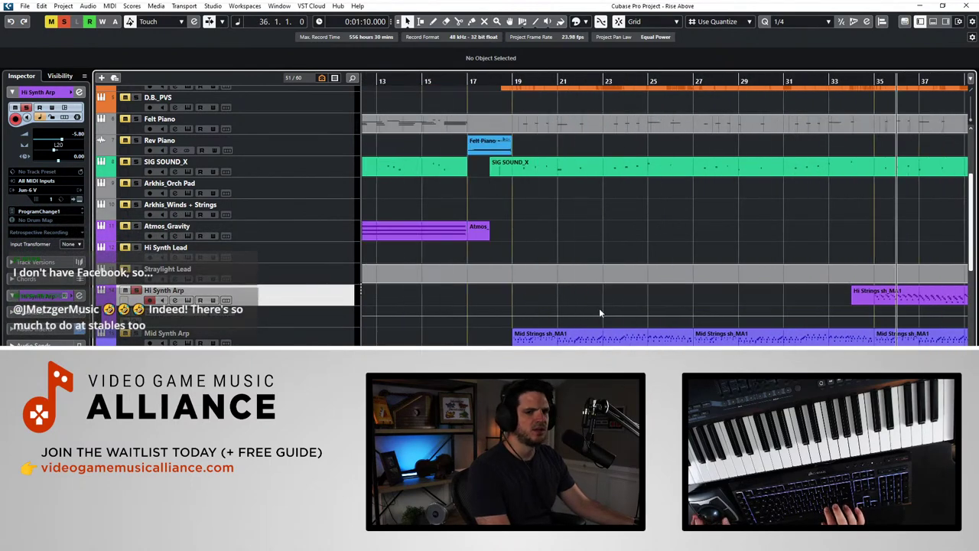
pyautogui.press('KP_Subtract')
pyautogui.press('KP_Subtract')
pyautogui.press('KP_Subtract')
pyautogui.hscroll(7, 633, 292)
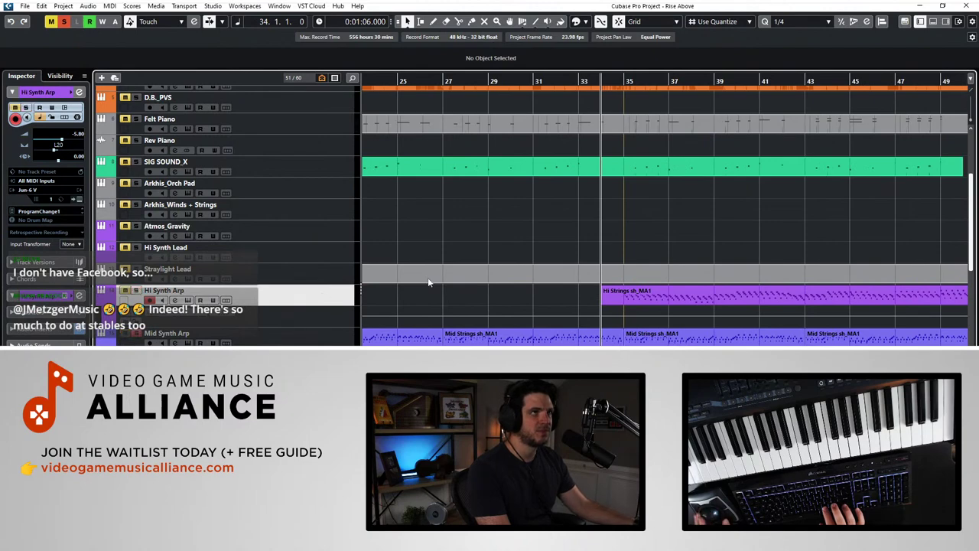
# Step: Audition the Mid Synth Arp track in solo from bar 34, with the view following playback
pyautogui.scroll(-4, 655, 186)
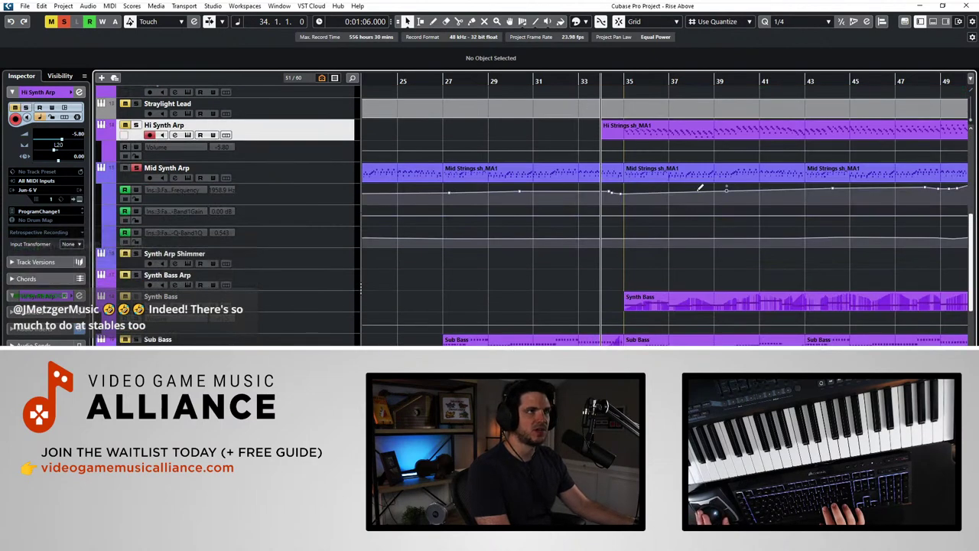
pyautogui.press('space')
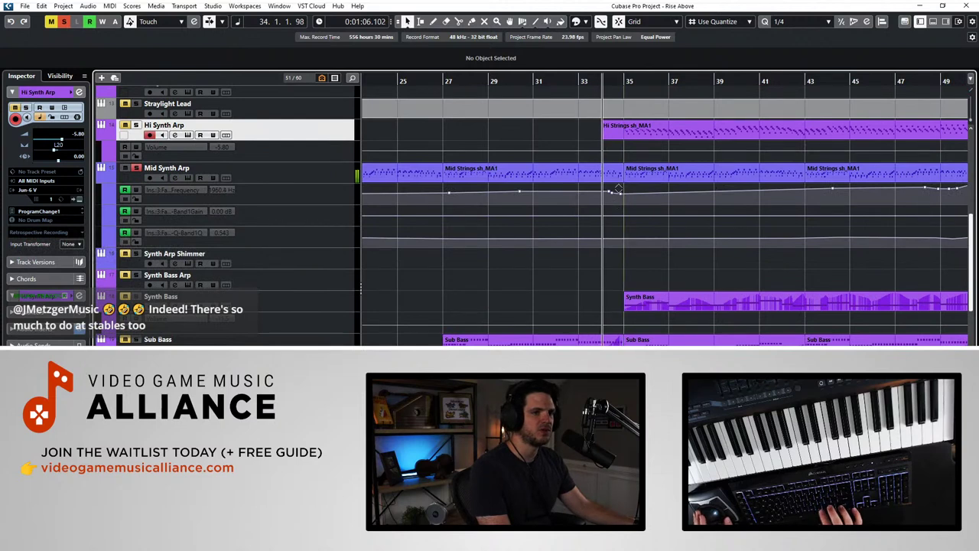
pyautogui.press('f')
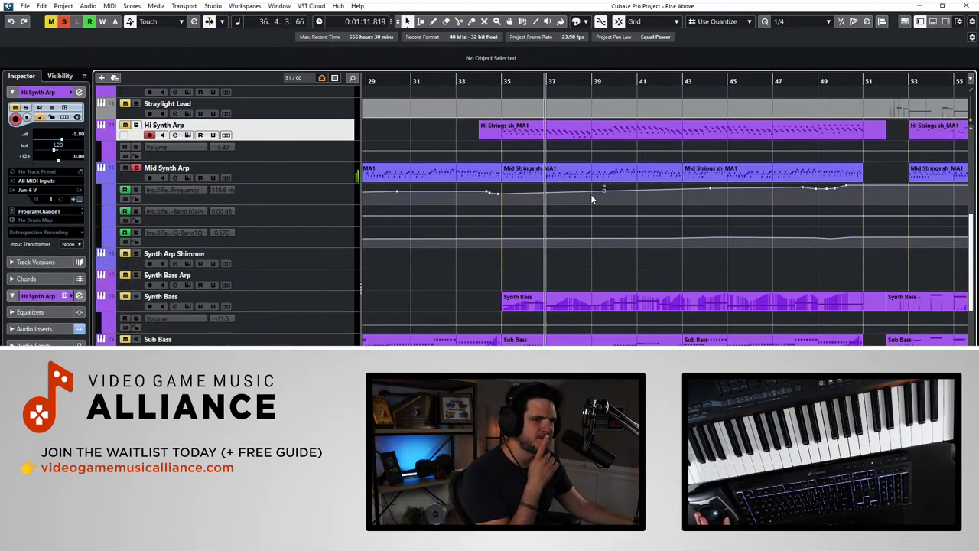
# Step: Examine the automated filter movement in the Mid Synth Arp's FabFilter Pro-Q insert during playback, and close the plug-in
pyautogui.click(306, 173)
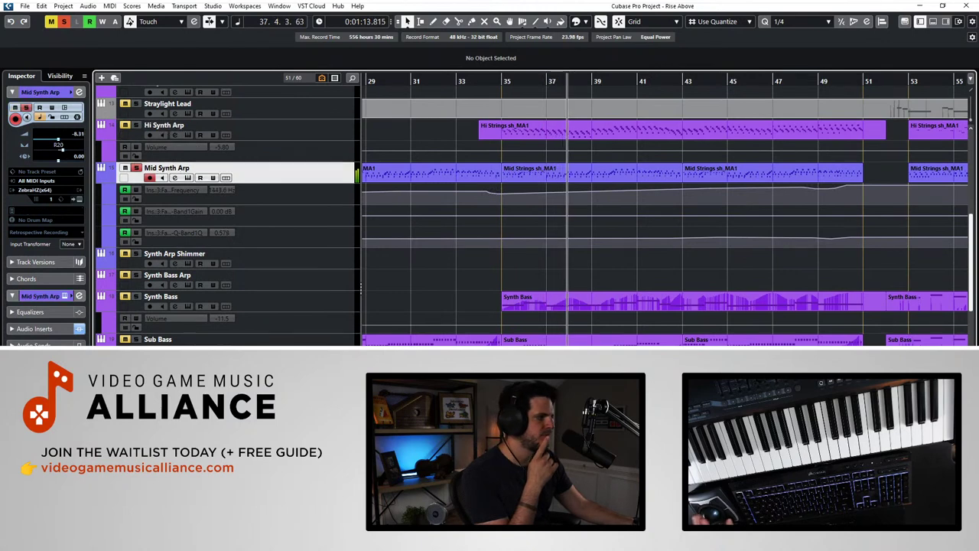
pyautogui.click(217, 190)
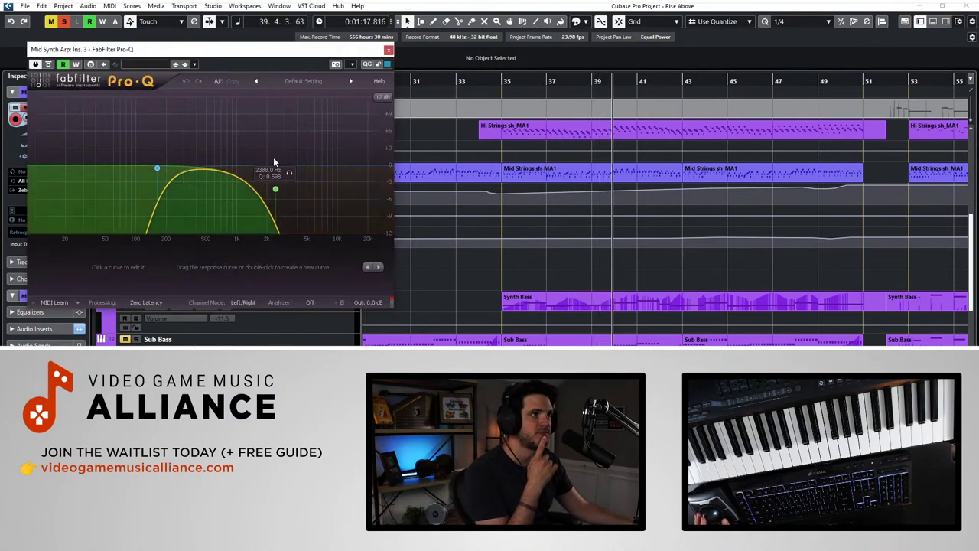
pyautogui.click(388, 50)
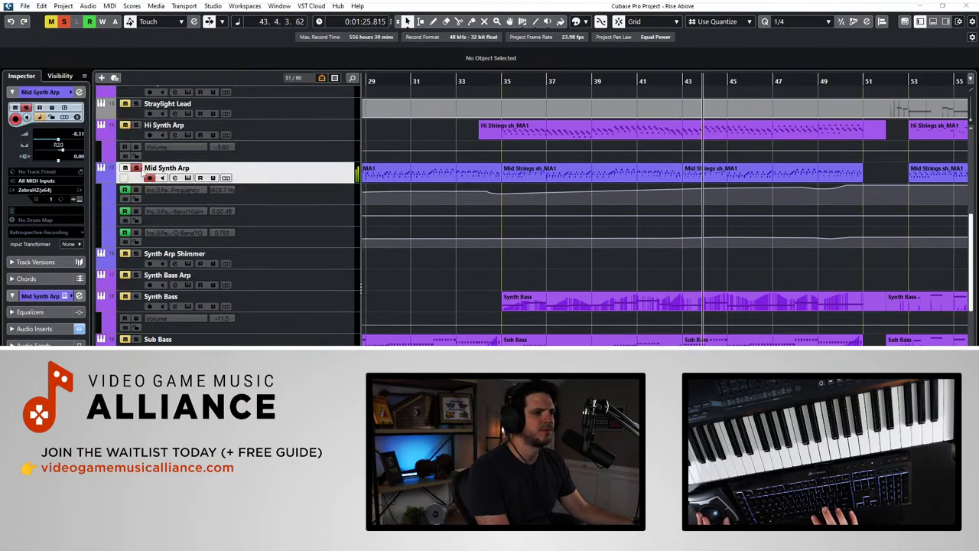
# Step: Restore the full mix and return to the start of the arrangement, advancing the playhead to bar 9
pyautogui.scroll(3, 384, 170)
pyautogui.press('KP_1')
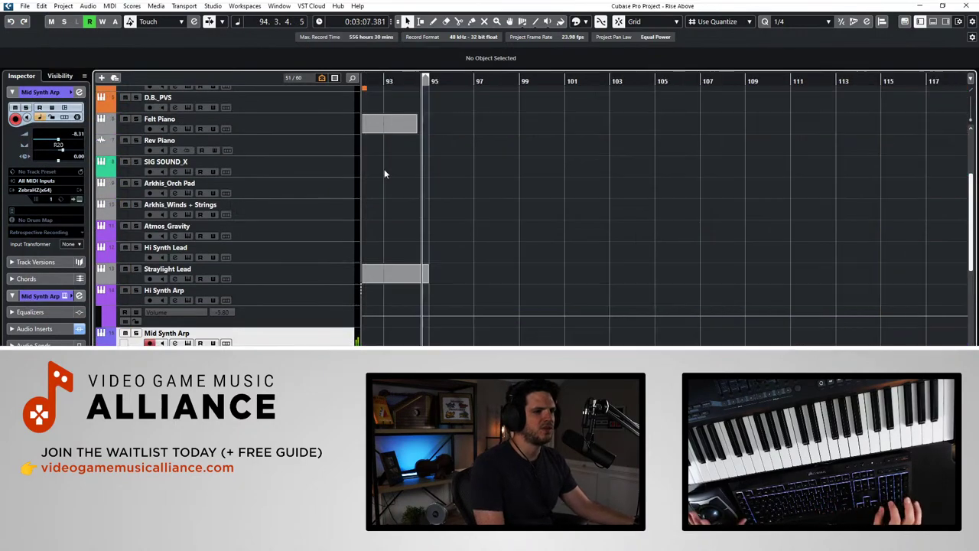
pyautogui.scroll(5, 383, 227)
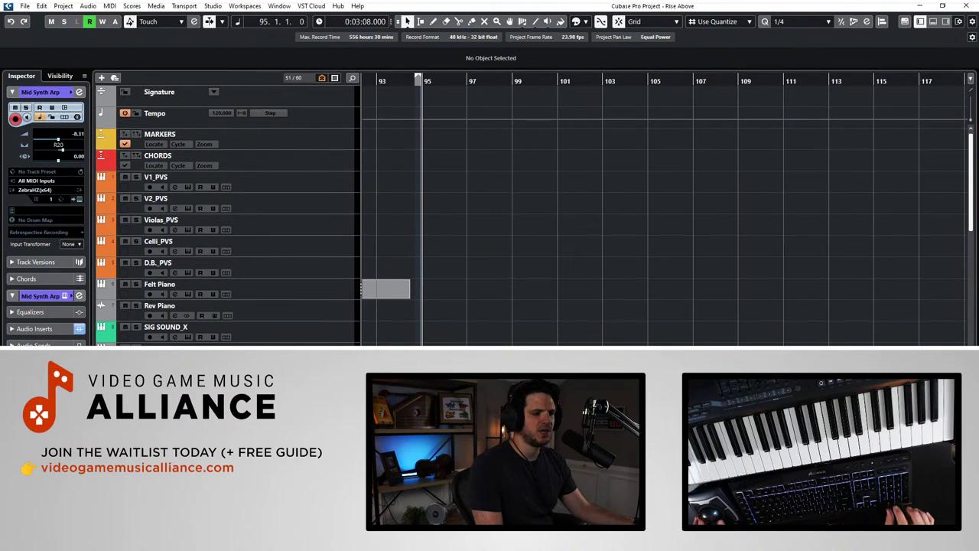
pyautogui.press('KP_Decimal')
pyautogui.press('KP_Add')
pyautogui.press('KP_Add')
pyautogui.press('KP_Add')
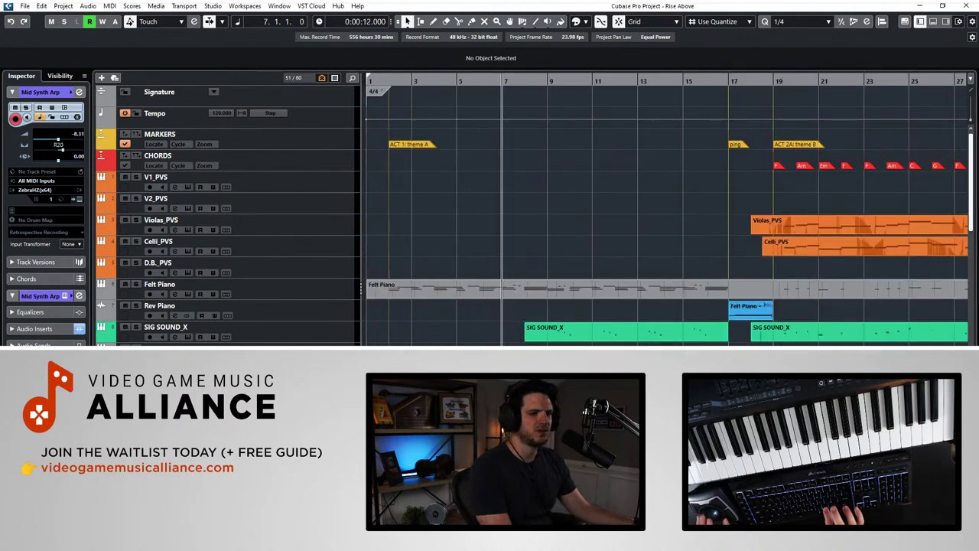
# Step: Select the first Atmos_Gravity part and open the track's FabFilter Pro-Q insert, placing its window beside the part
pyautogui.scroll(-4, 536, 214)
pyautogui.click(308, 230)
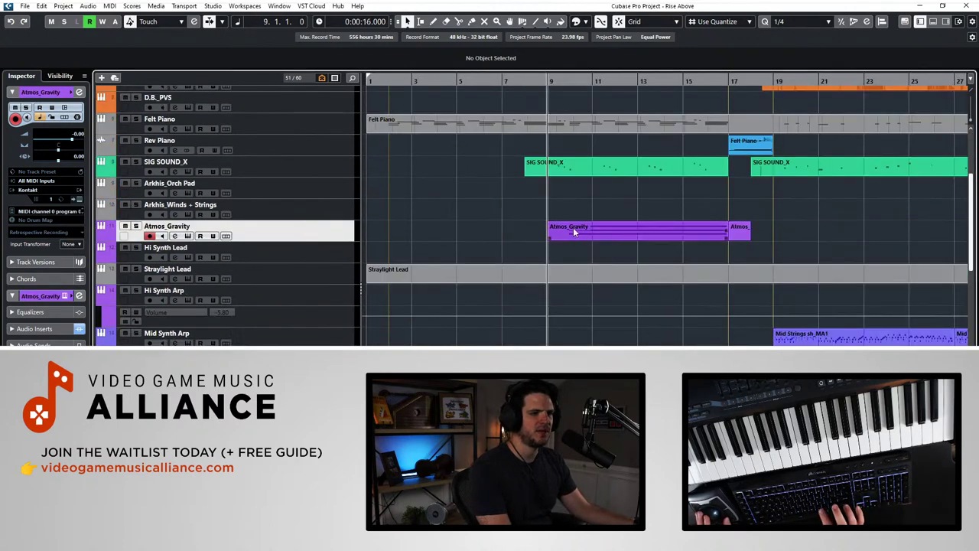
pyautogui.click(561, 239)
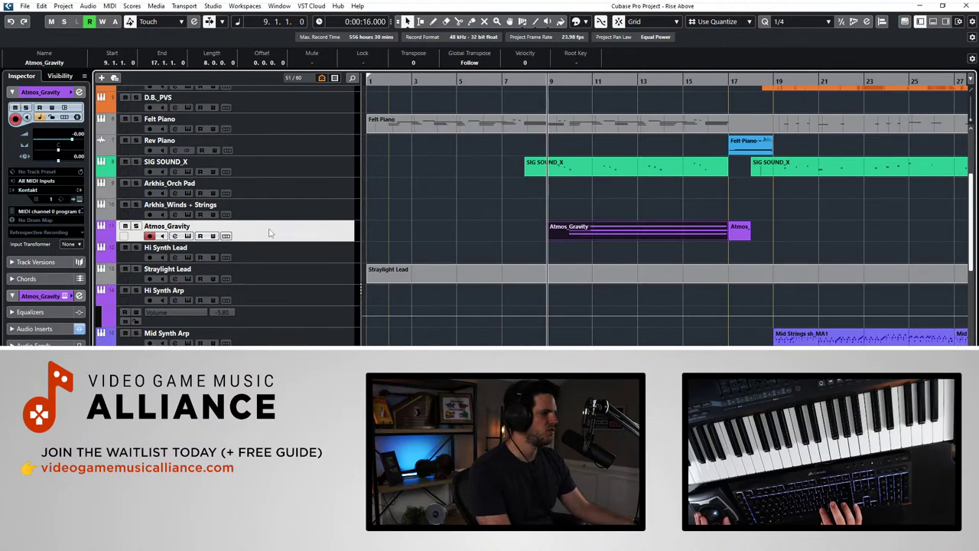
pyautogui.press('e')
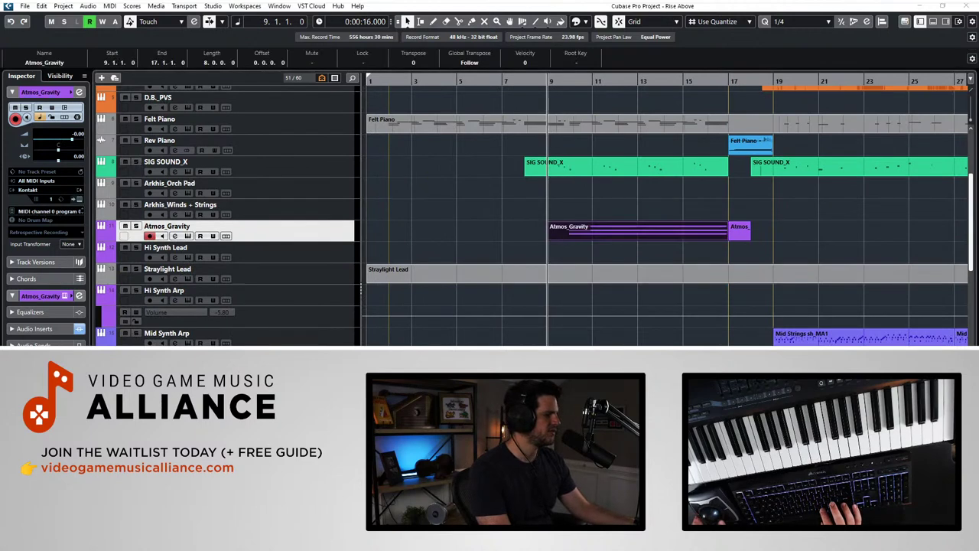
pyautogui.moveTo(406, 138); pyautogui.dragTo(220, 78)
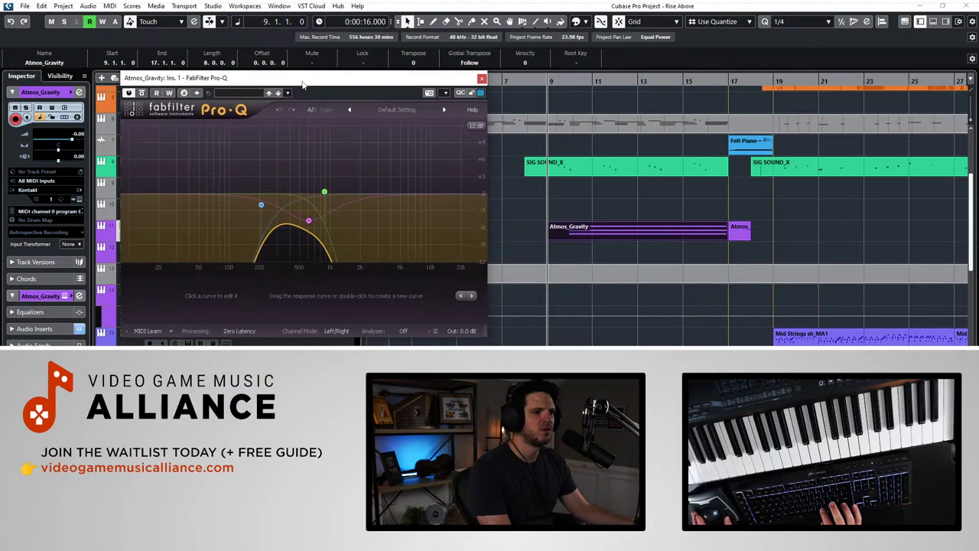
# Step: Remove the existing high-cut band and the 611.85 Hz bell band from Atmos_Gravity's Pro-Q
pyautogui.click(324, 193)
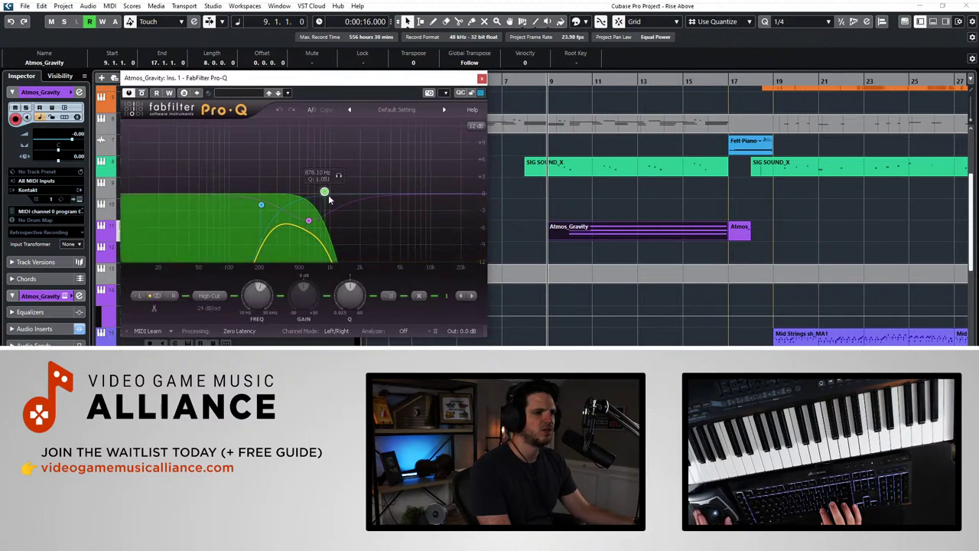
pyautogui.click(419, 297)
pyautogui.moveTo(332, 236)
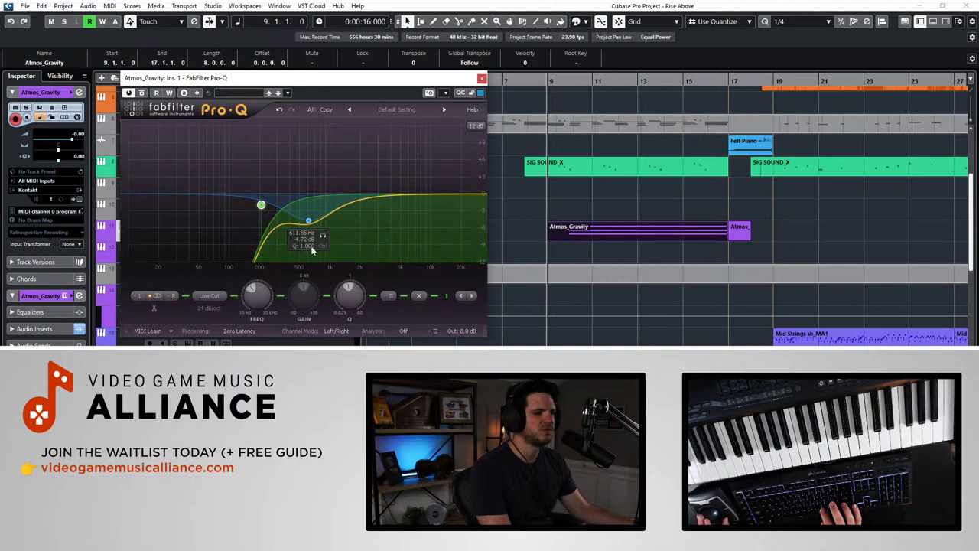
pyautogui.click(309, 221)
pyautogui.click(423, 295)
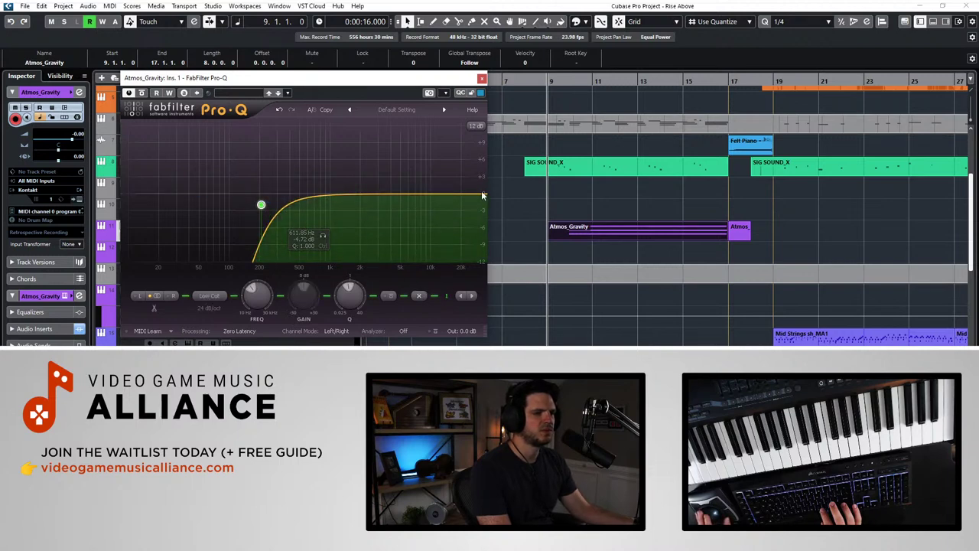
# Step: Add a 24 dB/oct high-cut band to Atmos_Gravity's Pro-Q at about 819 Hz with Q 0.920, auditioning the track in solo
pyautogui.moveTo(483, 195); pyautogui.dragTo(332, 200)
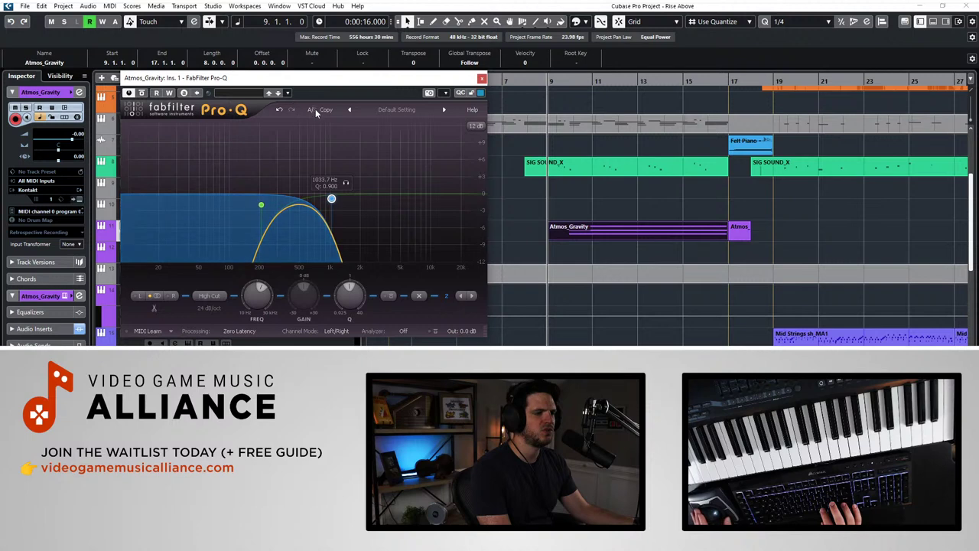
pyautogui.press('space')
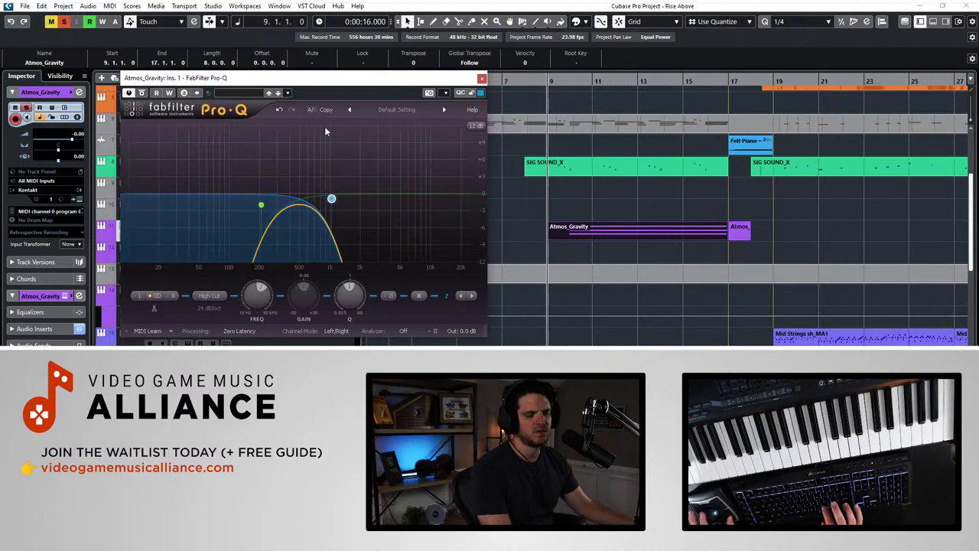
pyautogui.moveTo(331, 199)
pyautogui.mouseDown()
pyautogui.moveTo(447, 202)
pyautogui.moveTo(310, 204)
pyautogui.moveTo(321, 197)
pyautogui.mouseUp()
# Step: Return the playhead to bar 9, enable automation read and write for Atmos_Gravity's Pro-Q, and restore the full mix
pyautogui.press('KP_Subtract')
pyautogui.press('KP_Subtract')
pyautogui.press('KP_Subtract')
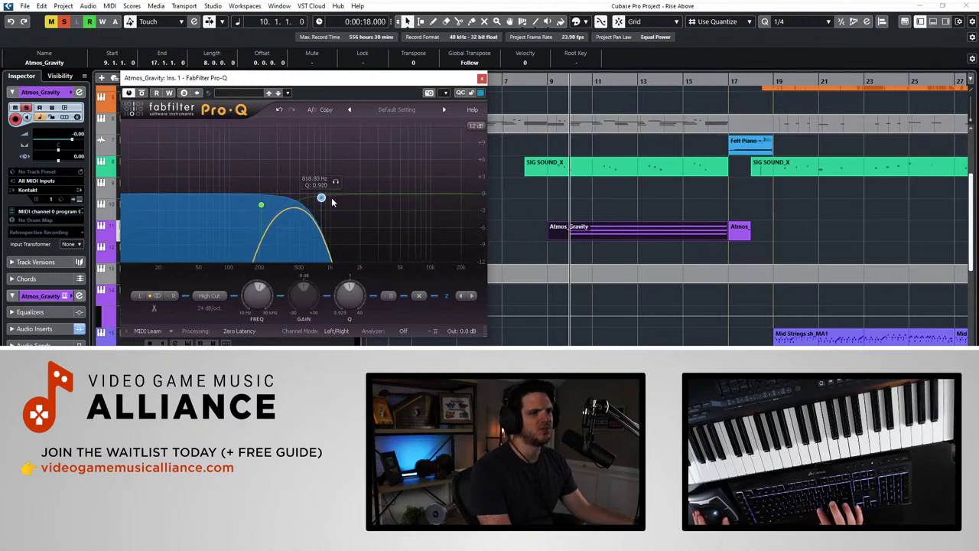
pyautogui.press('w')
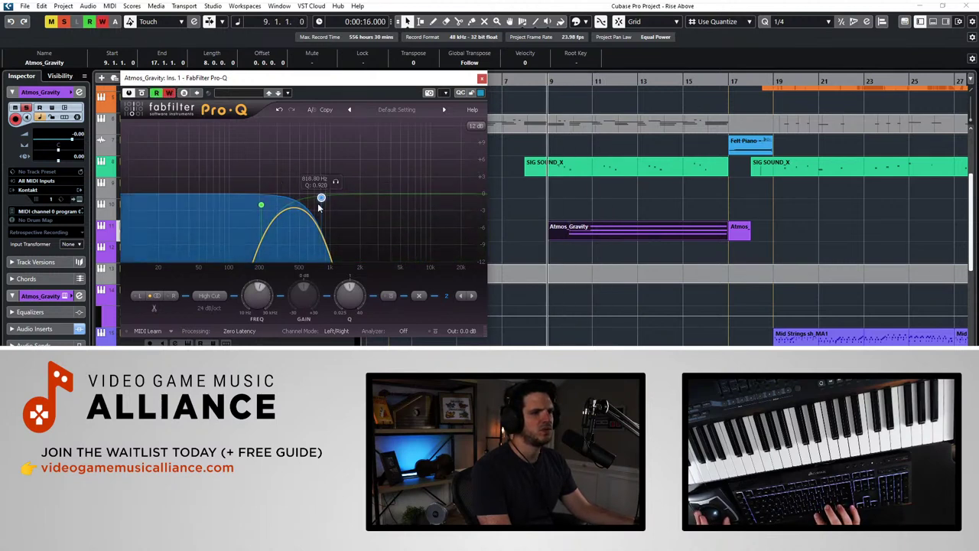
pyautogui.click(65, 23)
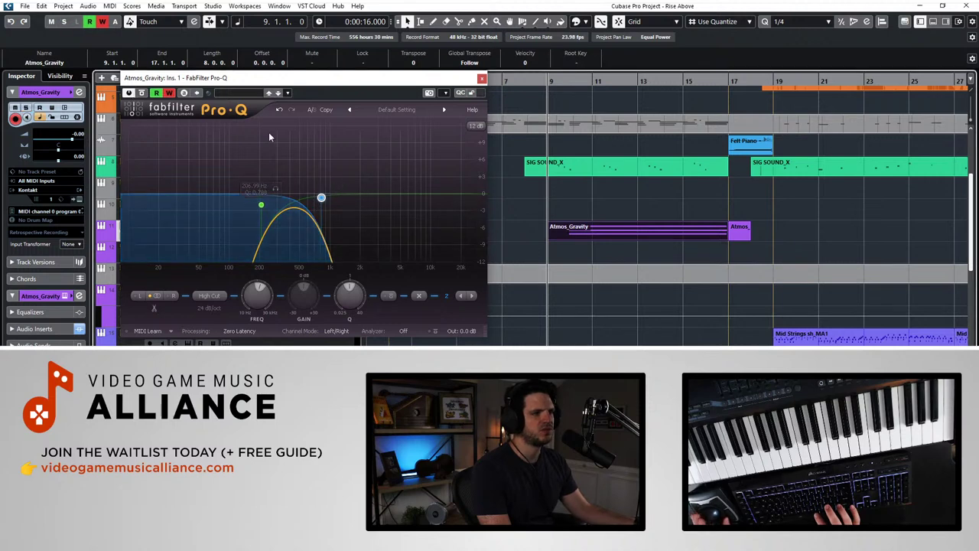
# Step: Play from bar 9 while sweeping the high-cut band to write its frequency and Q automation, and close Atmos_Gravity's Pro-Q
pyautogui.press('space')
pyautogui.moveTo(322, 198)
pyautogui.mouseDown()
pyautogui.moveTo(306, 199)
pyautogui.moveTo(342, 223)
pyautogui.moveTo(468, 204)
pyautogui.moveTo(333, 213)
pyautogui.mouseUp()
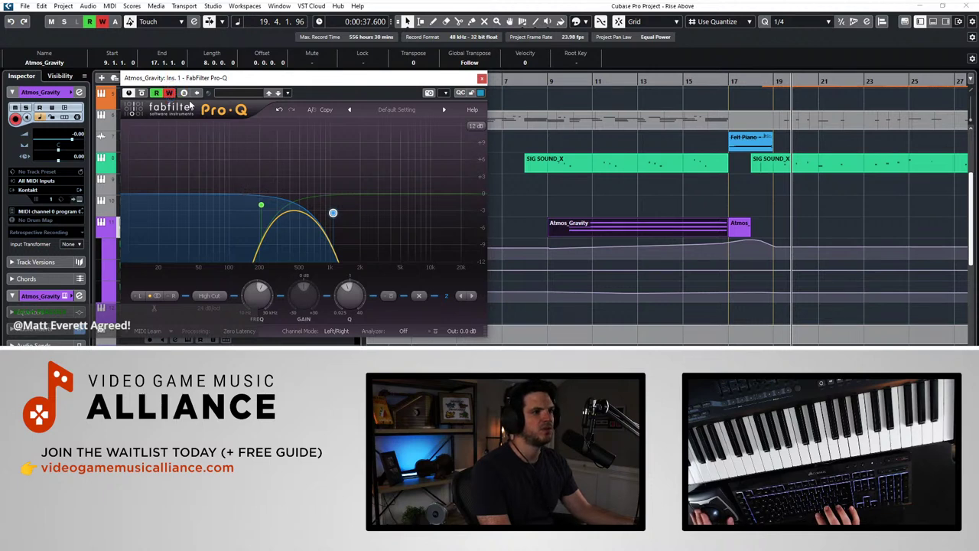
pyautogui.click(481, 80)
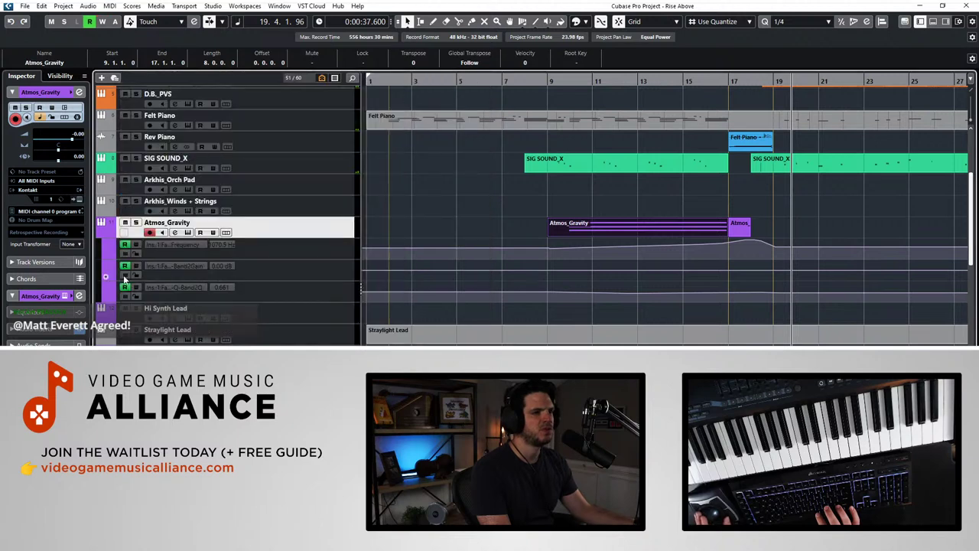
# Step: Lower Atmos_Gravity's volume to -8.31 and return the playhead to bar 9 to check the level in playback
pyautogui.moveTo(72, 140); pyautogui.dragTo(58, 145)
pyautogui.press('KP_Subtract')
pyautogui.press('KP_Subtract')
pyautogui.press('KP_Subtract')
pyautogui.press('KP_Subtract')
pyautogui.press('KP_Subtract')
pyautogui.press('KP_Subtract')
pyautogui.press('KP_Subtract')
pyautogui.press('KP_Subtract')
pyautogui.press('KP_Subtract')
pyautogui.press('KP_Subtract')
pyautogui.press('KP_Subtract')
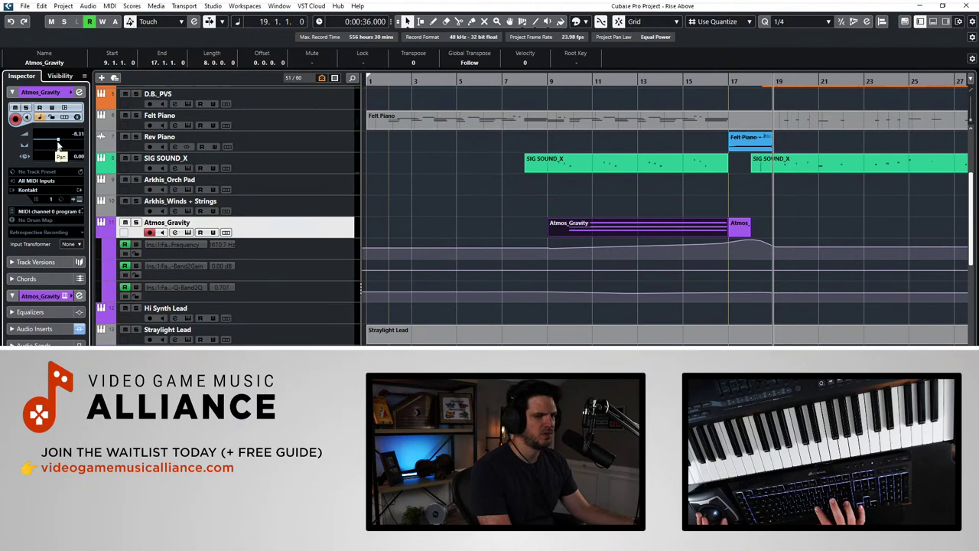
pyautogui.press('space')
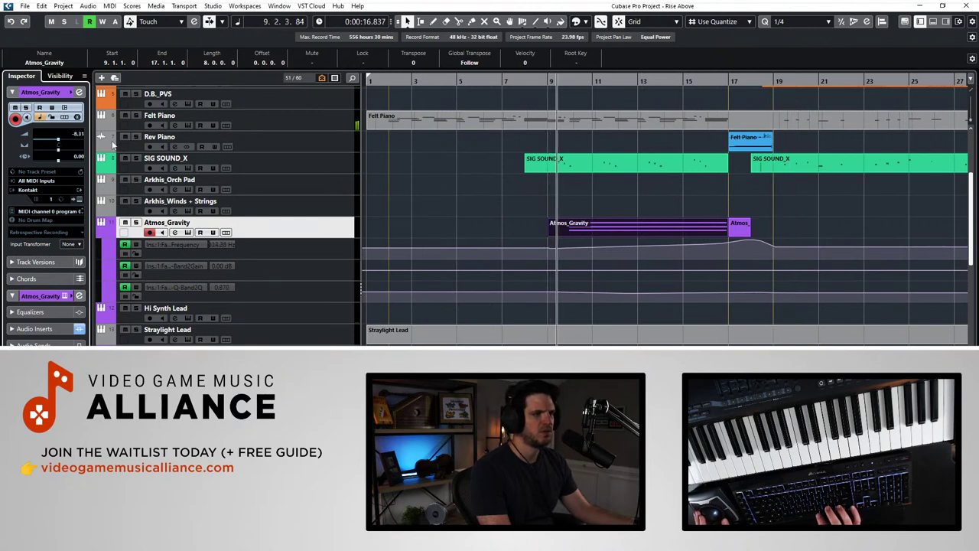
pyautogui.press('space')
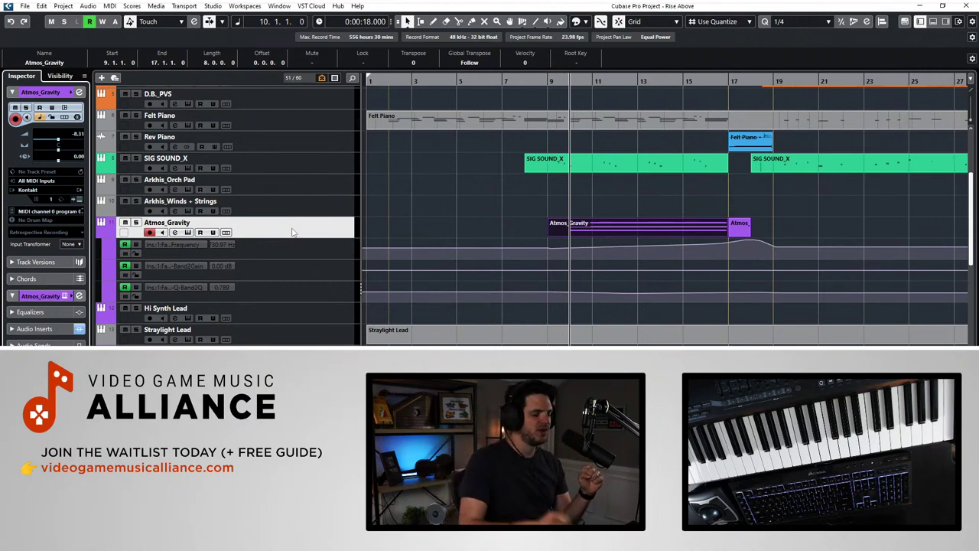
# Step: Audition the automated Atmos_Gravity part in the full mix from bar 9 to bar 17, and return the playhead to the project start
pyautogui.press('l')
pyautogui.press('space')
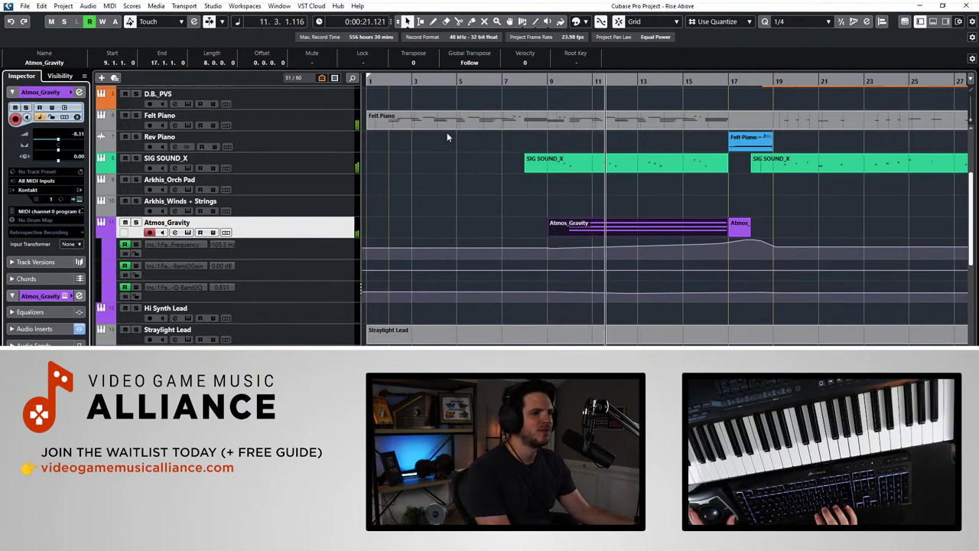
pyautogui.scroll(-10, 494, 183)
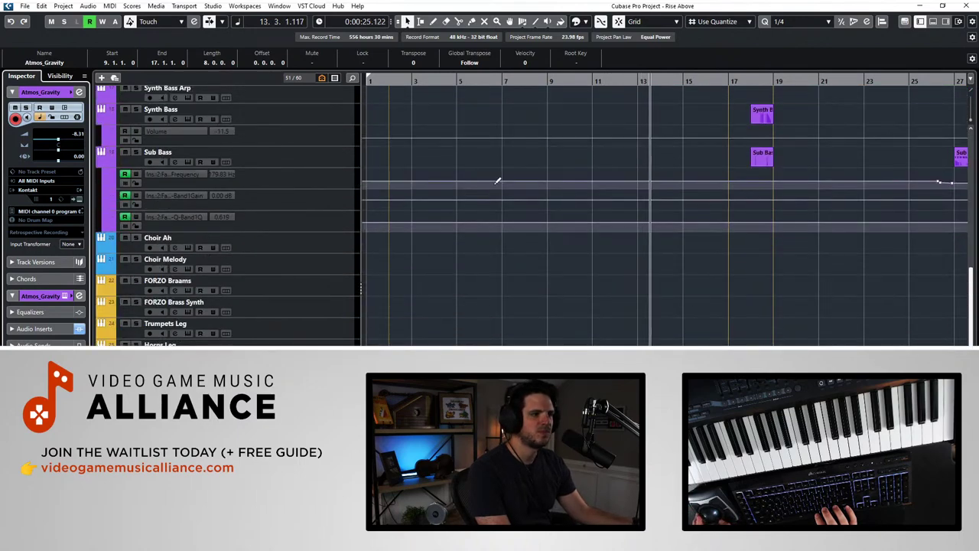
pyautogui.scroll(10, 494, 183)
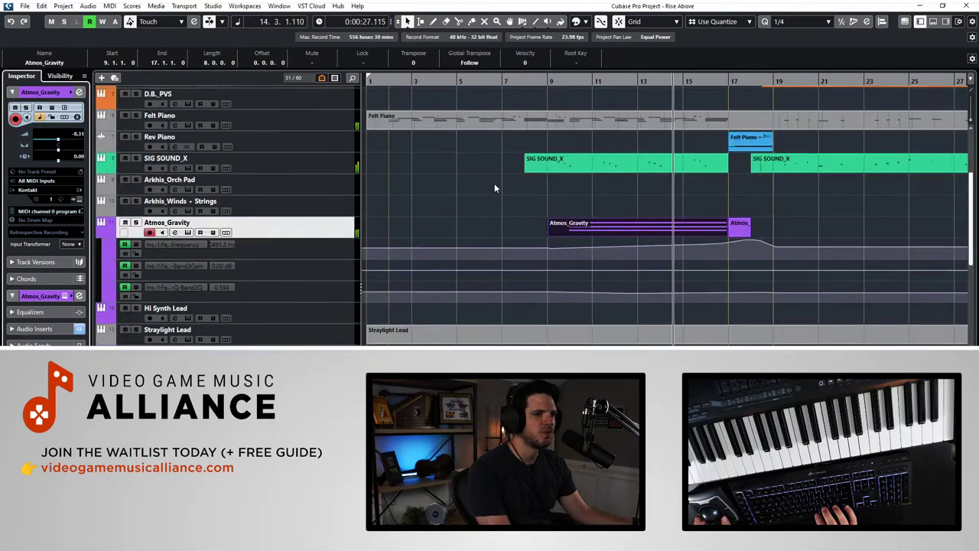
pyautogui.scroll(2, 495, 182)
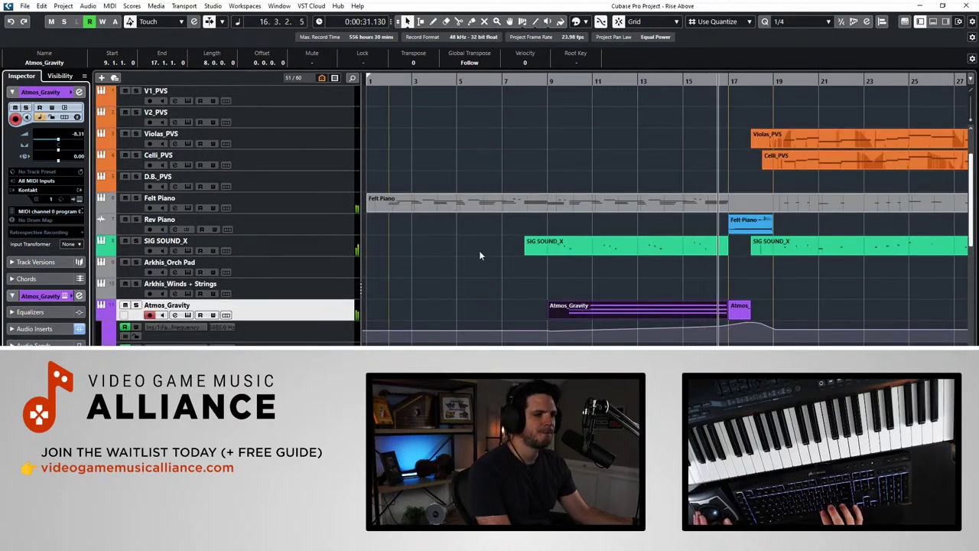
pyautogui.click(528, 253)
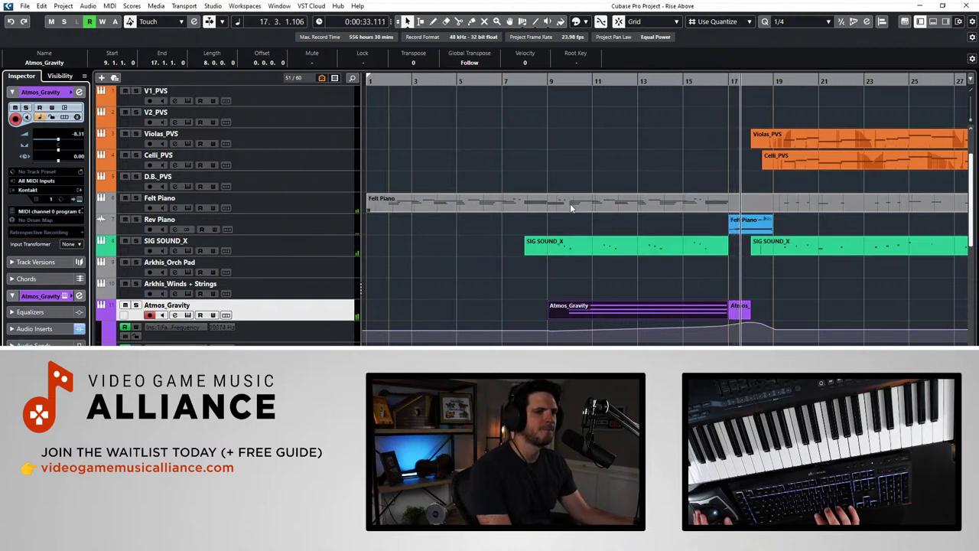
pyautogui.press('KP_Subtract')
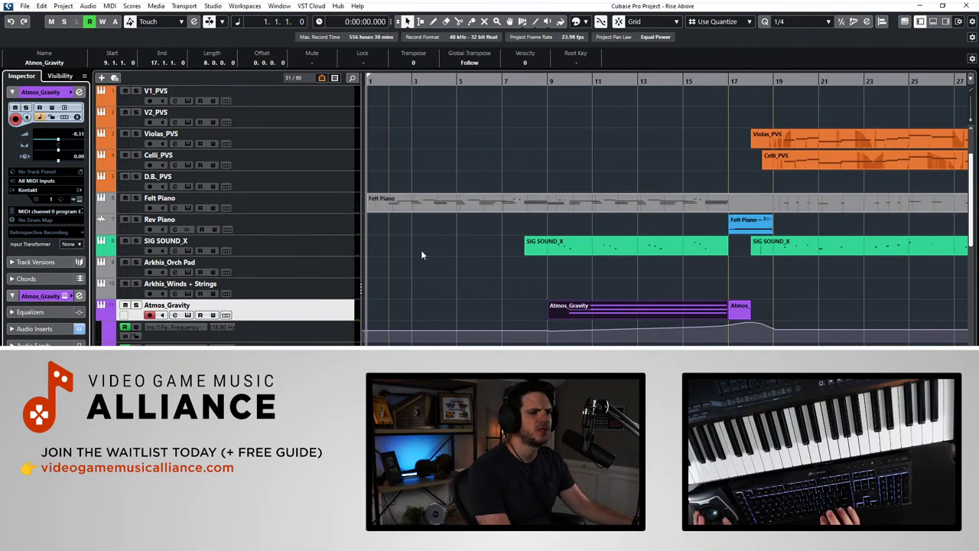
# Step: Move the playhead to the ACT 2A: theme B marker at bar 19 and play the start of that section
pyautogui.scroll(4, 421, 255)
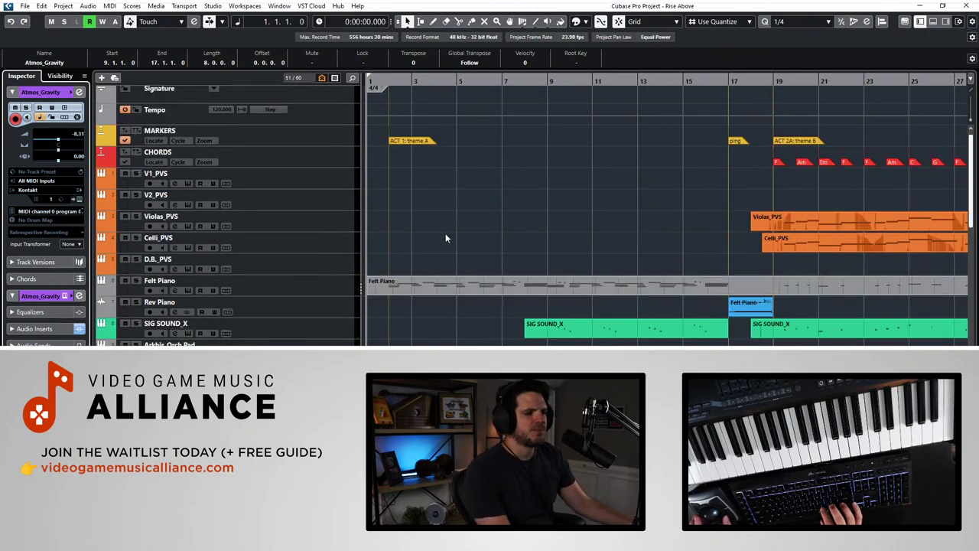
pyautogui.scroll(-8, 445, 233)
pyautogui.press('KP_Add')
pyautogui.press('KP_Add')
pyautogui.press('KP_Subtract')
pyautogui.scroll(8, 410, 164)
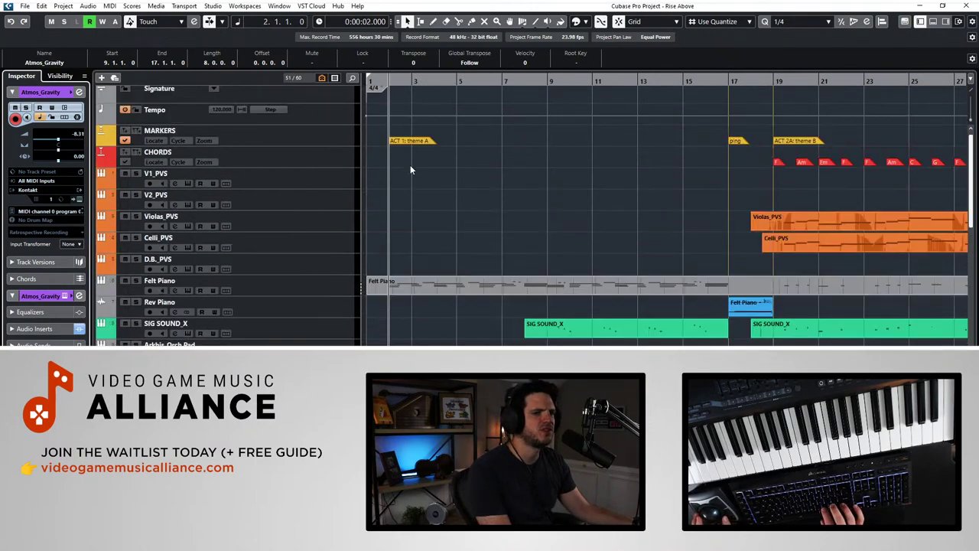
pyautogui.press('KP_Add')
pyautogui.press('KP_Subtract')
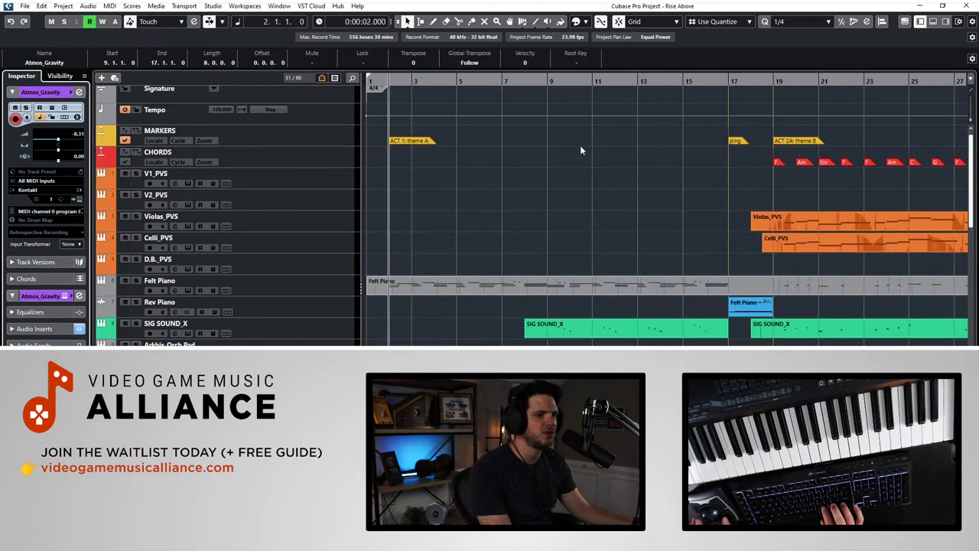
pyautogui.press('KP_Add')
pyautogui.press('KP_Add')
pyautogui.press('KP_Subtract')
pyautogui.press('KP_Subtract')
pyautogui.press('KP_Subtract')
pyautogui.press('KP_Subtract')
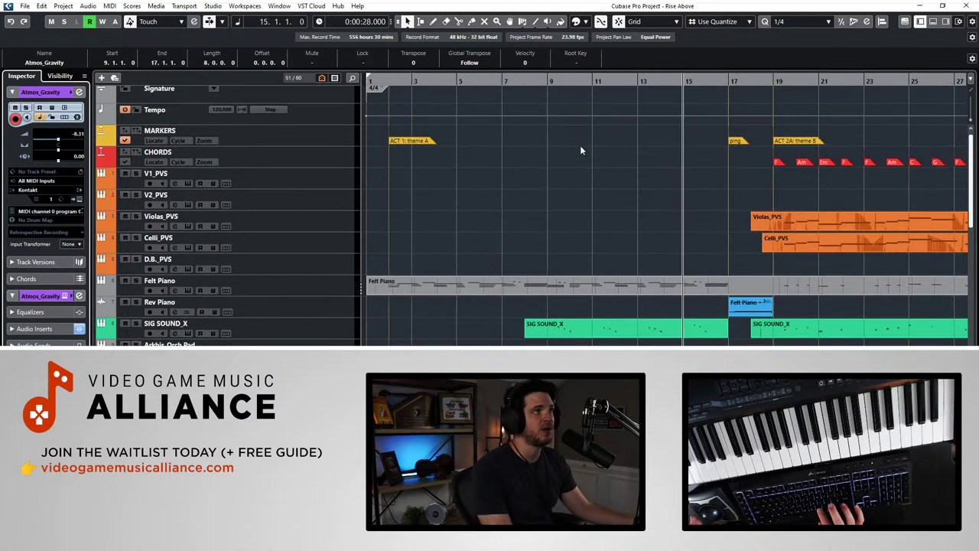
pyautogui.press('KP_Add')
pyautogui.press('KP_Add')
pyautogui.press('KP_Add')
pyautogui.press('KP_Add')
pyautogui.press('KP_Add')
pyautogui.press('shift+KP_Subtract')
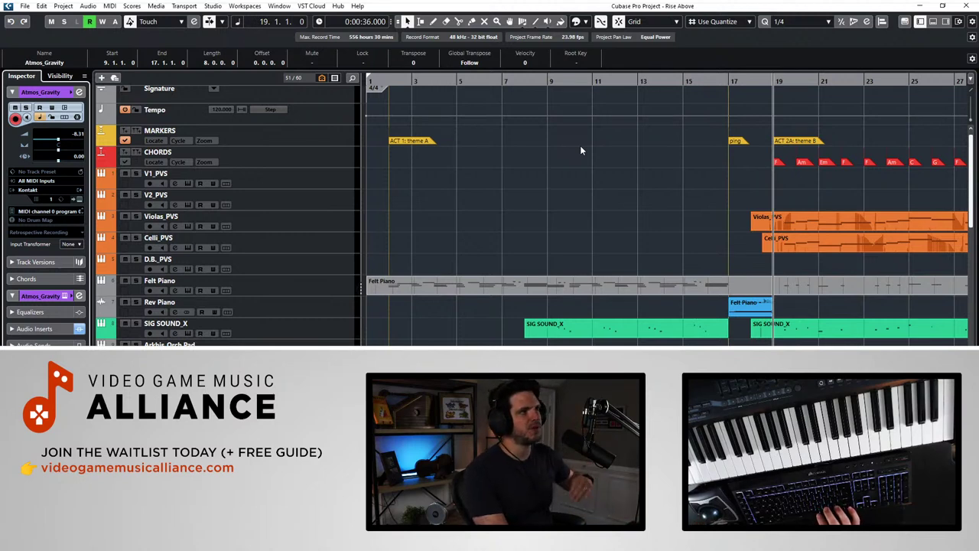
pyautogui.press('space')
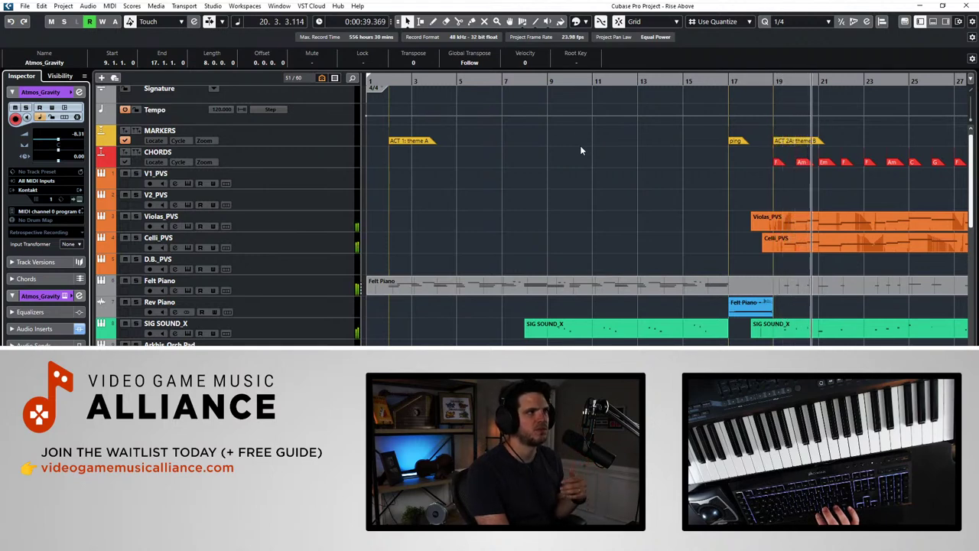
pyautogui.press('space')
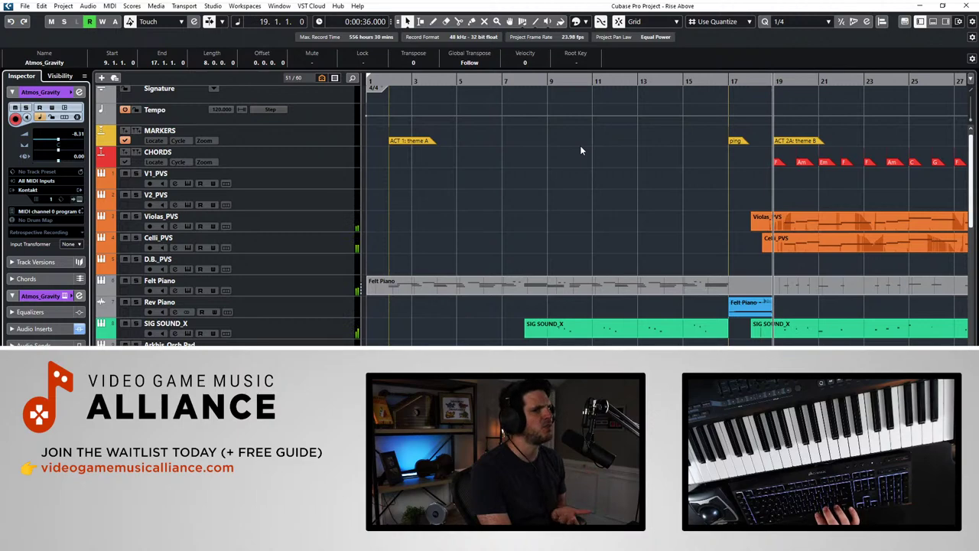
# Step: Briefly solo the Mid Synth Arp track during playback from bar 19, and restore the full mix before stopping
pyautogui.scroll(-10, 758, 203)
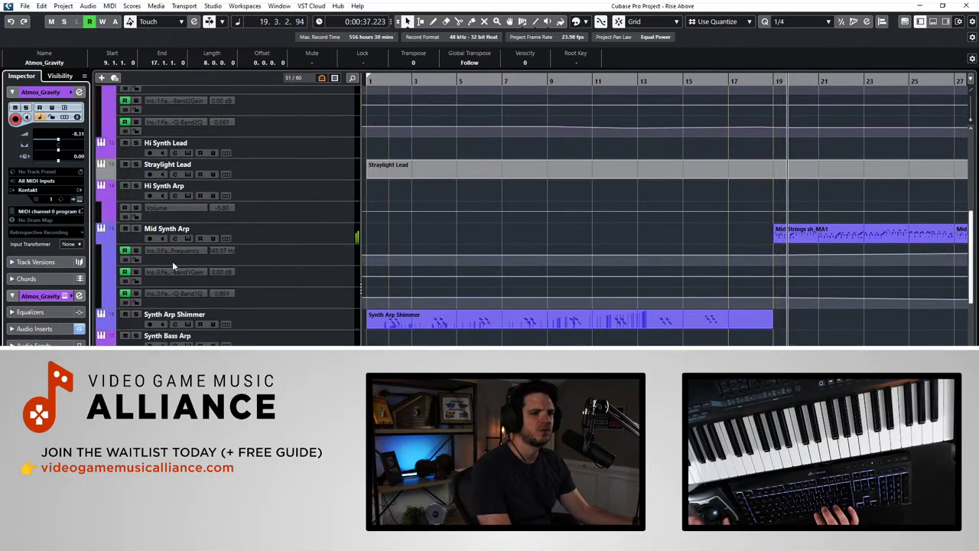
pyautogui.click(136, 229)
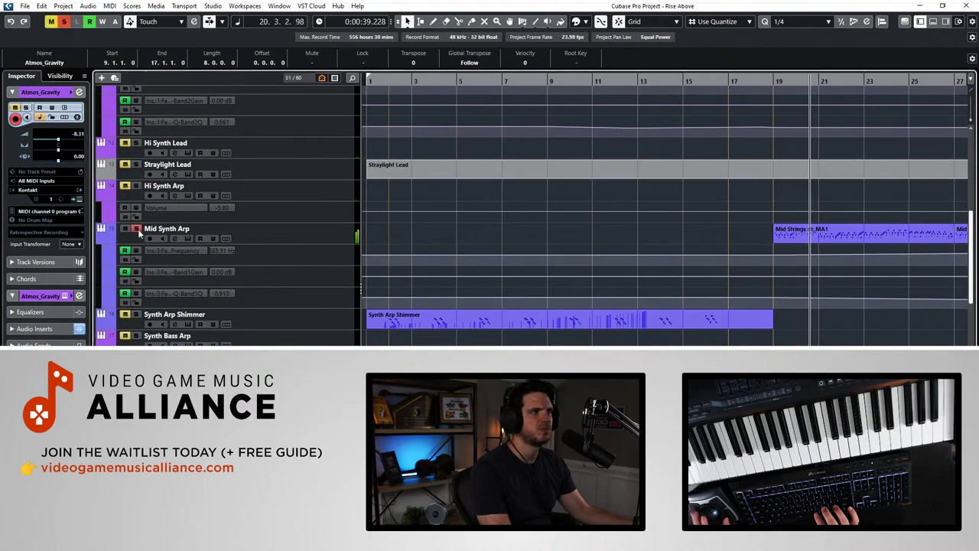
pyautogui.click(137, 228)
pyautogui.scroll(10, 806, 334)
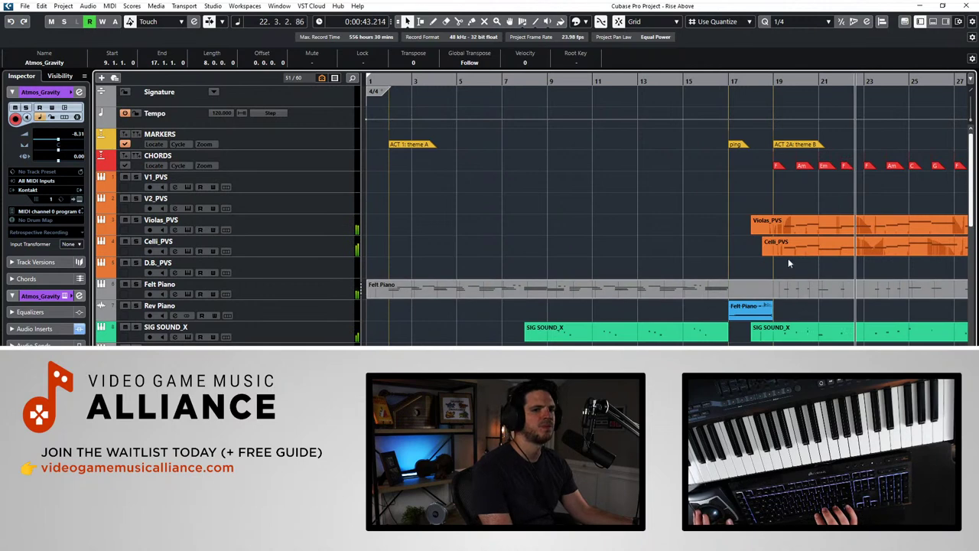
pyautogui.press('space')
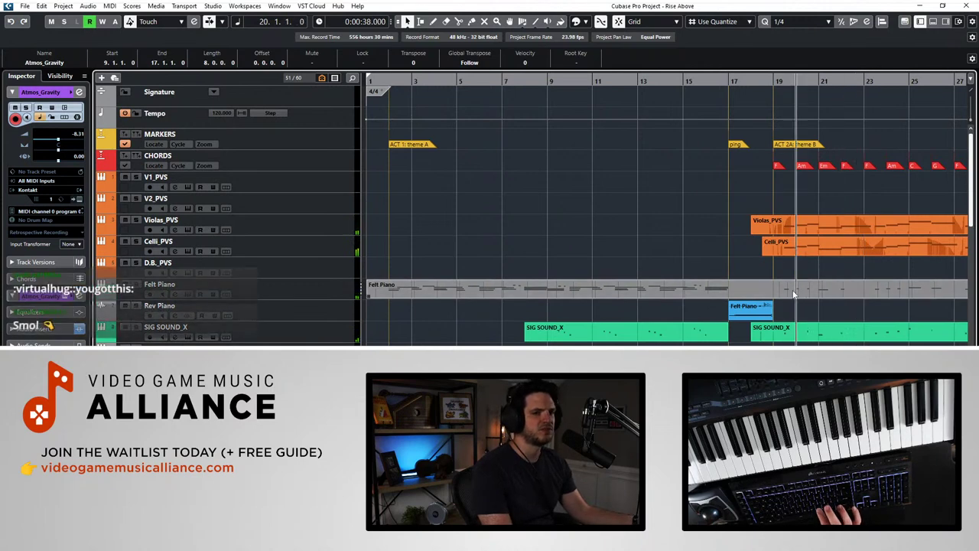
# Step: Audition the Synth Arp Shimmer track in solo from the project start, and take it out of solo
pyautogui.press('KP_Subtract')
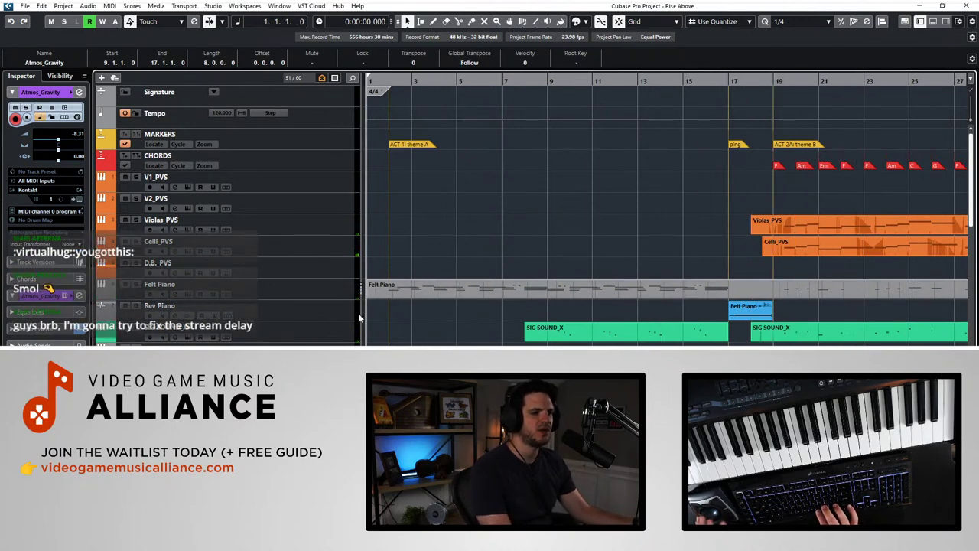
pyautogui.scroll(-5, 339, 251)
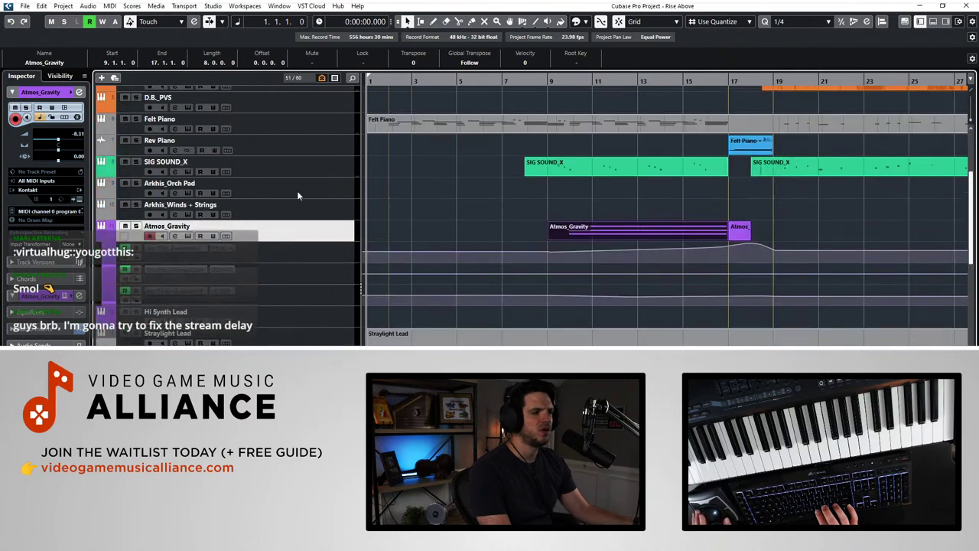
pyautogui.scroll(-5, 298, 196)
pyautogui.scroll(-5, 298, 195)
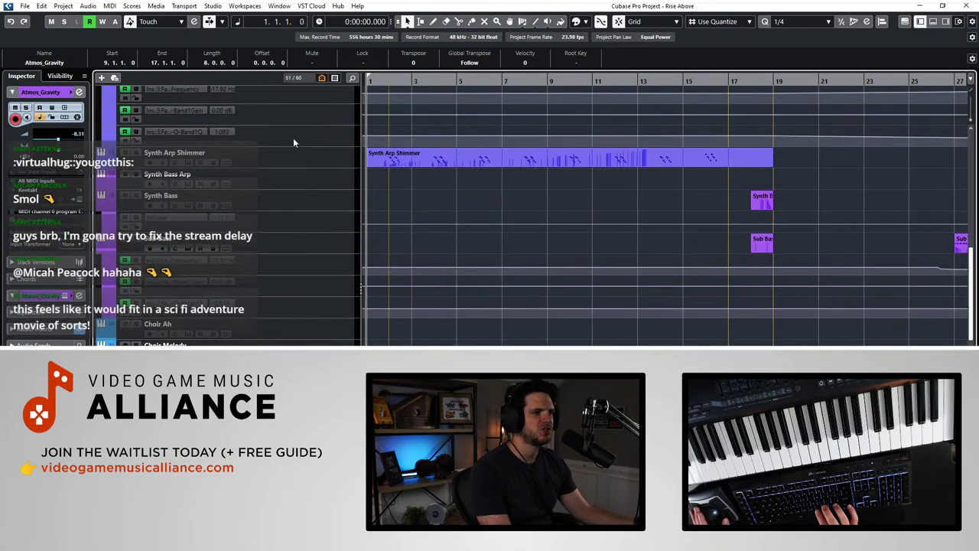
pyautogui.click(369, 163)
pyautogui.click(135, 153)
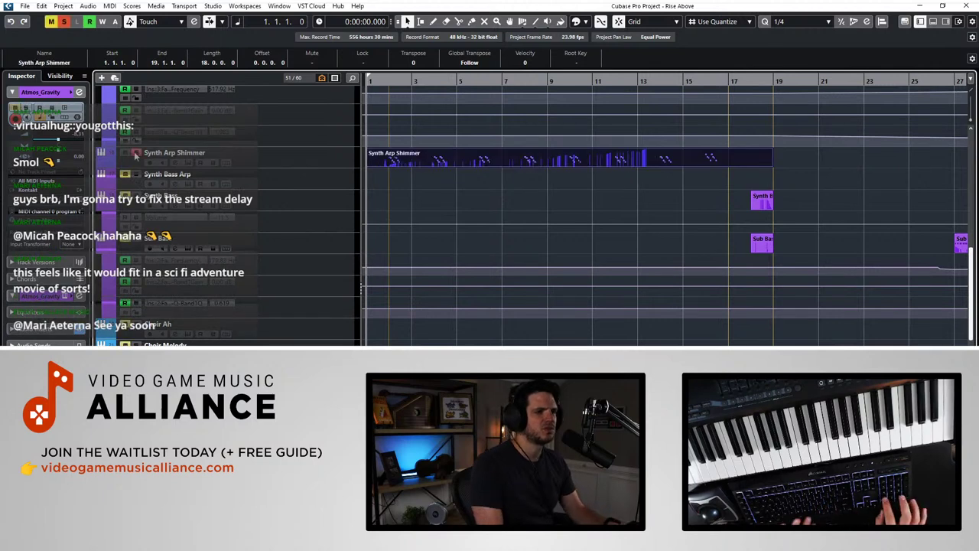
pyautogui.press('space')
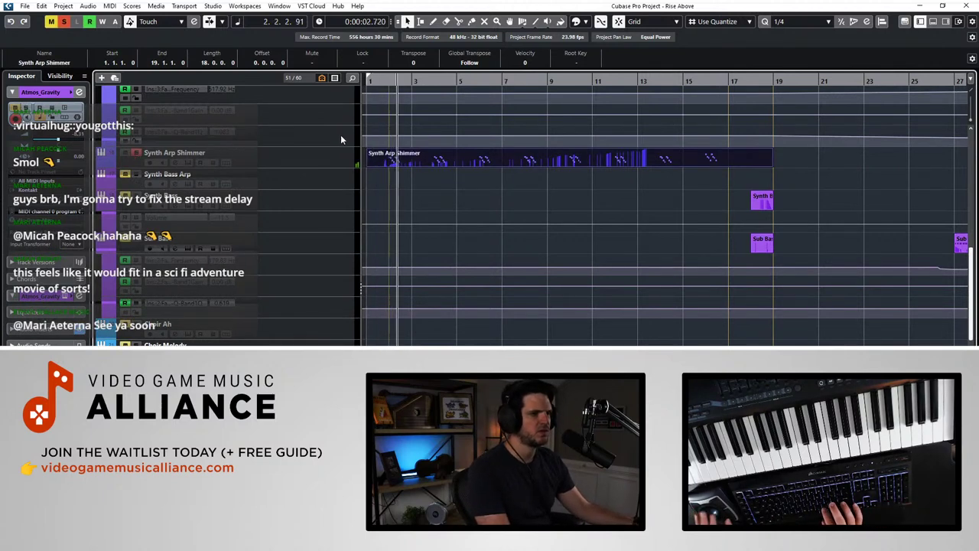
pyautogui.press('KP_Add')
pyautogui.press('KP_Add')
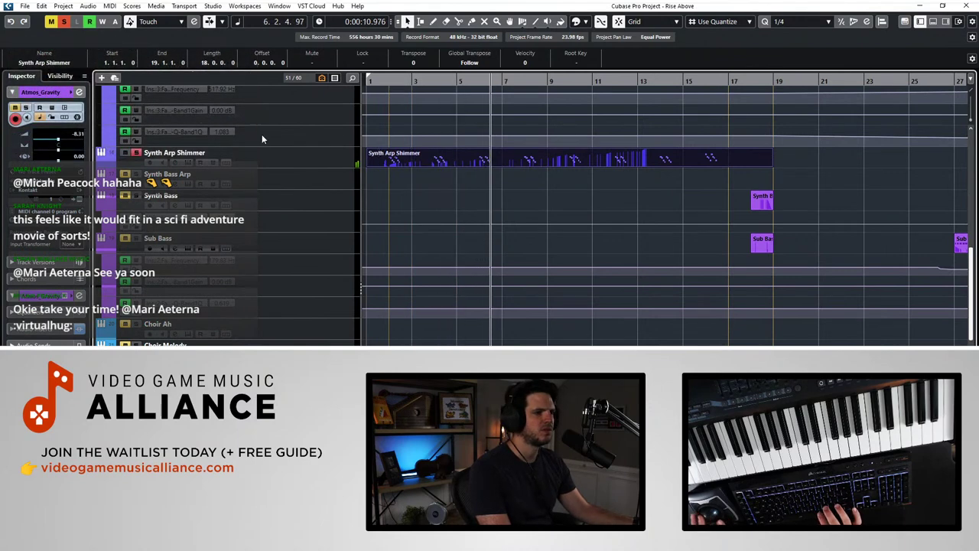
pyautogui.click(135, 153)
pyautogui.press('space')
# Step: Return the playhead to bar 2 and play the opening while viewing the percussion tracks
pyautogui.press('KP_Subtract')
pyautogui.press('KP_Subtract')
pyautogui.press('KP_Subtract')
pyautogui.press('KP_Subtract')
pyautogui.press('KP_Subtract')
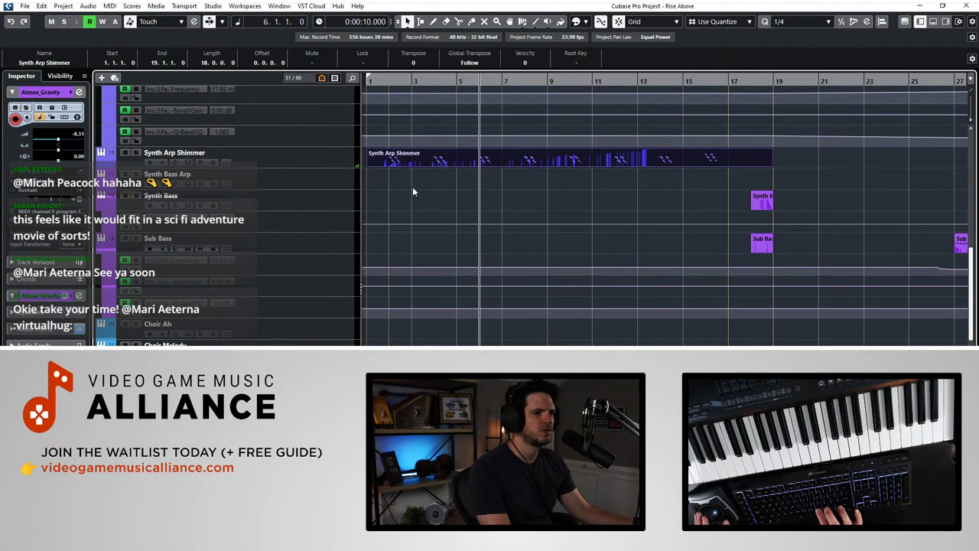
pyautogui.scroll(-4, 292, 215)
pyautogui.scroll(-5, 292, 211)
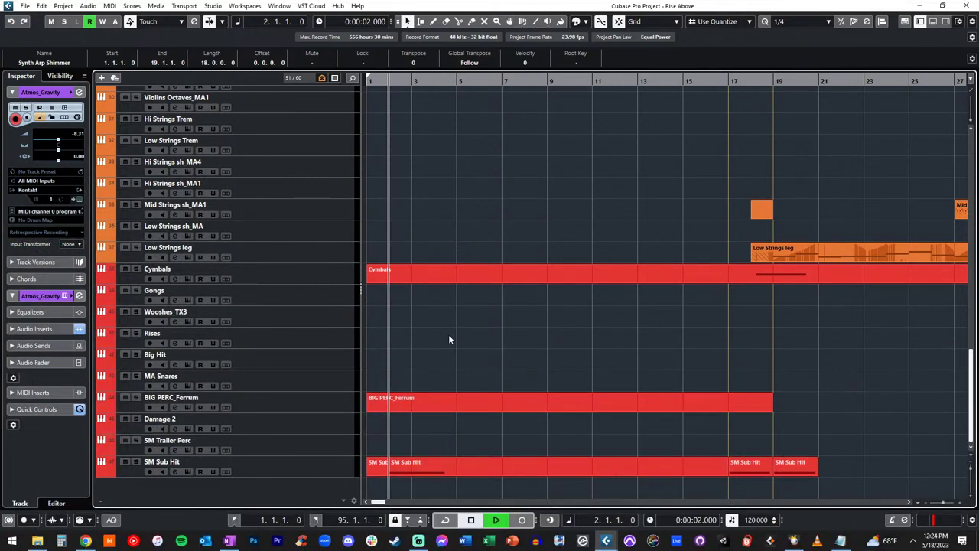
pyautogui.press('space')
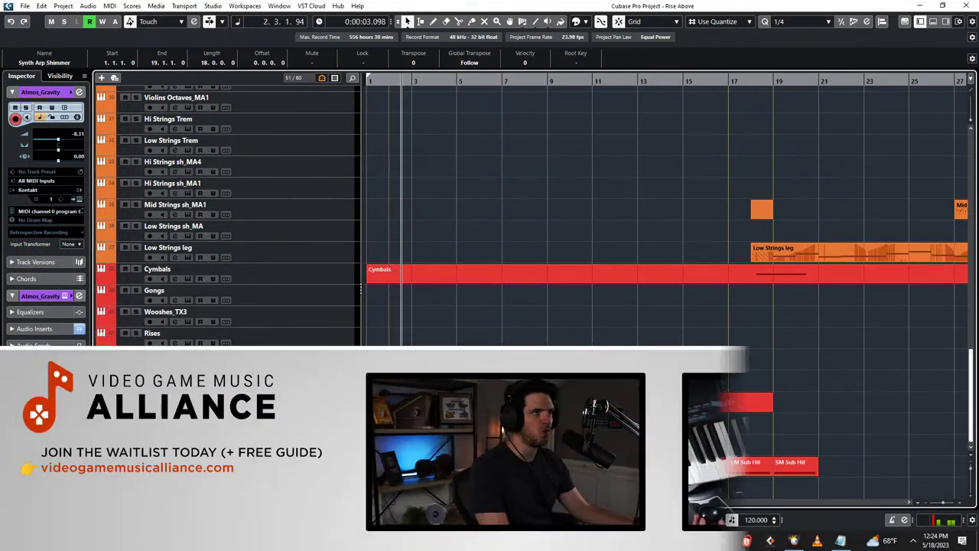
pyautogui.press('space')
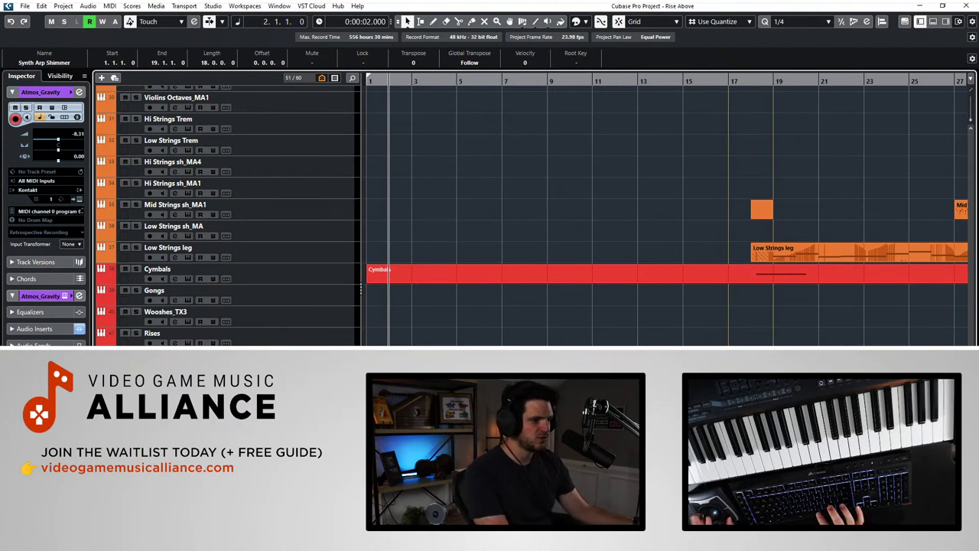
# Step: Select the BIG PERC_Ferrum track and bring the choir and brass tracks into view
pyautogui.press('Up')
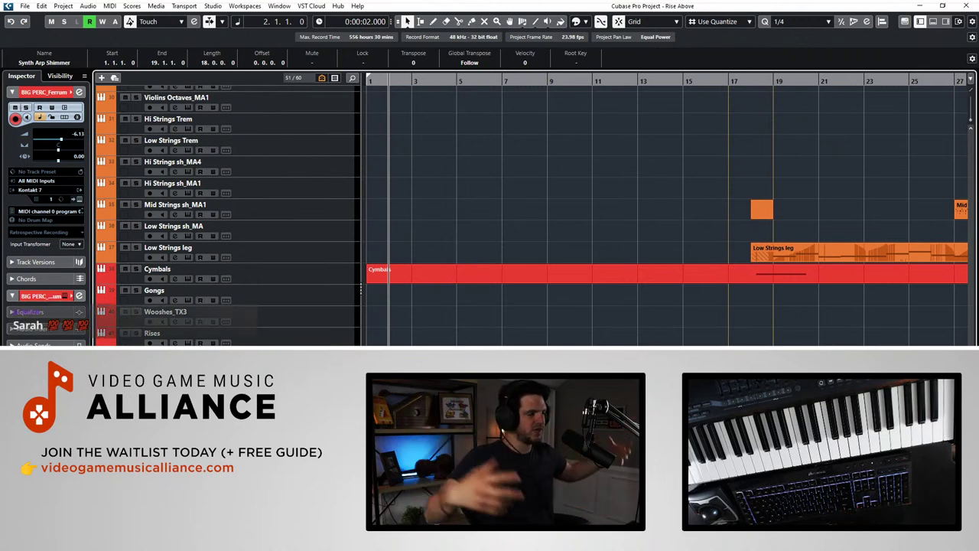
pyautogui.press('space')
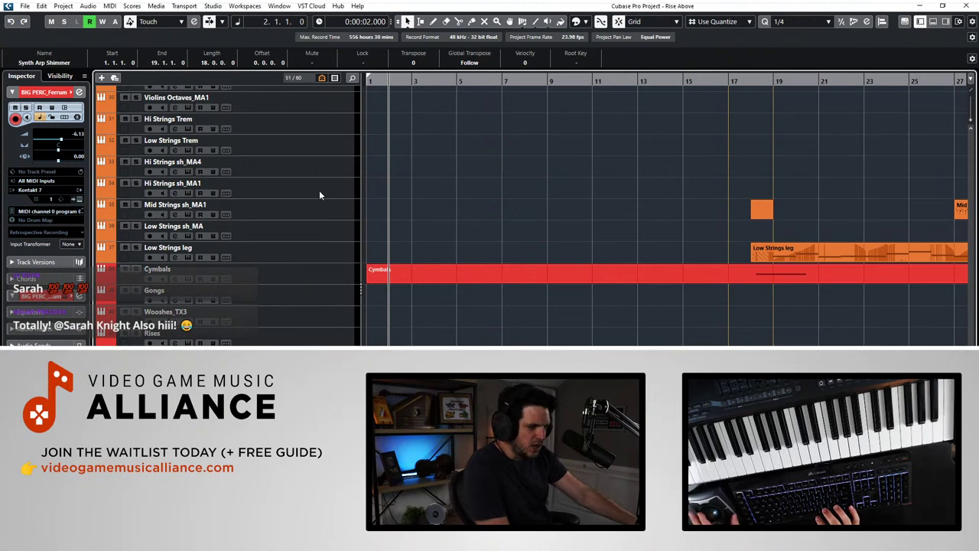
pyautogui.scroll(5, 284, 314)
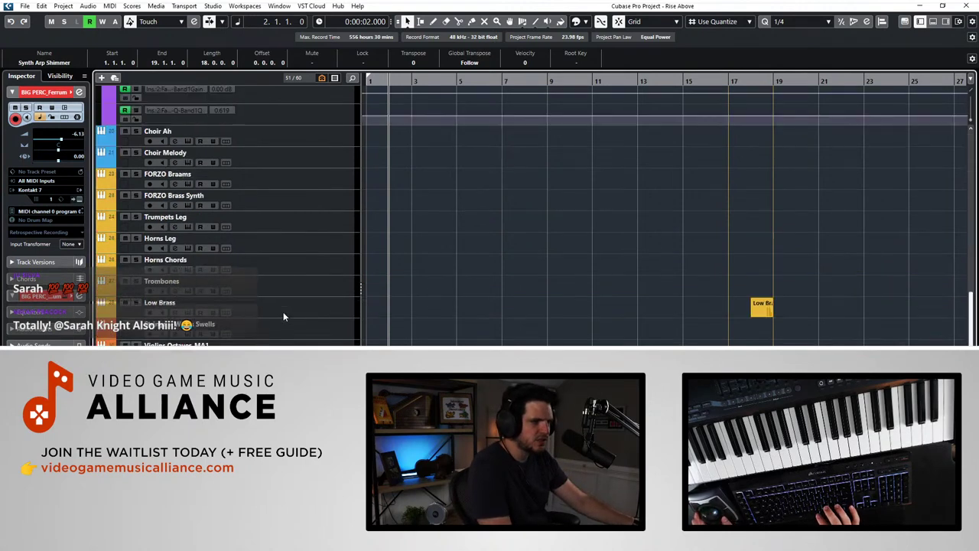
# Step: Select and record-enable the Strings + Winds Swells track, keeping the synth arp tracks in view
pyautogui.scroll(-2, 288, 284)
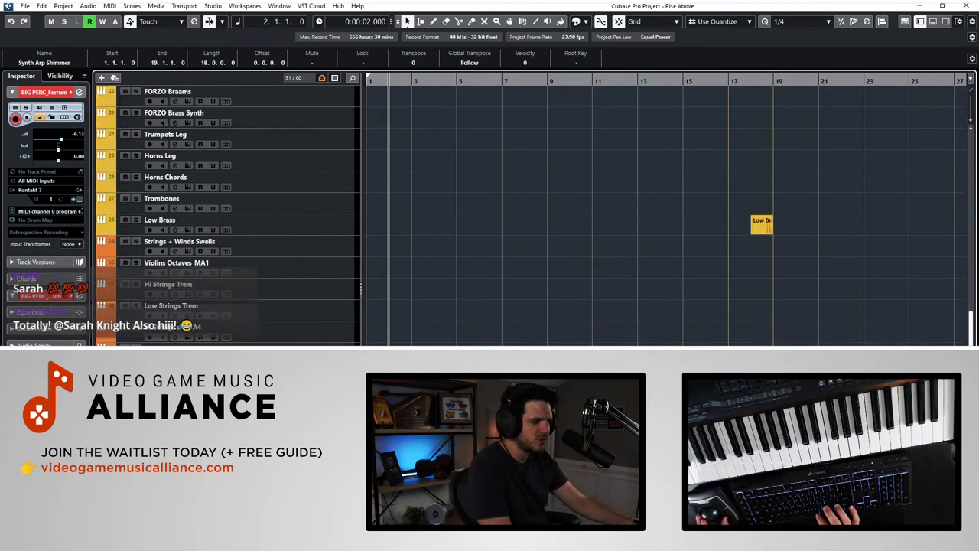
pyautogui.click(176, 344)
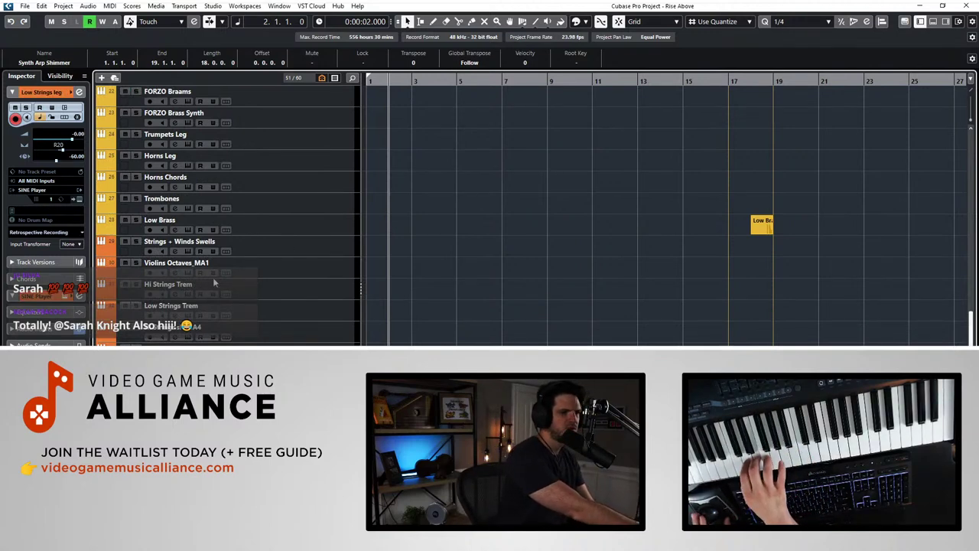
pyautogui.click(260, 245)
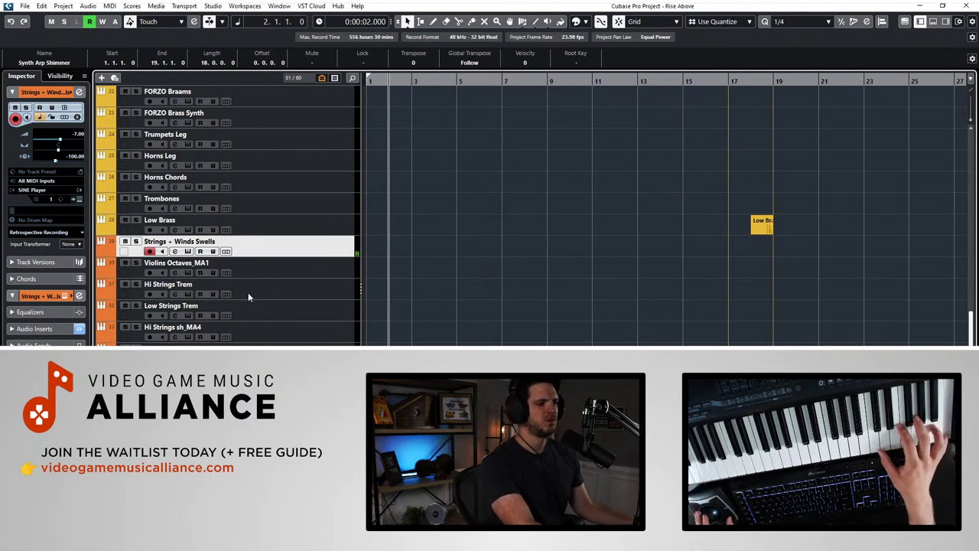
pyautogui.scroll(4, 424, 227)
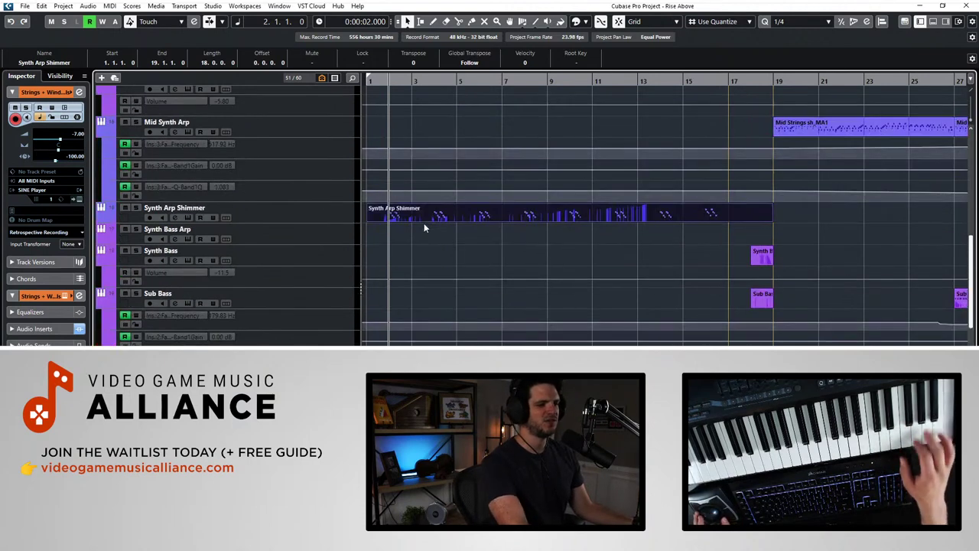
# Step: Play from the project start and capture the Strings + Winds Swells performance as a part from bar 9 to bar 18
pyautogui.press('KP_Decimal')
pyautogui.press('space')
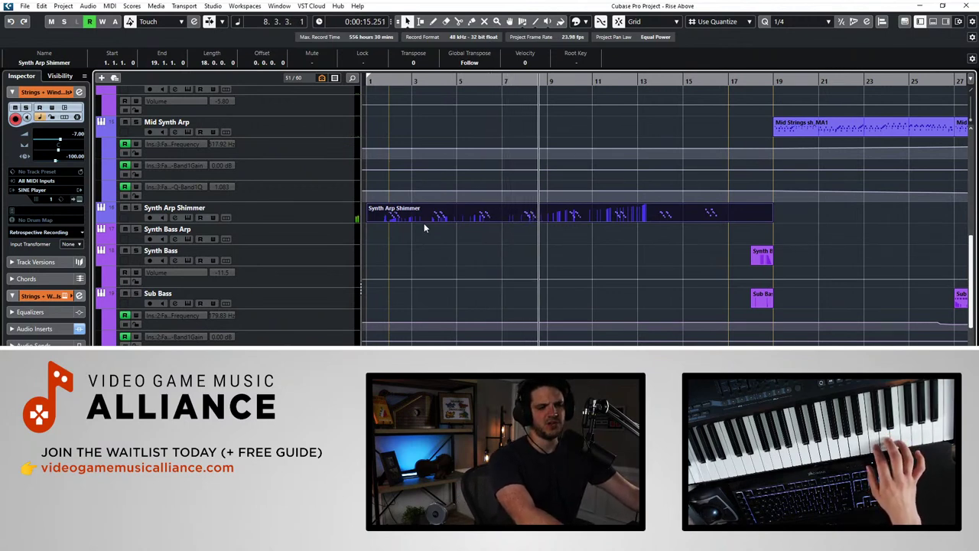
pyautogui.click(424, 221)
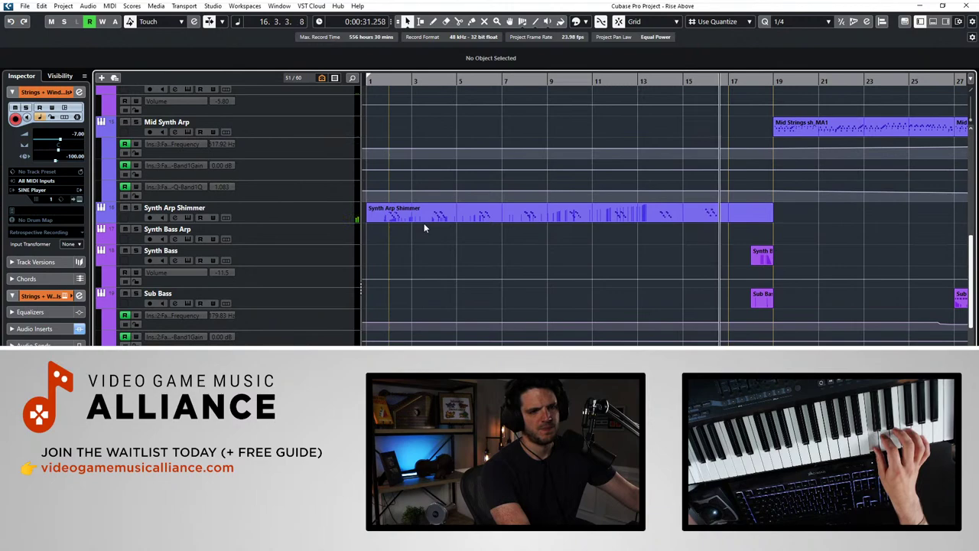
pyautogui.press('KP_Multiply')
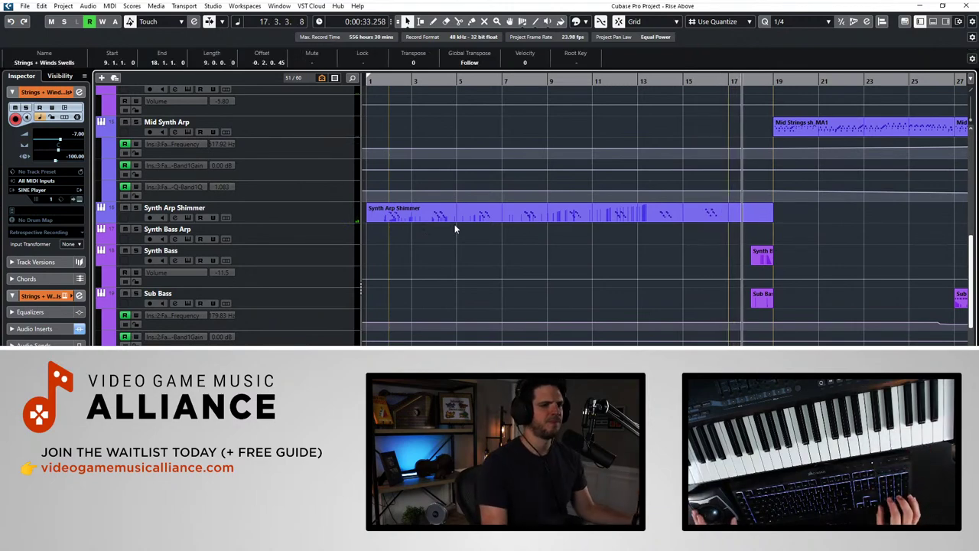
# Step: Open the Strings + Winds Swells part in the note editor and play it from bar 10
pyautogui.scroll(-7, 525, 275)
pyautogui.scroll(2, 526, 274)
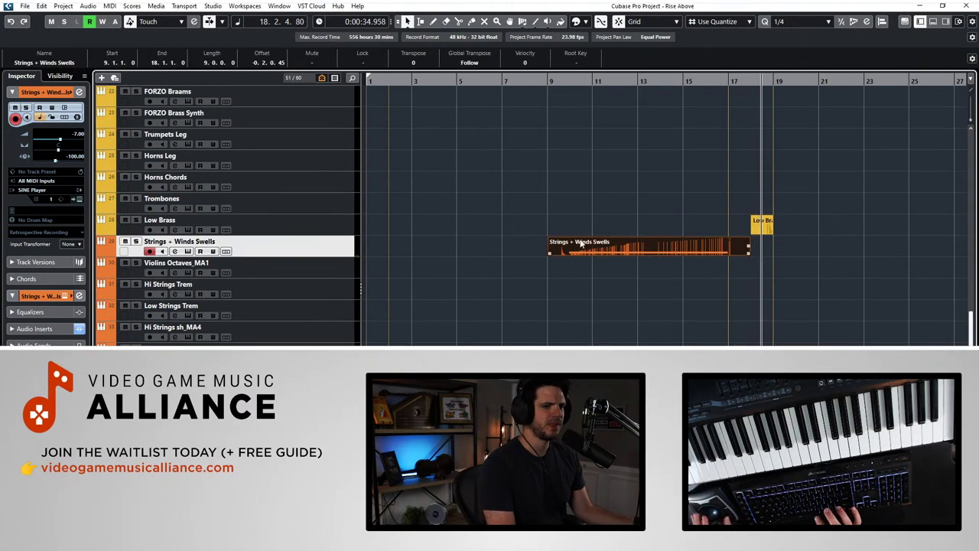
pyautogui.doubleClick(582, 243)
pyautogui.hotkey('ctrl', 'a')
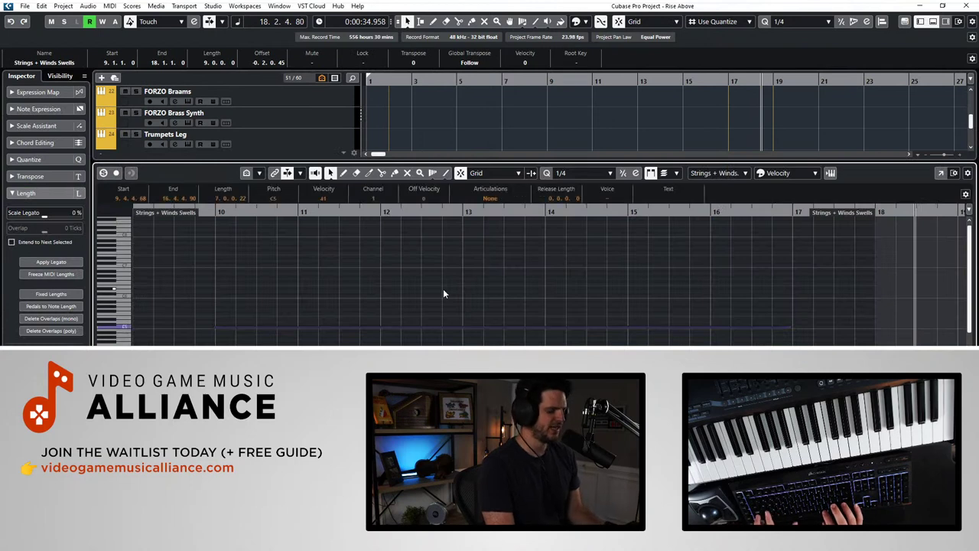
pyautogui.click(222, 219)
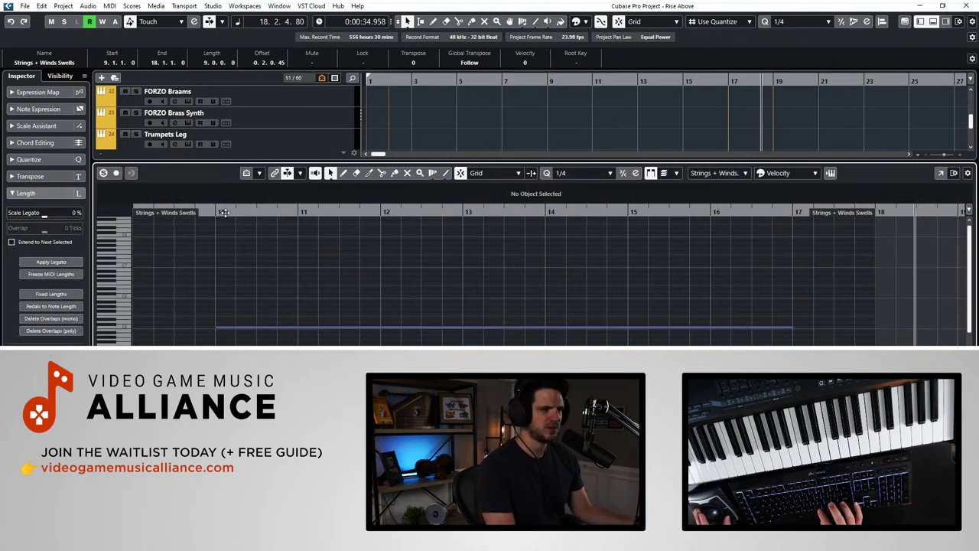
pyautogui.scroll(-2, 229, 223)
pyautogui.press('space')
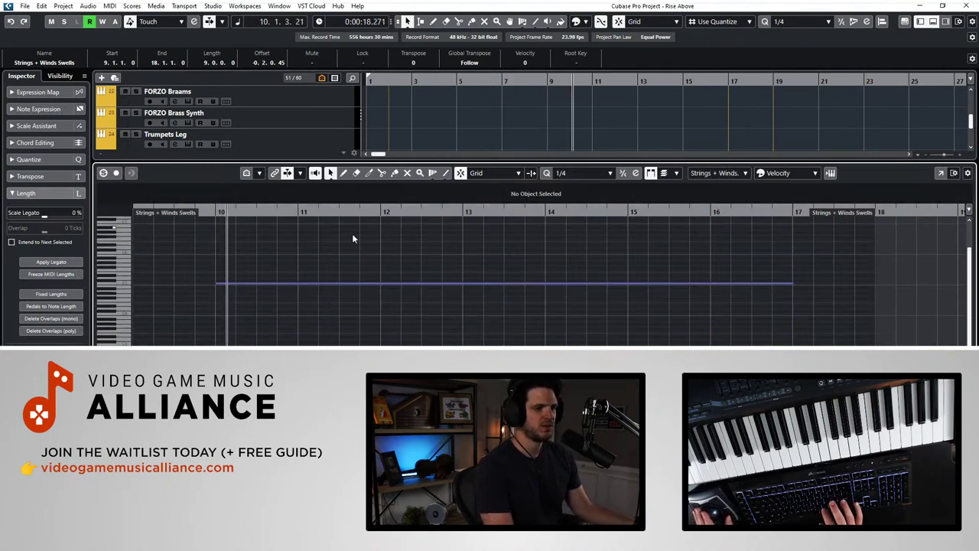
# Step: Close the note editor, select the Violins Octaves_MA1 track, and return playback to bar 10
pyautogui.hotkey('ctrl', 'alt', 'e')
pyautogui.hscroll(8, 499, 249)
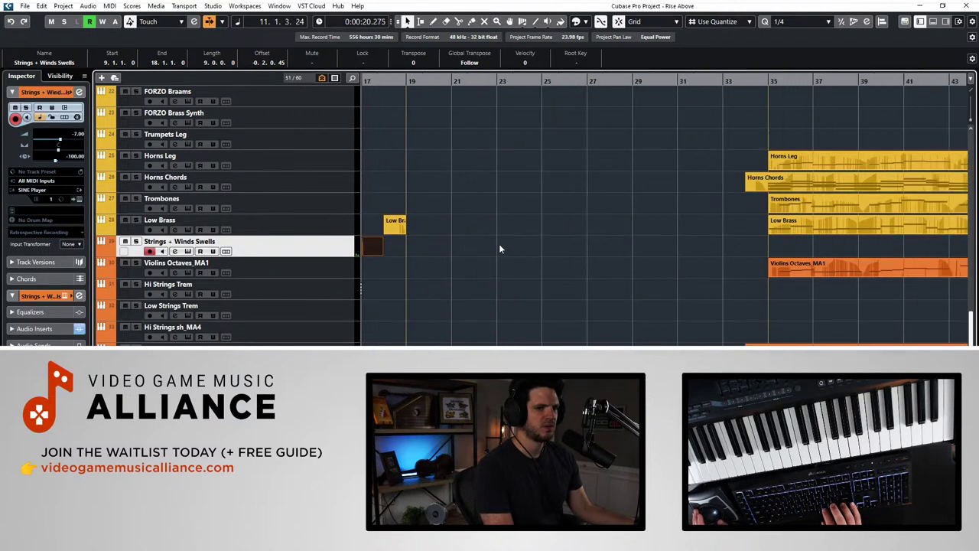
pyautogui.hscroll(-8, 498, 249)
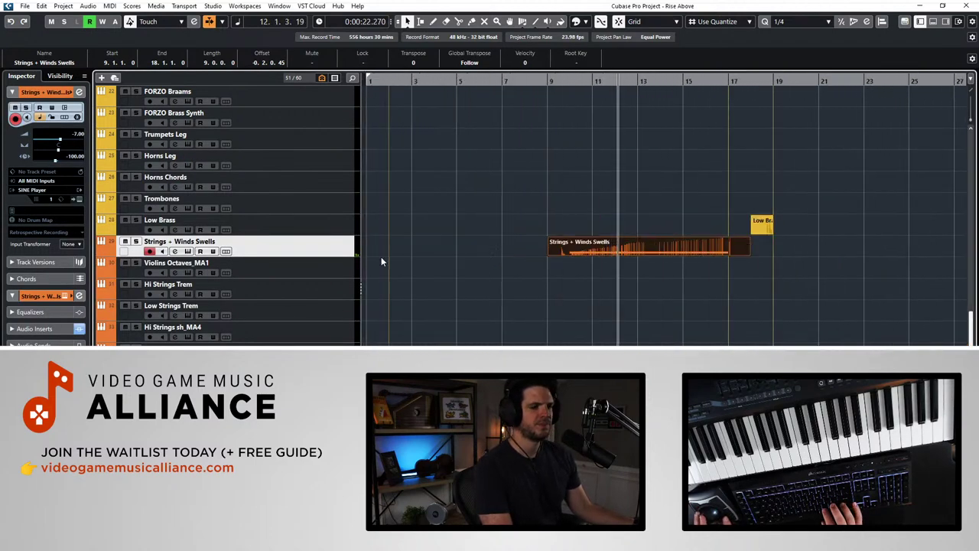
pyautogui.click(318, 273)
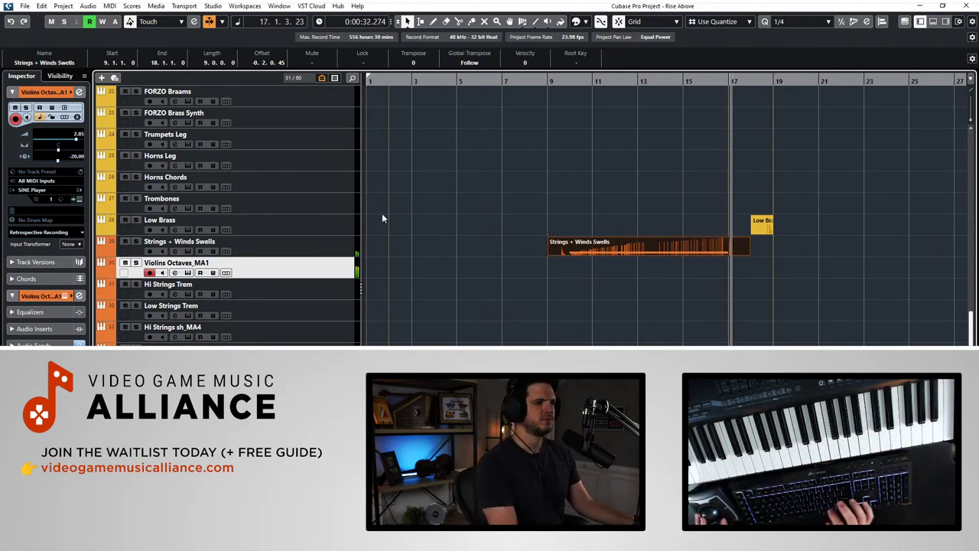
pyautogui.press('KP_Subtract')
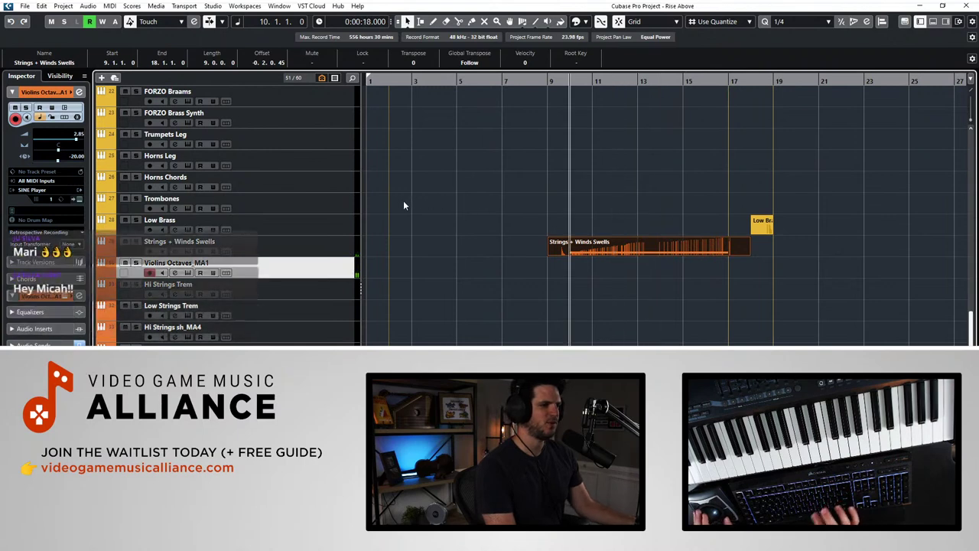
# Step: Select the FORZO Brass Synth track and play the arrangement from the project start
pyautogui.scroll(4, 391, 203)
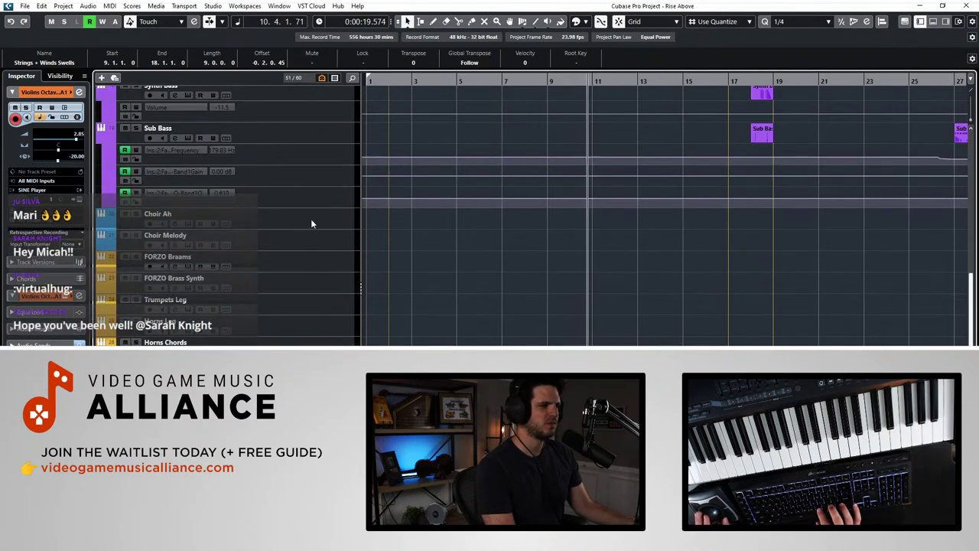
pyautogui.click(301, 289)
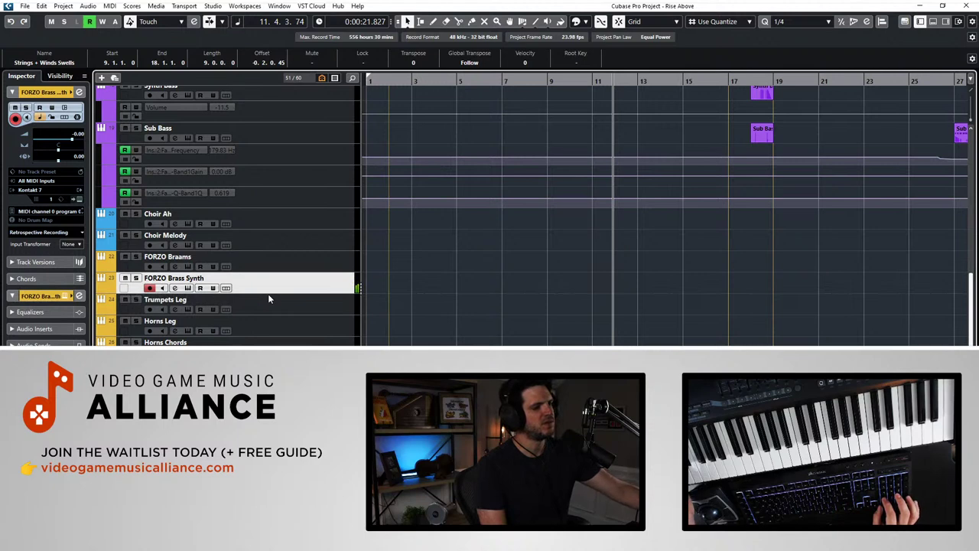
pyautogui.press('Home')
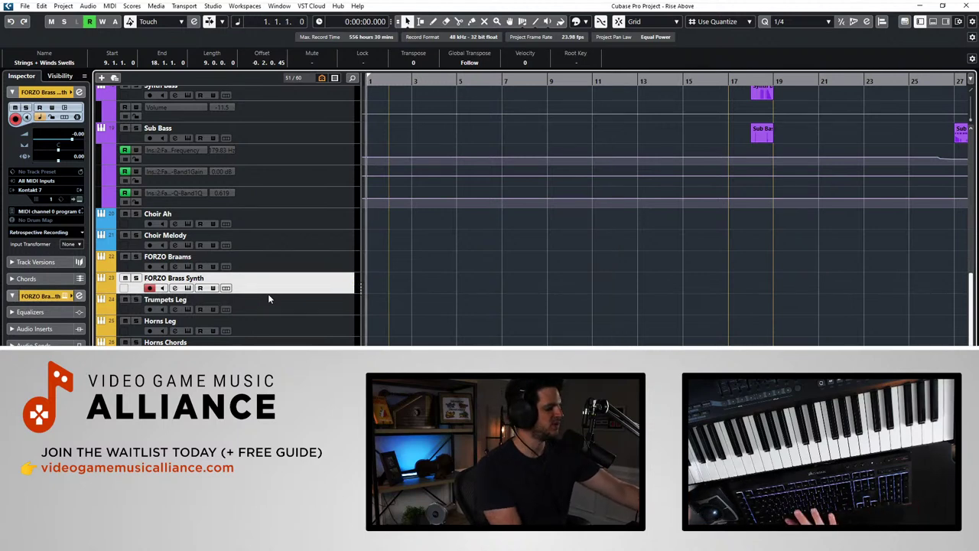
pyautogui.press('space')
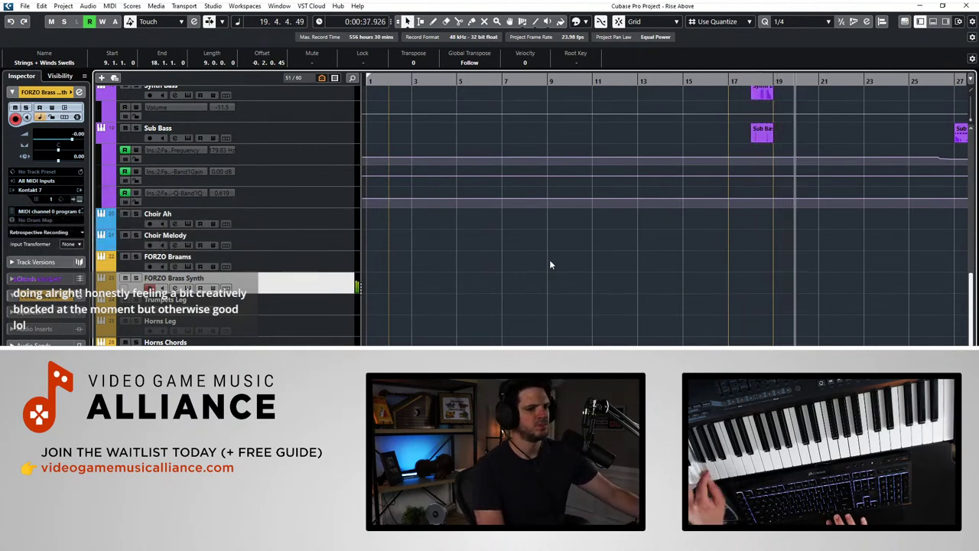
# Step: Rewind playback to bar 11 and reopen the Strings + Winds Swells part in the note editor
pyautogui.press('KP_Subtract')
pyautogui.press('KP_Subtract')
pyautogui.press('KP_Subtract')
pyautogui.press('KP_Subtract')
pyautogui.press('KP_Subtract')
pyautogui.press('KP_Subtract')
pyautogui.press('KP_Subtract')
pyautogui.press('KP_Subtract')
pyautogui.press('KP_Subtract')
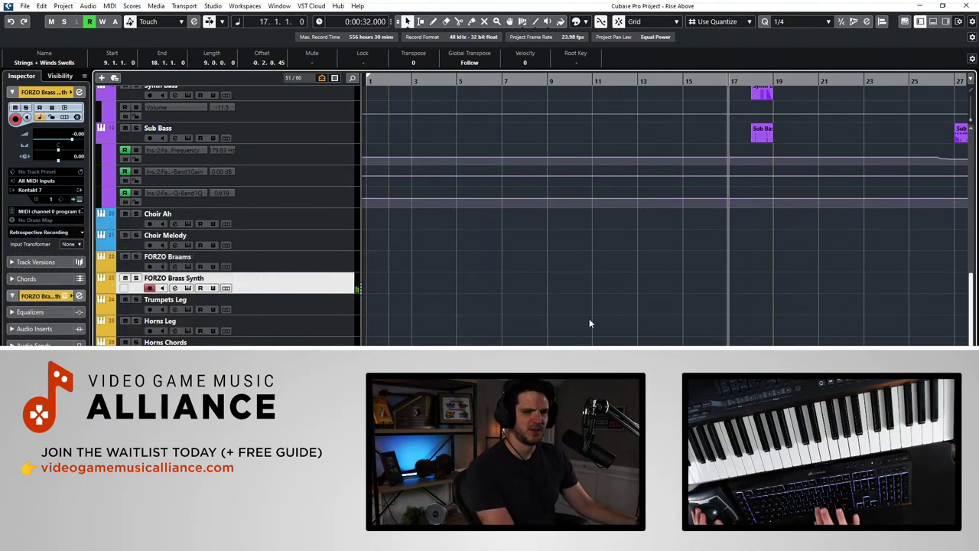
pyautogui.press('Return')
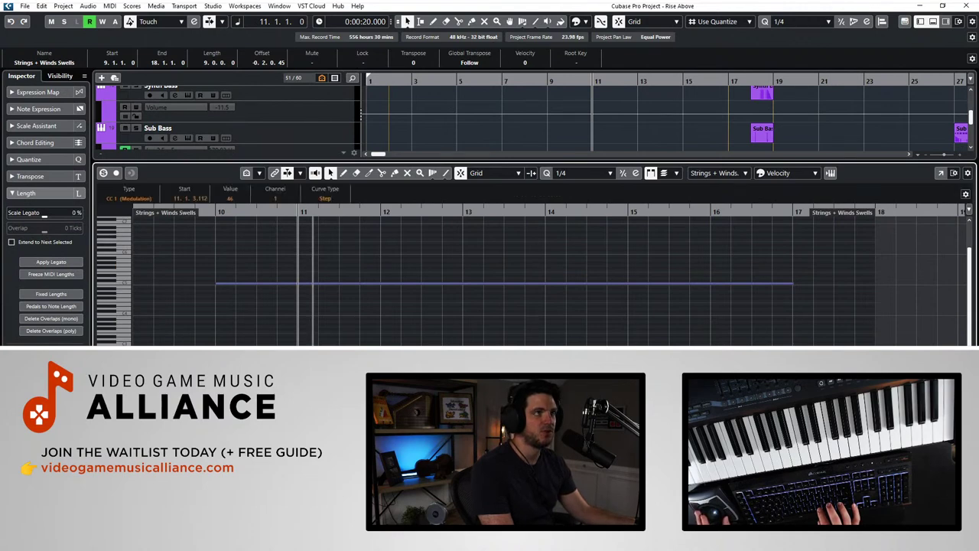
# Step: Lower the CC 1 modulation curve between bars 11 and 14, and delete the modulation points between bars 10 and 11
pyautogui.press('space')
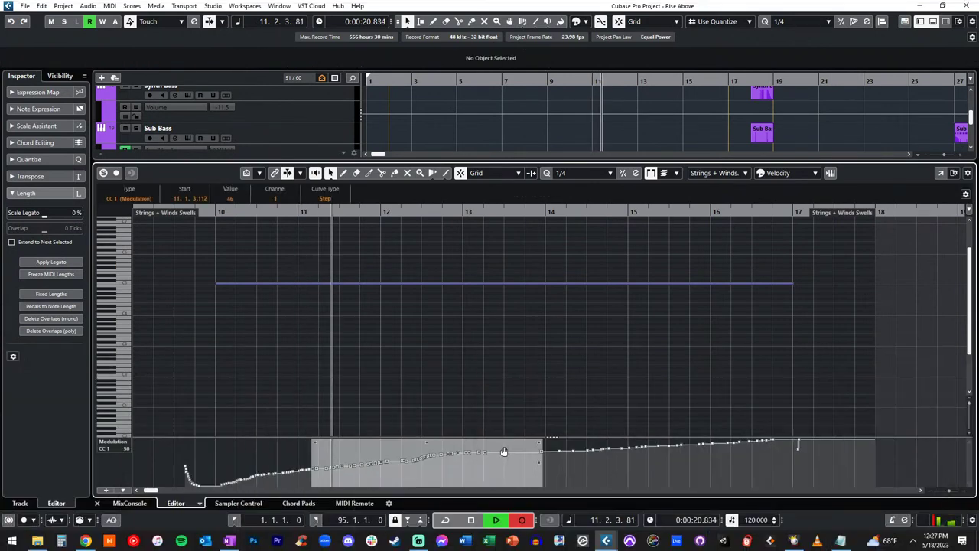
pyautogui.press('space')
pyautogui.moveTo(510, 452); pyautogui.dragTo(482, 464)
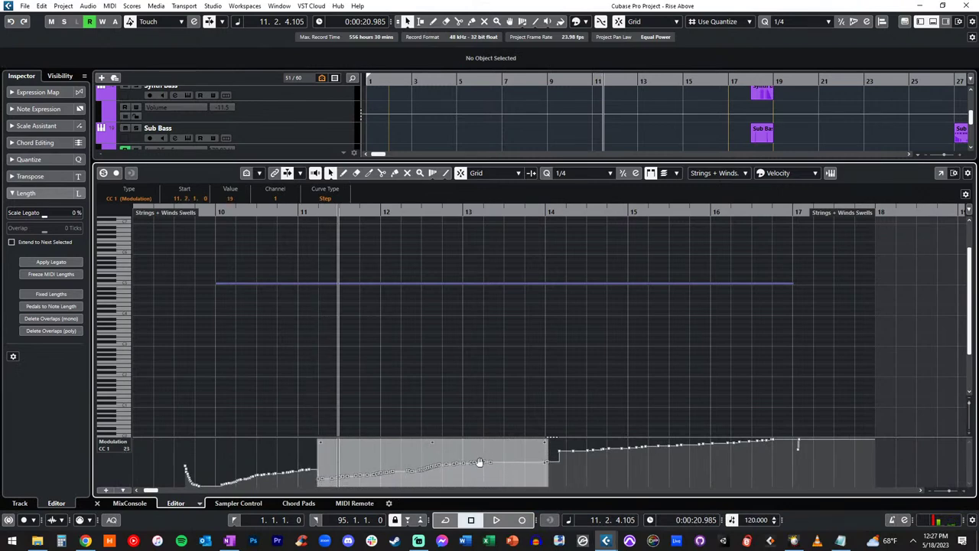
pyautogui.moveTo(216, 461); pyautogui.dragTo(316, 482)
pyautogui.press('Delete')
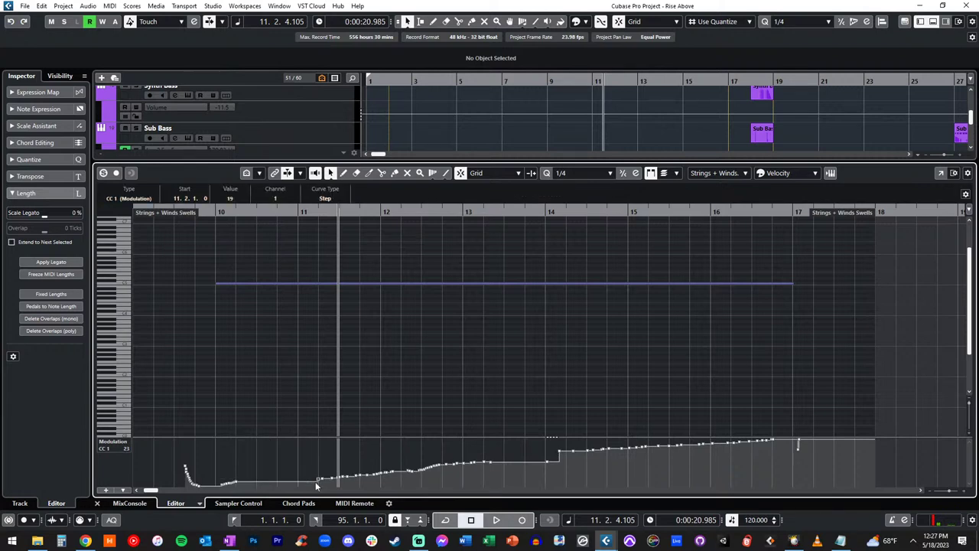
# Step: Replay the swell from an earlier bar and delete the modulation points from bar 14 to just before bar 17
pyautogui.press('KP_Subtract')
pyautogui.press('KP_Subtract')
pyautogui.press('KP_Subtract')
pyautogui.press('space')
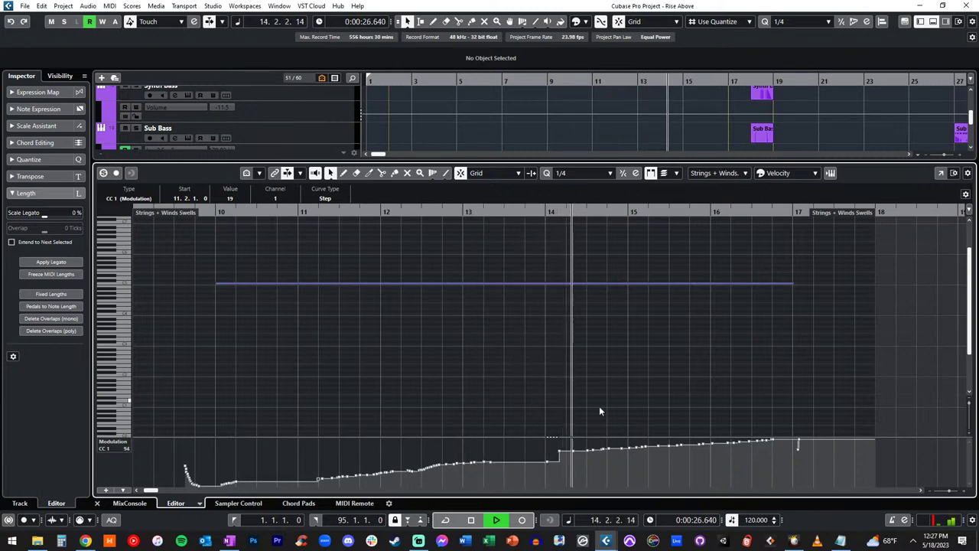
pyautogui.moveTo(554, 442); pyautogui.dragTo(815, 462)
pyautogui.press('Delete')
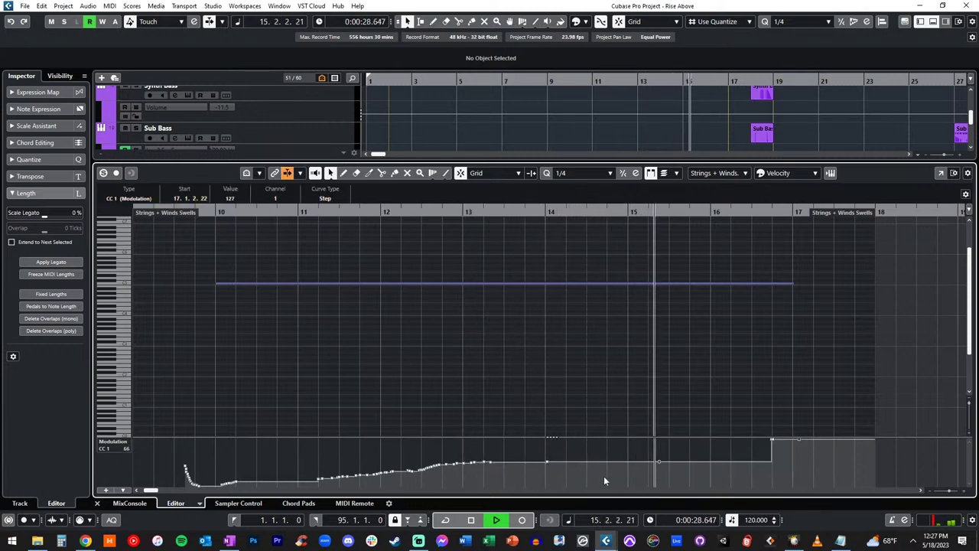
# Step: Shape the modulation into a rise from bar 16 to 127 before bar 17, and clear the leftover points at bar 17
pyautogui.press('KP_Subtract')
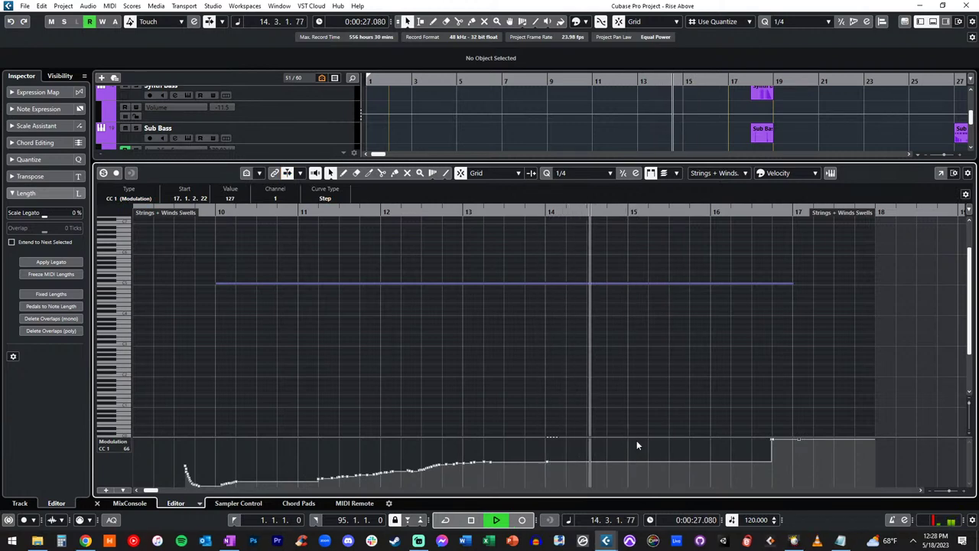
pyautogui.keyDown('alt'); pyautogui.click(718, 462); pyautogui.keyUp('alt')
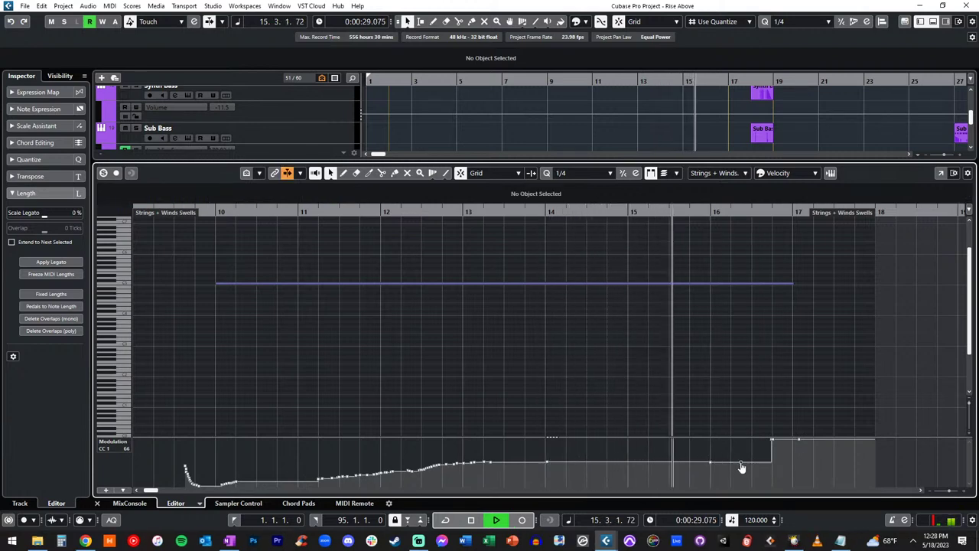
pyautogui.moveTo(741, 462); pyautogui.dragTo(746, 457)
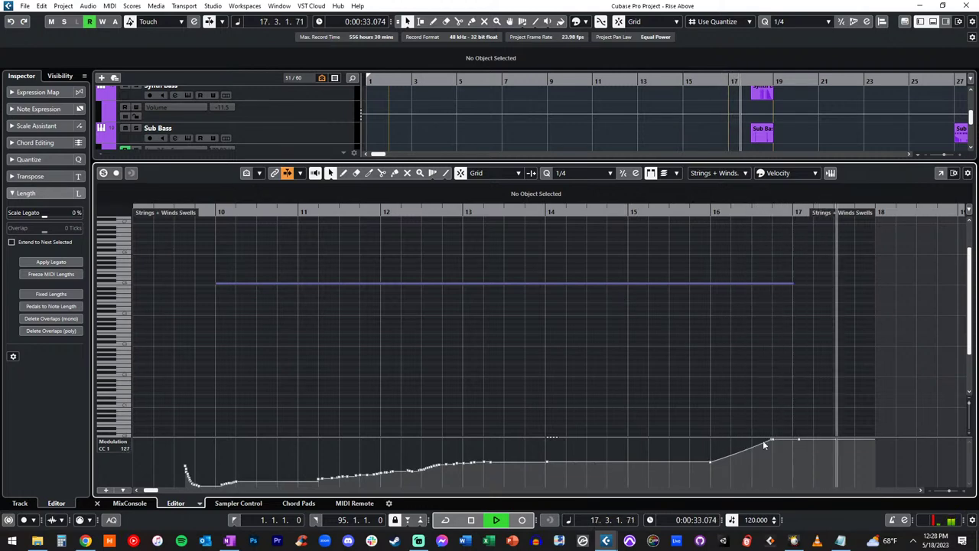
pyautogui.moveTo(772, 440); pyautogui.dragTo(800, 435)
pyautogui.press('Delete')
pyautogui.press('space')
pyautogui.hotkey('ctrl', 'alt', 'b')
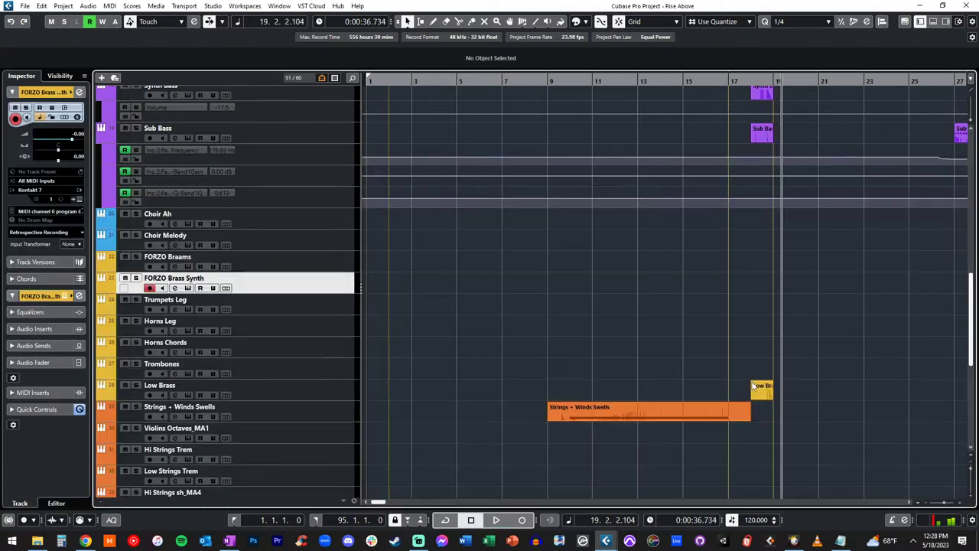
# Step: Return the playhead to the bar 17 marker, enlarge the track heights, and play the transition
pyautogui.press('space')
pyautogui.hotkey('shift', 'b')
pyautogui.hotkey('shift', 'b')
pyautogui.scroll(6, 738, 282)
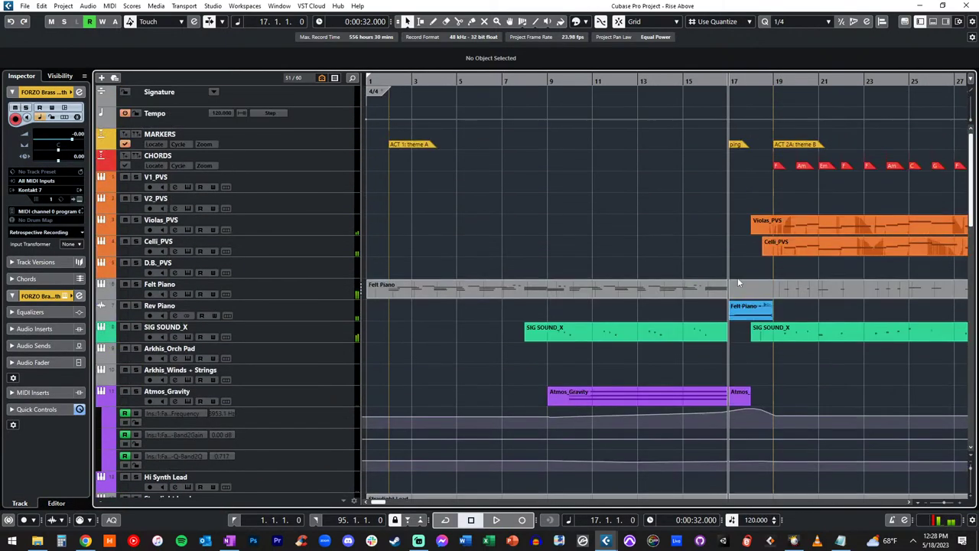
pyautogui.hotkey('shift', 'h')
pyautogui.hotkey('shift', 'h')
pyautogui.press('space')
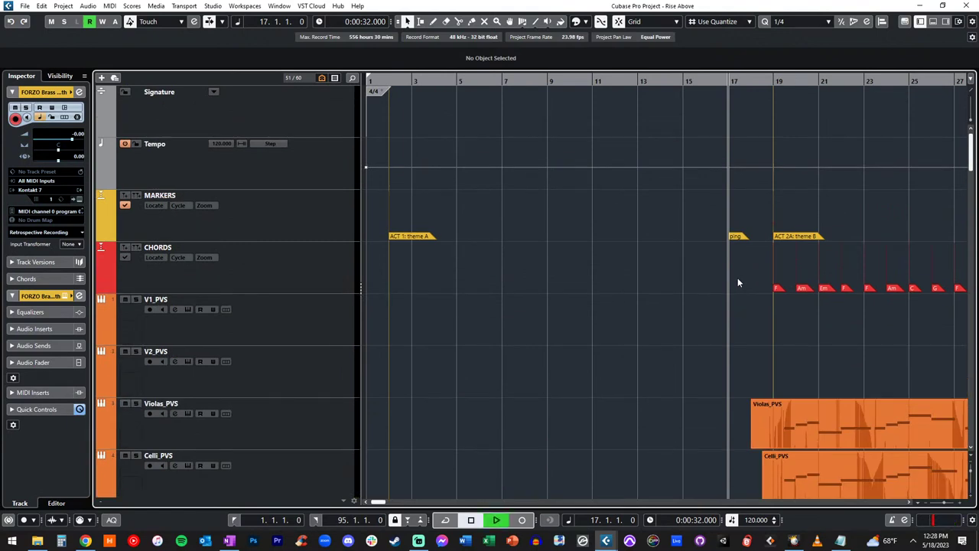
# Step: Examine the reversed Felt Piano clip on the Rev Piano track up close while the transition into bar 19 plays
pyautogui.scroll(-4, 632, 339)
pyautogui.press('h')
pyautogui.press('h')
pyautogui.press('h')
pyautogui.press('h')
pyautogui.press('h')
pyautogui.press('h')
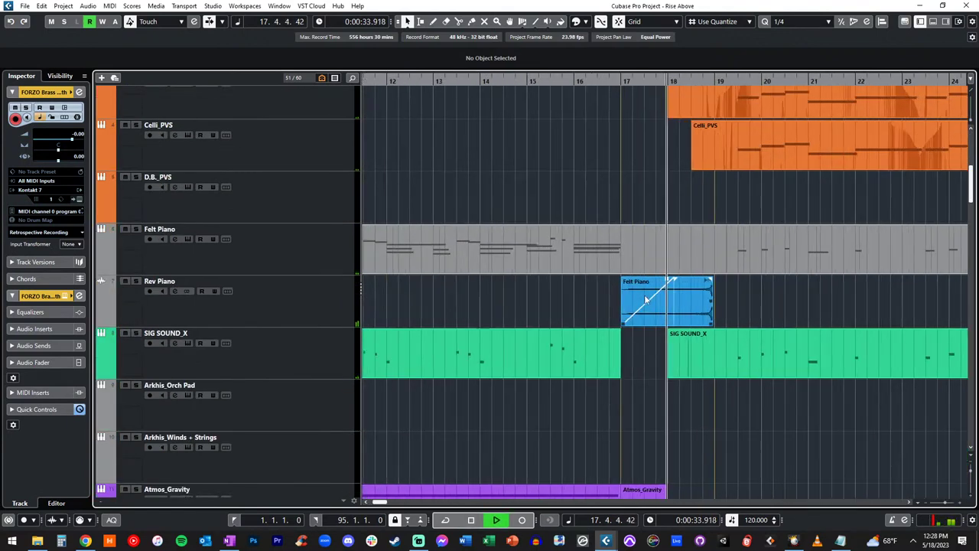
pyautogui.press('h')
pyautogui.press('h')
pyautogui.press('h')
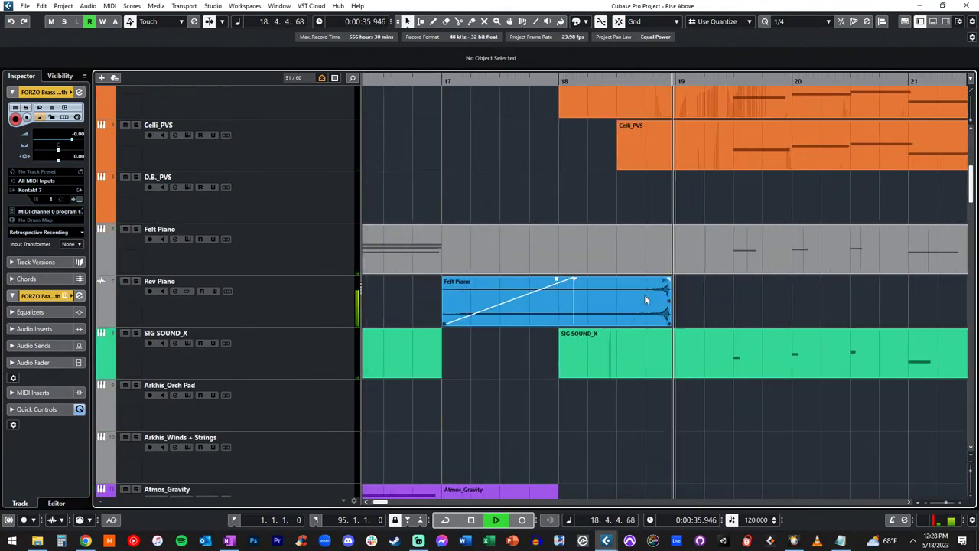
# Step: Shift the Felt Piano clip on Rev Piano slightly later so its swell peaks at bar 19, and select the Violas_PVS part
pyautogui.press('space')
pyautogui.moveTo(602, 307)
pyautogui.mouseDown()
pyautogui.moveTo(614, 305)
pyautogui.moveTo(608, 311)
pyautogui.mouseUp()
pyautogui.click(546, 89)
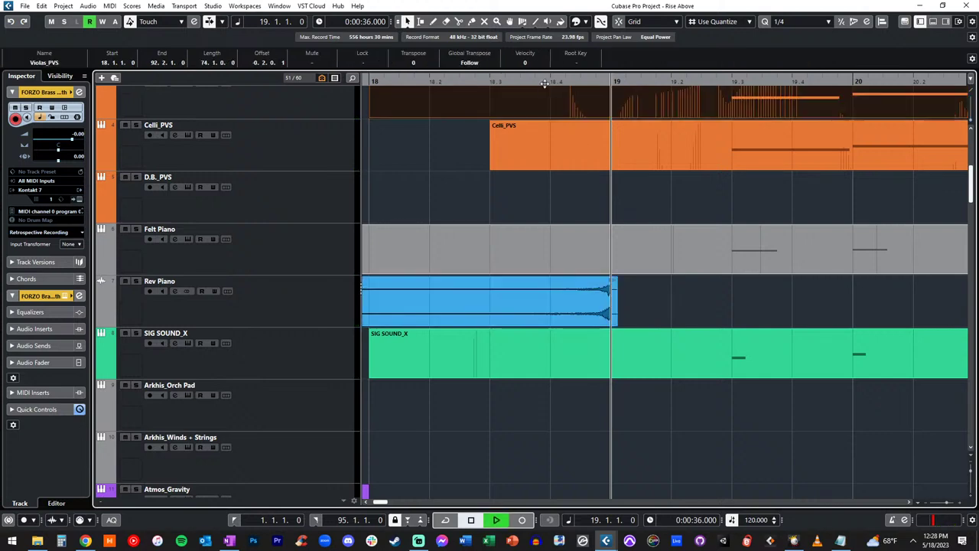
# Step: Mute the Cymbals part spanning bars 18 to 20 and play the transition into bar 19 without it
pyautogui.press('space')
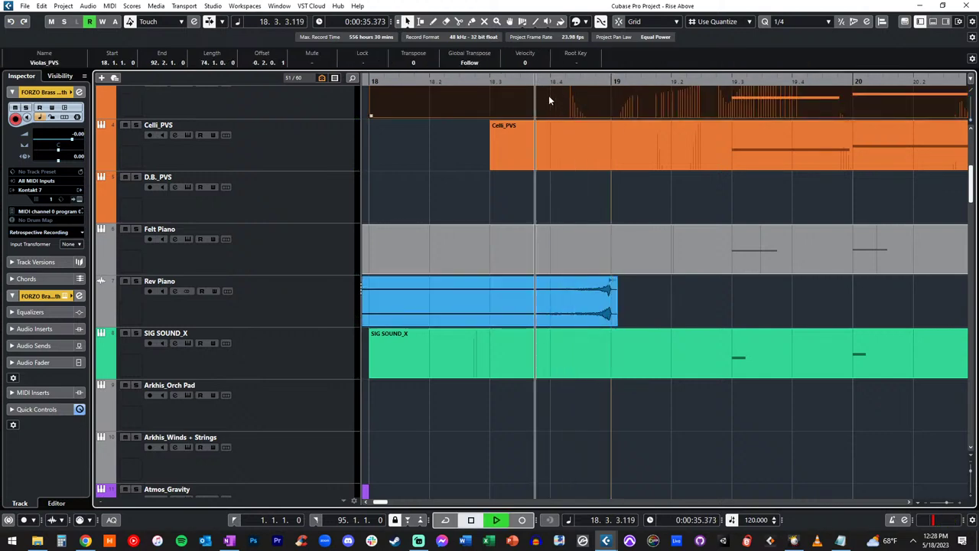
pyautogui.scroll(-15, 613, 189)
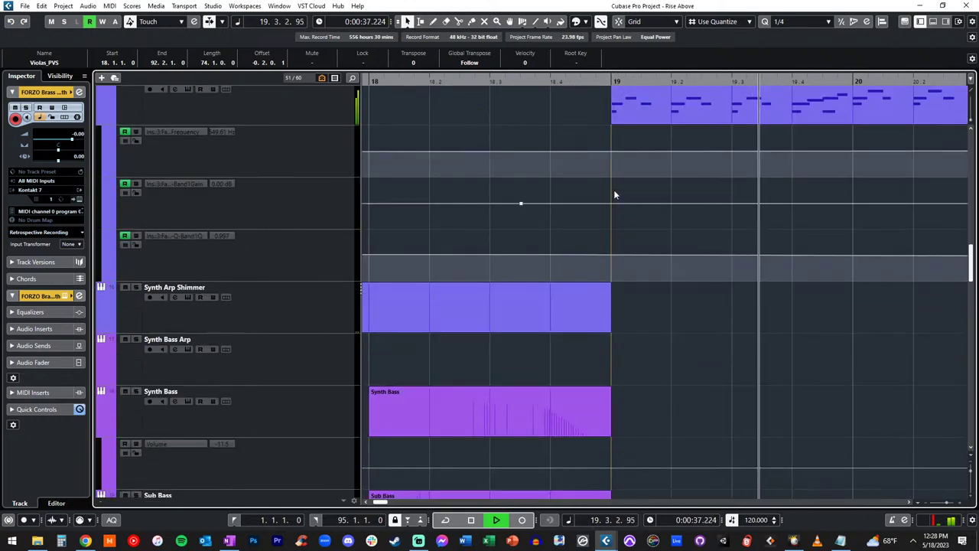
pyautogui.scroll(4, 615, 190)
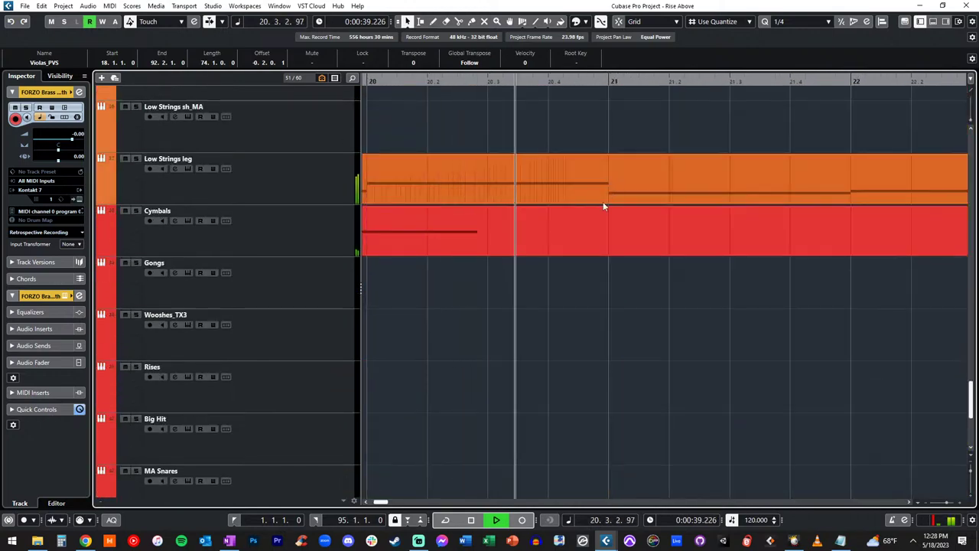
pyautogui.hscroll(-3, 603, 202)
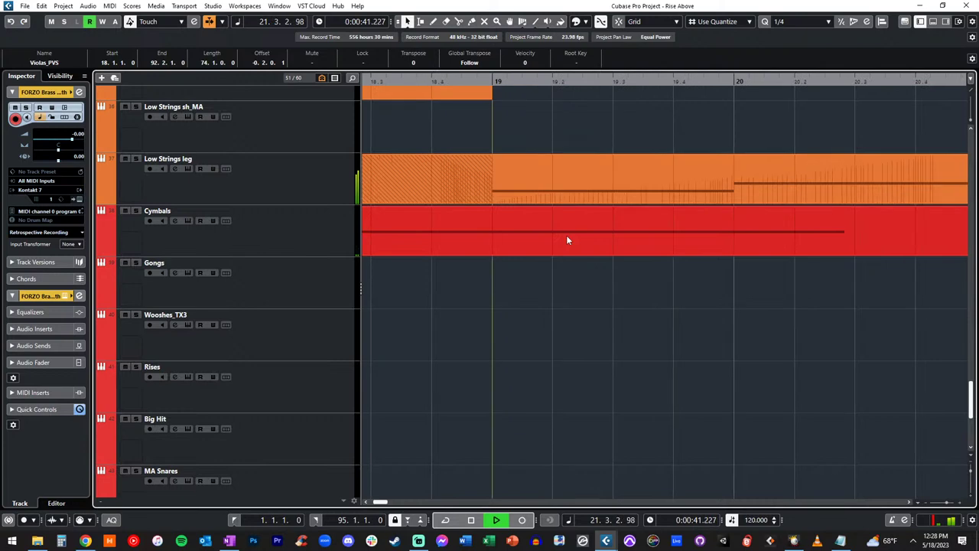
pyautogui.rightClick(654, 240)
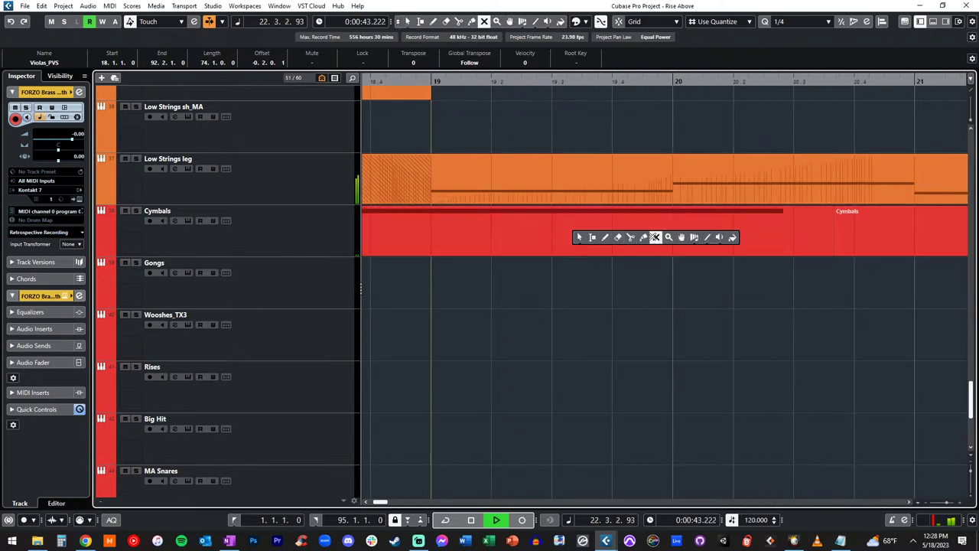
pyautogui.click(562, 238)
pyautogui.rightClick(560, 238)
pyautogui.click(559, 238)
pyautogui.press('space')
pyautogui.press('space')
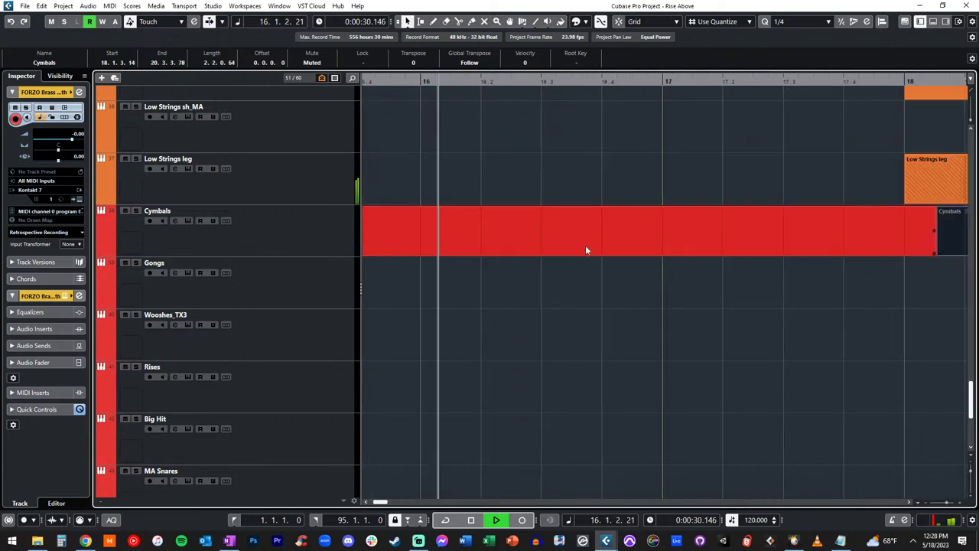
pyautogui.keyDown('alt'); pyautogui.keyDown('shift'); pyautogui.click(654, 242); pyautogui.keyUp('shift'); pyautogui.keyUp('alt')
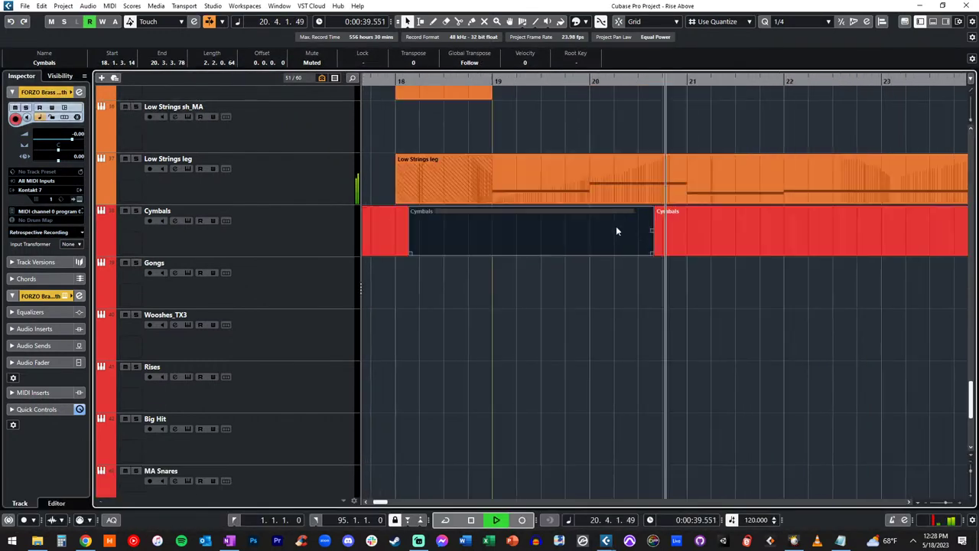
# Step: Delete the muted Cymbals part between bars 18 and 20, and return the playhead to bar 19
pyautogui.rightClick(572, 257)
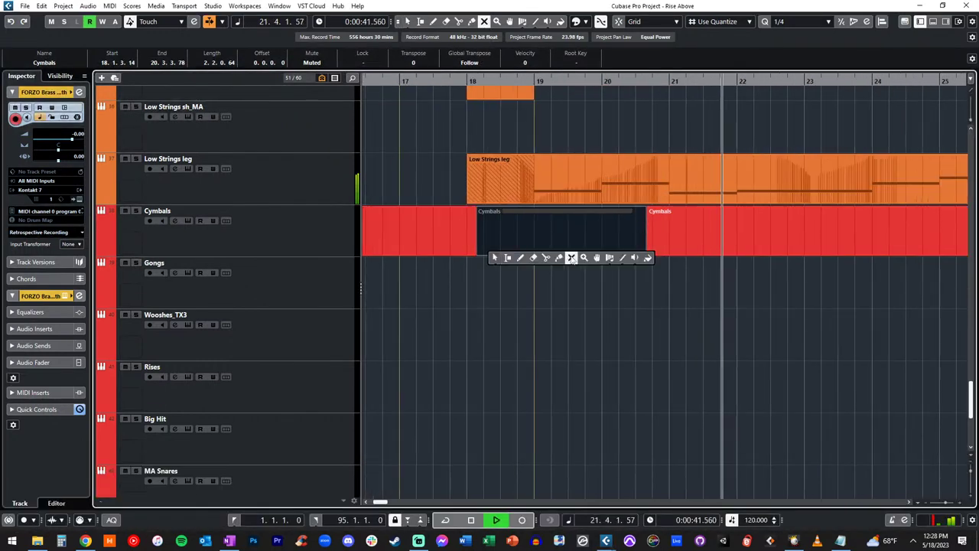
pyautogui.click(571, 257)
pyautogui.click(555, 240)
pyautogui.rightClick(553, 240)
pyautogui.click(558, 241)
pyautogui.press('Delete')
pyautogui.press('space')
pyautogui.press('KP_Subtract')
pyautogui.press('KP_Subtract')
pyautogui.press('KP_Subtract')
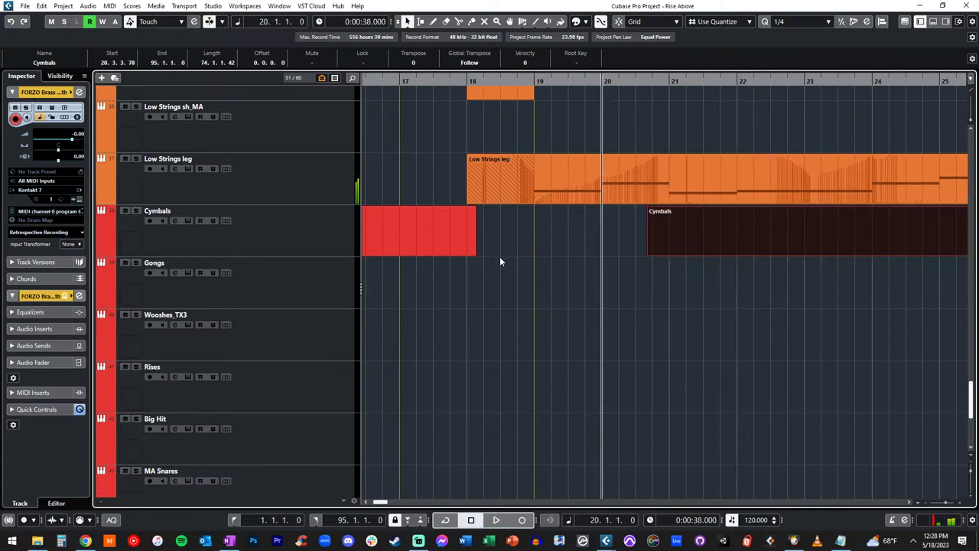
pyautogui.press('KP_Subtract')
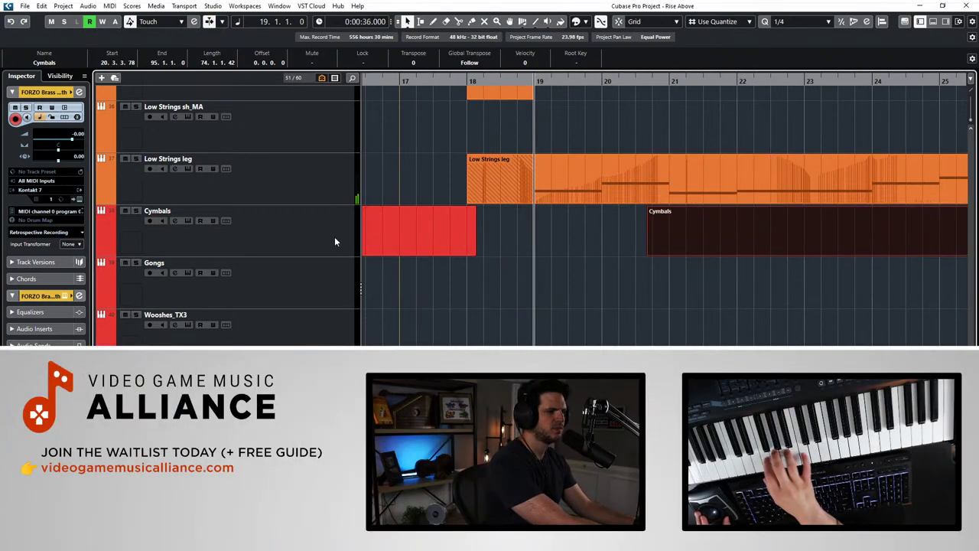
# Step: Record a new sustained note on the Cymbals track from bar 18 across bar 19, and locate to the recorded part's start
pyautogui.click(335, 239)
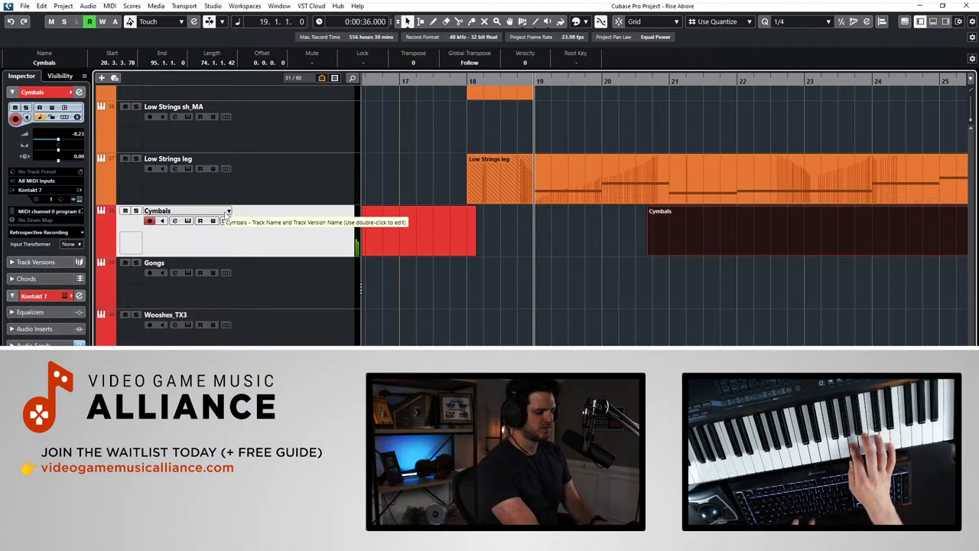
pyautogui.press('space')
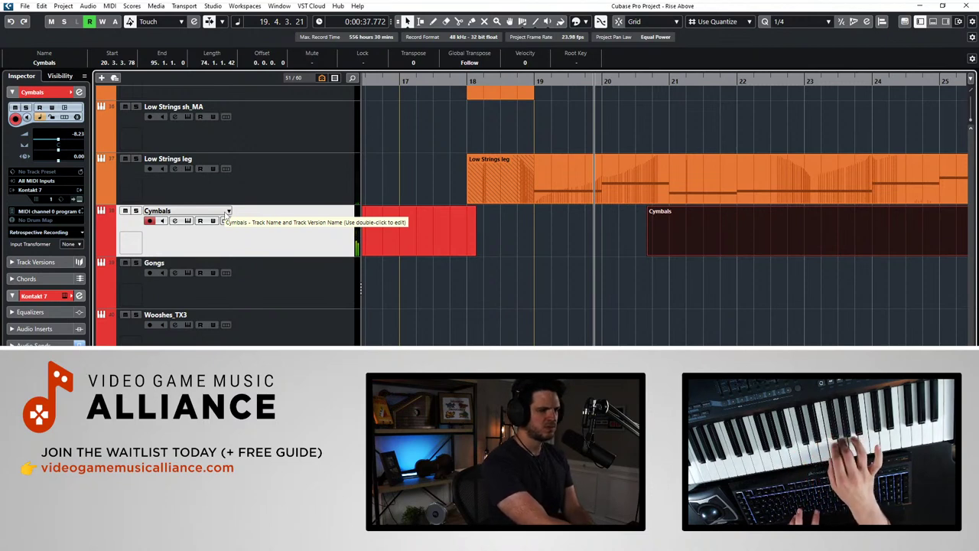
pyautogui.press('space')
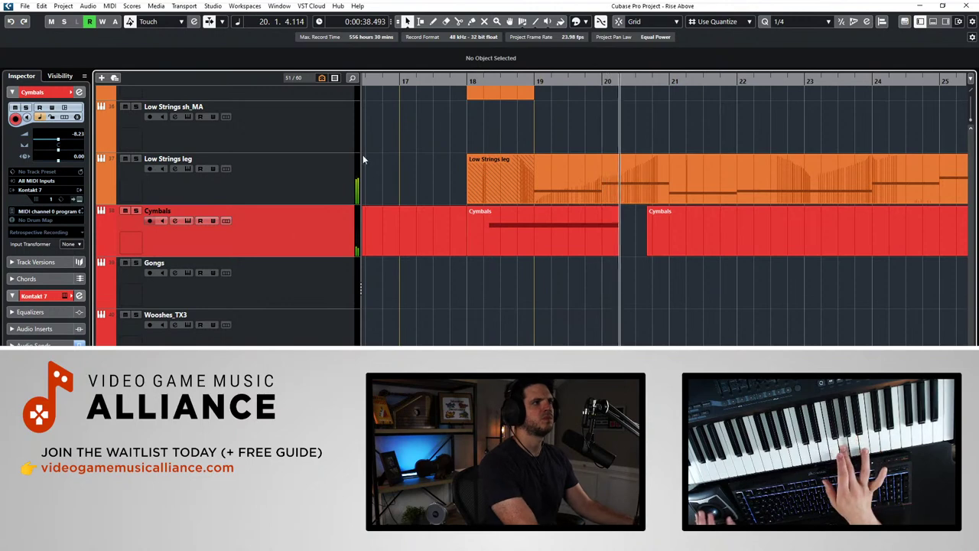
pyautogui.press('space')
pyautogui.press('l')
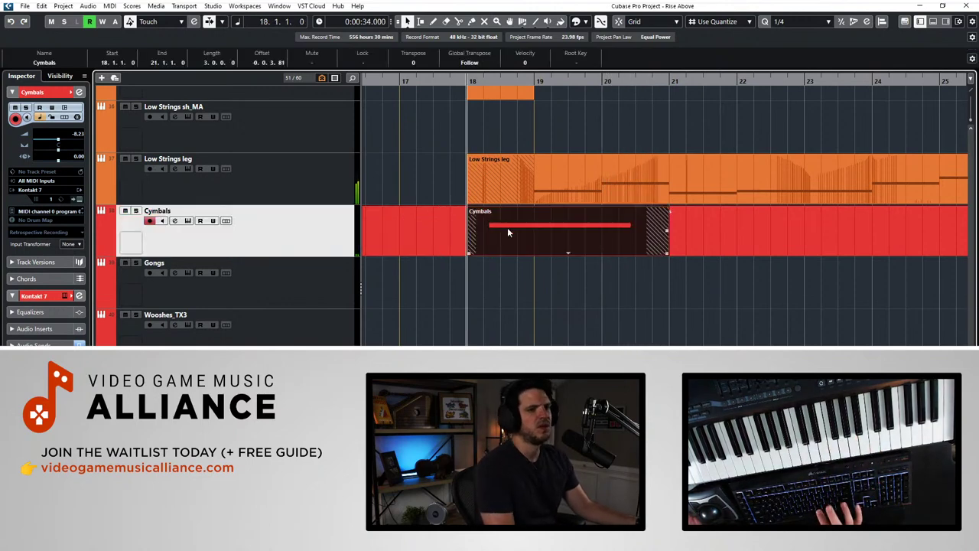
# Step: Trim the start of the new cymbal note to 18.3.1.0 in the key editor and close the editor
pyautogui.doubleClick(501, 232)
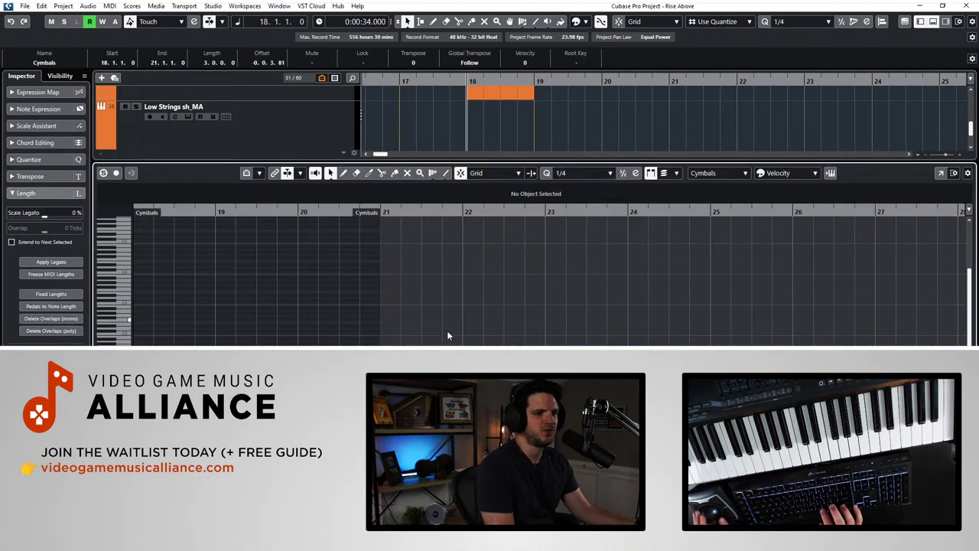
pyautogui.press('Right')
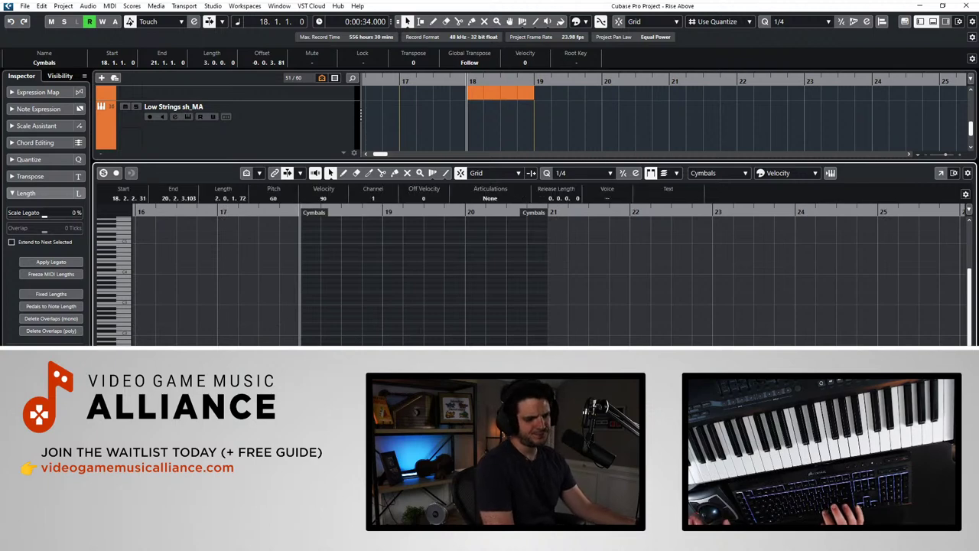
pyautogui.press('h')
pyautogui.press('h')
pyautogui.hotkey('shift', 'h')
pyautogui.hotkey('shift', 'h')
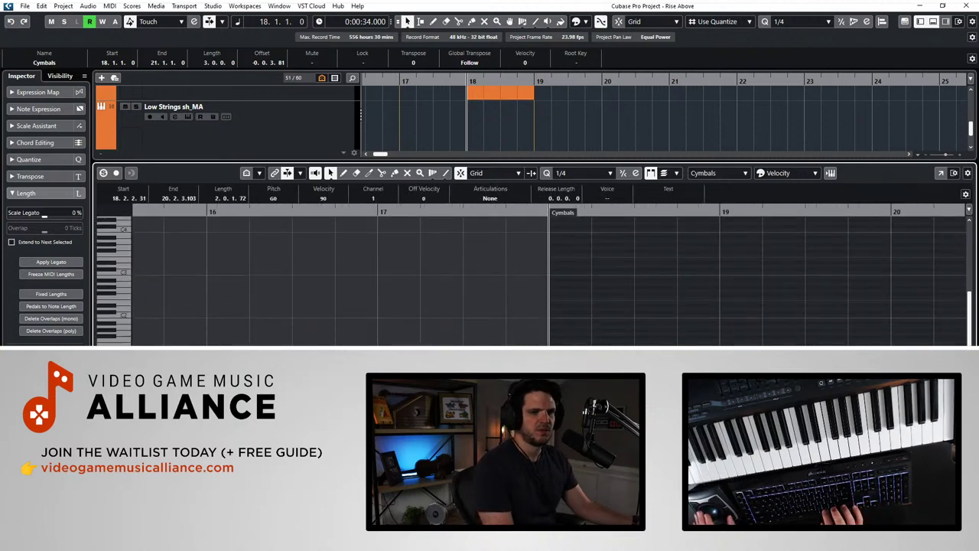
pyautogui.hscroll(2, 549, 280)
pyautogui.press('Delete')
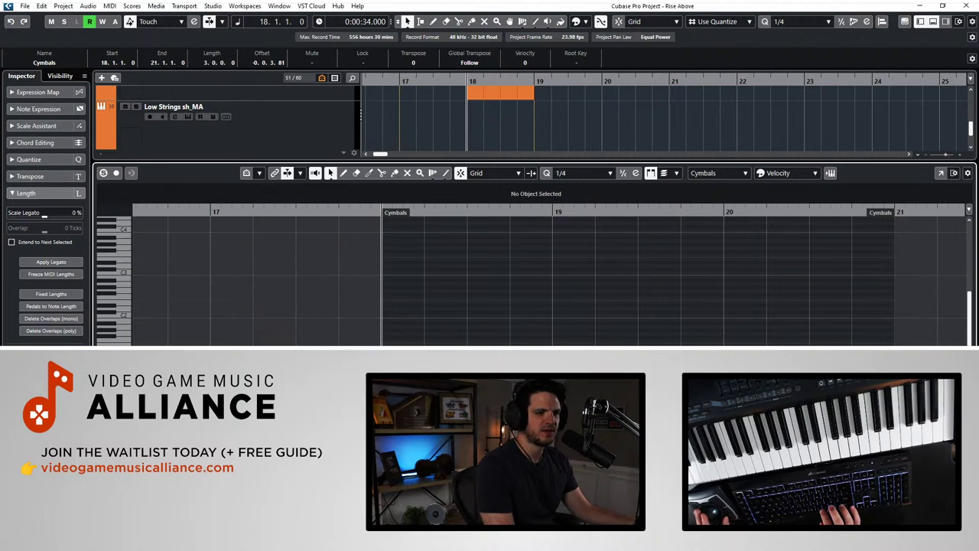
pyautogui.hotkey('ctrl', 'a')
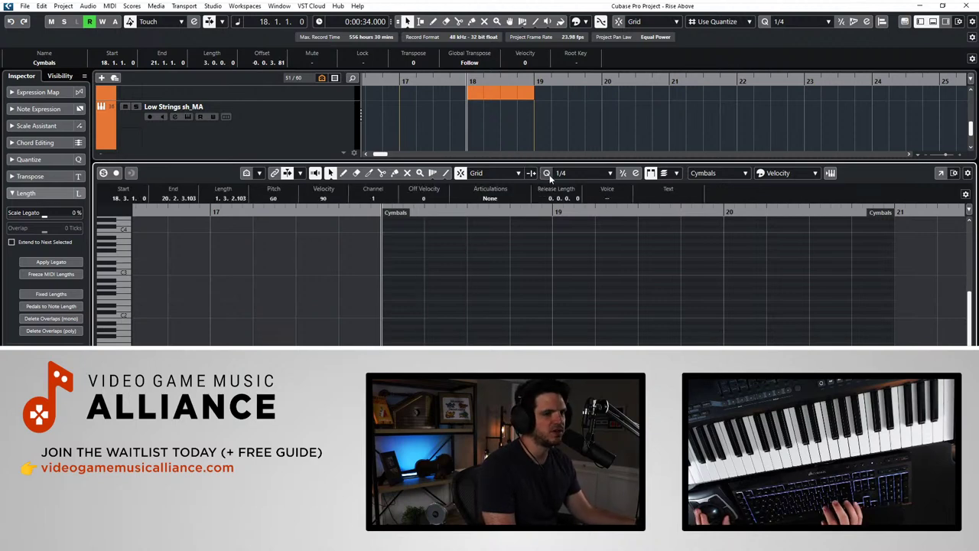
pyautogui.press('Return')
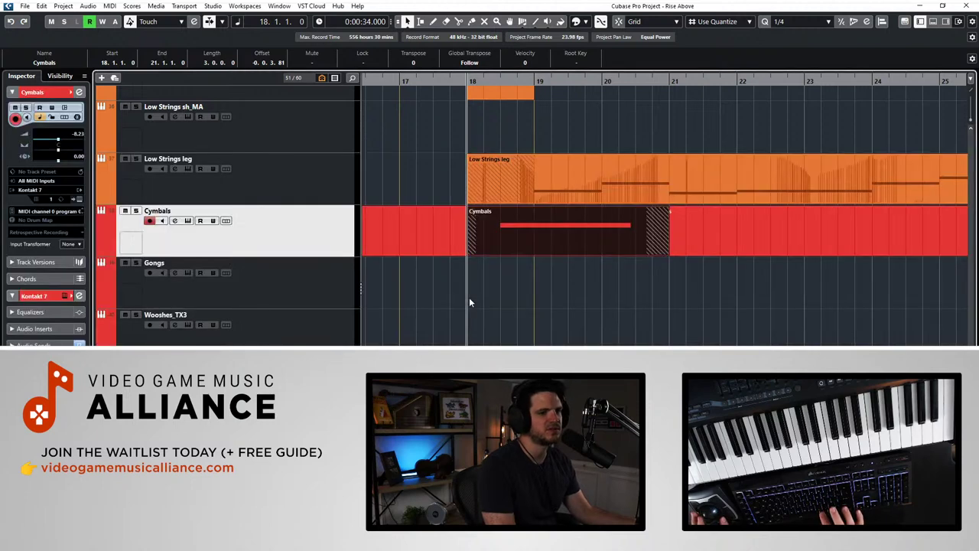
# Step: Audition the cymbal swell, shift the Cymbals part slightly earlier to start at 17.4.2.112, and replay the transition
pyautogui.press('space')
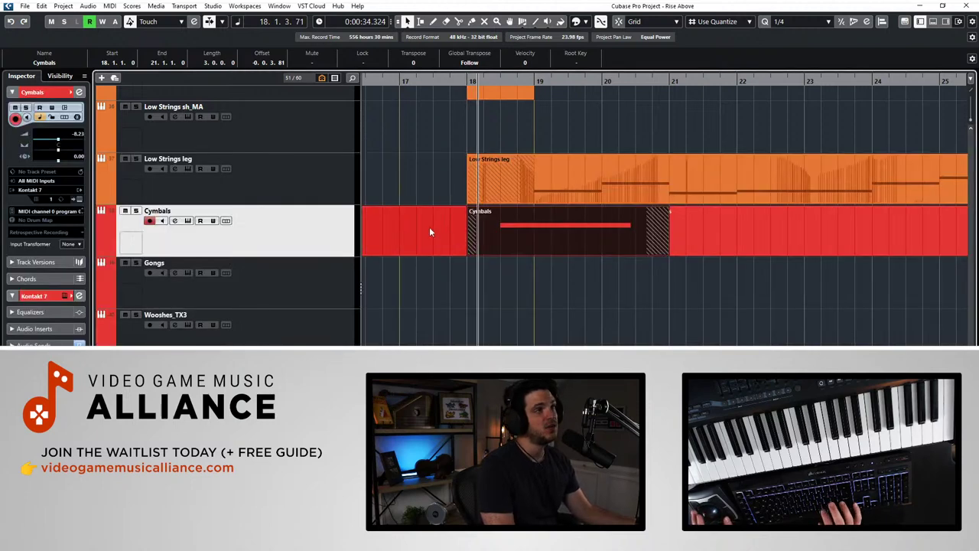
pyautogui.press('space')
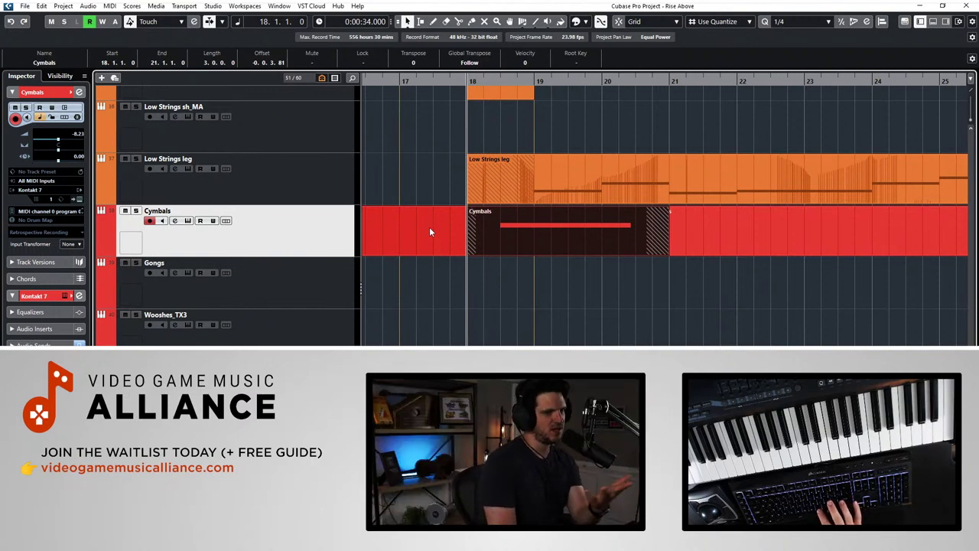
pyautogui.press('space')
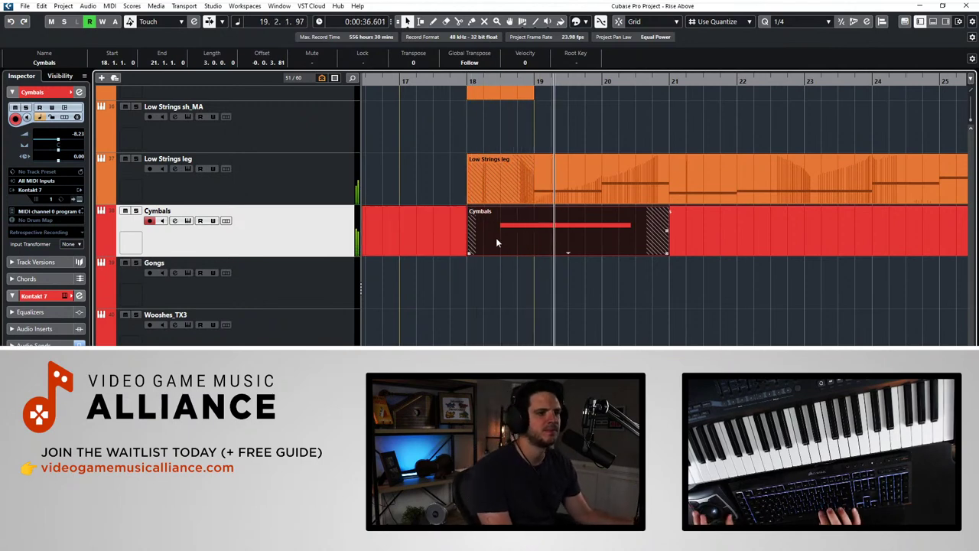
pyautogui.moveTo(474, 248); pyautogui.dragTo(468, 248)
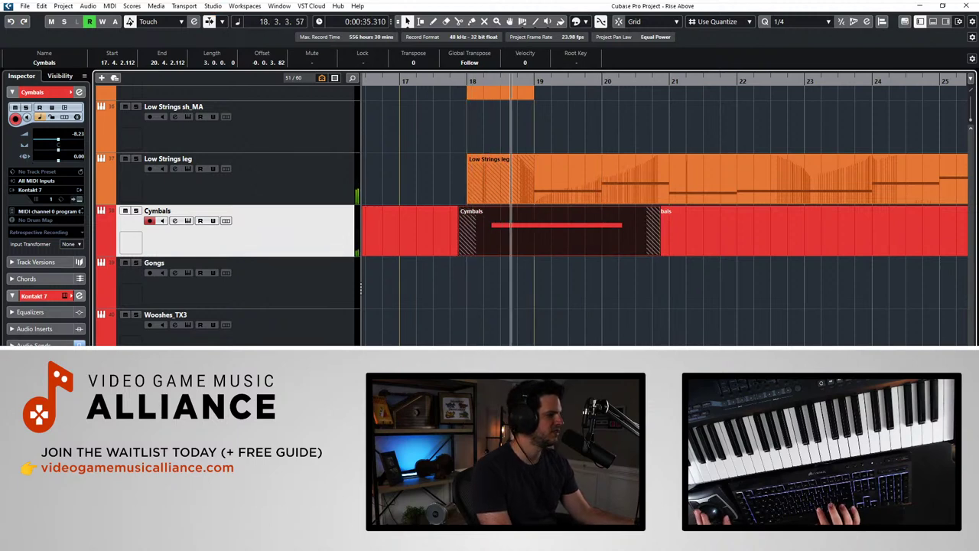
pyautogui.press('KP_Subtract')
pyautogui.press('KP_Subtract')
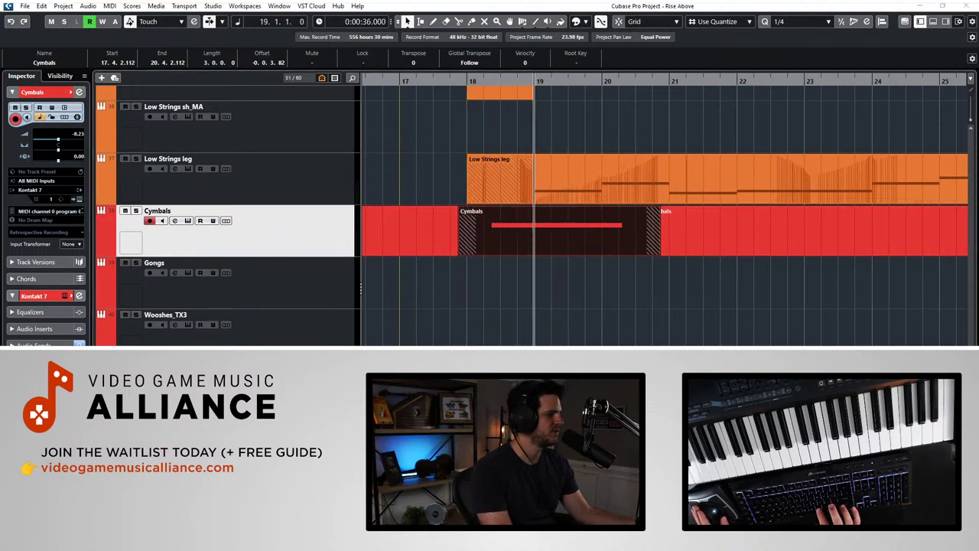
# Step: Lower the cymbal note's velocity, trying 62 and settling on 75, while replaying the transition into bar 19
pyautogui.doubleClick(505, 229)
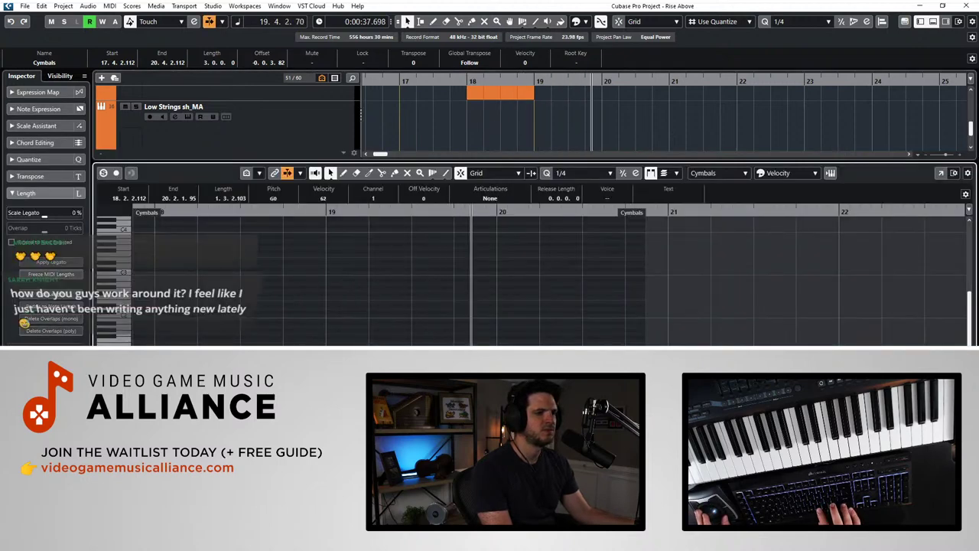
pyautogui.press('KP_Subtract')
pyautogui.press('KP_Subtract')
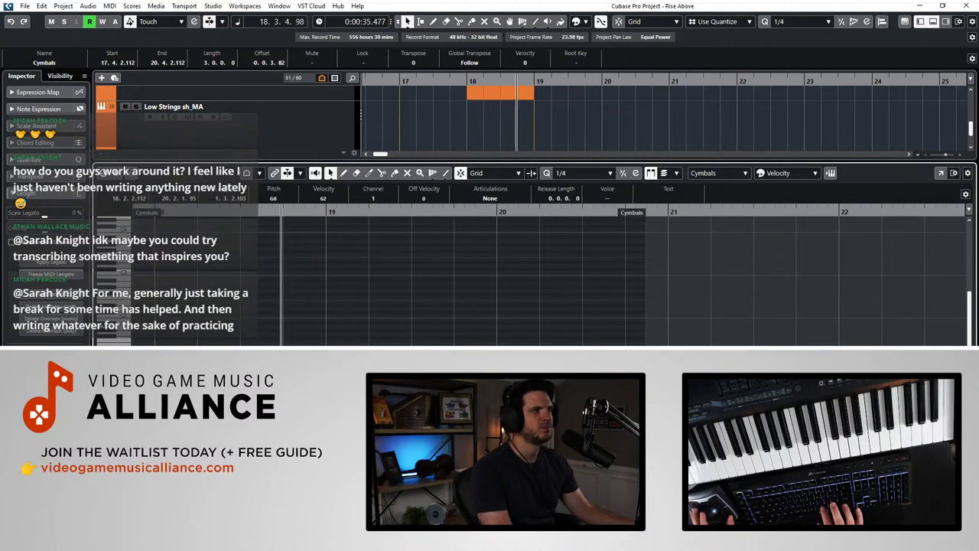
pyautogui.press('f')
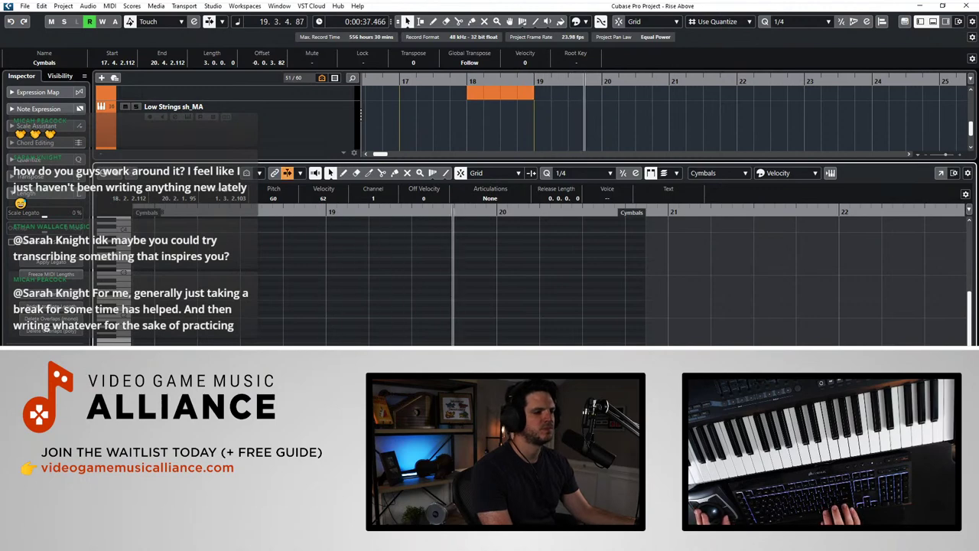
pyautogui.press('KP_Subtract')
pyautogui.press('KP_Subtract')
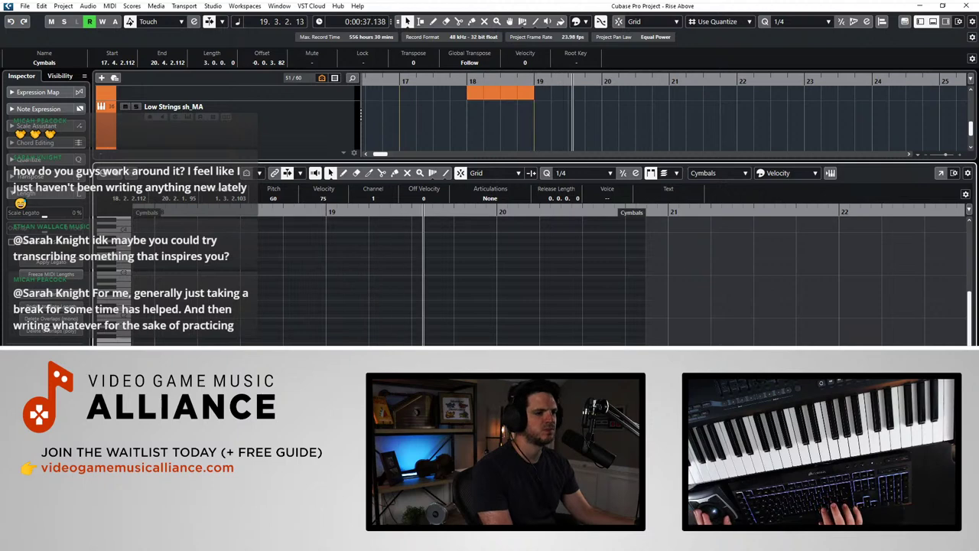
pyautogui.press('KP_Subtract')
pyautogui.press('KP_Subtract')
pyautogui.press('KP_Subtract')
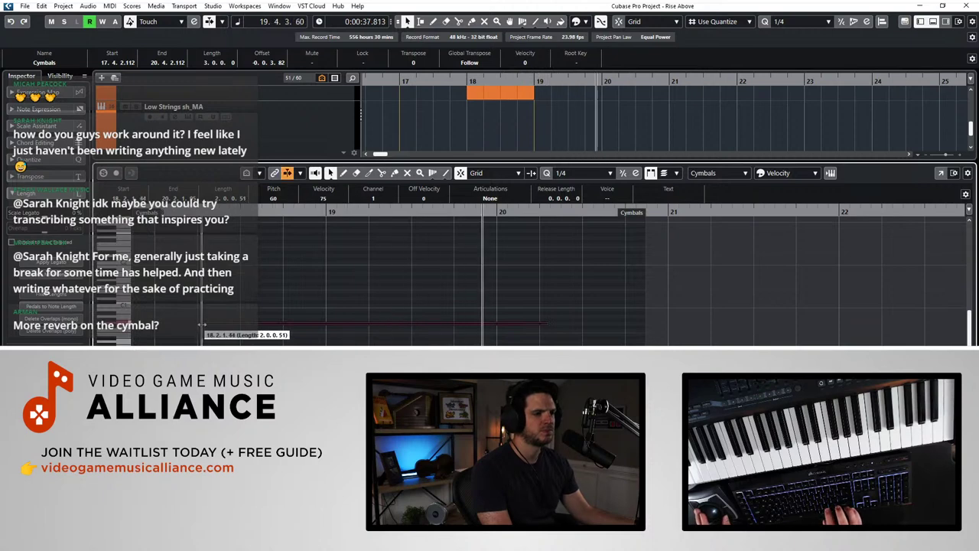
# Step: Extend the cymbal note's start back to 18.2.1.113, replay it, and return the playhead to bar 18
pyautogui.press('KP_Subtract')
pyautogui.press('KP_Subtract')
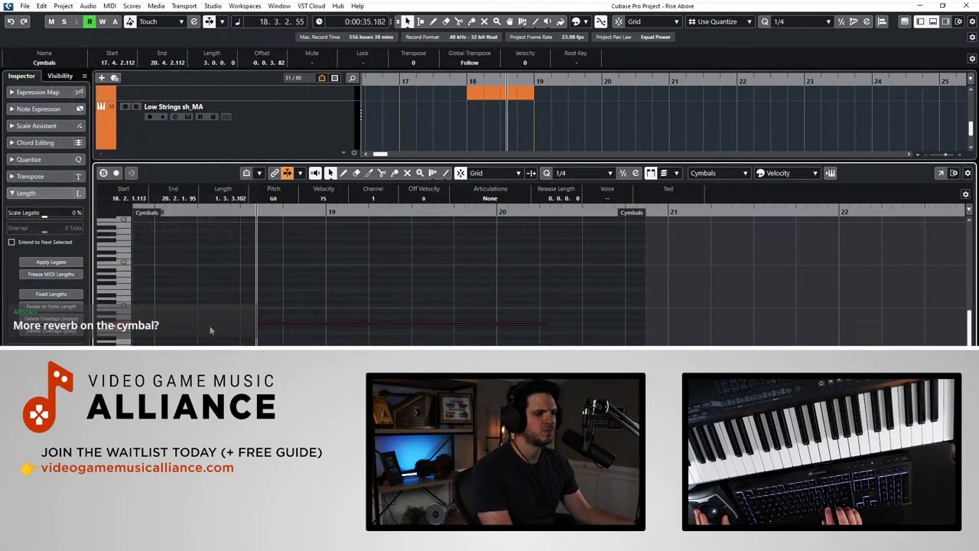
pyautogui.press('KP_Subtract')
pyautogui.press('KP_Subtract')
pyautogui.press('KP_Add')
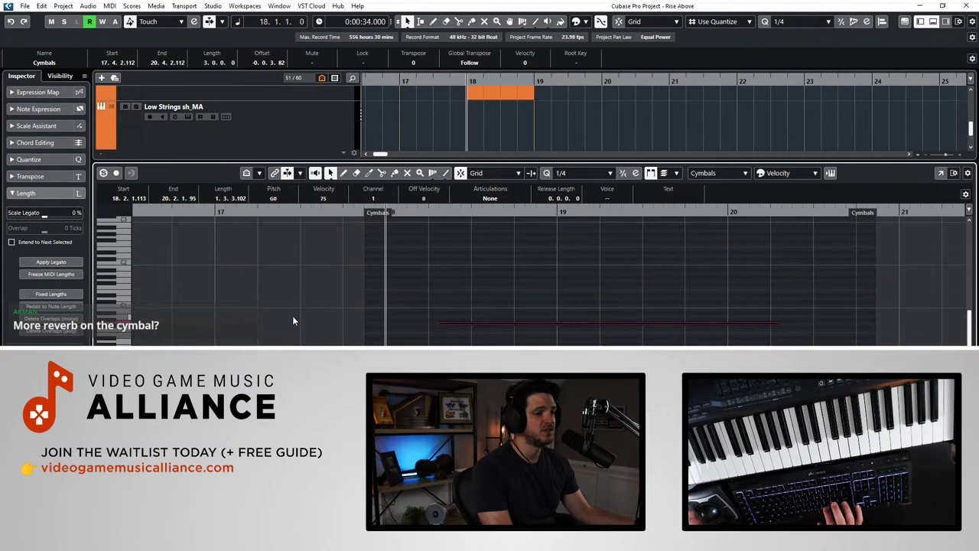
pyautogui.hscroll(4, 330, 315)
pyautogui.hscroll(-3, 330, 315)
pyautogui.hscroll(1, 330, 315)
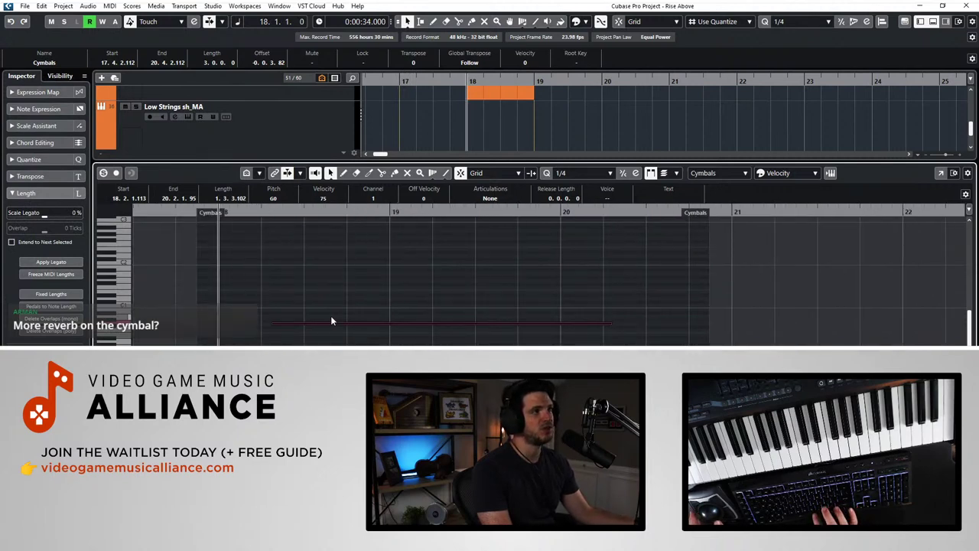
pyautogui.press('space')
pyautogui.press('space')
pyautogui.press('KP_Add')
pyautogui.press('KP_Subtract')
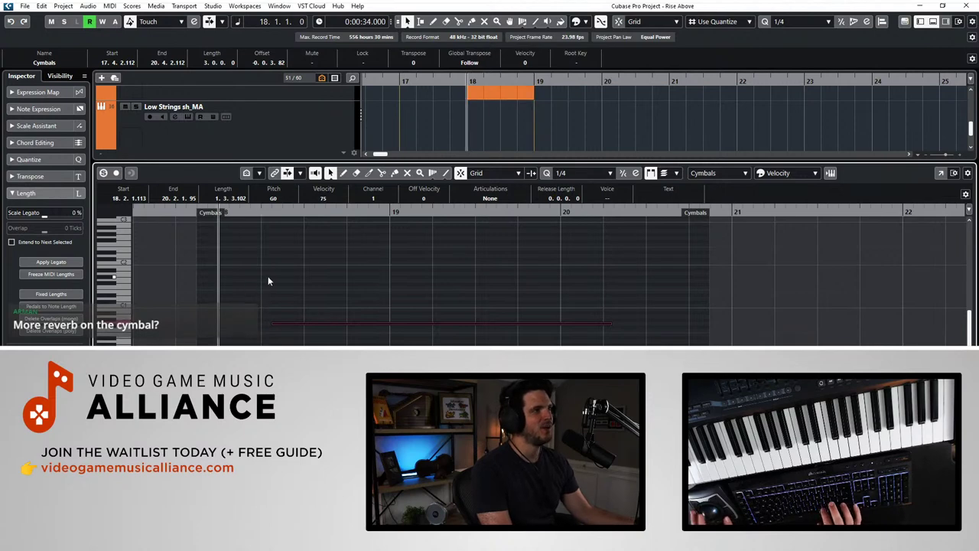
pyautogui.press('KP_Add')
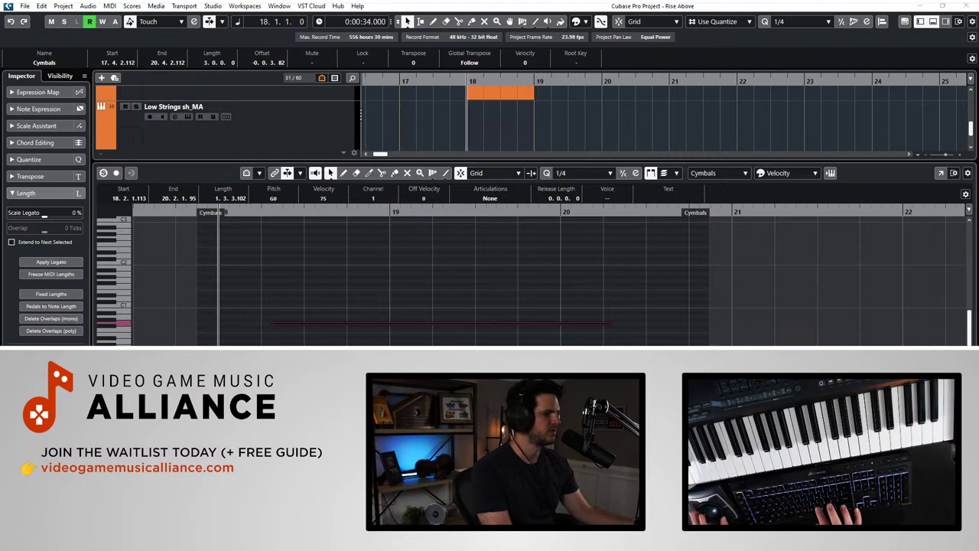
# Step: Replay the cymbal swell from bar 18 into bar 19 and close the key editor
pyautogui.press('space')
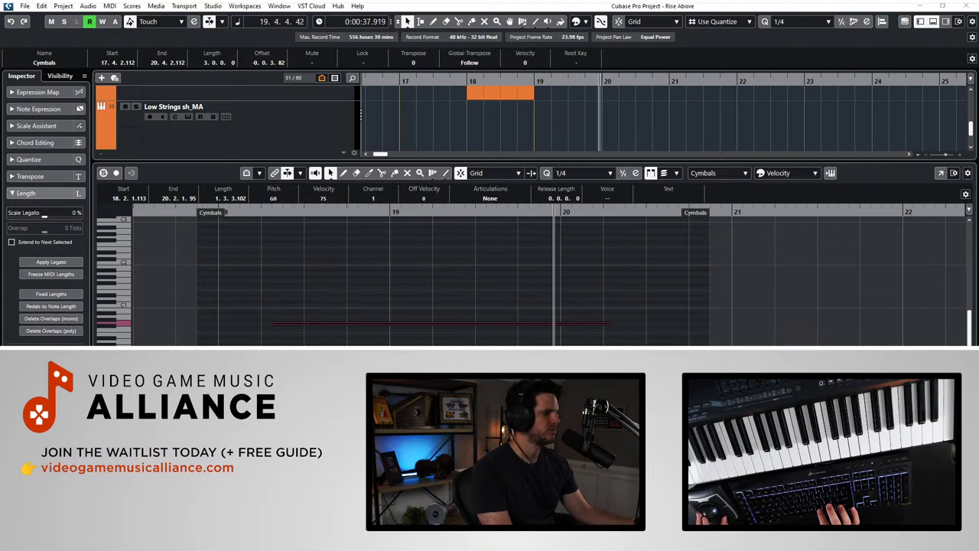
pyautogui.press('space')
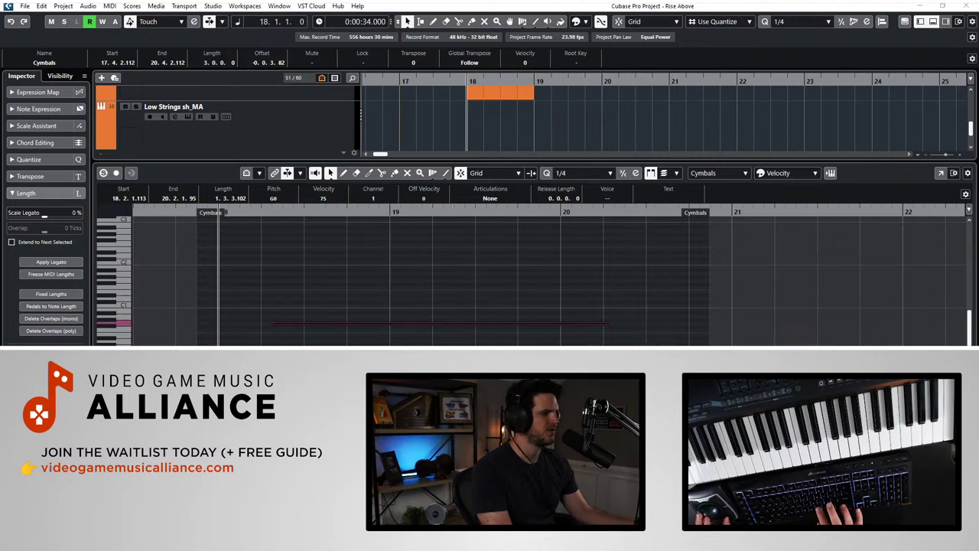
pyautogui.press('space')
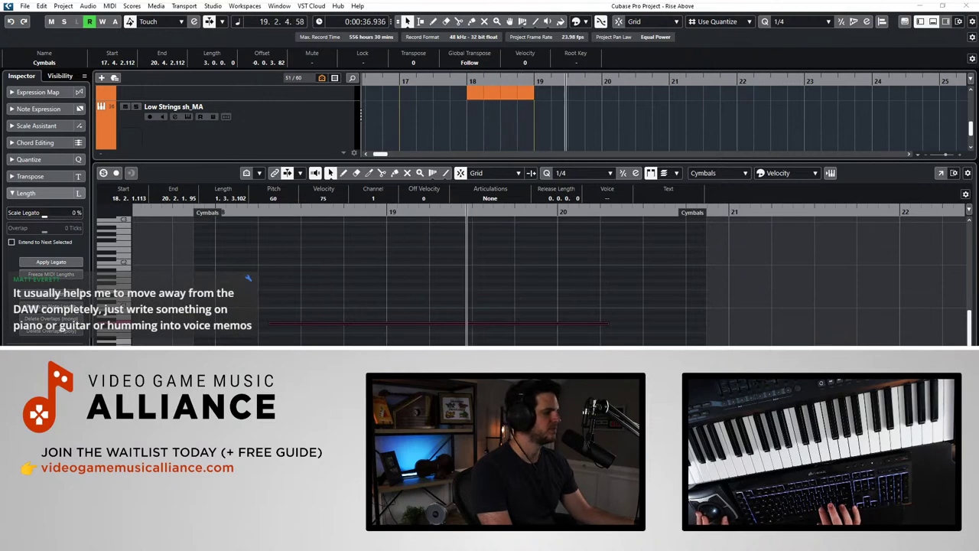
pyautogui.press('Return')
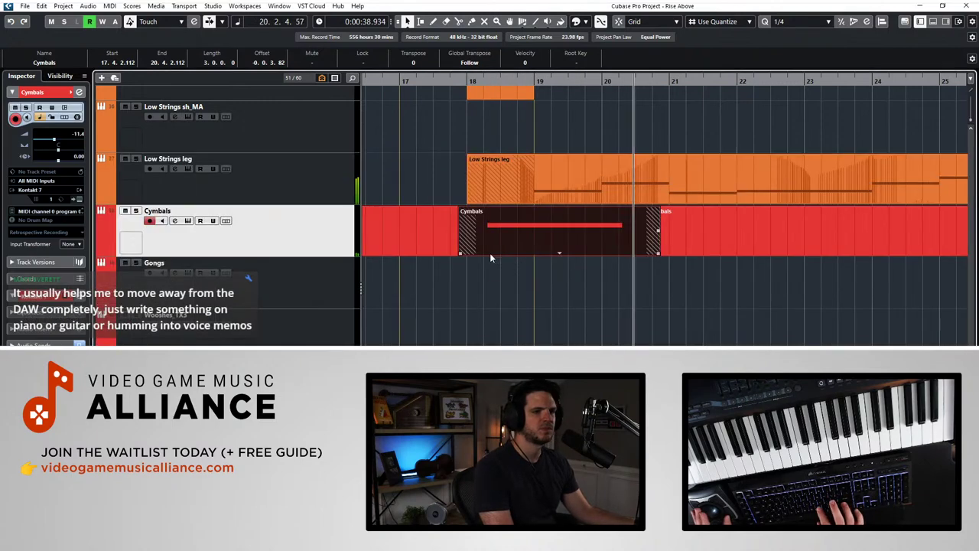
# Step: Glue the re-recorded swell into the surrounding Cymbals part, restore the object selection tool and select the Low Strings leg part
pyautogui.click(482, 290)
pyautogui.rightClick(396, 229)
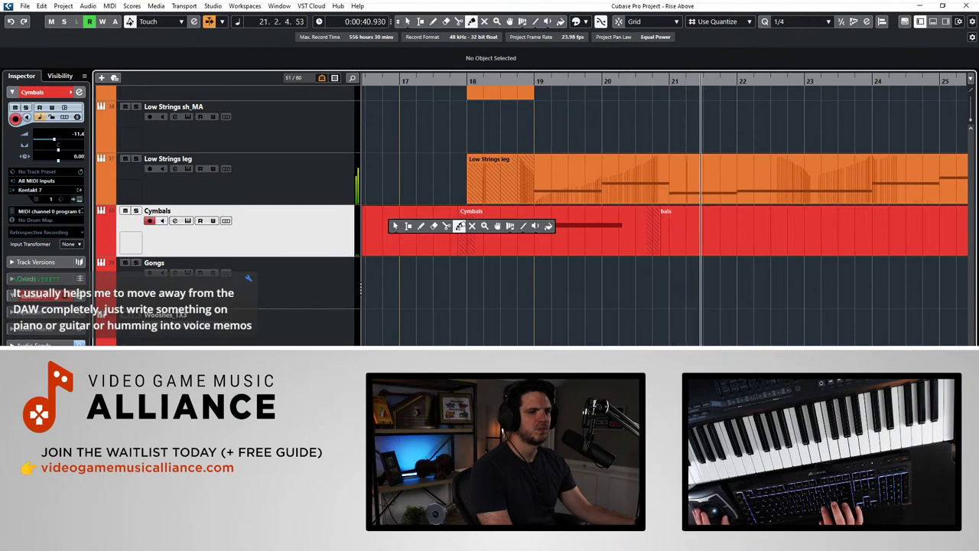
pyautogui.click(459, 227)
pyautogui.keyDown('alt'); pyautogui.click(436, 233); pyautogui.keyUp('alt')
pyautogui.rightClick(449, 192)
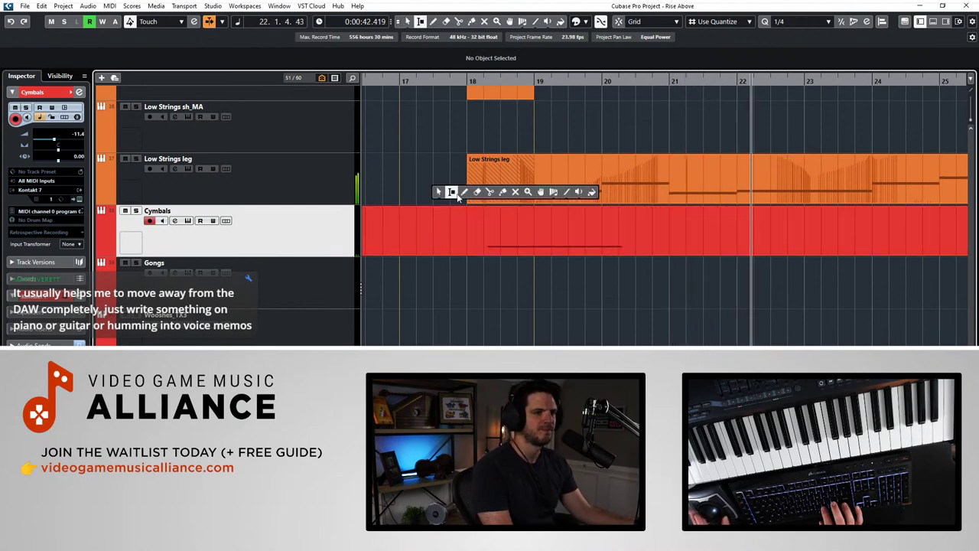
pyautogui.click(499, 192)
pyautogui.press('1')
pyautogui.click(492, 188)
# Step: Stop playback, move the playhead to bar 17 and play the transition again
pyautogui.scroll(3, 493, 189)
pyautogui.press('g')
pyautogui.press('g')
pyautogui.press('g')
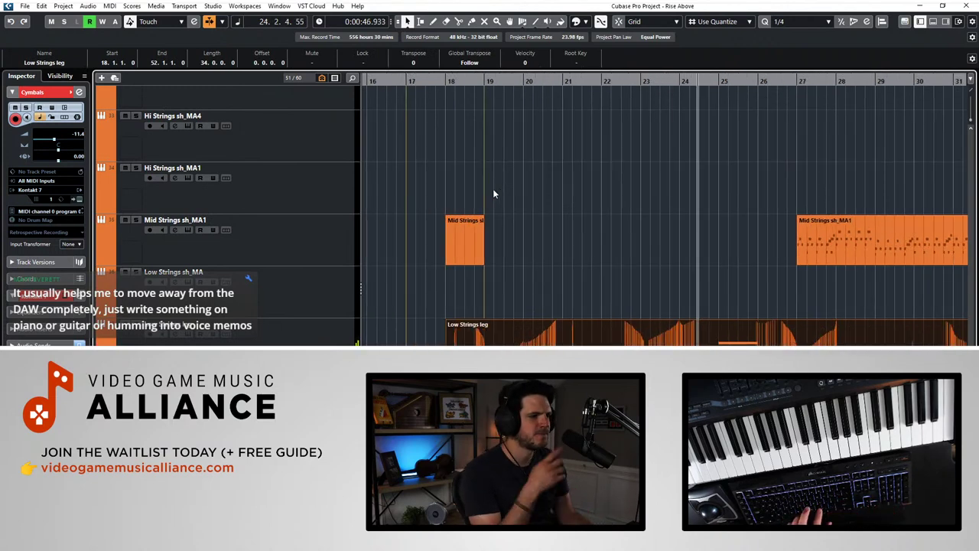
pyautogui.press('space')
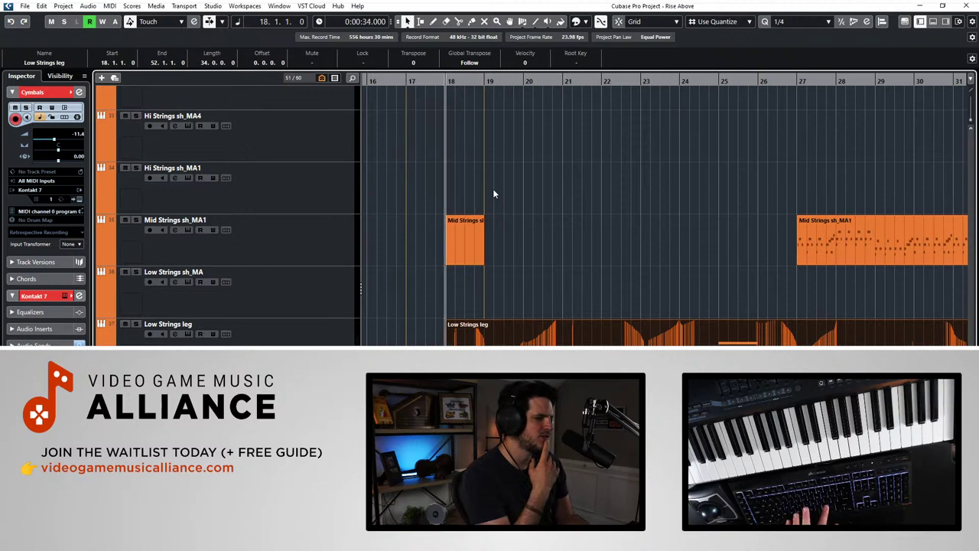
pyautogui.press('KP_Subtract')
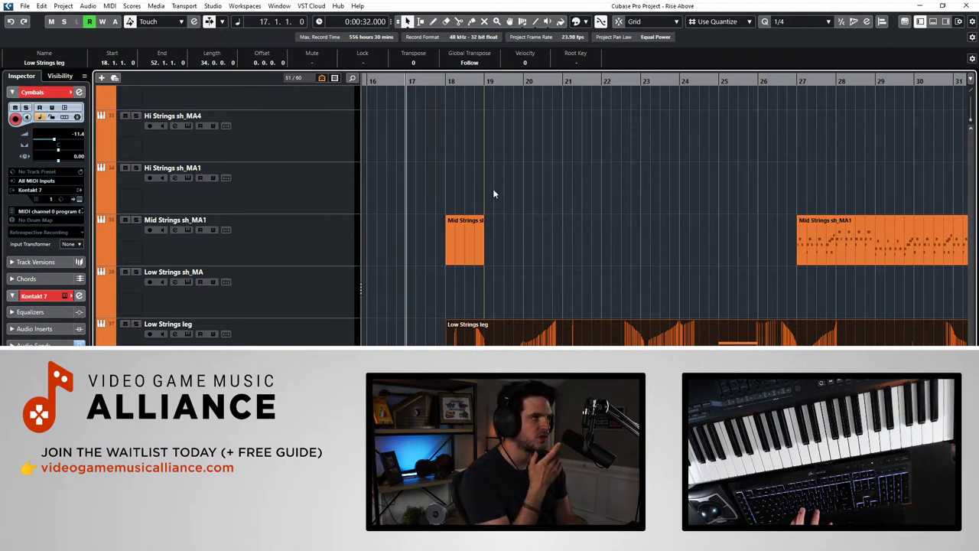
pyautogui.press('space')
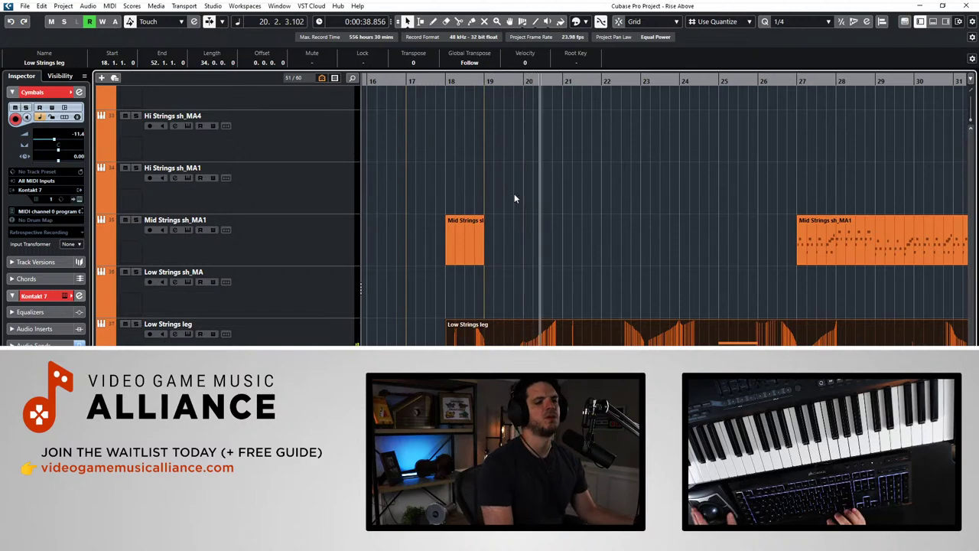
# Step: Examine the strings, brass, percussion and synth tracks across the arrangement while it plays from bar 20 to bar 33
pyautogui.hotkey('shift', 'g')
pyautogui.hotkey('shift', 'g')
pyautogui.hotkey('shift', 'g')
pyautogui.press('g')
pyautogui.press('g')
pyautogui.press('g')
pyautogui.press('g')
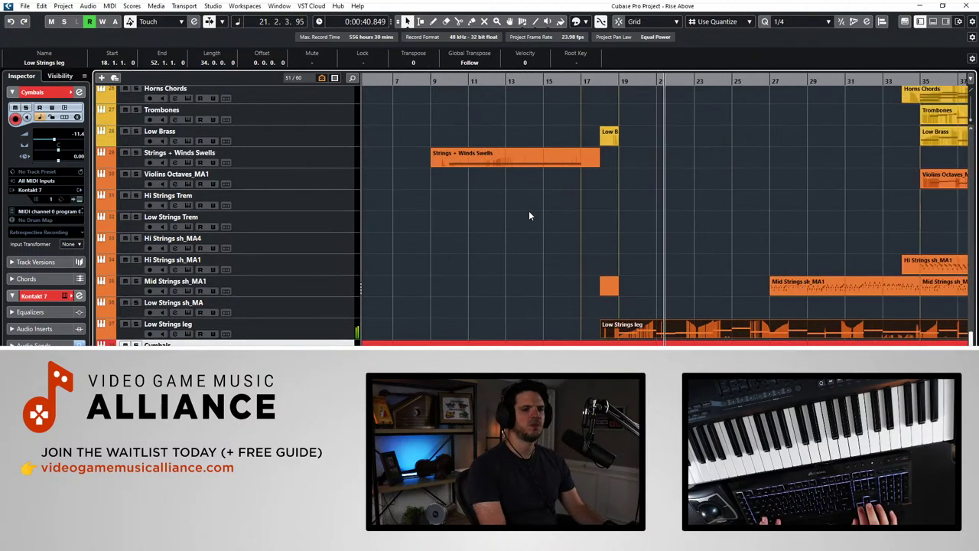
pyautogui.hotkey('shift', 'h')
pyautogui.hotkey('shift', 'h')
pyautogui.press('f')
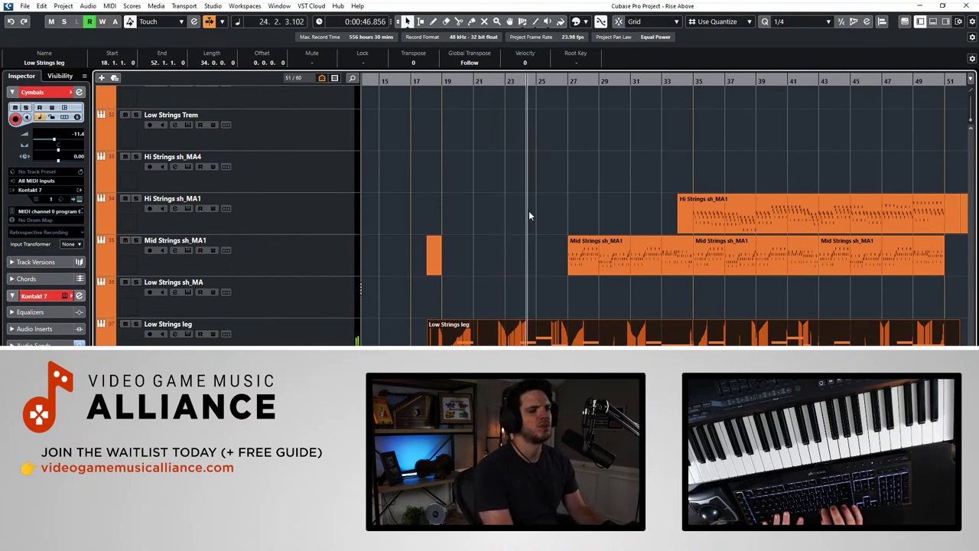
pyautogui.scroll(5, 529, 211)
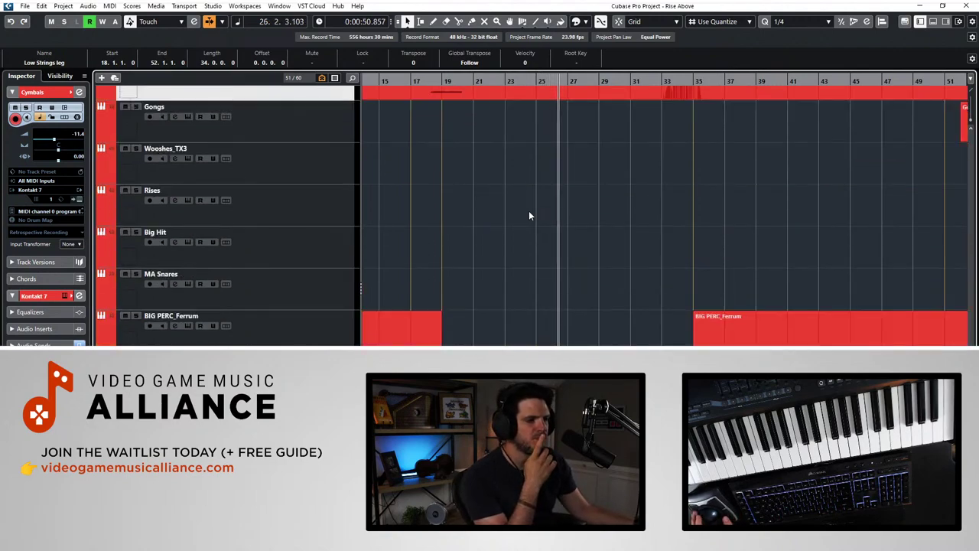
pyautogui.scroll(-5, 529, 216)
pyautogui.scroll(3, 529, 215)
pyautogui.scroll(-6, 529, 216)
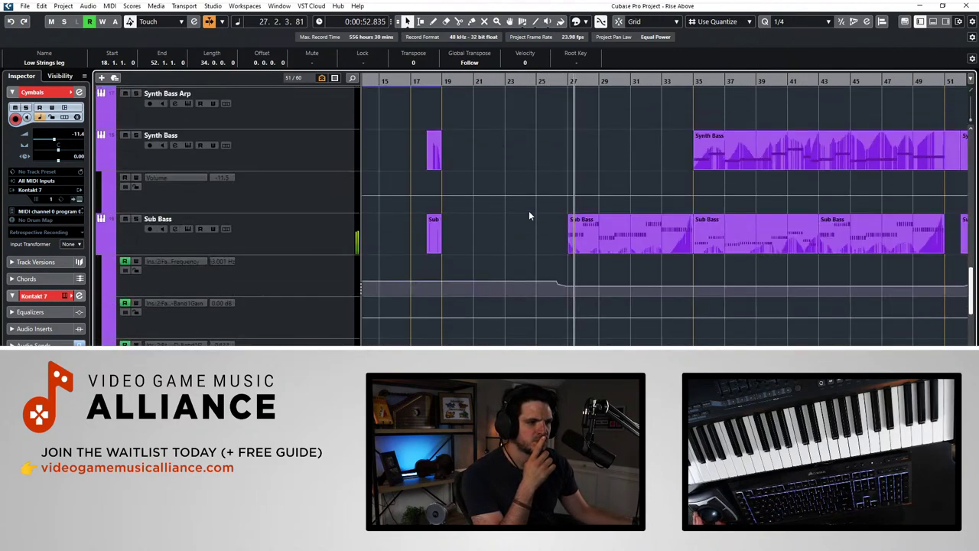
pyautogui.hotkey('shift', 'g')
pyautogui.hotkey('shift', 'g')
pyautogui.hotkey('shift', 'g')
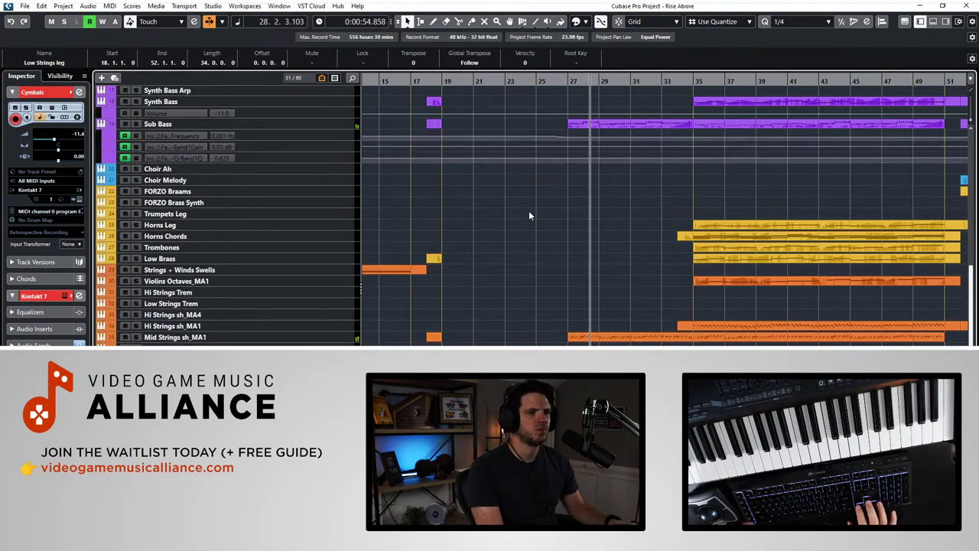
pyautogui.scroll(5, 529, 211)
pyautogui.scroll(3, 529, 212)
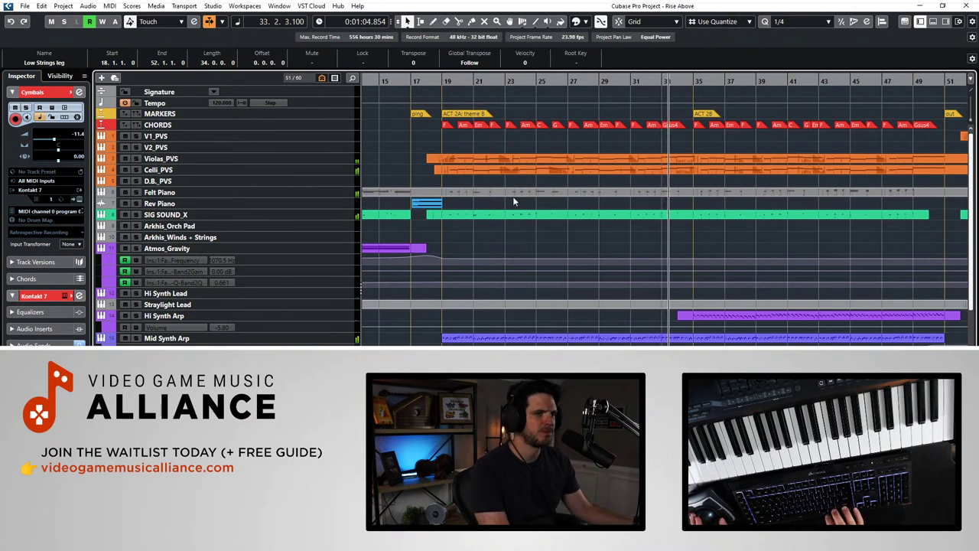
# Step: Select the Celli_PVS track and inspect the Horns Chords part's notes in the key editor during playback, closing the editor when done
pyautogui.click(288, 169)
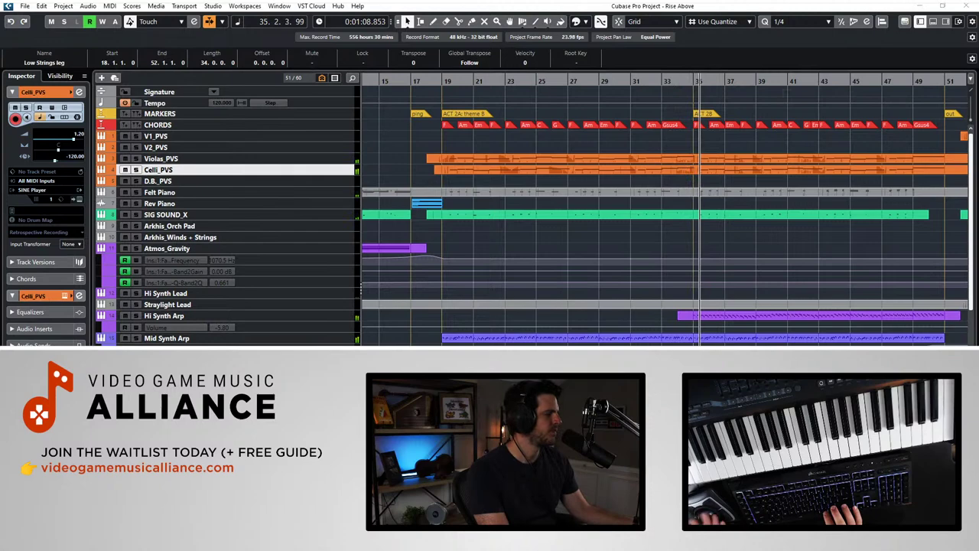
pyautogui.click(657, 145)
pyautogui.hscroll(3, 657, 146)
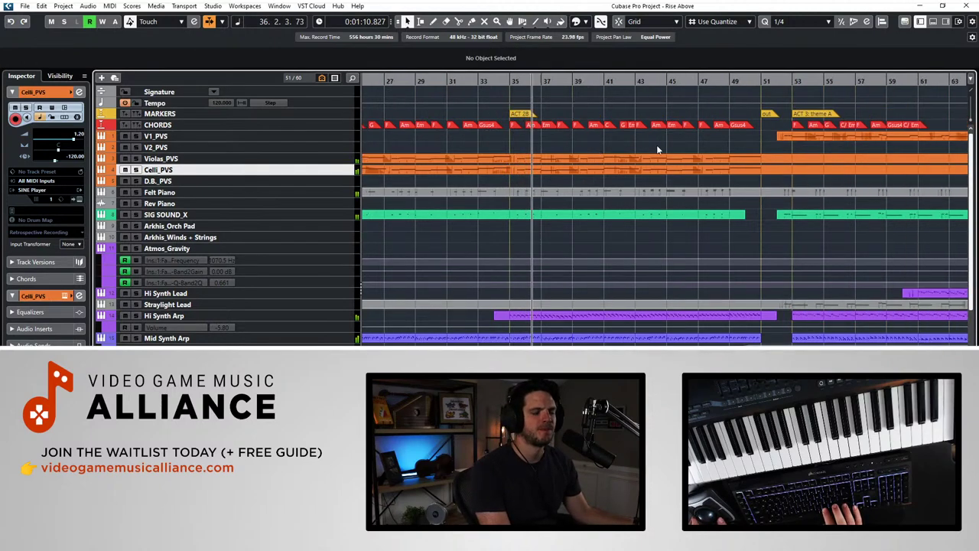
pyautogui.scroll(-6, 581, 189)
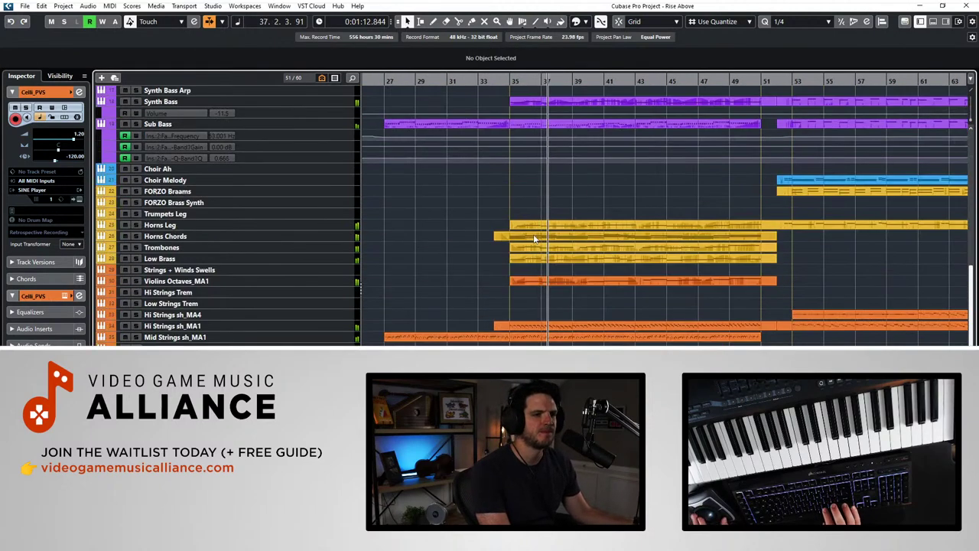
pyautogui.doubleClick(534, 239)
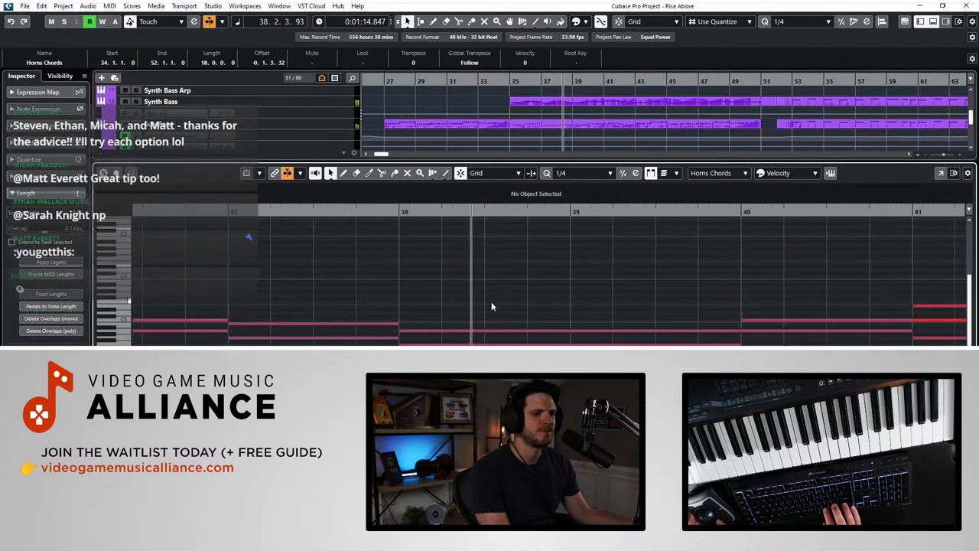
pyautogui.scroll(-3, 491, 302)
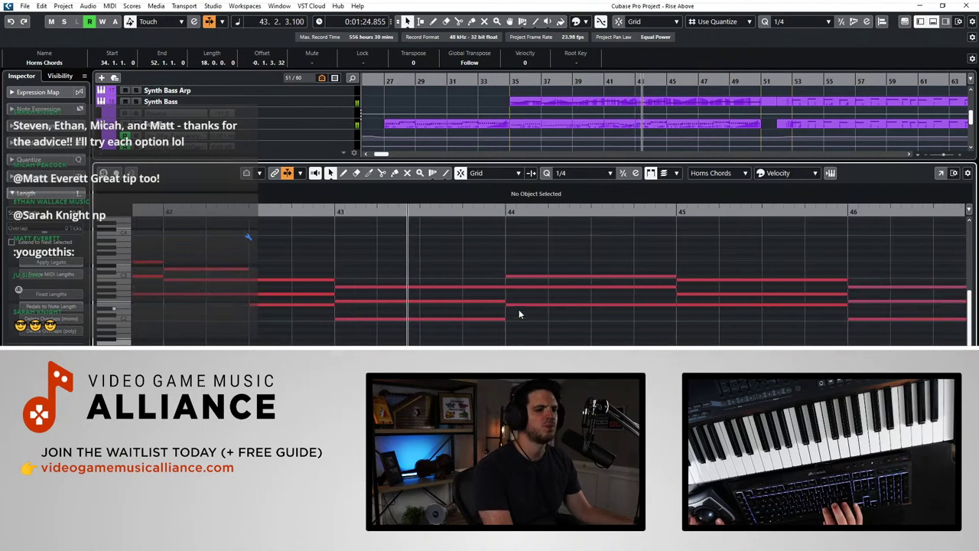
pyautogui.press('Return')
pyautogui.hscroll(2, 580, 270)
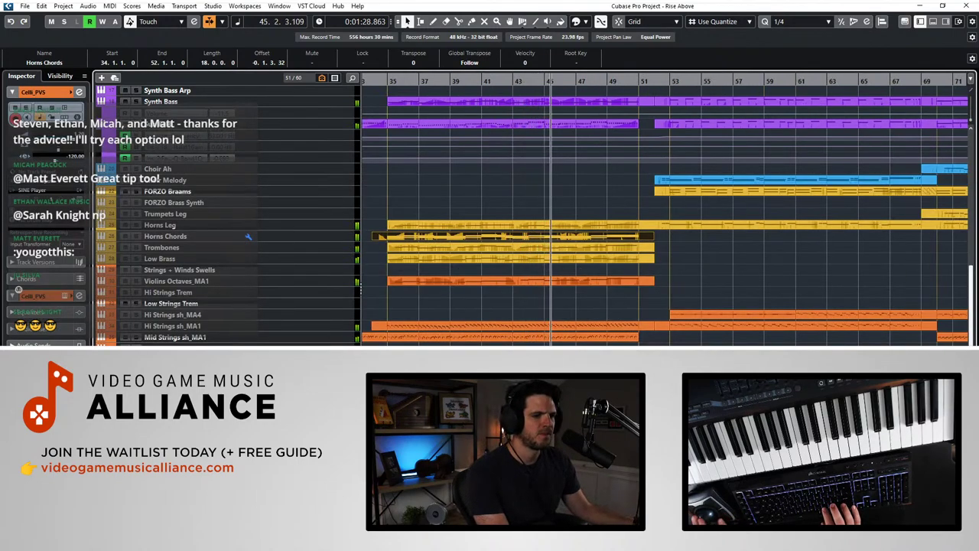
# Step: Return the playhead to bar 35 and solo the Hi Strings sh_MA1 and Mid Strings sh_MA1 tracks
pyautogui.click(317, 328)
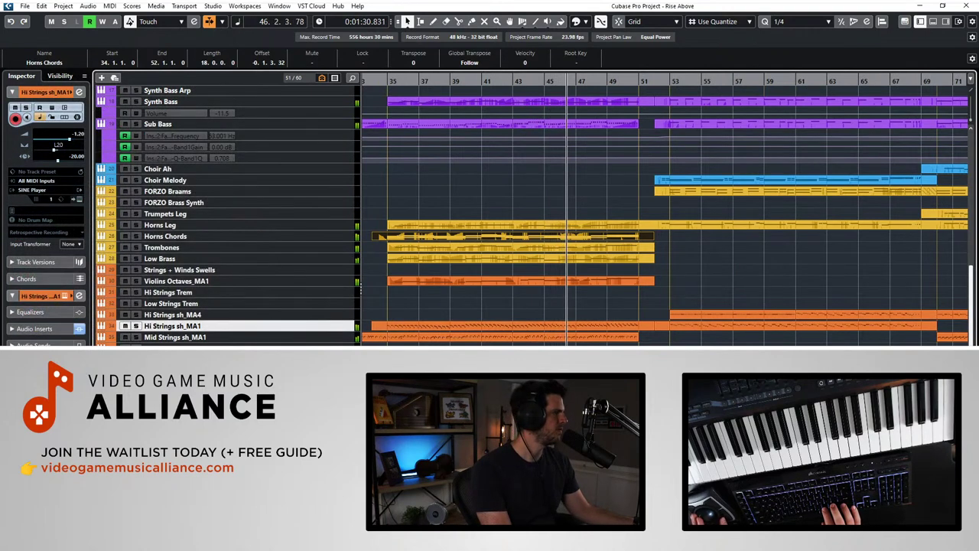
pyautogui.click(536, 303)
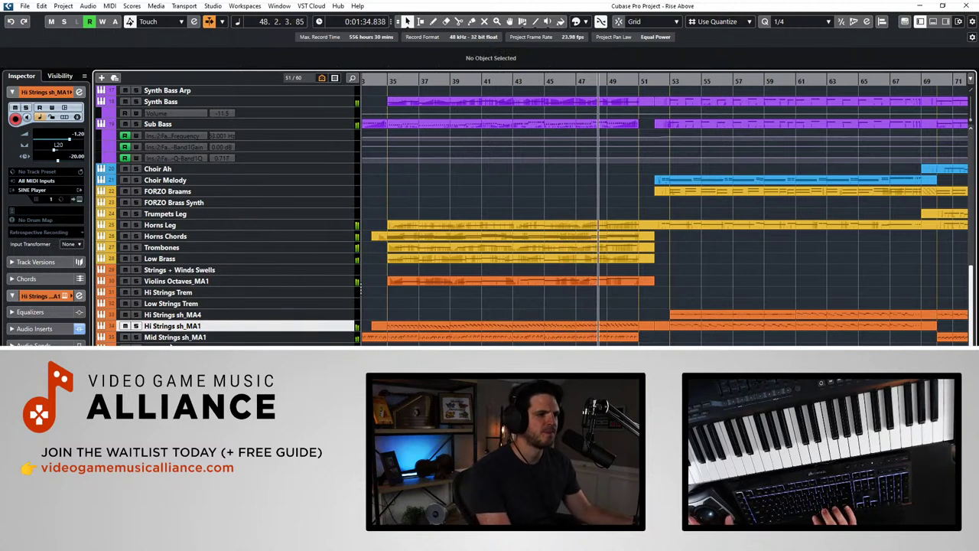
pyautogui.press('space')
pyautogui.press('-')
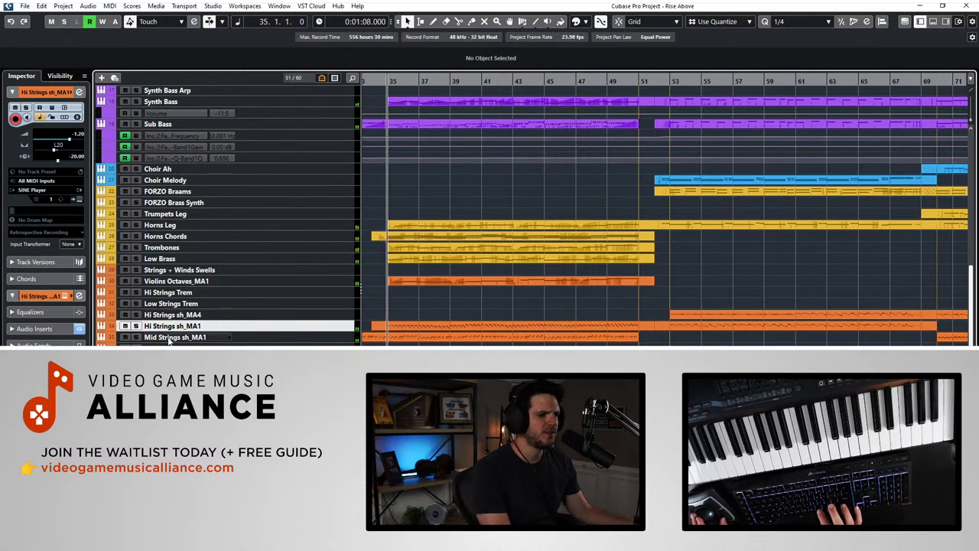
pyautogui.click(135, 337)
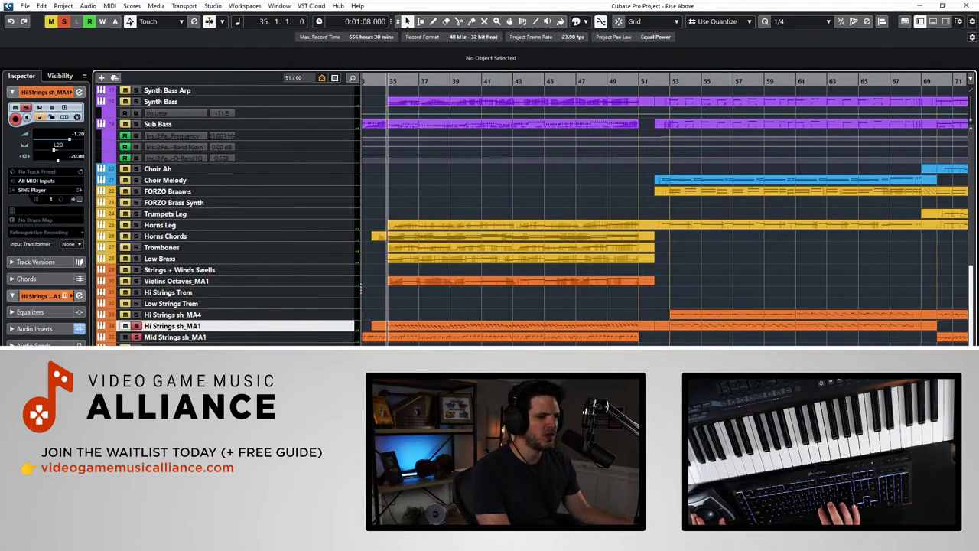
# Step: Add Sub Bass, Hi Synth Arp and Mid Synth Arp to the soloed tracks and start playback from bar 35
pyautogui.scroll(5, 142, 329)
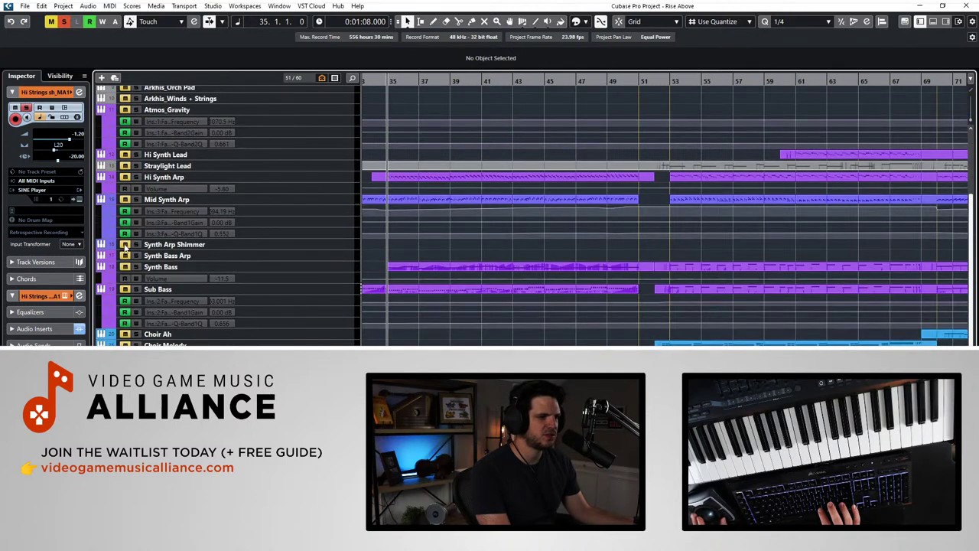
pyautogui.click(137, 290)
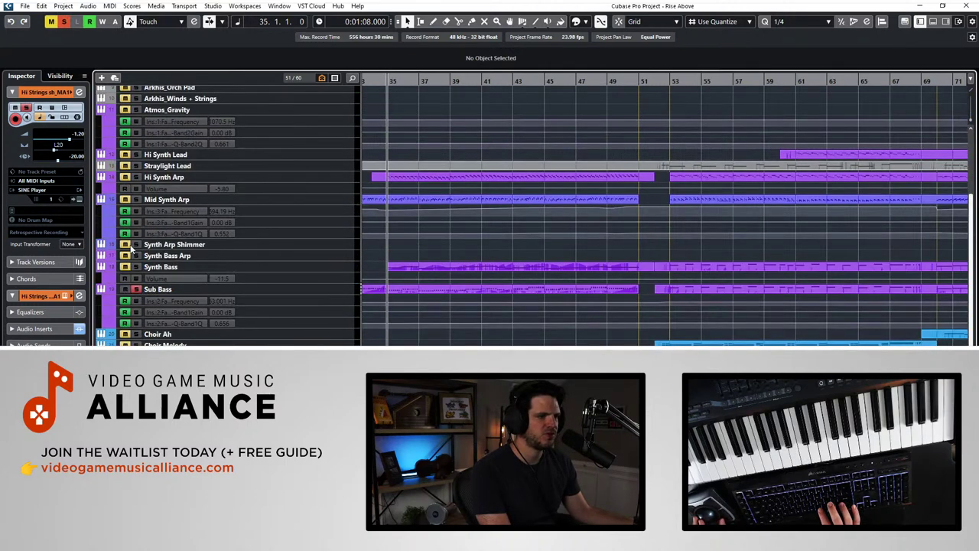
pyautogui.click(137, 177)
pyautogui.scroll(5, 138, 179)
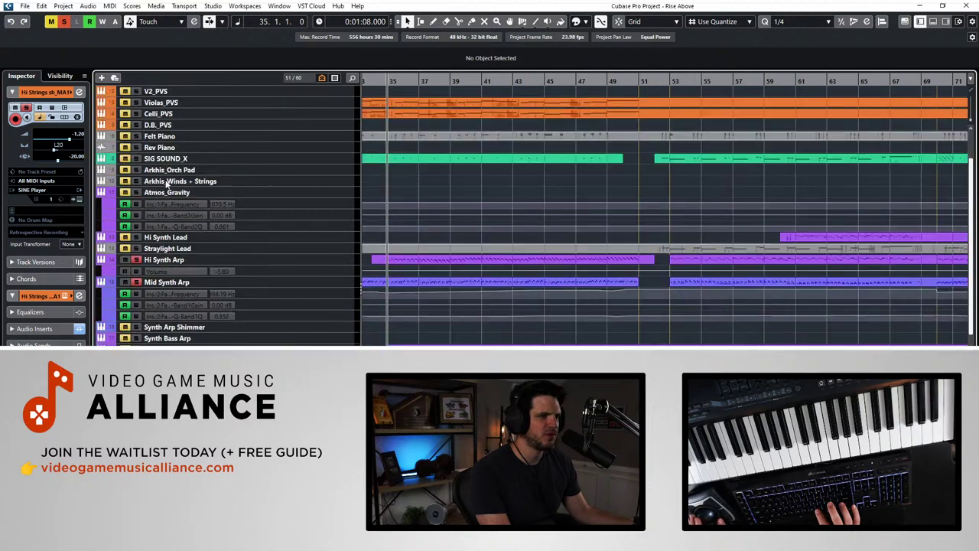
pyautogui.scroll(-10, 165, 197)
pyautogui.press('space')
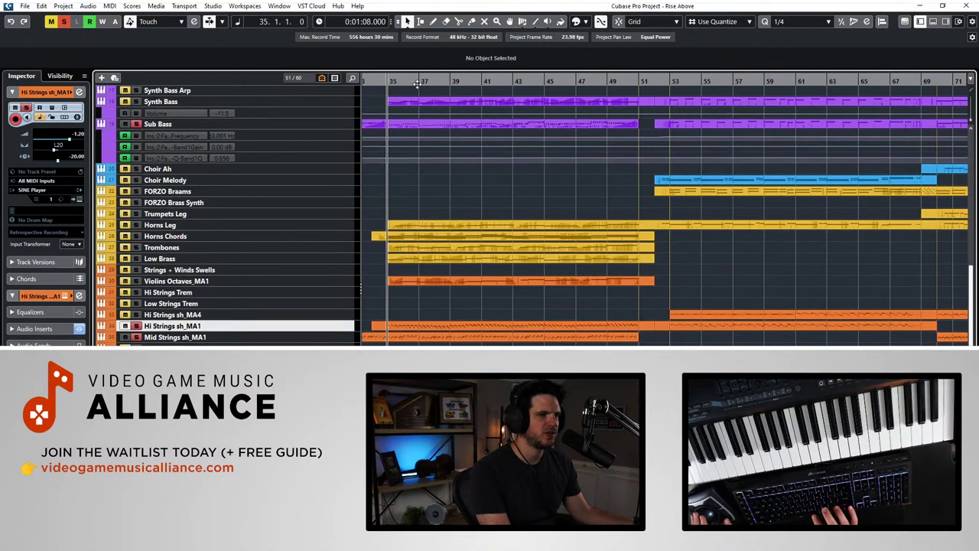
# Step: Audition the soloed layers, select the Hi Synth Arp track and move the playhead to bar 34
pyautogui.scroll(9, 421, 263)
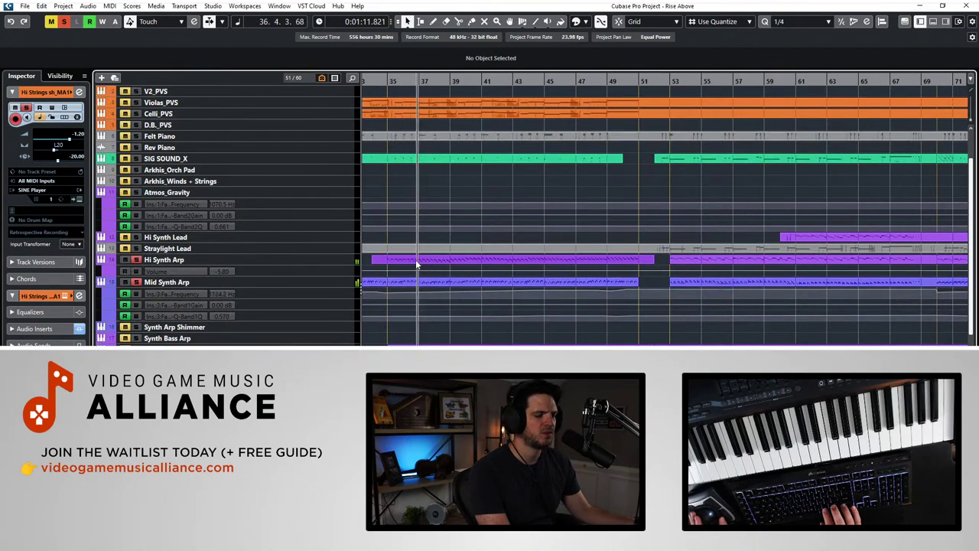
pyautogui.scroll(3, 417, 260)
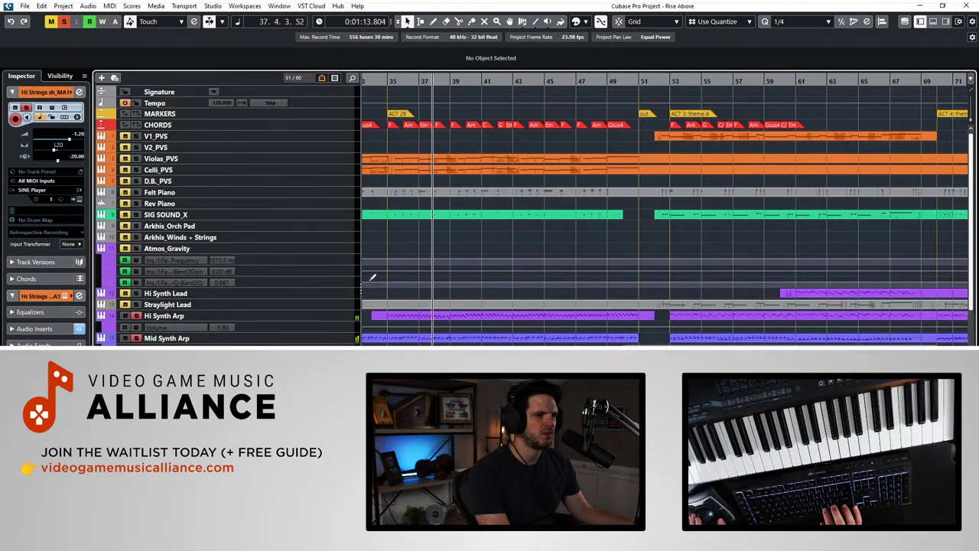
pyautogui.click(324, 314)
pyautogui.hscroll(-2, 426, 298)
pyautogui.press('space')
pyautogui.press('KP_Subtract')
pyautogui.press('KP_Subtract')
pyautogui.press('KP_Subtract')
pyautogui.press('KP_Subtract')
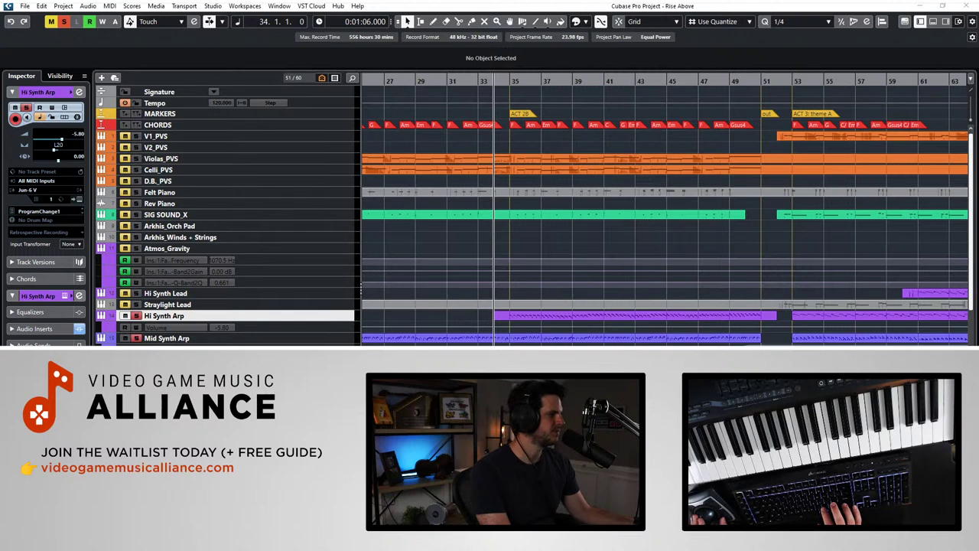
# Step: Open Pro-Q on Hi Synth Arp, enable automation read and write, record a high-cut filter move from bar 34, and return to bar 34
pyautogui.moveTo(179, 138); pyautogui.dragTo(256, 86)
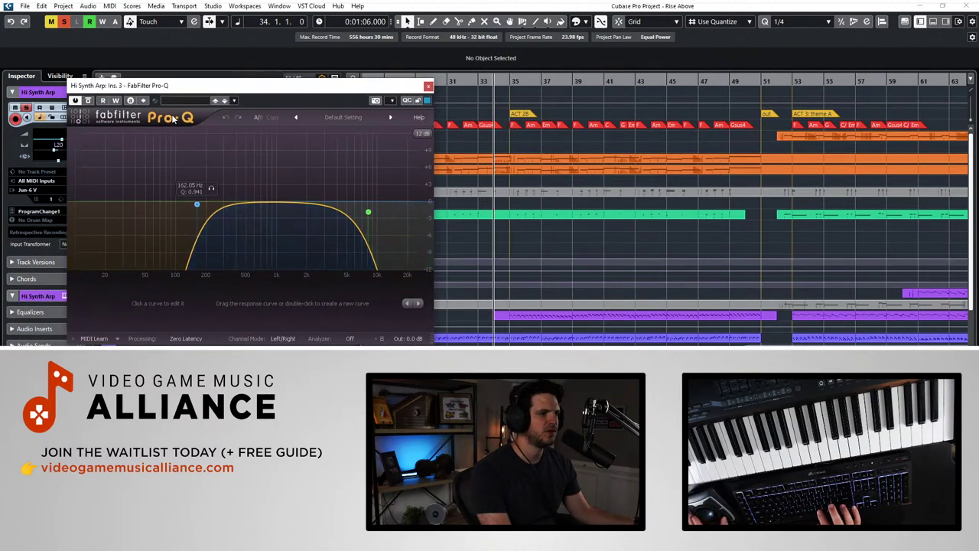
pyautogui.press('space')
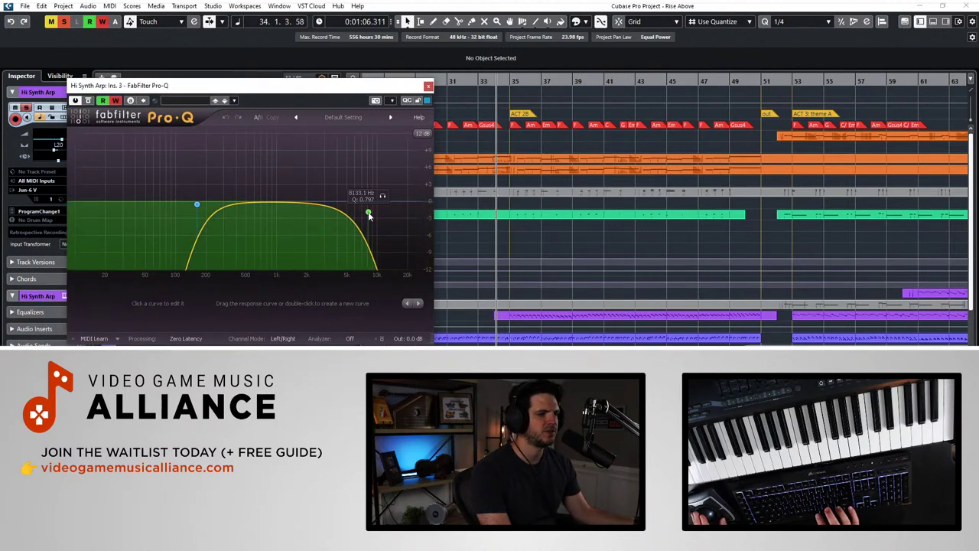
pyautogui.moveTo(368, 212)
pyautogui.mouseDown()
pyautogui.moveTo(309, 220)
pyautogui.moveTo(326, 235)
pyautogui.moveTo(380, 210)
pyautogui.moveTo(462, 210)
pyautogui.moveTo(378, 221)
pyautogui.mouseUp()
pyautogui.moveTo(368, 88); pyautogui.dragTo(364, 318)
pyautogui.press('KP_Subtract')
pyautogui.press('KP_Subtract')
pyautogui.press('KP_Subtract')
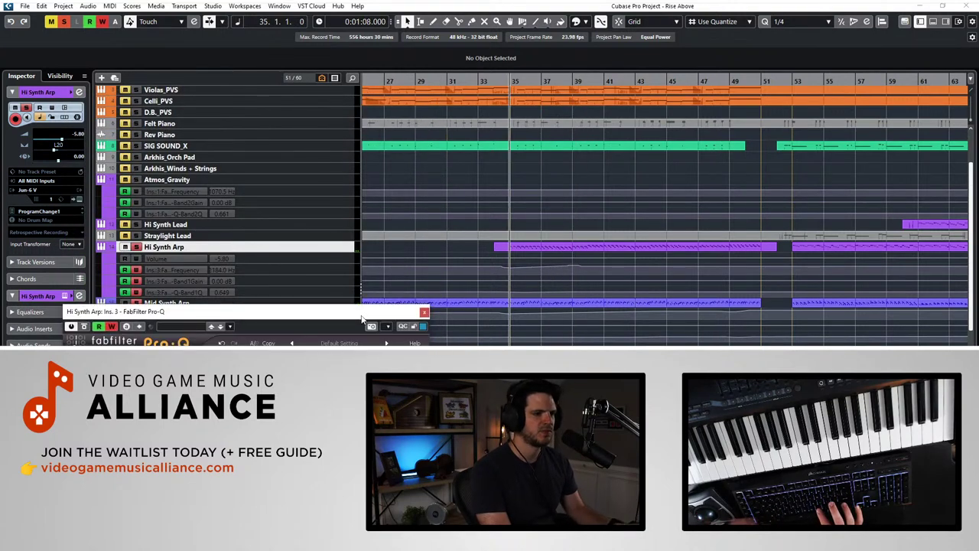
pyautogui.press('KP_Subtract')
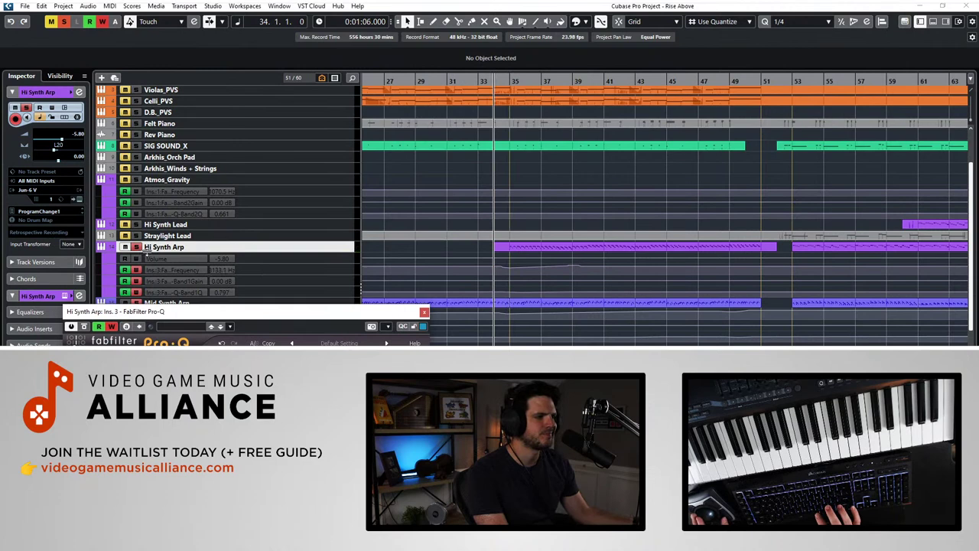
# Step: Rework the Hi Synth Arp filter automation during playback, deleting unwanted points and opening the high cut to 30000 Hz, and close Pro-Q
pyautogui.press('space')
pyautogui.moveTo(292, 290); pyautogui.dragTo(313, 303)
pyautogui.moveTo(587, 274); pyautogui.dragTo(565, 261)
pyautogui.press('Delete')
pyautogui.moveTo(291, 292); pyautogui.dragTo(451, 283)
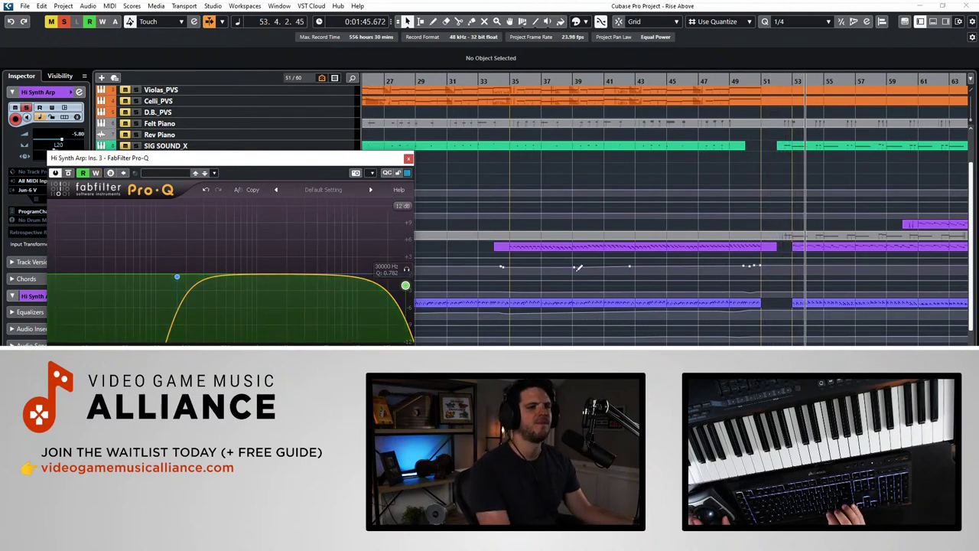
pyautogui.hscroll(5, 624, 270)
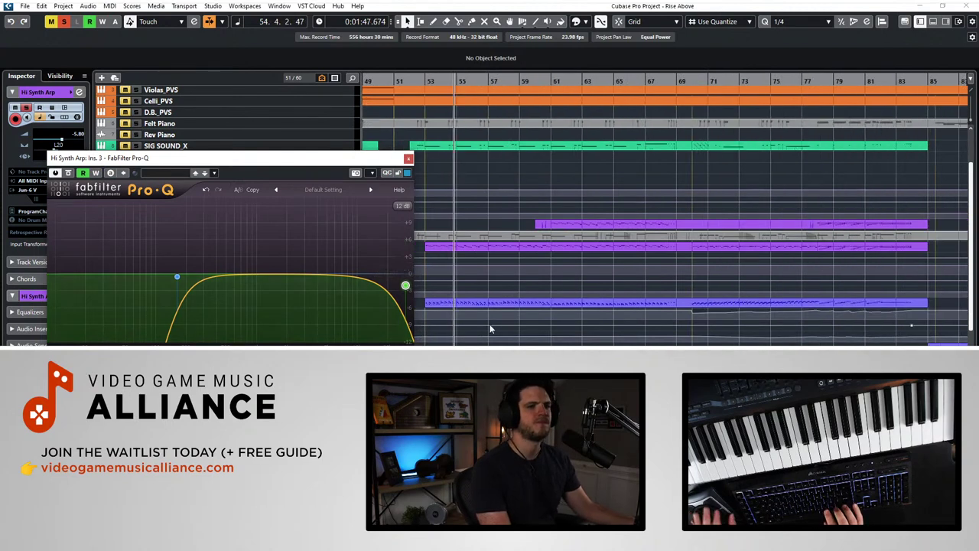
pyautogui.click(409, 159)
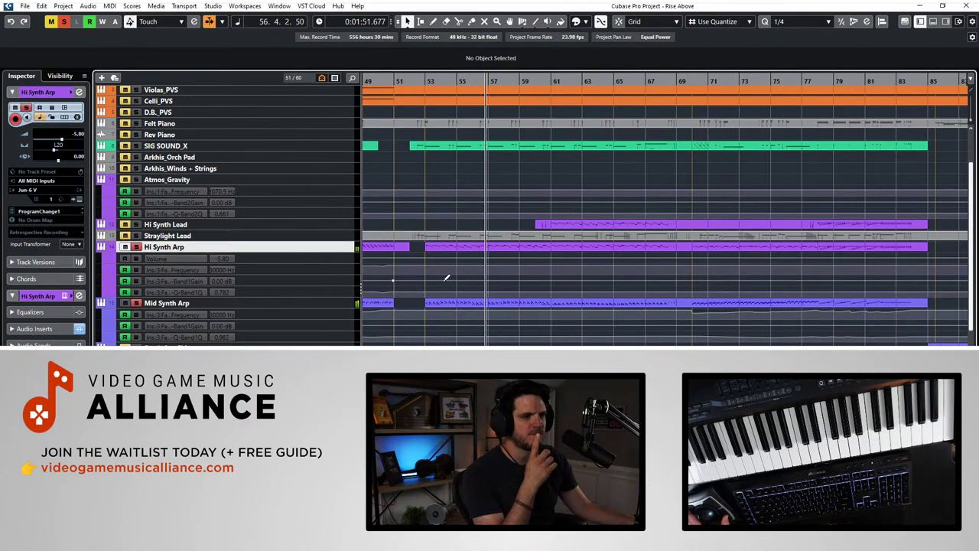
# Step: Add Hi Strings sh_MA4 and Hi Synth Lead to the soloed tracks during playback and select Hi Synth Lead
pyautogui.scroll(-5, 454, 295)
pyautogui.scroll(-1, 455, 297)
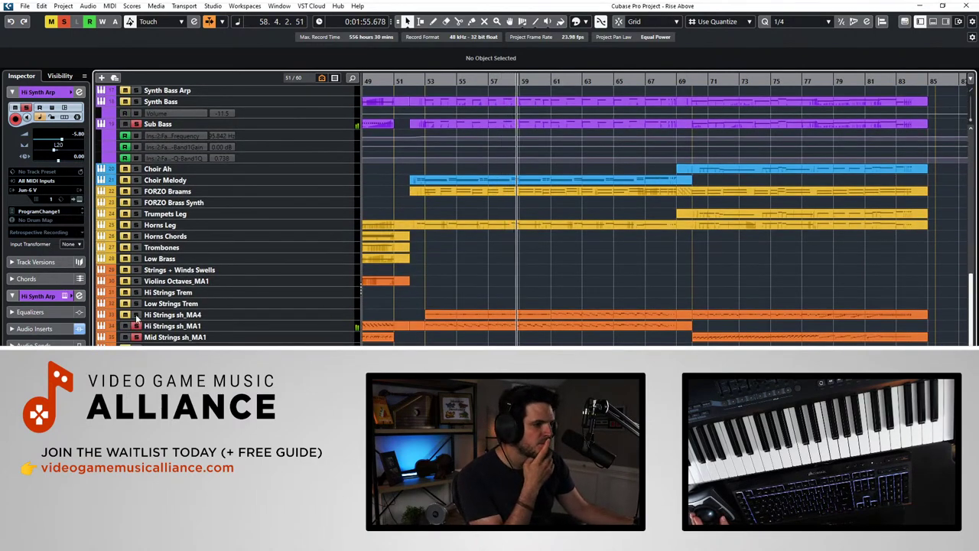
pyautogui.scroll(4, 430, 283)
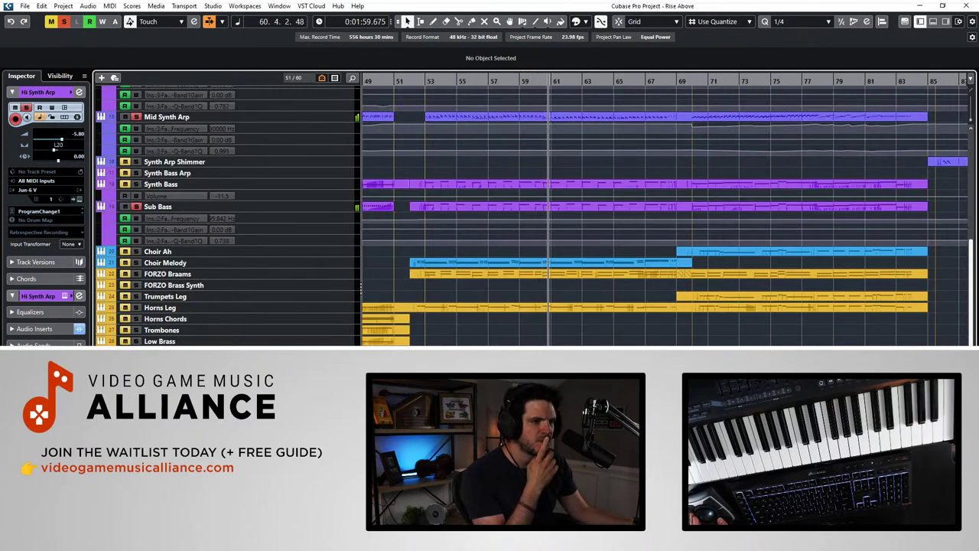
pyautogui.scroll(3, 536, 214)
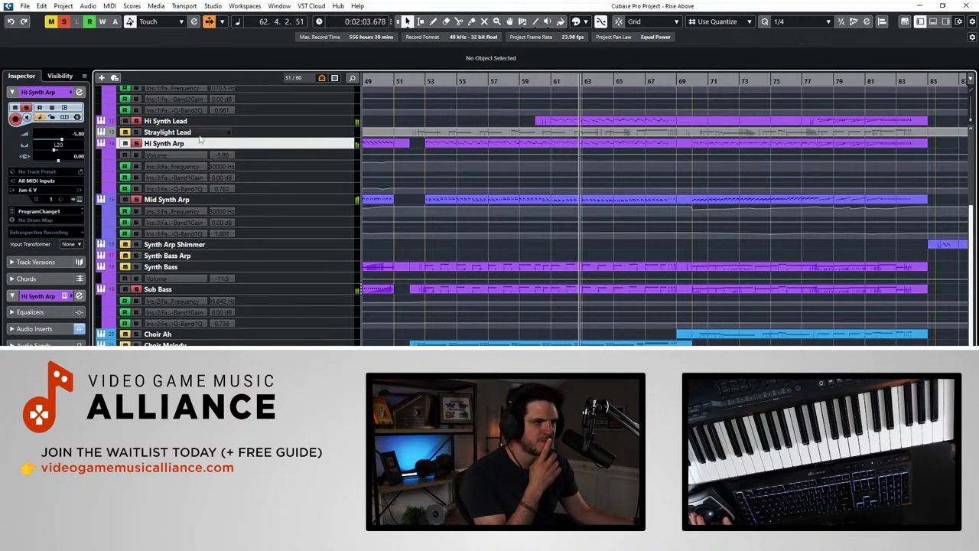
pyautogui.click(326, 122)
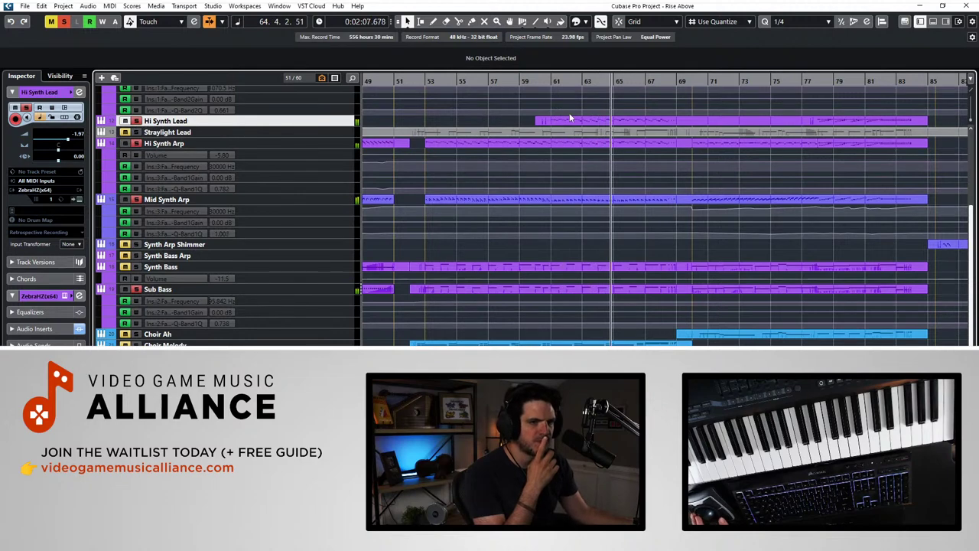
# Step: Add Synth Bass to the soloed tracks and audition the synth and string layers through bar 84
pyautogui.scroll(-5, 552, 141)
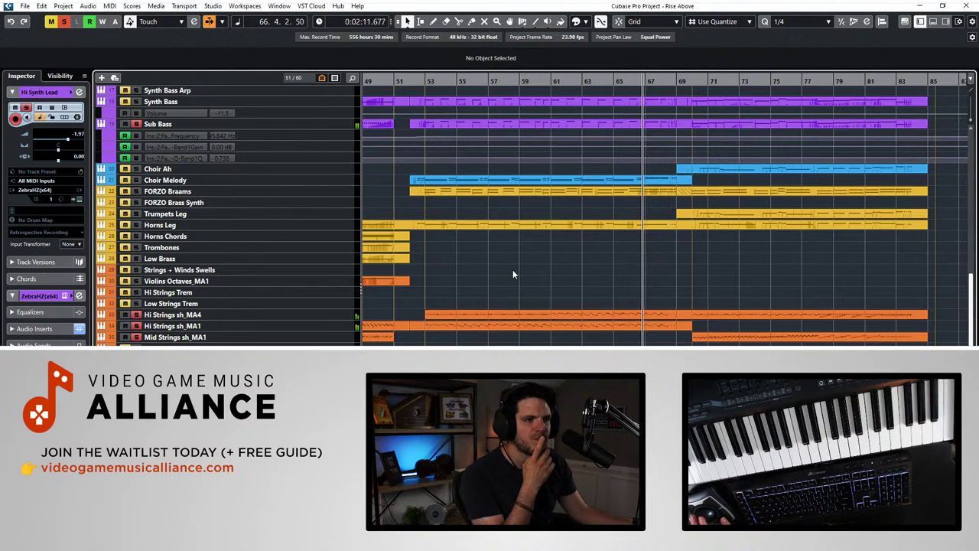
pyautogui.scroll(2, 513, 270)
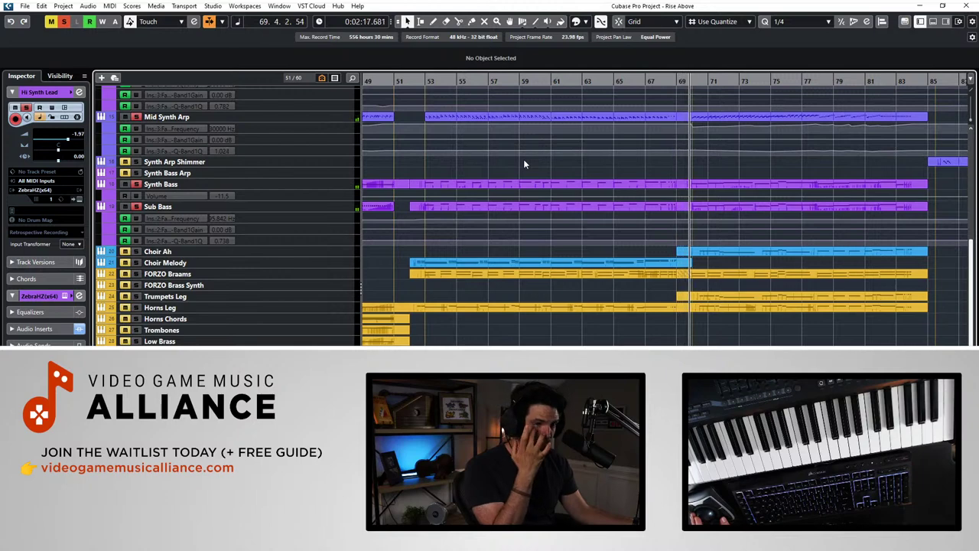
pyautogui.scroll(-2, 696, 299)
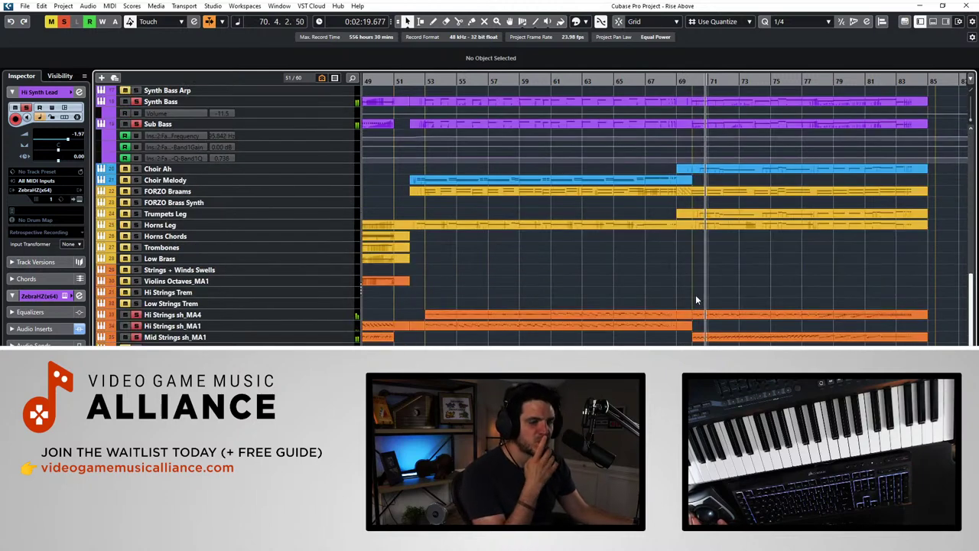
pyautogui.hscroll(3, 675, 296)
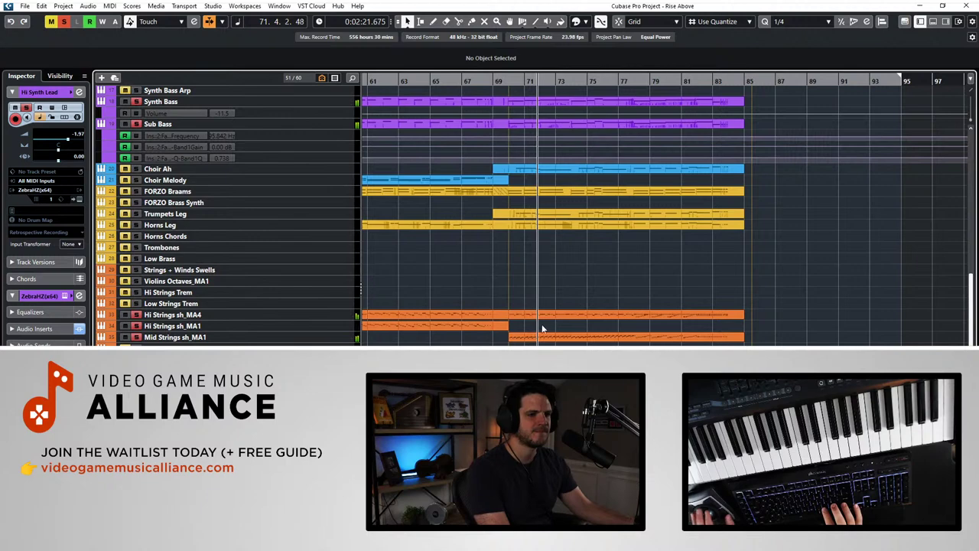
pyautogui.scroll(6, 545, 314)
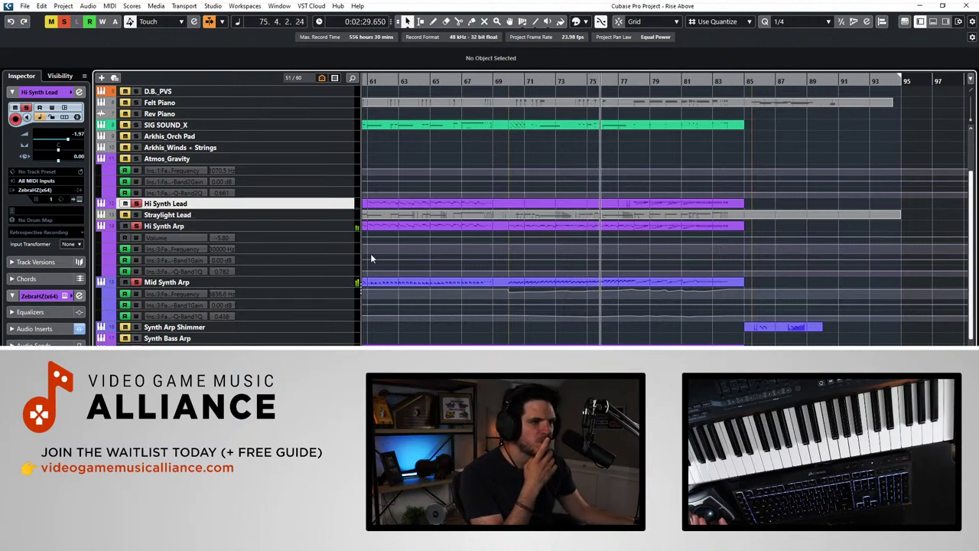
pyautogui.scroll(-5, 549, 287)
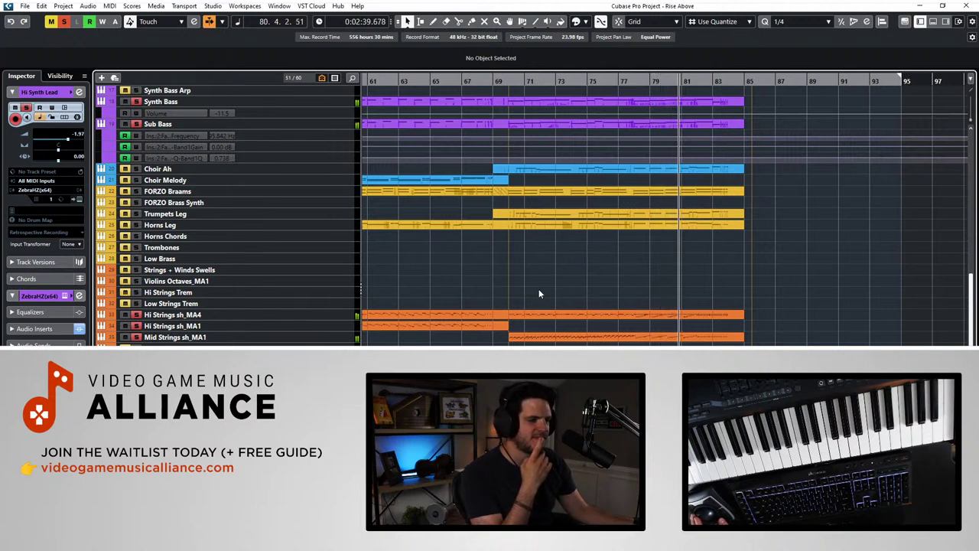
pyautogui.hscroll(2, 557, 286)
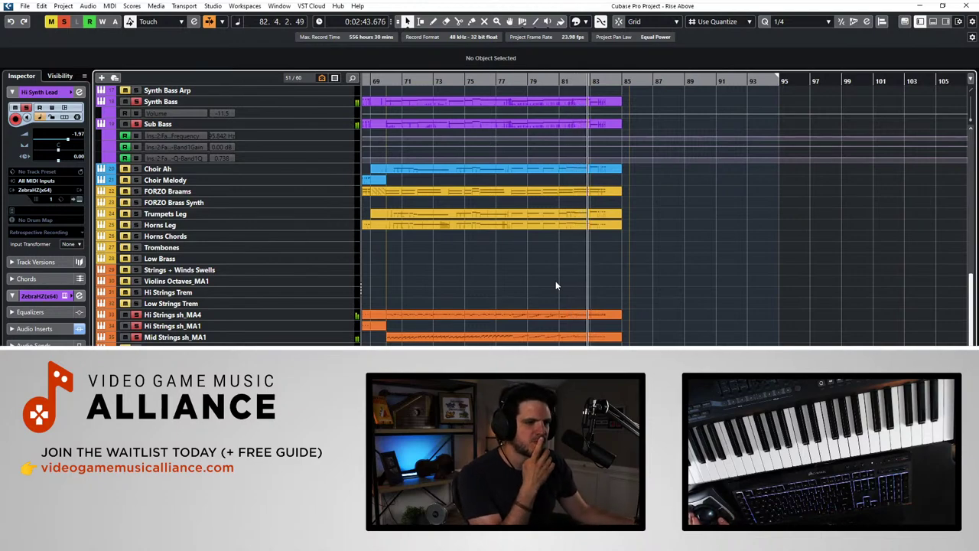
pyautogui.scroll(6, 556, 286)
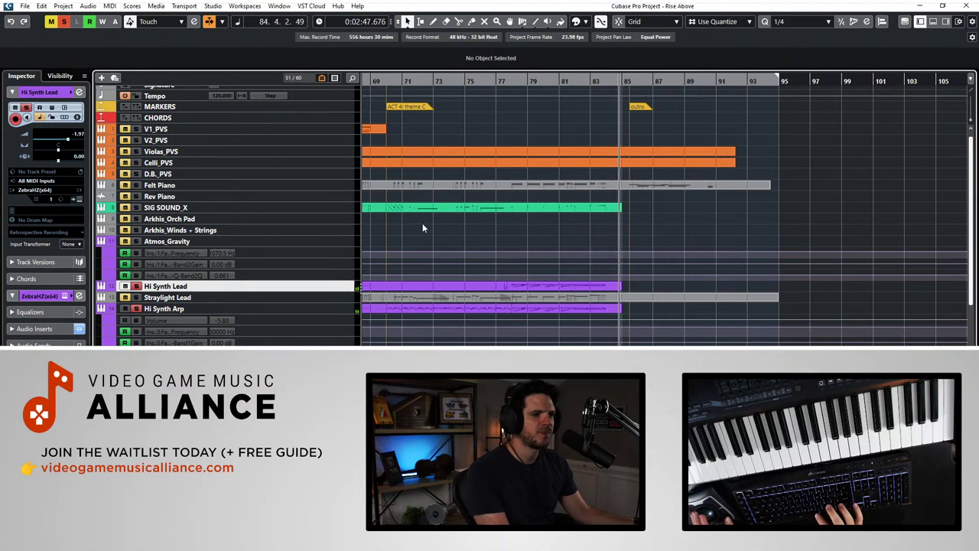
# Step: Stop playback, move the playhead back to bar 71 and add SIG SOUND_X to the soloed tracks
pyautogui.press('space')
pyautogui.press('KP_Subtract')
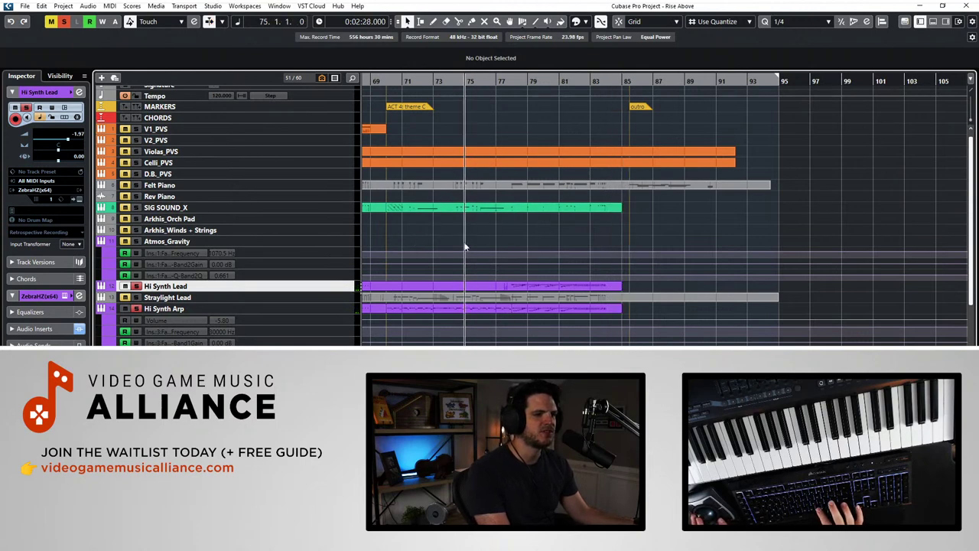
pyautogui.press('KP_Add')
pyautogui.press('KP_Add')
pyautogui.press('KP_Add')
pyautogui.press('KP_Subtract')
pyautogui.press('KP_Subtract')
pyautogui.press('KP_Subtract')
pyautogui.press('KP_Subtract')
pyautogui.press('KP_Subtract')
pyautogui.press('KP_Subtract')
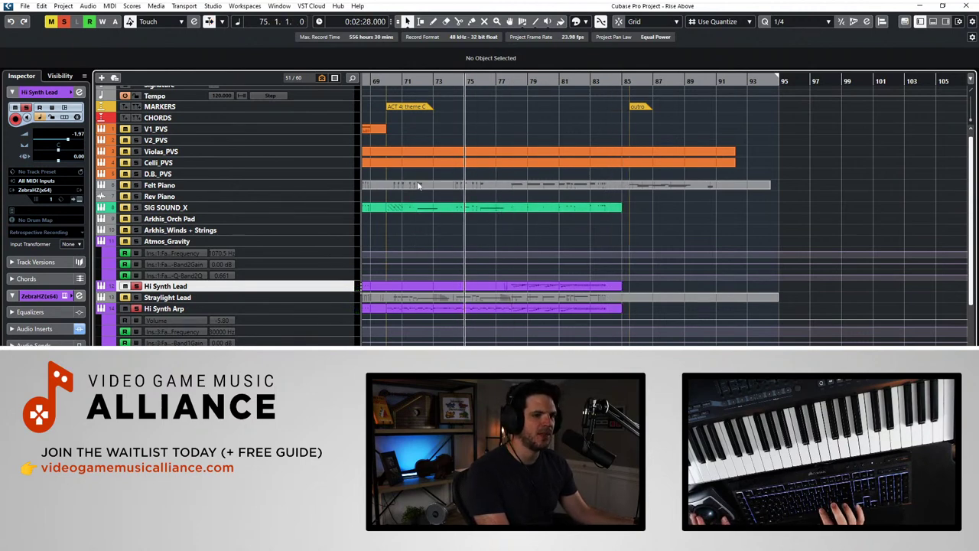
pyautogui.press('KP_Subtract')
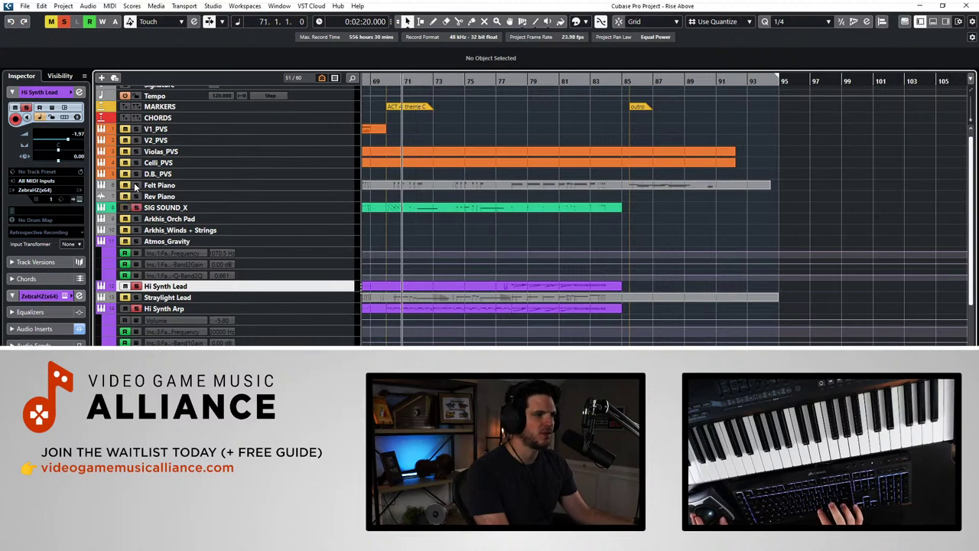
# Step: Solo Felt Piano as well and start playback from bar 70
pyautogui.click(136, 185)
pyautogui.press('KP_Subtract')
pyautogui.press('KP_Add')
pyautogui.press('KP_Subtract')
pyautogui.press('space')
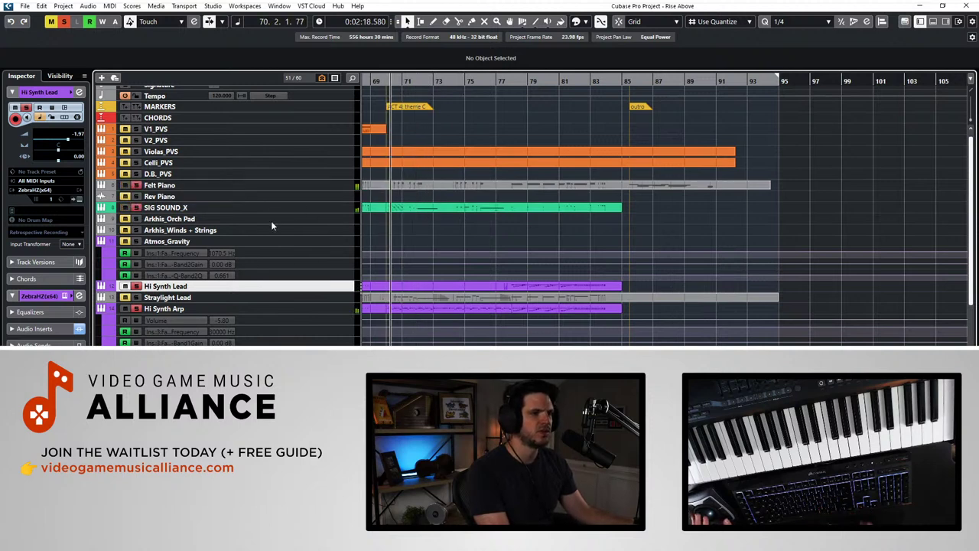
# Step: Add Choir Ah, FORZO Braams, Trumpets Leg and Horns Leg to the soloed tracks and audition the section to bar 84
pyautogui.scroll(-5, 353, 226)
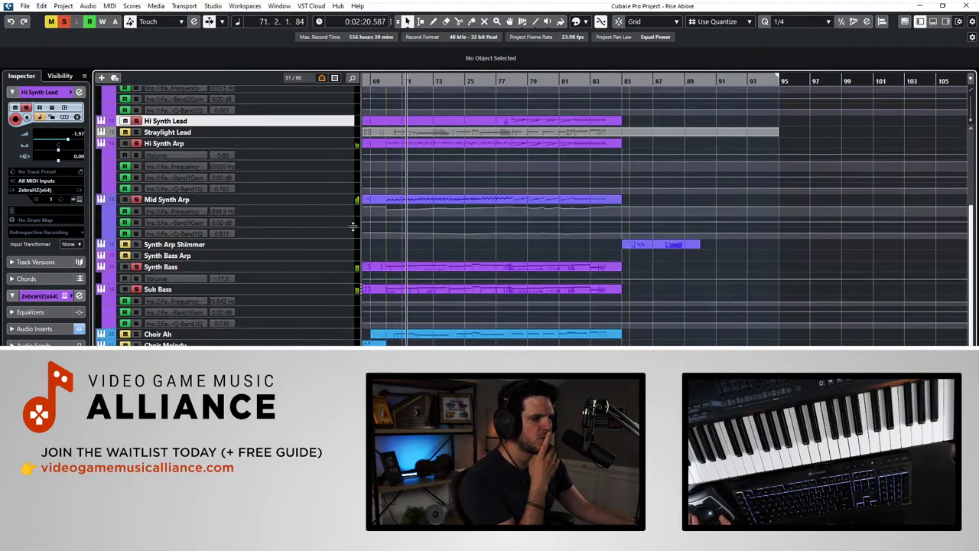
pyautogui.scroll(-3, 277, 231)
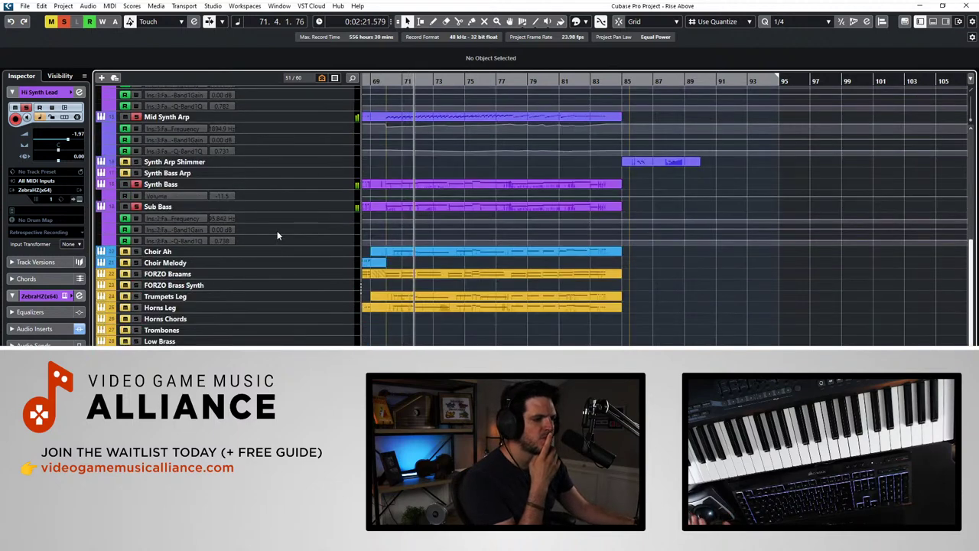
pyautogui.click(137, 274)
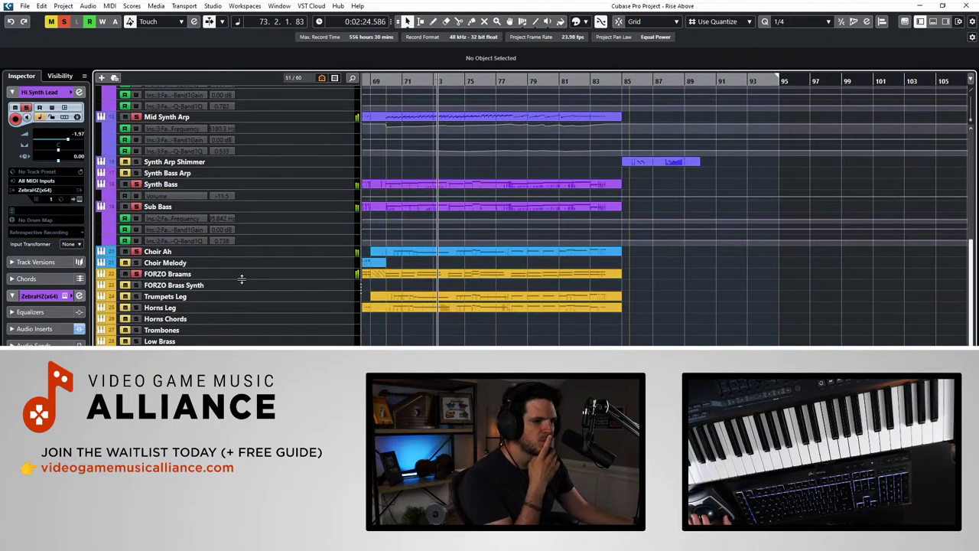
pyautogui.click(136, 308)
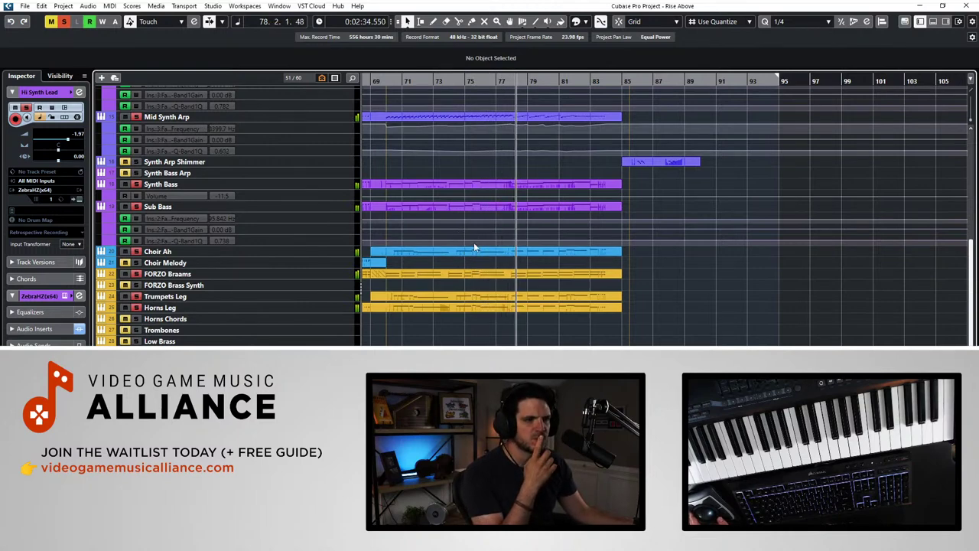
pyautogui.scroll(5, 474, 242)
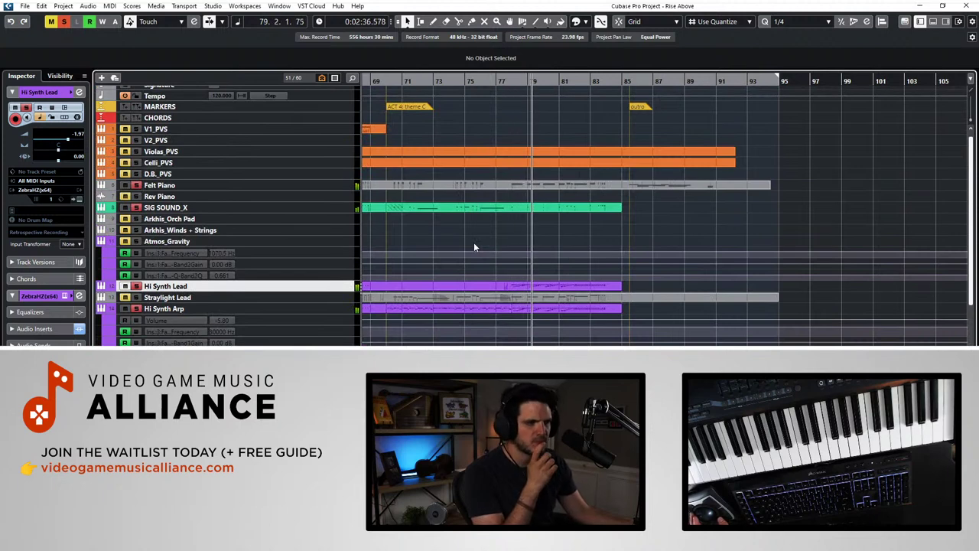
pyautogui.scroll(1, 473, 247)
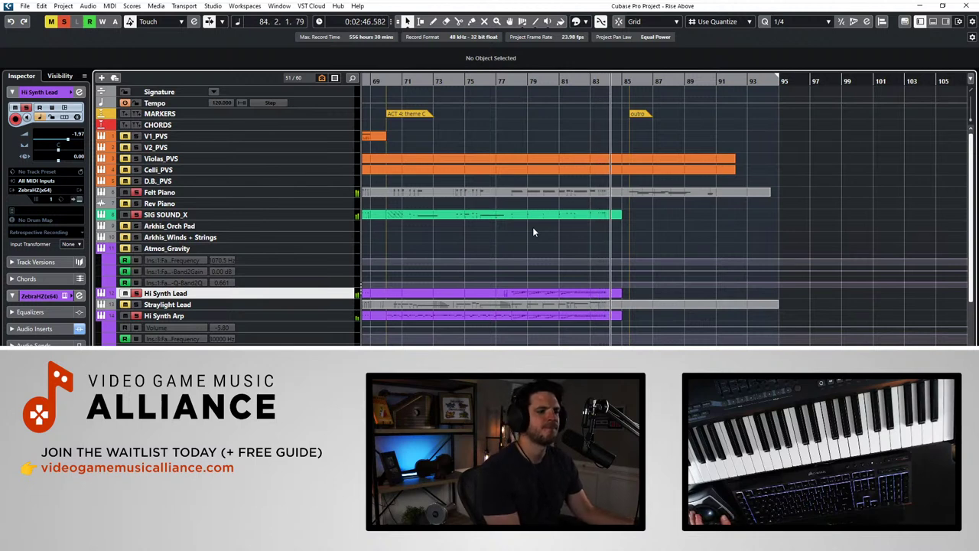
# Step: Clear all track solos and play the full arrangement from bar 68 into ACT 4
pyautogui.click(63, 21)
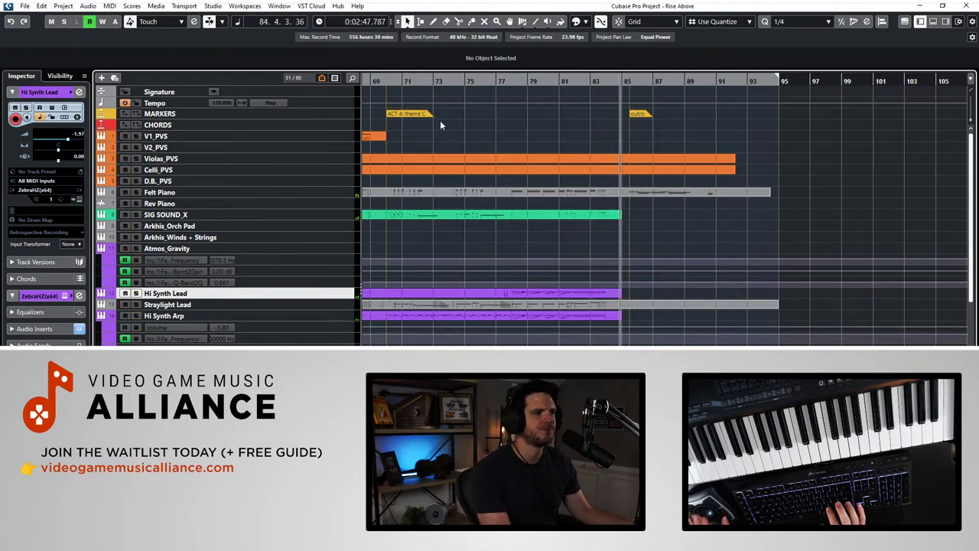
pyautogui.hscroll(-2, 440, 124)
pyautogui.click(477, 80)
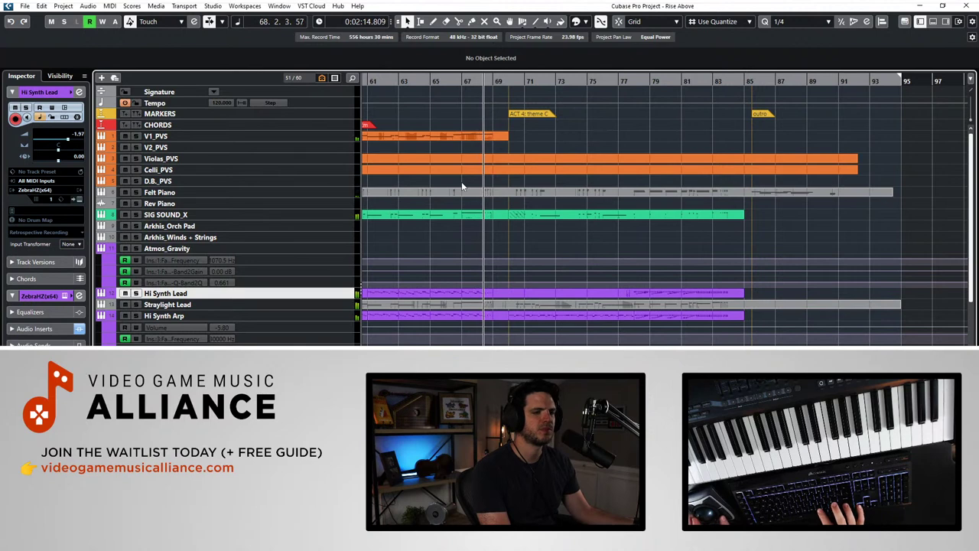
pyautogui.hscroll(-2, 463, 188)
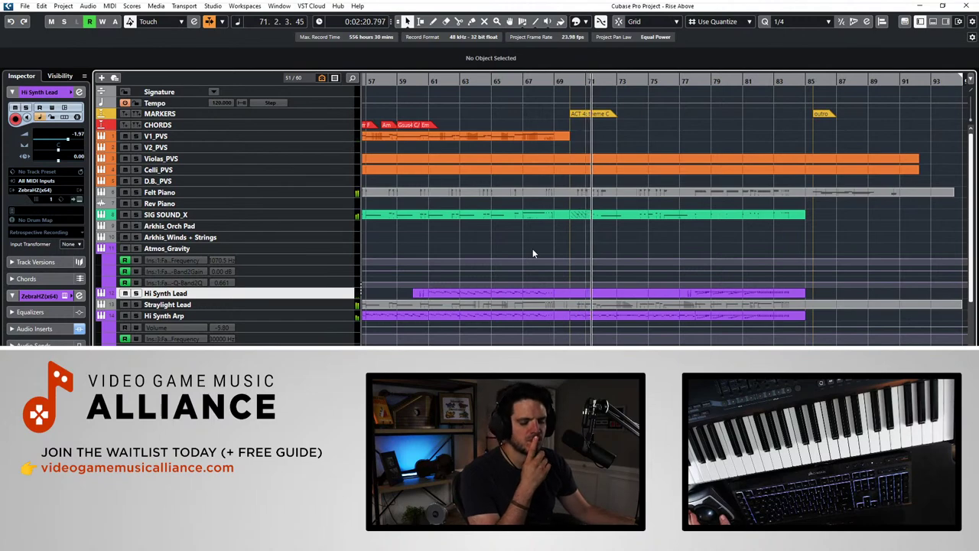
# Step: Review the lower tracks of the full mix during playback and move the track selection through MA Snares to Big Hit
pyautogui.scroll(-8, 534, 254)
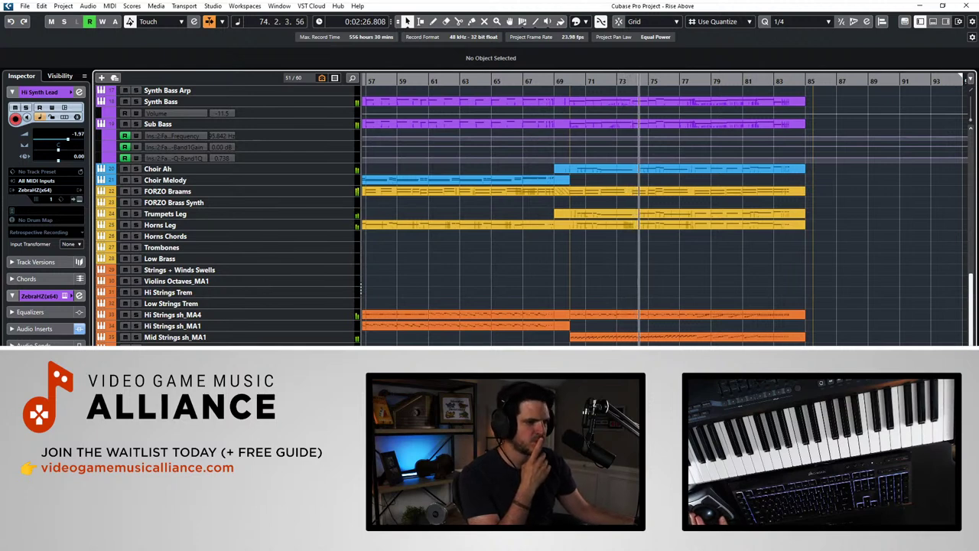
pyautogui.press('Up')
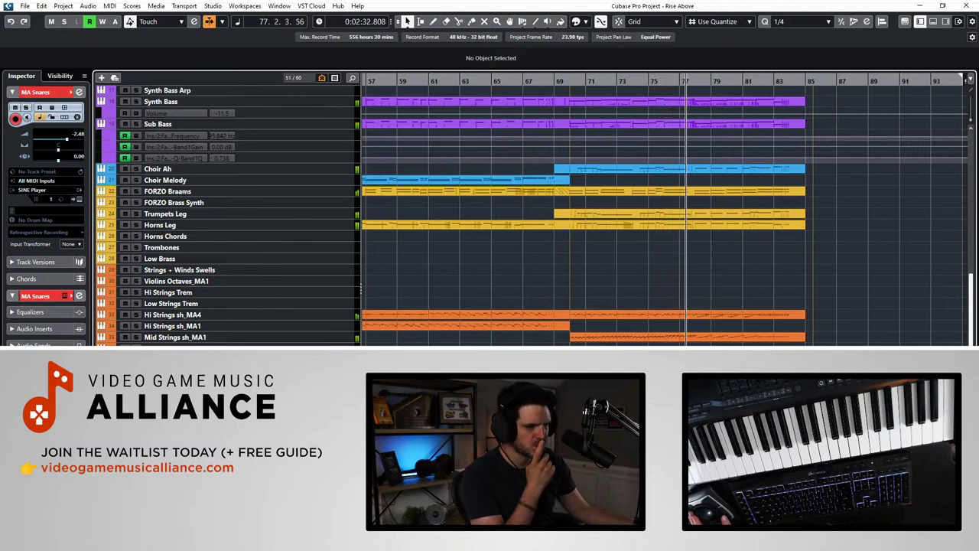
pyautogui.press('Up')
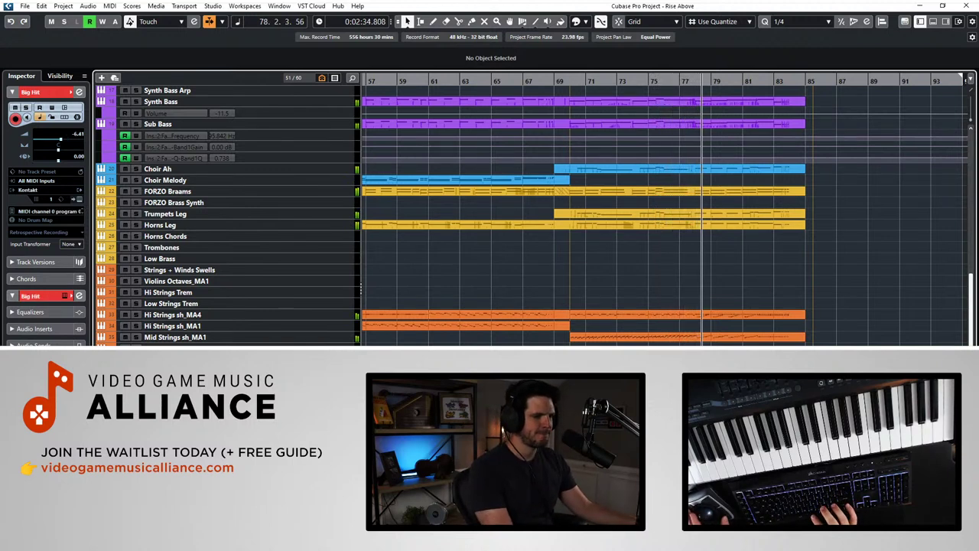
# Step: Stop playback and examine the Violent Act 28 sound in the Big Hit track's TX3 Hit Impacts instrument
pyautogui.press('space')
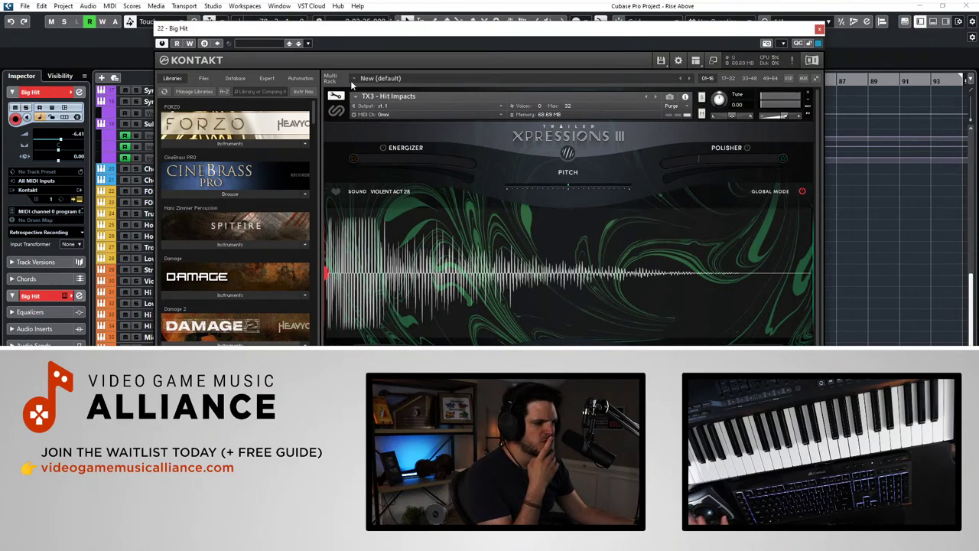
pyautogui.moveTo(356, 37); pyautogui.dragTo(319, 30)
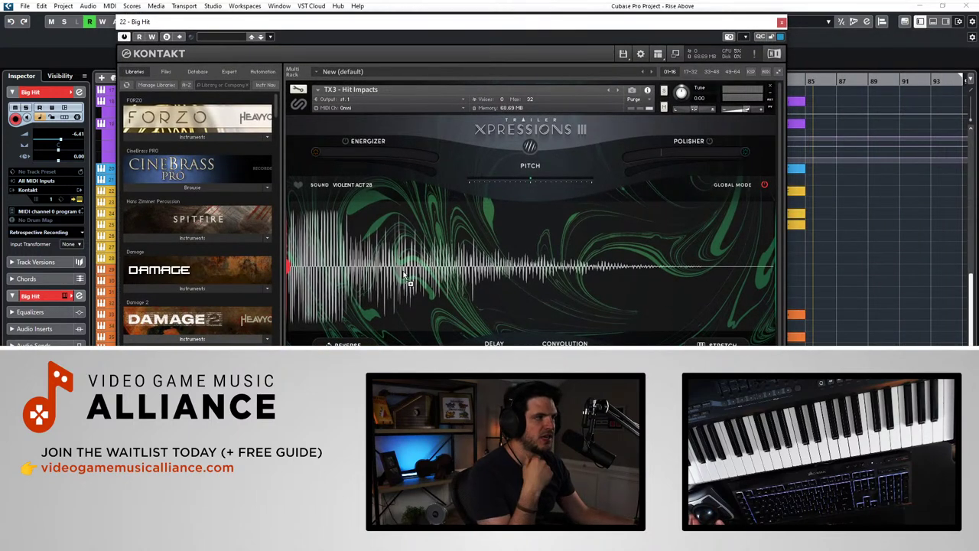
pyautogui.moveTo(492, 161); pyautogui.dragTo(493, 162)
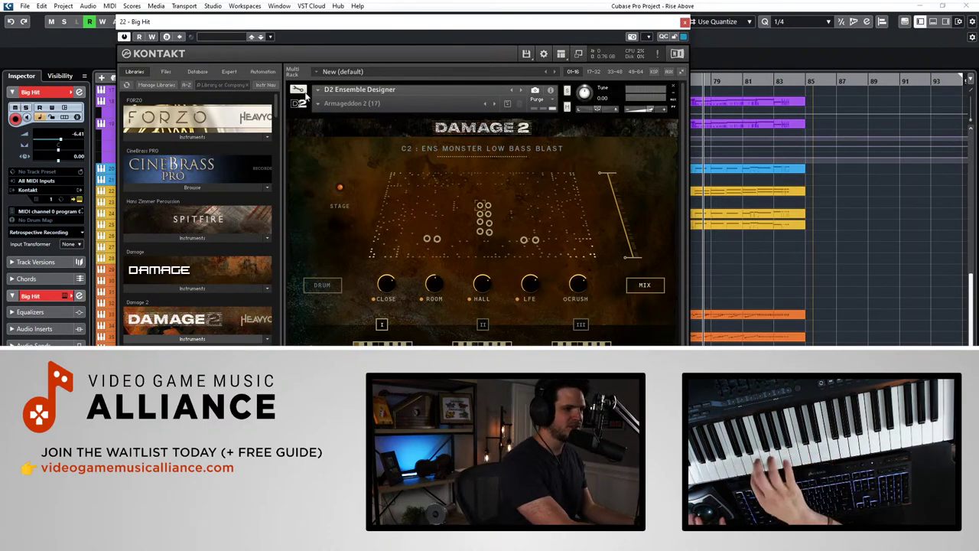
# Step: Audition the Monster Low Bass Blast, mid toms and low toms in the D2 Ensemble Designer's Armageddon 2 kit, and close the instrument
pyautogui.moveTo(350, 31); pyautogui.dragTo(534, 57)
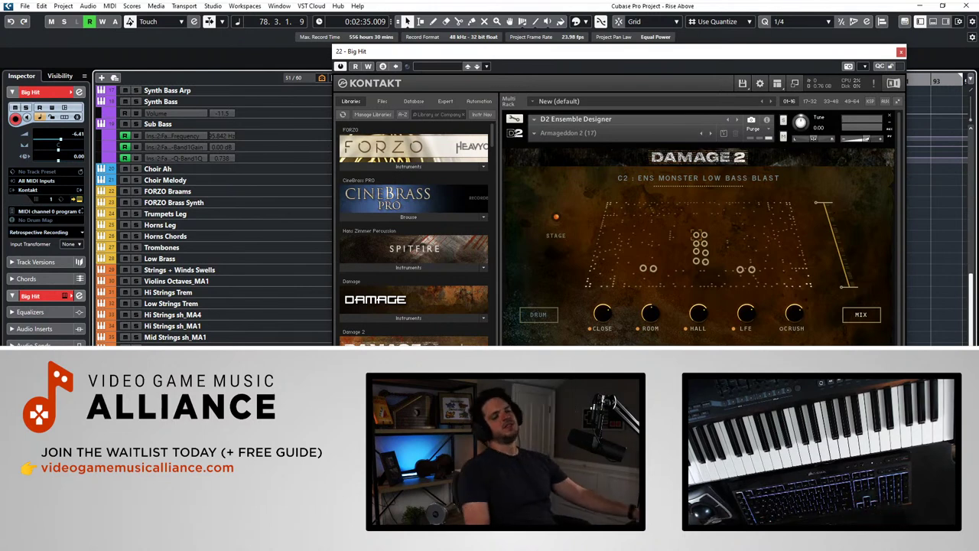
pyautogui.press('Down')
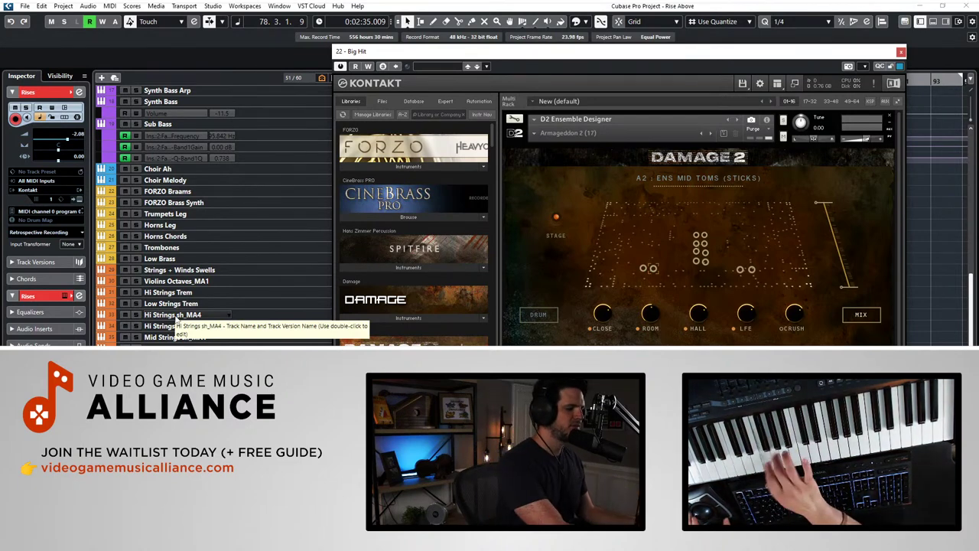
pyautogui.moveTo(558, 56); pyautogui.dragTo(507, 97)
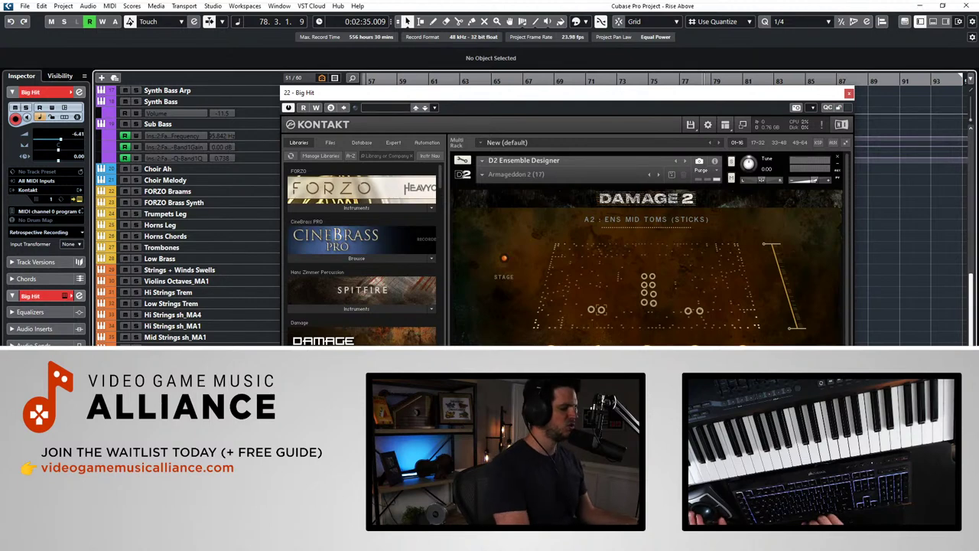
pyautogui.hotkey('shift', 'Delete')
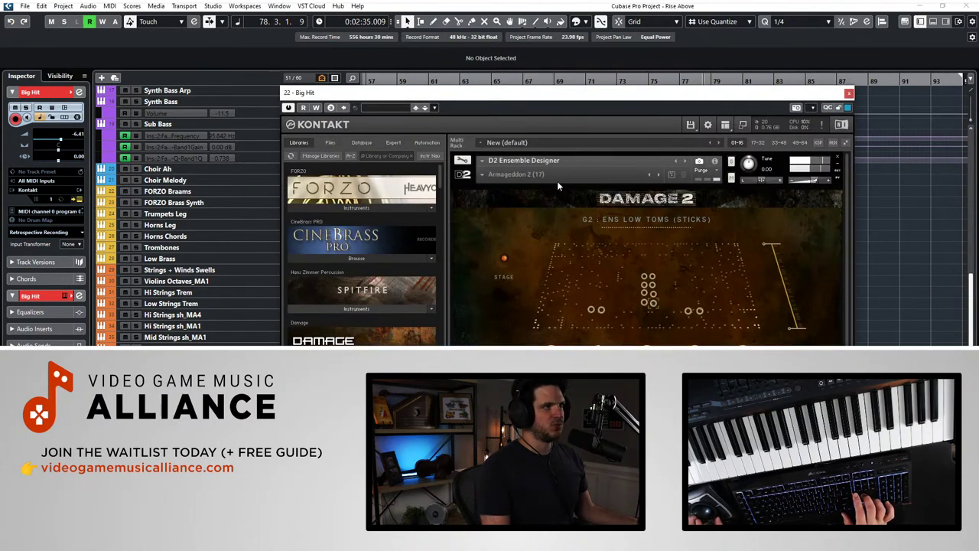
pyautogui.moveTo(556, 93); pyautogui.dragTo(367, 47)
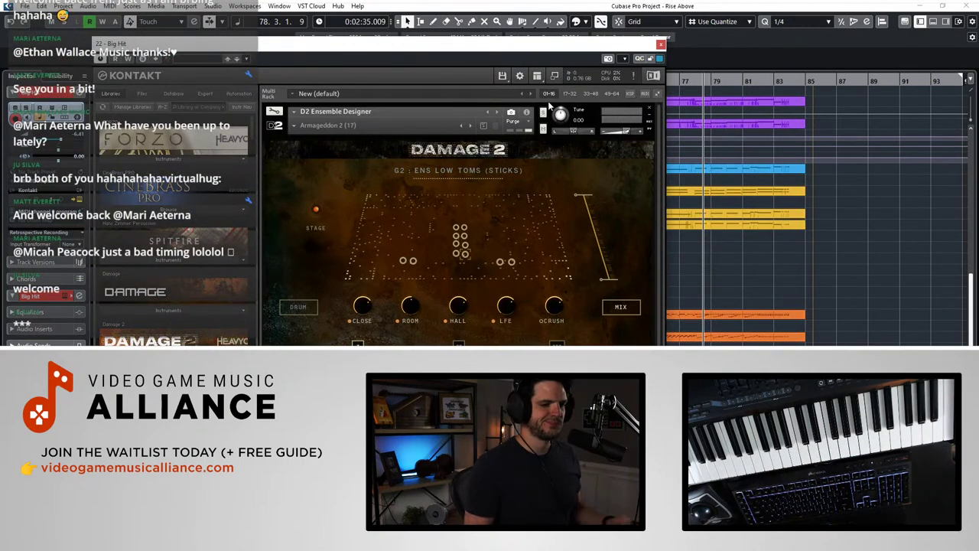
pyautogui.moveTo(466, 48); pyautogui.dragTo(443, 22)
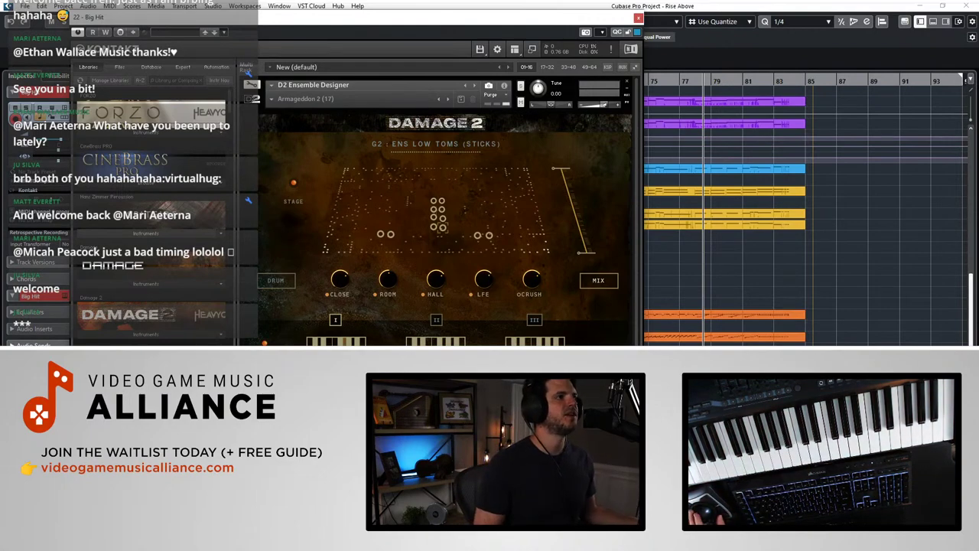
pyautogui.hotkey('ctrl', 'w')
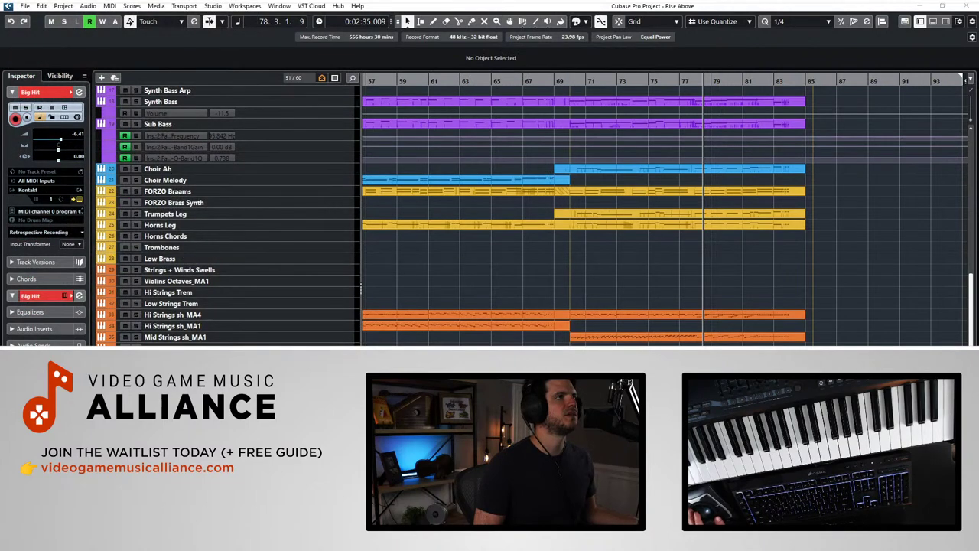
# Step: Reopen the Big Hit track's instrument, audition the ensemble snares in kit section II and close it
pyautogui.press('e')
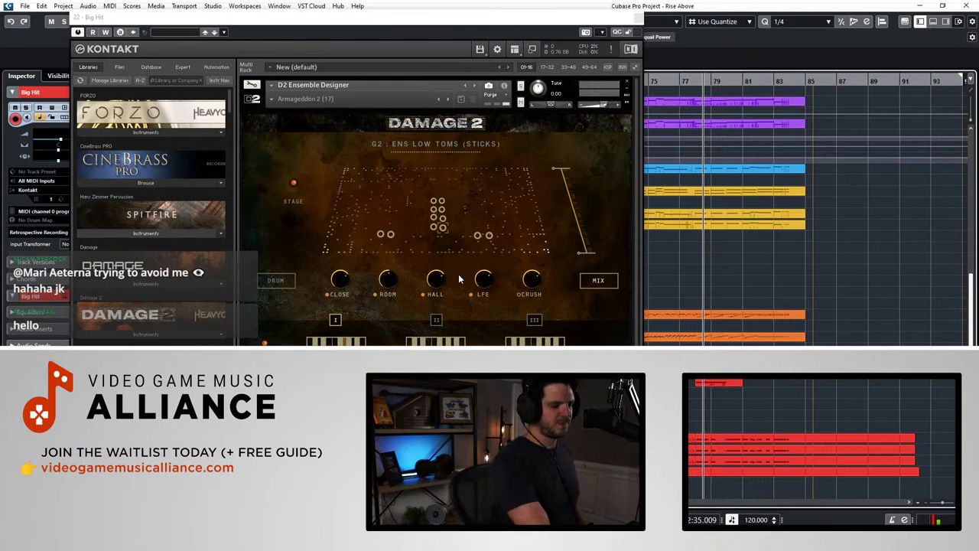
pyautogui.click(440, 341)
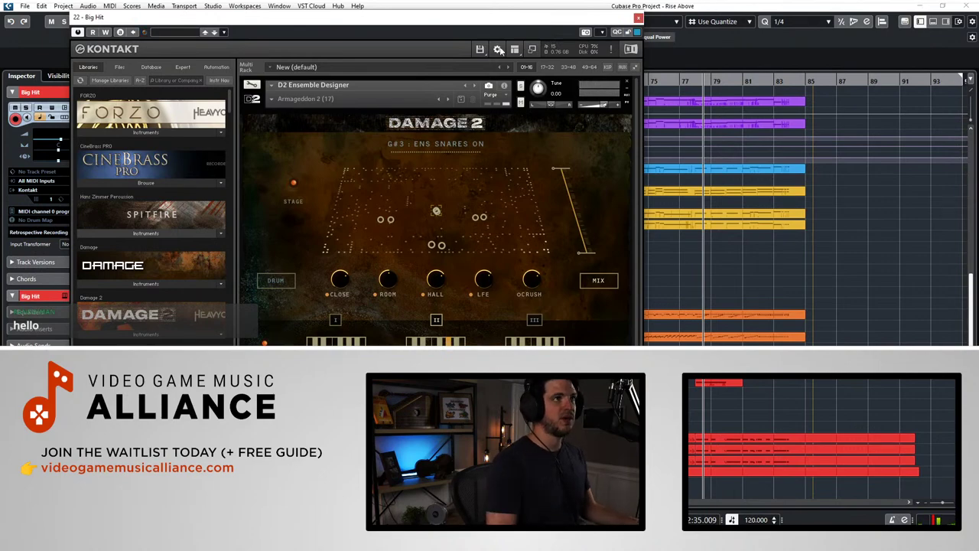
pyautogui.hotkey('ctrl', 'w')
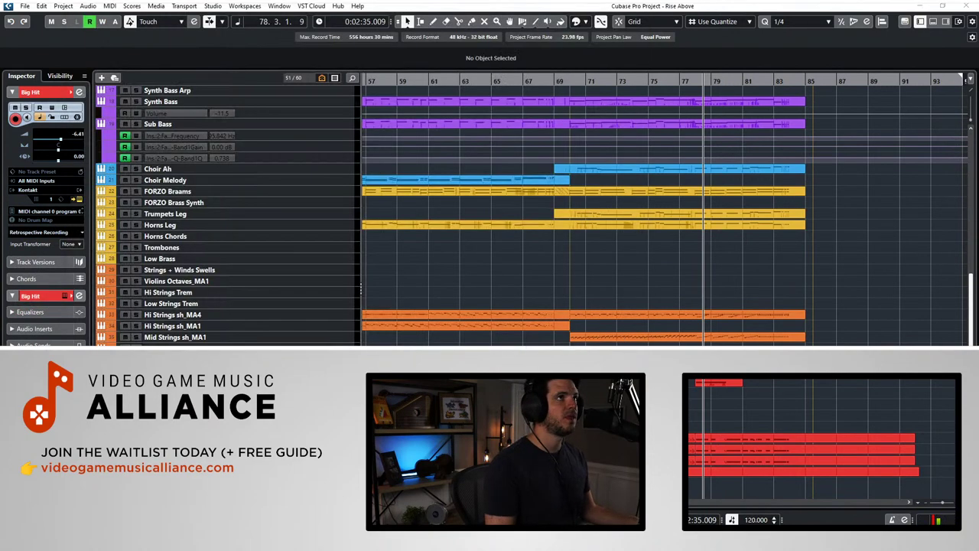
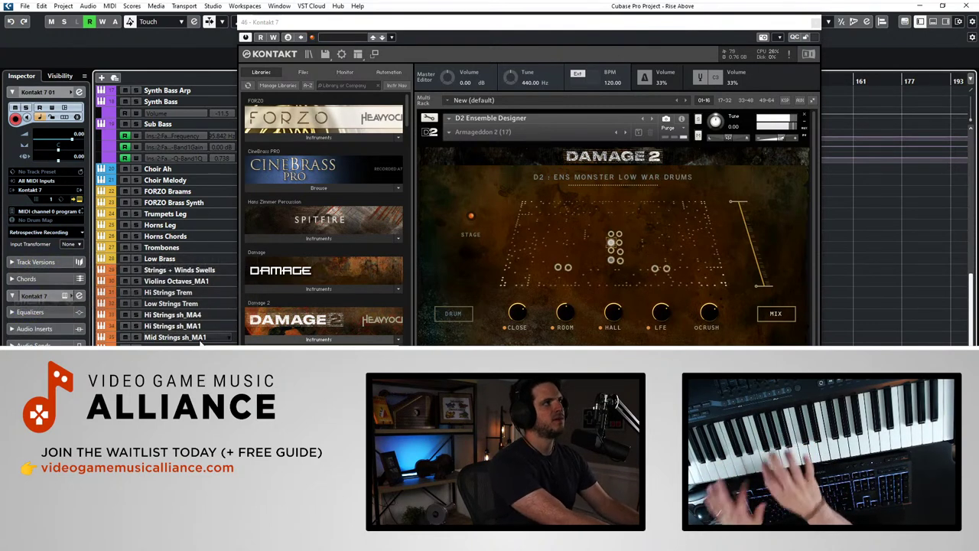
# Step: Return to the project start, rename the new Kontakt 7 track to SNARES and delete the MA Snares track
pyautogui.moveTo(426, 23); pyautogui.dragTo(0, 101)
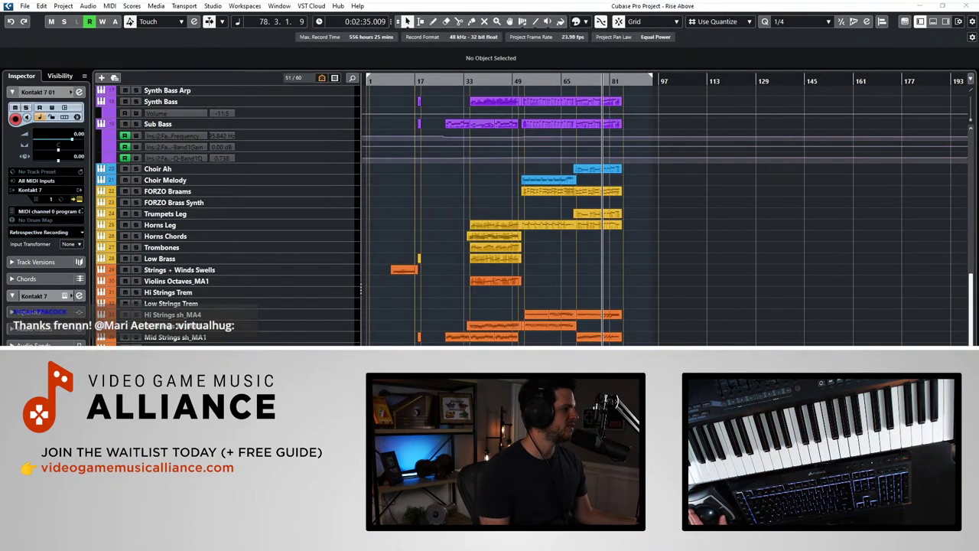
pyautogui.press('Home')
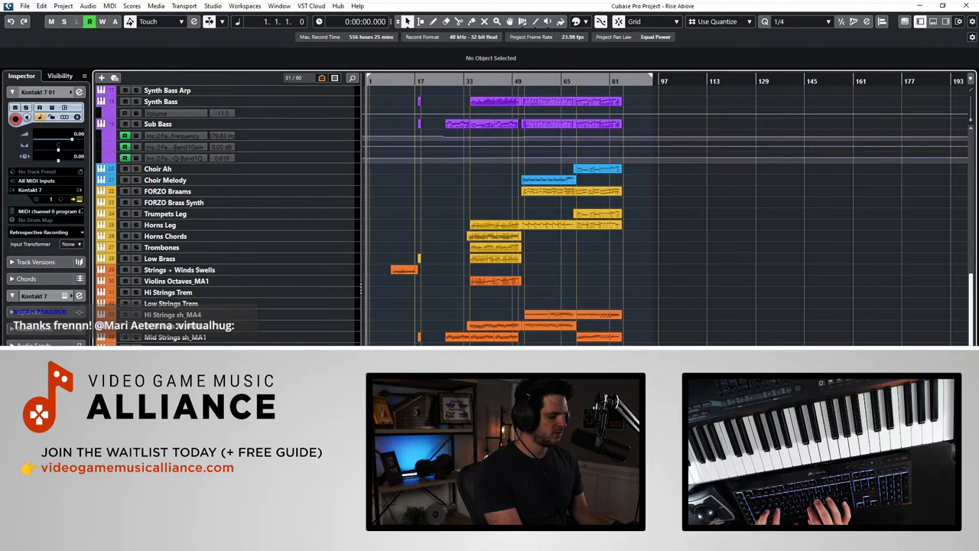
pyautogui.press('Down')
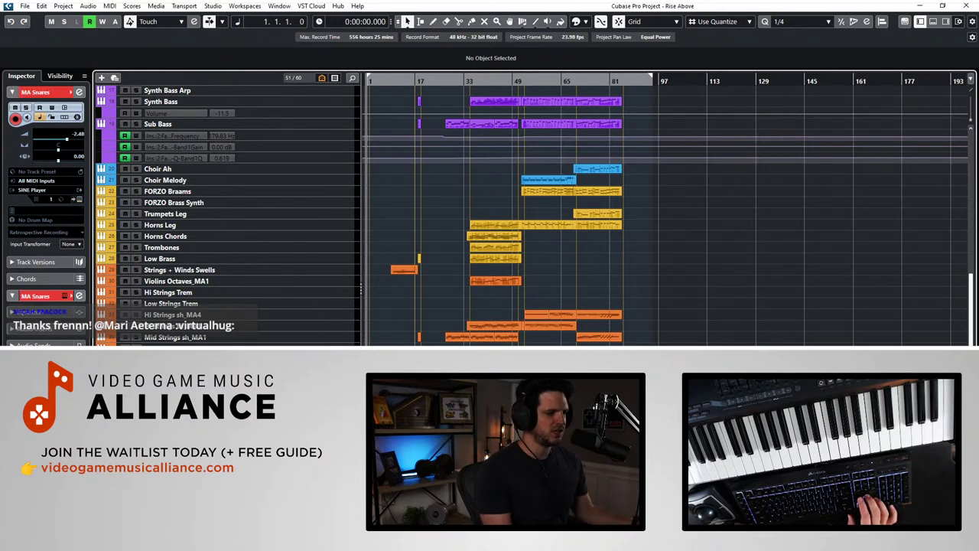
pyautogui.press('Delete')
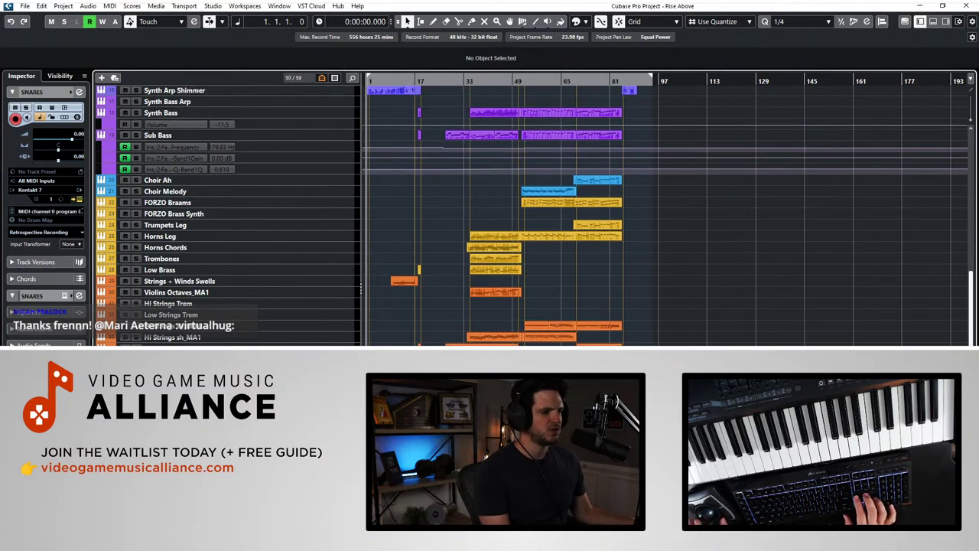
# Step: Play the arrangement through bar 85 with auto-scroll on while rehearsing the snare part on the keyboard
pyautogui.moveTo(547, 85); pyautogui.dragTo(551, 88)
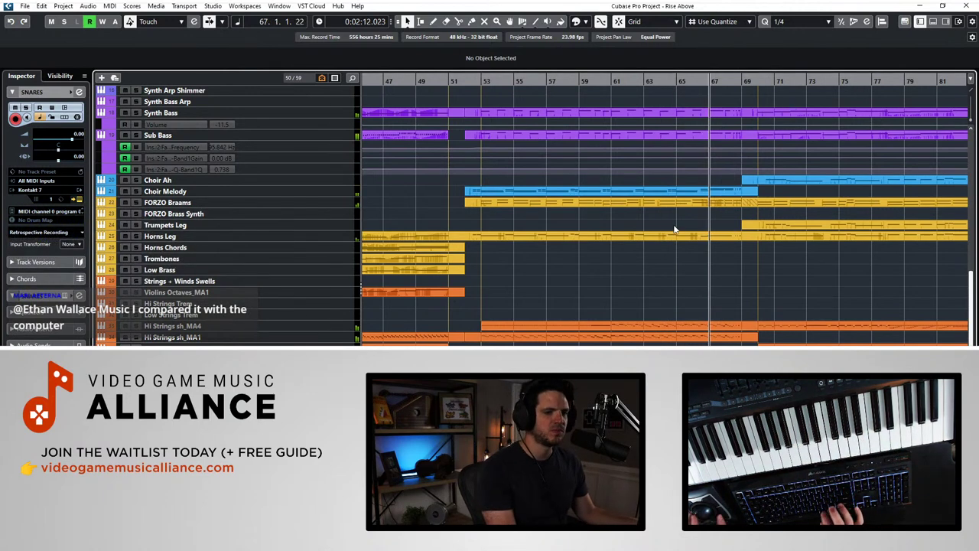
pyautogui.press('f')
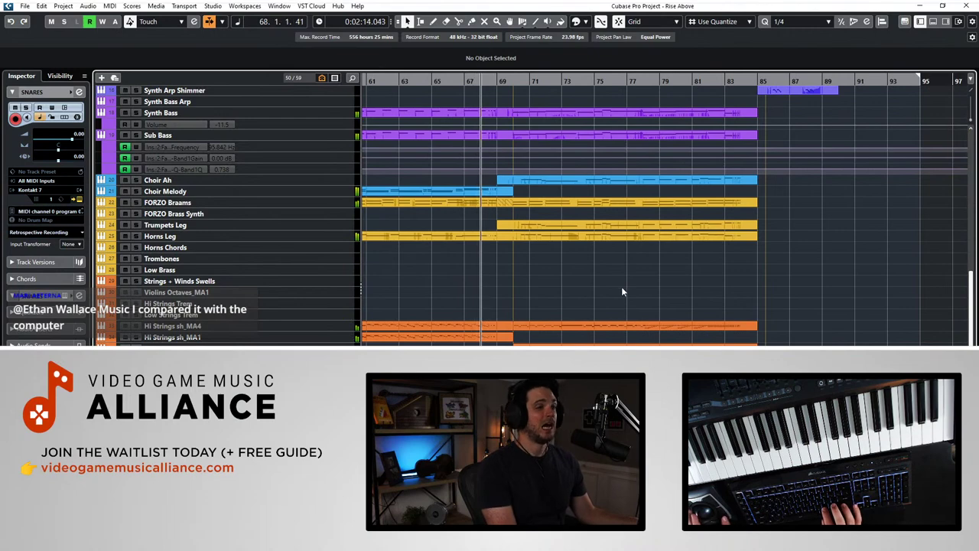
pyautogui.press('h')
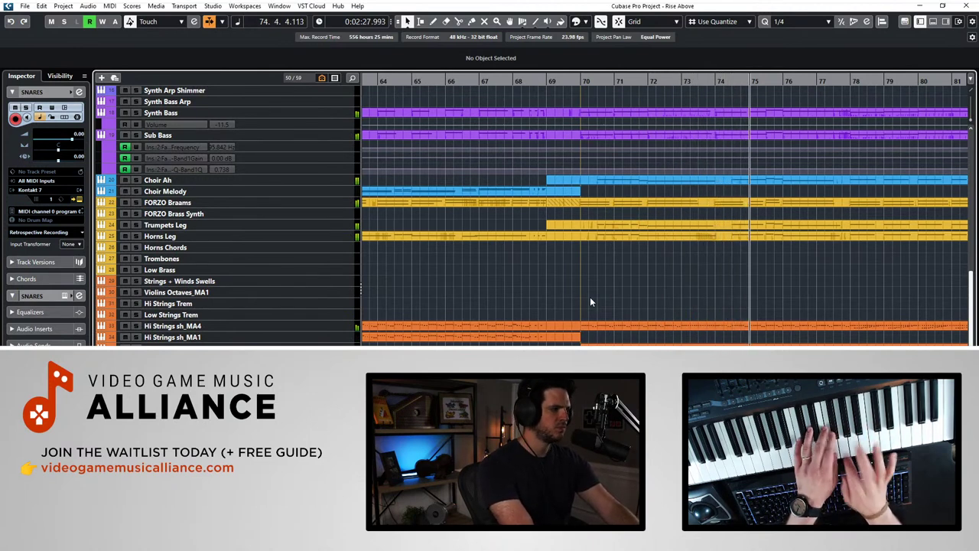
pyautogui.hscroll(3, 648, 328)
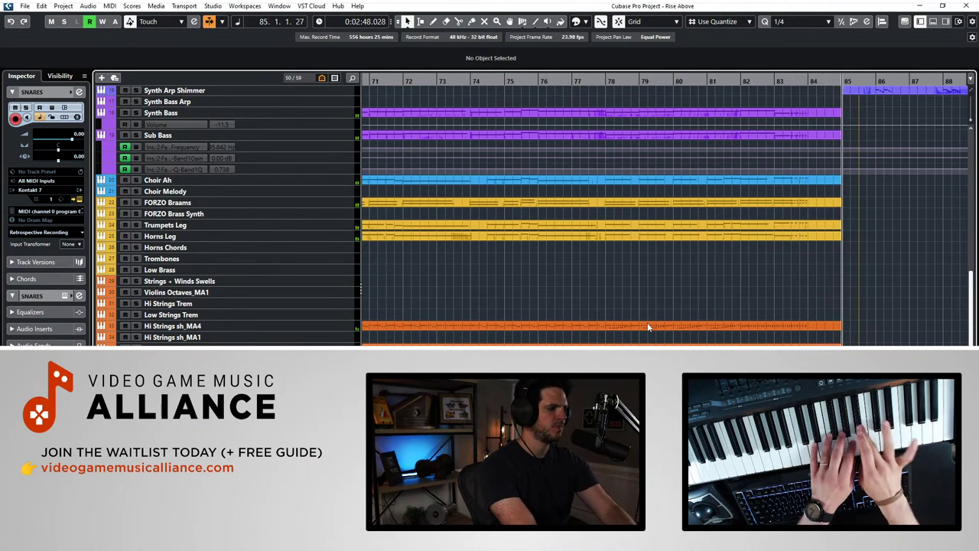
pyautogui.press('space')
pyautogui.press('space')
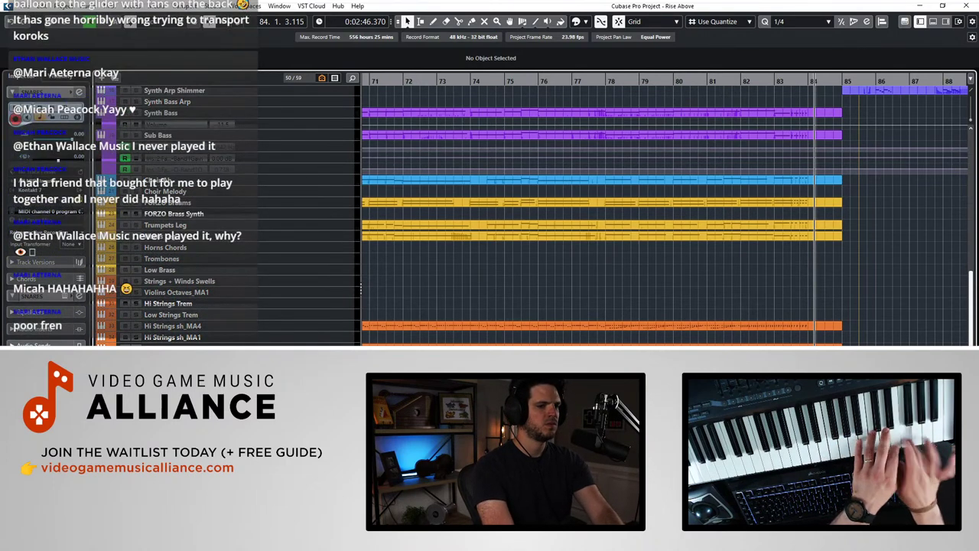
# Step: Move the playhead back to bar 79 and rehearse the snare part over the playback
pyautogui.press('KP_Subtract')
pyautogui.press('KP_Subtract')
pyautogui.press('KP_Subtract')
pyautogui.press('KP_Subtract')
pyautogui.press('KP_Subtract')
pyautogui.press('KP_Subtract')
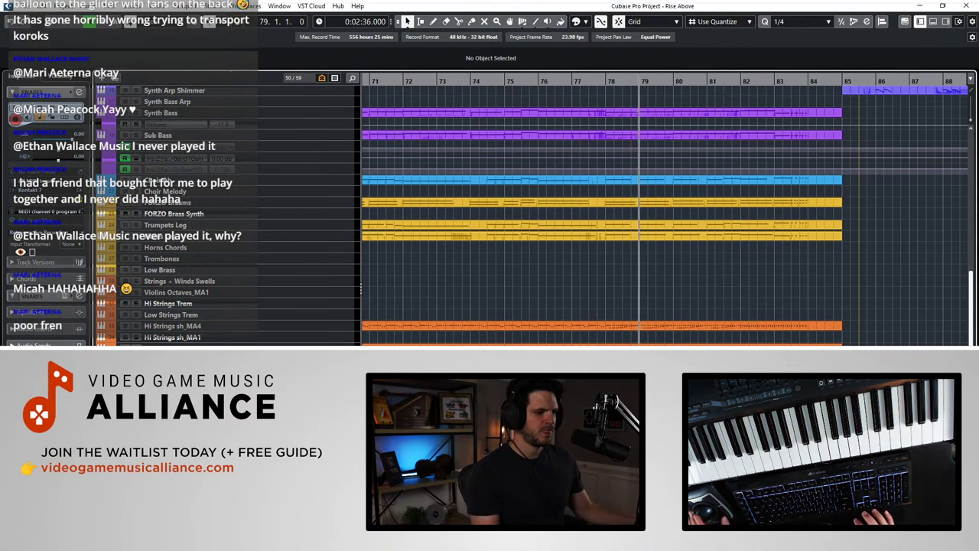
pyautogui.press('space')
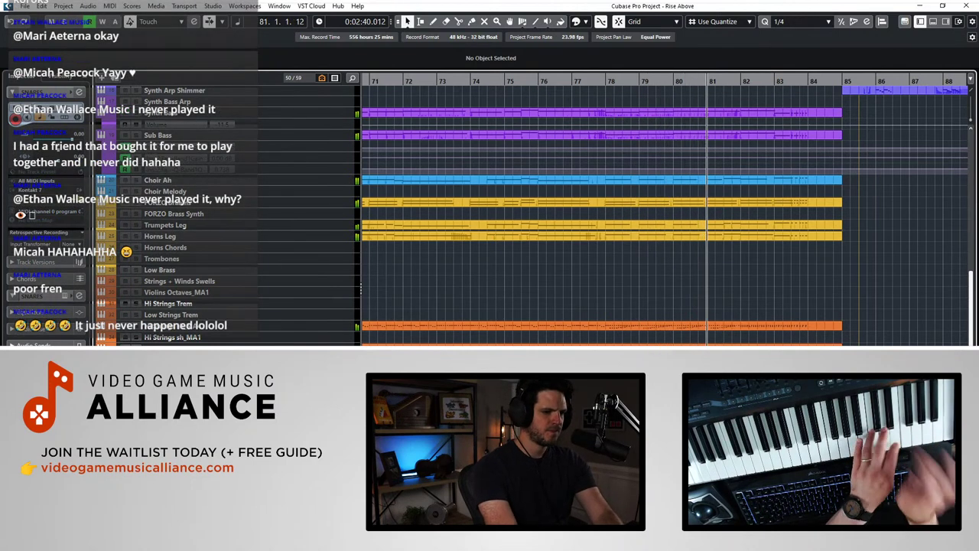
# Step: Go back to bar 78, play on to near bar 85 and capture the snare performance on the SNARES track
pyautogui.press('KP_Subtract')
pyautogui.press('KP_Subtract')
pyautogui.press('KP_Subtract')
pyautogui.press('KP_Subtract')
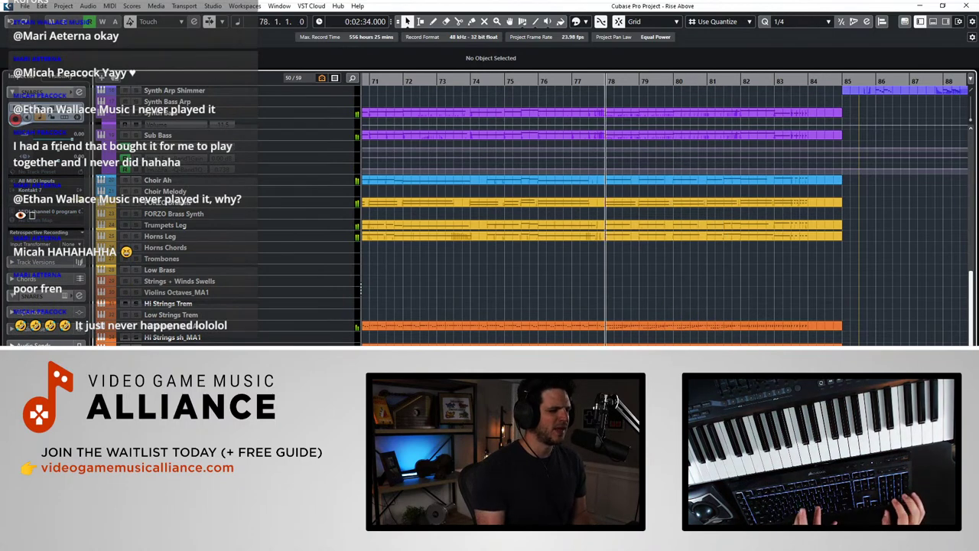
pyautogui.press('space')
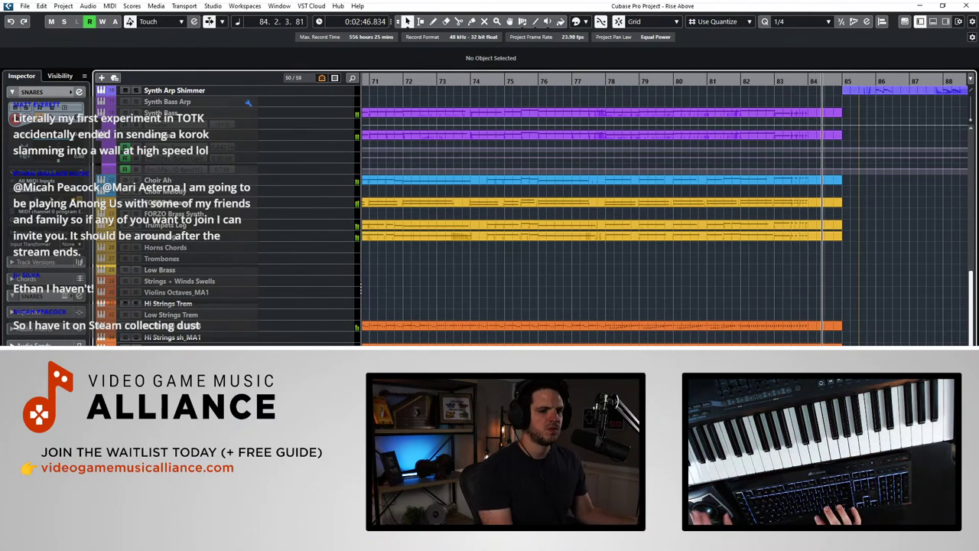
pyautogui.press('space')
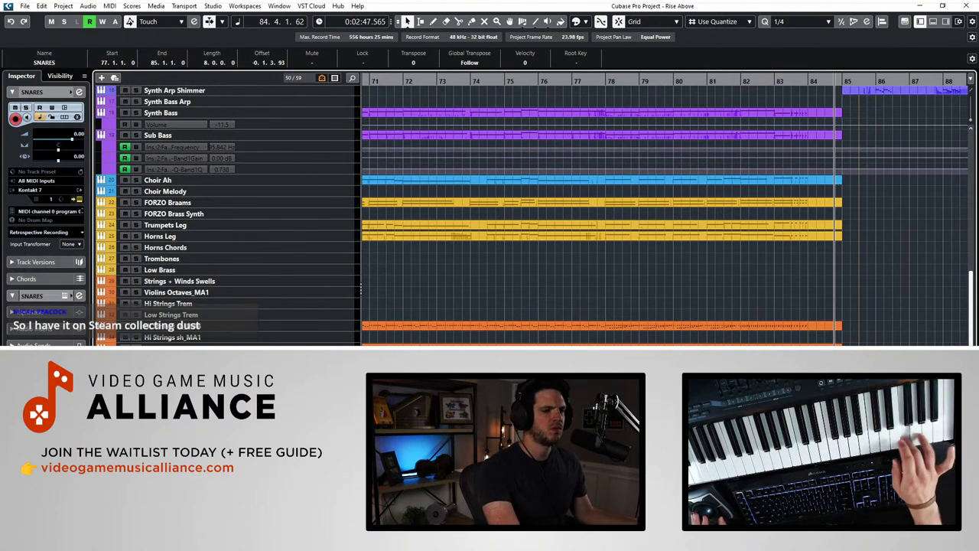
# Step: Open the SNARES part for editing, select its notes, set the quantize grid to 1/16 and close the editor
pyautogui.press('Return')
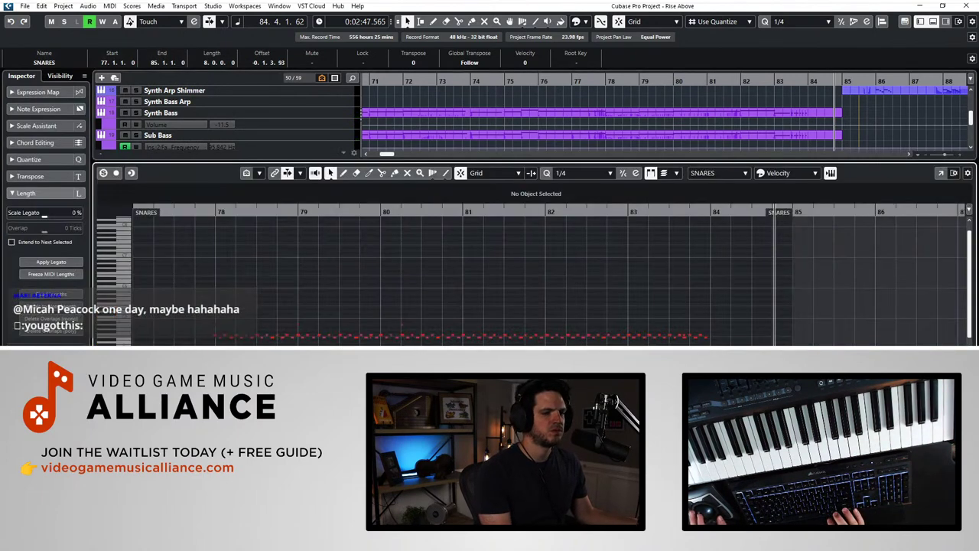
pyautogui.moveTo(791, 345); pyautogui.dragTo(171, 260)
pyautogui.click(572, 172)
pyautogui.click(583, 243)
pyautogui.press('Return')
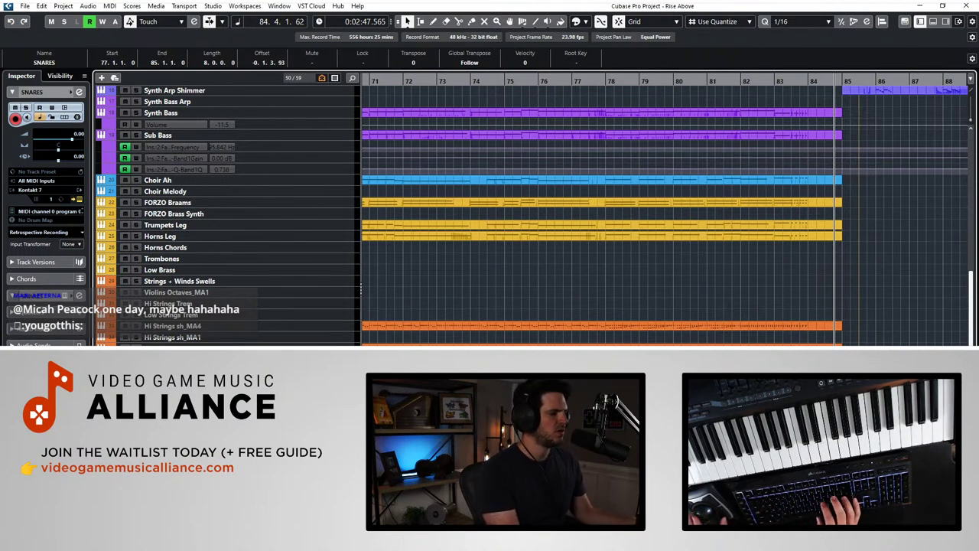
# Step: Add a Kontakt 7 instrument track and load the Snare patch from Hans Zimmer Percussion
pyautogui.press('t')
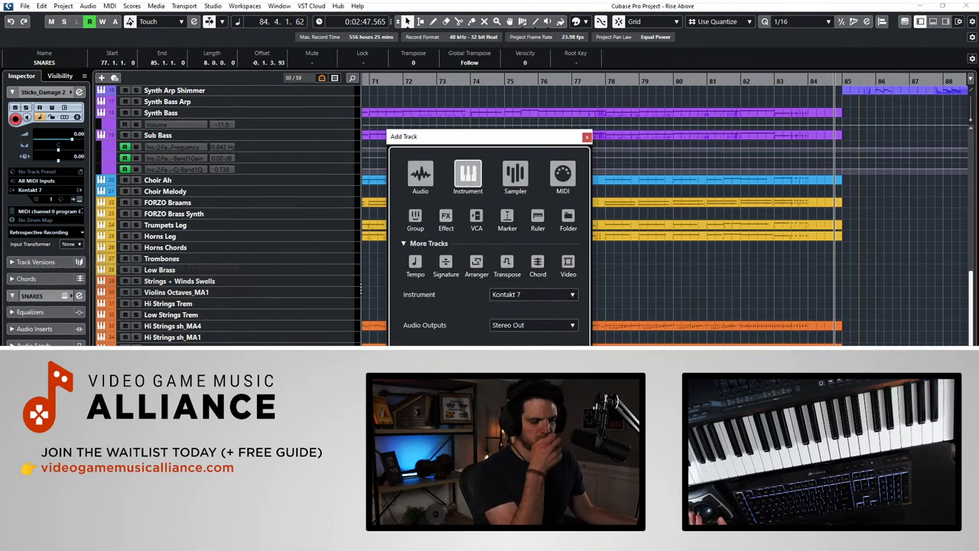
pyautogui.press('Return')
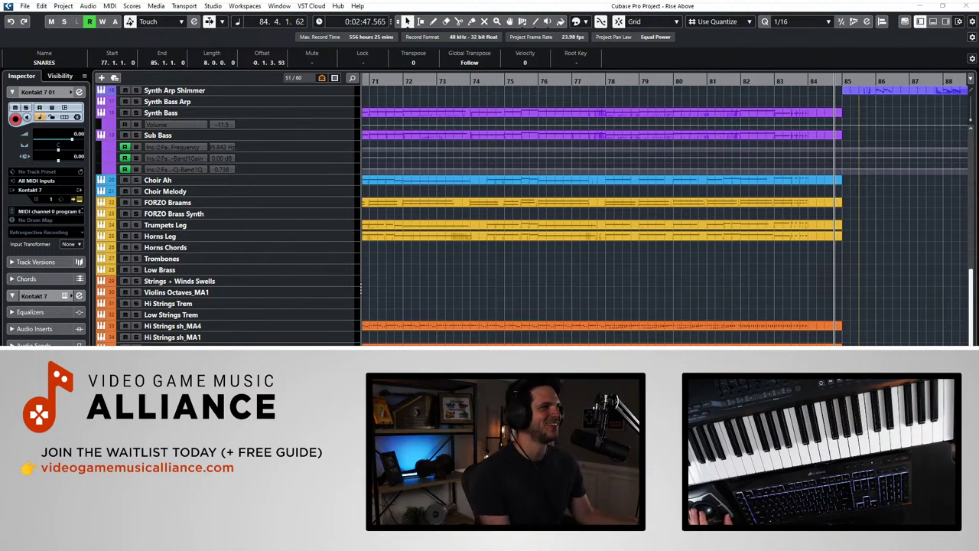
pyautogui.moveTo(0, 72); pyautogui.dragTo(406, 36)
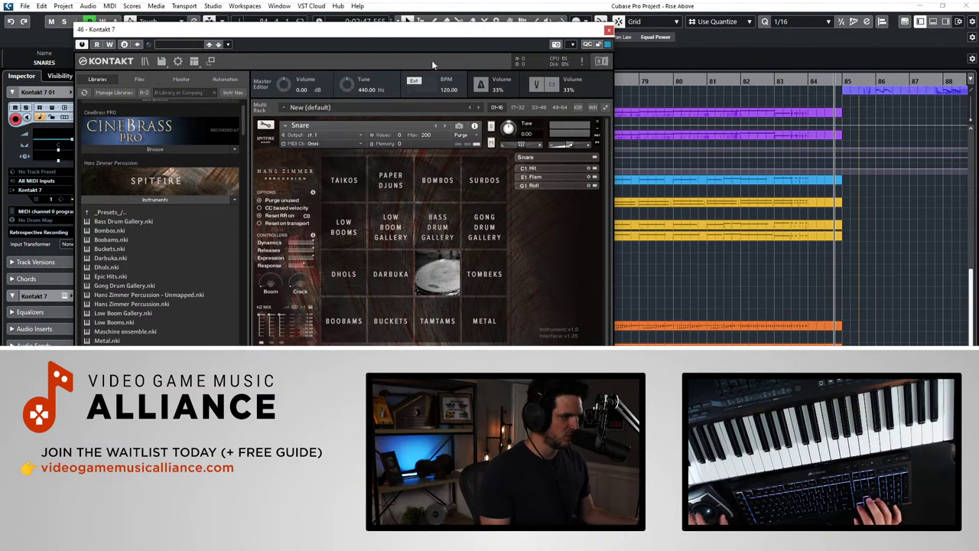
pyautogui.moveTo(432, 31); pyautogui.dragTo(593, 18)
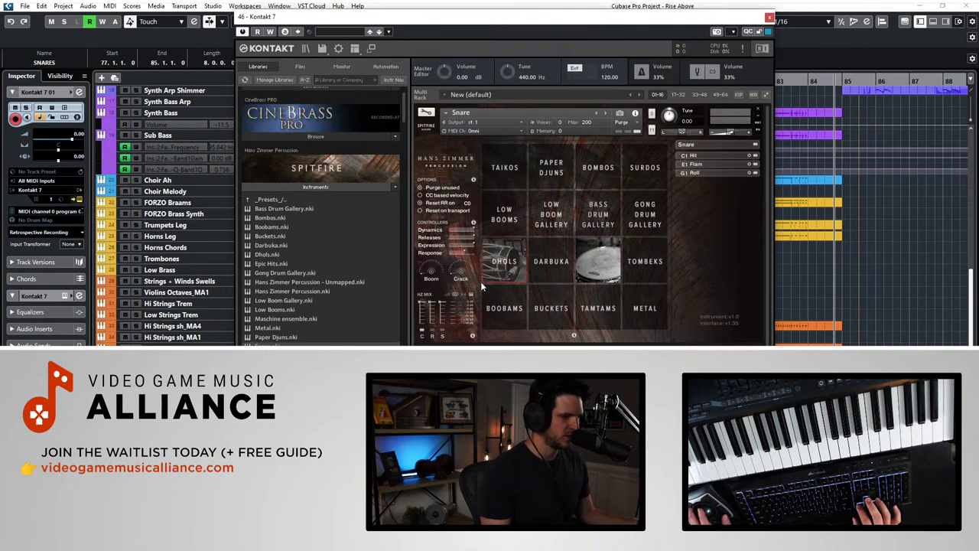
# Step: Load Hans Zimmer Percussion.nki in place of the Snare patch, audition it on the keyboard and close the Kontakt window
pyautogui.click(278, 200)
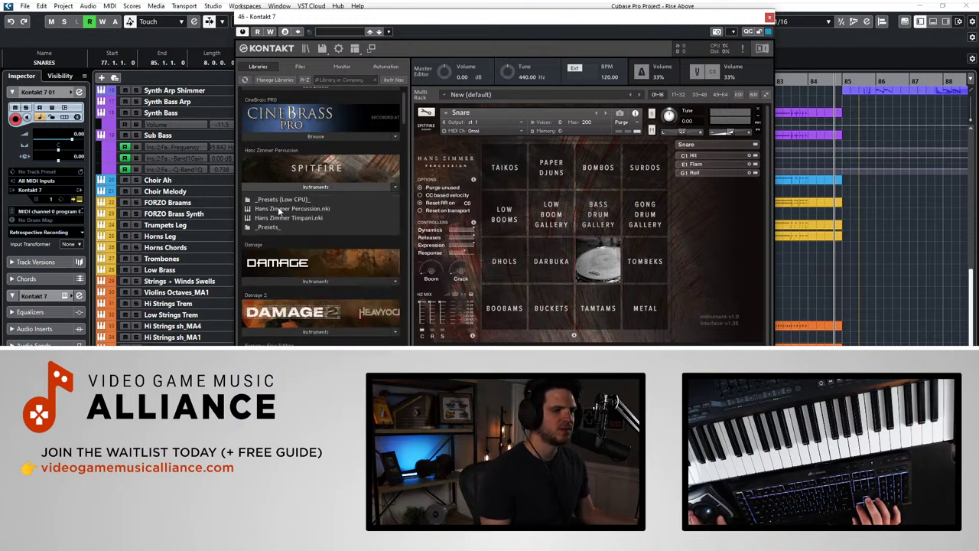
pyautogui.doubleClick(281, 209)
pyautogui.click(520, 307)
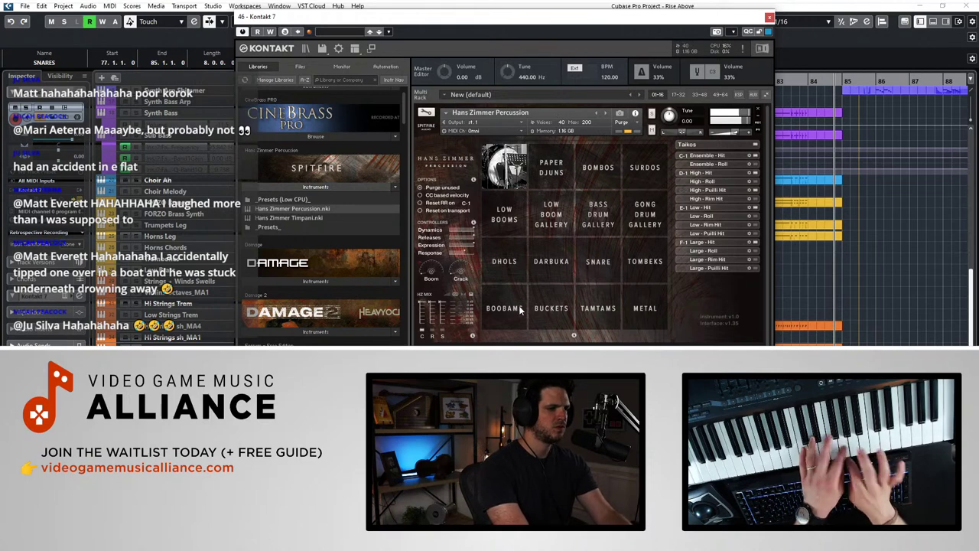
pyautogui.hotkey('ctrl', 'w')
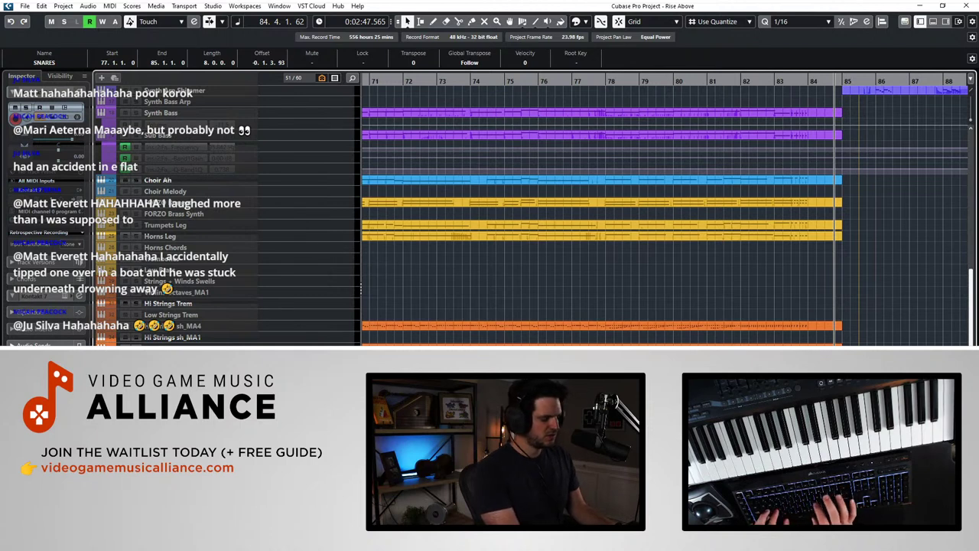
# Step: Move the playhead back to around bar 78, solo the Sticks_HZ Perc track and start playback
pyautogui.press('KP_Subtract')
pyautogui.press('KP_Subtract')
pyautogui.press('KP_Subtract')
pyautogui.press('KP_Subtract')
pyautogui.press('KP_Subtract')
pyautogui.press('KP_Subtract')
pyautogui.press('s')
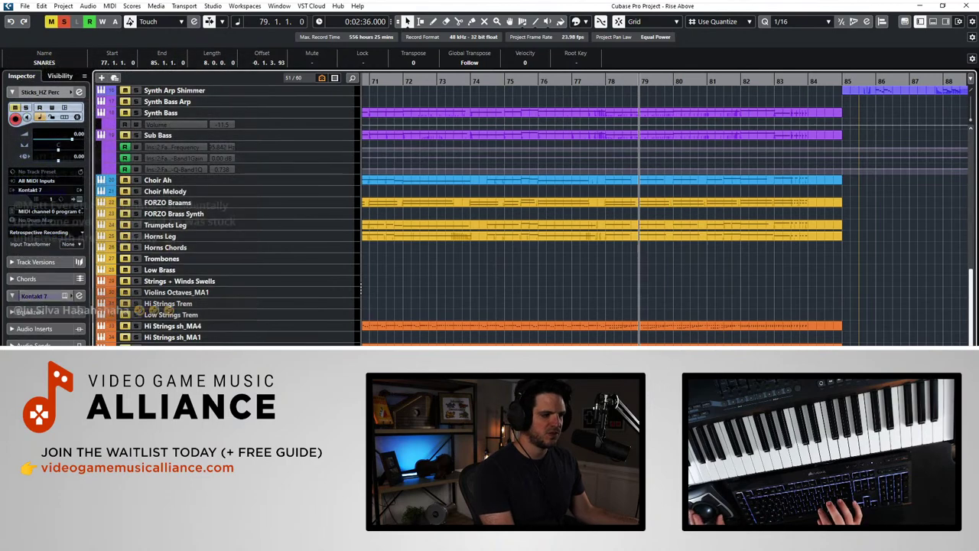
pyautogui.press('space')
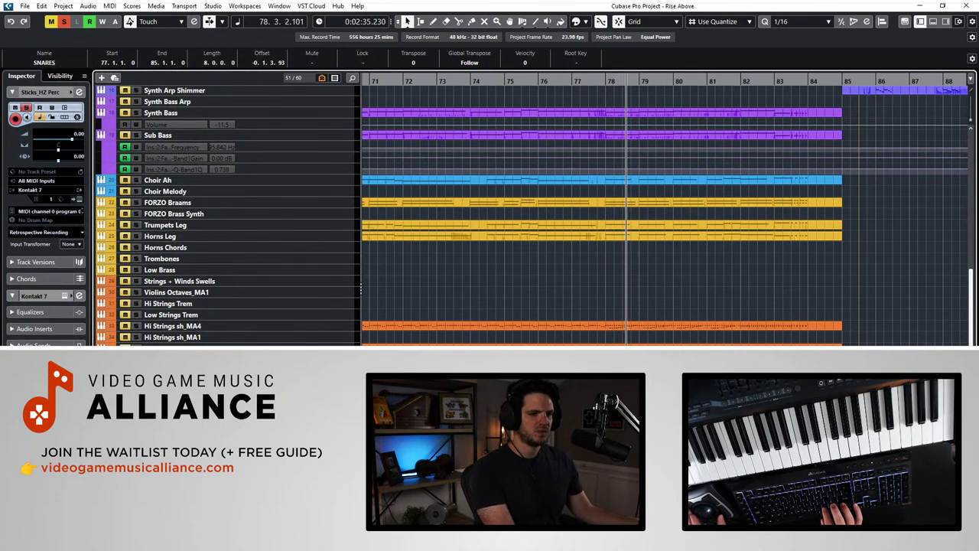
# Step: Open the SNARES part for editing and examine the timing of its notes through bar 83 during playback
pyautogui.press('Return')
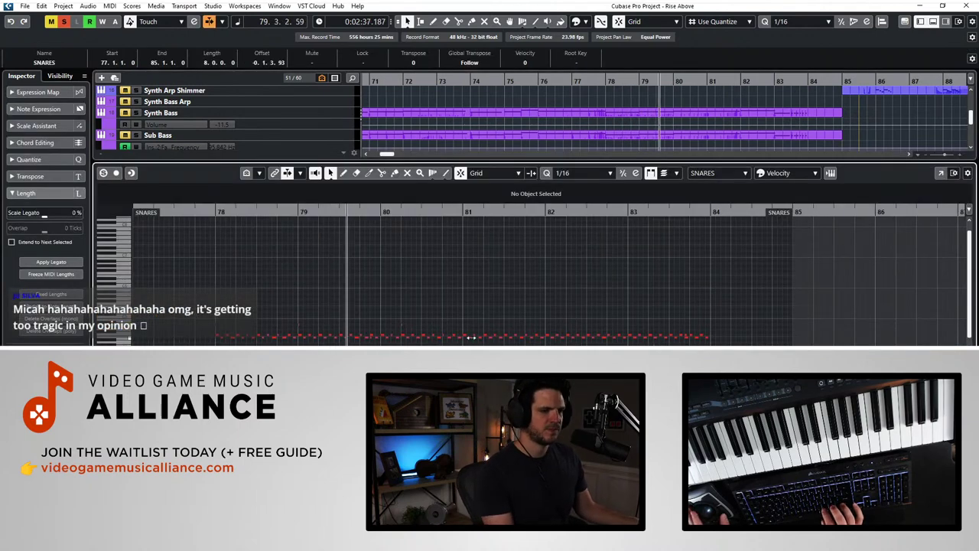
pyautogui.moveTo(187, 305); pyautogui.dragTo(485, 316)
pyautogui.press('h')
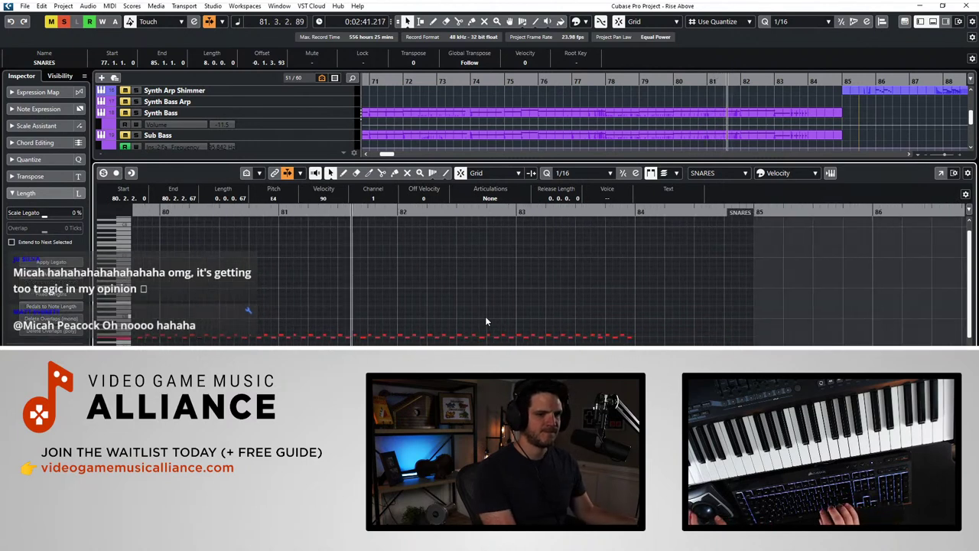
pyautogui.scroll(-2, 487, 317)
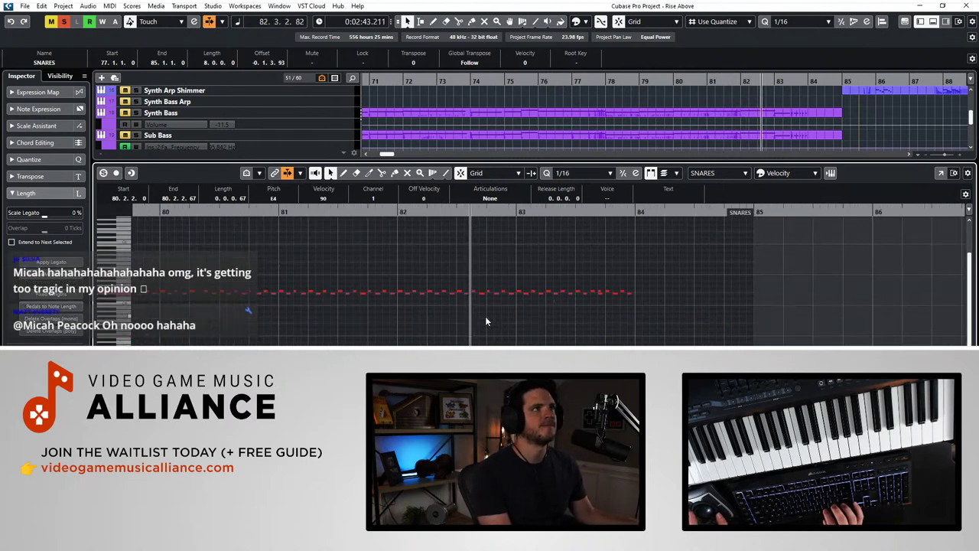
pyautogui.moveTo(563, 300); pyautogui.dragTo(553, 300)
pyautogui.click(559, 295)
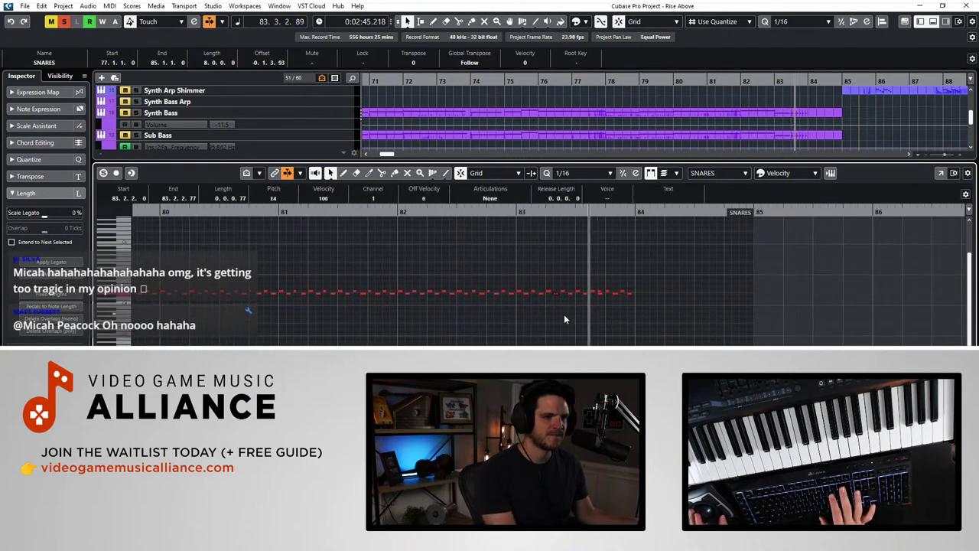
pyautogui.click(606, 293)
pyautogui.click(604, 290)
pyautogui.press('space')
pyautogui.moveTo(603, 285); pyautogui.dragTo(602, 291)
pyautogui.click(601, 290)
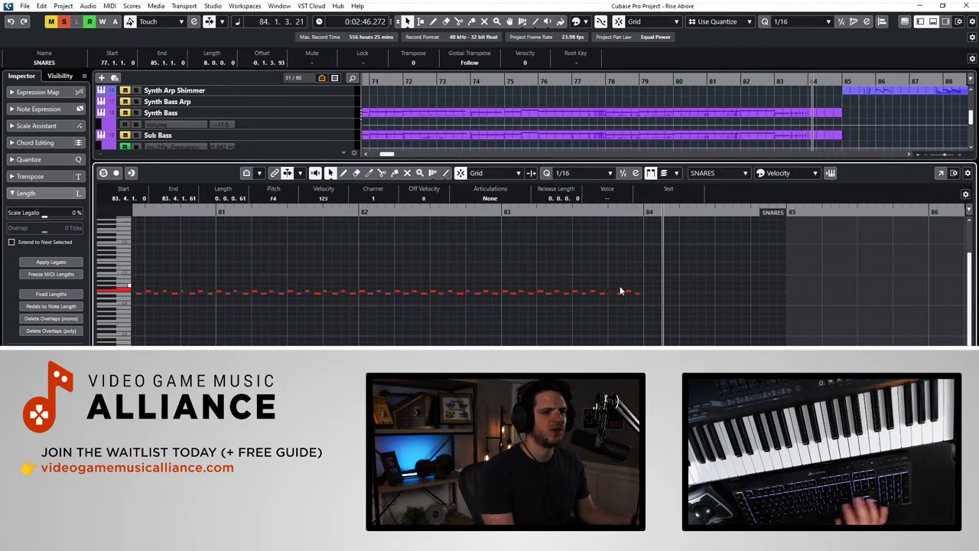
pyautogui.press('h')
pyautogui.press('h')
pyautogui.click(514, 311)
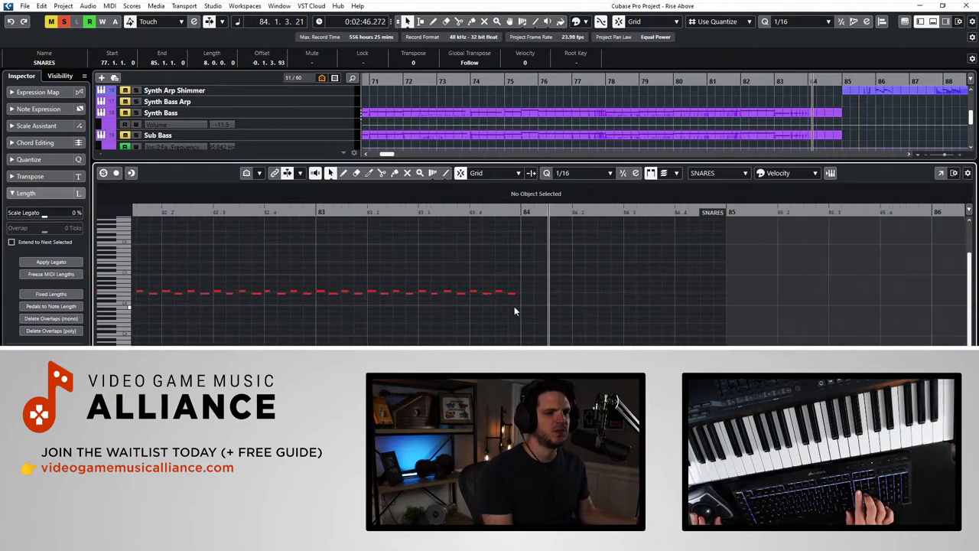
# Step: Select the last snare notes of bar 83, try 1/2 and 1/4 Triplet quantizing, and quantize them to 1/8 Triplet
pyautogui.moveTo(513, 308); pyautogui.dragTo(475, 280)
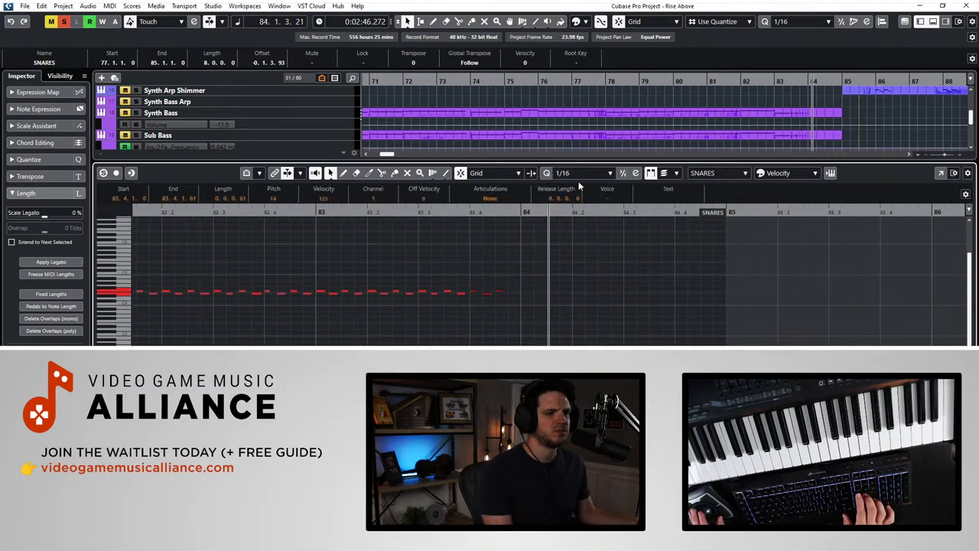
pyautogui.click(606, 173)
pyautogui.click(585, 287)
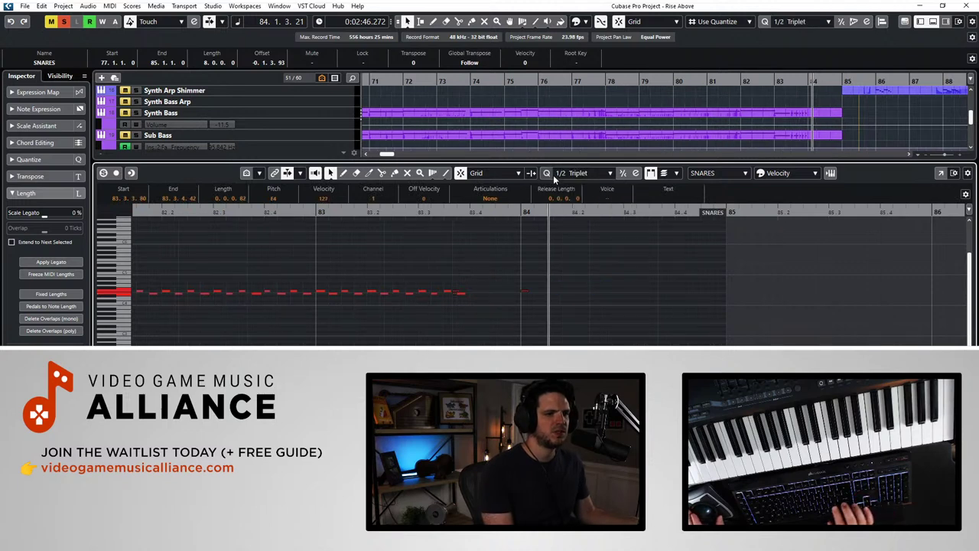
pyautogui.click(583, 174)
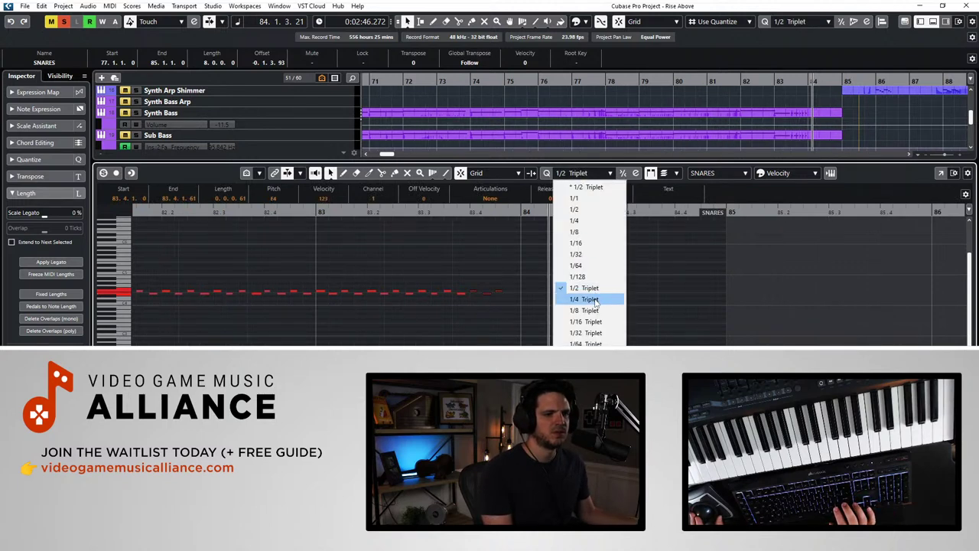
pyautogui.click(590, 299)
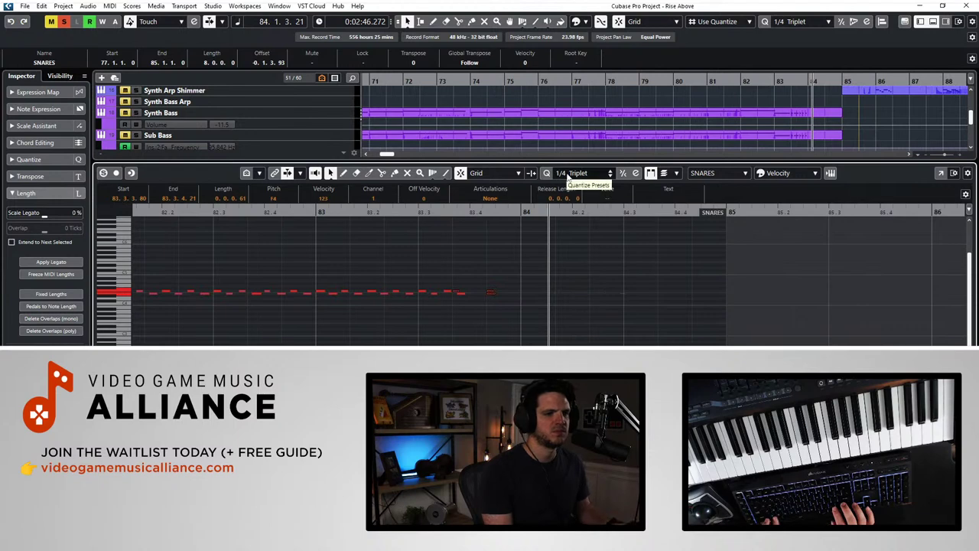
pyautogui.click(576, 176)
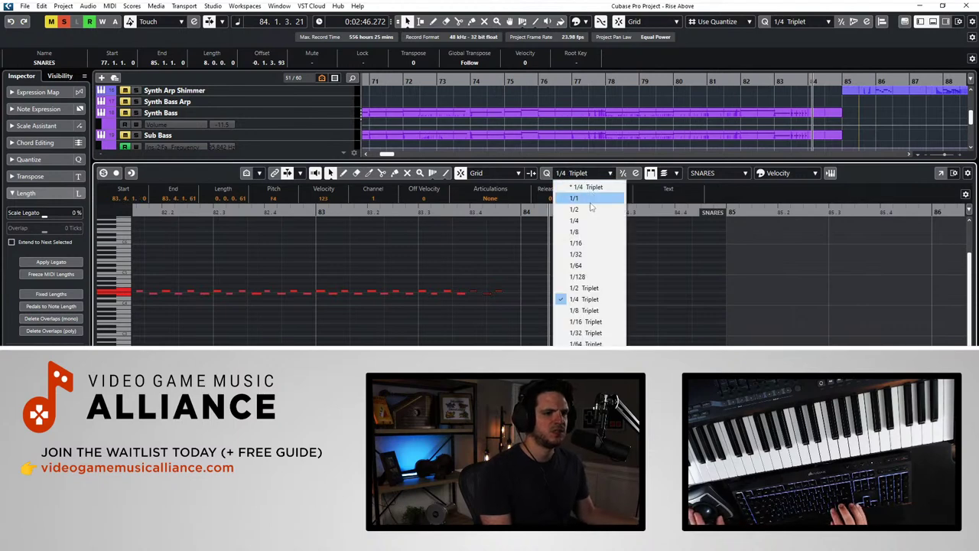
pyautogui.click(590, 315)
pyautogui.click(540, 299)
pyautogui.click(492, 293)
# Step: Move the final F4 snare note to 83.4.3.80 and replay the ending from bar 83
pyautogui.press('Return')
pyautogui.press('Return')
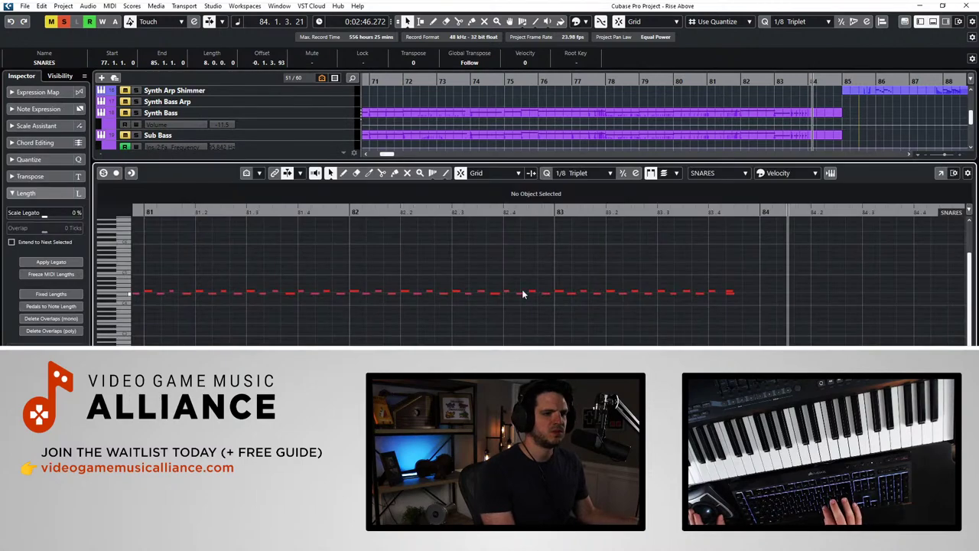
pyautogui.click(728, 292)
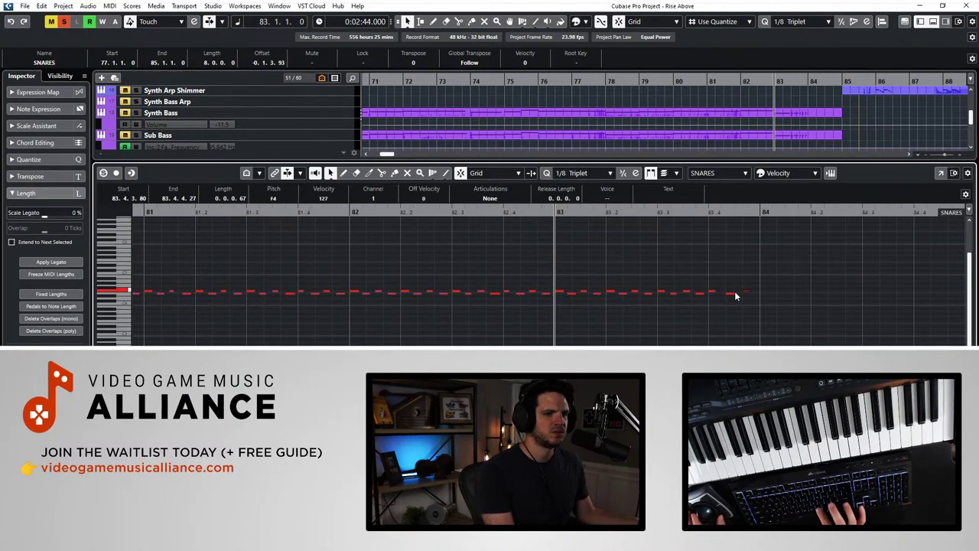
pyautogui.hscroll(1, 671, 314)
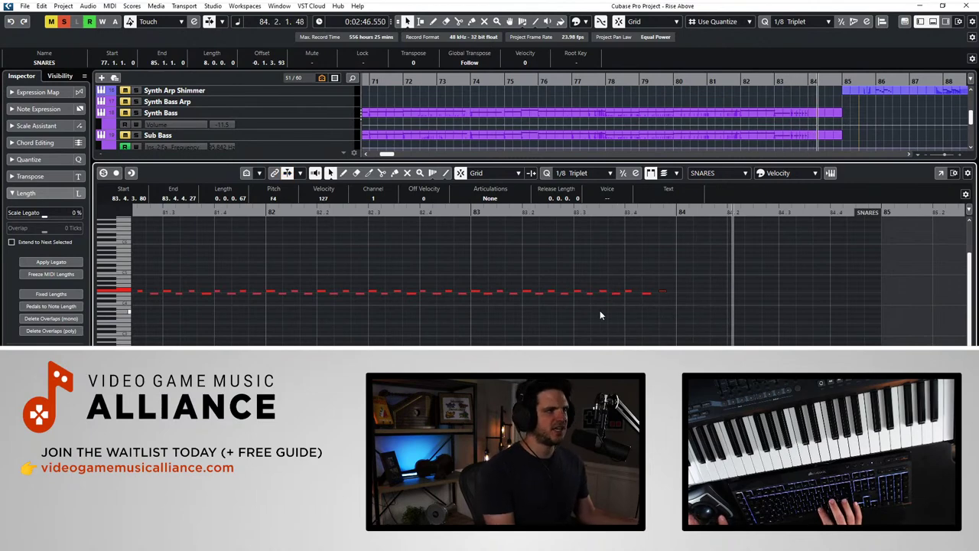
# Step: Close the SNARES editor and select the Sticks_HZ Perc track
pyautogui.hotkey('ctrl', 'e')
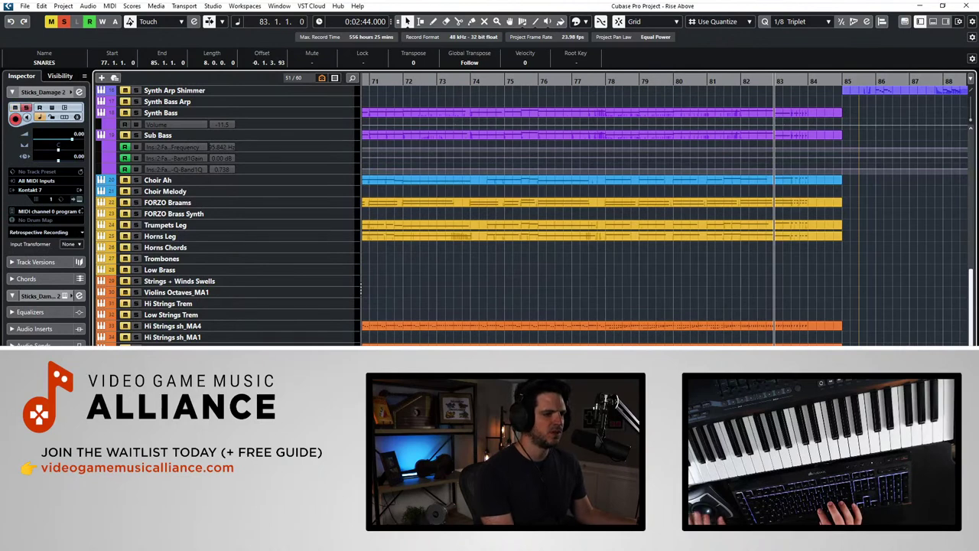
pyautogui.hotkey('ctrl', 'shift', 'a')
pyautogui.press('Right')
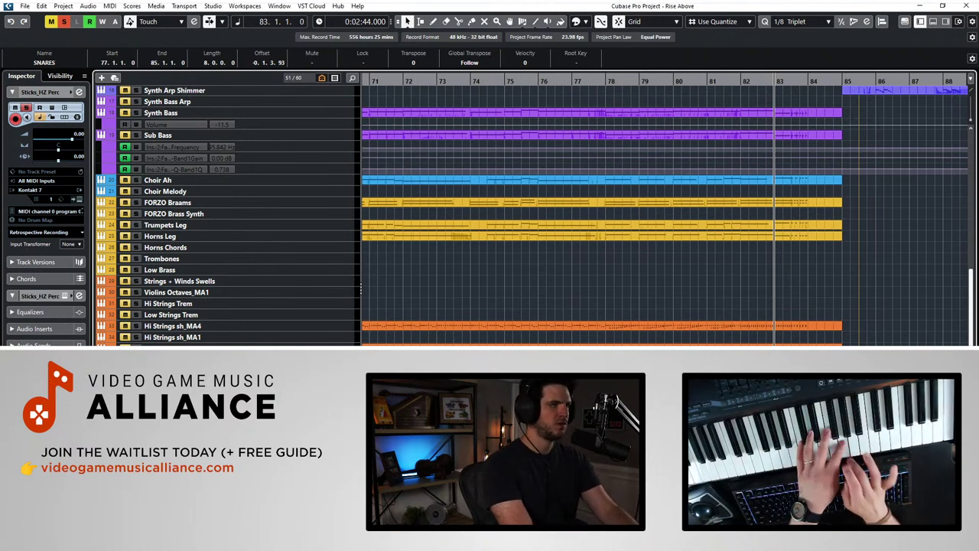
# Step: Play from bar 77 to near bar 85 and capture the keyboard performance on the Sticks_HZ Perc track
pyautogui.press('KP_Subtract')
pyautogui.press('KP_Subtract')
pyautogui.press('KP_Subtract')
pyautogui.press('KP_Subtract')
pyautogui.press('KP_Subtract')
pyautogui.press('KP_Subtract')
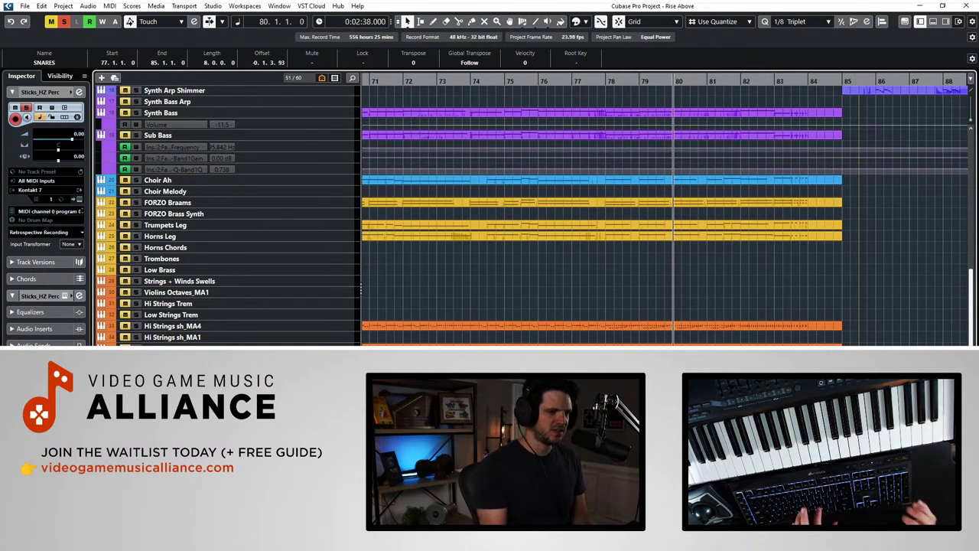
pyautogui.scroll(-1, 528, 214)
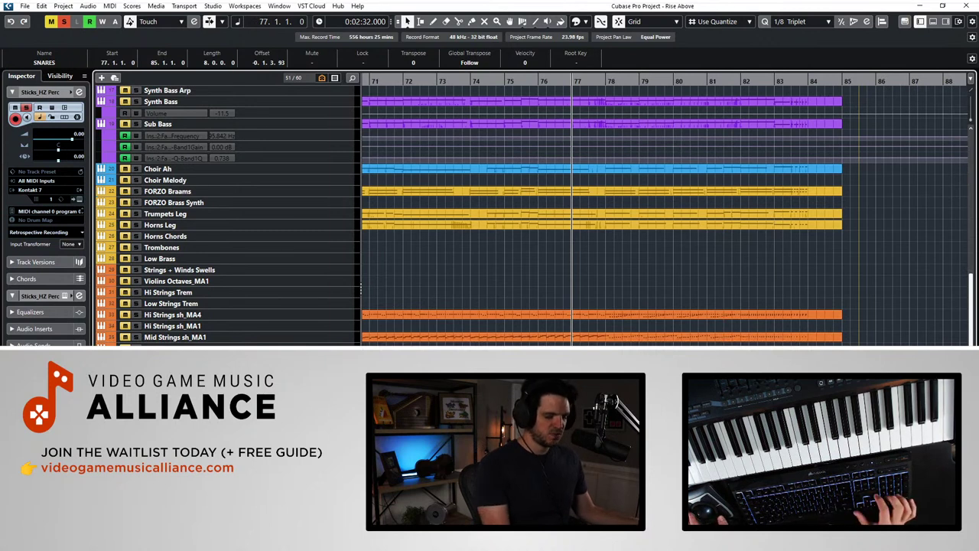
pyautogui.press('space')
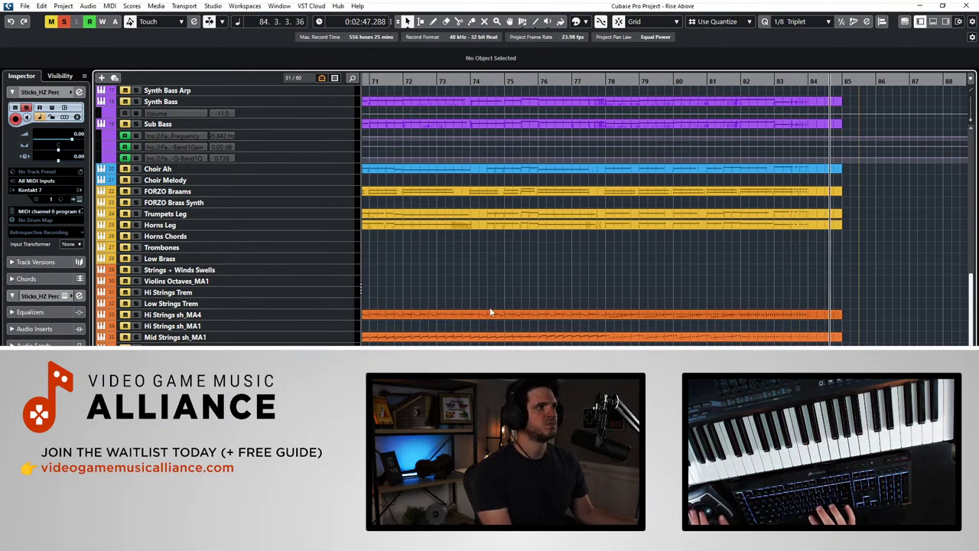
pyautogui.press('space')
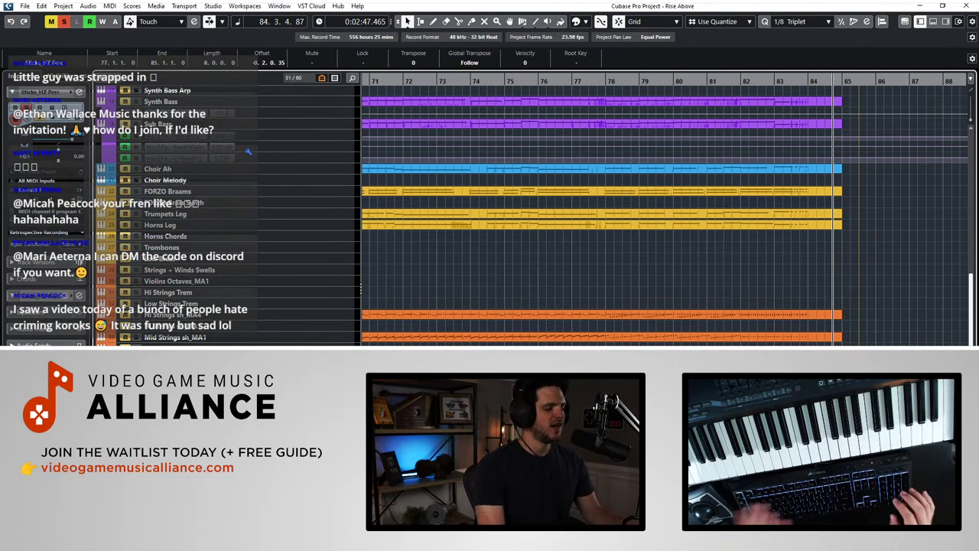
# Step: Return to bar 81, open the Sticks_HZ Perc part, select all its notes and set the quantize grid to 1/16
pyautogui.press('KP_Subtract')
pyautogui.press('KP_Subtract')
pyautogui.press('KP_Subtract')
pyautogui.press('KP_Subtract')
pyautogui.hotkey('ctrl', 'shift', 'a')
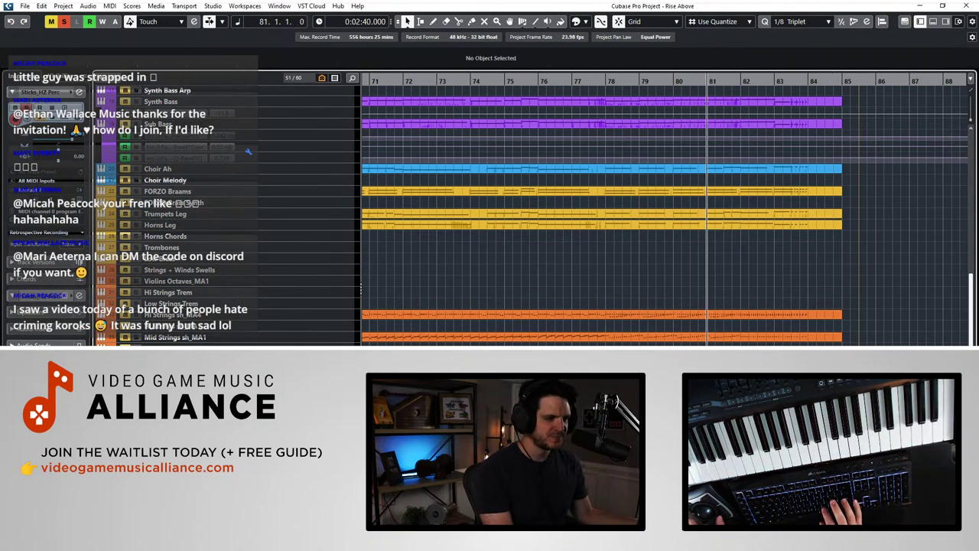
pyautogui.press('Return')
pyautogui.hotkey('ctrl', 'a')
pyautogui.click(581, 173)
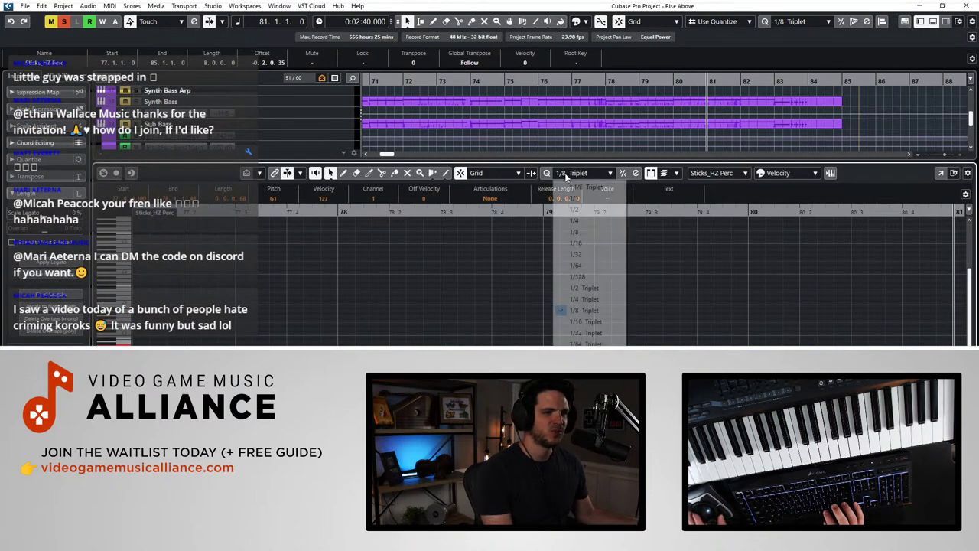
pyautogui.click(581, 243)
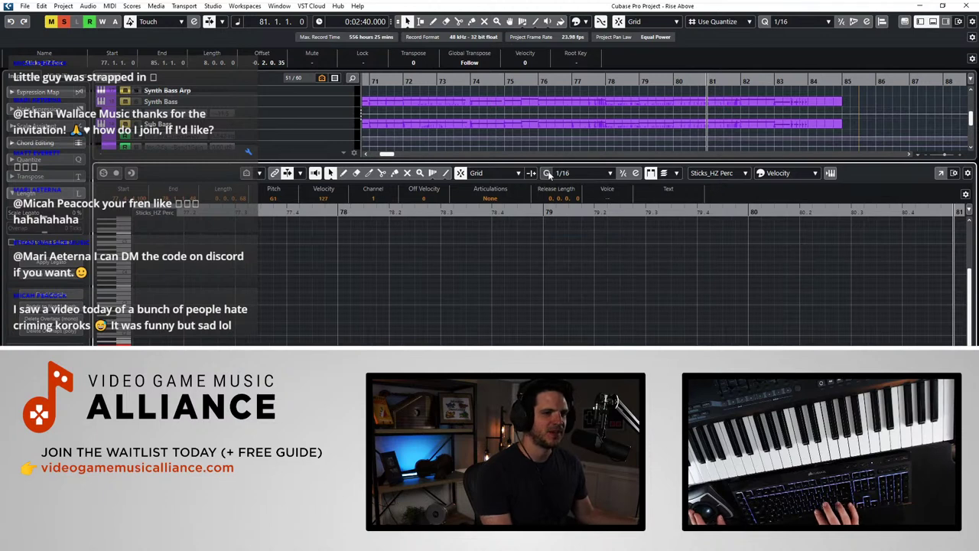
# Step: Play the Sticks_HZ Perc part from around bar 78, delete the unwanted notes and stop playback
pyautogui.click(328, 212)
pyautogui.press('space')
pyautogui.click(433, 321)
pyautogui.click(442, 344)
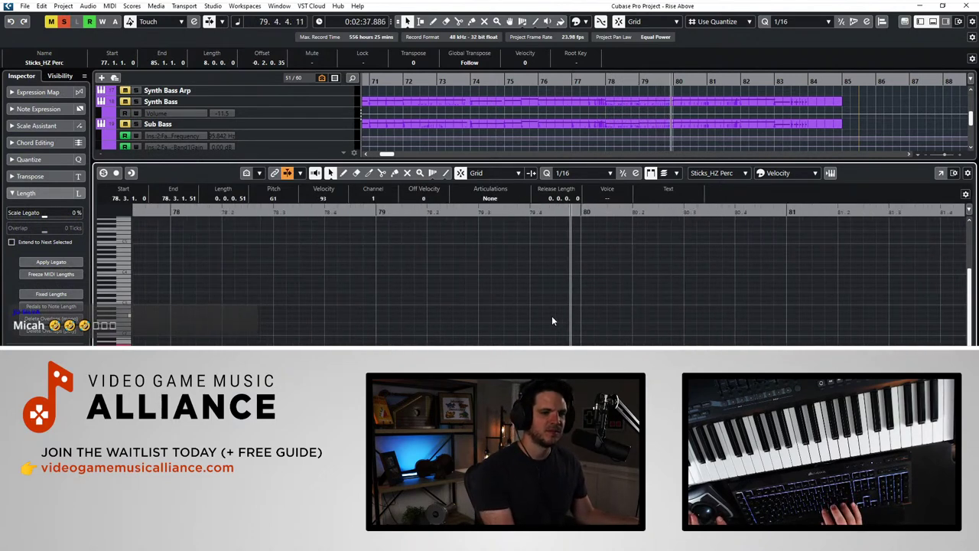
pyautogui.moveTo(571, 345); pyautogui.dragTo(146, 309)
pyautogui.moveTo(562, 318); pyautogui.dragTo(796, 355)
pyautogui.press('Delete')
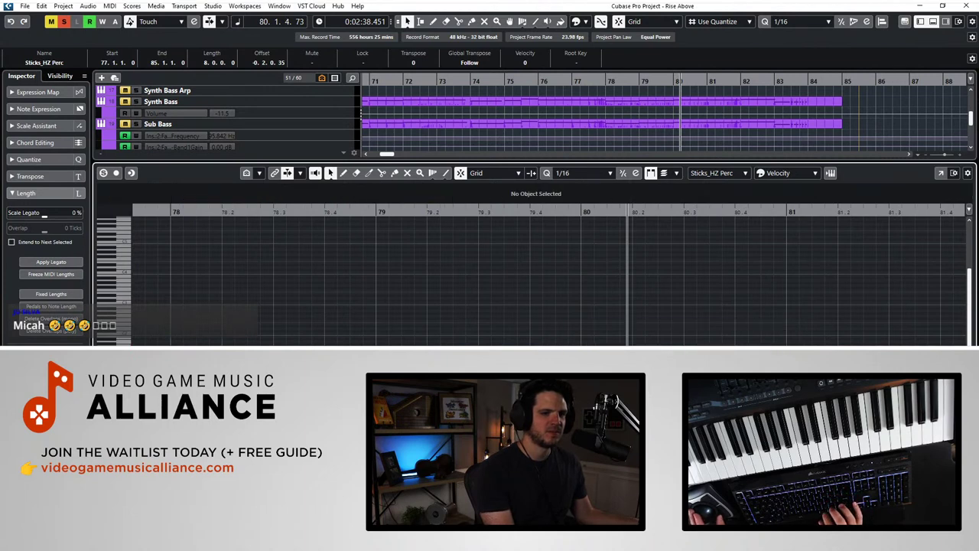
pyautogui.press('space')
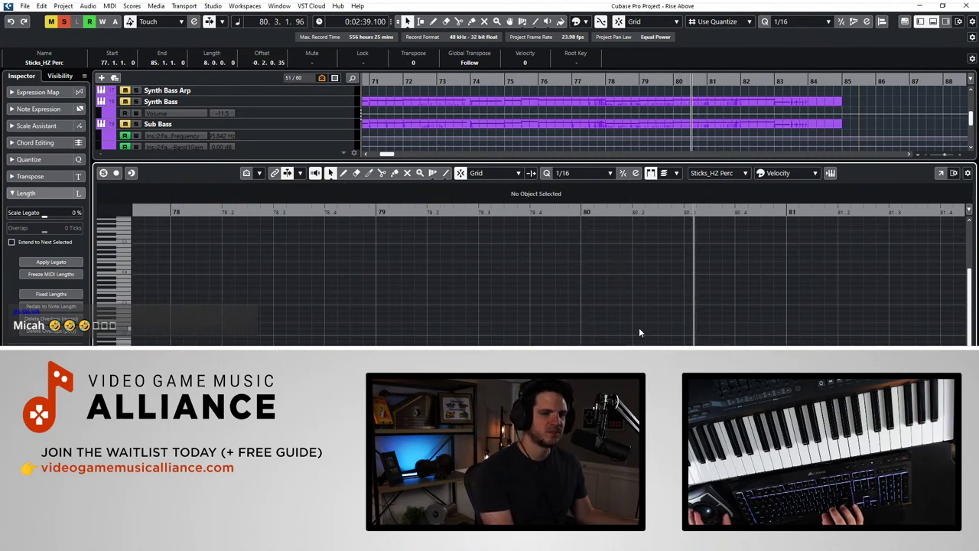
# Step: Draw a G1 note of length 0.0.0.79 at beat 4 of bar 80 and select a range of neighbouring notes
pyautogui.press('space')
pyautogui.keyDown('alt'); pyautogui.click(741, 345); pyautogui.keyUp('alt')
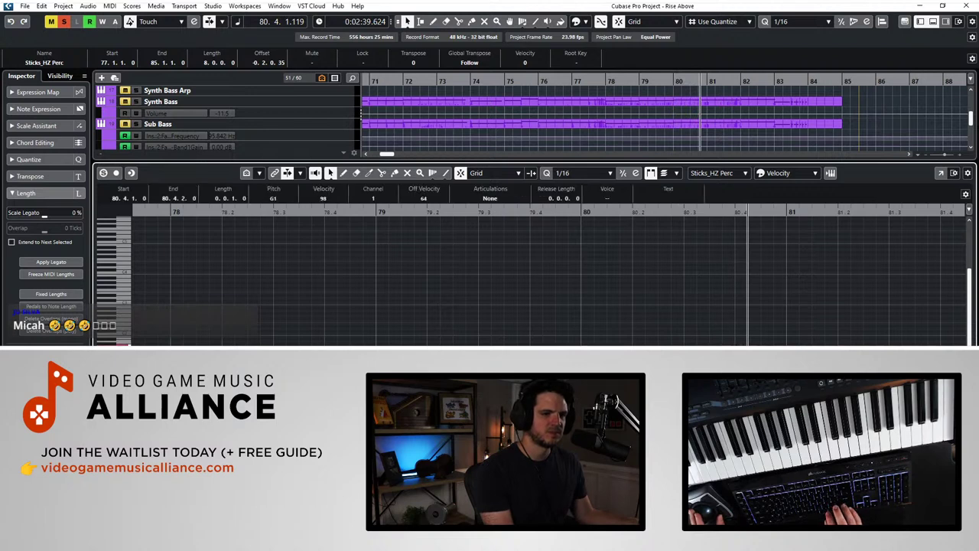
pyautogui.moveTo(748, 345); pyautogui.dragTo(744, 345)
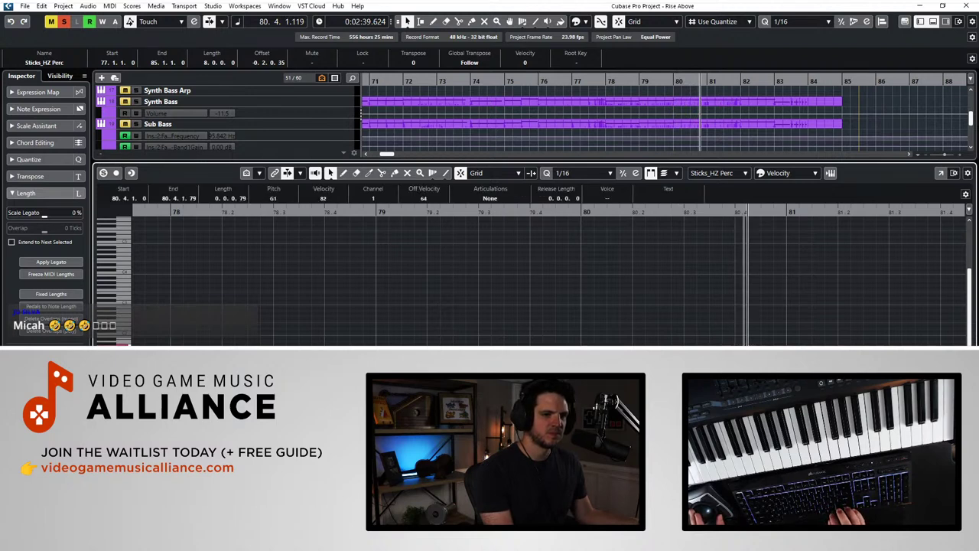
pyautogui.moveTo(899, 345); pyautogui.dragTo(481, 299)
# Step: Play the Sticks_HZ Perc part from bar 77 to about bar 82 and close its editor
pyautogui.press('KP_Subtract')
pyautogui.press('KP_Subtract')
pyautogui.press('KP_Subtract')
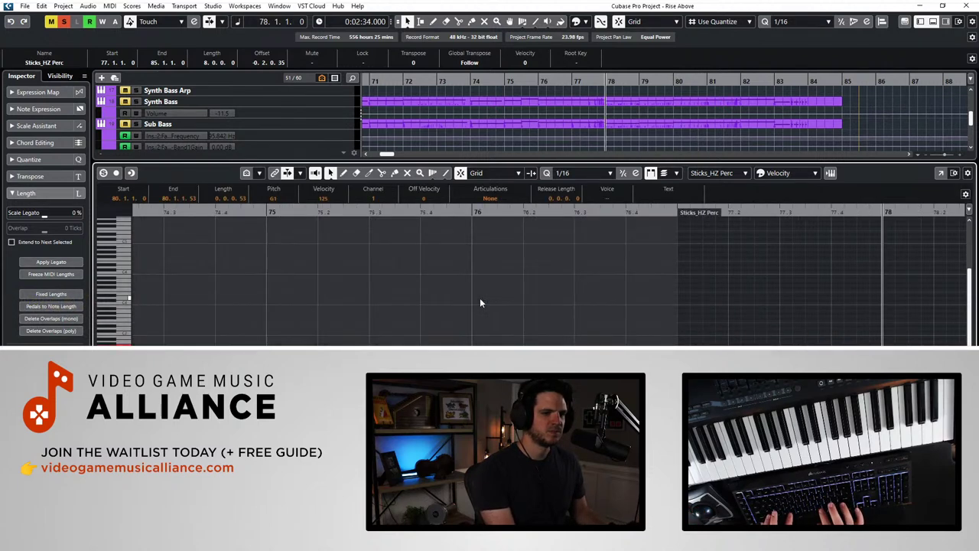
pyautogui.press('space')
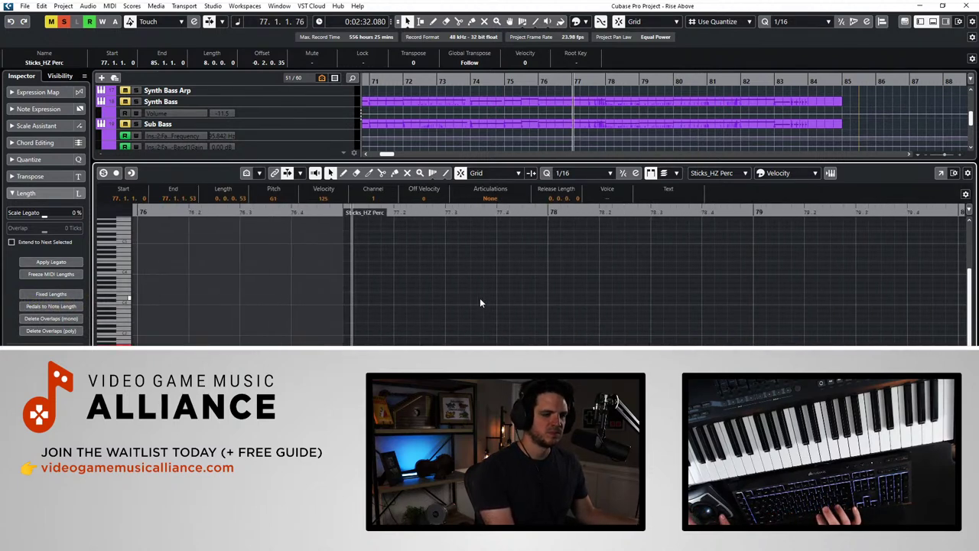
pyautogui.hscroll(2, 480, 299)
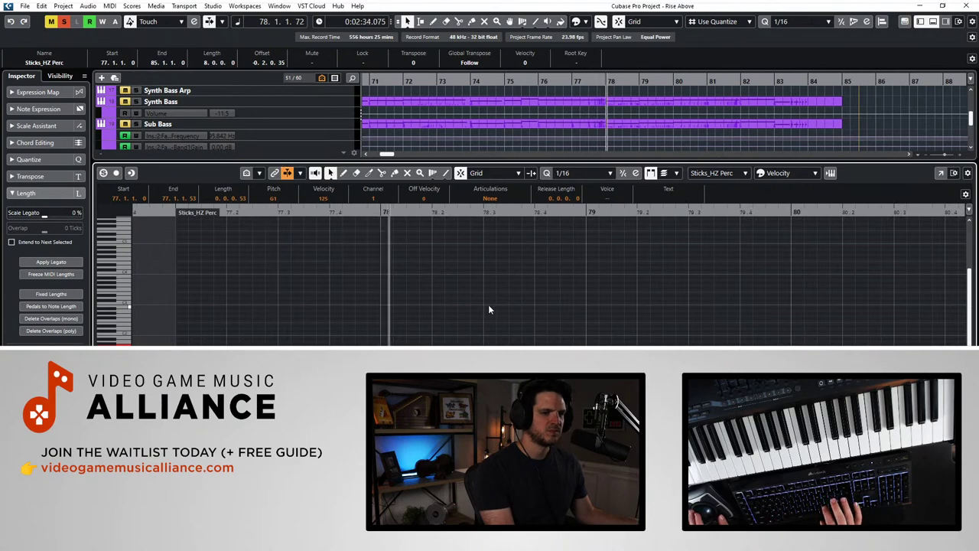
pyautogui.hotkey('ctrl', 'e')
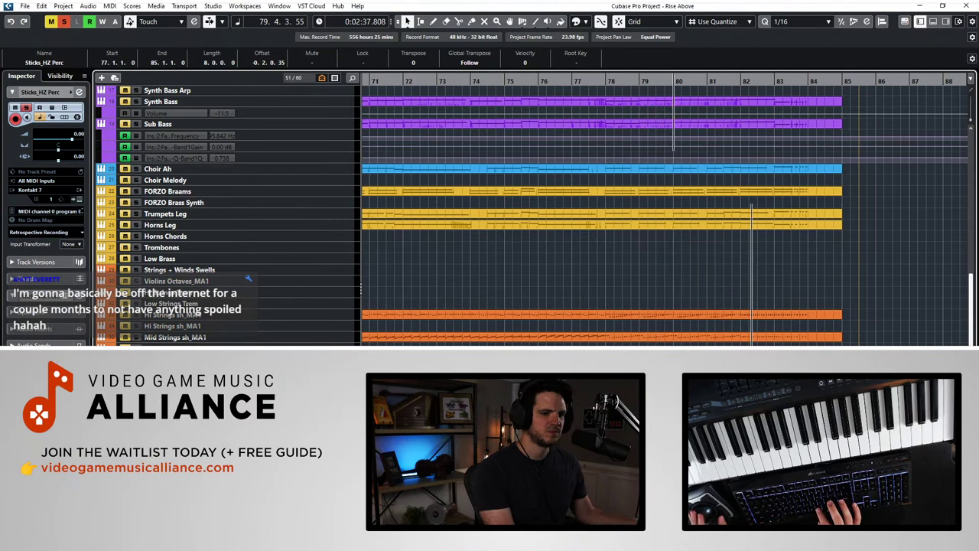
pyautogui.hotkey('ctrl', 'e')
pyautogui.hotkey('ctrl', 'e')
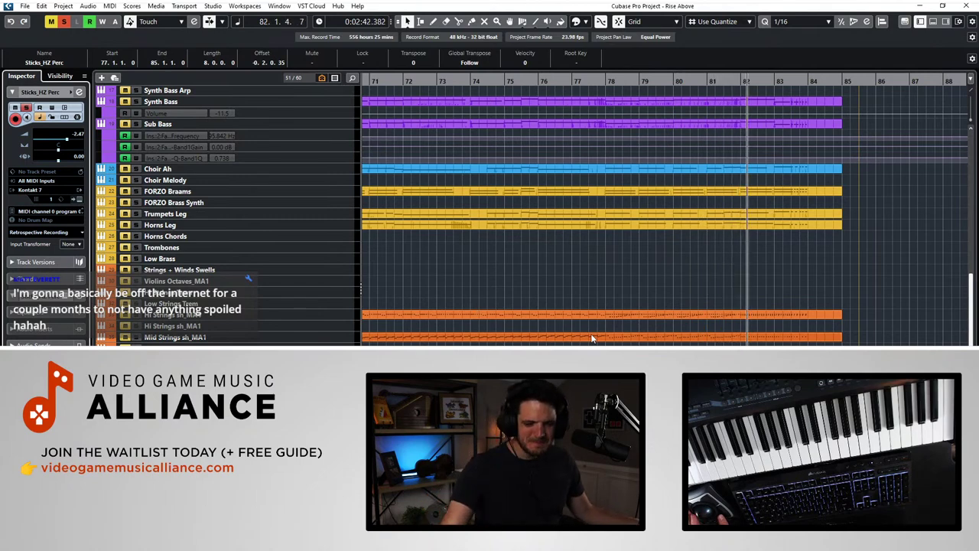
# Step: Reopen the Sticks_HZ Perc part, set the quantize grid to 1/8 Triplet, close the editor and replay from bar 83
pyautogui.hscroll(5, 664, 209)
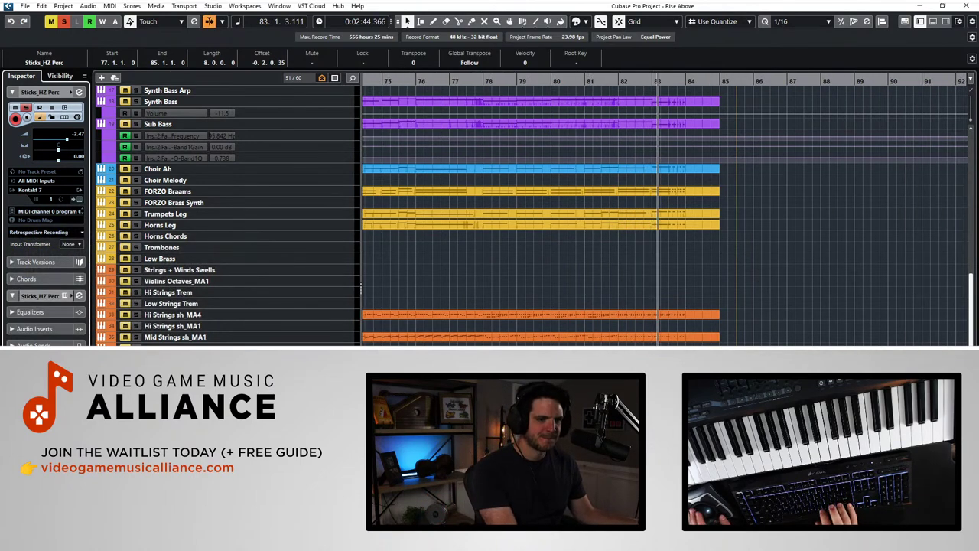
pyautogui.press('Return')
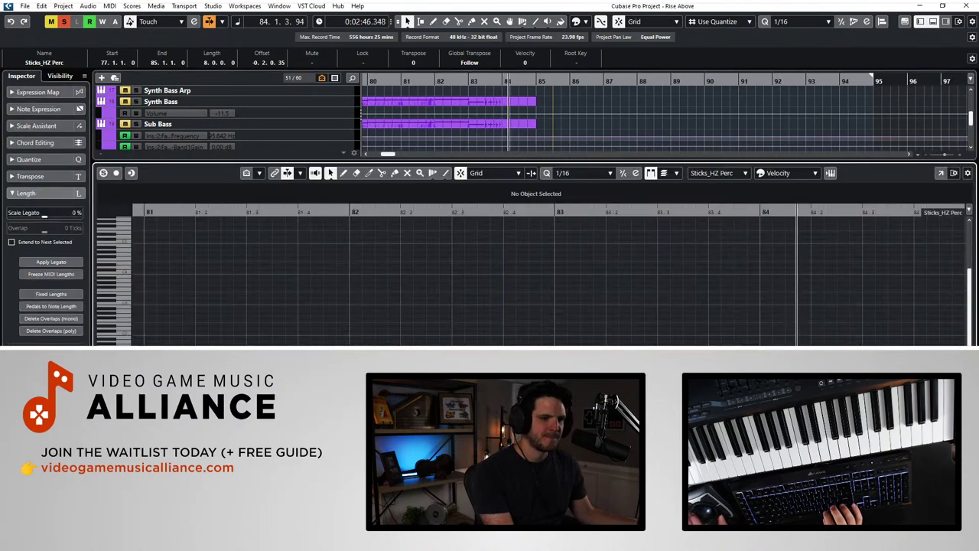
pyautogui.click(582, 173)
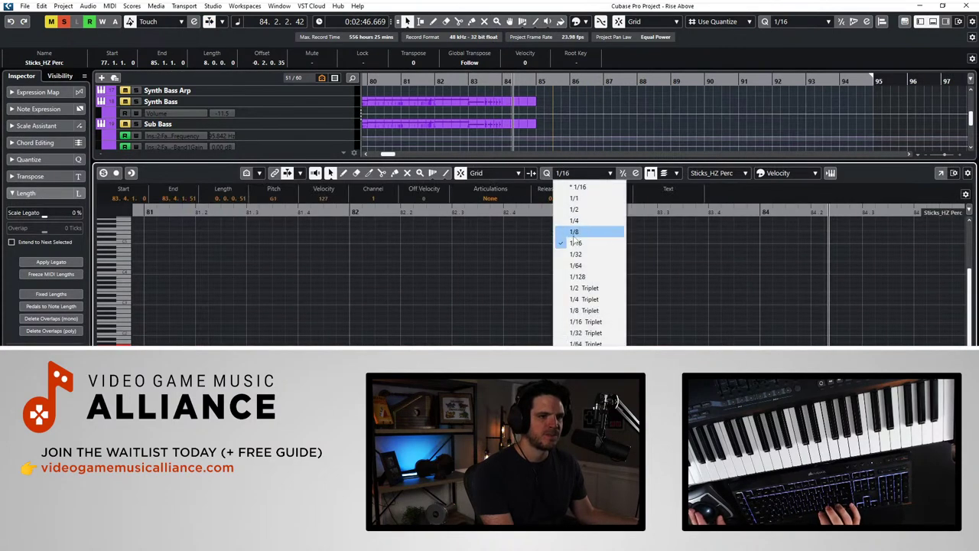
pyautogui.click(585, 310)
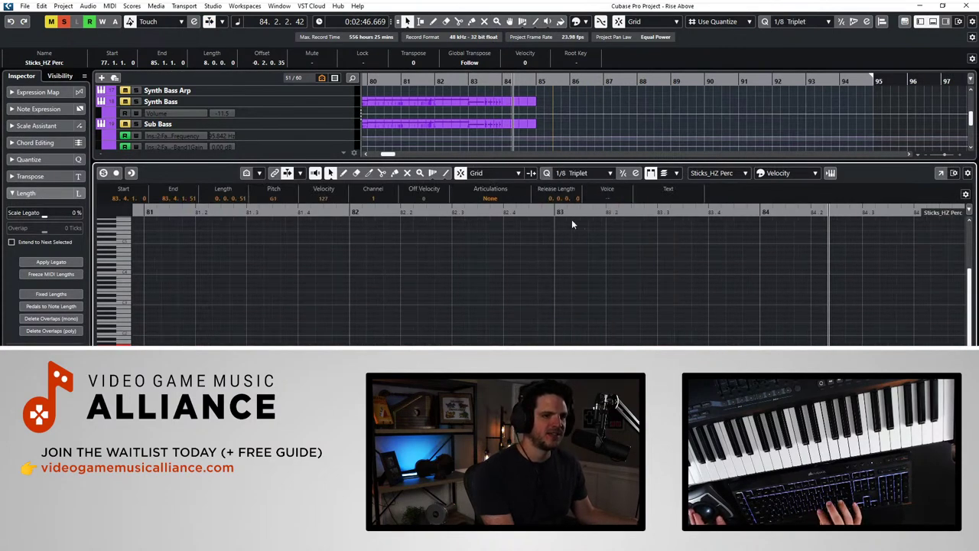
pyautogui.hotkey('ctrl', 'e')
pyautogui.press('space')
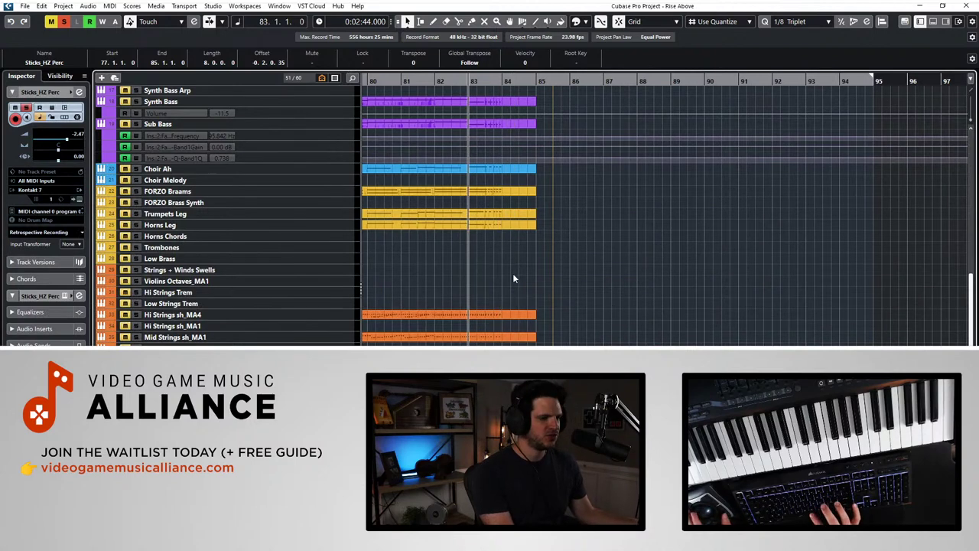
pyautogui.press('space')
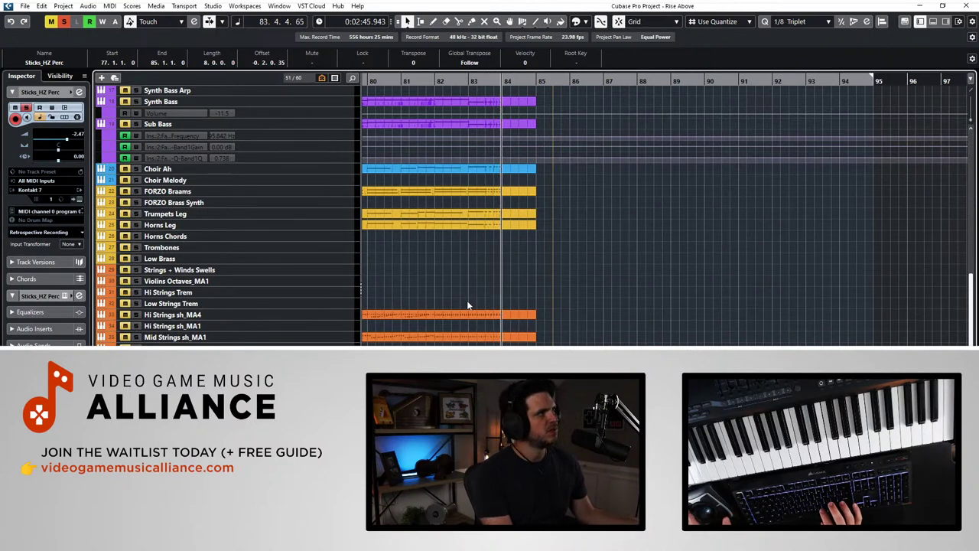
pyautogui.hscroll(-3, 496, 335)
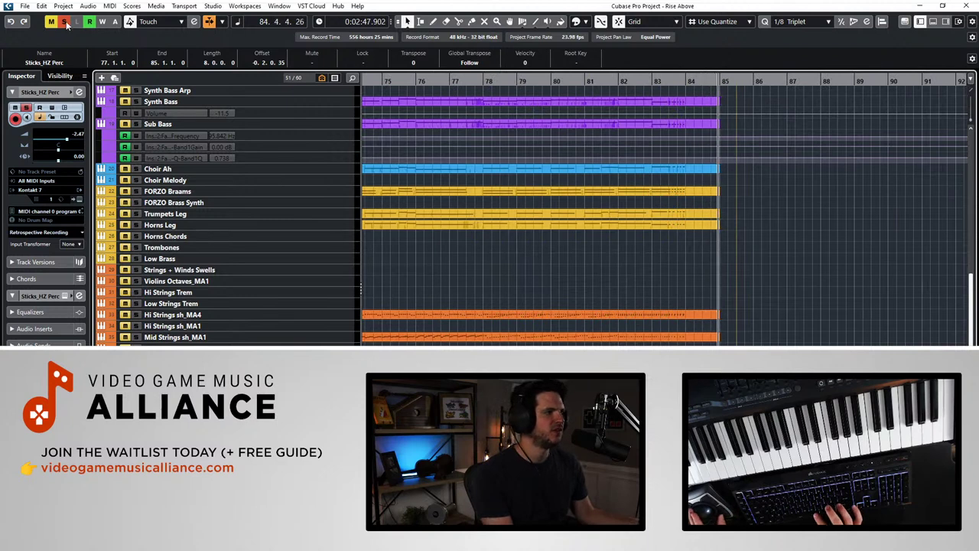
# Step: Turn off all solo states, play the full mix from about bar 75 and end recording on the Sticks_HZ Perc track
pyautogui.click(66, 23)
pyautogui.hscroll(-1, 371, 102)
pyautogui.click(443, 80)
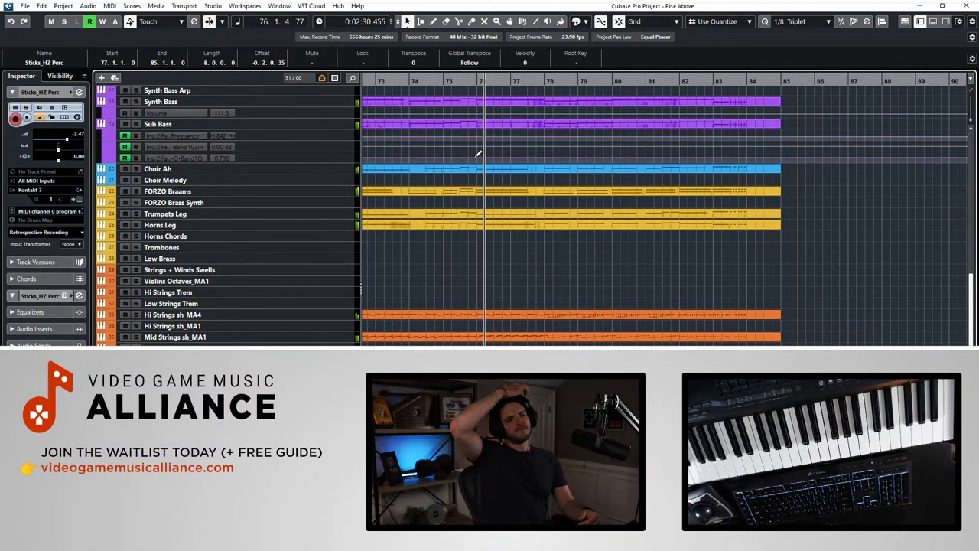
pyautogui.click(512, 236)
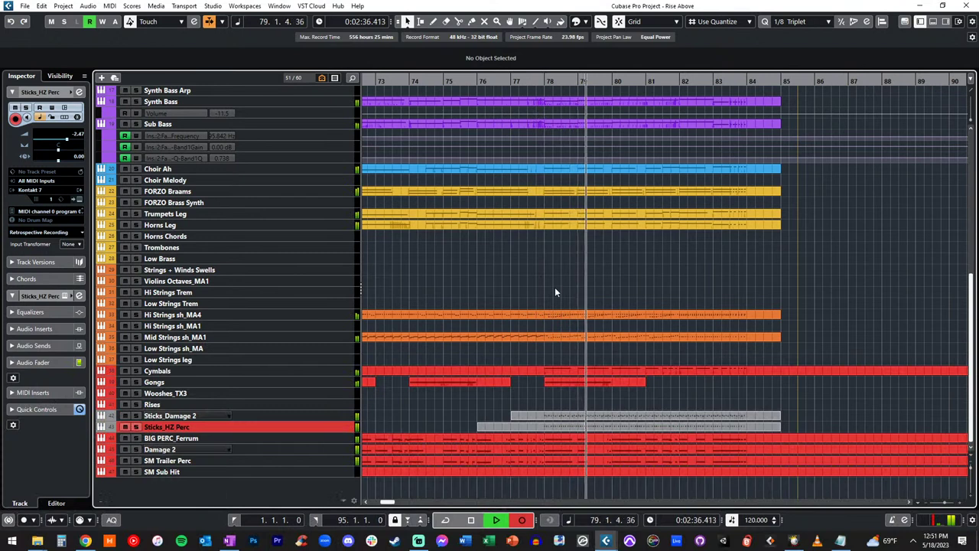
pyautogui.press('KP_Multiply')
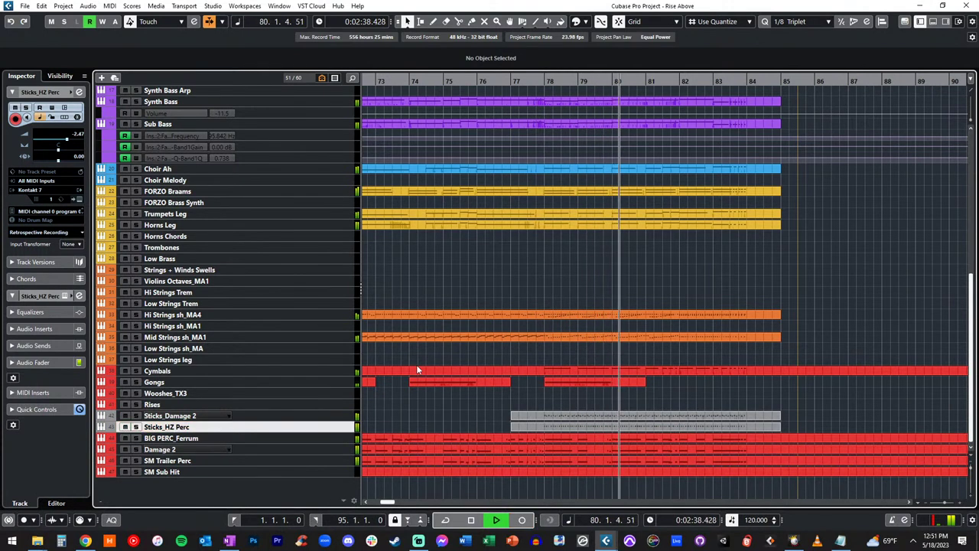
# Step: Lower the Sticks_Damage 2 track volume and bring the Sticks_HZ Perc track to -5.45
pyautogui.press('Up')
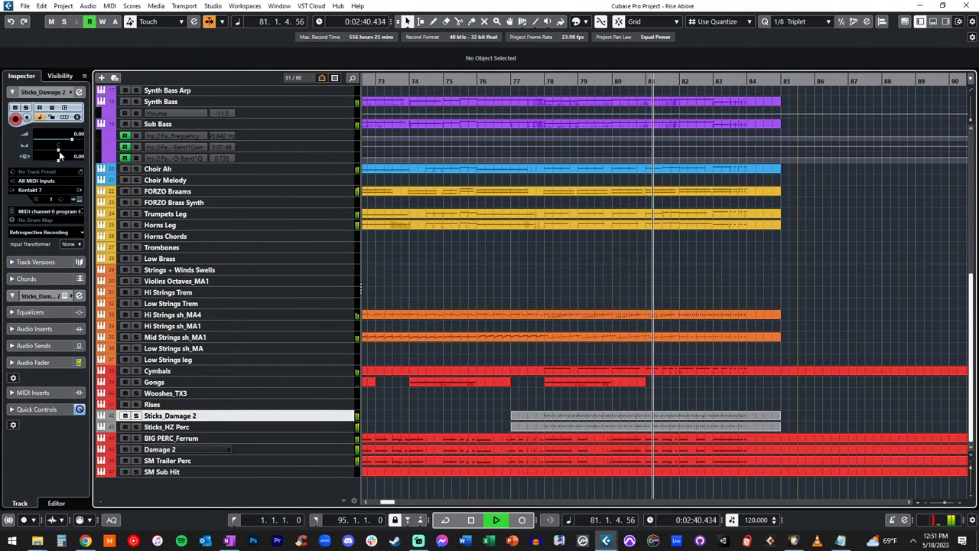
pyautogui.moveTo(71, 139); pyautogui.dragTo(63, 143)
pyautogui.press('Down')
# Step: Rewind and replay the full mix with both sticks tracks to around bar 84, and stop playback
pyautogui.press('KP_Subtract')
pyautogui.press('KP_Subtract')
pyautogui.press('KP_Subtract')
pyautogui.press('KP_Subtract')
pyautogui.press('KP_Subtract')
pyautogui.press('KP_Subtract')
pyautogui.press('KP_Subtract')
pyautogui.press('KP_Subtract')
pyautogui.press('KP_Subtract')
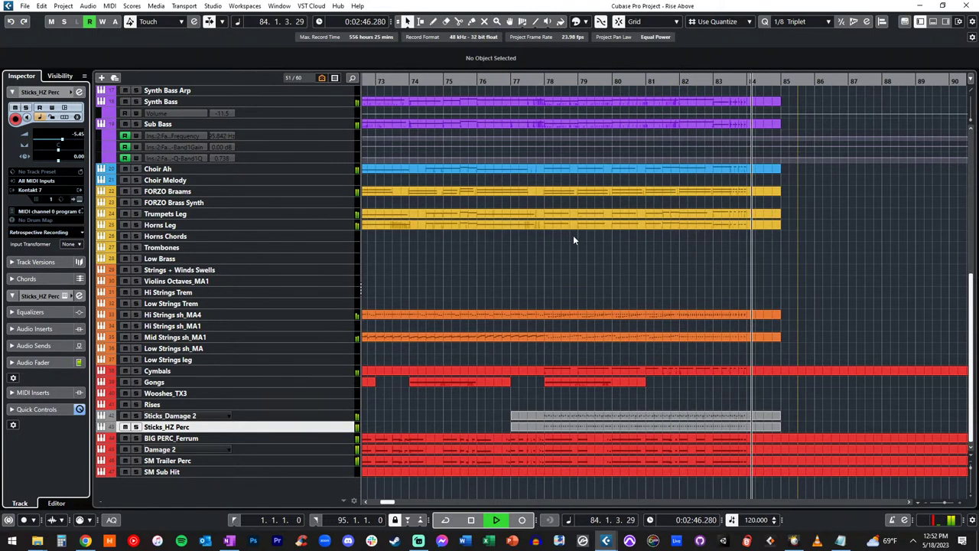
pyautogui.press('space')
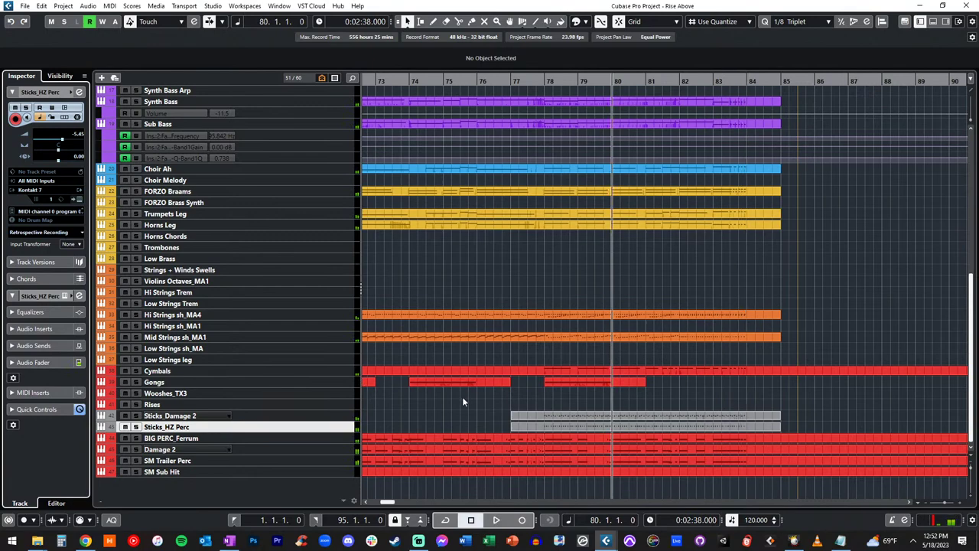
# Step: Open the Sticks_HZ Perc part, select all its notes and try transposing them step by step up to D2 during playback
pyautogui.doubleClick(544, 426)
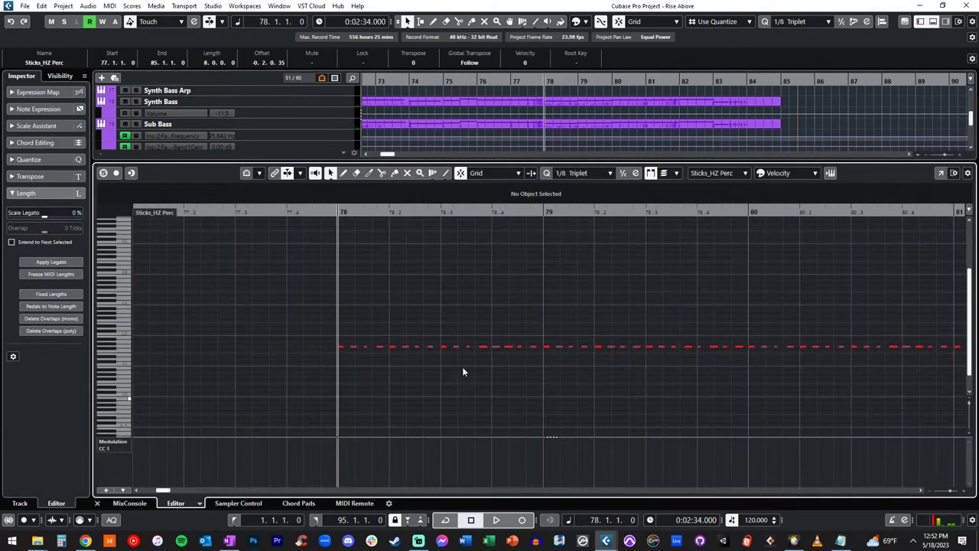
pyautogui.hotkey('ctrl', 'a')
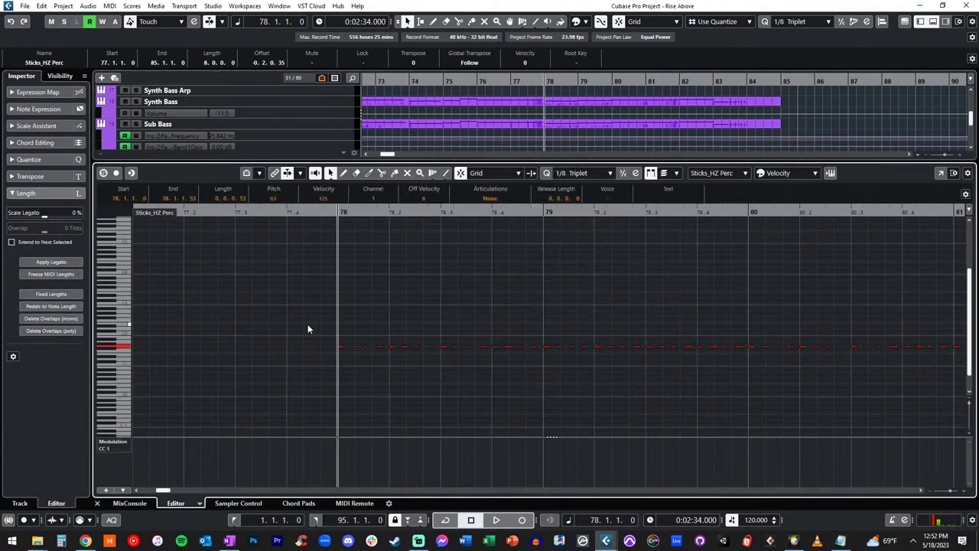
pyautogui.press('Down')
pyautogui.press('Down')
pyautogui.press('space')
pyautogui.press('Up')
pyautogui.press('Up')
pyautogui.press('Up')
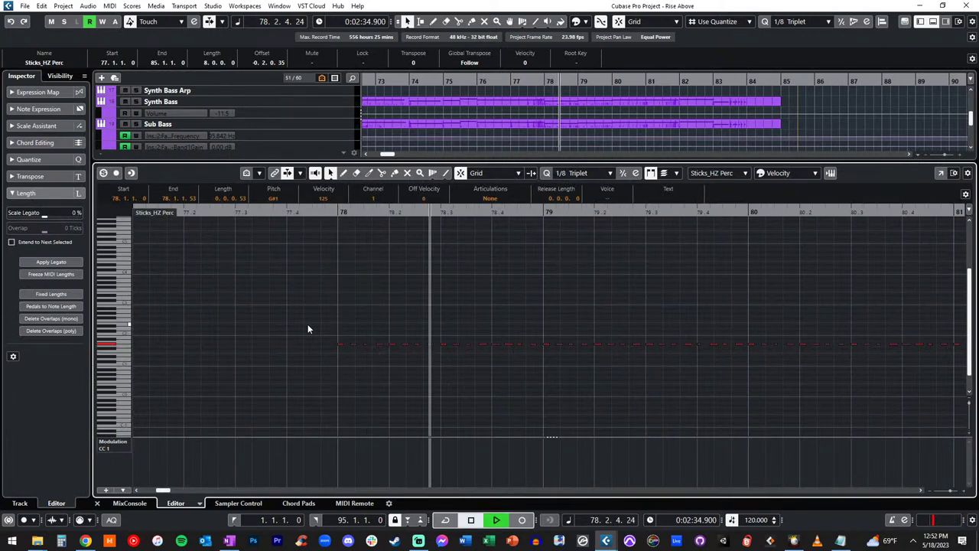
pyautogui.press('Up')
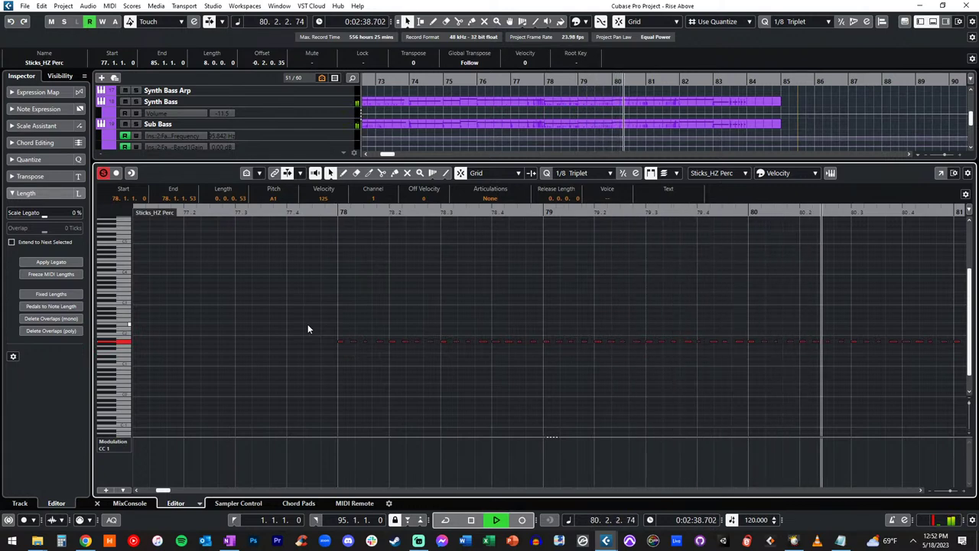
pyautogui.press('Up')
pyautogui.press('Up')
pyautogui.press('Up')
pyautogui.press('Up')
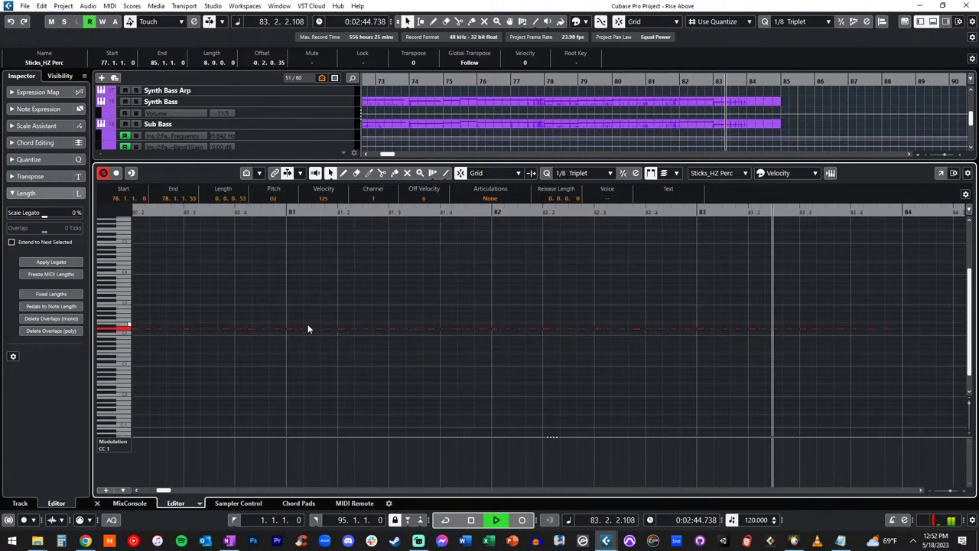
# Step: Rewind the playback and try transposing the selected sticks notes up to F#2
pyautogui.press('Up')
pyautogui.press('Up')
pyautogui.press('KP_Subtract')
pyautogui.press('KP_Subtract')
pyautogui.press('KP_Subtract')
pyautogui.press('KP_Subtract')
pyautogui.press('KP_Subtract')
pyautogui.press('KP_Subtract')
pyautogui.press('KP_Subtract')
pyautogui.press('KP_Subtract')
pyautogui.press('KP_Subtract')
pyautogui.press('KP_Subtract')
pyautogui.press('KP_Add')
pyautogui.press('KP_Add')
pyautogui.press('KP_Add')
pyautogui.press('KP_Add')
pyautogui.press('Up')
pyautogui.press('Up')
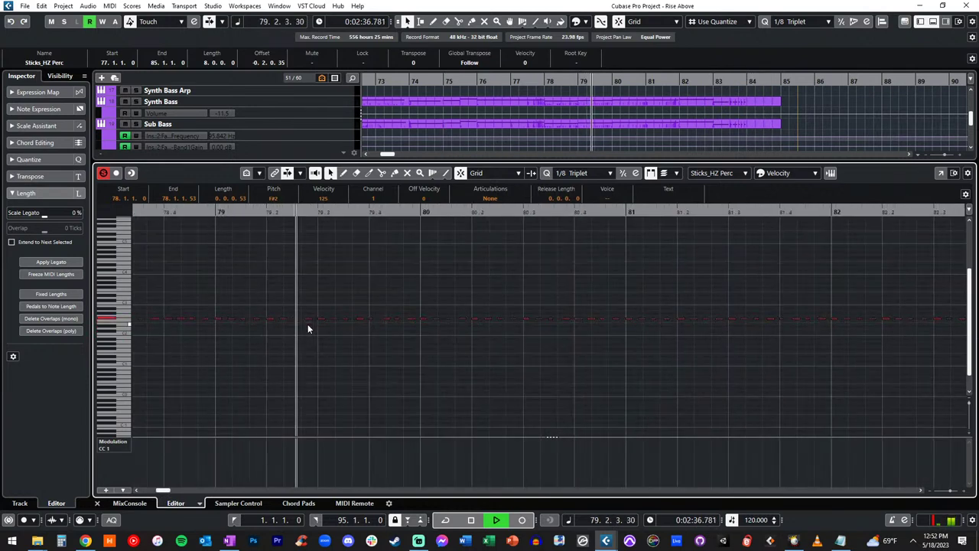
# Step: Try the selected sticks notes at higher pitches during playback, ending on C3
pyautogui.press('Up')
pyautogui.press('Up')
pyautogui.press('Up')
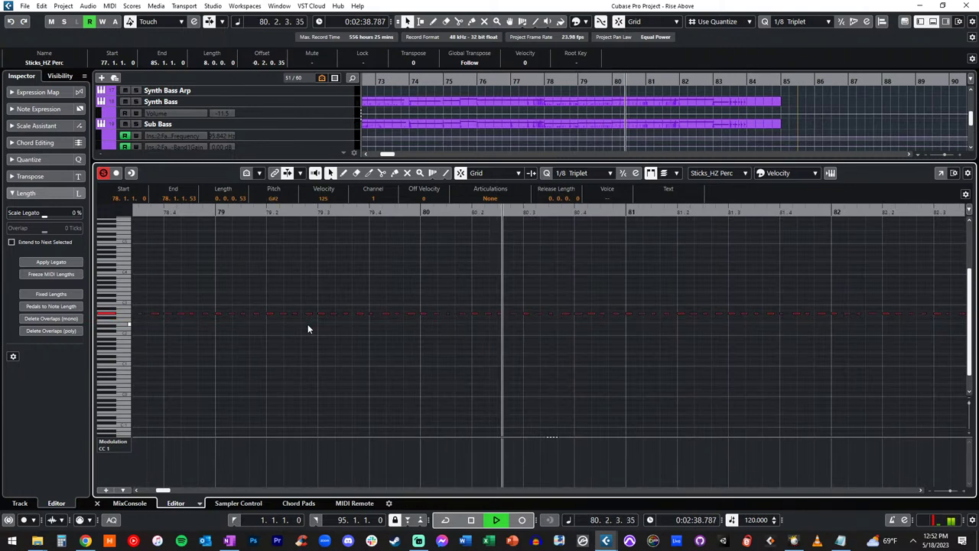
pyautogui.press('Up')
pyautogui.press('Up')
pyautogui.press('Up')
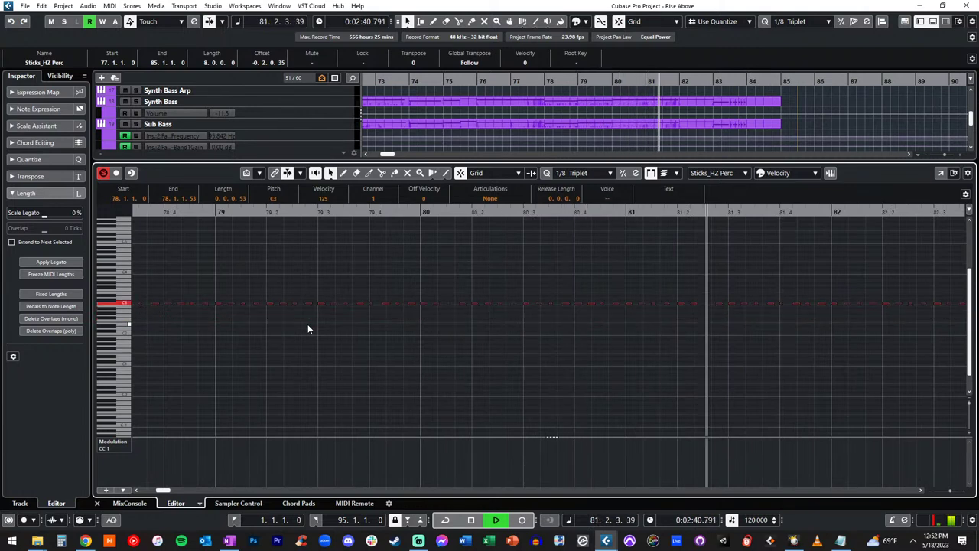
pyautogui.press('Down')
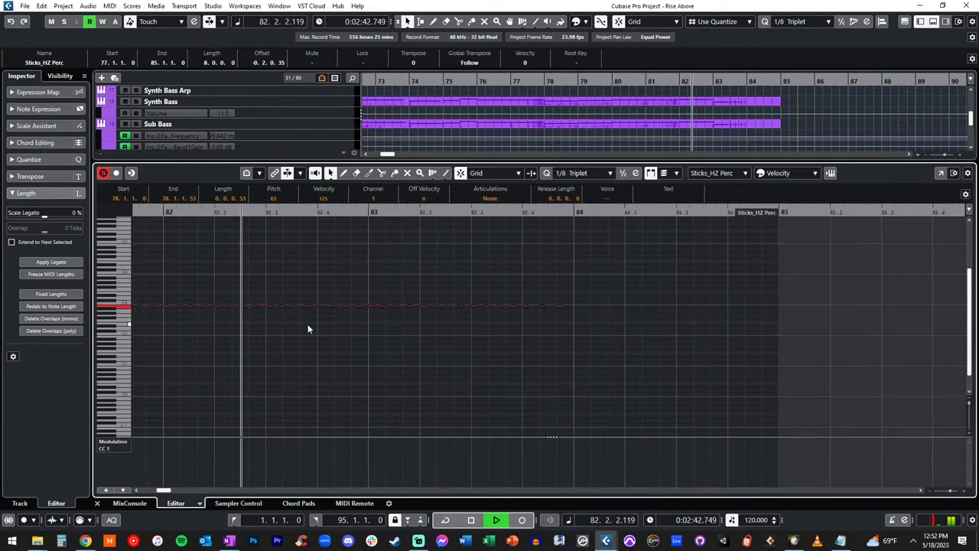
pyautogui.press('Up')
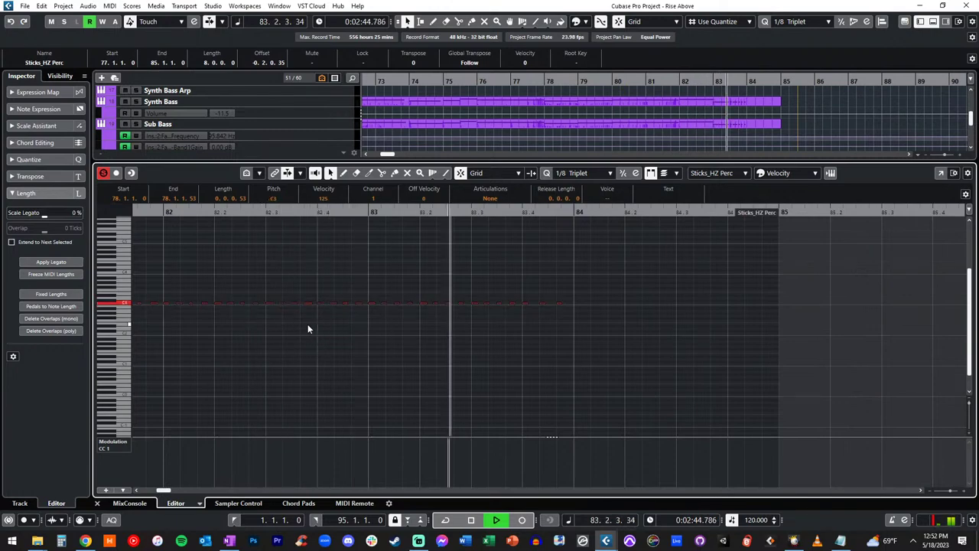
# Step: Close the editor and replay the full mix with the transposed sticks to around bar 79
pyautogui.hotkey('ctrl', 'alt', 'b')
pyautogui.press('space')
pyautogui.press('KP_Subtract')
pyautogui.press('space')
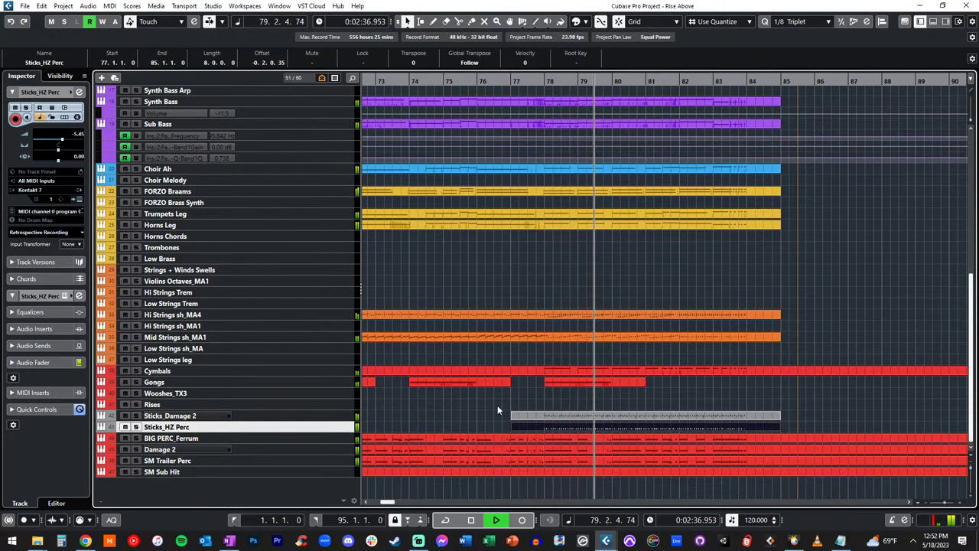
# Step: Reopen the Sticks_HZ Perc part, transpose all its notes down to G1 and close the editor
pyautogui.doubleClick(530, 426)
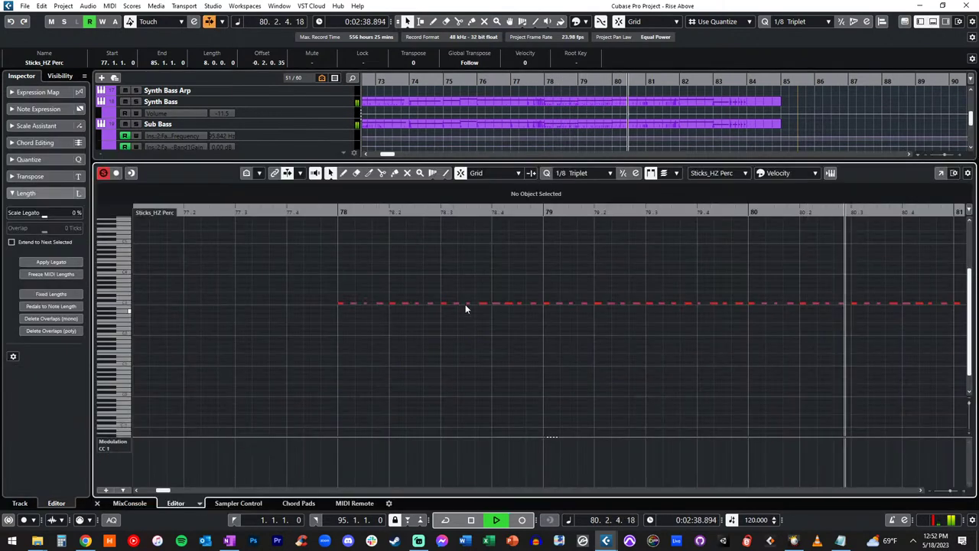
pyautogui.hotkey('ctrl', 'a')
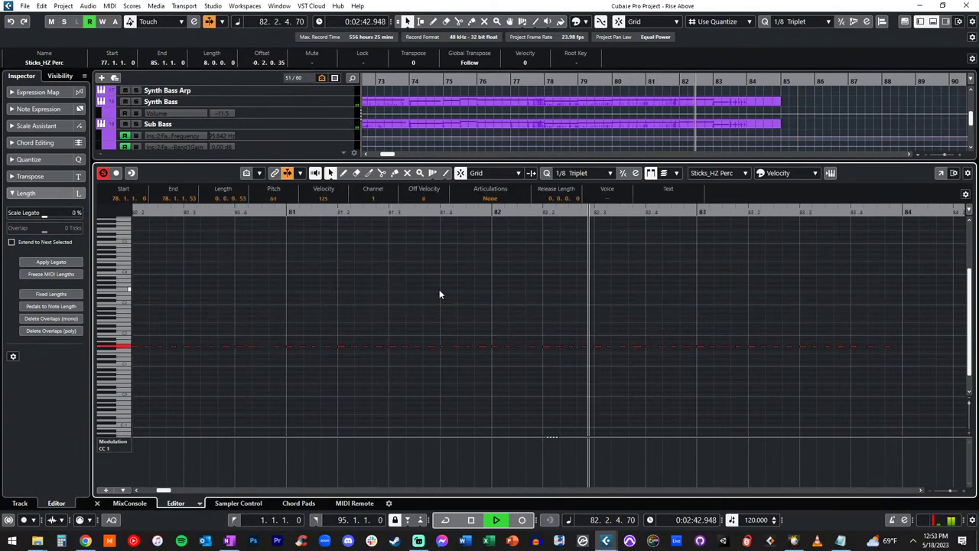
pyautogui.hotkey('ctrl', 'e')
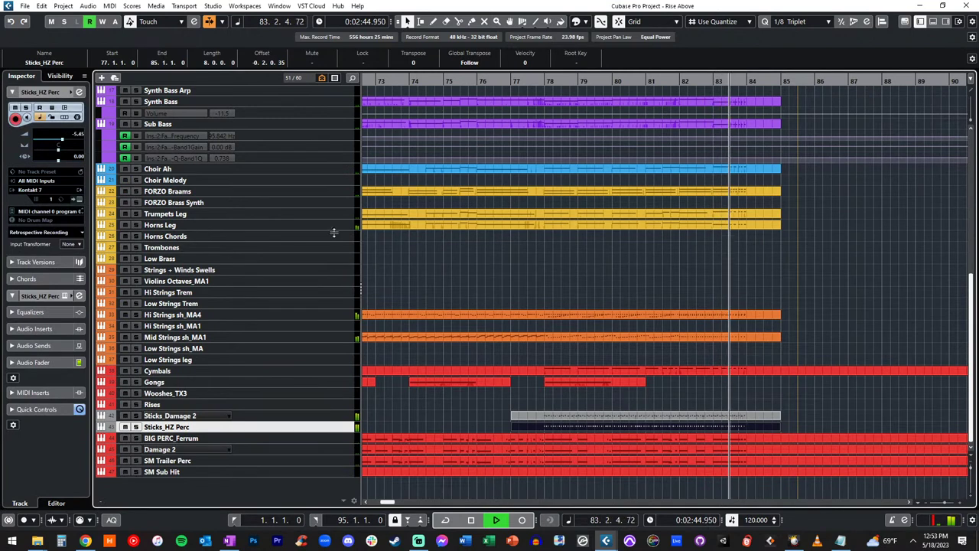
pyautogui.hscroll(-2, 537, 279)
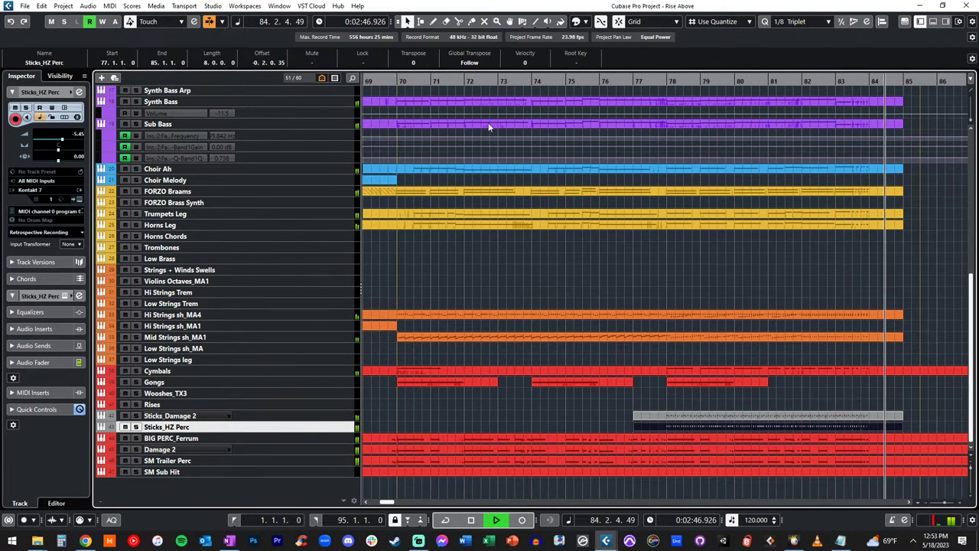
# Step: Replay ACT 4 from around bar 69 and set the Cymbals track's volume to -8.55
pyautogui.click(382, 81)
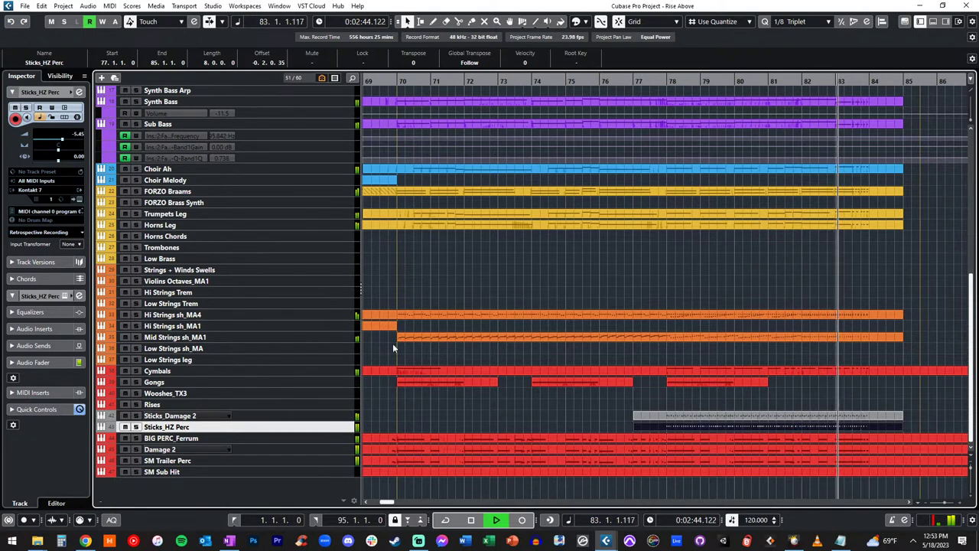
pyautogui.click(264, 370)
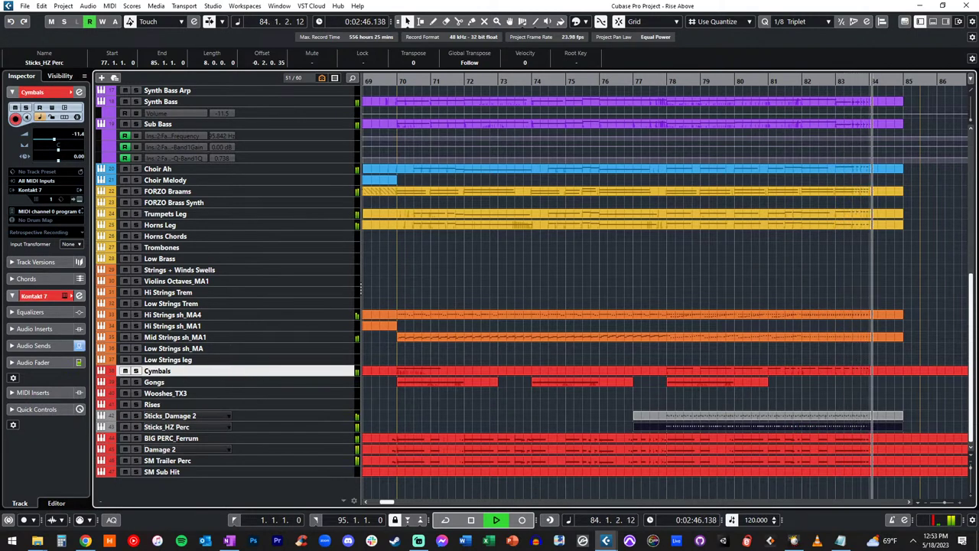
pyautogui.click(622, 264)
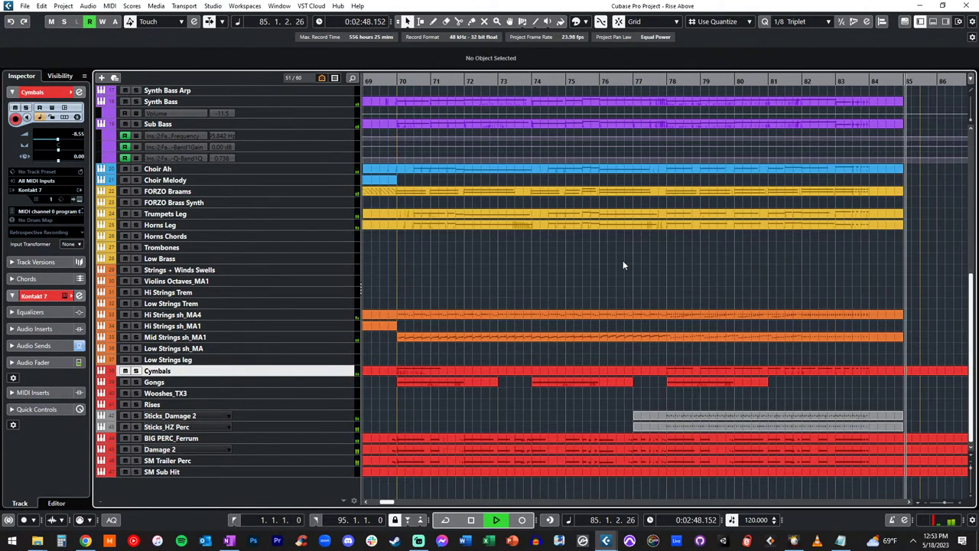
# Step: Return to the start of the project and play the whole arrangement from bar 1
pyautogui.scroll(6, 623, 264)
pyautogui.hscroll(-3, 623, 265)
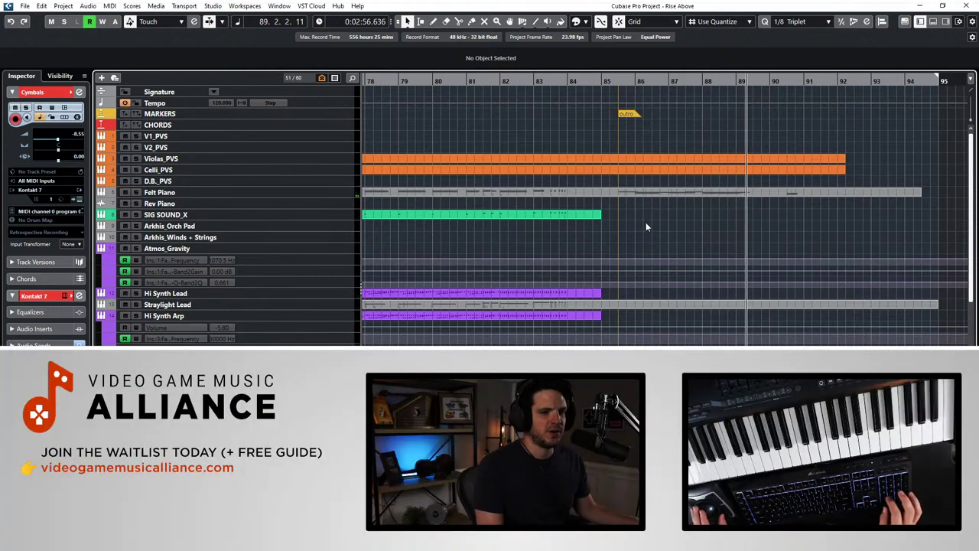
pyautogui.press('KP_Decimal')
pyautogui.press('space')
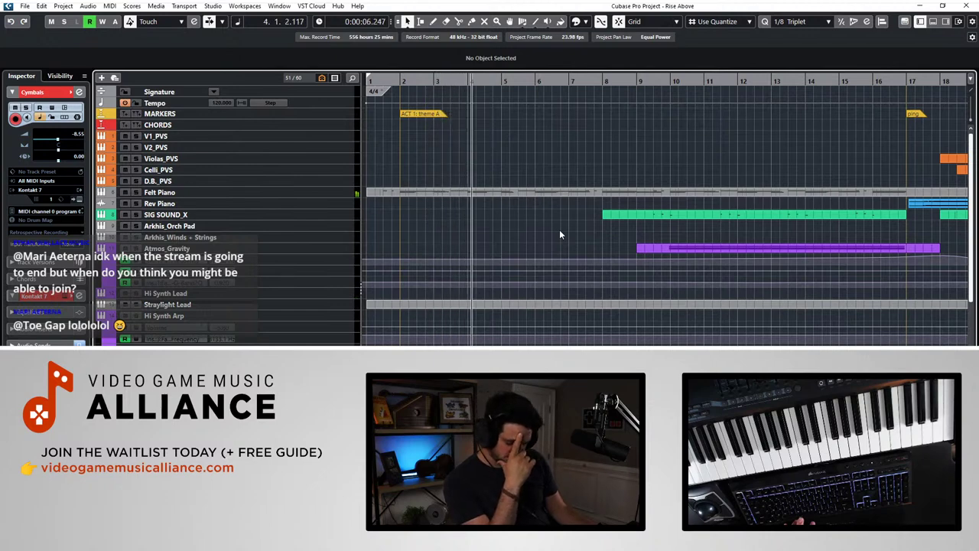
# Step: Select the SM Sub Hit part starting at bar 10 while the arrangement plays
pyautogui.scroll(-10, 589, 233)
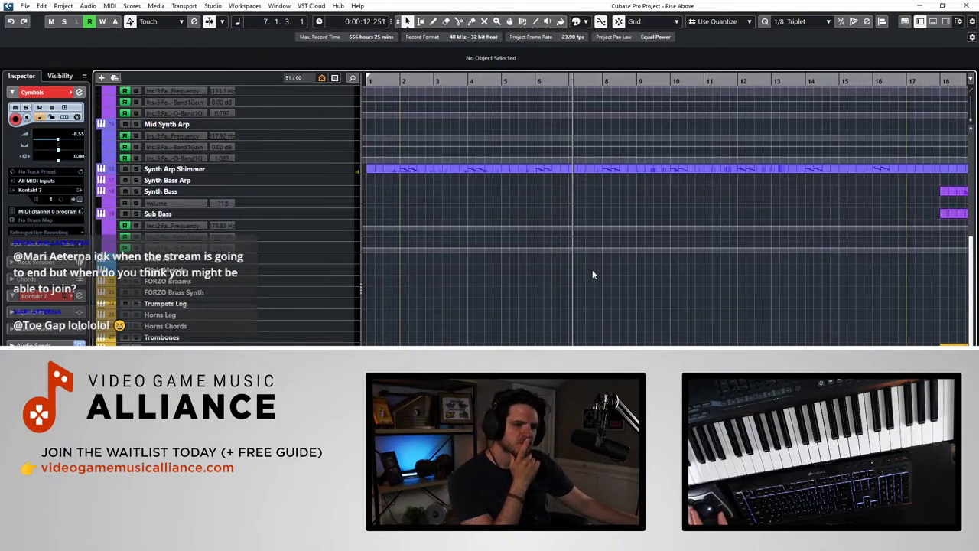
pyautogui.scroll(-4, 589, 269)
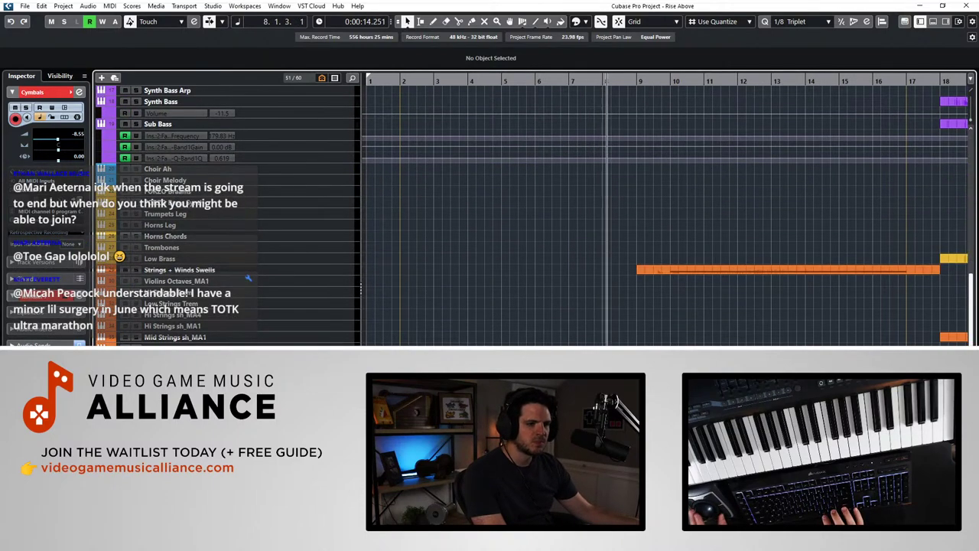
pyautogui.press('Right')
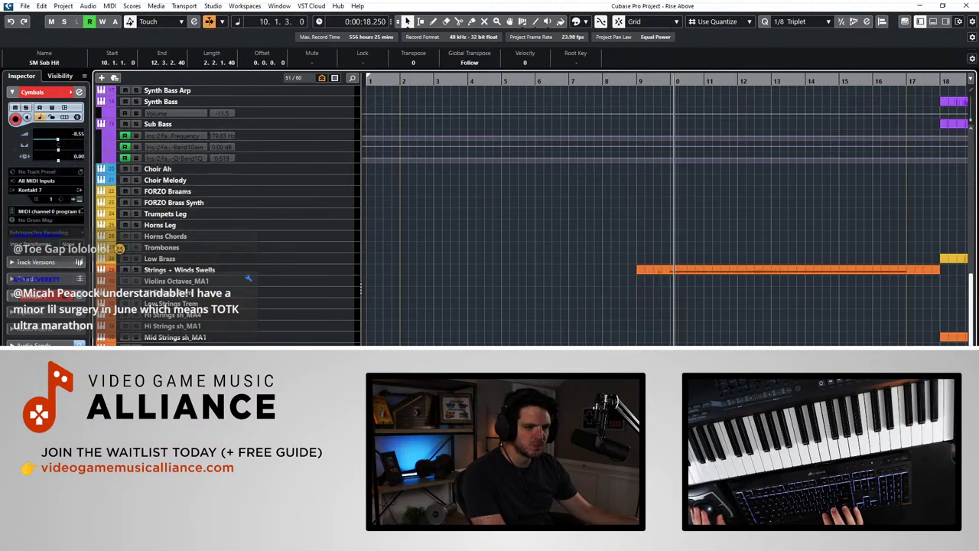
# Step: Play the arrangement from bar 10 to bar 17 and review the tracks leading into the Act 2A transition
pyautogui.press('space')
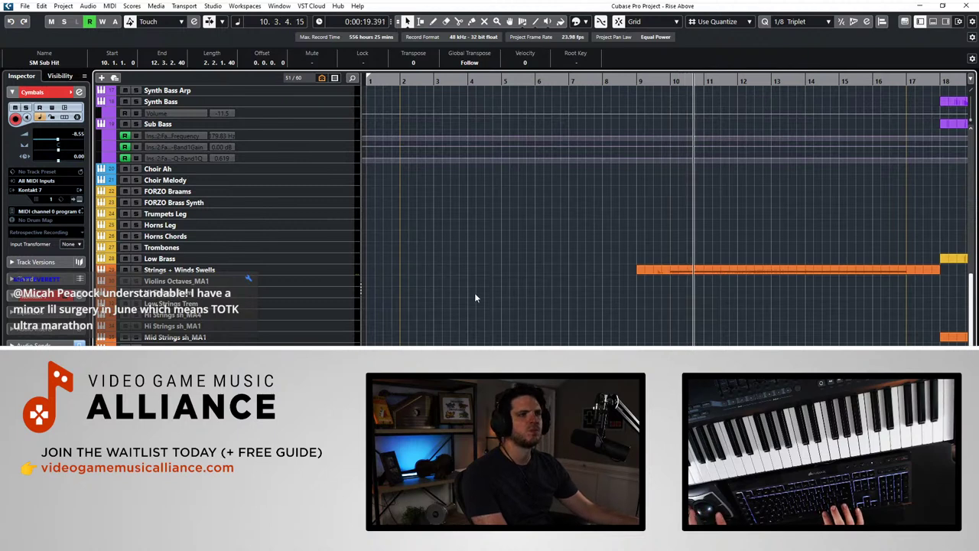
pyautogui.press('f')
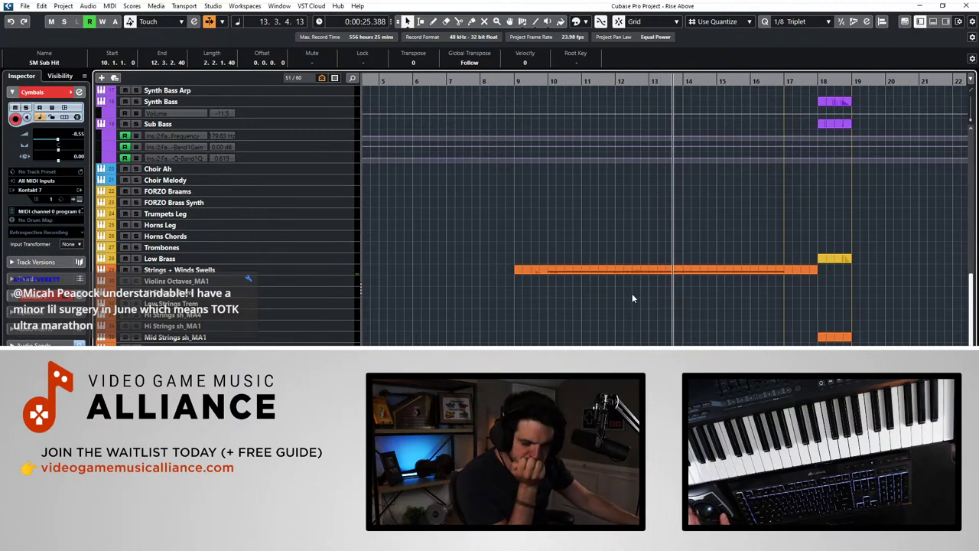
pyautogui.scroll(5, 632, 293)
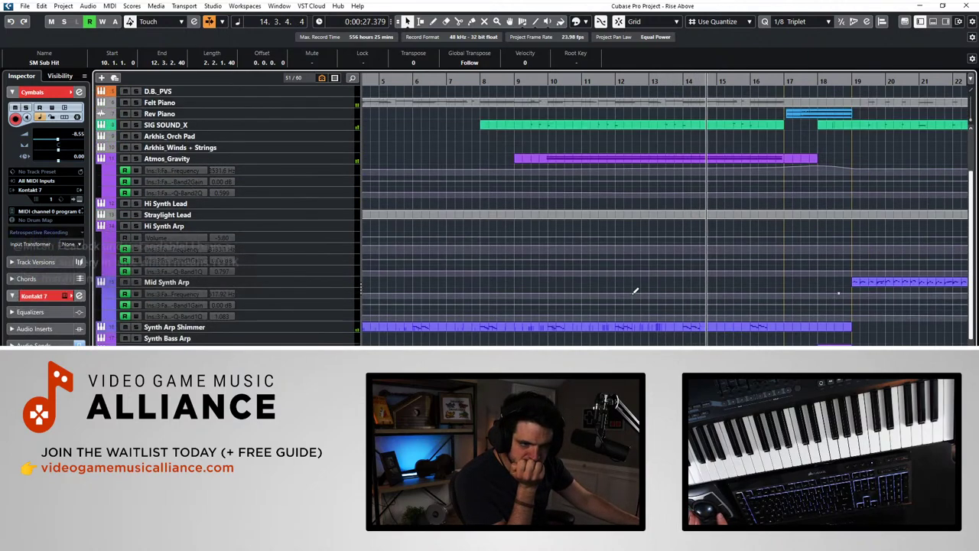
pyautogui.scroll(3, 632, 293)
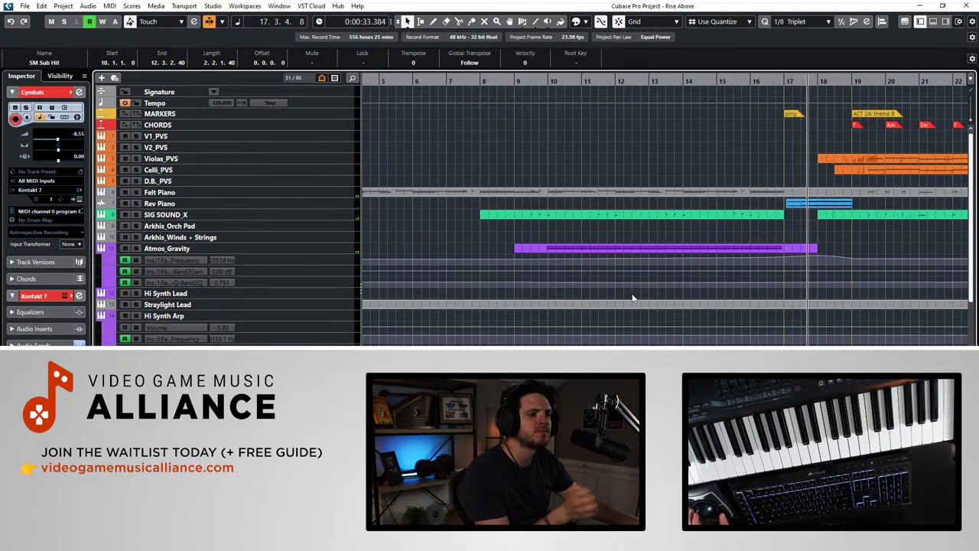
pyautogui.hscroll(3, 672, 249)
pyautogui.press('space')
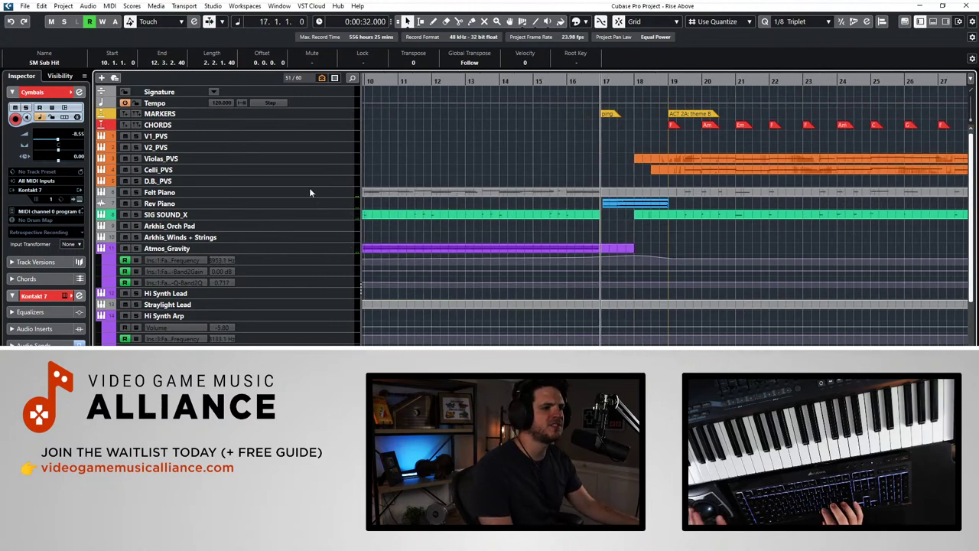
# Step: Select the Felt Piano track and play back the bars before bar 17 to rehearse a part
pyautogui.click(263, 193)
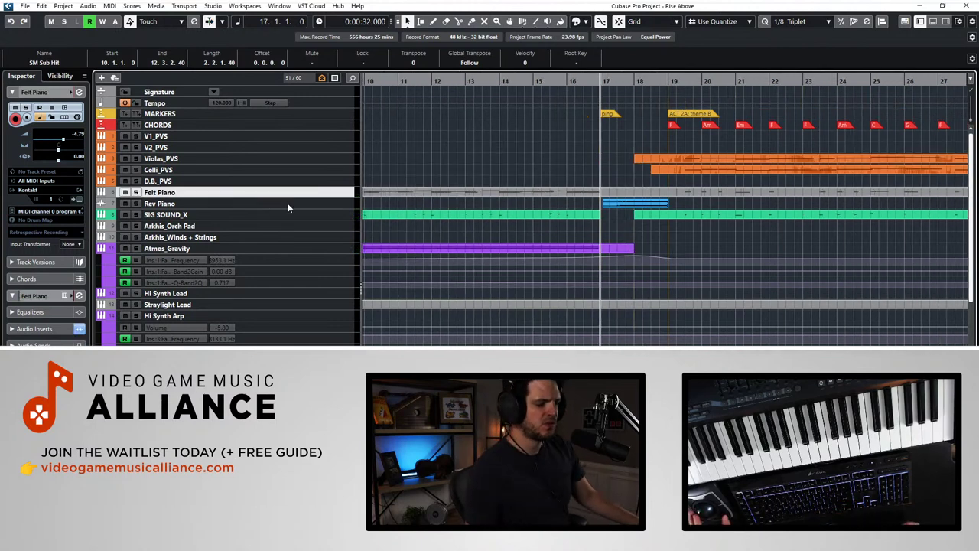
pyautogui.press('space')
pyautogui.press('KP_Subtract')
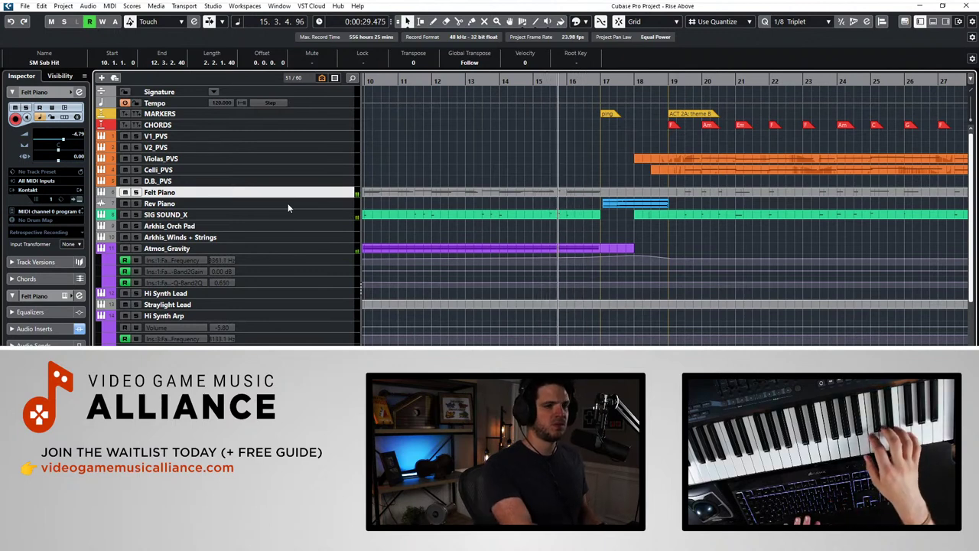
# Step: Record a MIDI part on the SIG SOUND_X track from bar 16 to bar 20 and glue it to the neighbouring parts
pyautogui.click(211, 214)
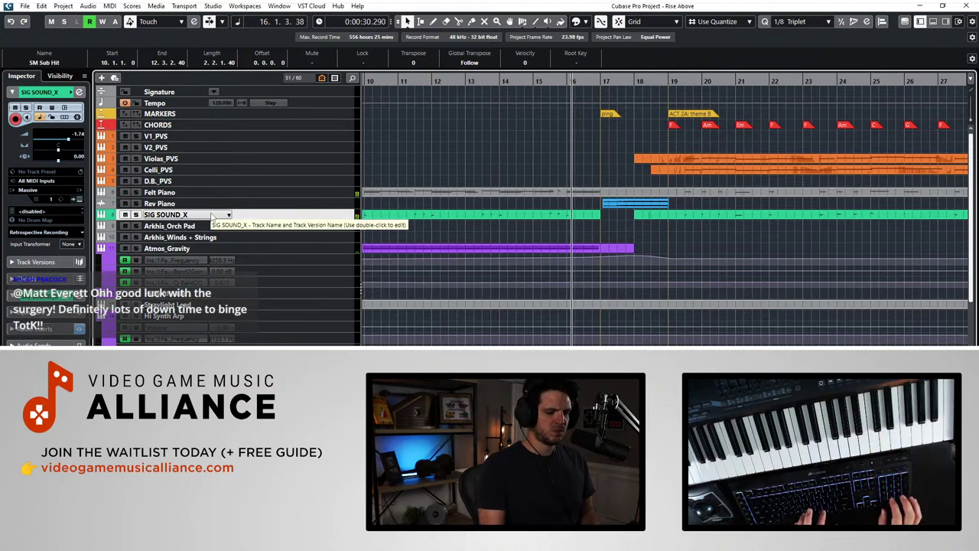
pyautogui.press('KP_Multiply')
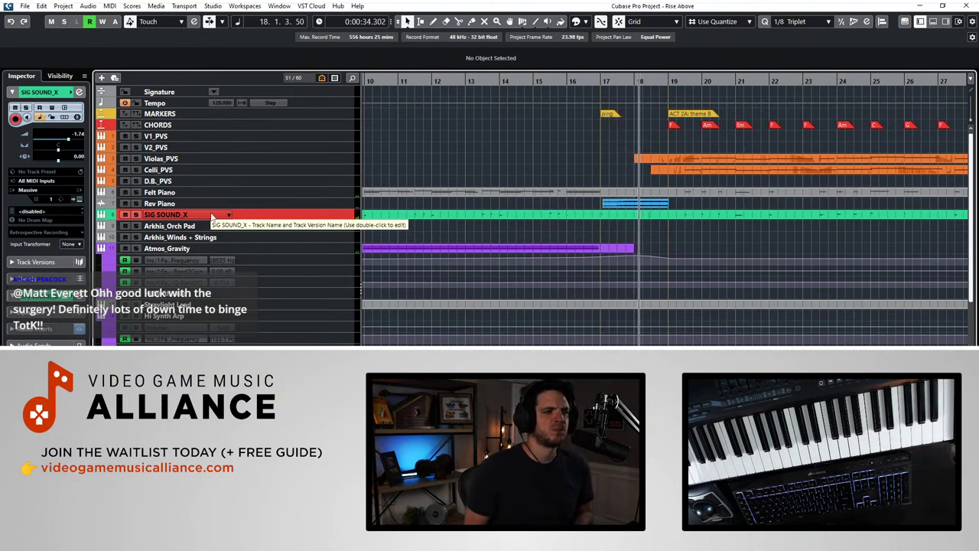
pyautogui.press('space')
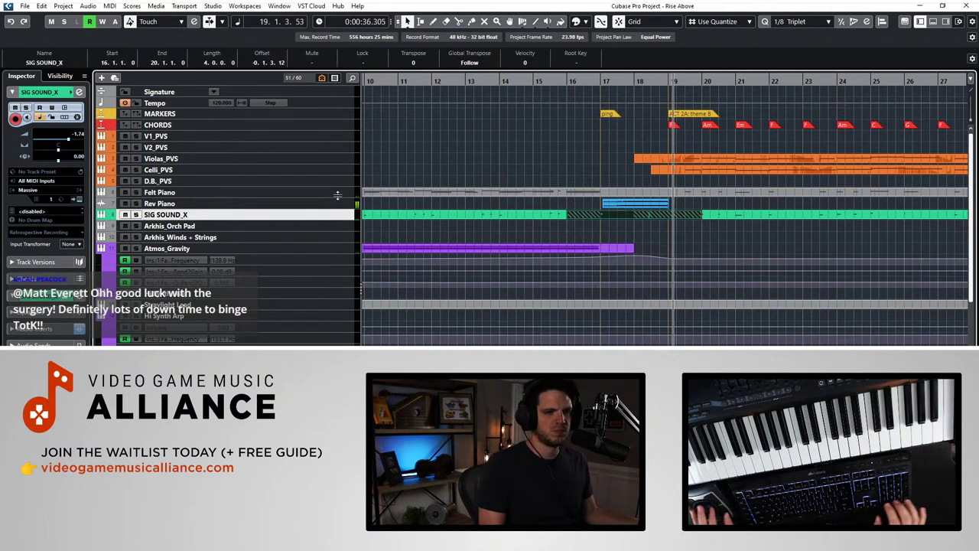
pyautogui.rightClick(555, 216)
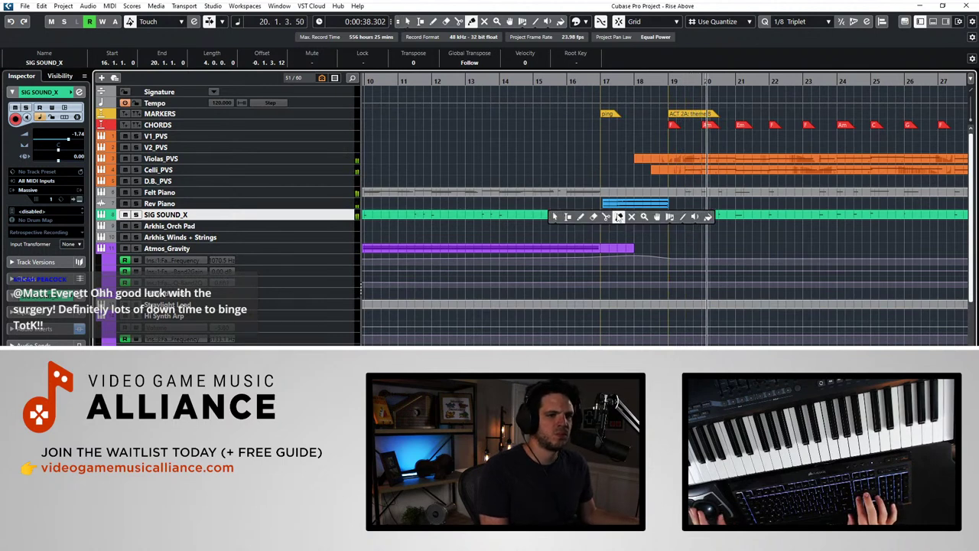
pyautogui.click(558, 213)
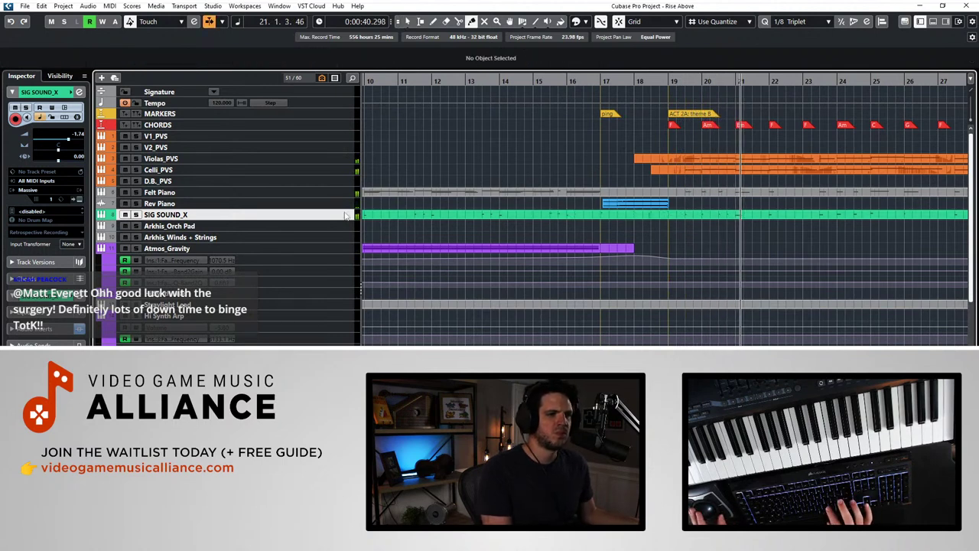
# Step: Replay the glued SIG SOUND_X passage from before bar 16 with the Felt Piano track selected
pyautogui.press('KP_Add')
pyautogui.press('KP_Add')
pyautogui.press('KP_Add')
pyautogui.press('KP_Subtract')
pyautogui.press('KP_Subtract')
pyautogui.press('KP_Subtract')
pyautogui.press('KP_Subtract')
pyautogui.press('KP_Subtract')
pyautogui.press('KP_Subtract')
pyautogui.press('KP_Subtract')
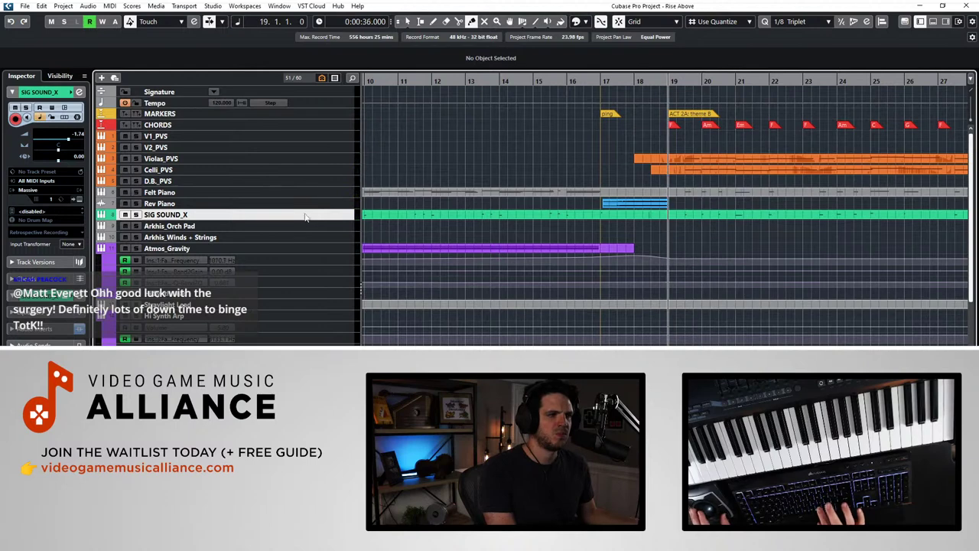
pyautogui.click(264, 196)
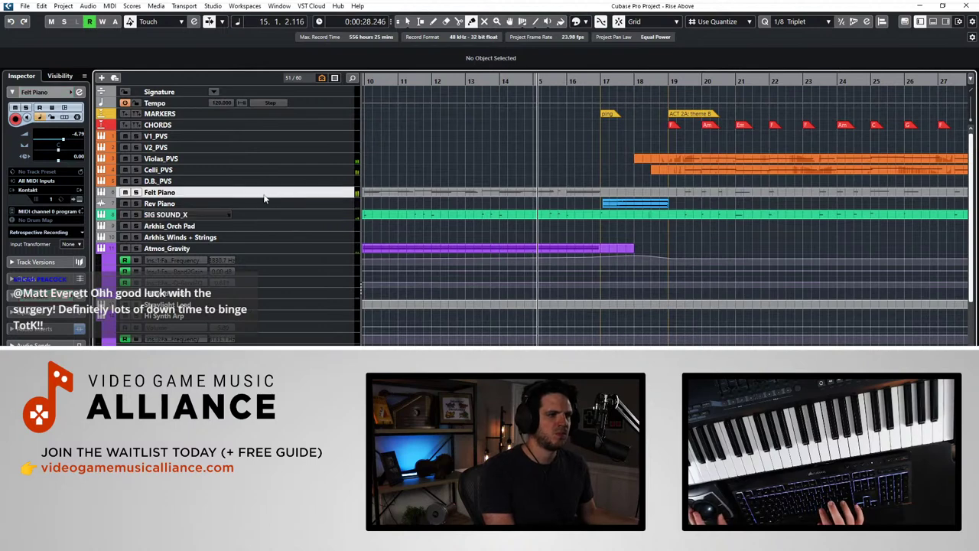
# Step: Open the SIG SOUND_X part in the note editor, quantize the note at bar 17 with a 1/1 preset, and close the editor
pyautogui.rightClick(581, 214)
pyautogui.click(584, 222)
pyautogui.doubleClick(581, 213)
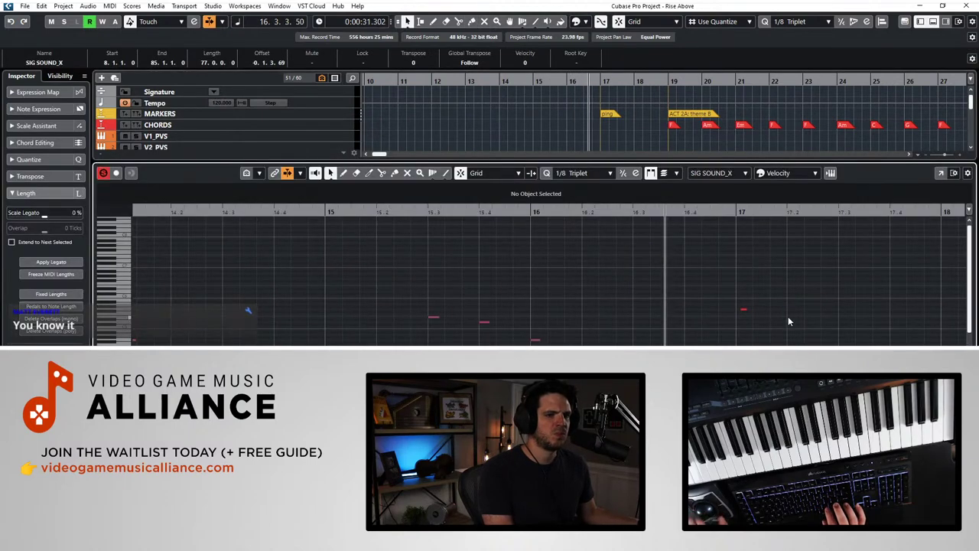
pyautogui.moveTo(788, 337); pyautogui.dragTo(711, 298)
pyautogui.click(579, 172)
pyautogui.click(585, 200)
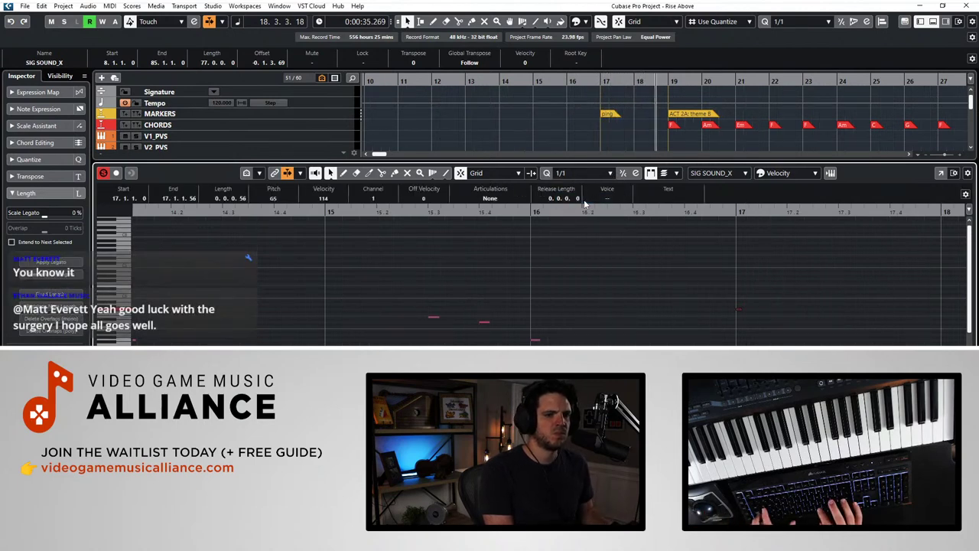
pyautogui.press('Return')
# Step: Replay the transition around bars 16 to 18 several times to check the quantized SIG SOUND_X note
pyautogui.press('KP_Subtract')
pyautogui.press('KP_Subtract')
pyautogui.press('KP_Subtract')
pyautogui.press('KP_Subtract')
pyautogui.press('KP_Subtract')
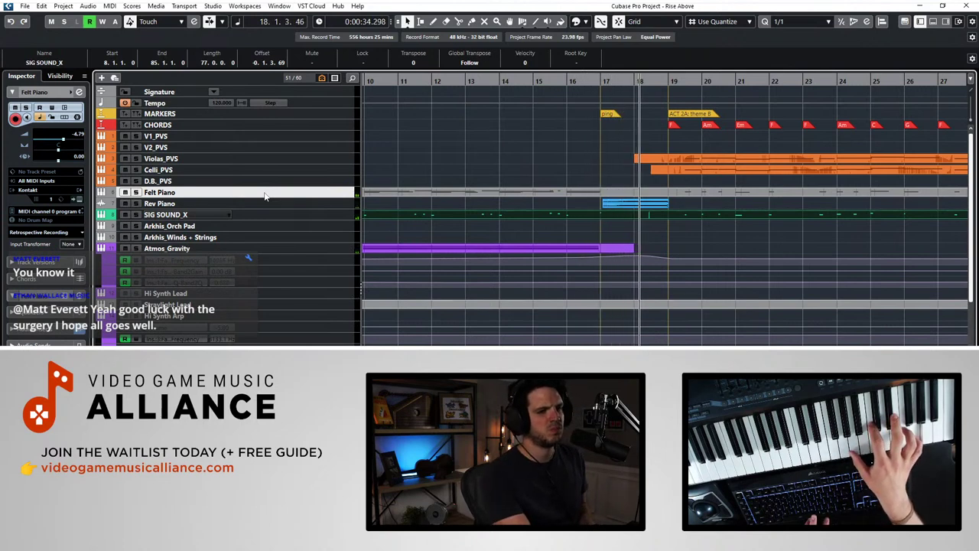
pyautogui.press('space')
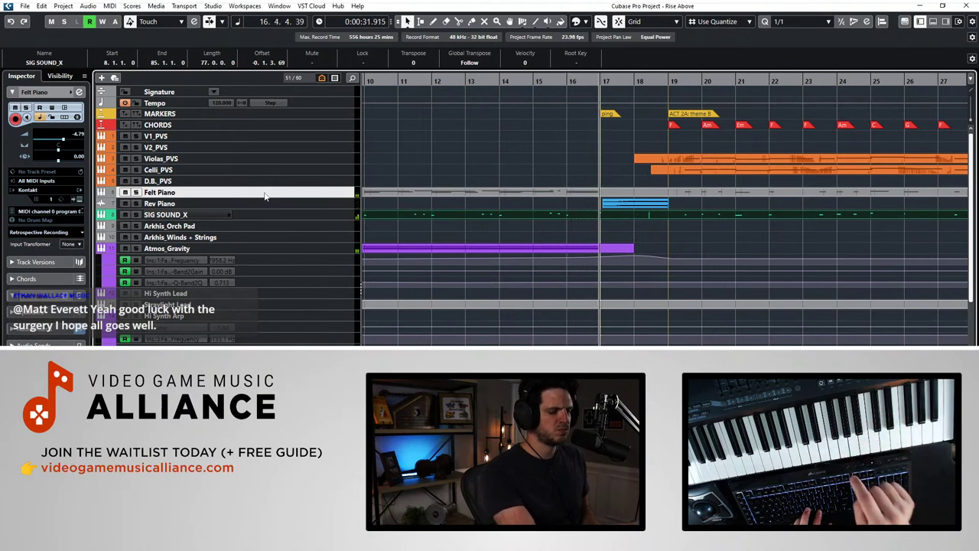
pyautogui.press('space')
pyautogui.press('KP_Subtract')
pyautogui.press('KP_Subtract')
pyautogui.press('space')
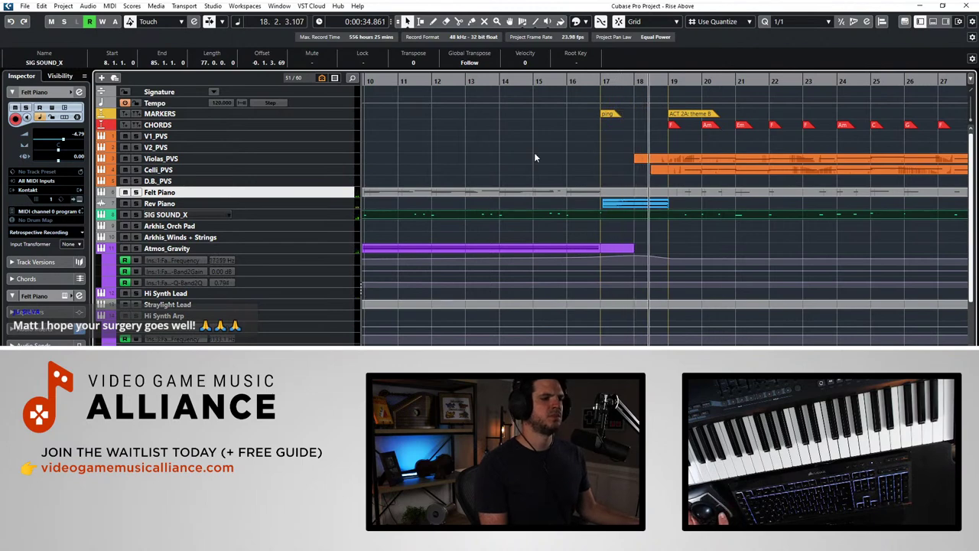
# Step: Follow playback through bars 18 to 29, reviewing the lower tracks and selecting the Violas_PVS and Celli_PVS tracks
pyautogui.scroll(-5, 601, 195)
pyautogui.scroll(-5, 600, 195)
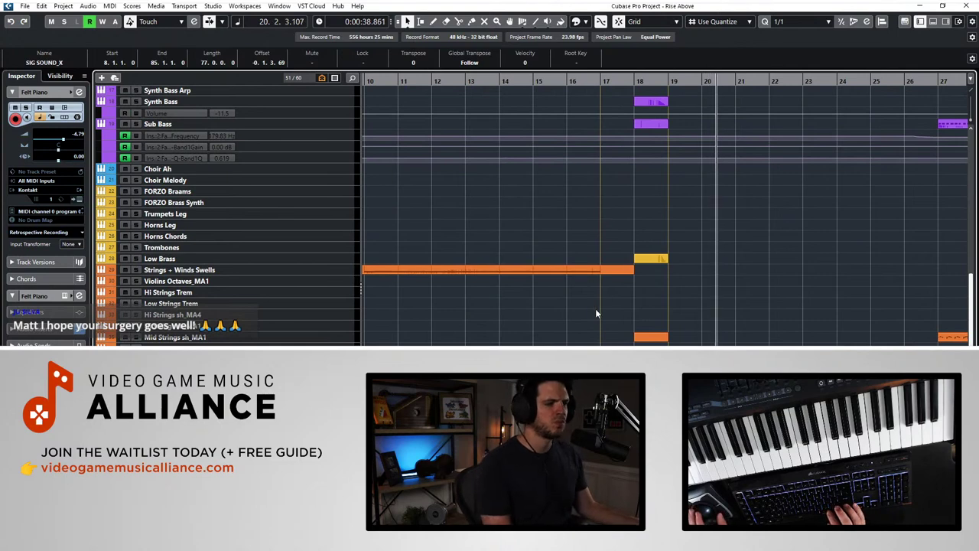
pyautogui.hscroll(4, 595, 312)
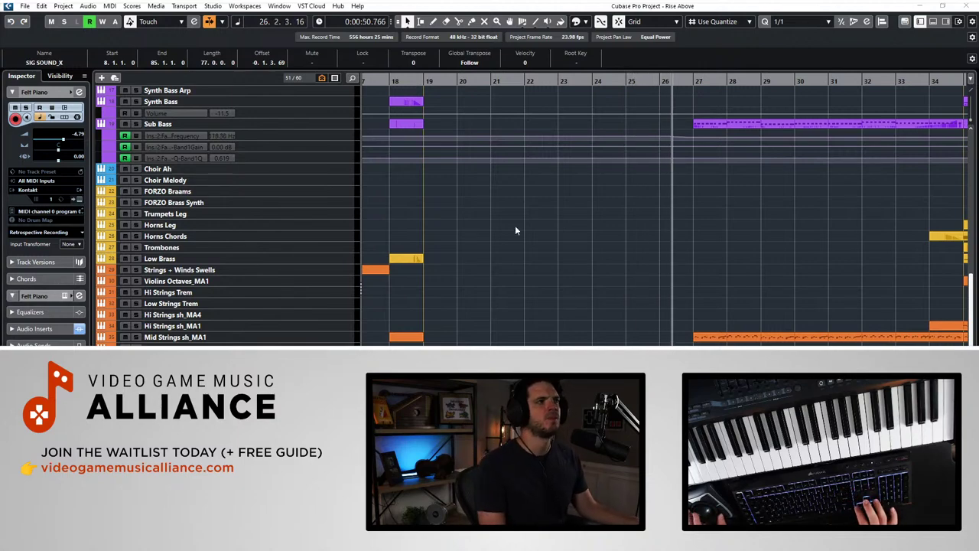
pyautogui.scroll(10, 515, 225)
pyautogui.click(298, 167)
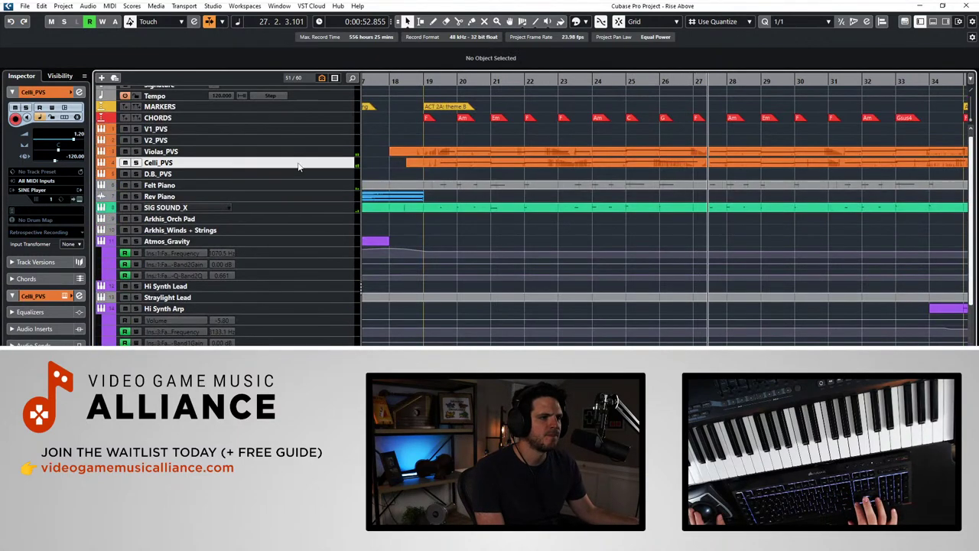
pyautogui.click(280, 152)
pyautogui.click(298, 166)
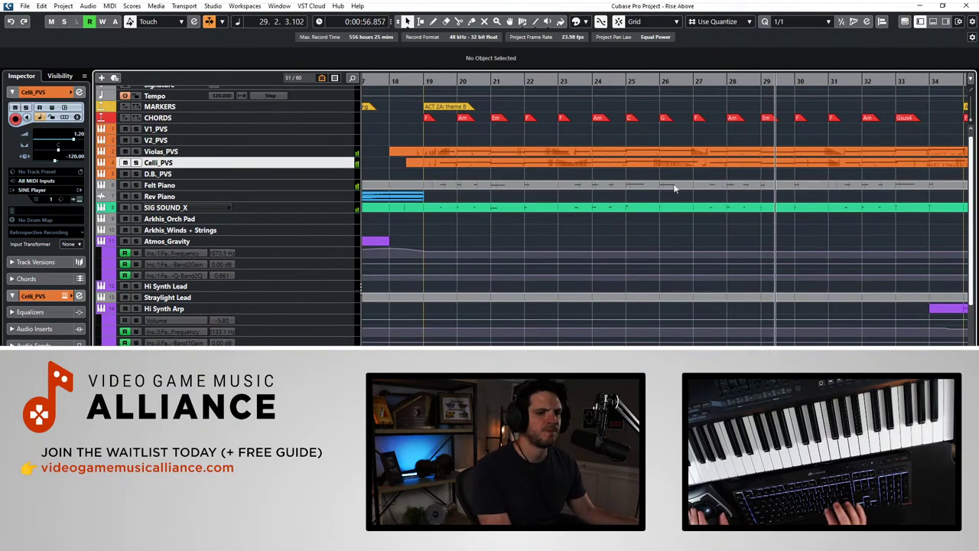
# Step: Review the synth bass, brass and string parts during playback from bar 30 to bar 44, with the Horns Leg track selected
pyautogui.scroll(-15, 678, 191)
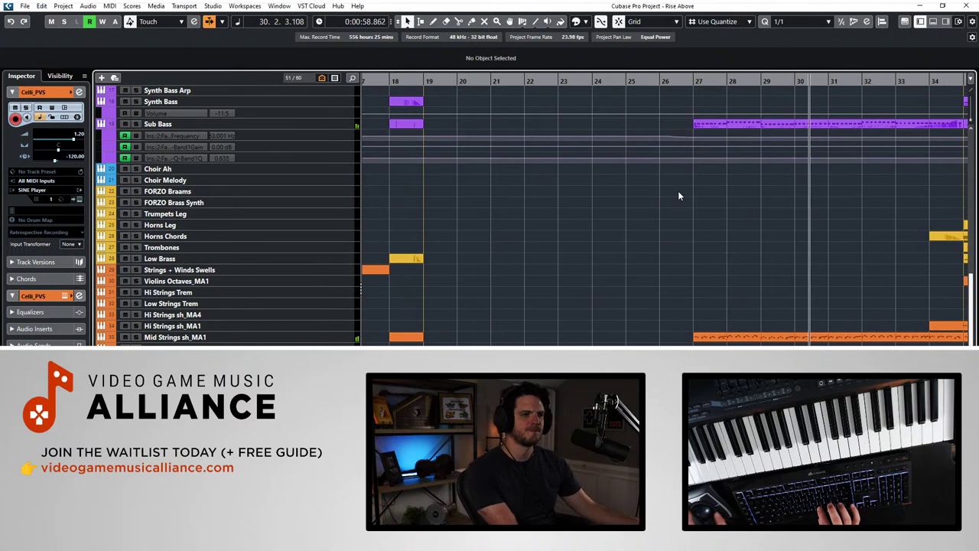
pyautogui.click(266, 194)
pyautogui.click(263, 224)
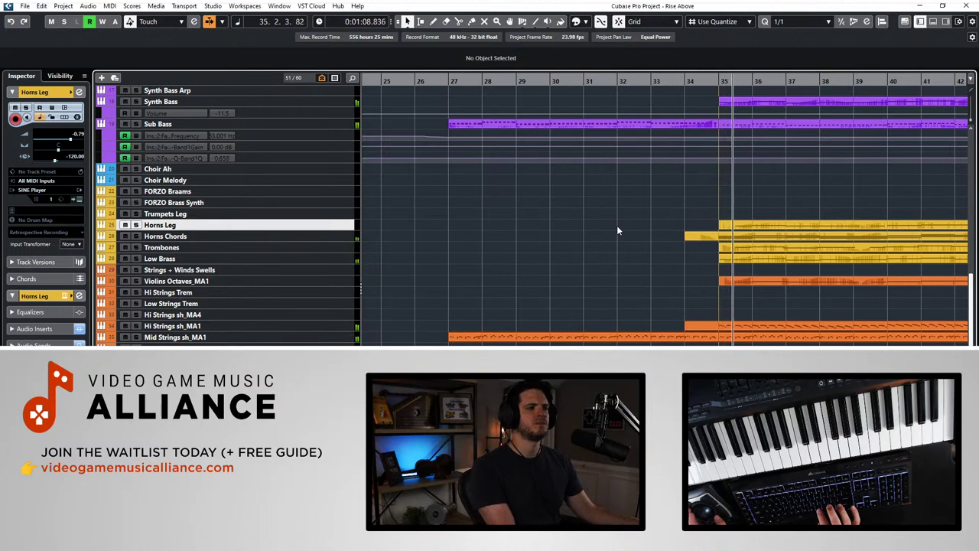
pyautogui.scroll(10, 617, 227)
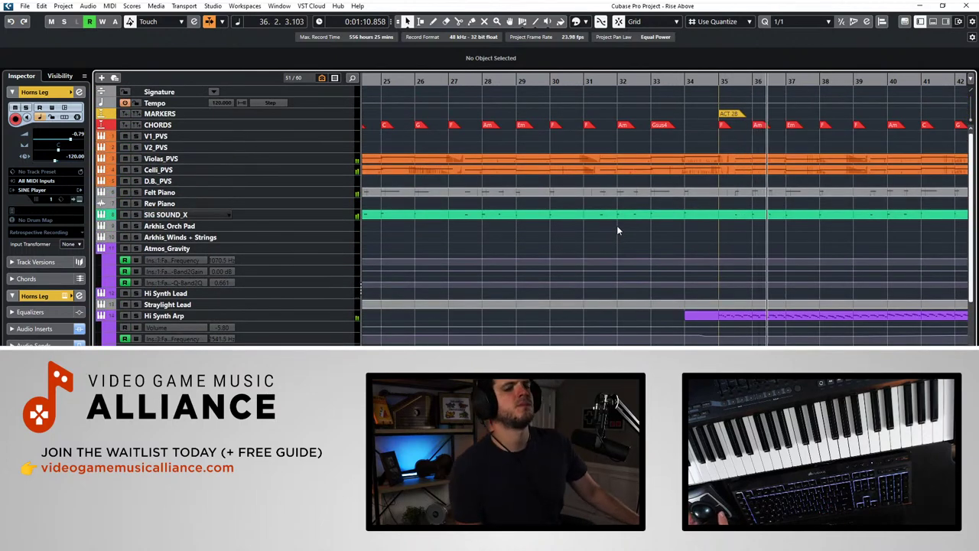
pyautogui.scroll(-10, 618, 230)
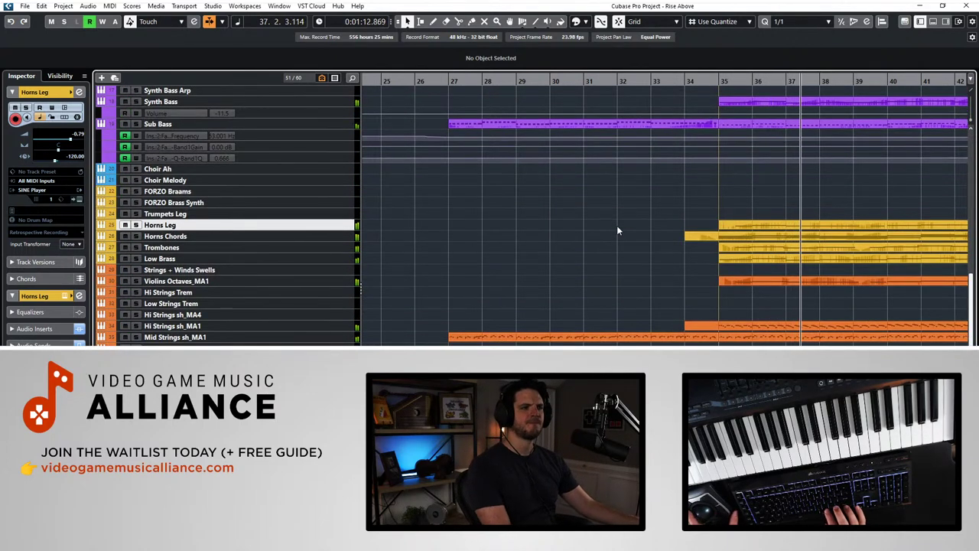
pyautogui.hscroll(3, 619, 229)
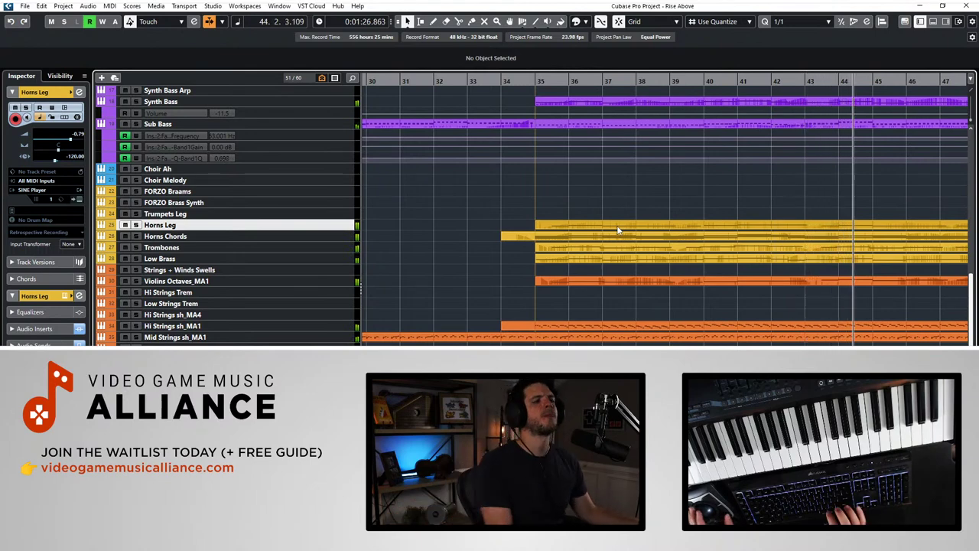
# Step: Select the Arkhis_Orch Pad track and examine the pad, synth and brass tracks while playback runs up to bar 51
pyautogui.scroll(10, 617, 225)
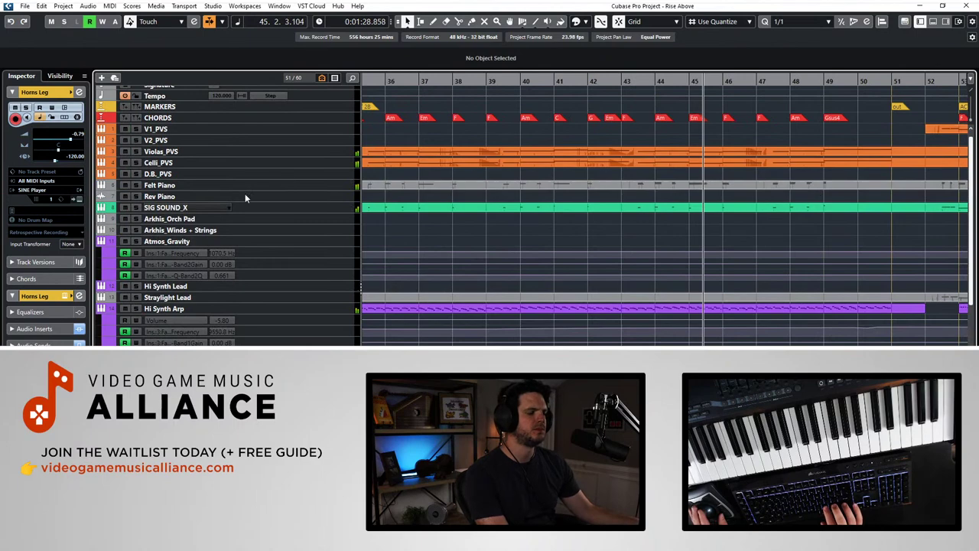
pyautogui.click(257, 218)
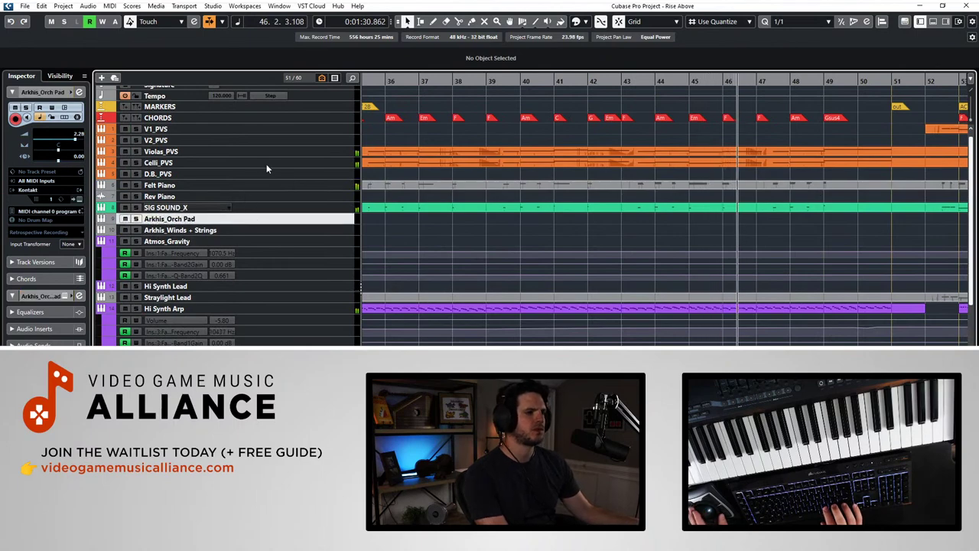
pyautogui.scroll(-12, 457, 267)
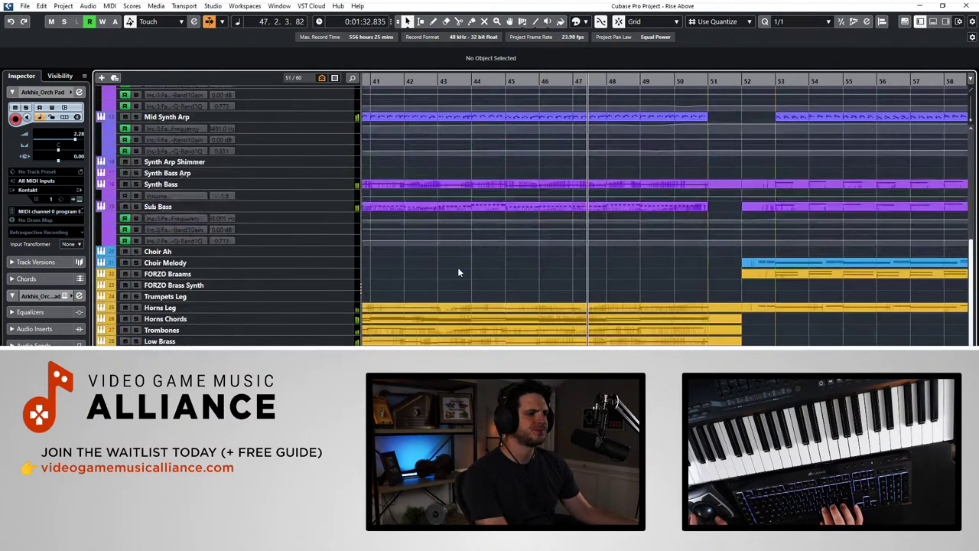
pyautogui.scroll(10, 458, 267)
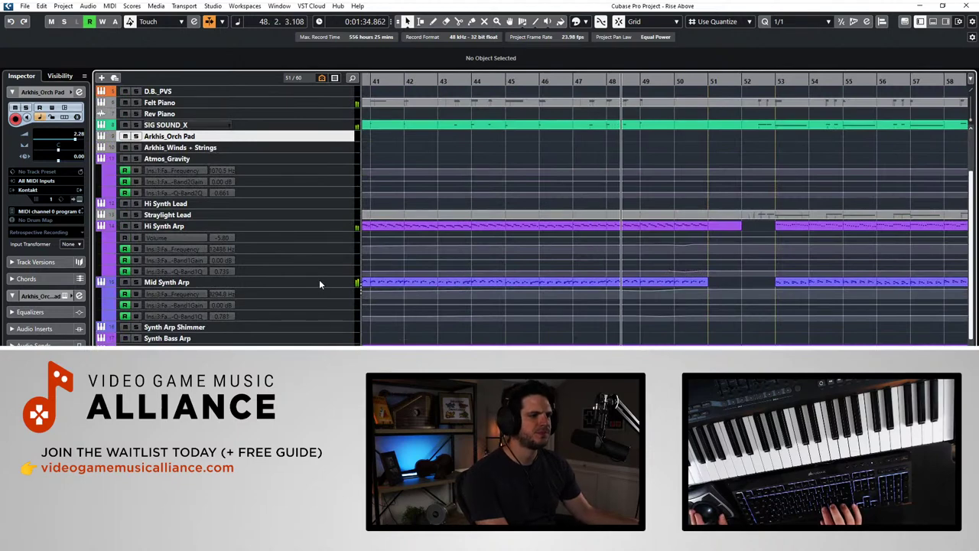
pyautogui.scroll(-6, 475, 284)
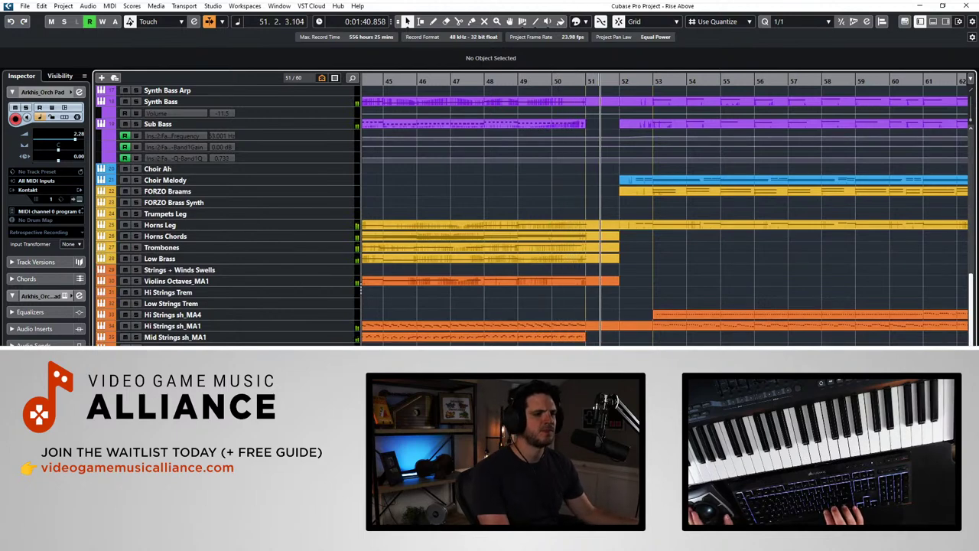
# Step: Stop playback and lower the Hi Synth Arp volume automation to -∞ between bars 51 and 53
pyautogui.press('space')
pyautogui.scroll(6, 543, 230)
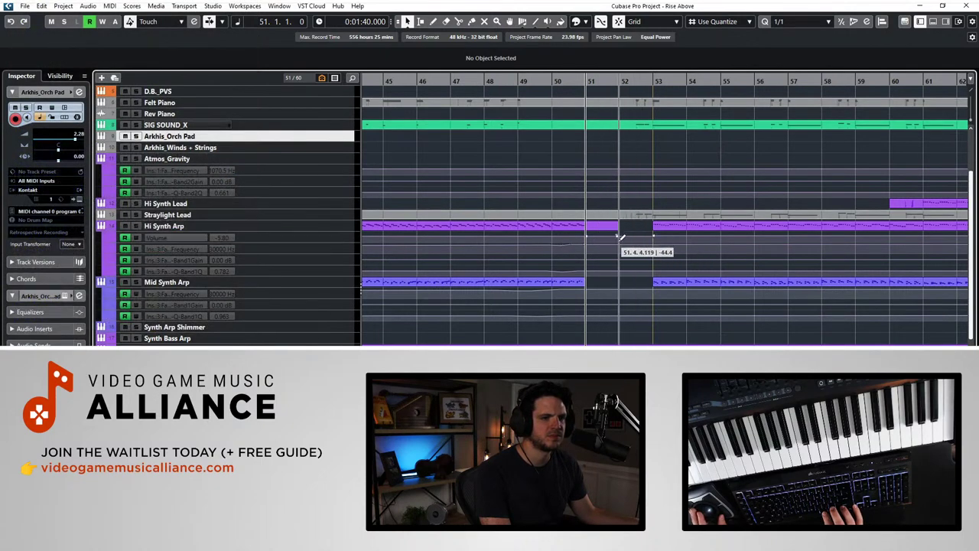
pyautogui.moveTo(617, 240); pyautogui.dragTo(651, 281)
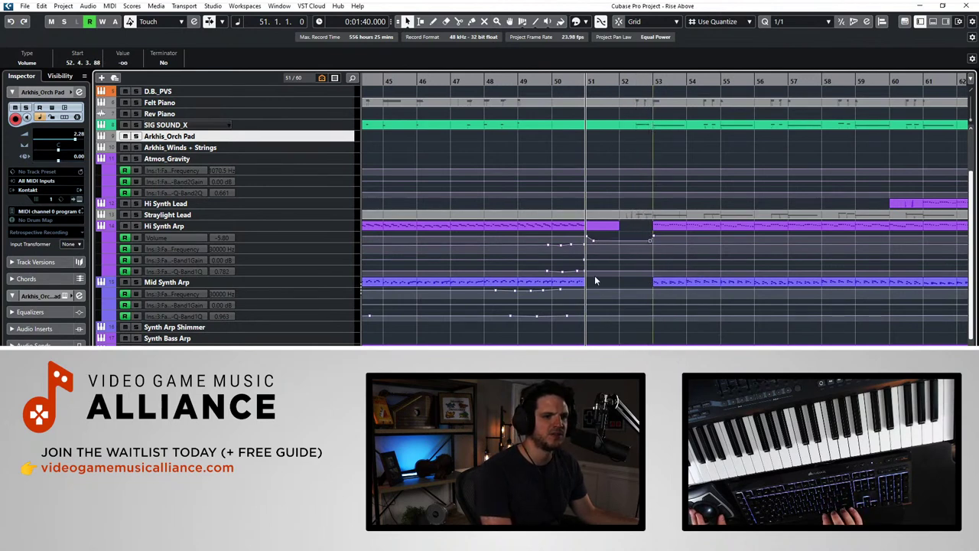
# Step: Select the Mid Synth Arp track and record its volume automation dropping to -∞ from bar 51
pyautogui.click(278, 284)
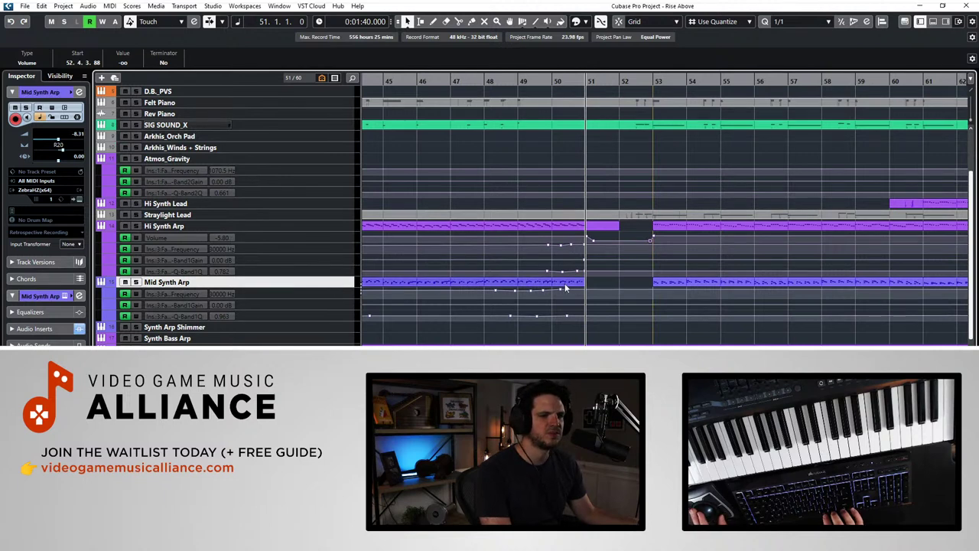
pyautogui.rightClick(238, 285)
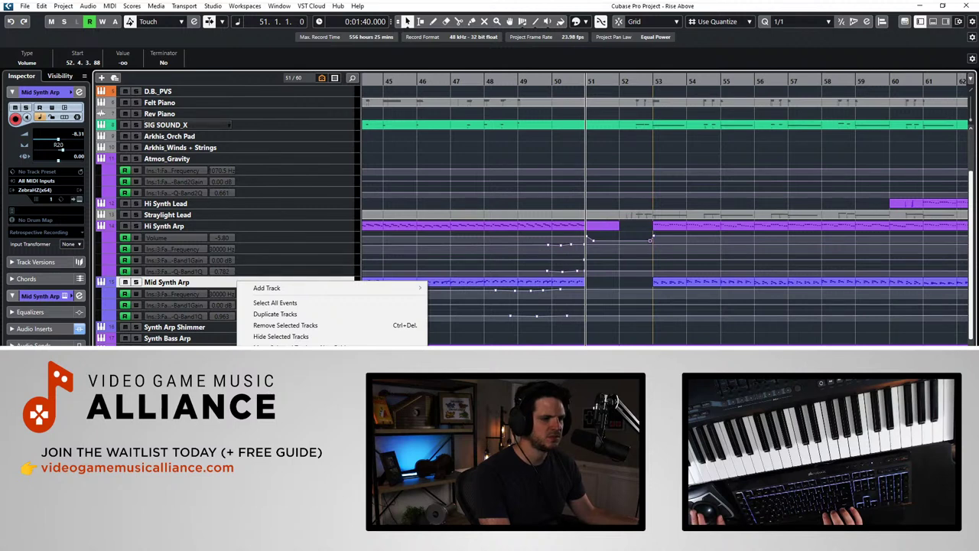
pyautogui.click(208, 287)
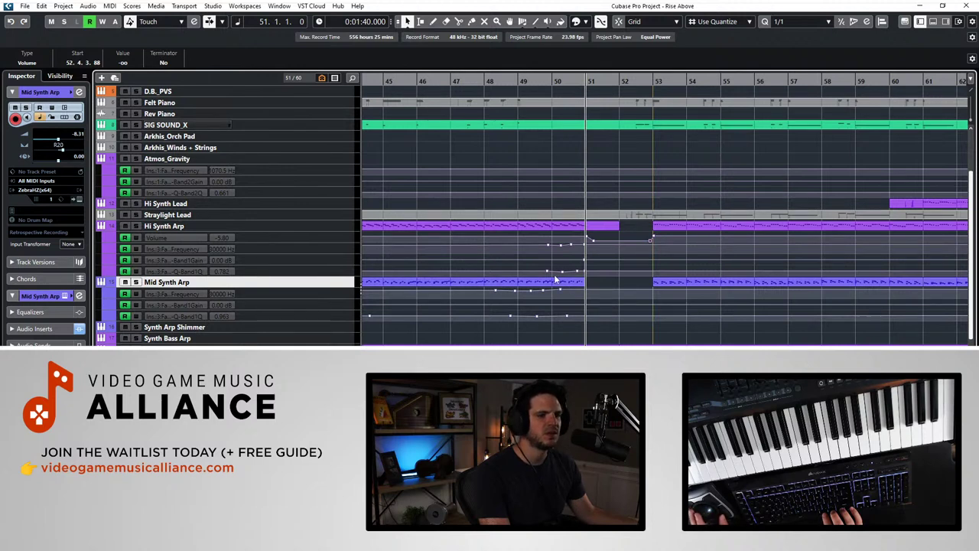
pyautogui.hotkey('shift', 'h')
pyautogui.hotkey('shift', 'h')
pyautogui.hotkey('shift', 'h')
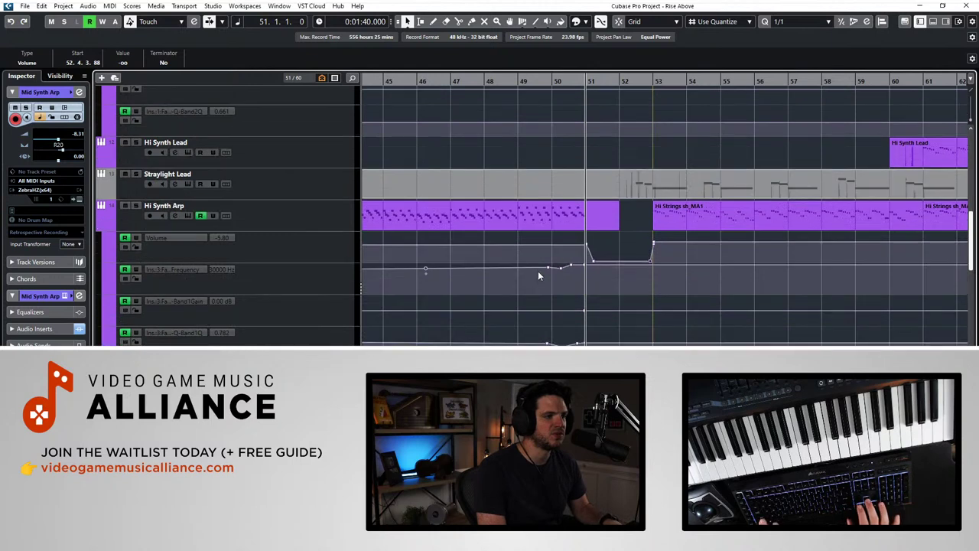
pyautogui.hotkey('shift', 'g')
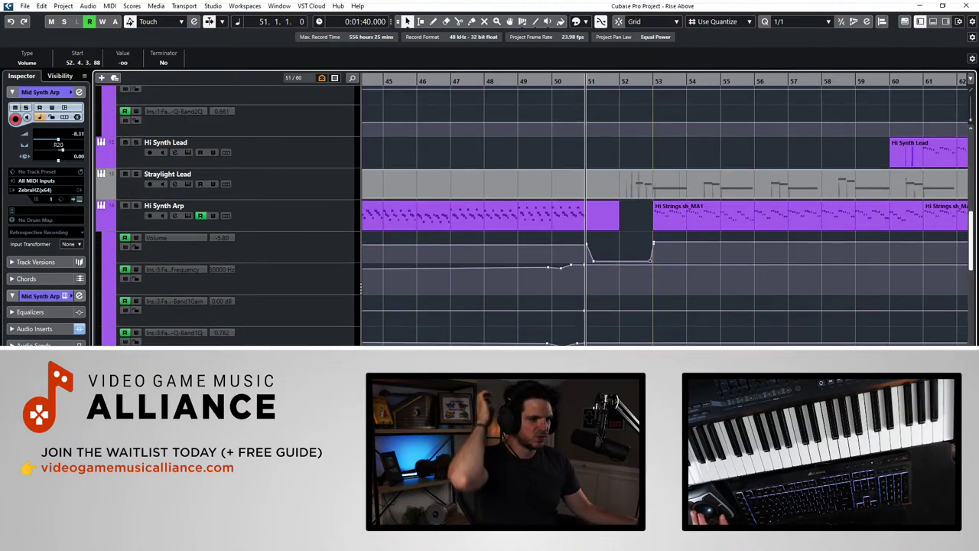
pyautogui.press('KP_Subtract')
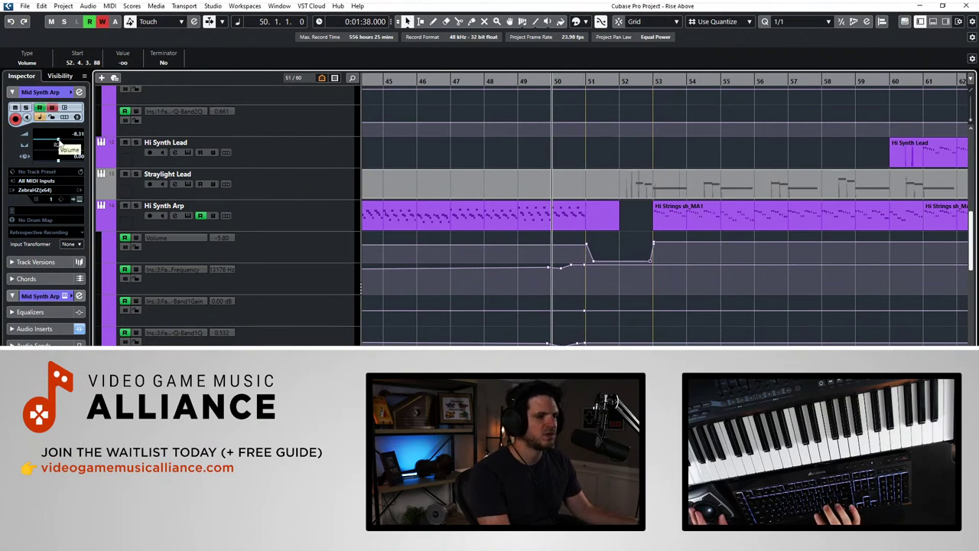
pyautogui.hotkey('ctrl', 'Right')
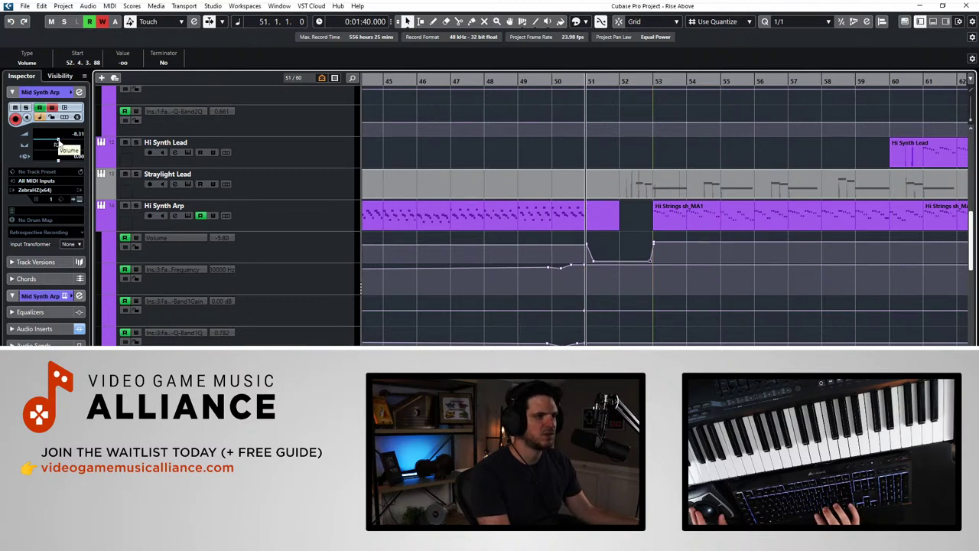
pyautogui.press('space')
pyautogui.moveTo(58, 143); pyautogui.dragTo(23, 140)
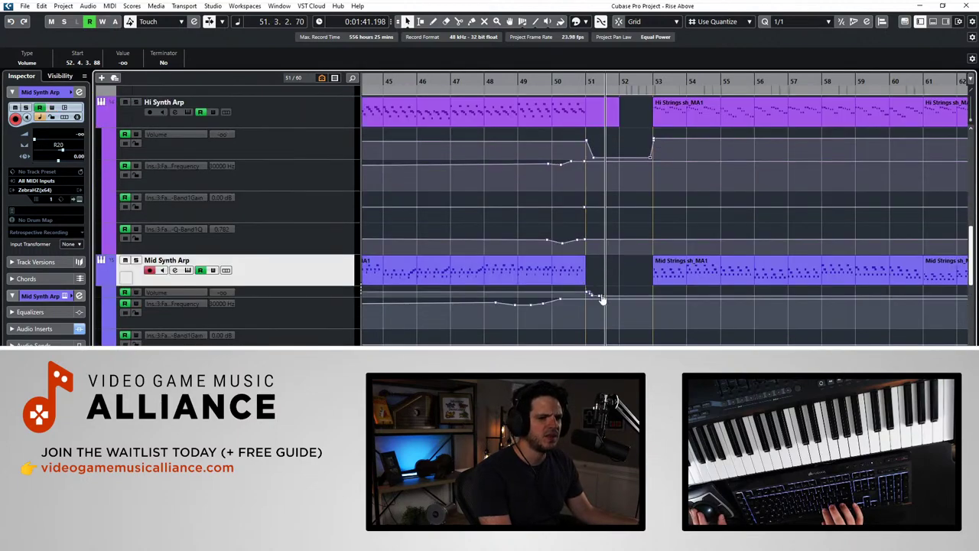
# Step: Shape the Mid Synth Arp volume curve to stay at -∞ until about 52.3.4 and rise back just before bar 53
pyautogui.moveTo(635, 291); pyautogui.dragTo(642, 288)
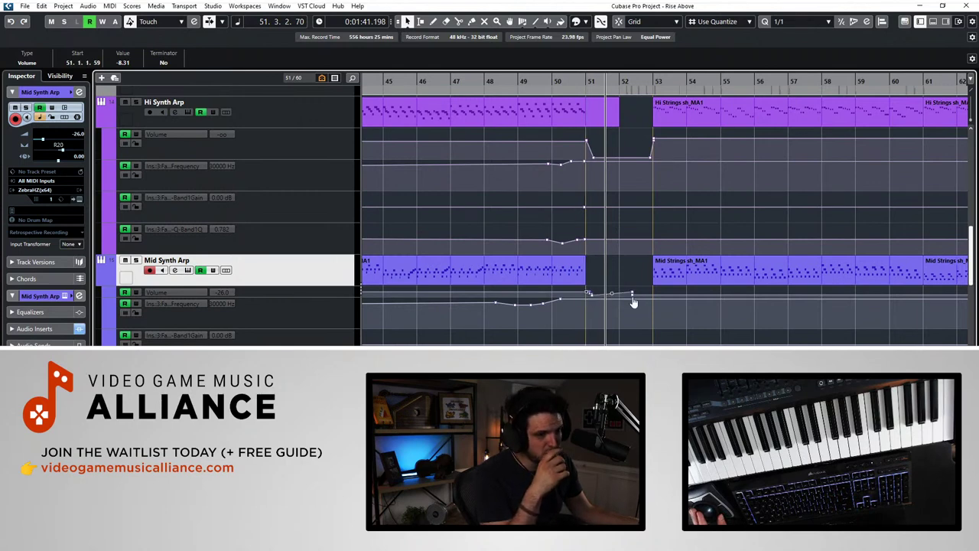
pyautogui.moveTo(632, 300); pyautogui.dragTo(652, 296)
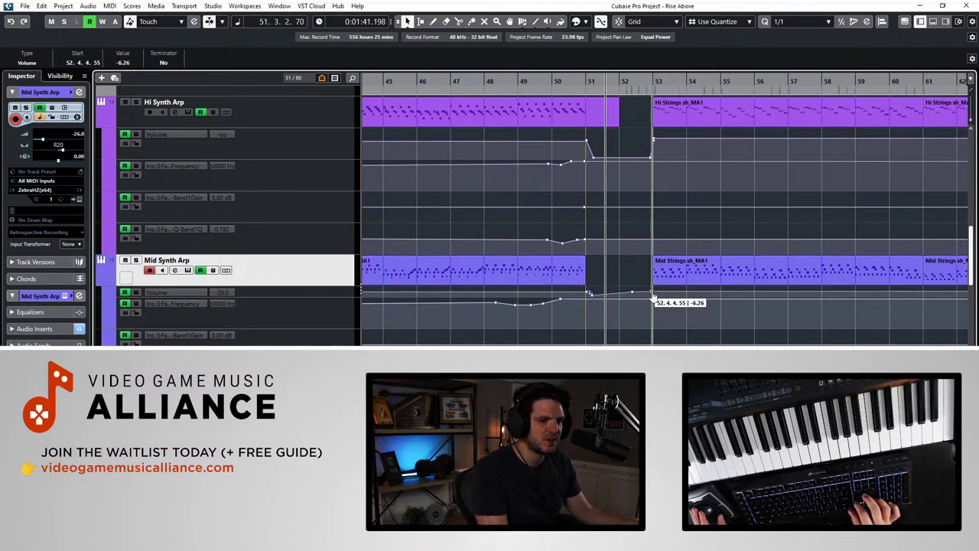
pyautogui.moveTo(652, 298); pyautogui.dragTo(652, 294)
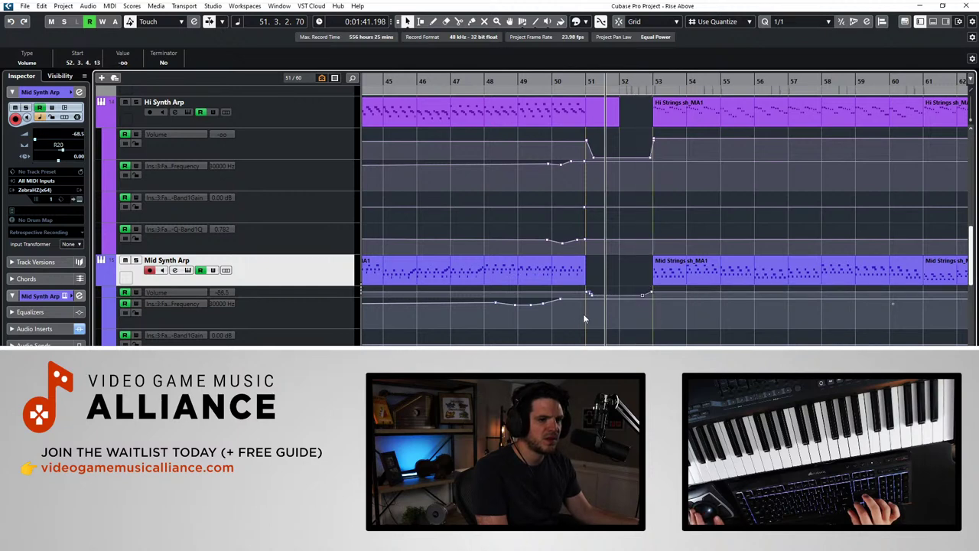
# Step: Play back the arp transition into bar 53 and examine the synth, string and piano tracks up to bar 57
pyautogui.press('KP_Subtract')
pyautogui.press('KP_Subtract')
pyautogui.press('KP_Subtract')
pyautogui.press('KP_Subtract')
pyautogui.press('space')
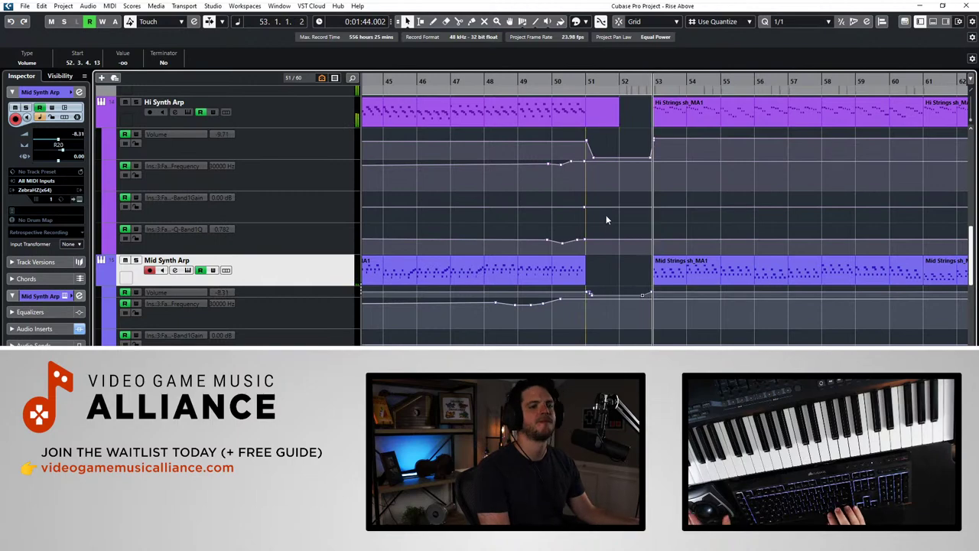
pyautogui.hscroll(5, 601, 238)
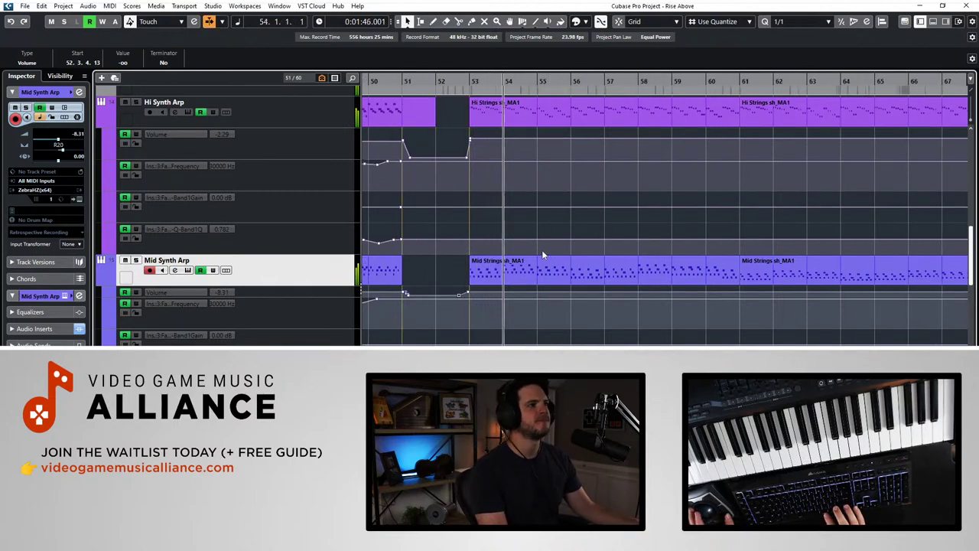
pyautogui.scroll(-3, 524, 252)
pyautogui.scroll(3, 524, 251)
pyautogui.scroll(3, 524, 250)
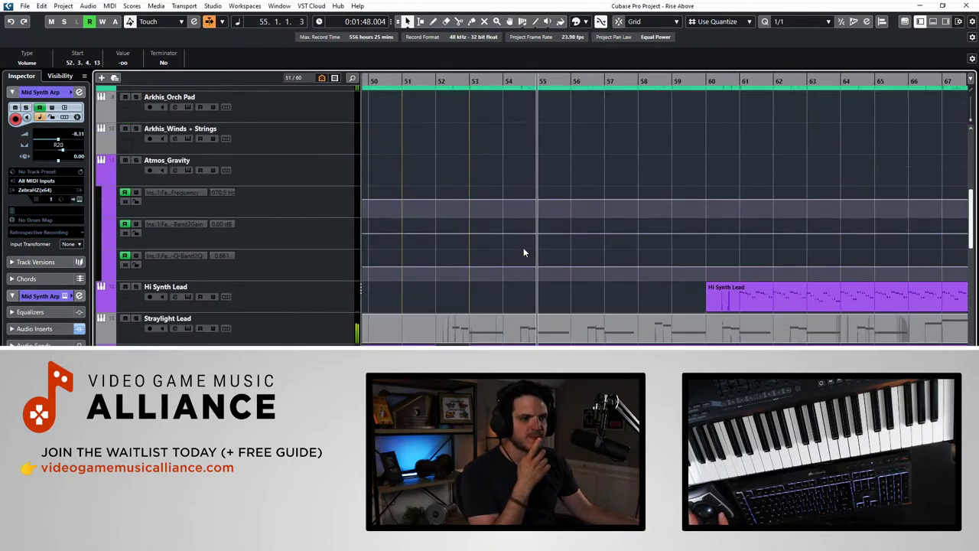
pyautogui.scroll(-1, 524, 251)
pyautogui.scroll(-10, 524, 252)
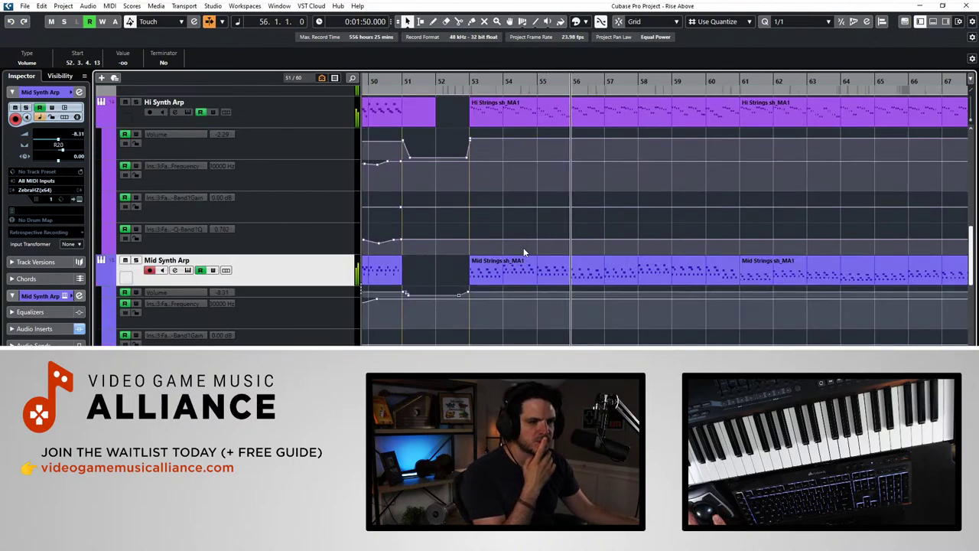
pyautogui.scroll(10, 524, 249)
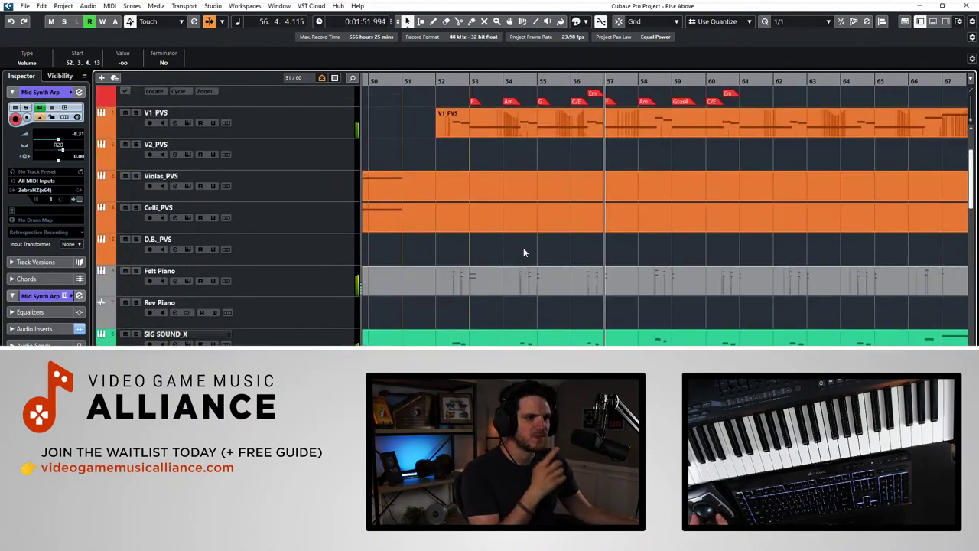
# Step: Reduce the track heights and follow playback of the strings, piano and SIG SOUND_X through bars 57 to 63
pyautogui.hotkey('shift', 'g')
pyautogui.hotkey('shift', 'g')
pyautogui.hotkey('shift', 'h')
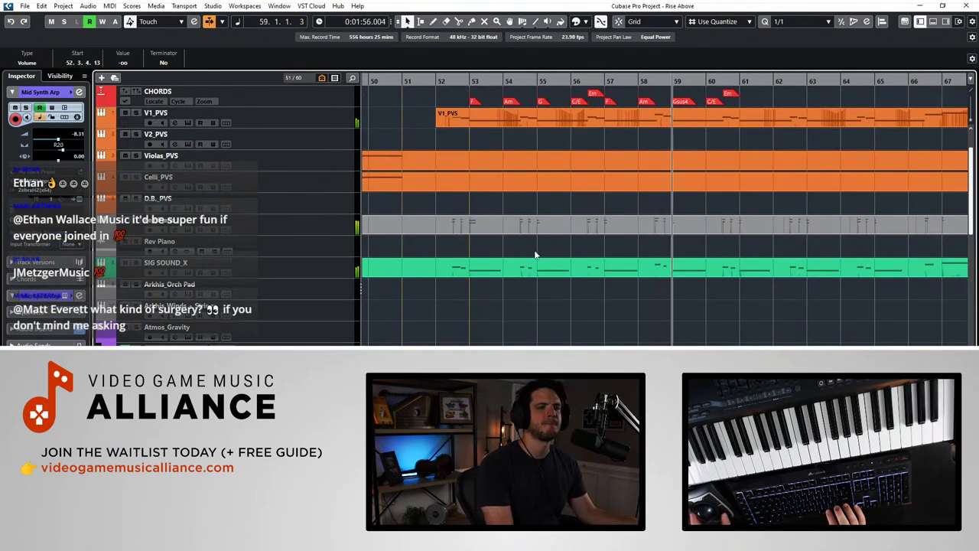
pyautogui.hscroll(2, 540, 292)
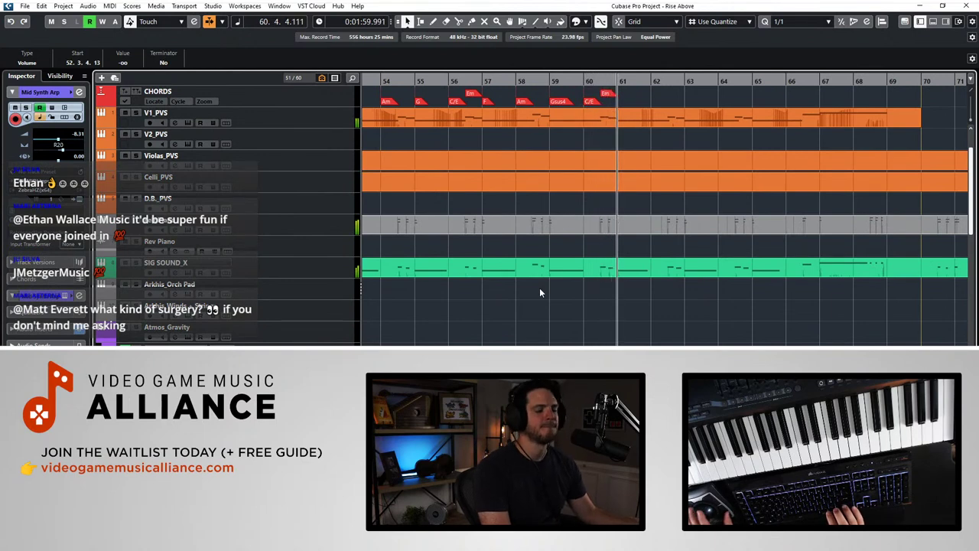
pyautogui.hscroll(2, 558, 304)
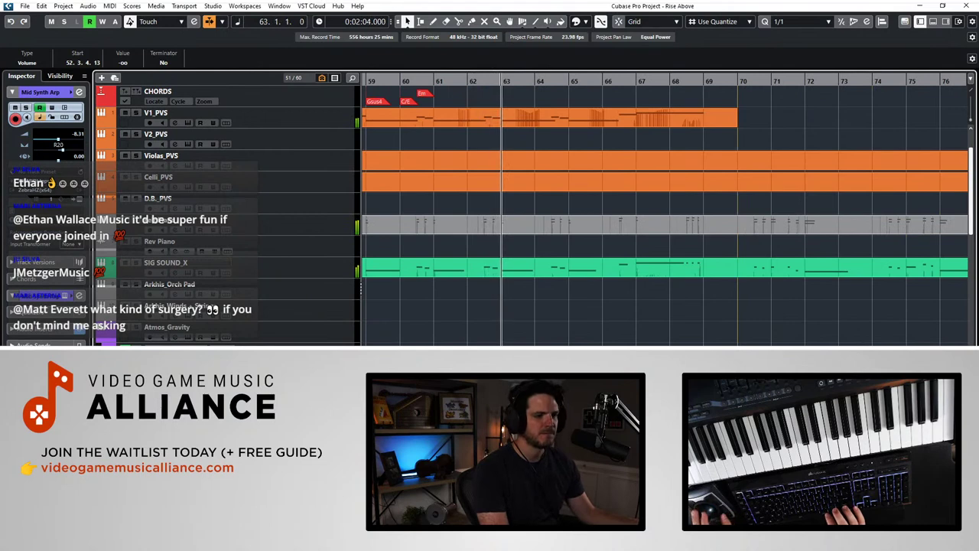
# Step: Stop and return to bar 60, open FabFilter Pro-Q on Hi Synth Lead and add a low cut at about 50 Hz
pyautogui.press('space')
pyautogui.press('KP_Subtract')
pyautogui.press('KP_Subtract')
pyautogui.press('KP_Subtract')
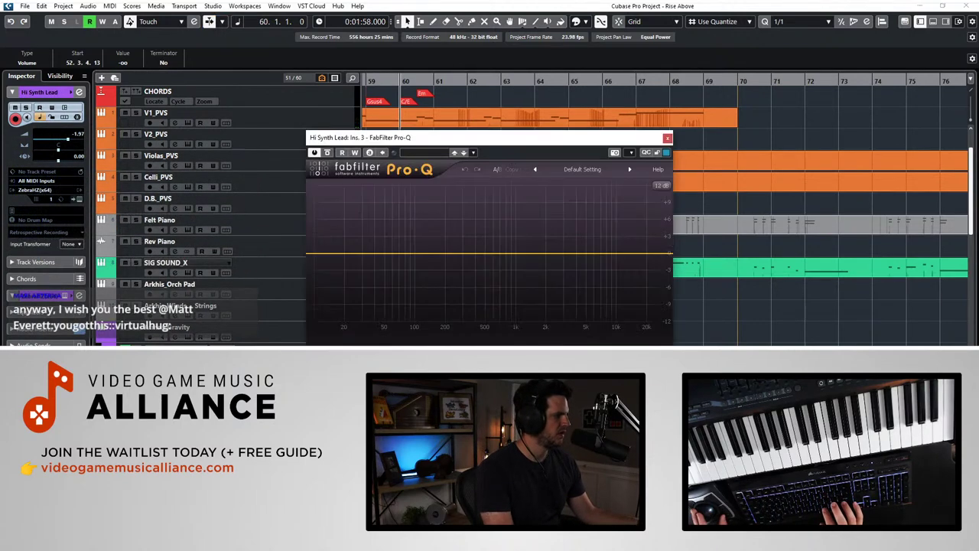
pyautogui.moveTo(362, 139); pyautogui.dragTo(109, 77)
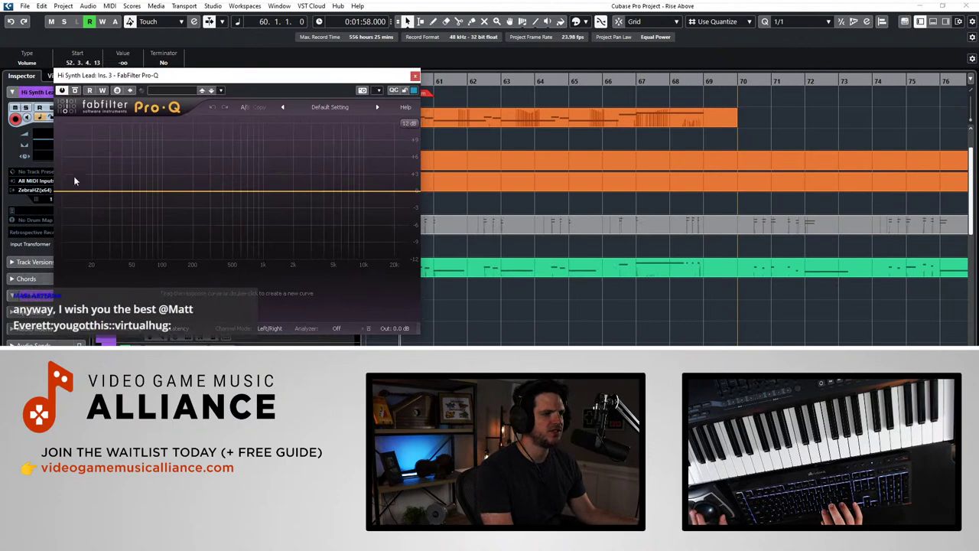
pyautogui.doubleClick(57, 196)
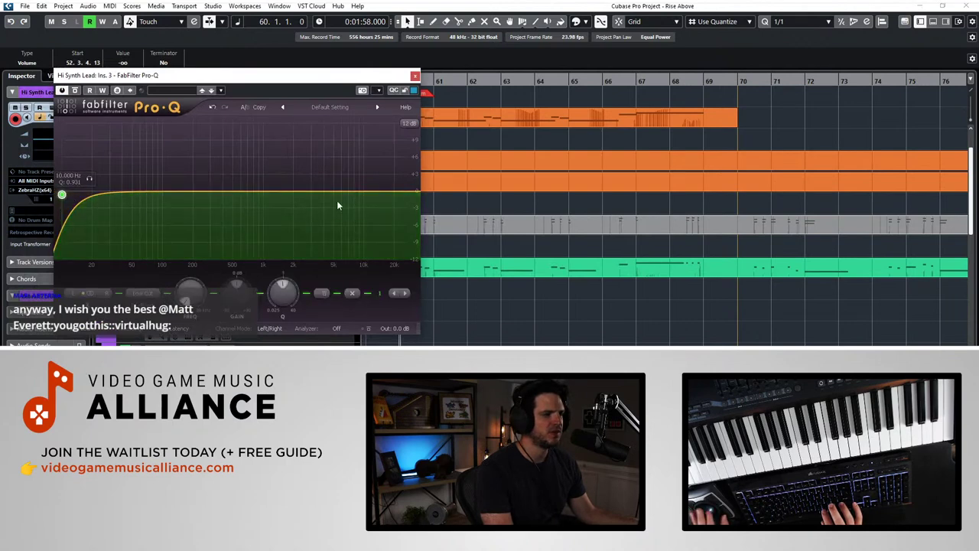
pyautogui.moveTo(62, 195); pyautogui.dragTo(126, 199)
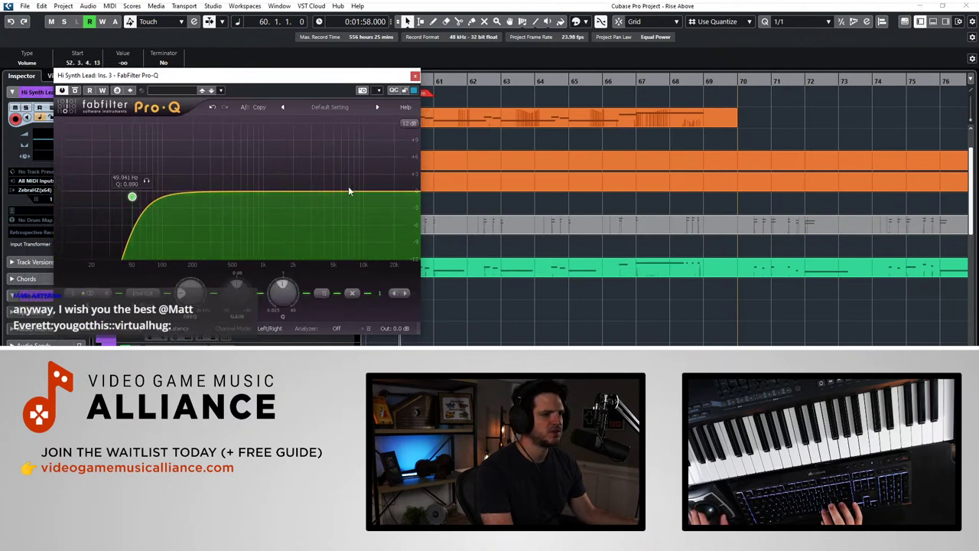
# Step: Solo Hi Synth Lead and add a high cut to its Pro-Q at about 3903 Hz
pyautogui.doubleClick(419, 192)
pyautogui.moveTo(419, 192); pyautogui.dragTo(240, 208)
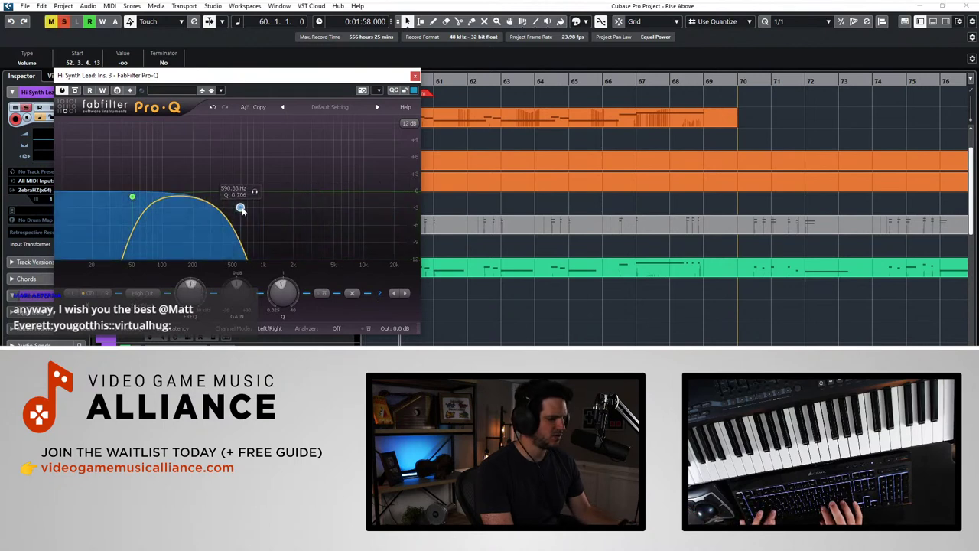
pyautogui.moveTo(240, 211); pyautogui.dragTo(324, 214)
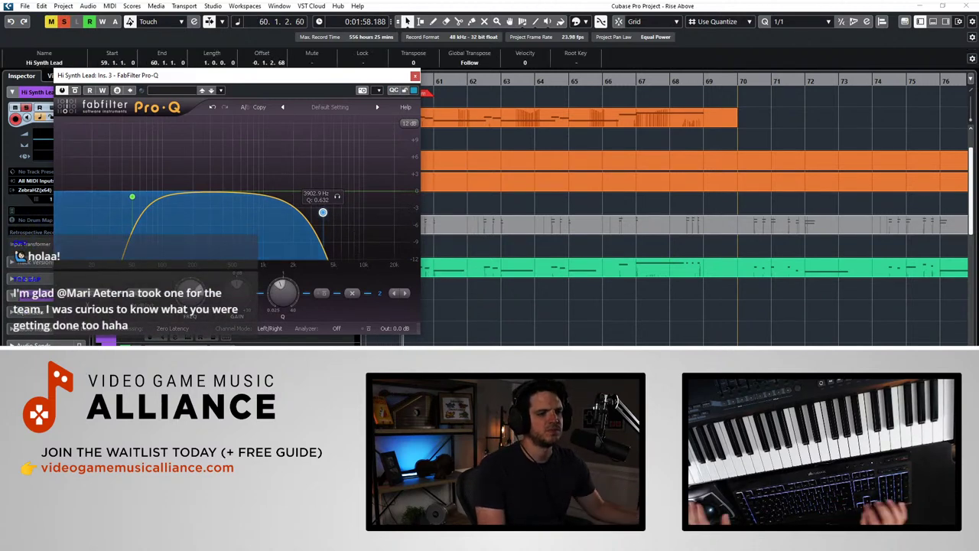
# Step: Glue the one-bar Hi Synth Lead part at bar 59 to the part that follows it
pyautogui.press('3')
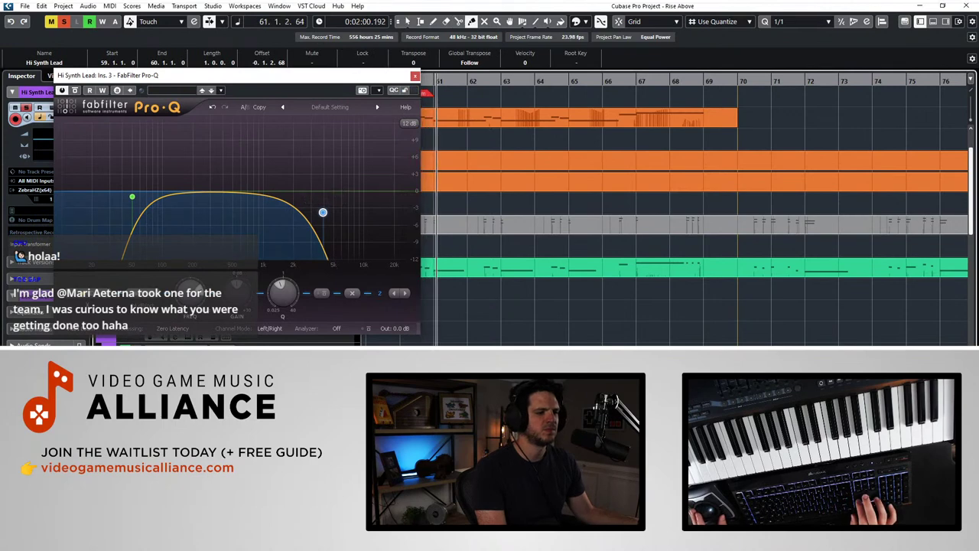
pyautogui.press('1')
# Step: Record Hi Synth Lead's Pro-Q high-cut automation opening from 2688 Hz at bar 60 to 30000 Hz by bar 68
pyautogui.moveTo(318, 213); pyautogui.dragTo(406, 220)
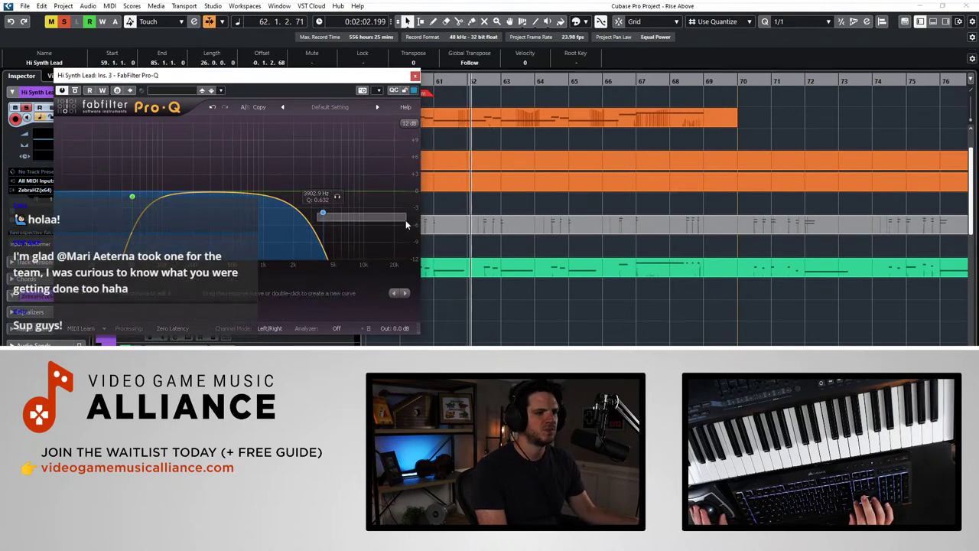
pyautogui.moveTo(322, 215)
pyautogui.mouseDown()
pyautogui.moveTo(413, 216)
pyautogui.moveTo(285, 217)
pyautogui.moveTo(306, 216)
pyautogui.mouseUp()
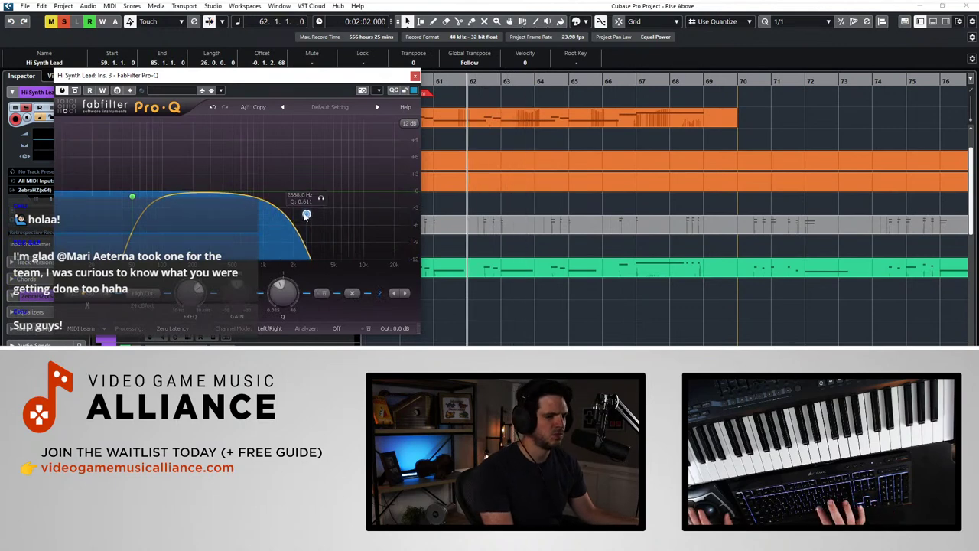
pyautogui.click(101, 90)
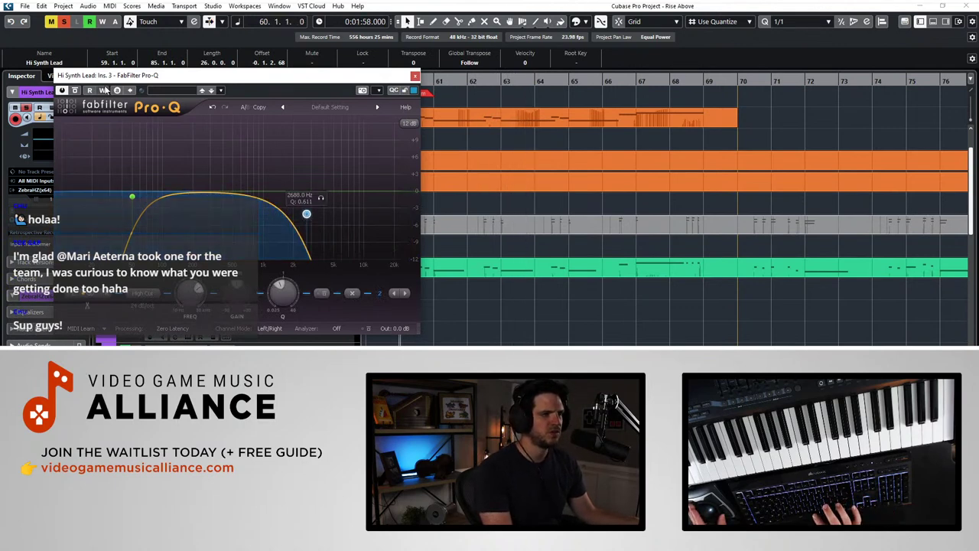
pyautogui.press('space')
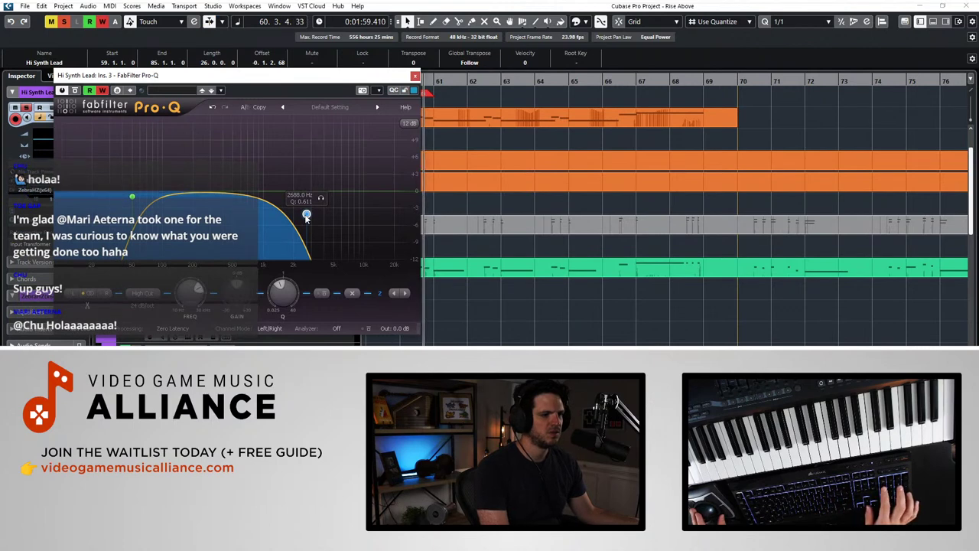
pyautogui.moveTo(306, 216); pyautogui.dragTo(419, 197)
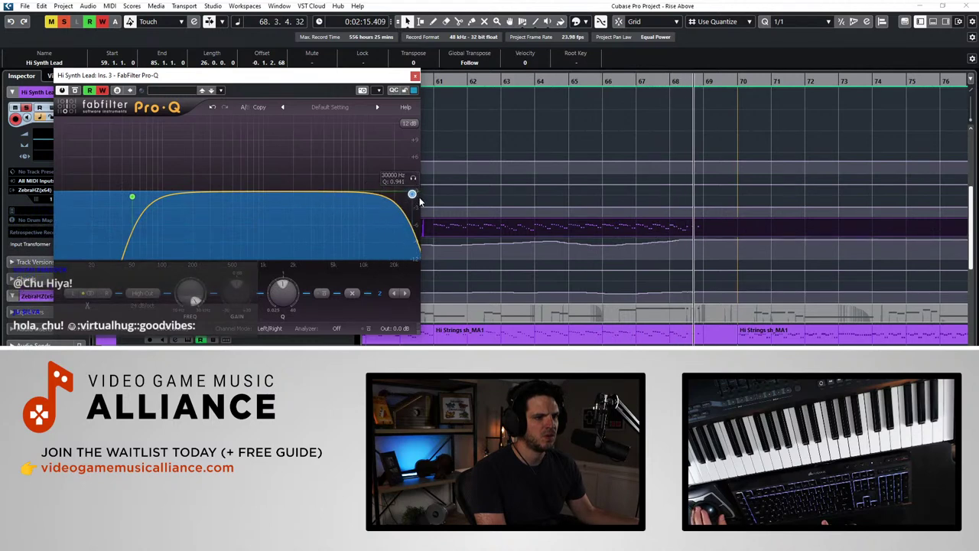
pyautogui.click(103, 91)
# Step: Turn off all solos and play back from about bar 56, reviewing the Hi Synth Lead filter sweep against the synth, string and brass tracks
pyautogui.press('space')
pyautogui.press('KP_Subtract')
pyautogui.press('space')
pyautogui.click(64, 22)
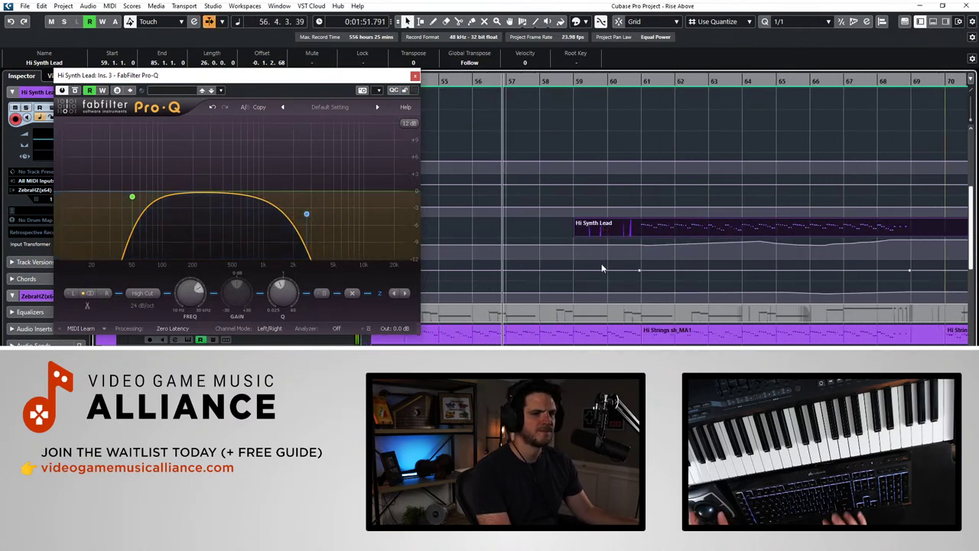
pyautogui.scroll(-3, 601, 263)
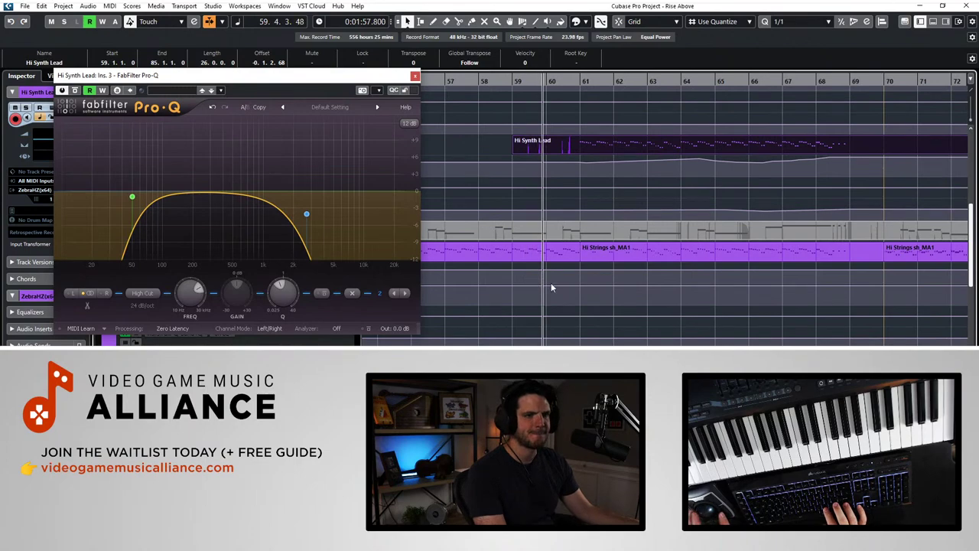
pyautogui.scroll(-10, 550, 280)
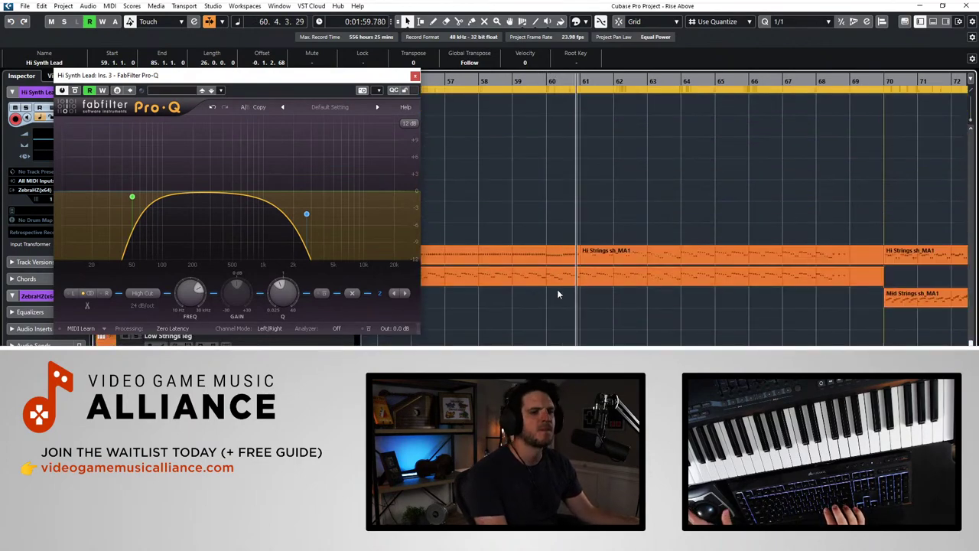
pyautogui.scroll(-8, 608, 287)
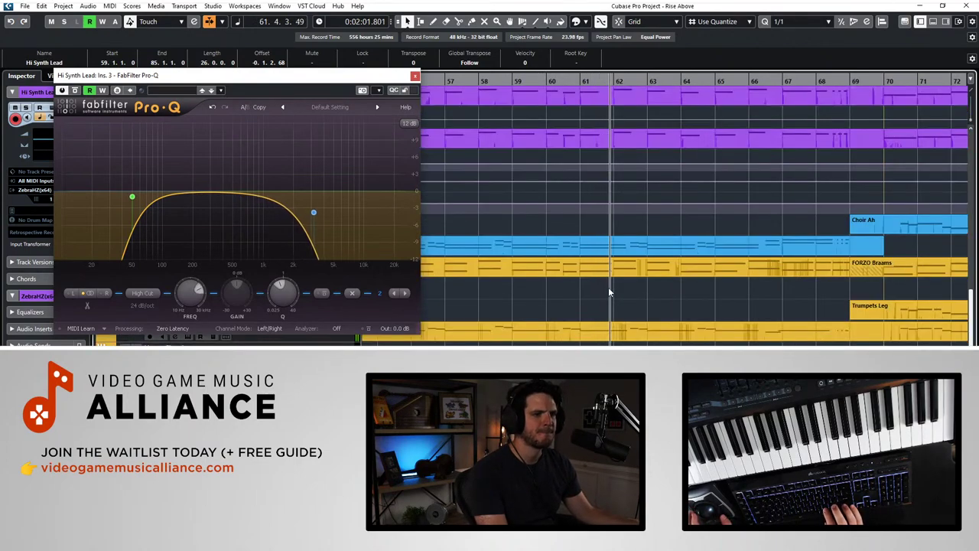
# Step: Raise the starting point of Hi Synth Lead's Pro-Q high-cut frequency automation at bar 61 to 5063.2 Hz
pyautogui.scroll(3, 608, 287)
pyautogui.click(642, 244)
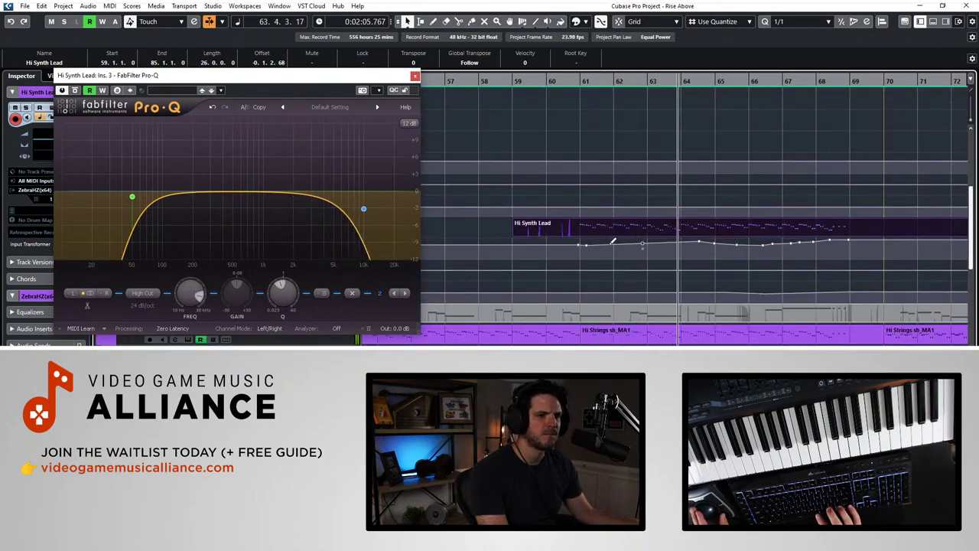
pyautogui.click(582, 249)
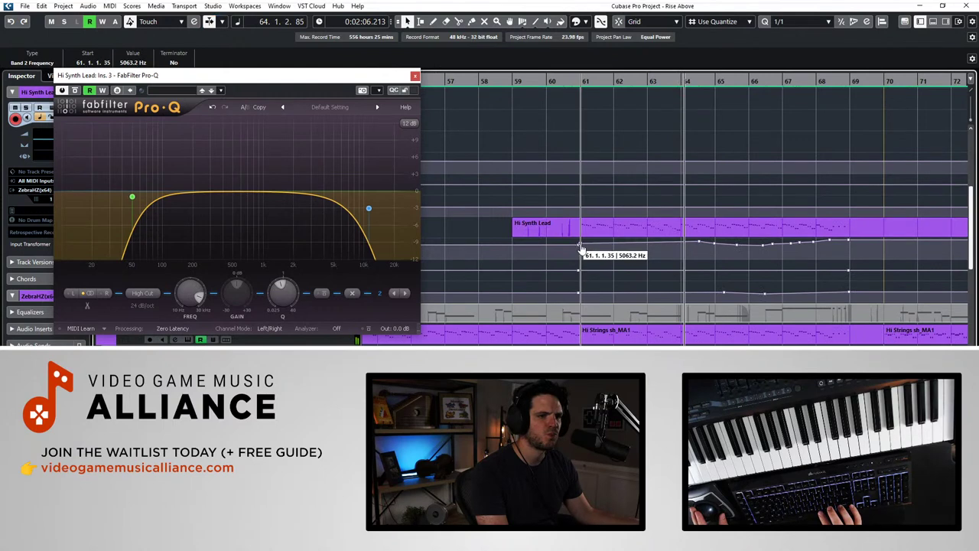
# Step: Play back from about bar 60 to bar 70, reviewing the Hi Synth Lead filter sweep, and close its Pro-Q
pyautogui.click(567, 79)
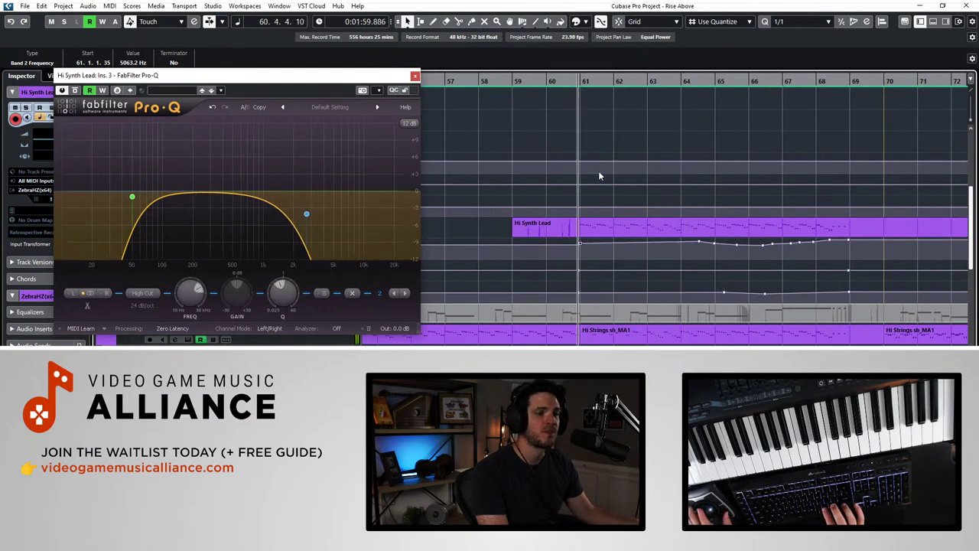
pyautogui.click(599, 229)
pyautogui.hscroll(1, 648, 229)
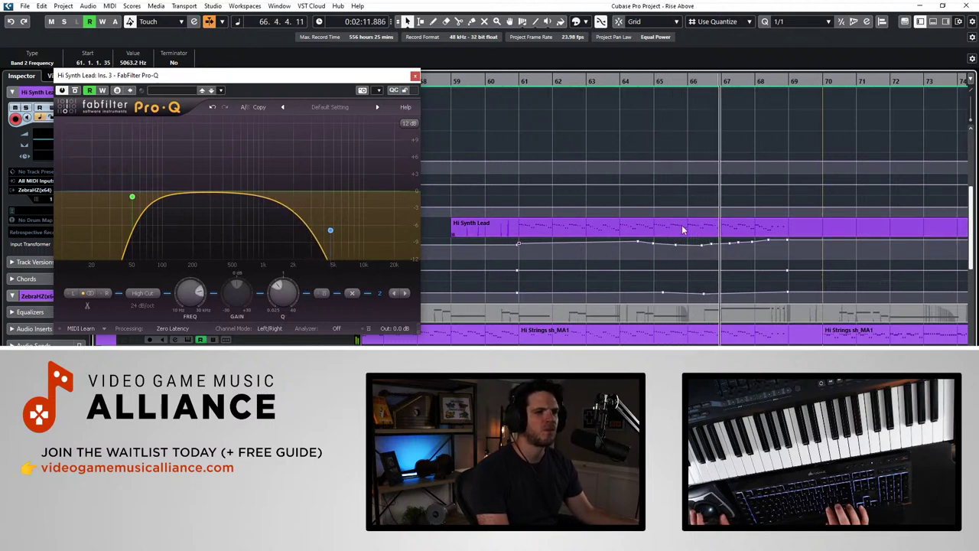
pyautogui.hscroll(2, 666, 241)
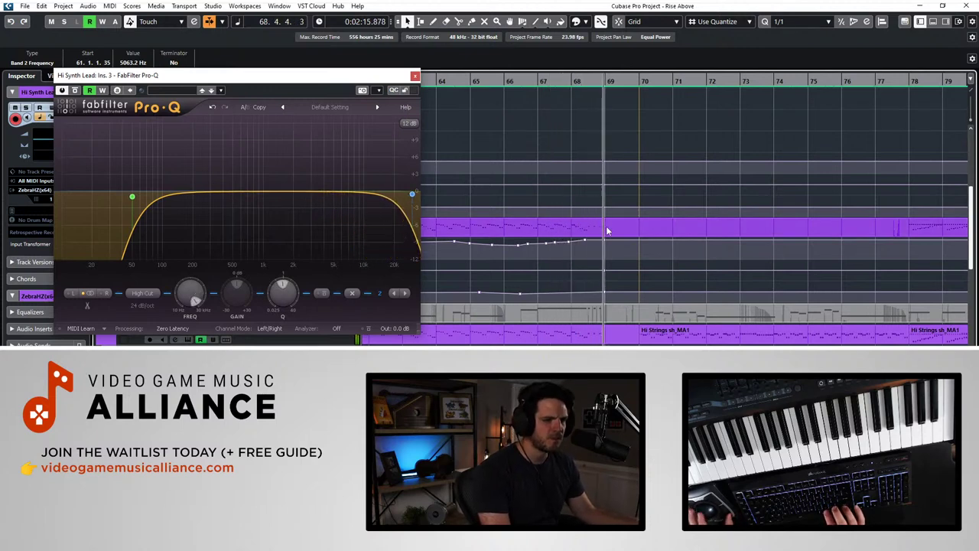
pyautogui.hscroll(2, 609, 237)
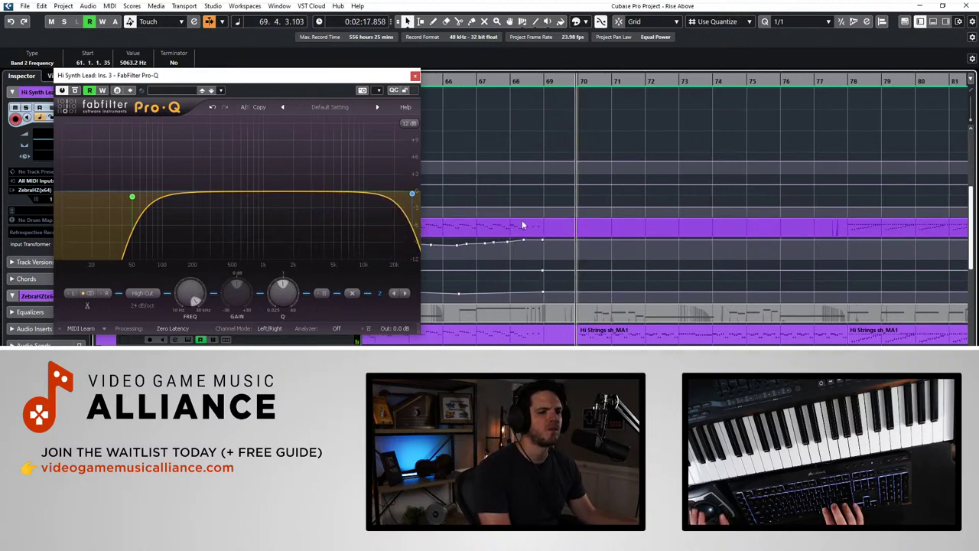
pyautogui.click(415, 75)
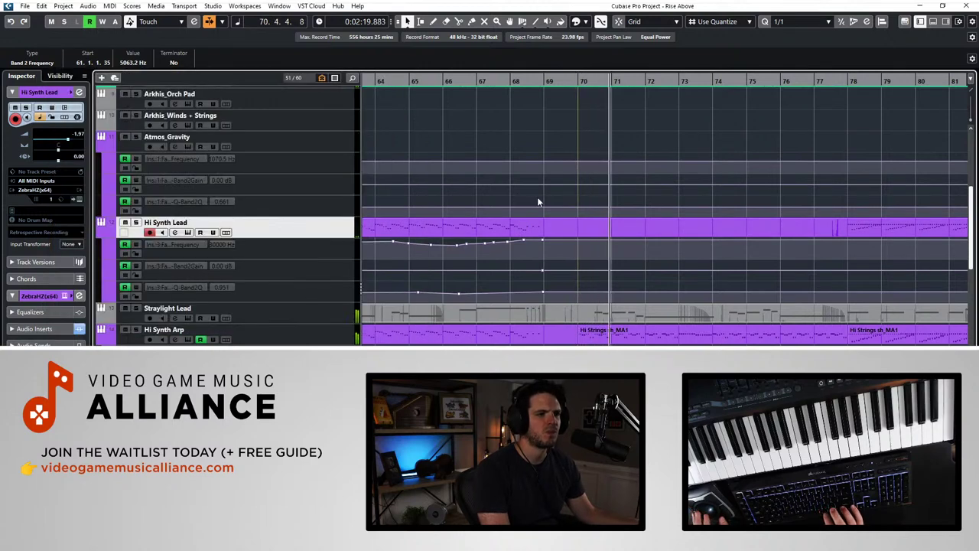
# Step: Add points to Hi Synth Lead's high-cut frequency automation and dip it to 10 Hz between bars 69 and 70
pyautogui.click(565, 239)
pyautogui.click(565, 239)
pyautogui.click(597, 238)
pyautogui.moveTo(600, 238); pyautogui.dragTo(548, 240)
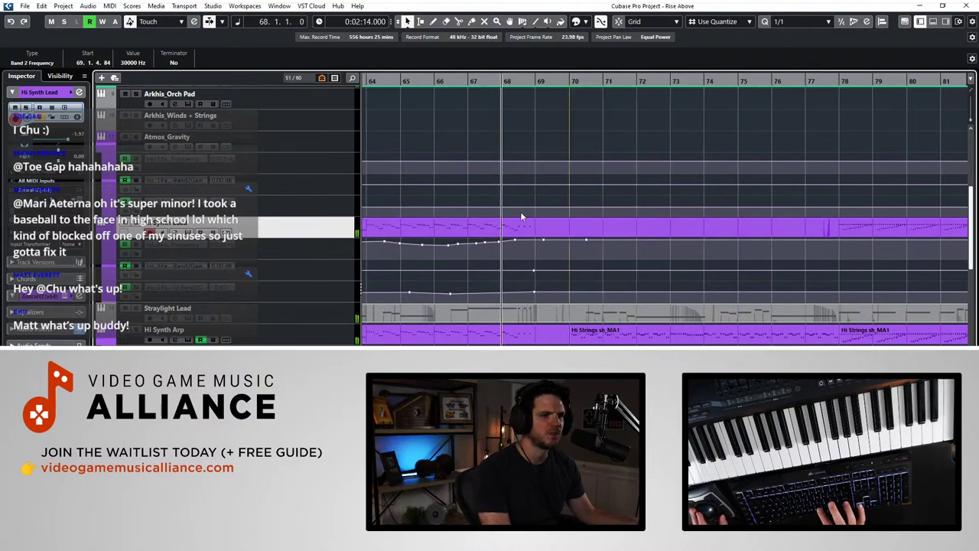
pyautogui.scroll(5, 542, 239)
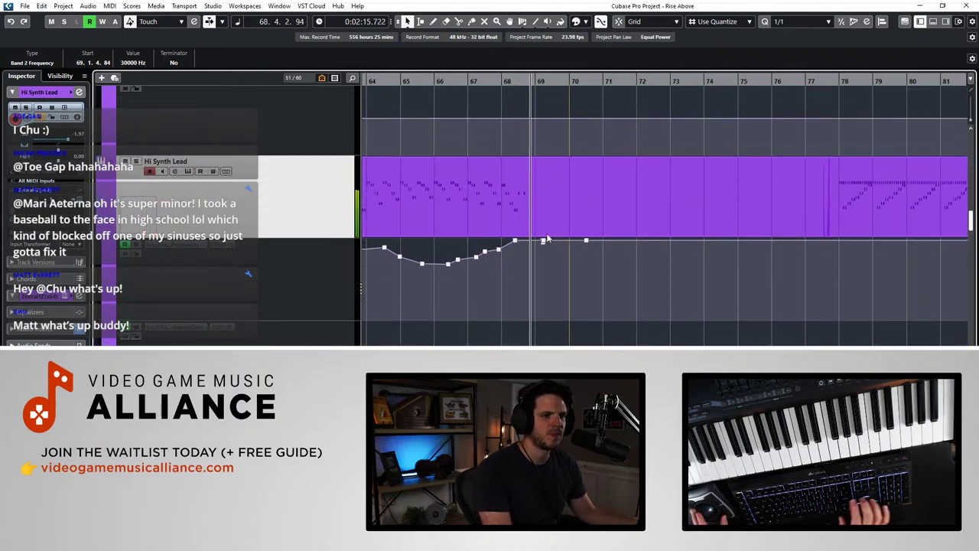
pyautogui.click(541, 240)
pyautogui.moveTo(541, 242); pyautogui.dragTo(570, 330)
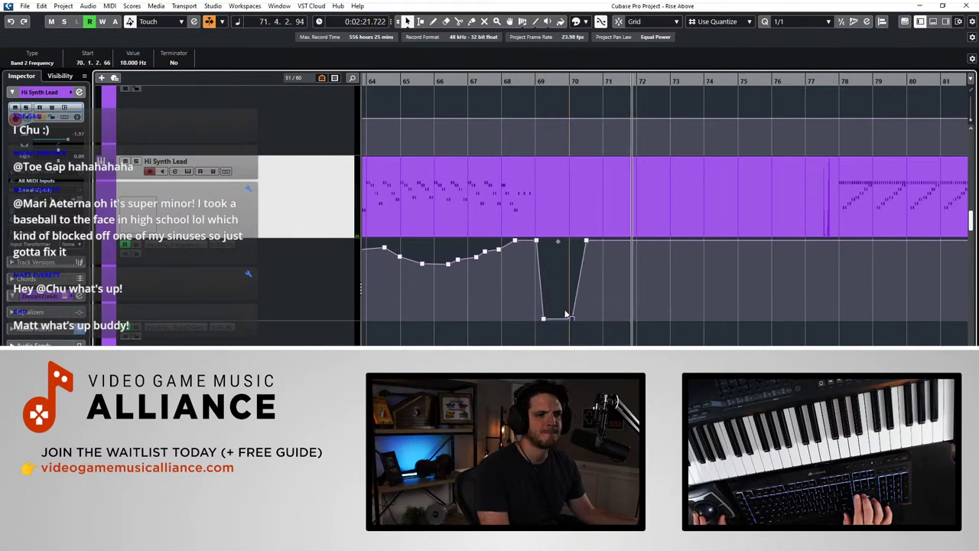
# Step: Play back the transition around bars 67 to 70, checking the Hi Synth Lead filter dip against the Straylight Lead and Hi Synth Arp
pyautogui.press('KP_Subtract')
pyautogui.press('KP_Subtract')
pyautogui.press('KP_Subtract')
pyautogui.press('KP_Subtract')
pyautogui.press('KP_Subtract')
pyautogui.scroll(-3, 479, 220)
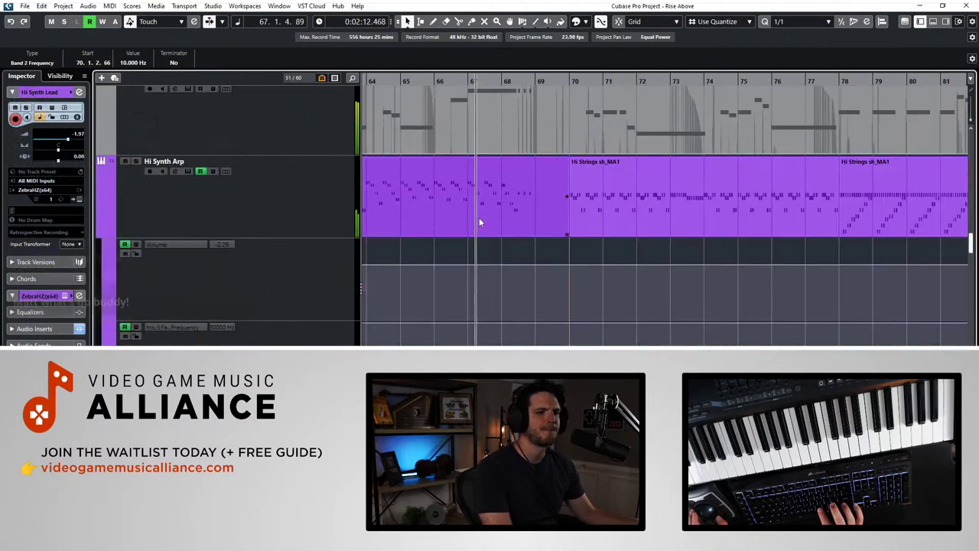
pyautogui.scroll(2, 479, 217)
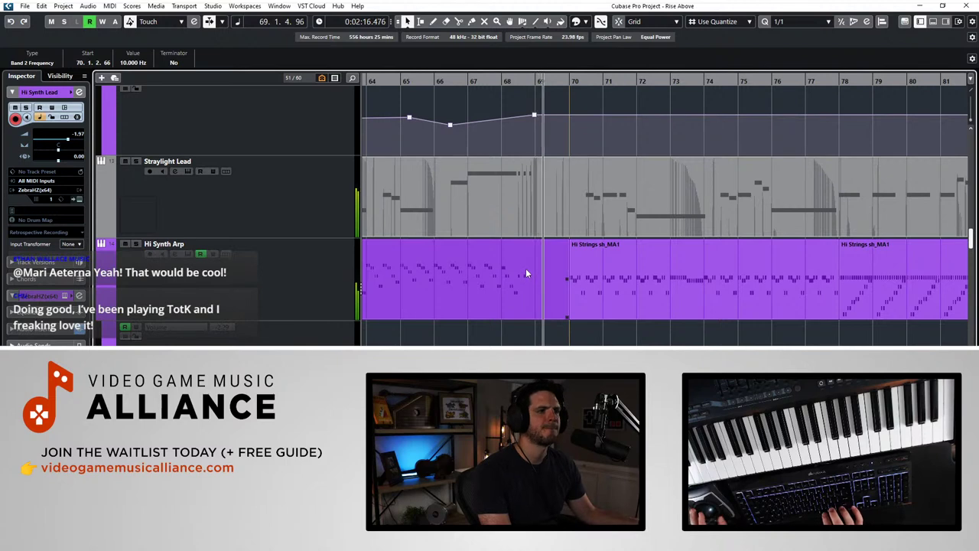
pyautogui.press('KP_Subtract')
pyautogui.press('KP_Subtract')
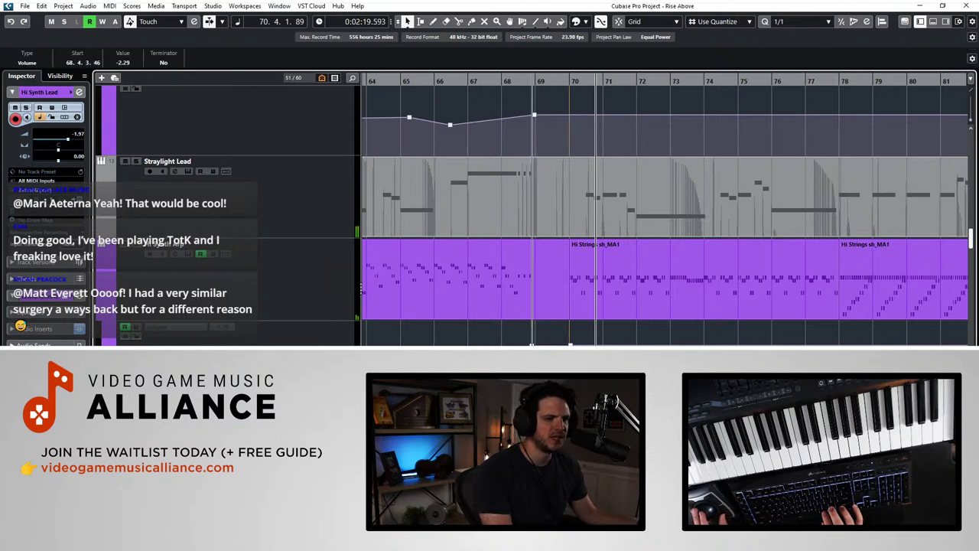
# Step: Shape Hi Synth Arp's volume automation into a gap at -∞ between bars 69 and 70
pyautogui.moveTo(532, 348); pyautogui.dragTo(532, 344)
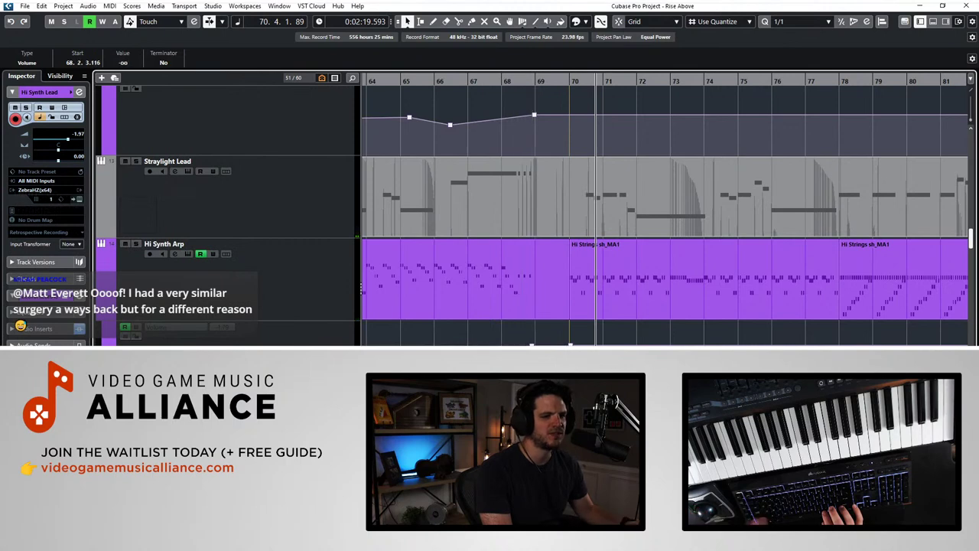
pyautogui.press('h')
pyautogui.press('h')
pyautogui.press('h')
pyautogui.press('h')
pyautogui.press('h')
pyautogui.click(527, 344)
pyautogui.click(526, 343)
pyautogui.click(527, 344)
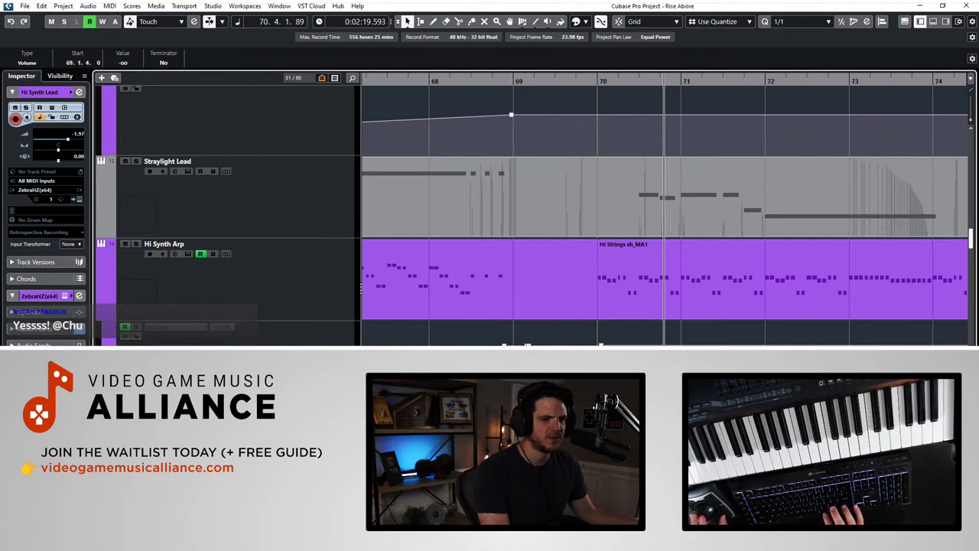
pyautogui.moveTo(529, 349); pyautogui.dragTo(529, 345)
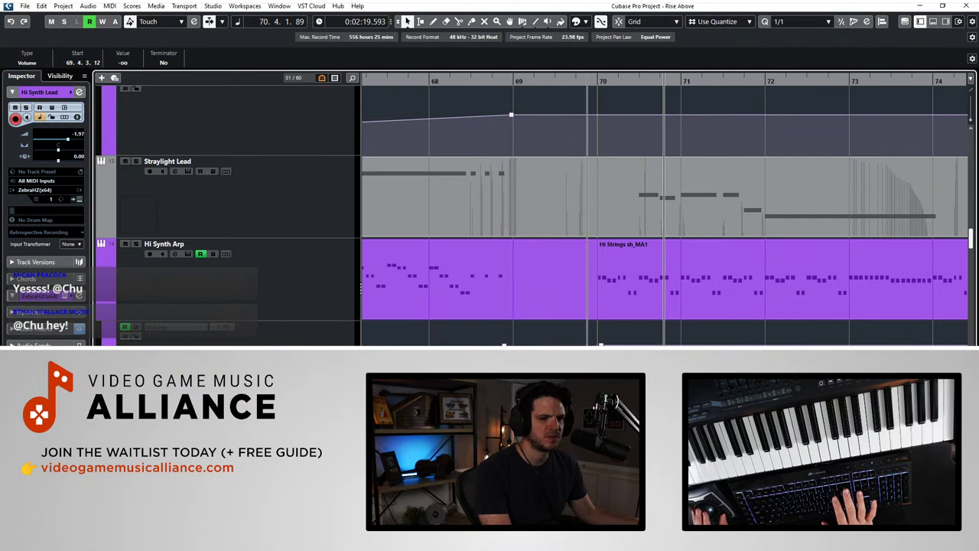
# Step: Play back bars 68 to 69, checking the Hi Synth Arp volume gap
pyautogui.press('KP_Subtract')
pyautogui.press('KP_Subtract')
pyautogui.press('KP_Subtract')
pyautogui.press('space')
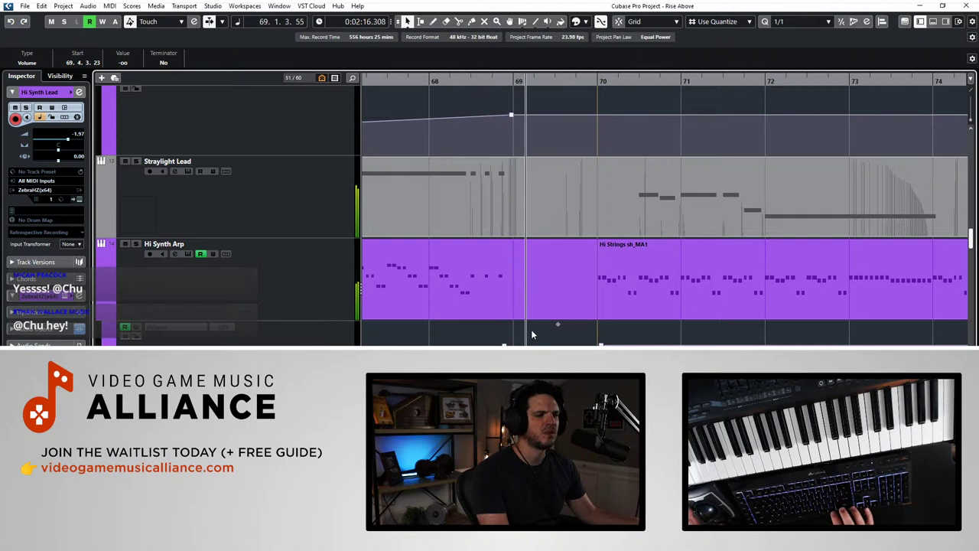
pyautogui.press('space')
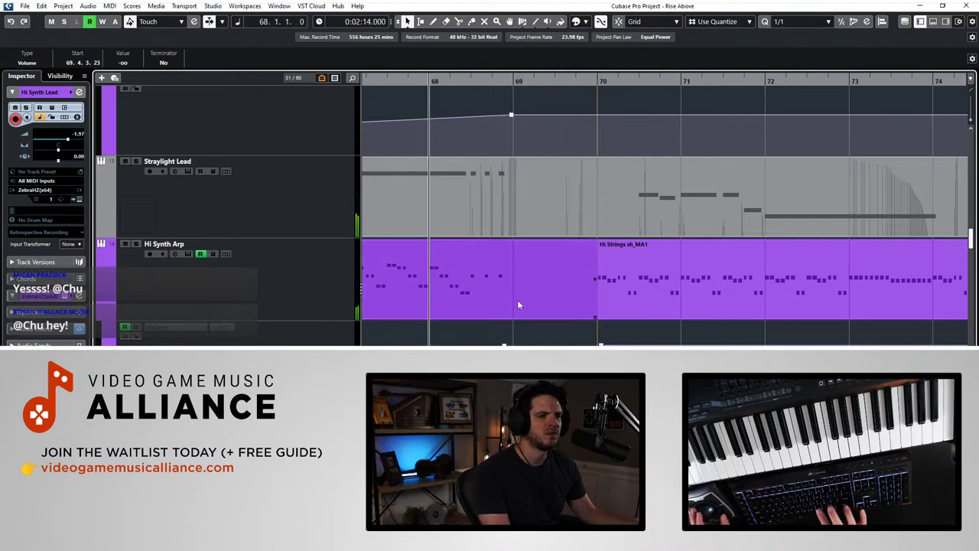
# Step: Show the volume automation lane of the Straylight Lead track
pyautogui.click(163, 195)
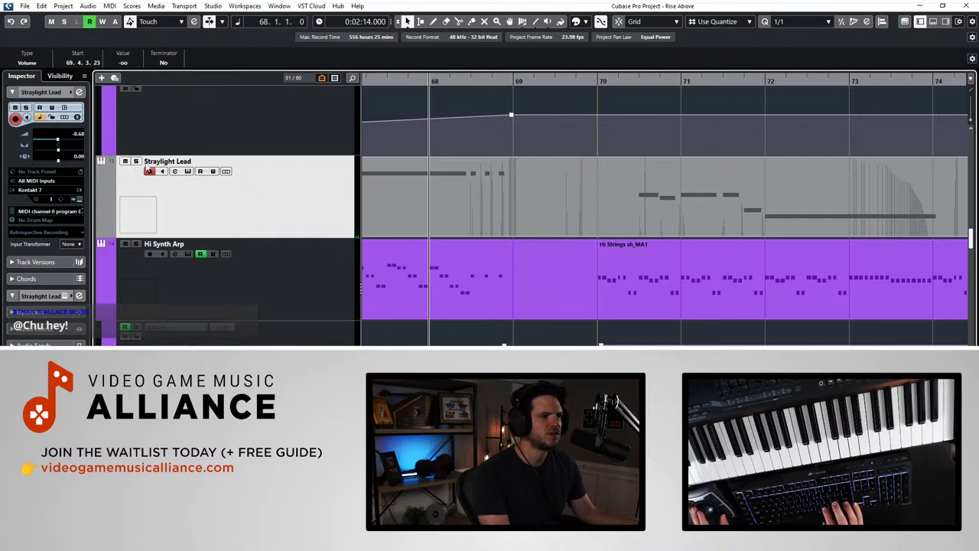
pyautogui.rightClick(208, 215)
pyautogui.rightClick(232, 197)
pyautogui.rightClick(233, 197)
pyautogui.click(267, 355)
pyautogui.scroll(-3, 287, 280)
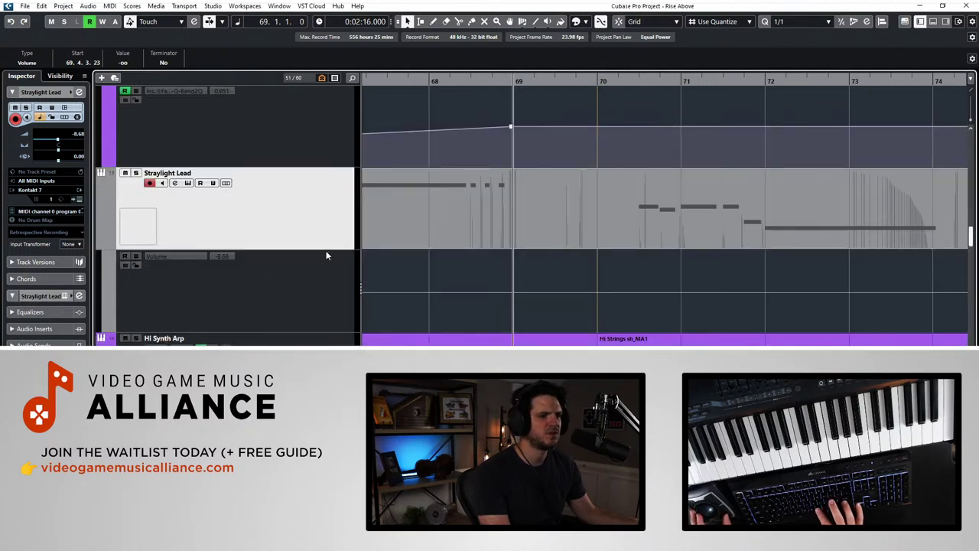
# Step: Automate Straylight Lead's volume at -8.31 before bar 69, down to -∞ through bar 69, and back up to -7.00 at bar 70
pyautogui.click(508, 291)
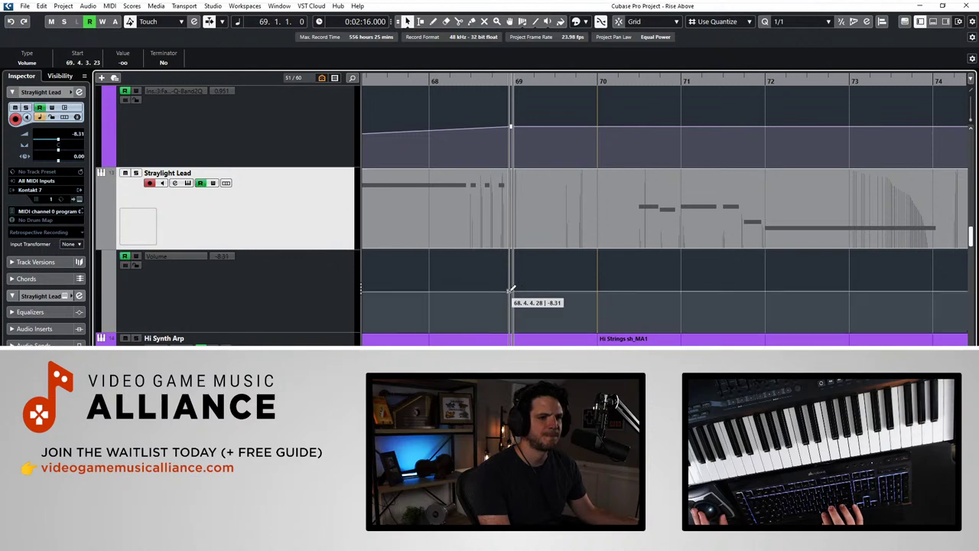
pyautogui.click(599, 288)
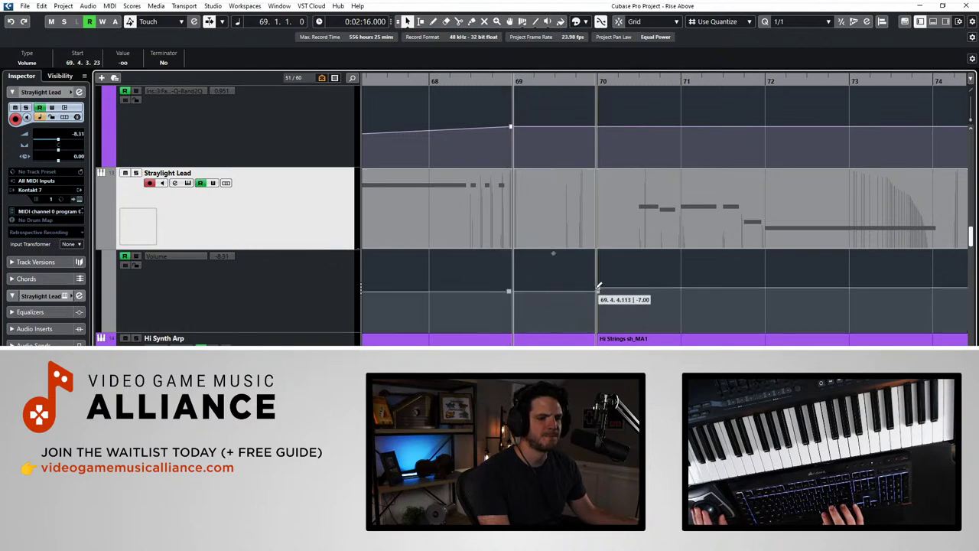
pyautogui.moveTo(532, 290)
pyautogui.mouseDown()
pyautogui.moveTo(581, 296)
pyautogui.moveTo(526, 303)
pyautogui.moveTo(528, 331)
pyautogui.mouseUp()
pyautogui.scroll(-1, 583, 302)
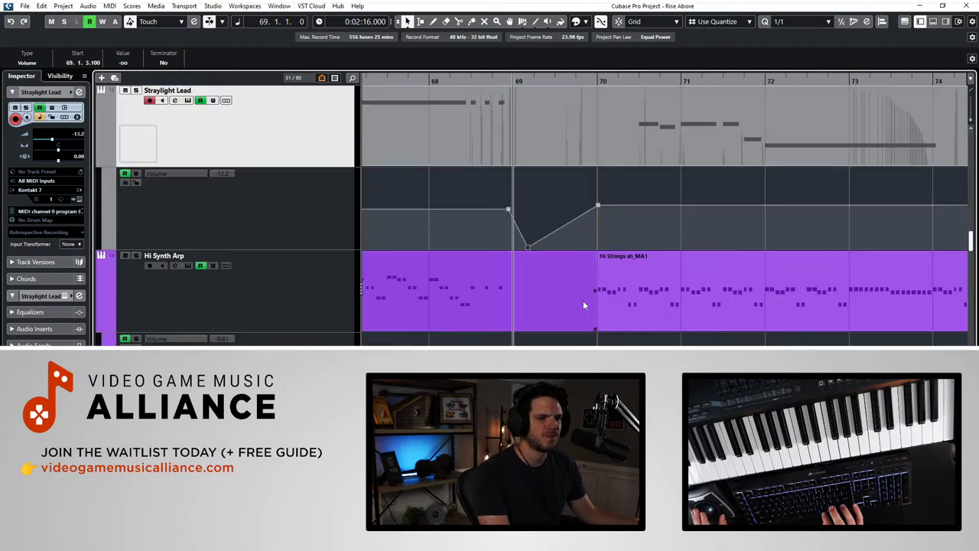
pyautogui.click(582, 213)
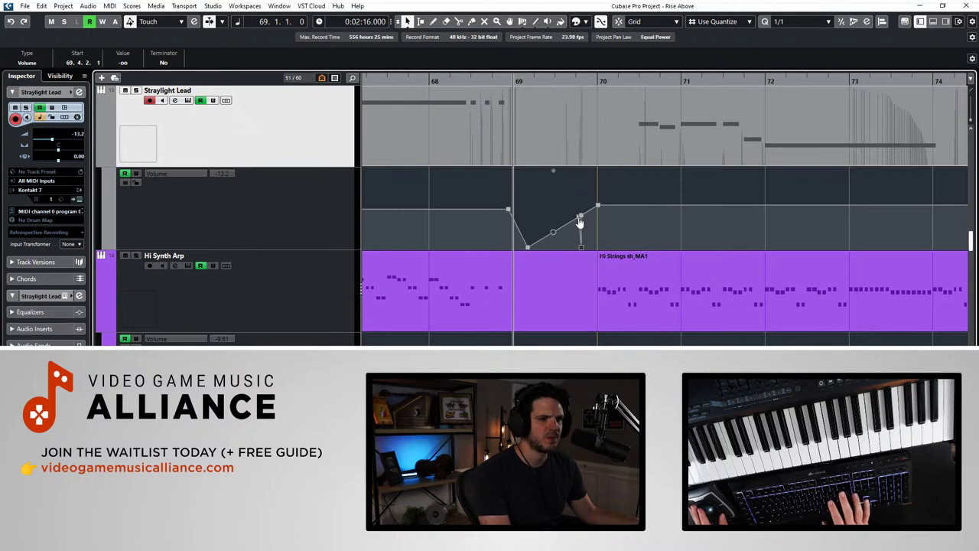
pyautogui.moveTo(582, 248); pyautogui.dragTo(588, 248)
# Step: Play back from about bar 67 past bar 70, checking the Straylight Lead volume gap
pyautogui.press('KP_Subtract')
pyautogui.press('KP_Subtract')
pyautogui.press('space')
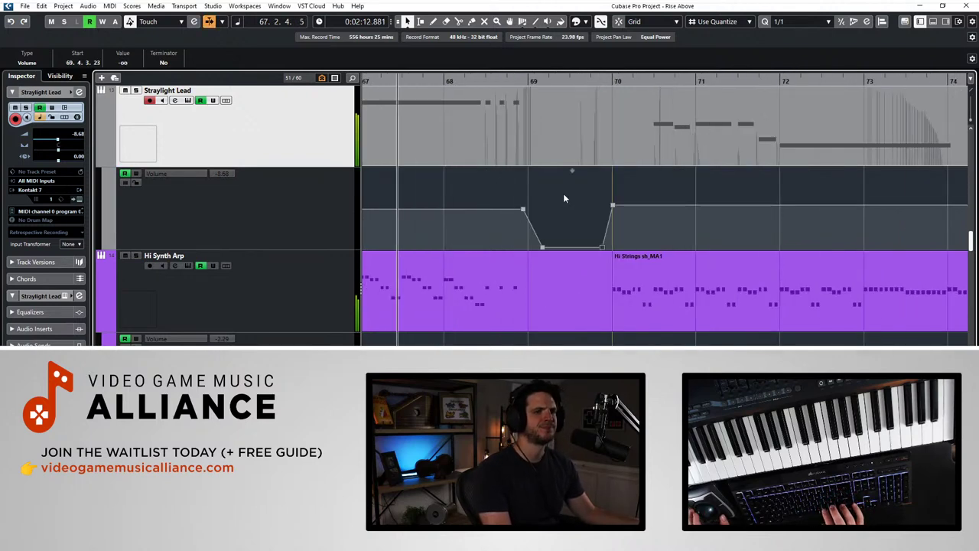
pyautogui.scroll(1, 564, 194)
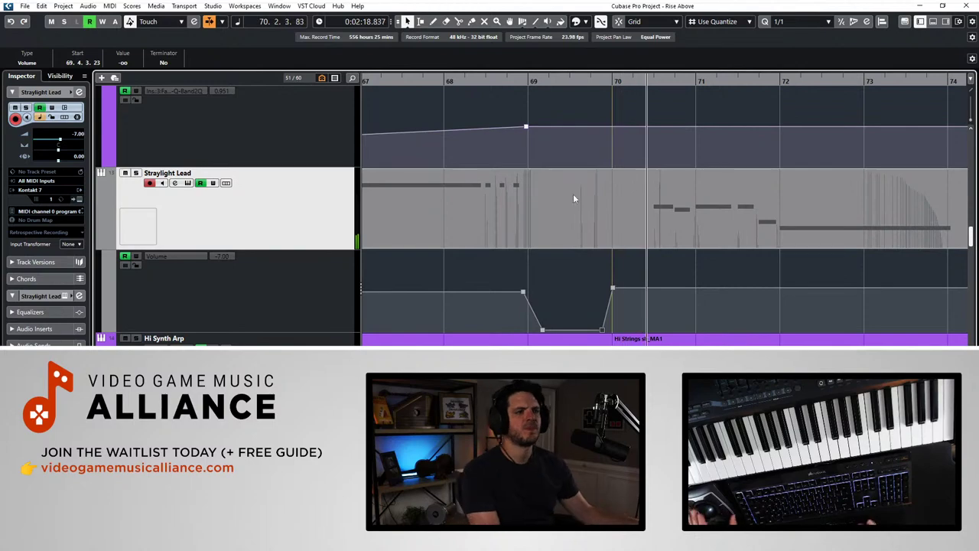
# Step: Continue playback to about bar 80, reviewing the wider arrangement from Hi Synth Lead and the basses down to the strings, cymbals and gongs
pyautogui.hotkey('shift', 'g')
pyautogui.hotkey('shift', 'g')
pyautogui.hotkey('shift', 'g')
pyautogui.hotkey('shift', 'g')
pyautogui.hotkey('shift', 'g')
pyautogui.hotkey('shift', 'g')
pyautogui.hotkey('shift', 'h')
pyautogui.press('g')
pyautogui.press('g')
pyautogui.press('g')
pyautogui.press('g')
pyautogui.hotkey('shift', 'h')
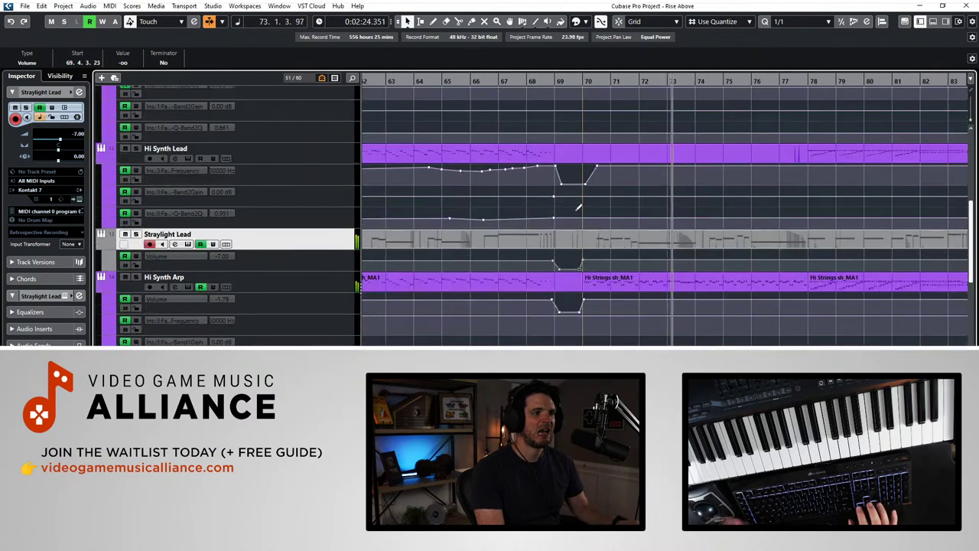
pyautogui.click(259, 155)
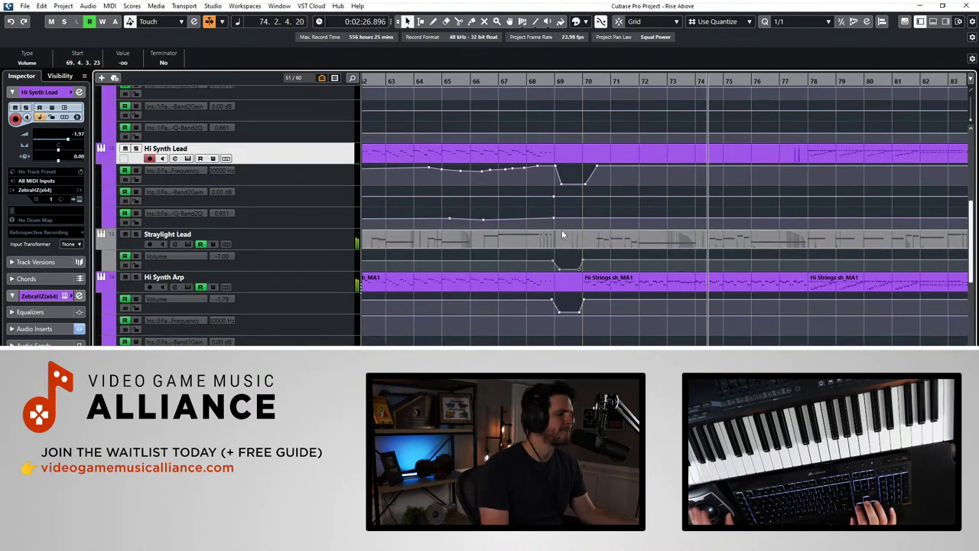
pyautogui.hscroll(3, 561, 230)
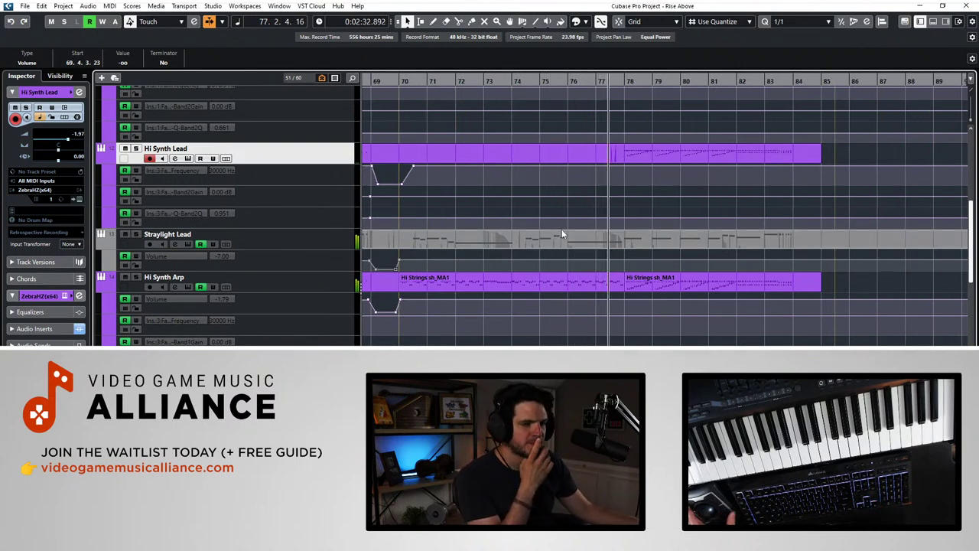
pyautogui.scroll(-5, 617, 248)
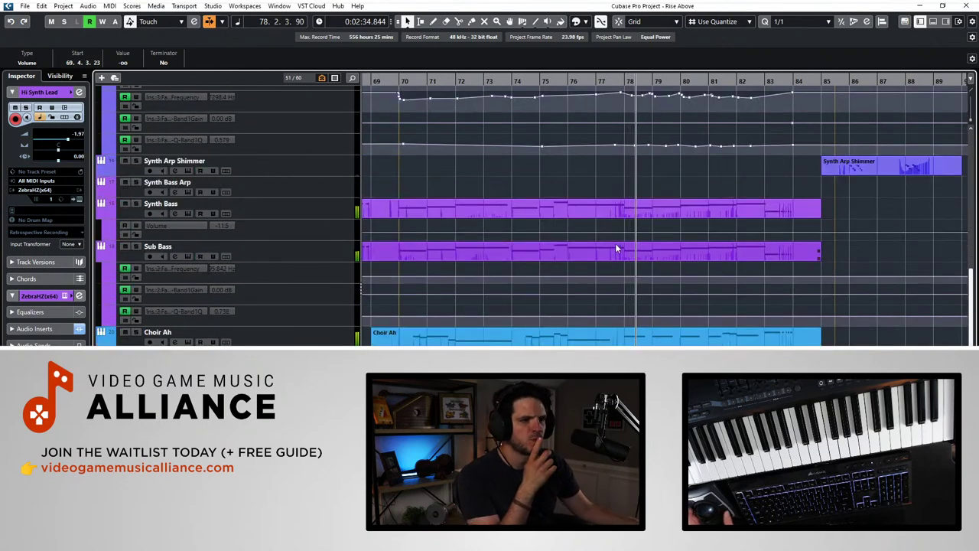
pyautogui.scroll(-10, 617, 248)
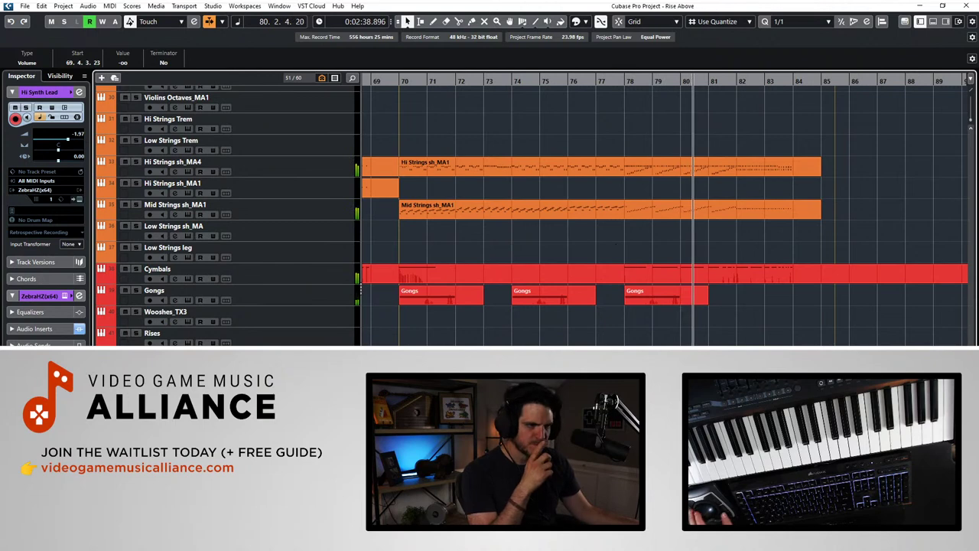
# Step: Pan the Sticks_HZ Perc track to R30 and play back from bar 77
pyautogui.press('Down')
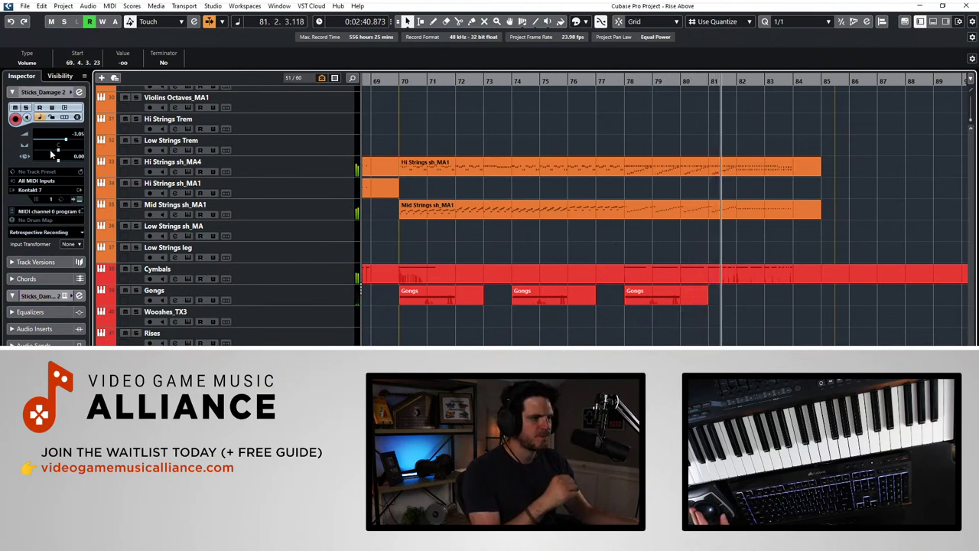
pyautogui.press('Down')
pyautogui.press('space')
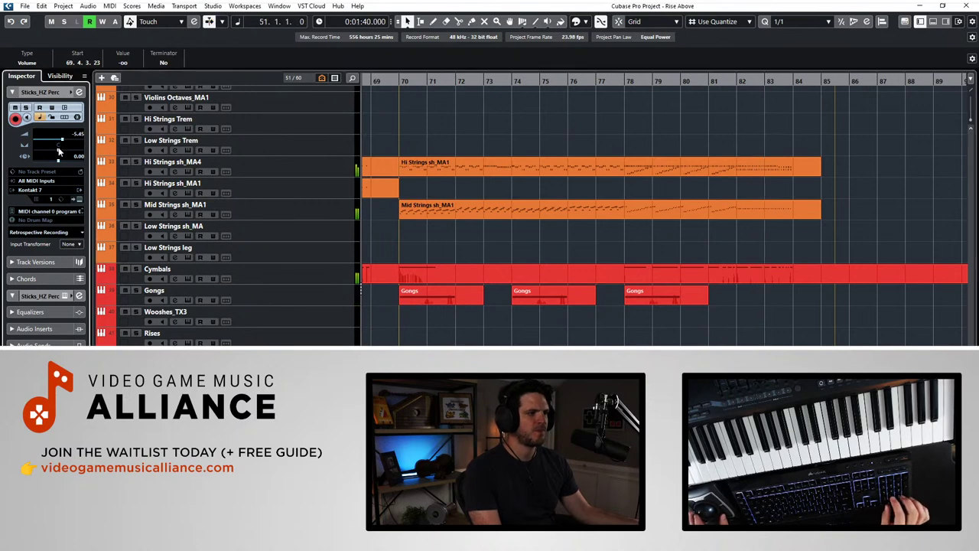
pyautogui.press('Return')
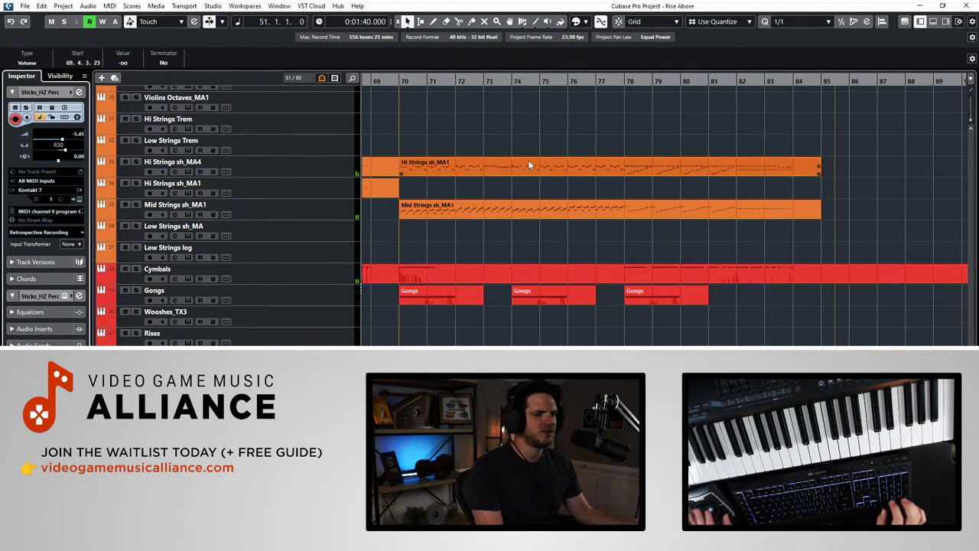
pyautogui.click(601, 80)
pyautogui.press('space')
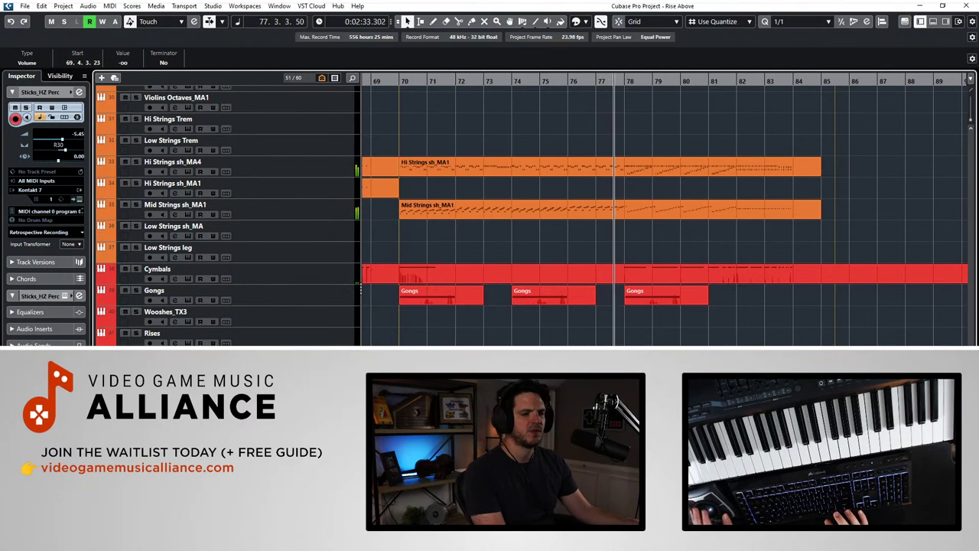
# Step: Pan the Sticks_Damage 2 track to L30, auditioning it against Sticks_HZ Perc in solo from bar 79
pyautogui.press('Up')
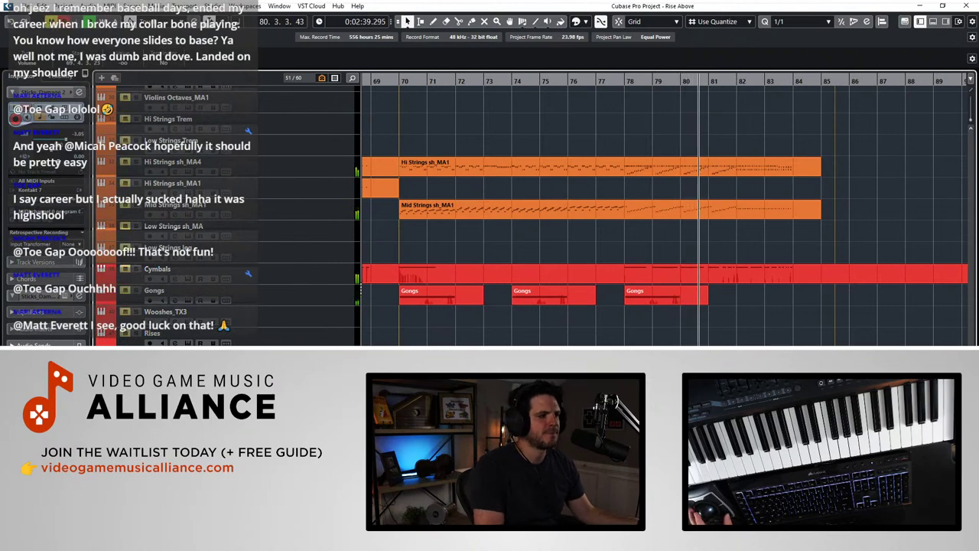
pyautogui.press('space')
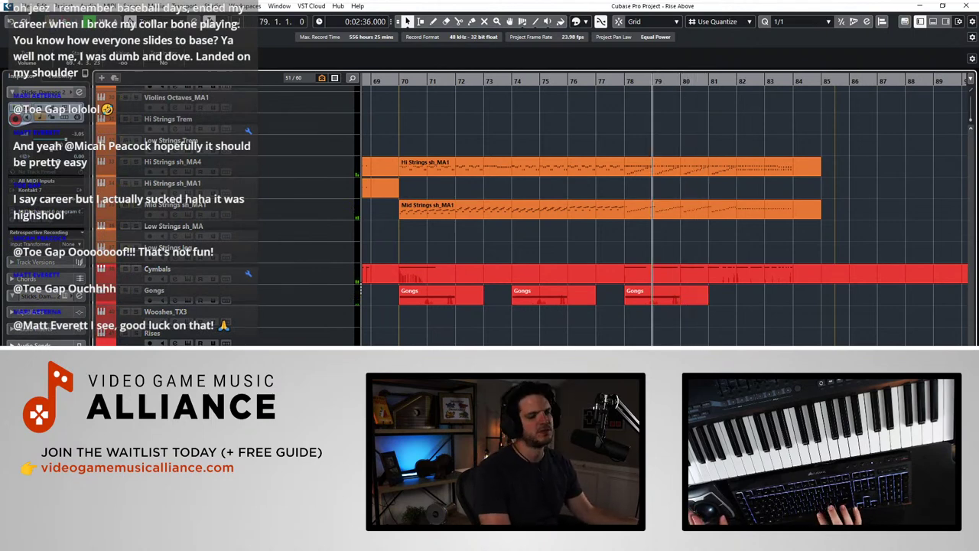
pyautogui.press('space')
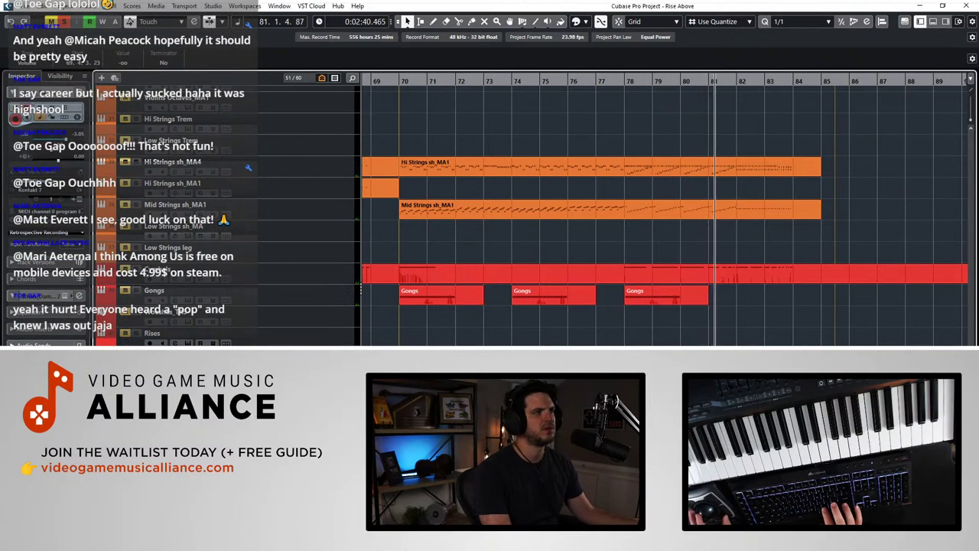
pyautogui.press('space')
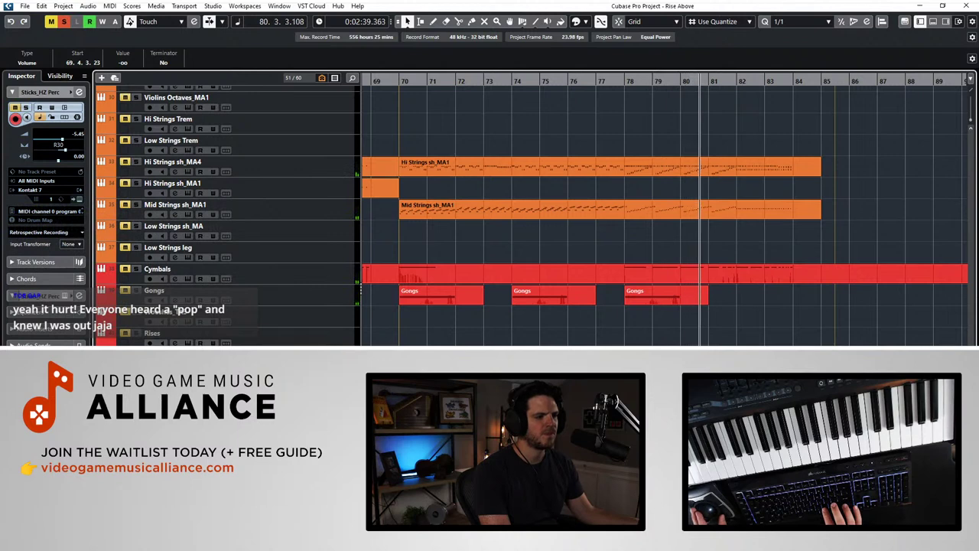
pyautogui.press('Down')
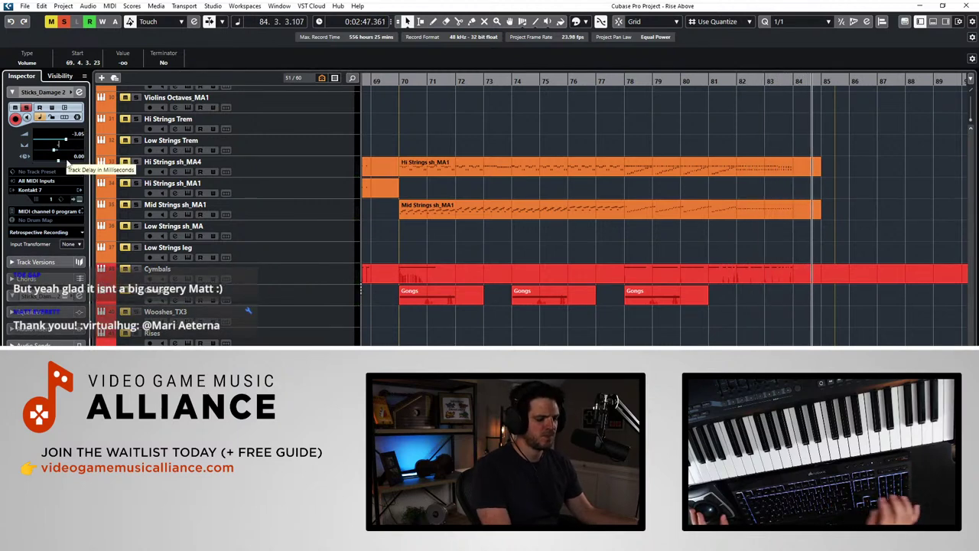
pyautogui.press('space')
pyautogui.press('space')
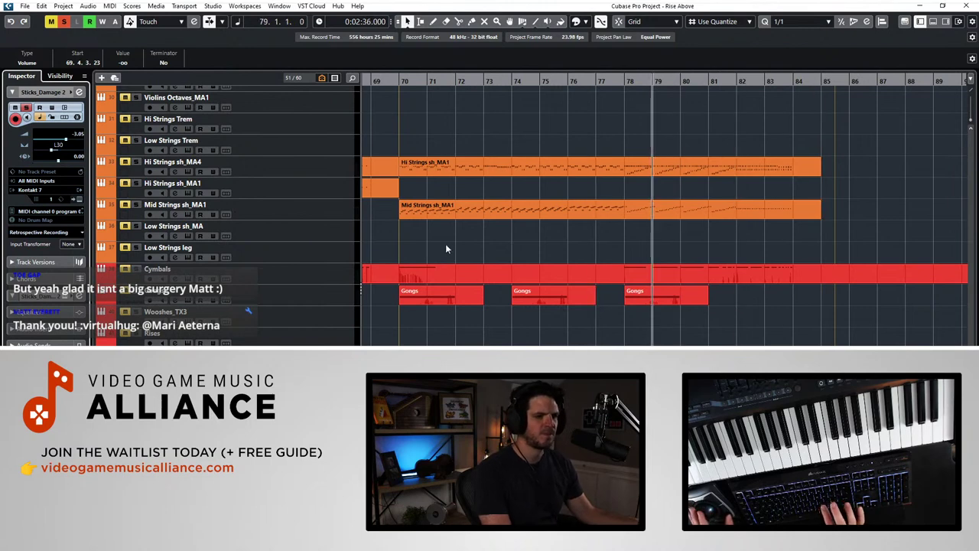
# Step: Lower the Sticks_HZ Perc track's volume to -7.58 during soloed playback
pyautogui.press('Down')
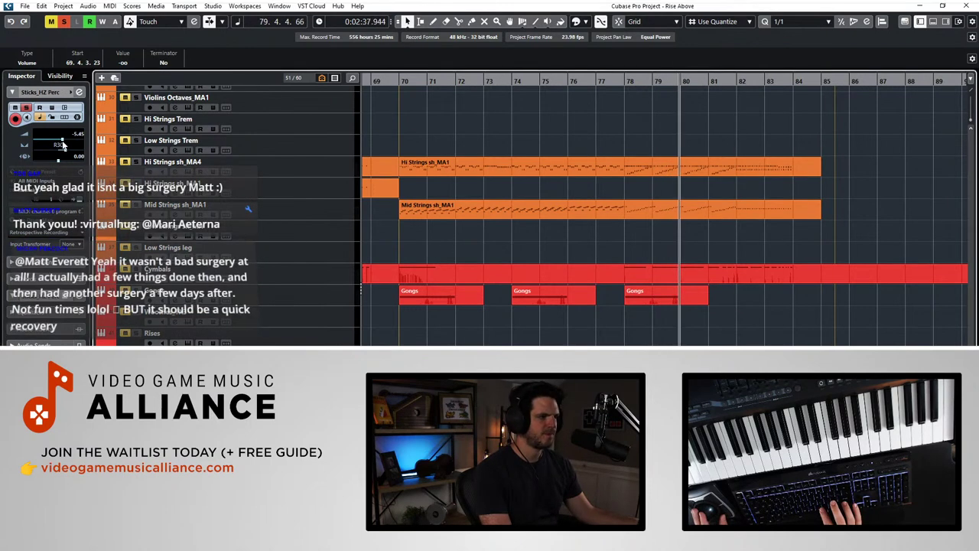
pyautogui.moveTo(61, 139)
pyautogui.mouseDown()
pyautogui.moveTo(44, 139)
pyautogui.moveTo(59, 145)
pyautogui.mouseUp()
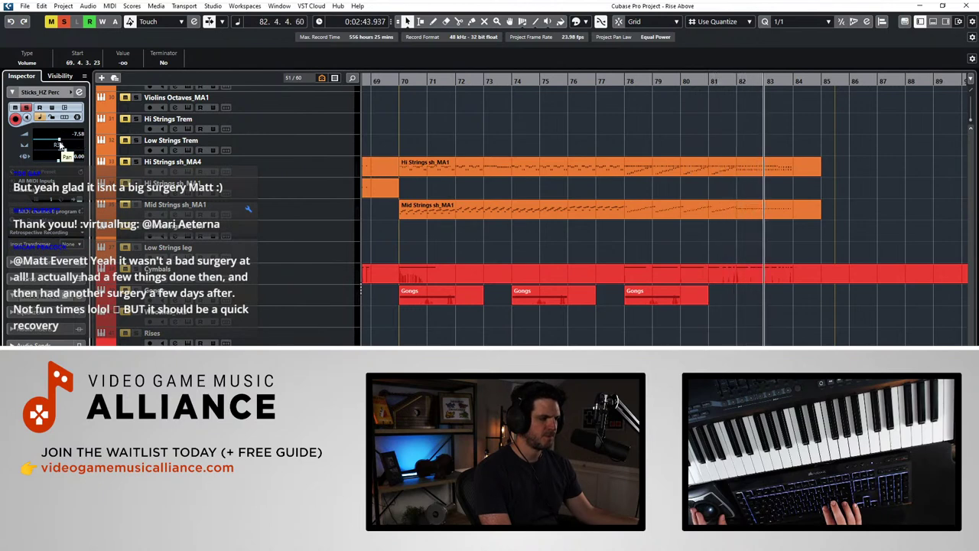
pyautogui.press('Up')
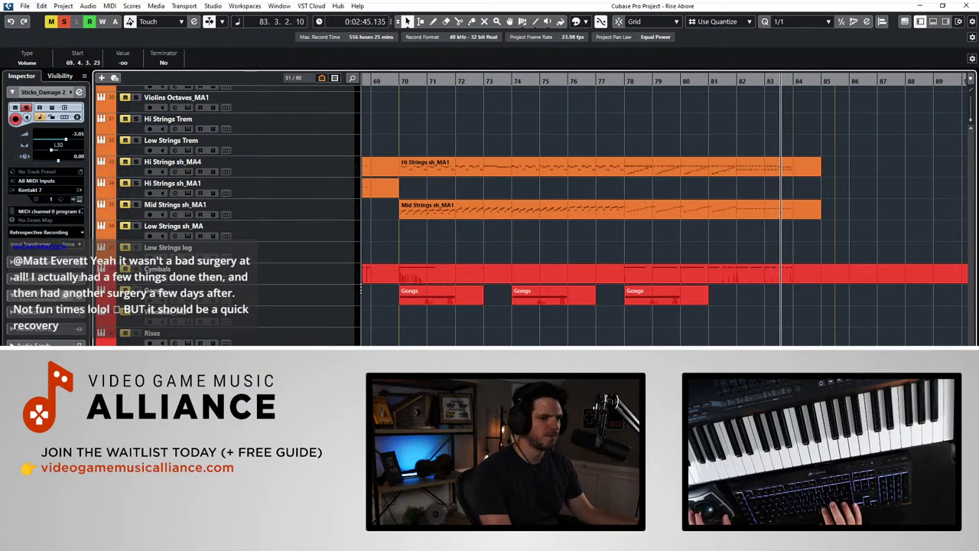
# Step: Play back the full mix to about bar 84, checking the two stick tracks against the strings and big percussion
pyautogui.press('space')
pyautogui.press('space')
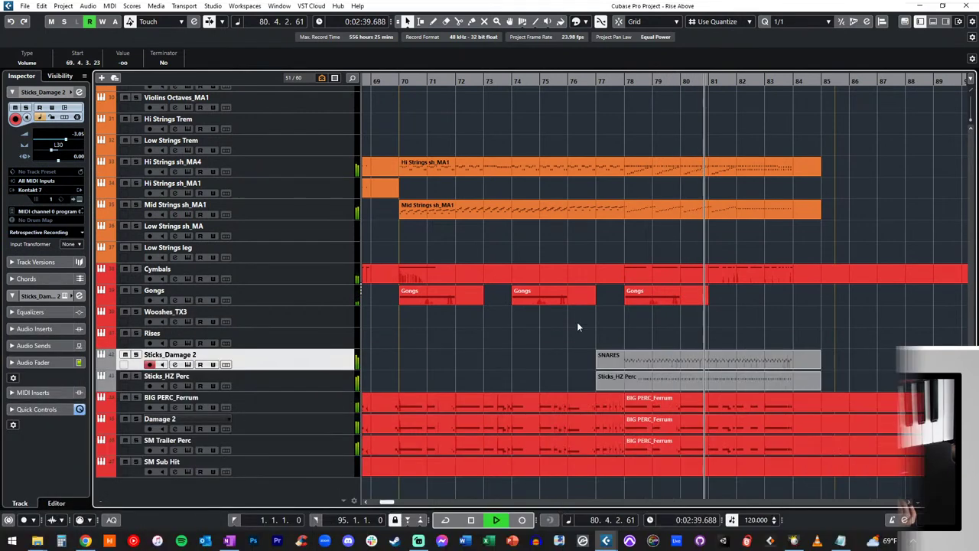
pyautogui.click(708, 319)
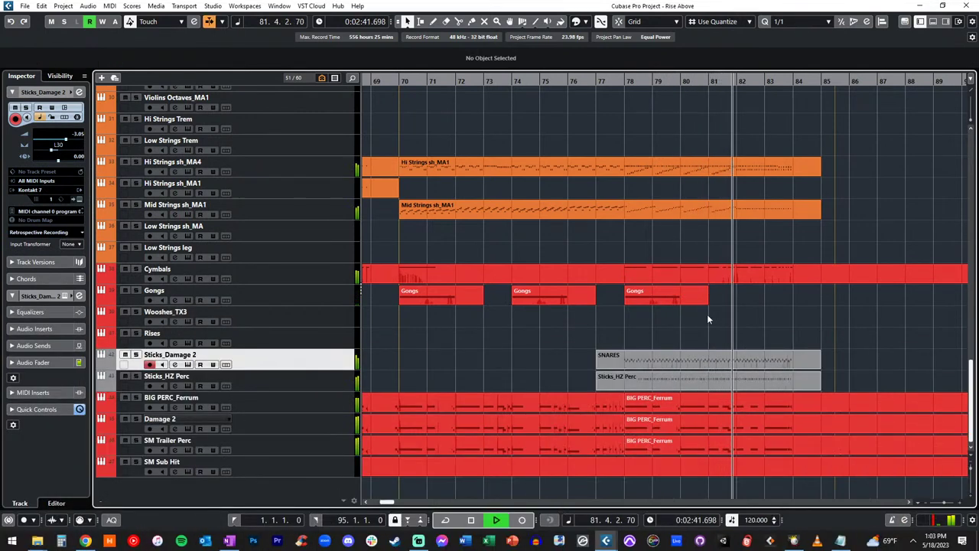
pyautogui.press('f')
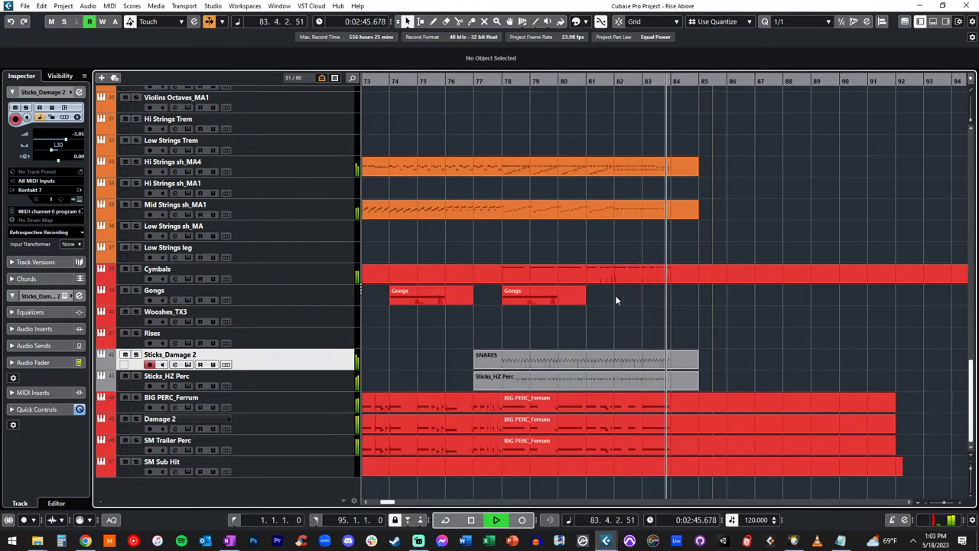
pyautogui.press('space')
# Step: Examine the end of the arrangement around bars 80 to 95 on the synth and bass tracks, moving the playhead to bar 87
pyautogui.press('KP_Subtract')
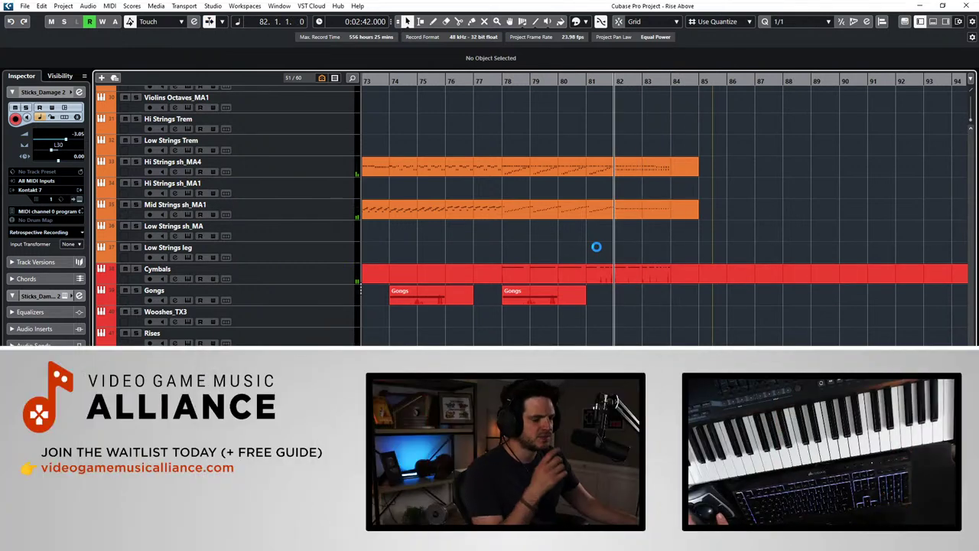
pyautogui.press('KP_2')
pyautogui.scroll(10, 597, 248)
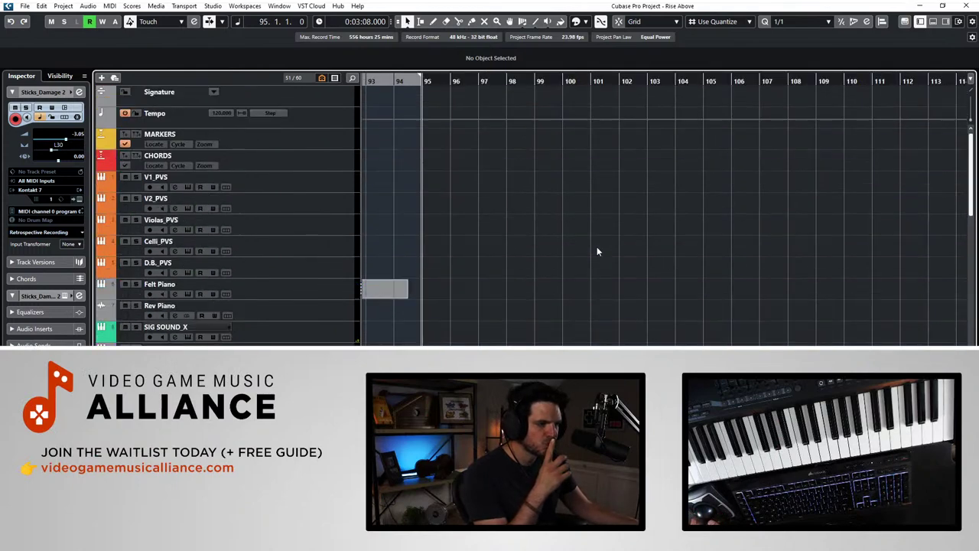
pyautogui.scroll(-10, 417, 256)
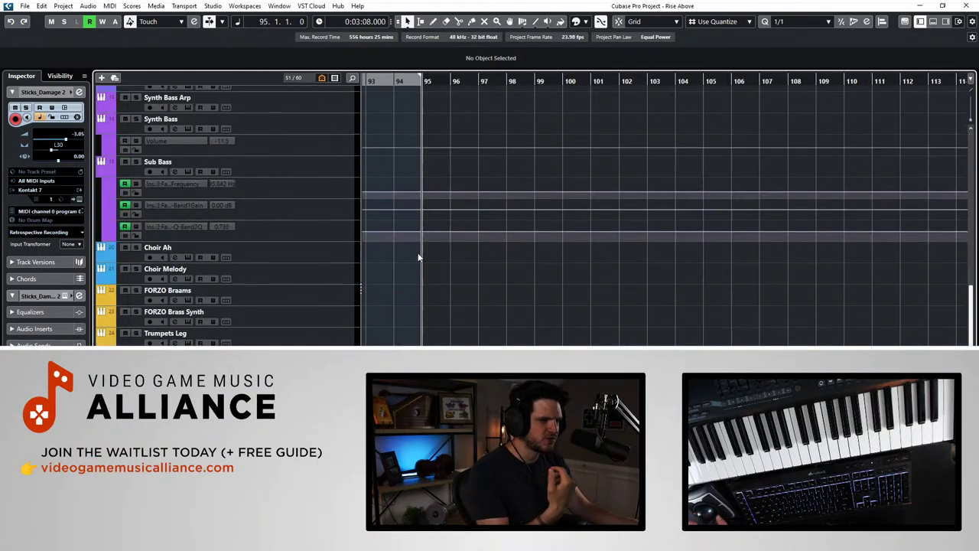
pyautogui.hscroll(-5, 419, 258)
pyautogui.press('KP_Subtract')
pyautogui.press('KP_Subtract')
pyautogui.press('KP_Subtract')
pyautogui.press('KP_Subtract')
pyautogui.press('KP_Subtract')
pyautogui.scroll(8, 418, 257)
pyautogui.press('KP_Subtract')
pyautogui.press('KP_Subtract')
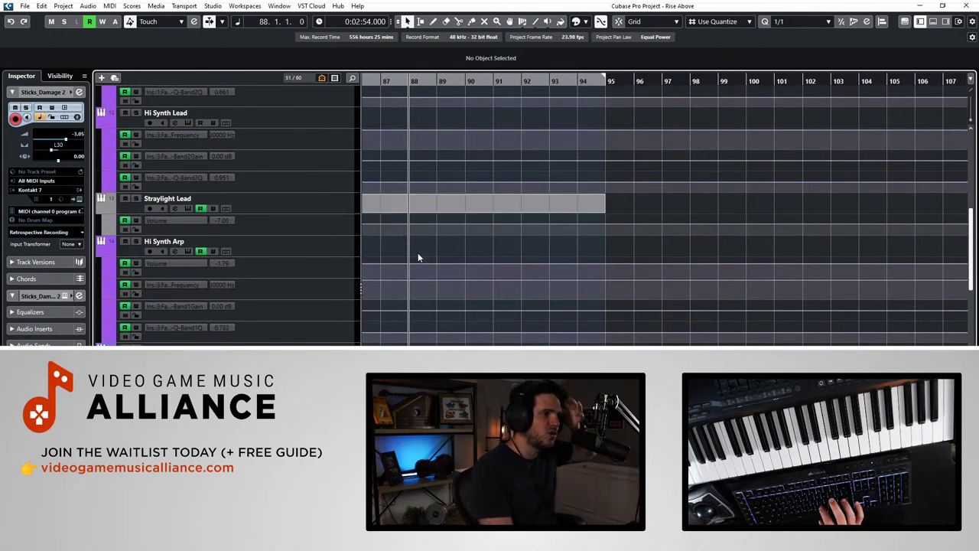
pyautogui.press('KP_Subtract')
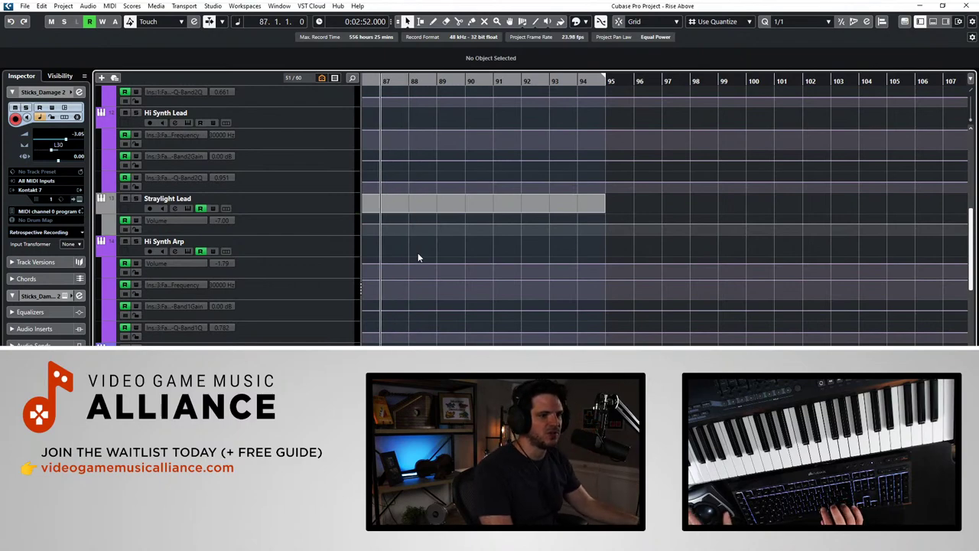
pyautogui.hscroll(-6, 418, 257)
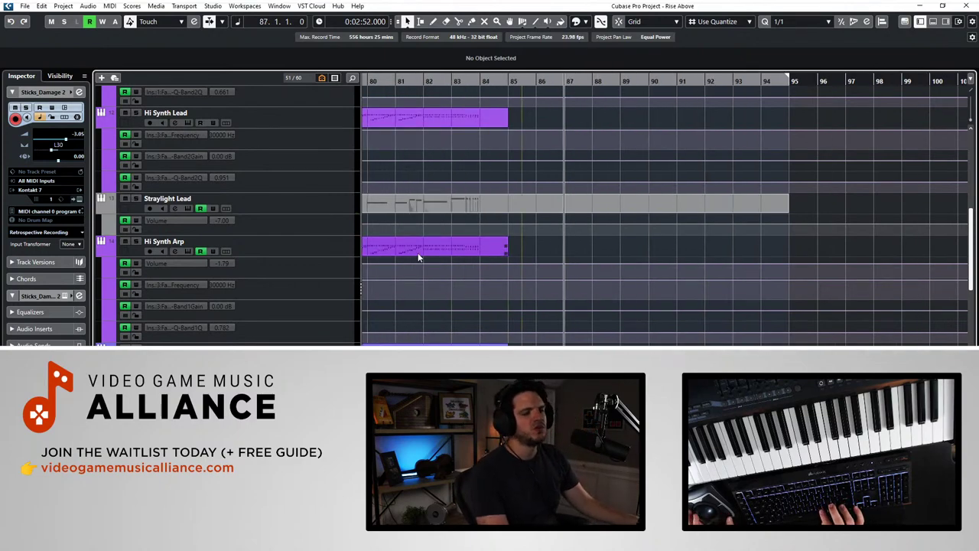
# Step: Start adding an instrument track and open the list of available instruments
pyautogui.scroll(-4, 418, 257)
pyautogui.press('t')
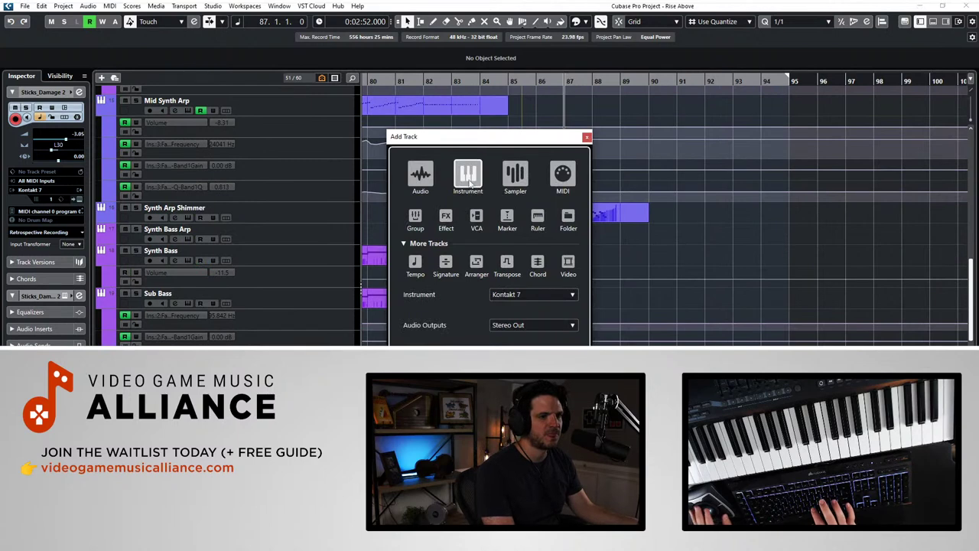
pyautogui.click(502, 299)
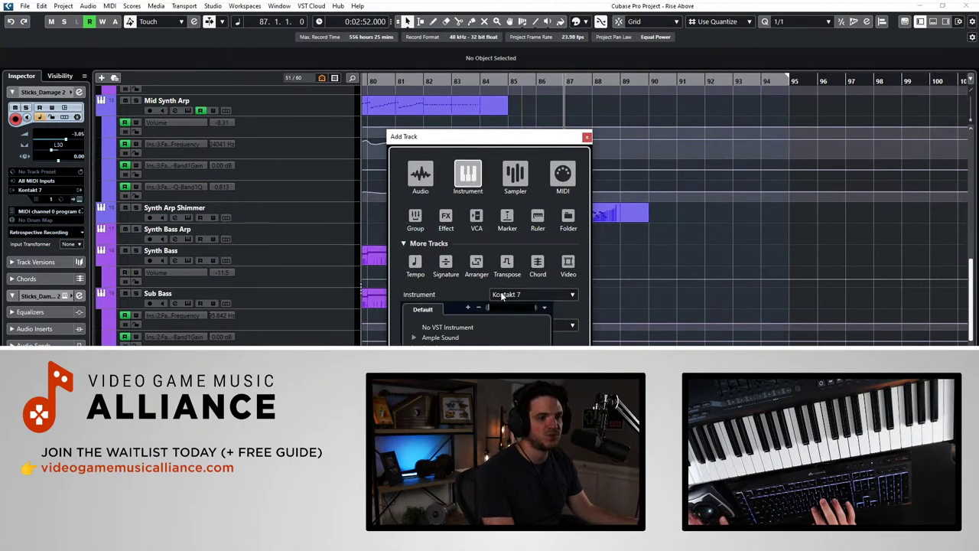
pyautogui.write('w')
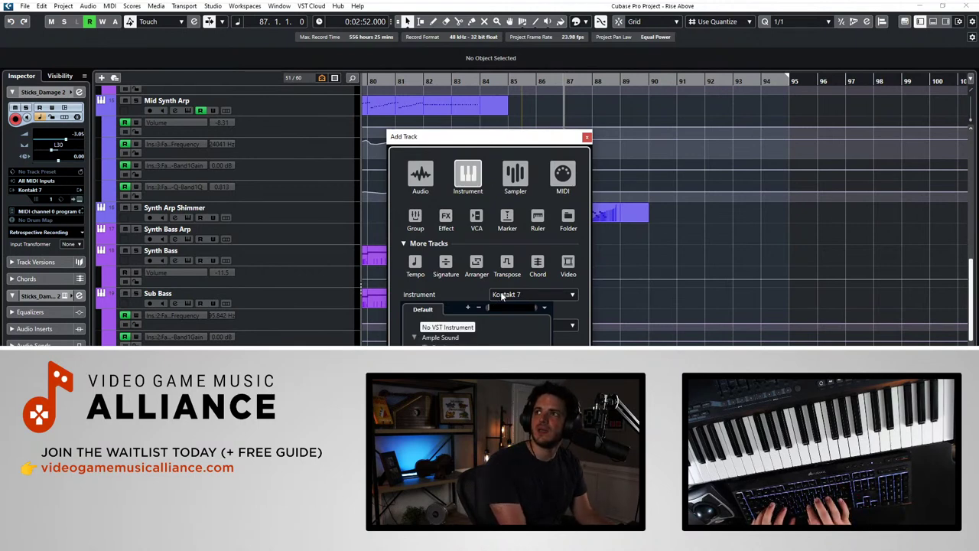
pyautogui.write('absynt')
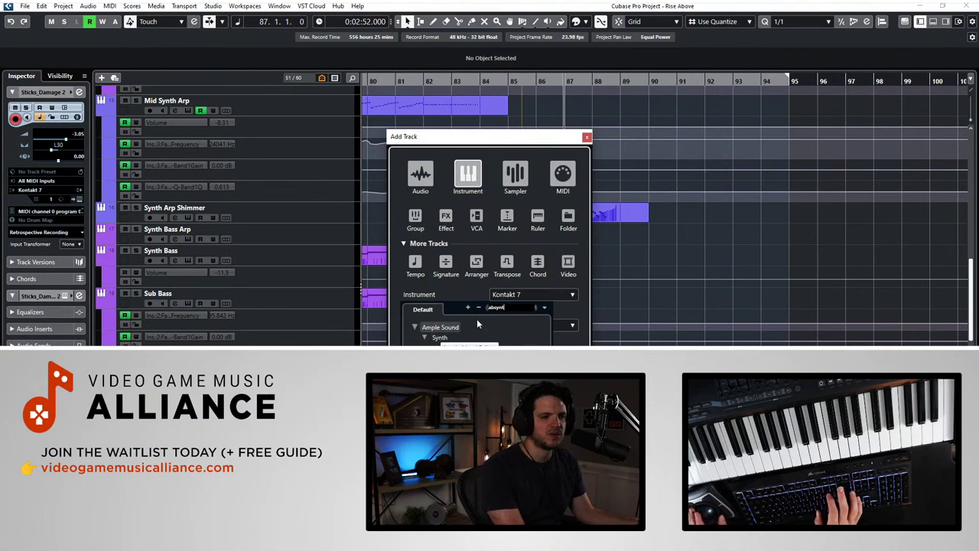
pyautogui.press('BackSpace')
pyautogui.press('BackSpace')
pyautogui.press('BackSpace')
pyautogui.press('BackSpace')
pyautogui.press('BackSpace')
pyautogui.press('BackSpace')
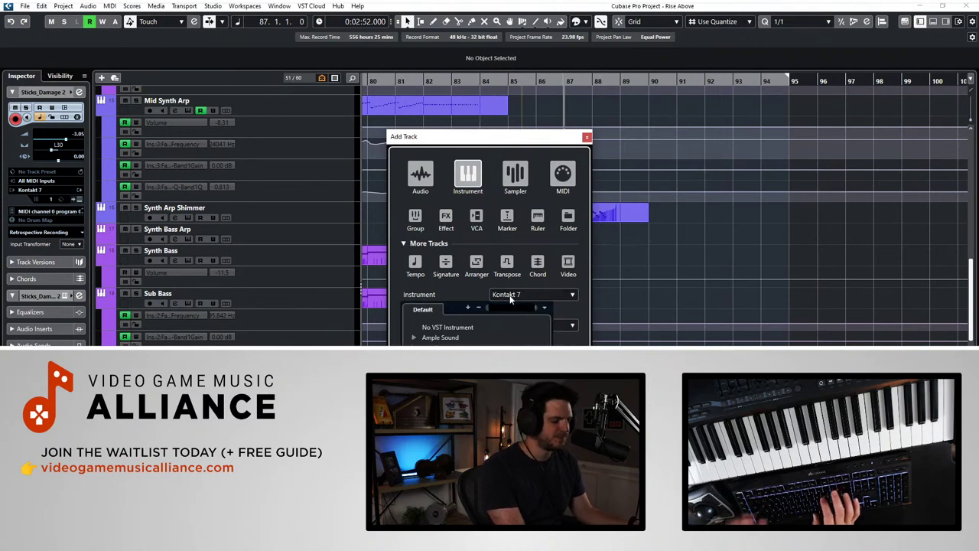
# Step: Create the track with Massive as WHITE NOISE and place it between Rises and Sticks_Damage 2
pyautogui.press('Return')
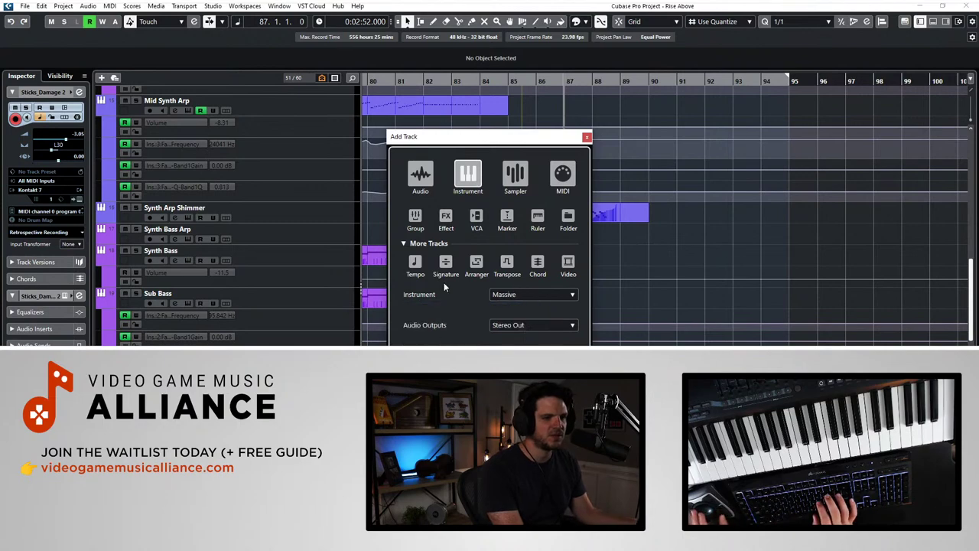
pyautogui.press('Return')
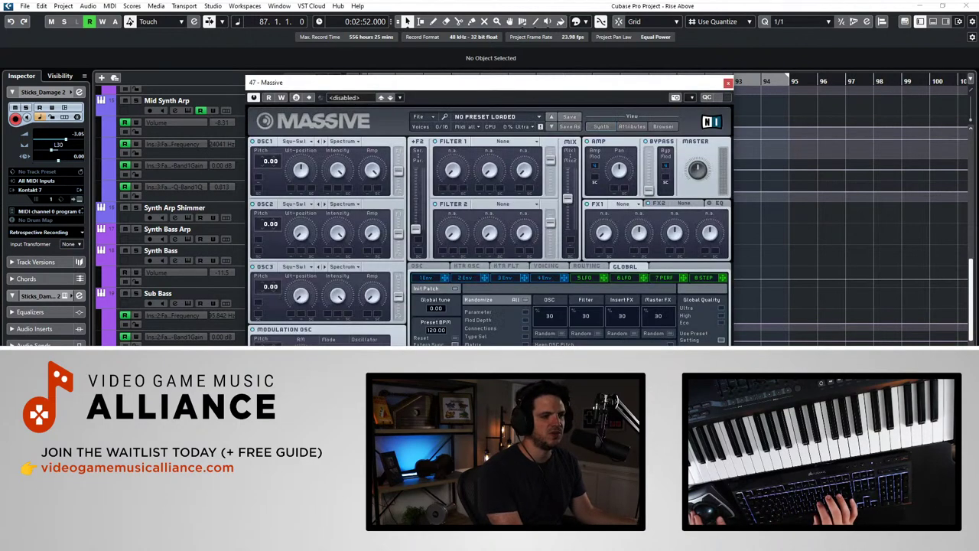
pyautogui.scroll(-5, 238, 312)
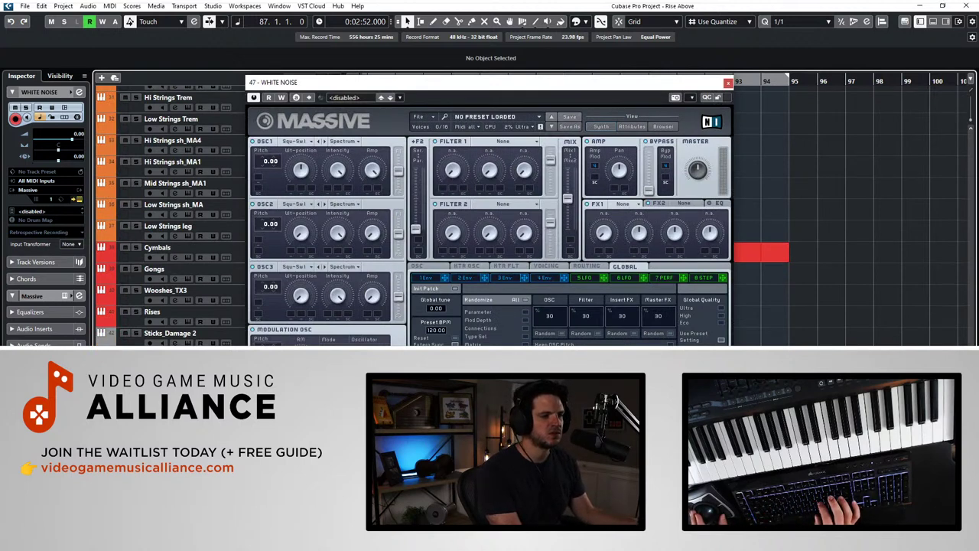
pyautogui.moveTo(169, 321); pyautogui.dragTo(172, 342)
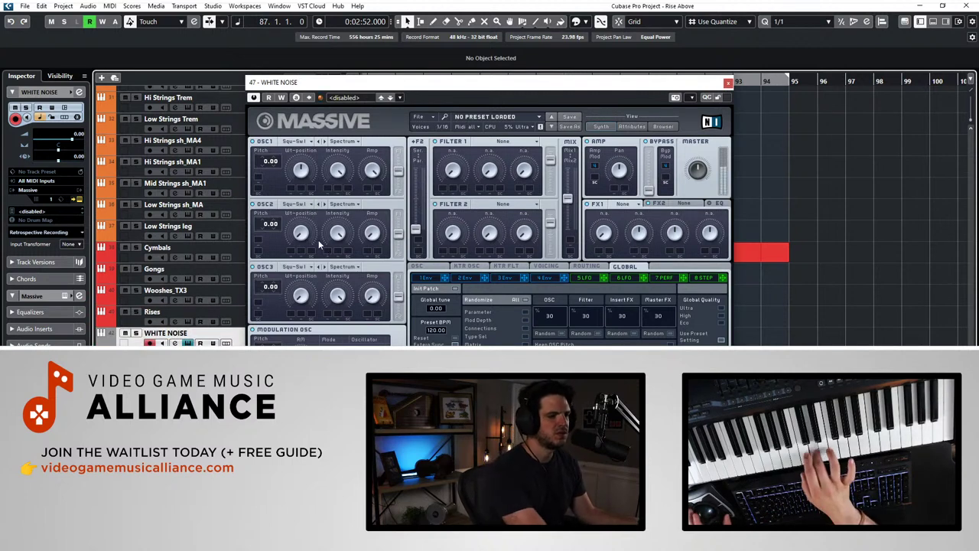
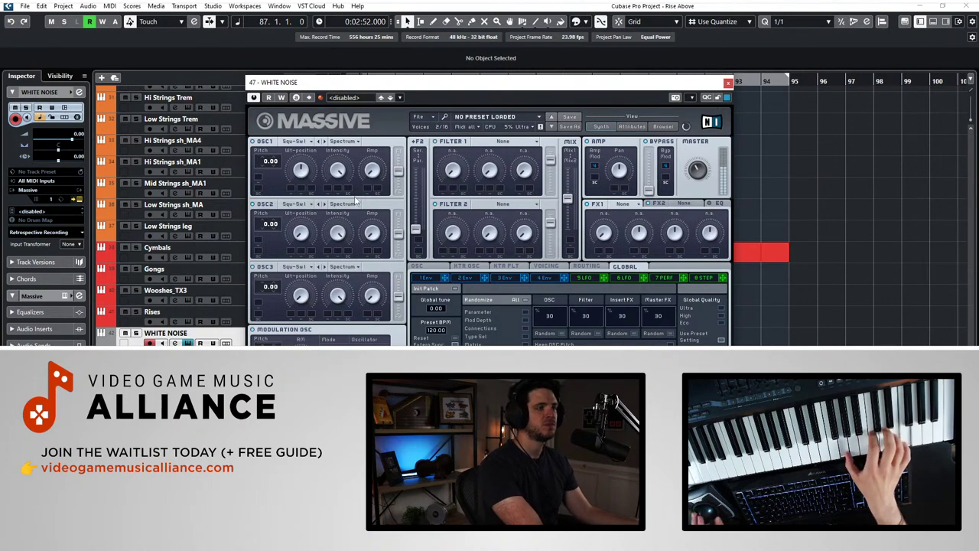
# Step: Shape Massive's fourth envelope with a shorter release and a longer decay, and close the synth
pyautogui.moveTo(414, 83); pyautogui.dragTo(408, 0)
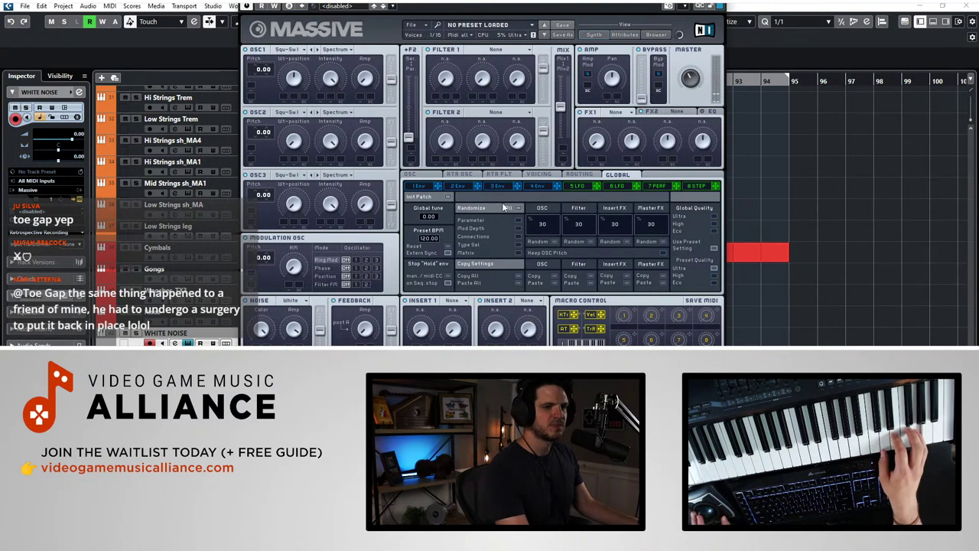
pyautogui.click(536, 187)
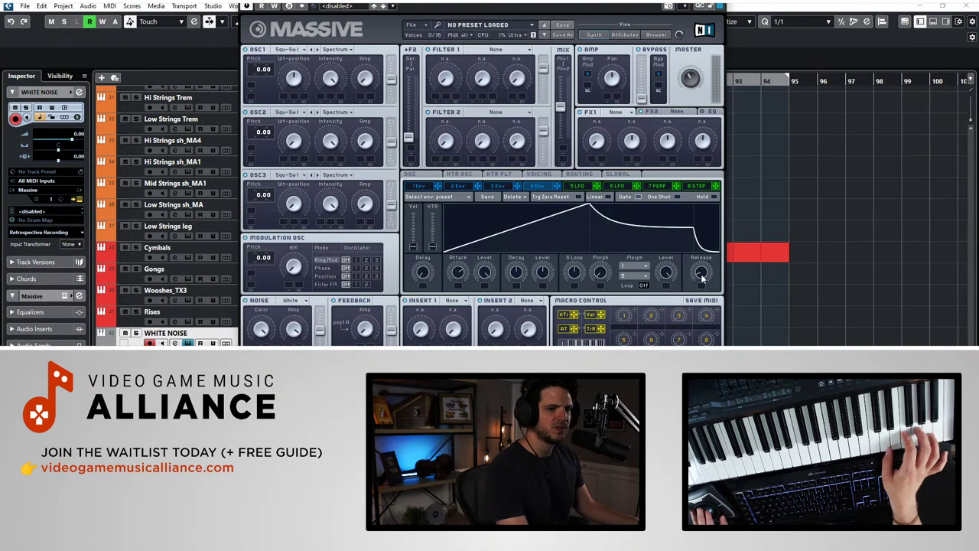
pyautogui.moveTo(702, 278); pyautogui.dragTo(709, 329)
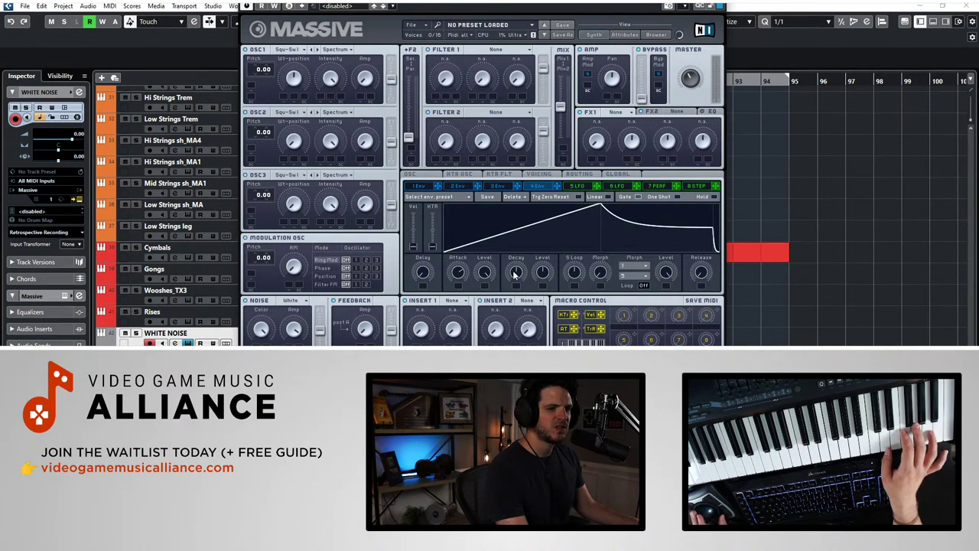
pyautogui.moveTo(524, 264); pyautogui.dragTo(532, 225)
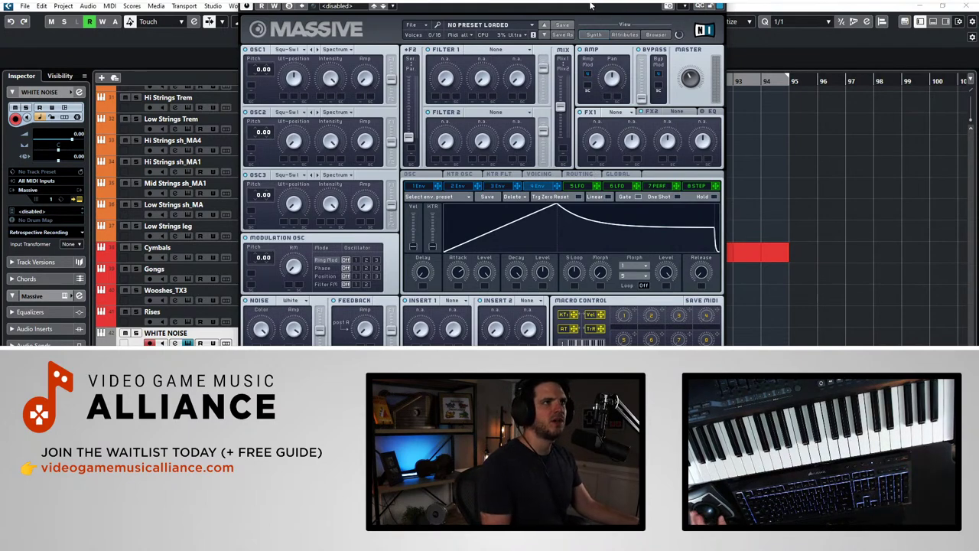
pyautogui.hotkey('ctrl', 'w')
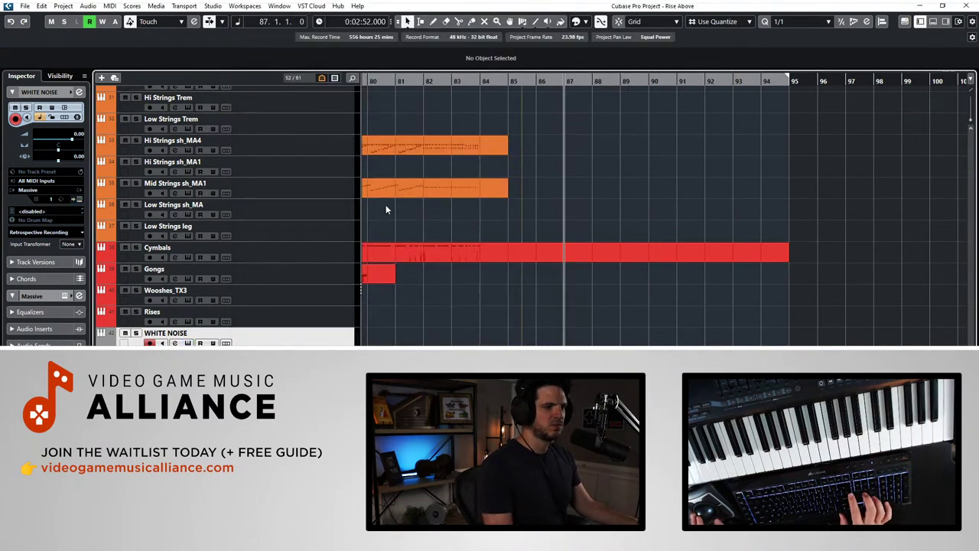
# Step: Record a sustained white-noise note on the WHITE NOISE track from bar 78 to about bar 84
pyautogui.press('KP_Subtract')
pyautogui.press('KP_Subtract')
pyautogui.press('KP_Subtract')
pyautogui.press('KP_Subtract')
pyautogui.press('KP_Subtract')
pyautogui.press('KP_Subtract')
pyautogui.press('KP_Subtract')
pyautogui.press('KP_Subtract')
pyautogui.press('KP_Subtract')
pyautogui.press('KP_Subtract')
pyautogui.press('KP_Subtract')
pyautogui.hscroll(3, 538, 260)
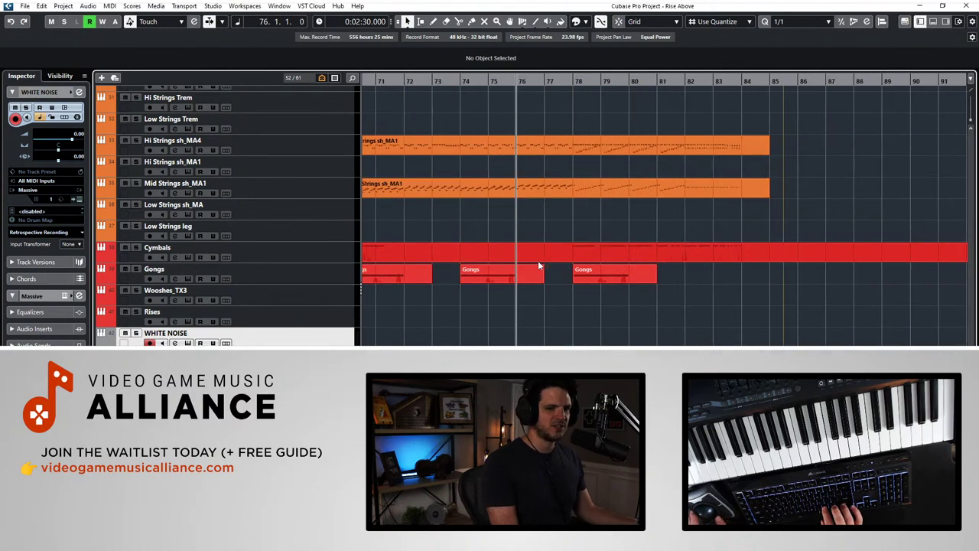
pyautogui.press('KP_Add')
pyautogui.press('KP_Add')
pyautogui.press('KP_Multiply')
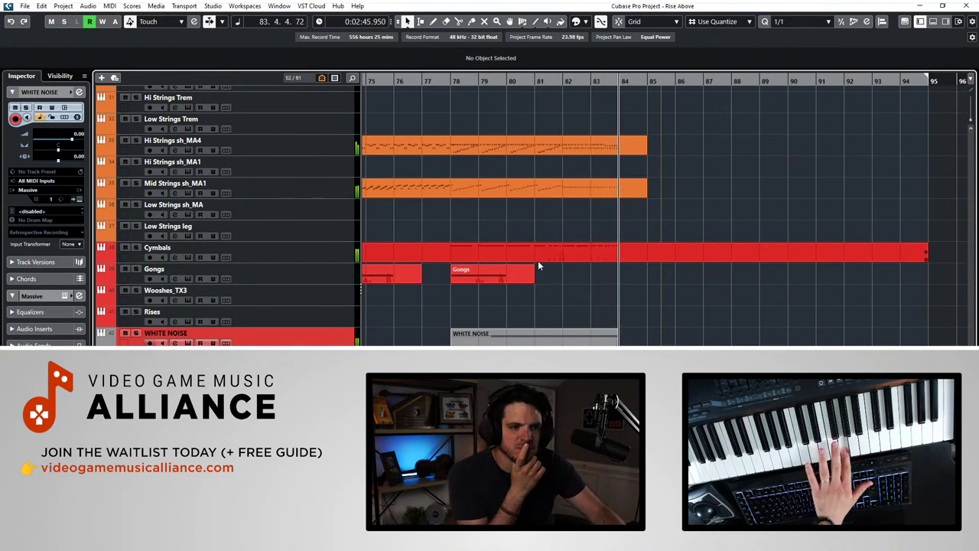
pyautogui.press('KP_Multiply')
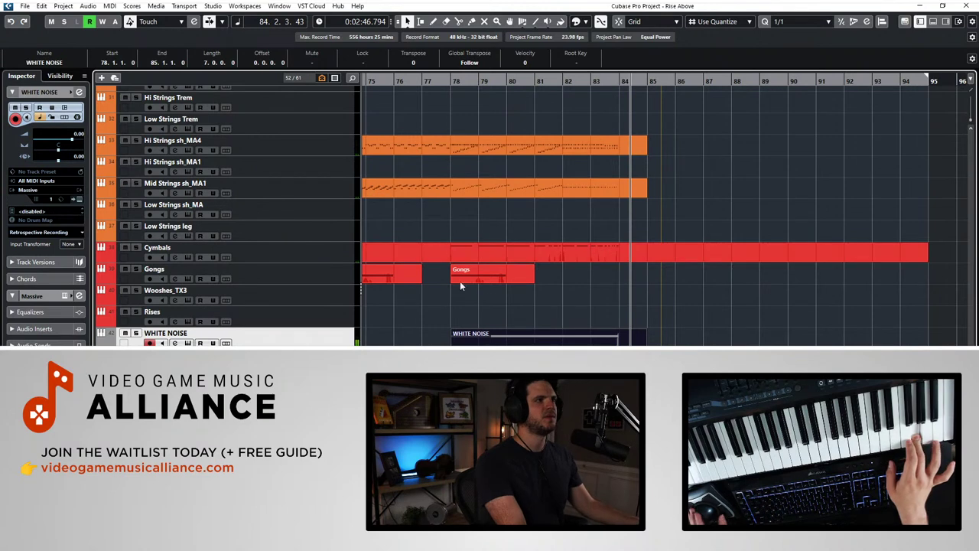
# Step: Render the WHITE NOISE part in place to an audio track and disable the original instrument track
pyautogui.hotkey('ctrl', 'alt', 'r')
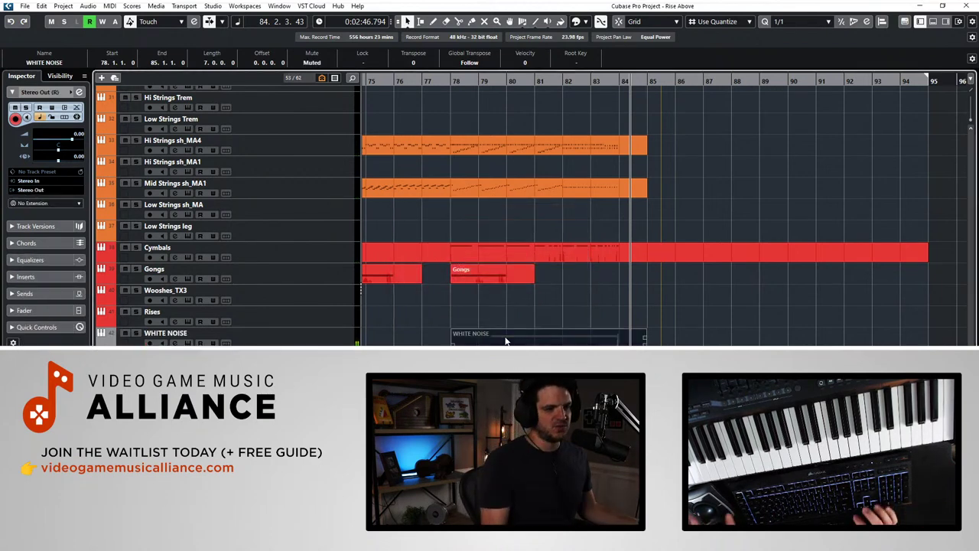
pyautogui.hotkey('ctrl', 'z')
pyautogui.hotkey('ctrl', 'z')
pyautogui.click(230, 342)
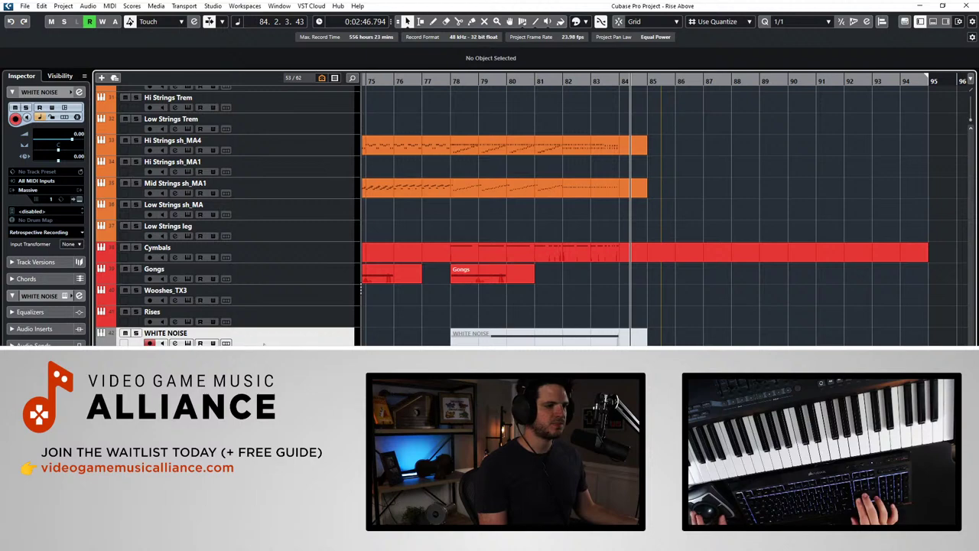
pyautogui.rightClick(264, 341)
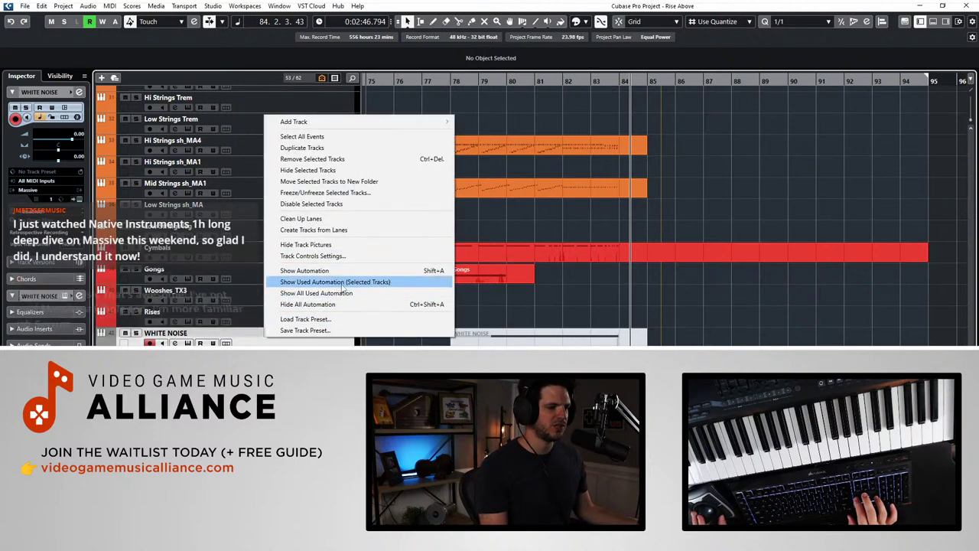
pyautogui.click(333, 204)
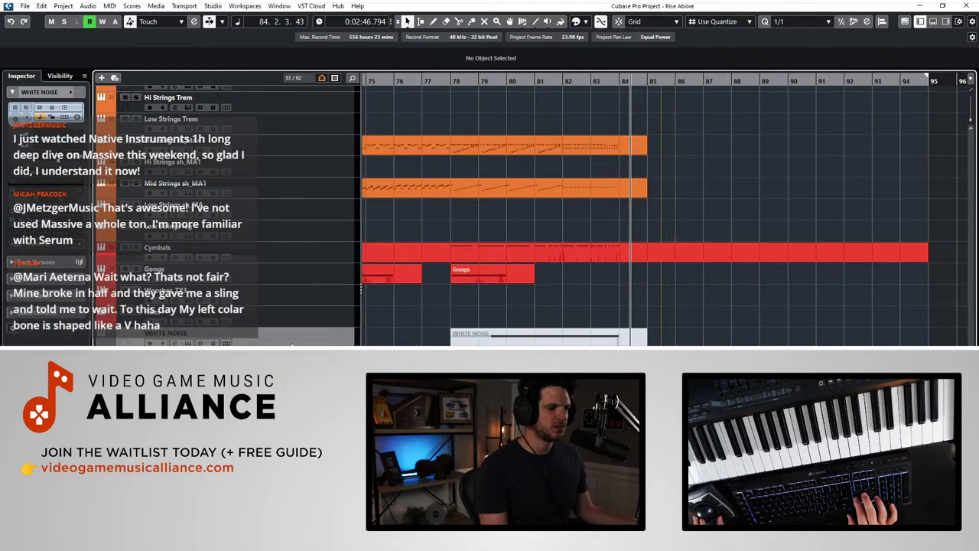
pyautogui.press('Down')
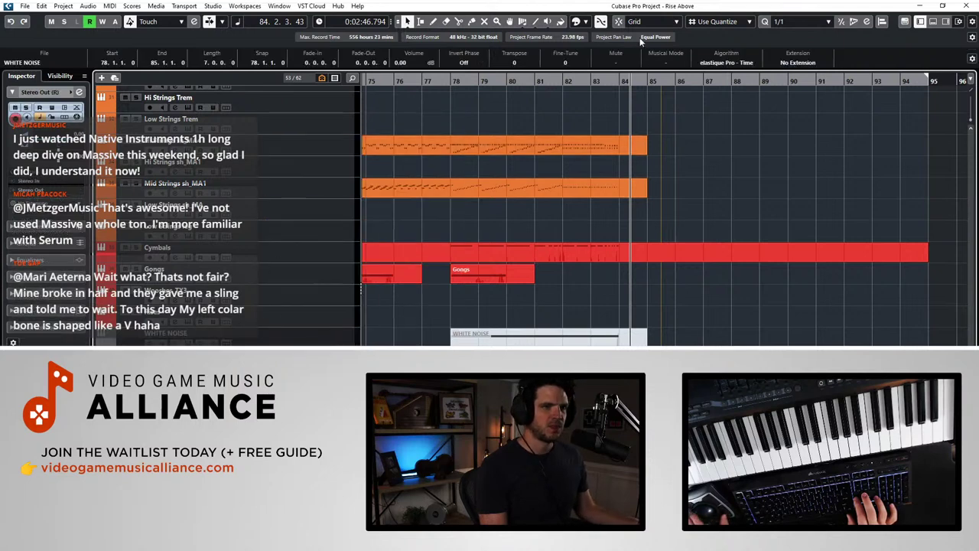
pyautogui.click(579, 23)
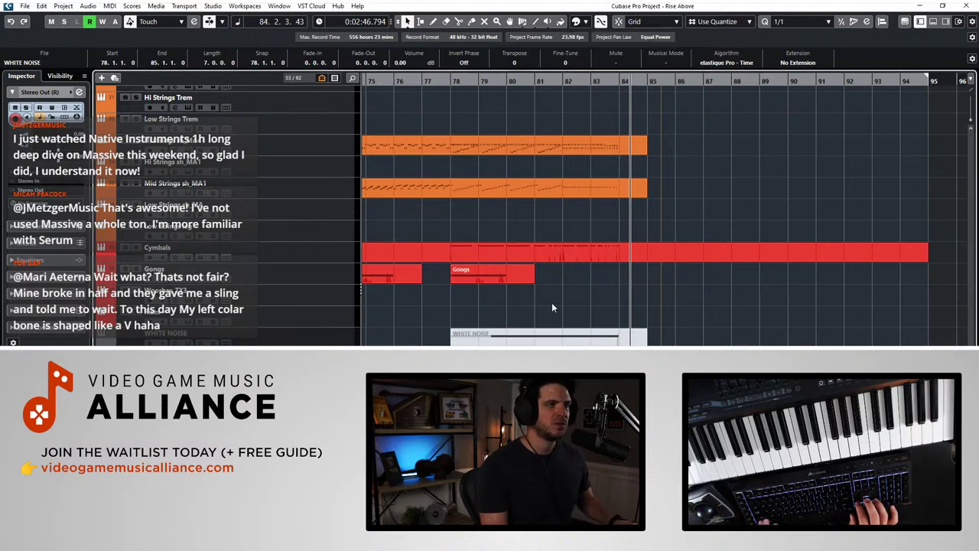
# Step: Solo the rendered Stereo Out (R) track and delete its song-length event spanning bars 1 to 95
pyautogui.scroll(-5, 551, 302)
pyautogui.click(422, 193)
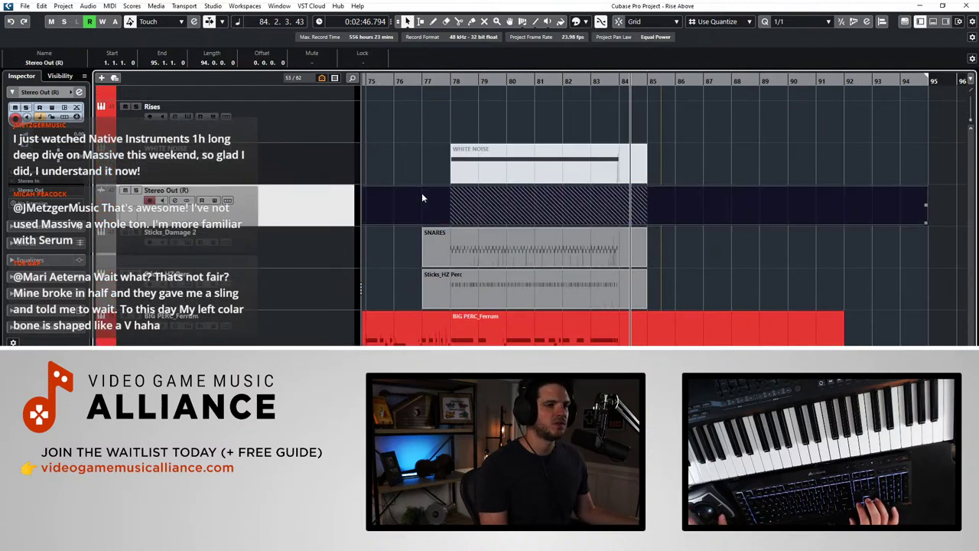
pyautogui.click(426, 169)
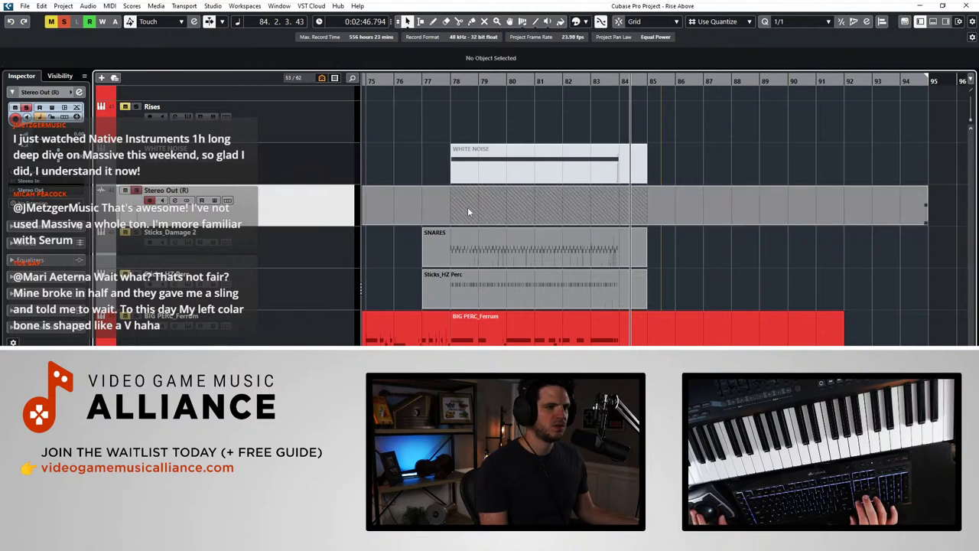
pyautogui.click(468, 208)
pyautogui.press('Delete')
# Step: Give the rendered white-noise audio a fade-in of about one bar and one beat, and trim its end to bar 84
pyautogui.moveTo(454, 188); pyautogui.dragTo(489, 189)
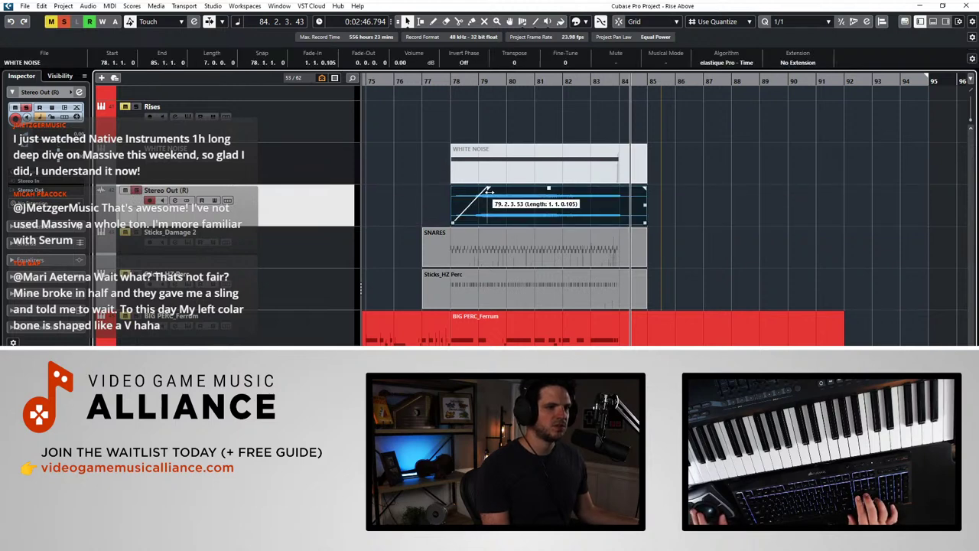
pyautogui.moveTo(645, 223); pyautogui.dragTo(619, 225)
pyautogui.click(617, 81)
pyautogui.press('space')
pyautogui.hotkey('shift', 'h')
pyautogui.press('h')
pyautogui.press('h')
pyautogui.press('h')
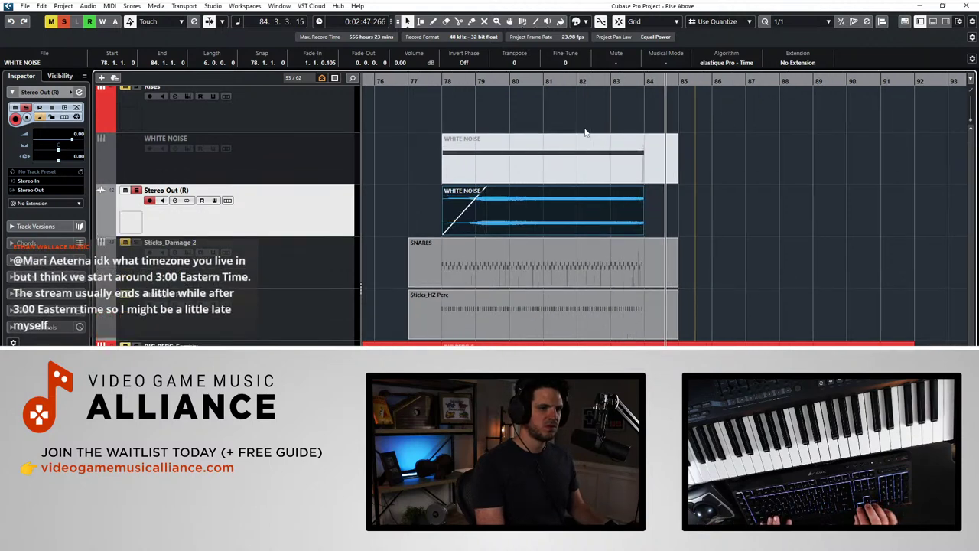
# Step: Rename the rendered Stereo Out (R) track to White Noise Riser
pyautogui.doubleClick(162, 191)
pyautogui.write('White Noise Riser')
pyautogui.press('Return')
# Step: Play the soloed White Noise Riser up to bar 84 to judge its build
pyautogui.scroll(-1, 410, 201)
pyautogui.press('KP_Subtract')
pyautogui.press('KP_Subtract')
pyautogui.press('KP_Subtract')
pyautogui.press('space')
pyautogui.scroll(3, 588, 170)
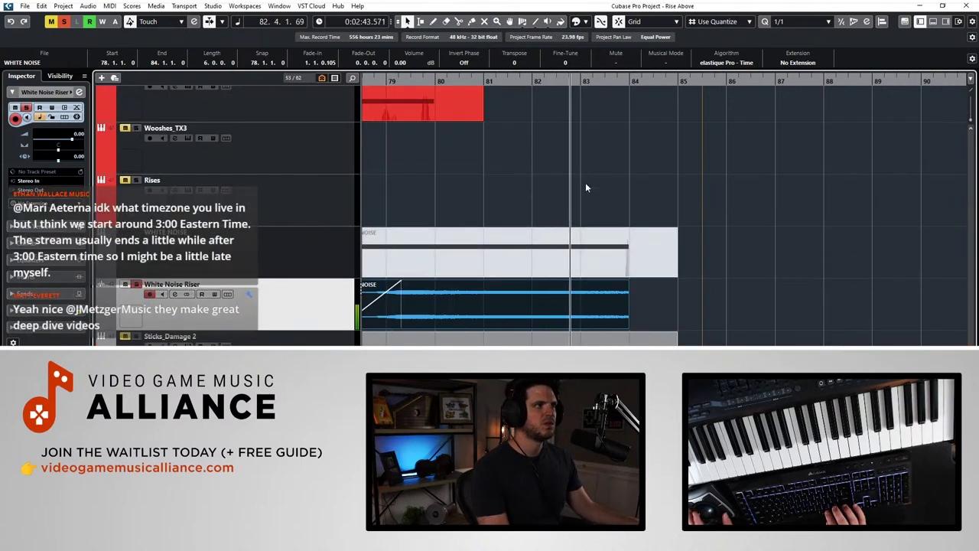
pyautogui.click(582, 247)
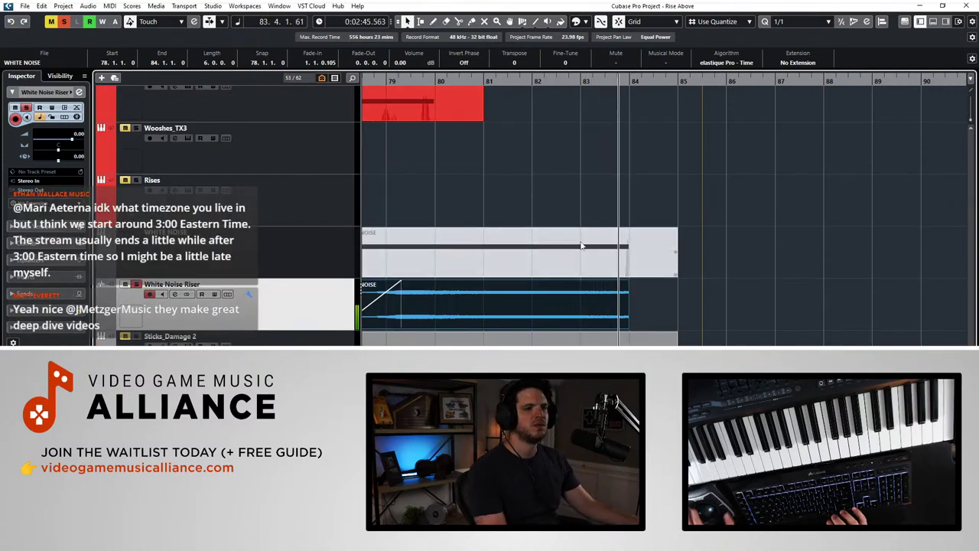
pyautogui.hscroll(-1, 582, 245)
pyautogui.press('space')
pyautogui.press('KP_Subtract')
# Step: Trim the riser's start to about bar 81, stretch its fade-in to about two and a half bars, and play it back
pyautogui.click(490, 306)
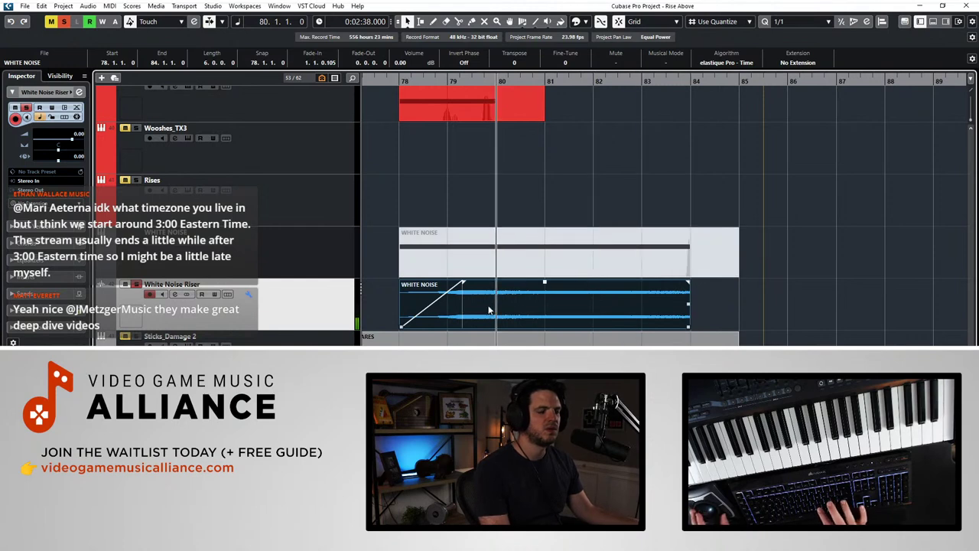
pyautogui.press('KP_Subtract')
pyautogui.press('KP_Subtract')
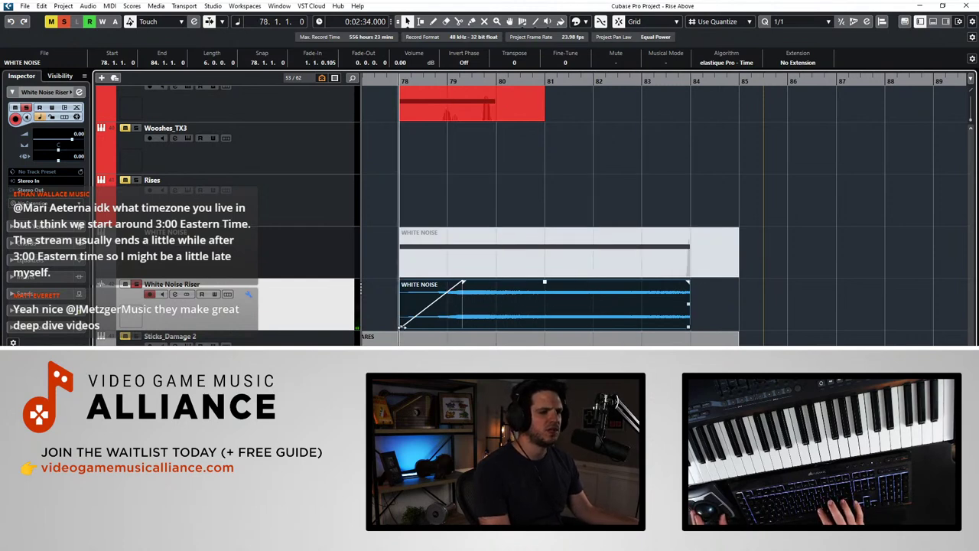
pyautogui.moveTo(402, 327); pyautogui.dragTo(547, 326)
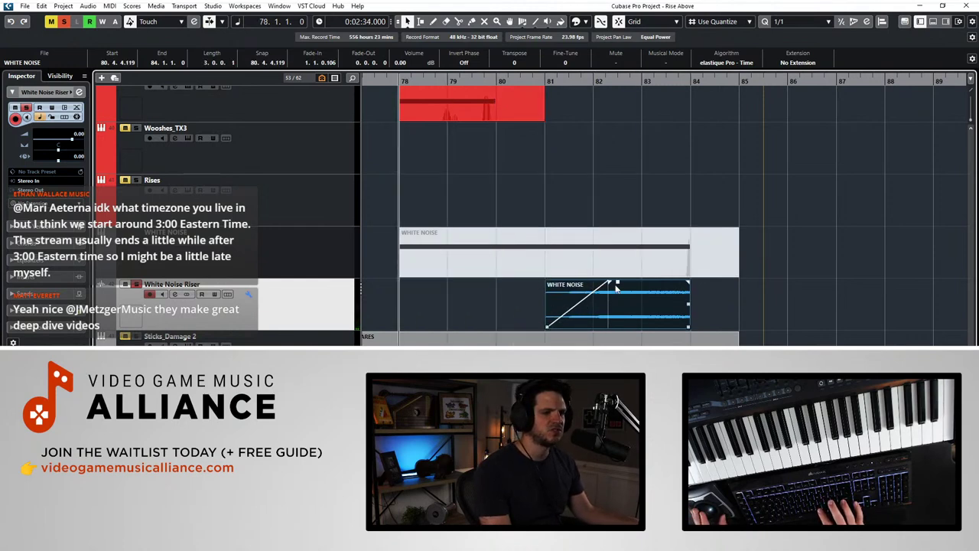
pyautogui.moveTo(608, 281); pyautogui.dragTo(668, 281)
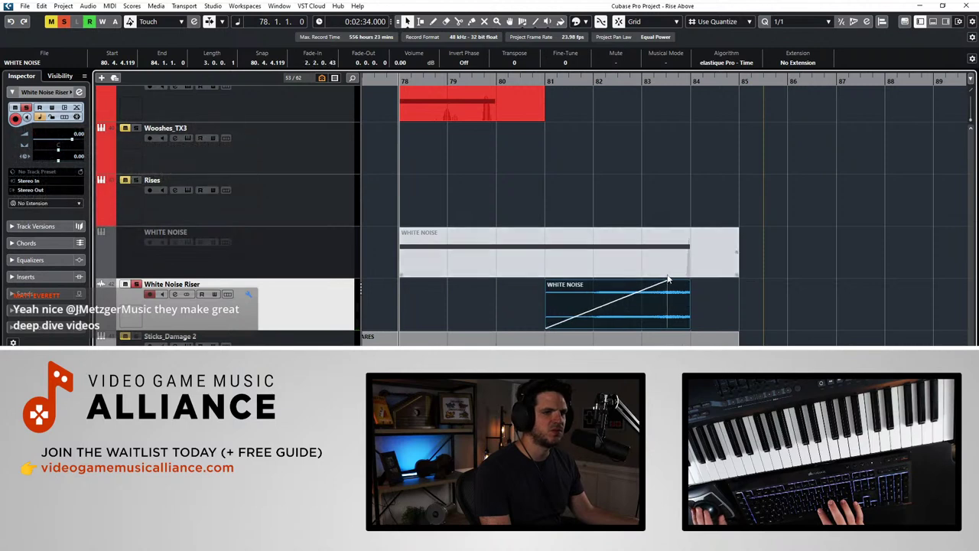
pyautogui.press('space')
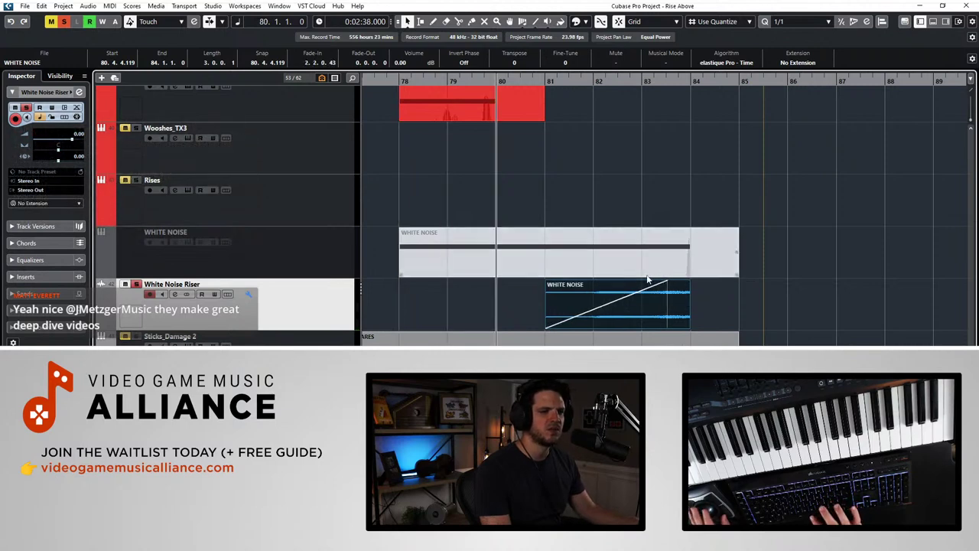
# Step: Unsolo the White Noise Riser and listen to it within the full mix
pyautogui.click(64, 21)
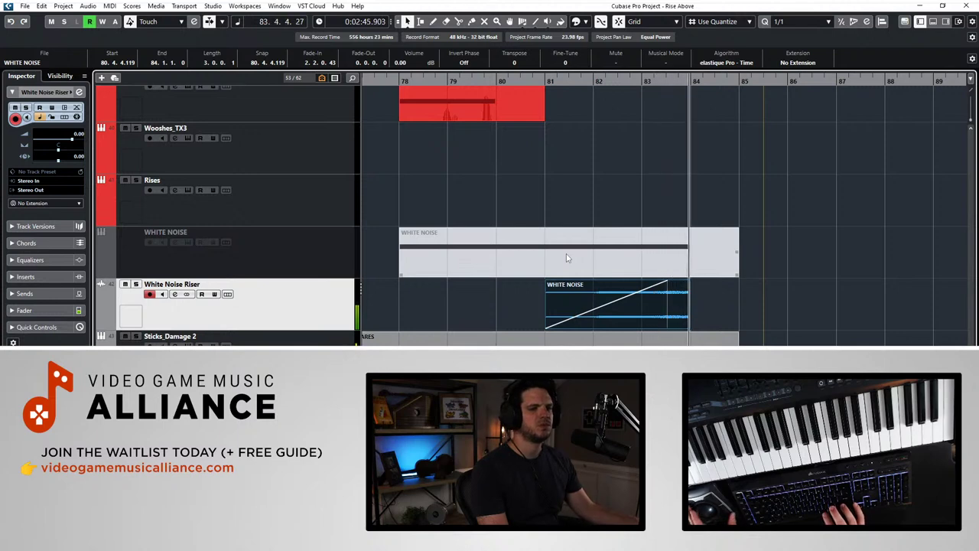
pyautogui.press('space')
pyautogui.hotkey('ctrl', 'Left')
pyautogui.press('space')
# Step: Solo the riser again, raise its audio event's volume to 4.35 dB, and return the playhead to bar 81
pyautogui.click(137, 285)
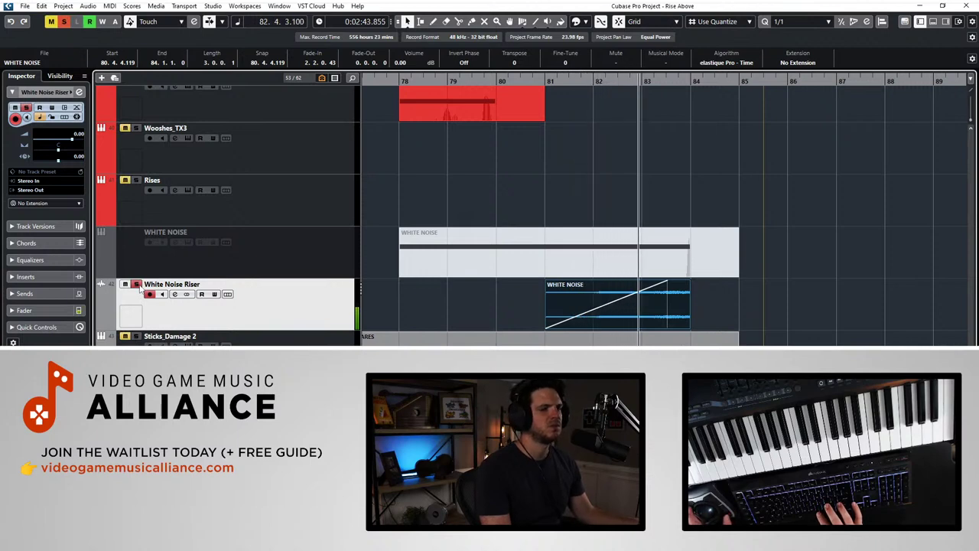
pyautogui.press('space')
pyautogui.moveTo(617, 284); pyautogui.dragTo(620, 256)
pyautogui.hotkey('alt', 'space')
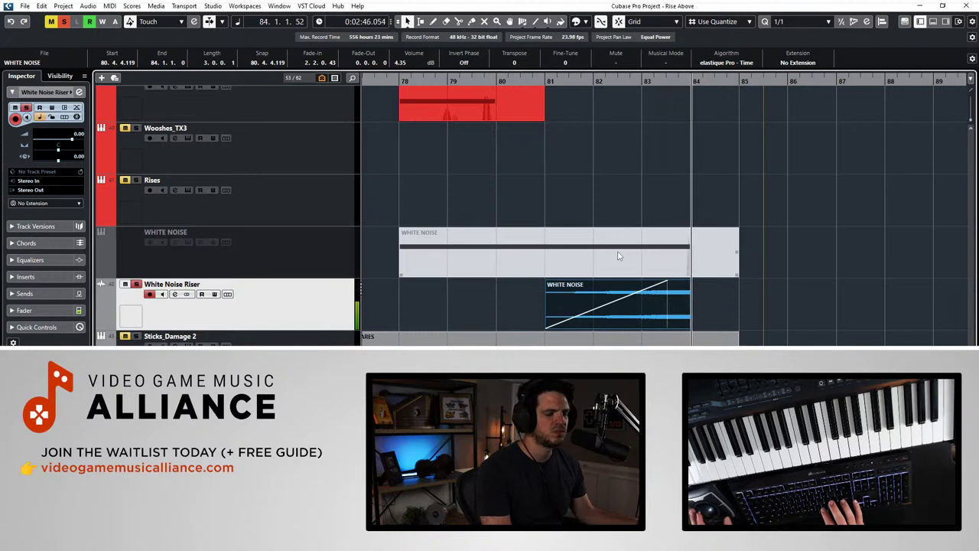
pyautogui.click(591, 315)
pyautogui.press('KP_Subtract')
pyautogui.press('KP_Subtract')
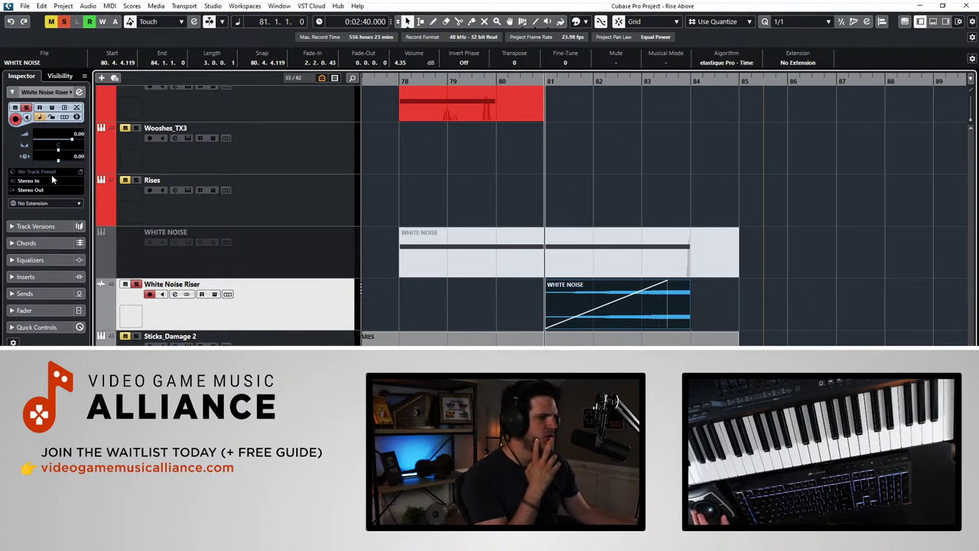
# Step: Insert MAutoPitch as the first effect on White Noise Riser, shift its window aside, and move the playhead to bar 78
pyautogui.click(23, 276)
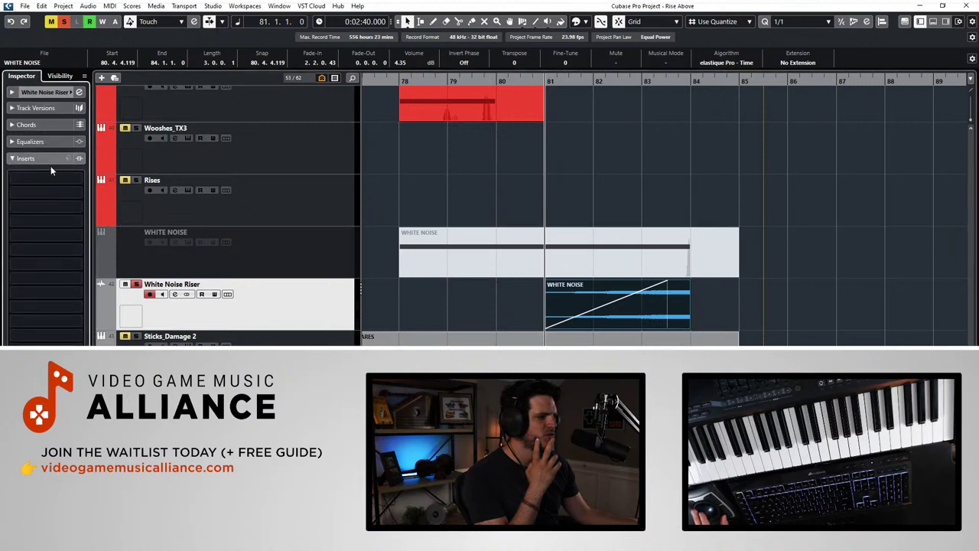
pyautogui.click(51, 172)
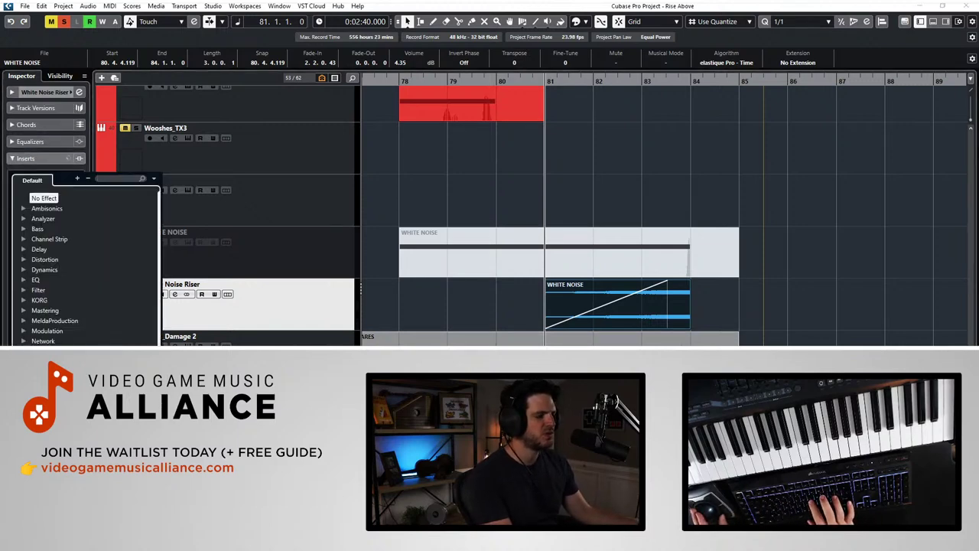
pyautogui.press('Escape')
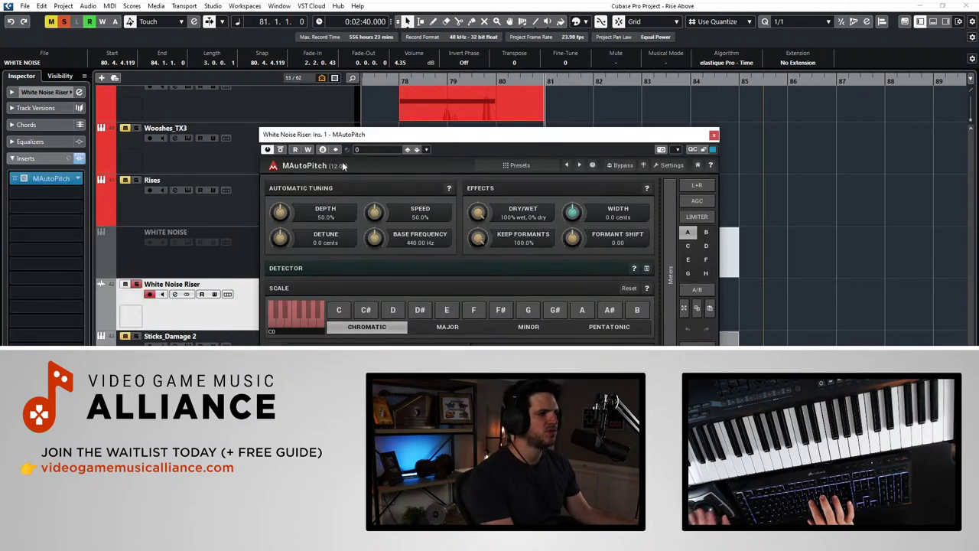
pyautogui.press('KP_Subtract')
pyautogui.press('KP_Subtract')
pyautogui.press('KP_Subtract')
pyautogui.moveTo(412, 133); pyautogui.dragTo(654, 105)
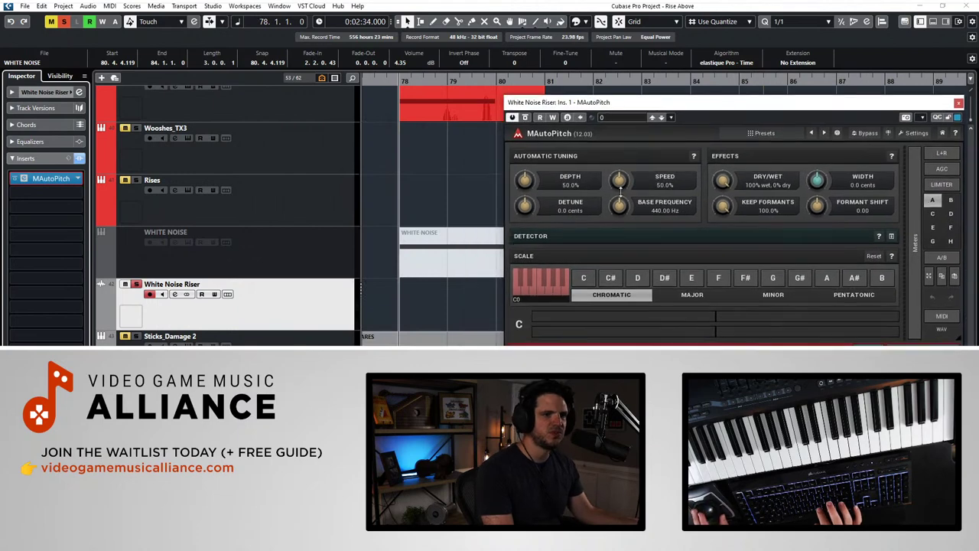
# Step: During playback, set MAutoPitch to 100% depth, -94.4 cents detune, 480 Hz base frequency, 14% dry and +39.2 cents width
pyautogui.moveTo(524, 207); pyautogui.dragTo(524, 260)
pyautogui.press('space')
pyautogui.moveTo(531, 218); pyautogui.dragTo(521, 208)
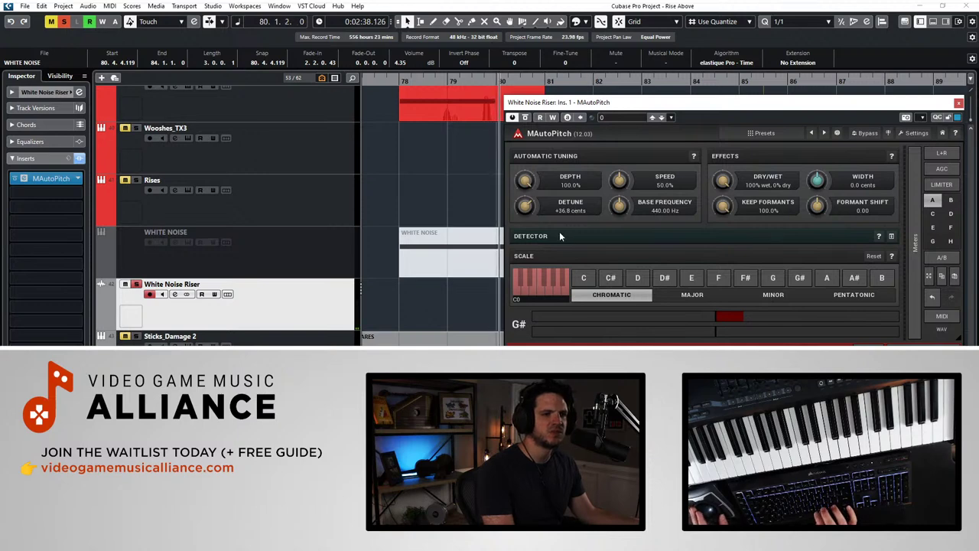
pyautogui.moveTo(536, 211)
pyautogui.mouseDown()
pyautogui.moveTo(531, 260)
pyautogui.moveTo(525, 200)
pyautogui.mouseUp()
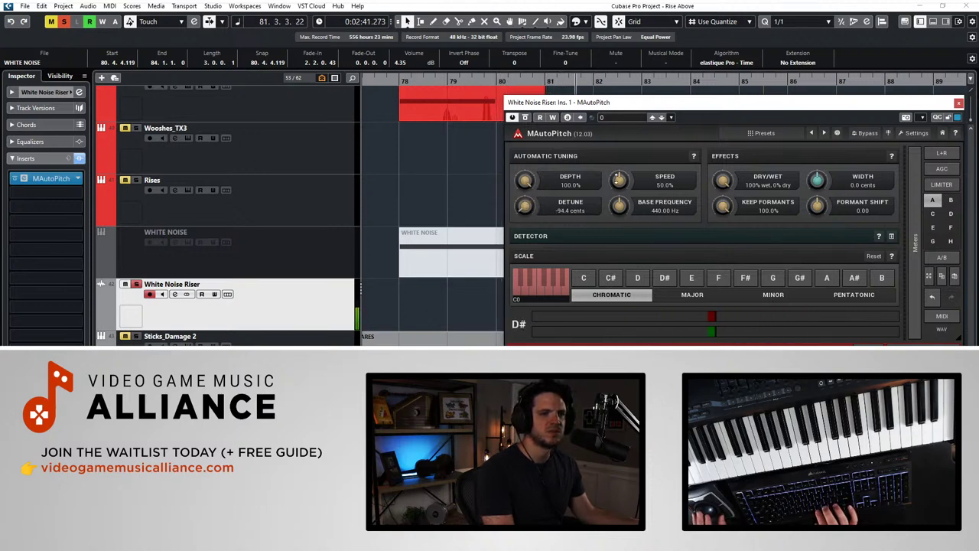
pyautogui.moveTo(620, 205); pyautogui.dragTo(619, 164)
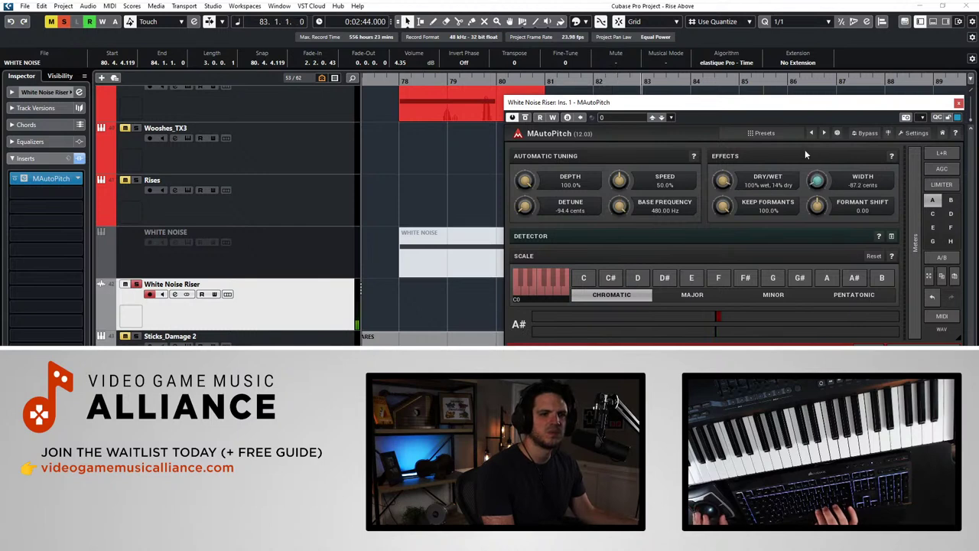
pyautogui.moveTo(814, 179); pyautogui.dragTo(815, 130)
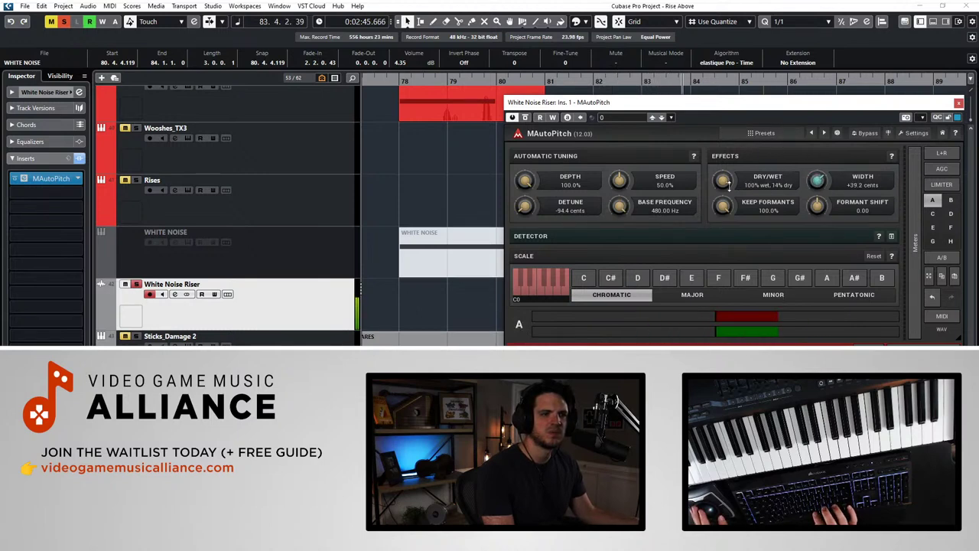
# Step: Set MAutoPitch's base frequency to 400 Hz, speed to 90.8%, depth to 29.6% and detune to +100 cents
pyautogui.moveTo(620, 206); pyautogui.dragTo(620, 260)
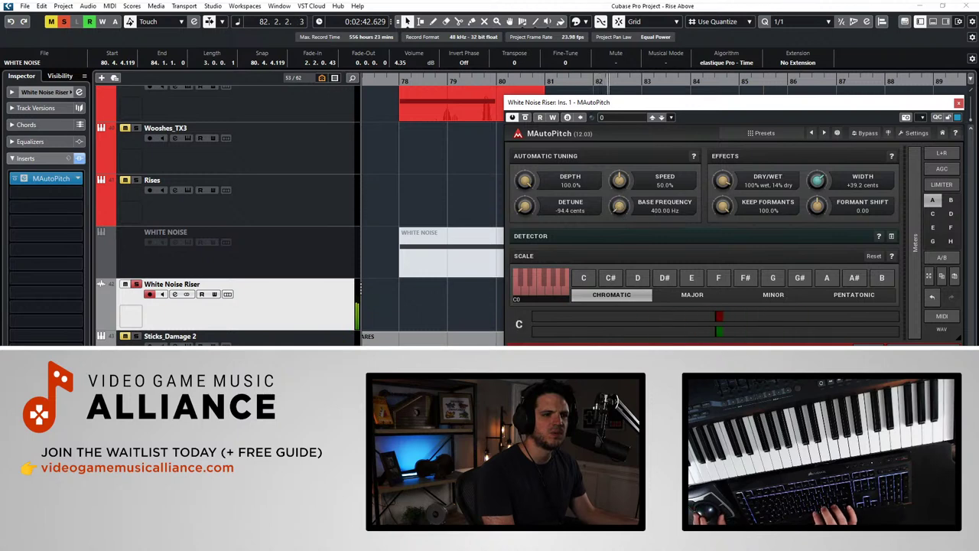
pyautogui.moveTo(623, 185); pyautogui.dragTo(622, 198)
pyautogui.moveTo(528, 180)
pyautogui.mouseDown()
pyautogui.moveTo(528, 237)
pyautogui.moveTo(524, 175)
pyautogui.mouseUp()
pyautogui.moveTo(525, 206); pyautogui.dragTo(525, 177)
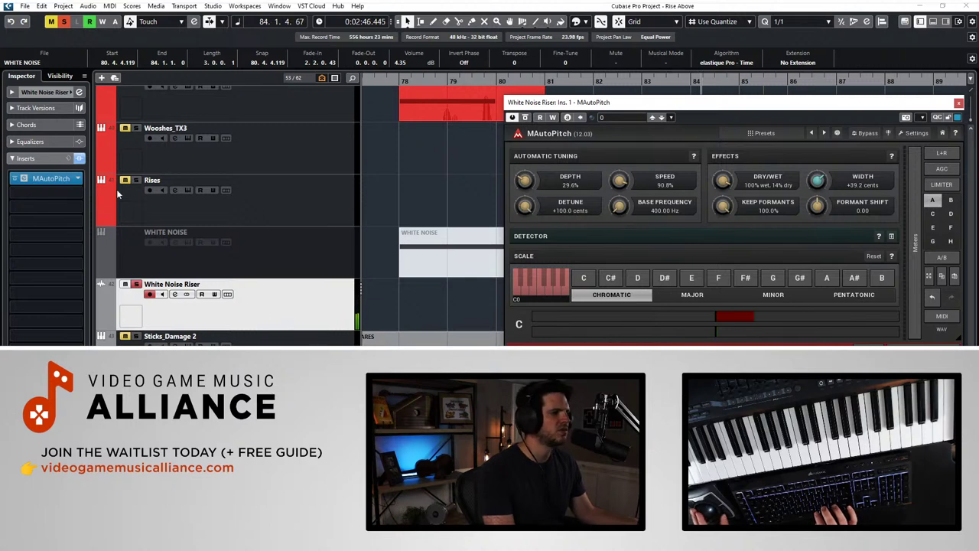
# Step: Replace MAutoPitch with Pitch Correct on White Noise Riser and start playback from bar 81
pyautogui.click(77, 179)
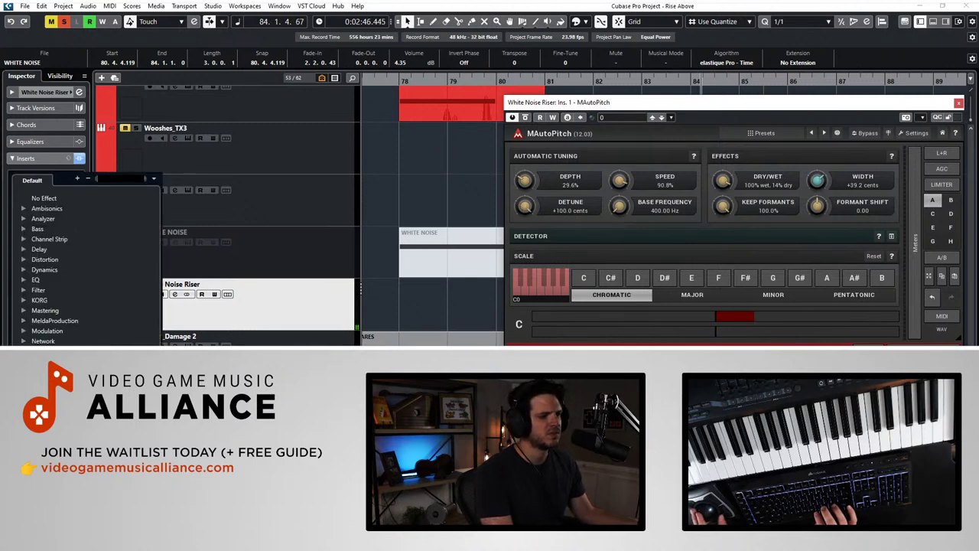
pyautogui.click(53, 382)
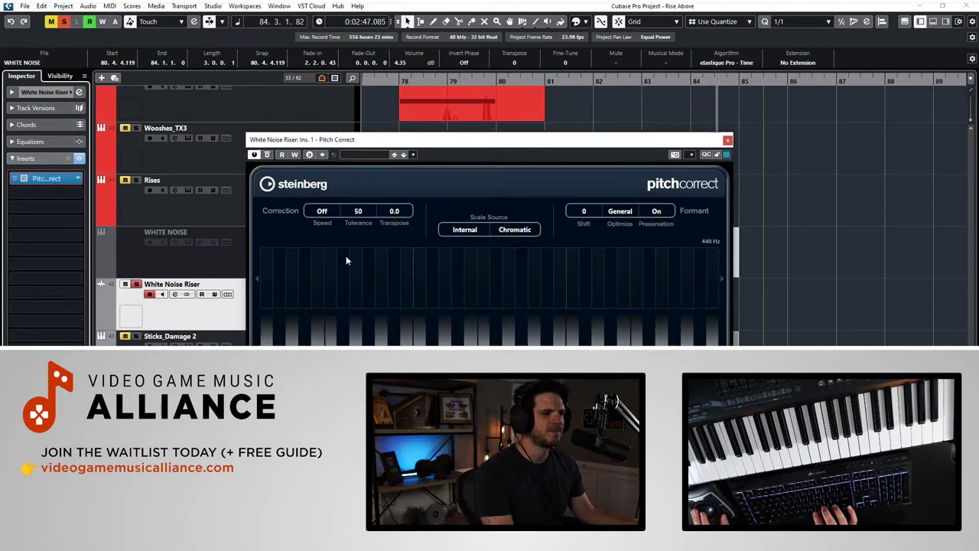
pyautogui.press('KP_Subtract')
pyautogui.press('KP_Subtract')
pyautogui.press('KP_Subtract')
pyautogui.press('KP_Subtract')
pyautogui.press('KP_Subtract')
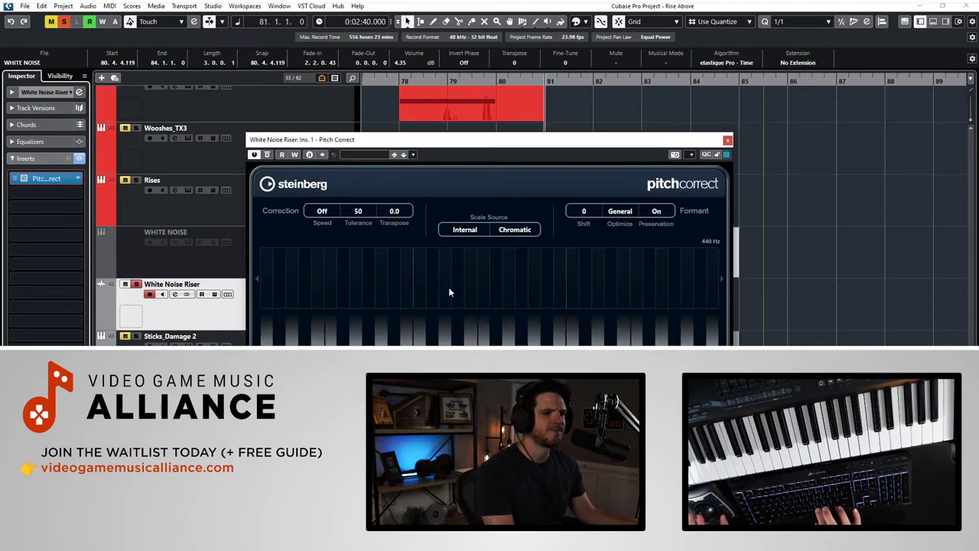
pyautogui.press('KP_Add')
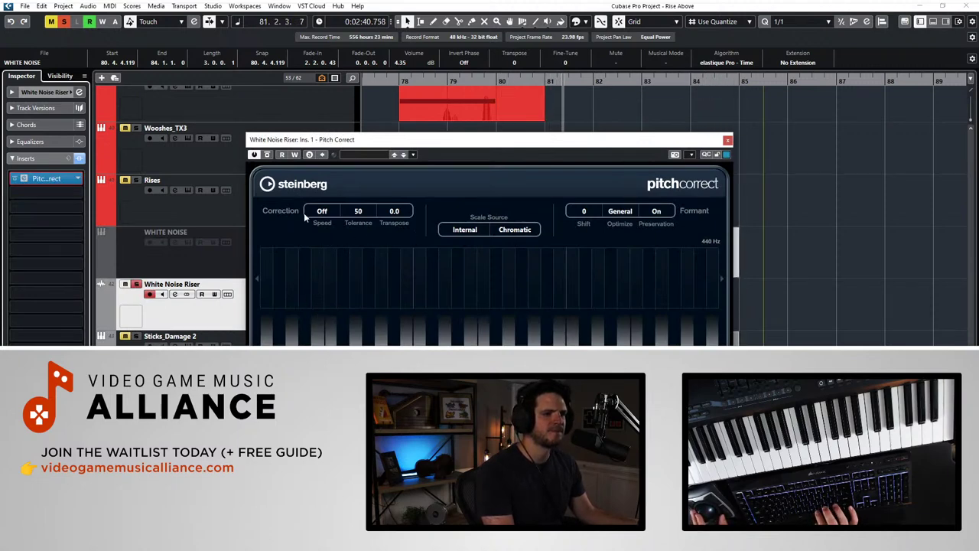
# Step: Set Pitch Correct's correction speed to 57, check its scale source options, and close the plug-in window
pyautogui.moveTo(324, 212); pyautogui.dragTo(332, 117)
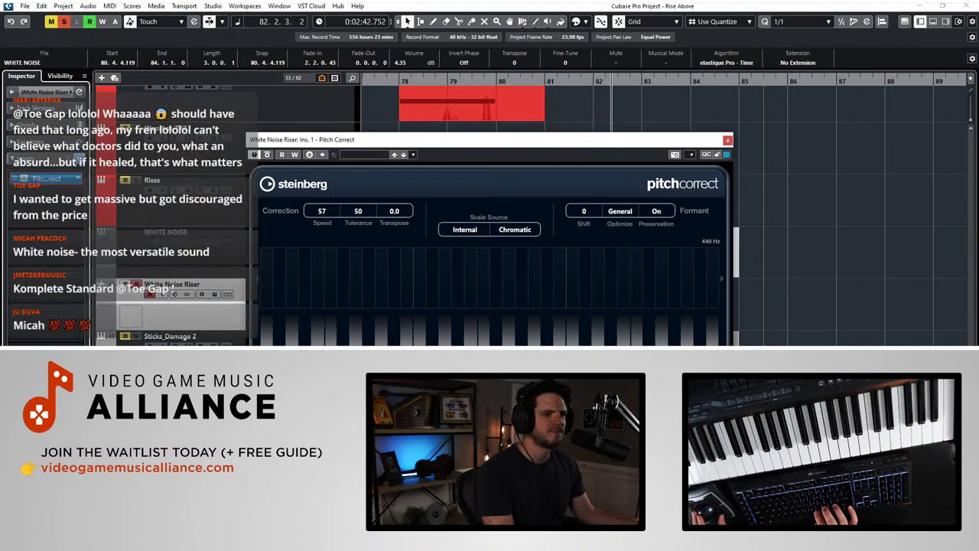
pyautogui.click(468, 230)
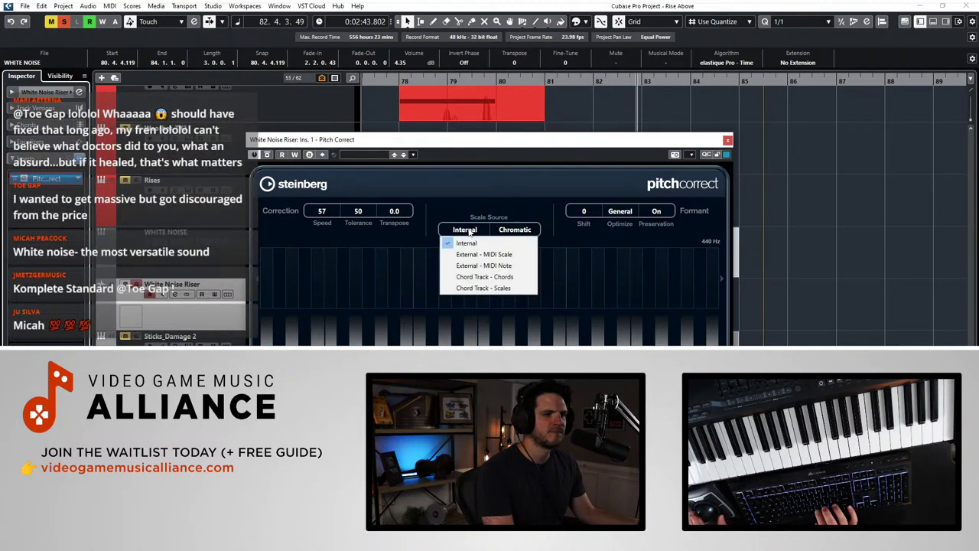
pyautogui.click(478, 207)
pyautogui.click(513, 232)
pyautogui.click(529, 187)
pyautogui.click(727, 141)
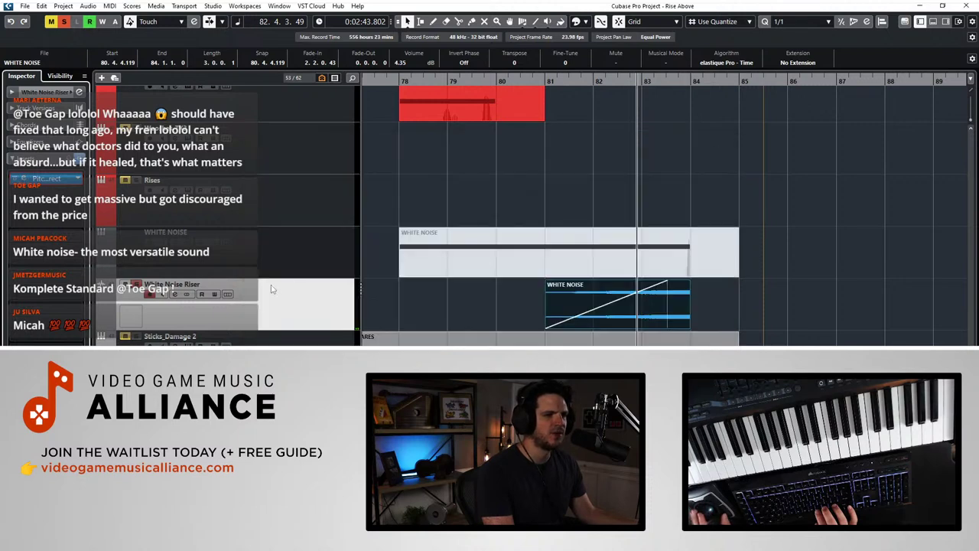
# Step: Search the effects for "pitch", replace Pitch Correct with Octaver on White Noise Riser, and play from bar 81
pyautogui.click(79, 179)
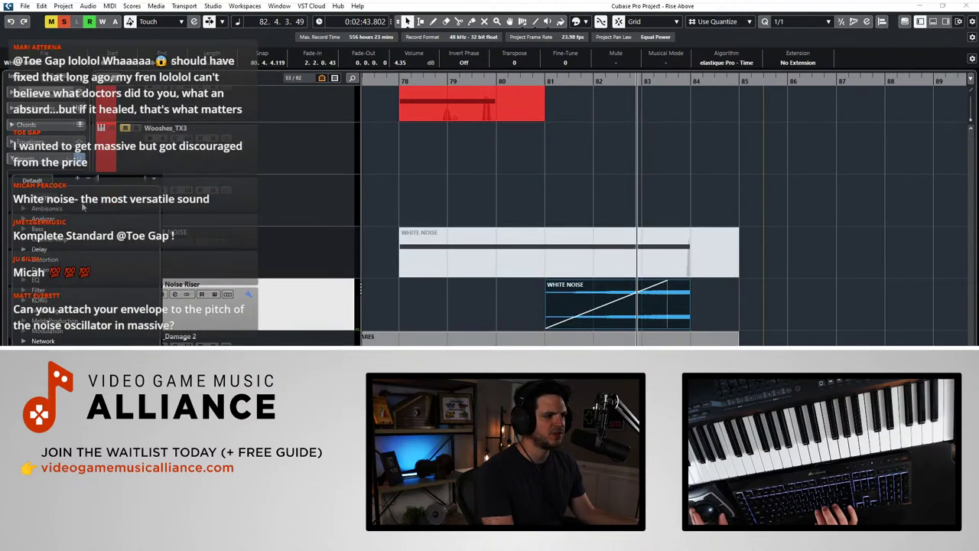
pyautogui.write('pitch')
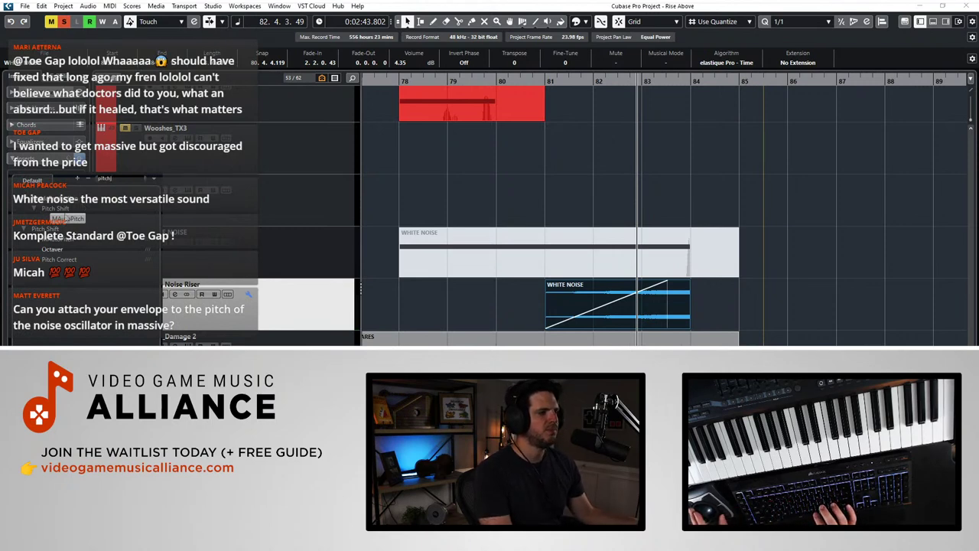
pyautogui.click(57, 246)
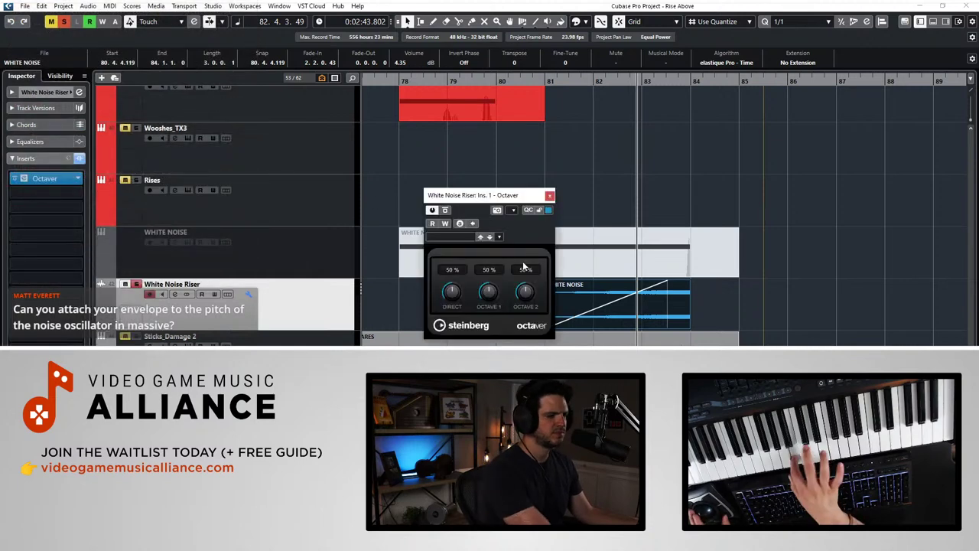
pyautogui.press('KP_Subtract')
pyautogui.press('KP_Subtract')
pyautogui.press('KP_Subtract')
pyautogui.press('space')
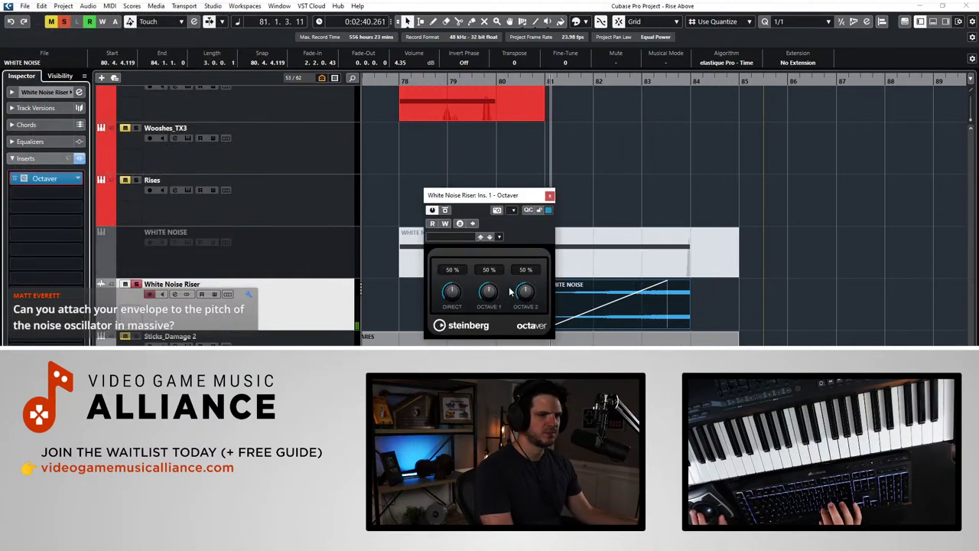
# Step: Set Octaver to 0% direct and 100% Octave 1, raise Octave 2, and close the plug-in window
pyautogui.moveTo(484, 294); pyautogui.dragTo(479, 221)
pyautogui.moveTo(451, 290); pyautogui.dragTo(453, 321)
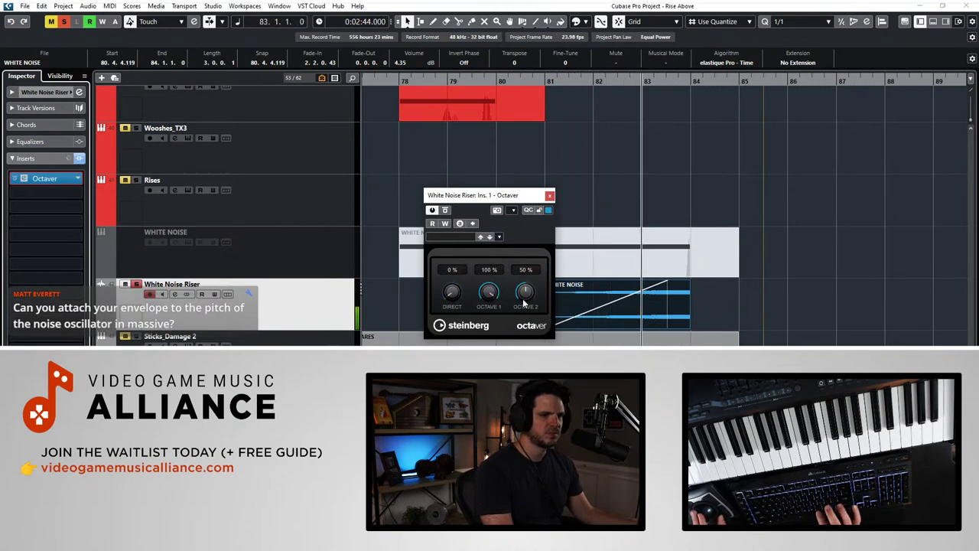
pyautogui.press('KP_Subtract')
pyautogui.press('KP_Subtract')
pyautogui.moveTo(525, 291); pyautogui.dragTo(527, 197)
pyautogui.click(549, 196)
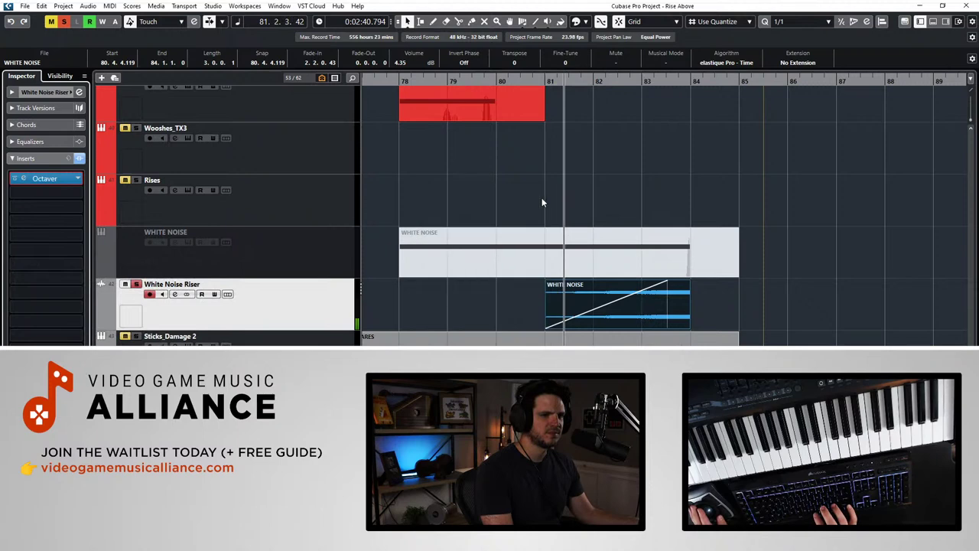
# Step: Remove the Octaver insert from White Noise Riser
pyautogui.doubleClick(578, 305)
pyautogui.click(574, 148)
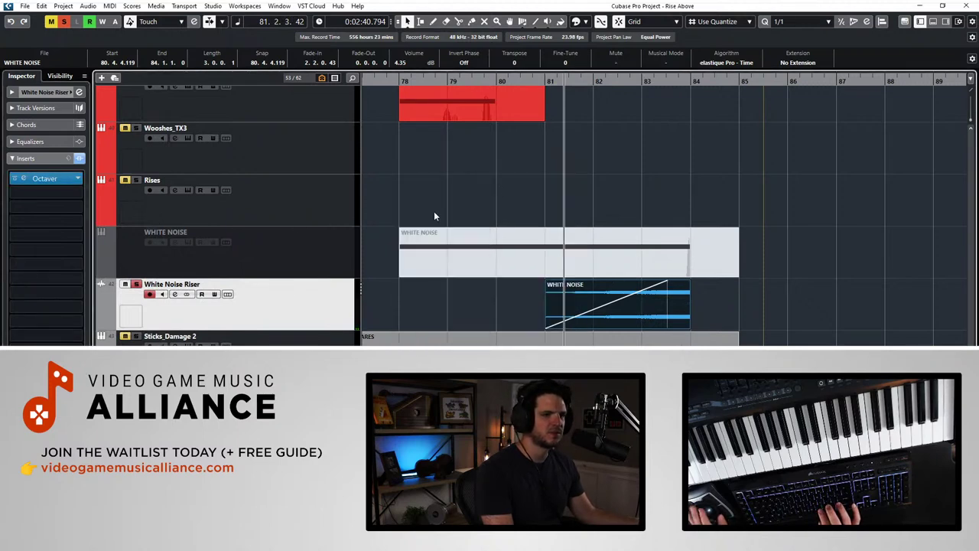
pyautogui.click(67, 181)
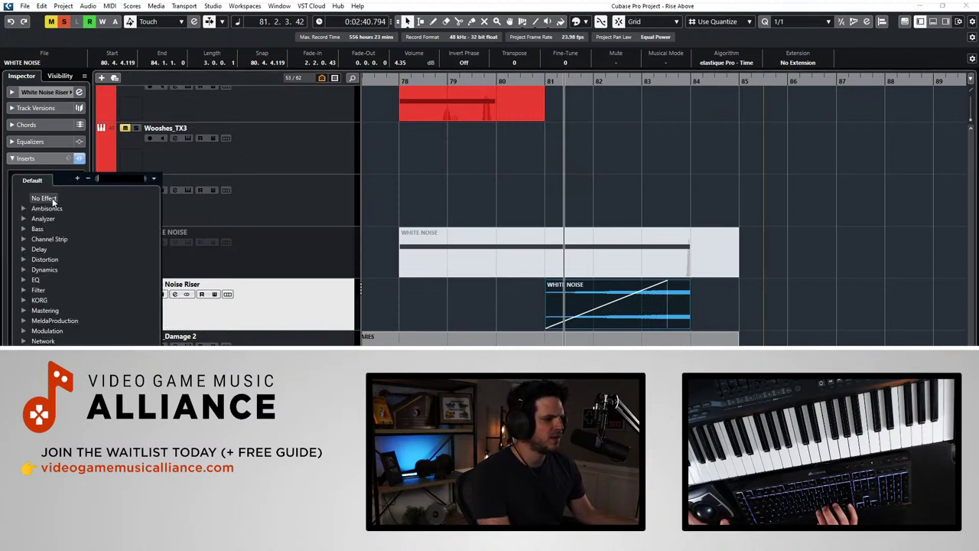
pyautogui.click(50, 199)
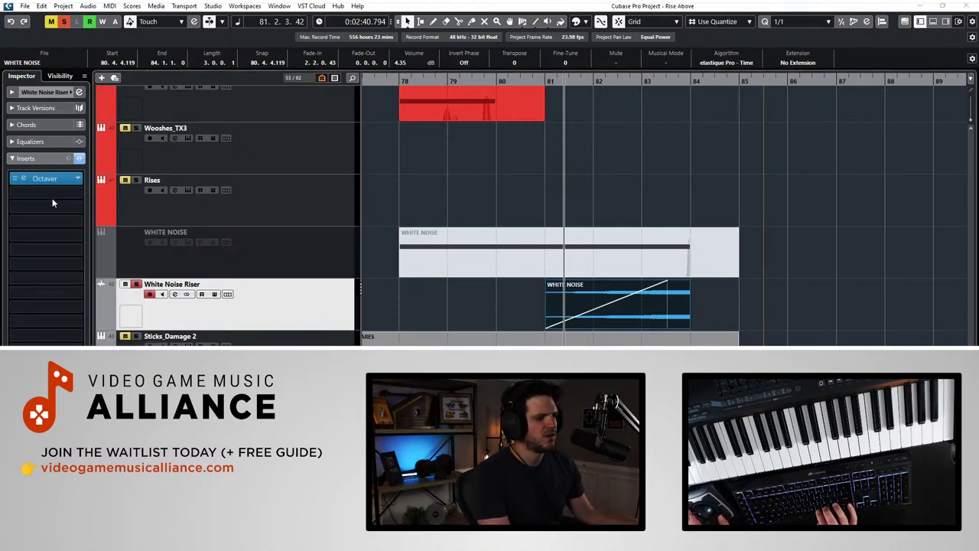
# Step: Inspect the riser's audio event in the sample editor and its fade-in settings, closing both and deselecting the event
pyautogui.doubleClick(550, 291)
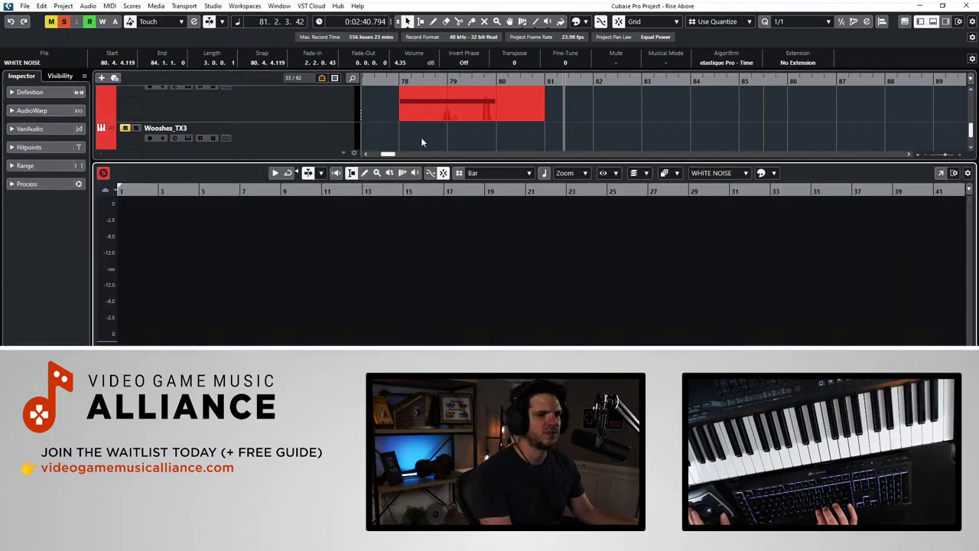
pyautogui.press('Return')
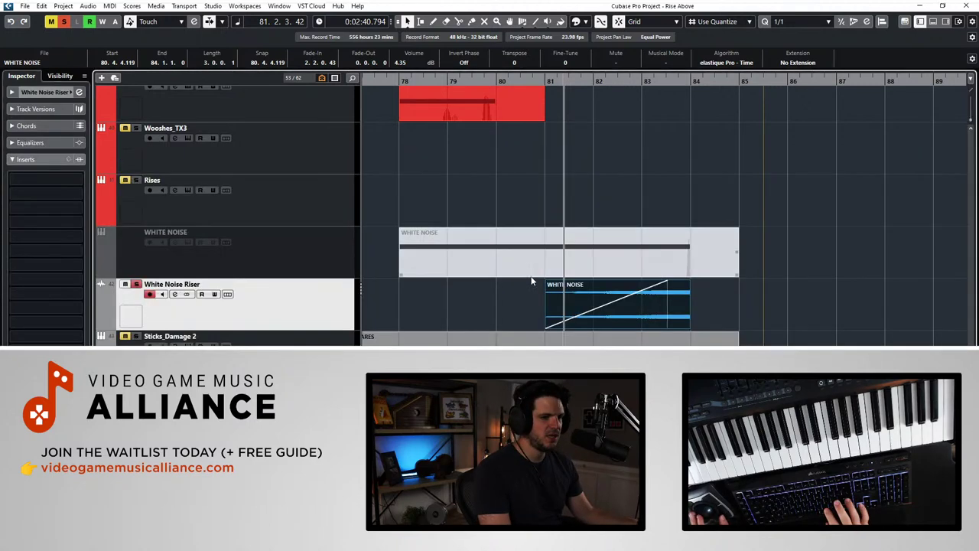
pyautogui.doubleClick(616, 298)
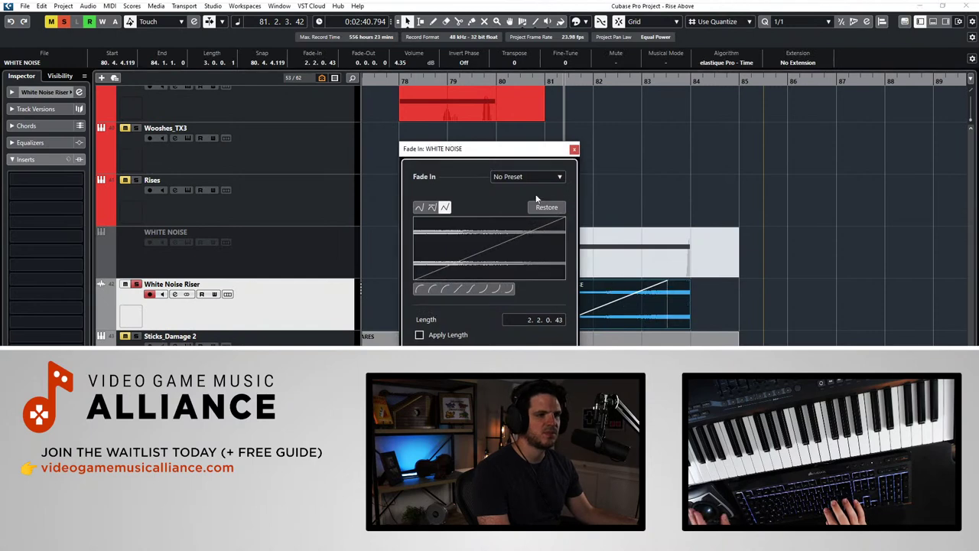
pyautogui.click(574, 149)
pyautogui.doubleClick(652, 317)
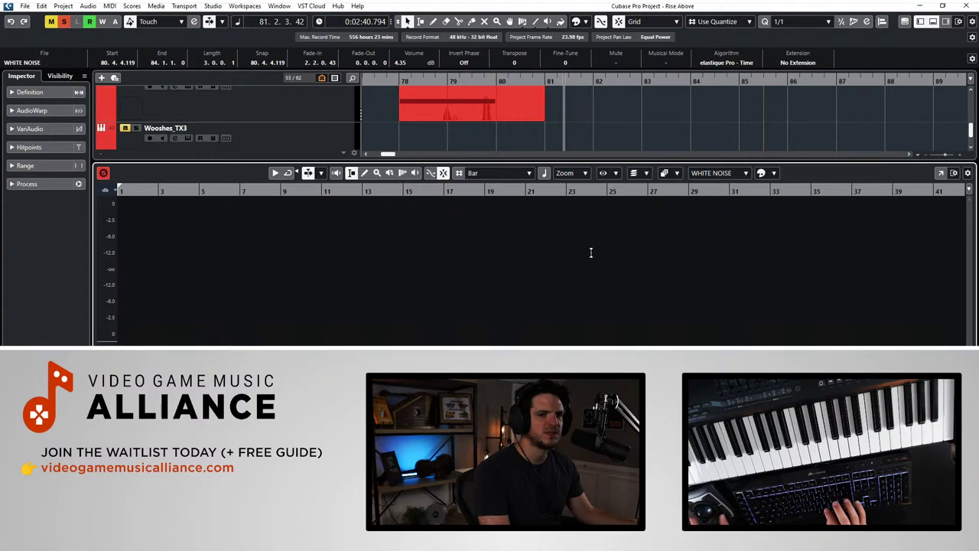
pyautogui.press('Return')
pyautogui.doubleClick(574, 172)
pyautogui.click(517, 305)
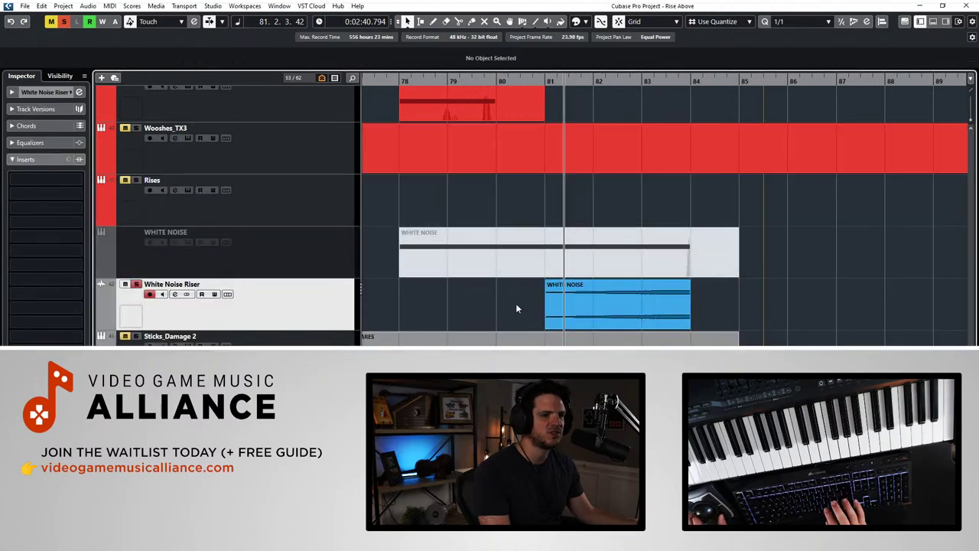
# Step: Turn off solo on White Noise Riser and collapse its Inserts section
pyautogui.press('s')
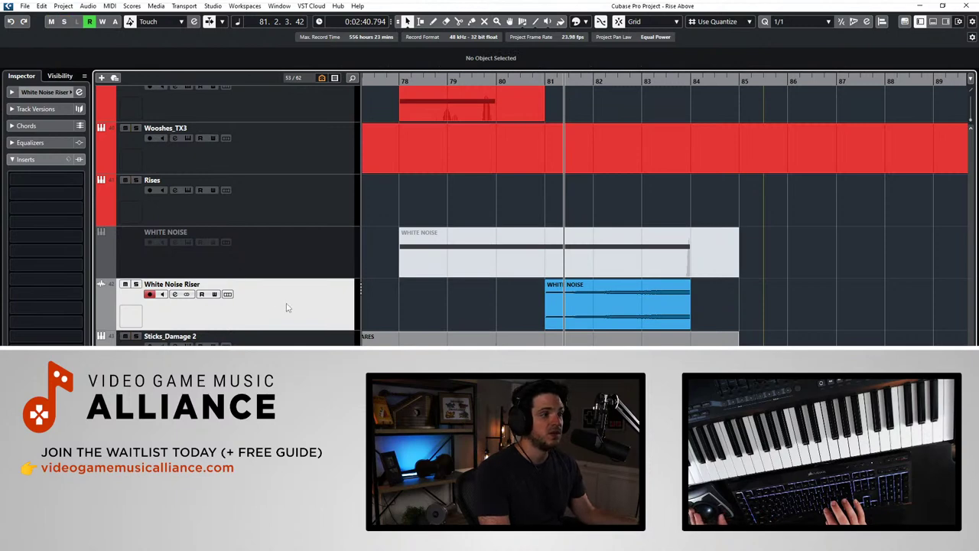
pyautogui.click(12, 160)
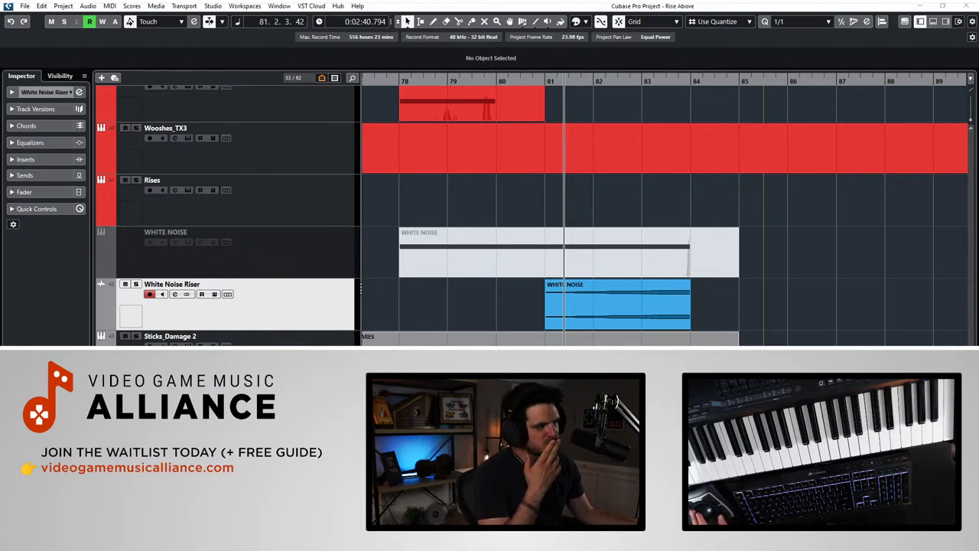
# Step: Select the riser's audio event and set the quantize value to 1/16
pyautogui.click(581, 319)
pyautogui.press('h')
pyautogui.press('h')
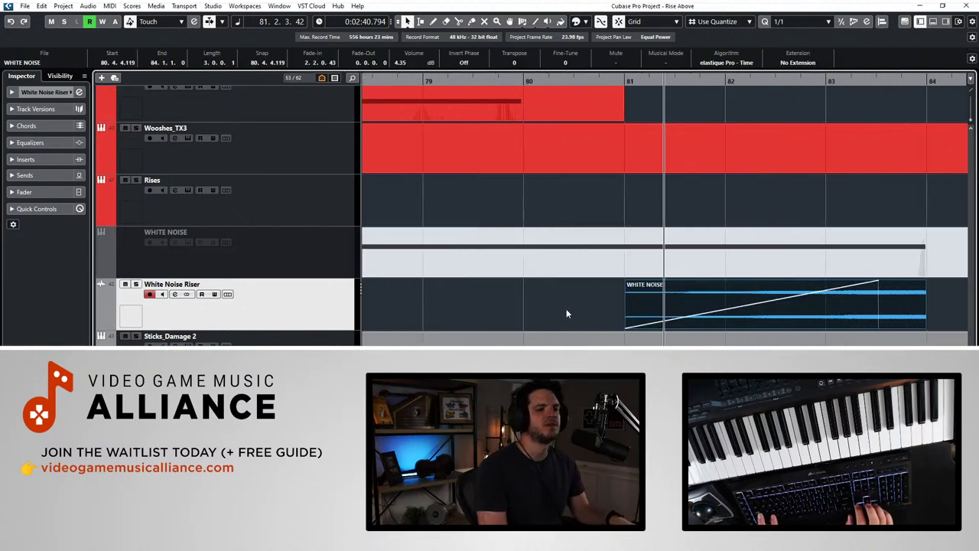
pyautogui.click(788, 23)
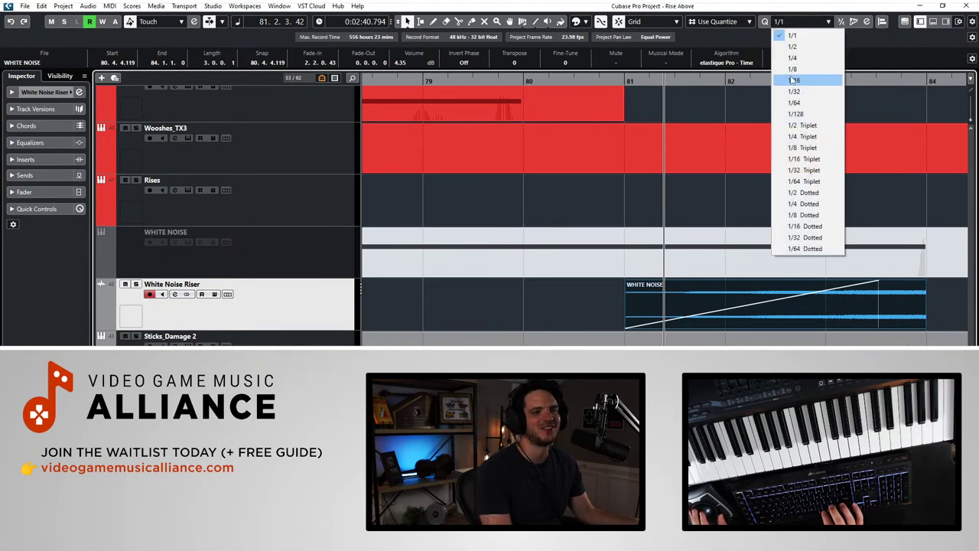
pyautogui.click(793, 80)
pyautogui.hscroll(3, 655, 292)
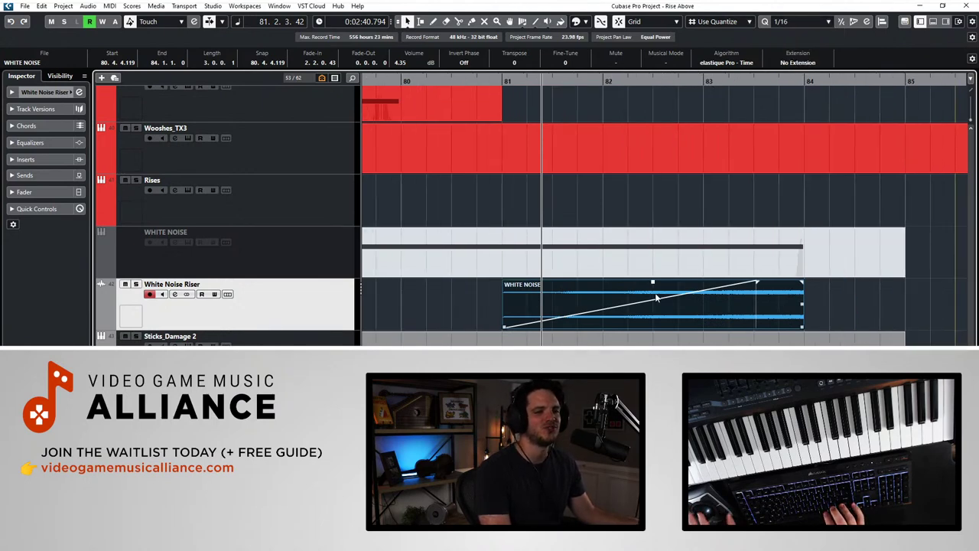
pyautogui.press('h')
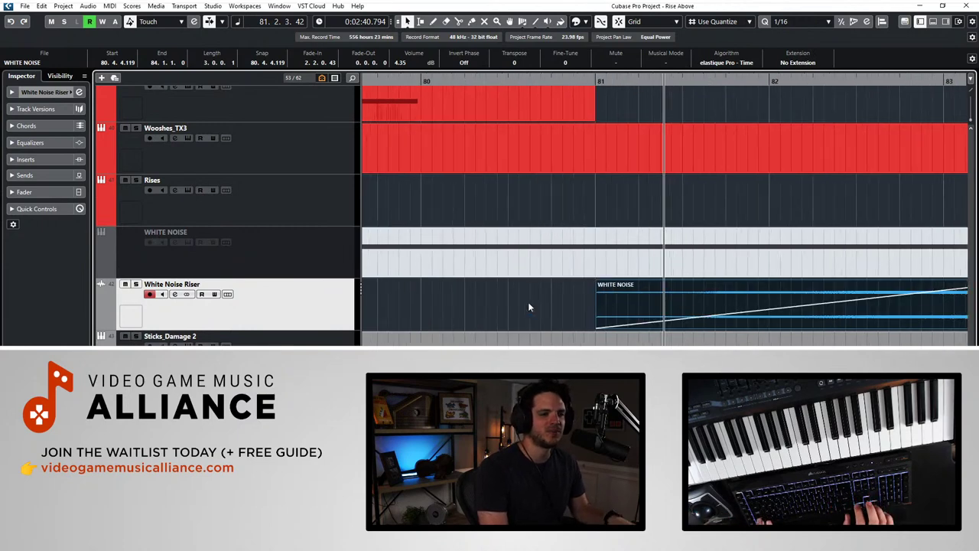
pyautogui.hscroll(6, 648, 207)
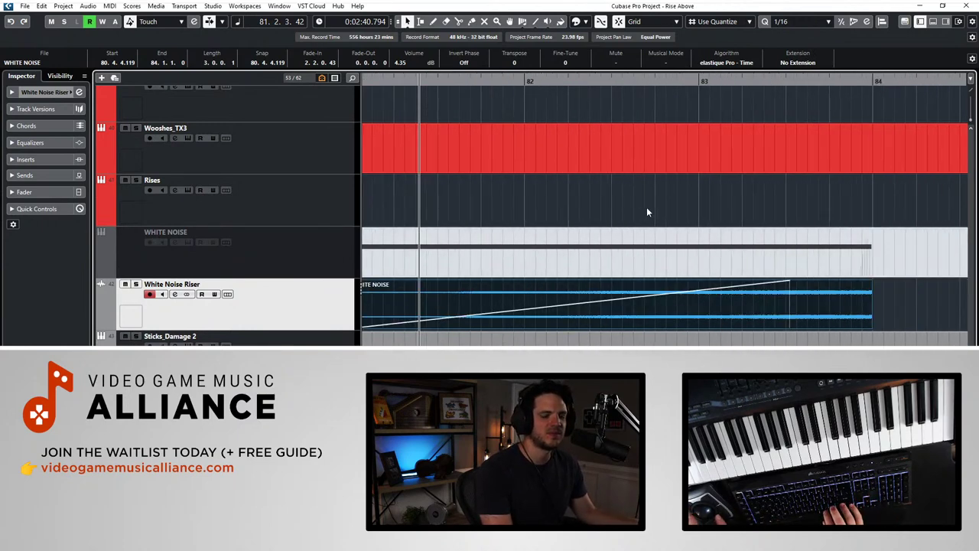
pyautogui.hscroll(-3, 644, 211)
pyautogui.click(799, 21)
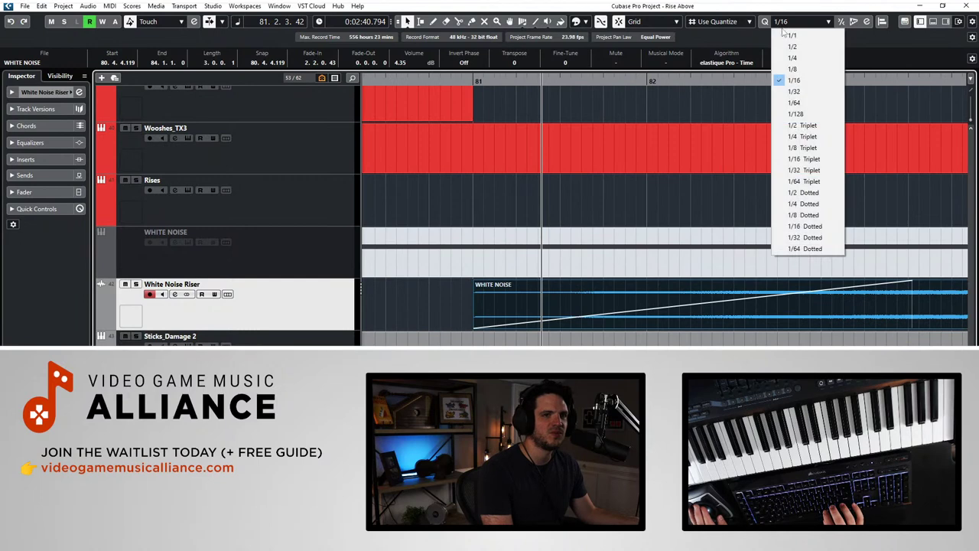
pyautogui.click(489, 250)
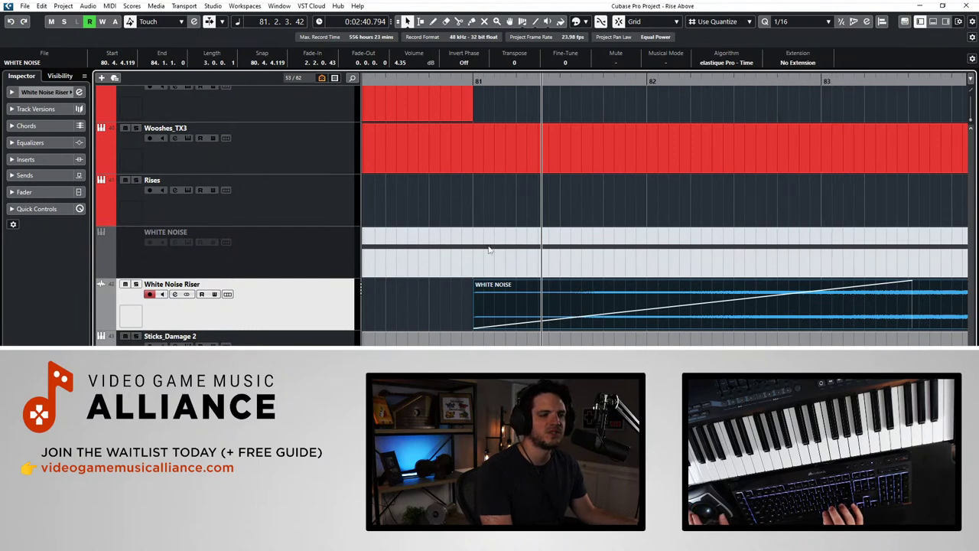
# Step: Try slicing the first half bar of the riser's audio event into sixteenth-note pieces, and undo the cuts
pyautogui.moveTo(475, 314); pyautogui.dragTo(607, 303)
pyautogui.hotkey('alt', 'Left')
pyautogui.hotkey('alt', 'Left')
pyautogui.hotkey('alt', 'Left')
pyautogui.hotkey('alt', 'Left')
pyautogui.hotkey('alt', 'Left')
pyautogui.hotkey('alt', 'Left')
pyautogui.hotkey('alt', 'Left')
pyautogui.hotkey('alt', 'Left')
pyautogui.hotkey('alt', 'Left')
pyautogui.hotkey('alt', 'Left')
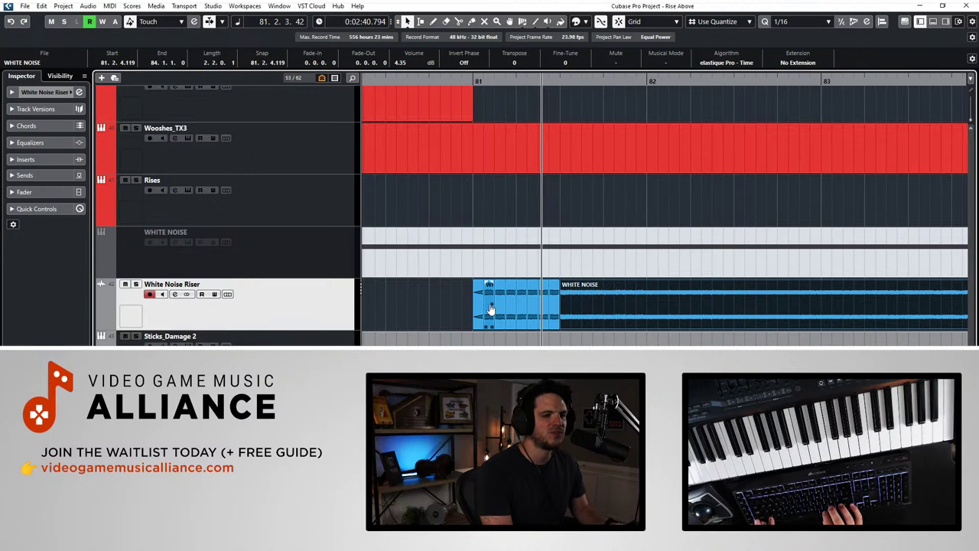
pyautogui.hotkey('ctrl', 'z')
pyautogui.hotkey('ctrl', 'z')
# Step: Set the quantize value to 1/4
pyautogui.click(721, 22)
pyautogui.click(780, 25)
pyautogui.click(780, 23)
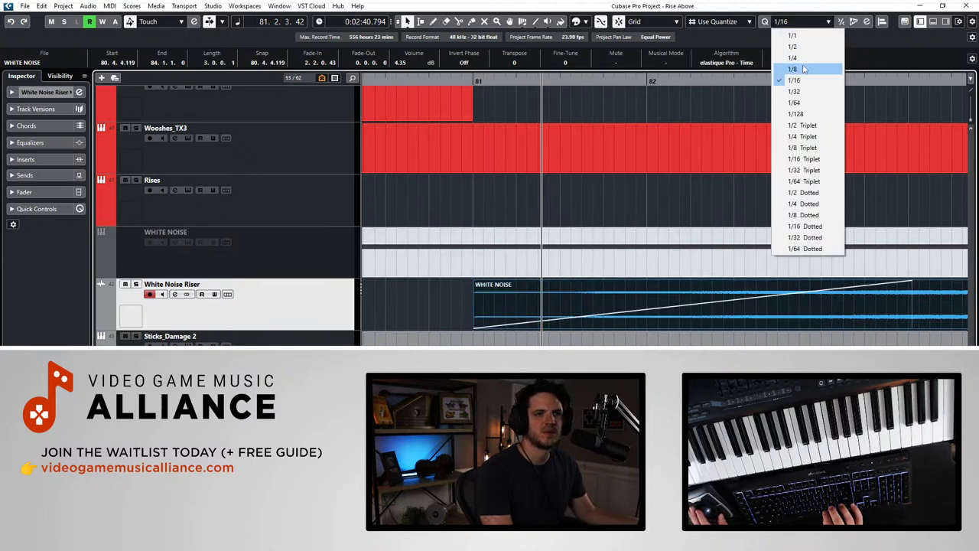
pyautogui.click(802, 61)
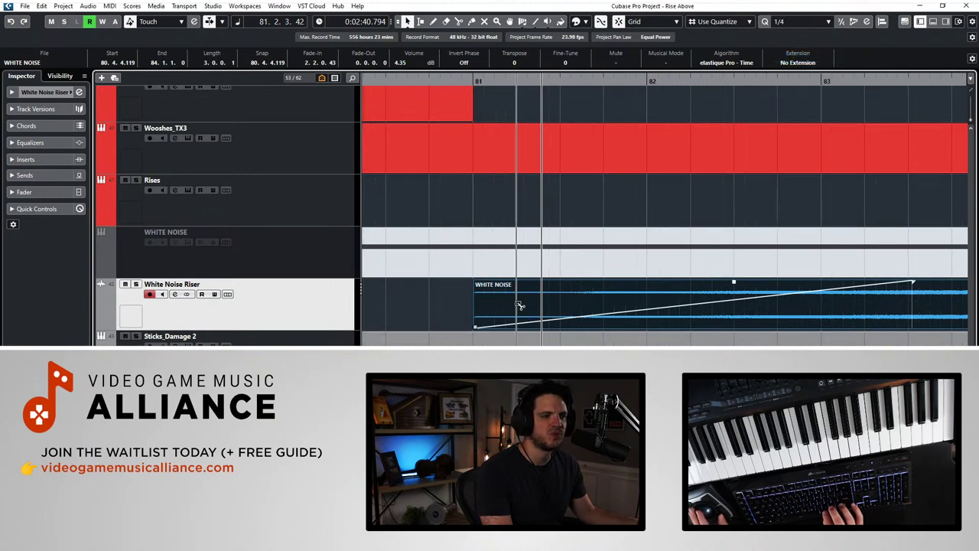
# Step: Split the riser's audio event at every quarter note between bars 81 and 84
pyautogui.keyDown('alt'); pyautogui.click(517, 299); pyautogui.keyUp('alt')
pyautogui.keyDown('alt'); pyautogui.click(560, 297); pyautogui.keyUp('alt')
pyautogui.keyDown('alt'); pyautogui.click(603, 295); pyautogui.keyUp('alt')
pyautogui.keyDown('alt'); pyautogui.click(647, 297); pyautogui.keyUp('alt')
pyautogui.keyDown('alt'); pyautogui.click(691, 297); pyautogui.keyUp('alt')
pyautogui.keyDown('alt'); pyautogui.click(735, 297); pyautogui.keyUp('alt')
pyautogui.keyDown('alt'); pyautogui.click(778, 296); pyautogui.keyUp('alt')
pyautogui.keyDown('alt'); pyautogui.click(822, 297); pyautogui.keyUp('alt')
pyautogui.hscroll(2, 803, 296)
pyautogui.hscroll(3, 746, 295)
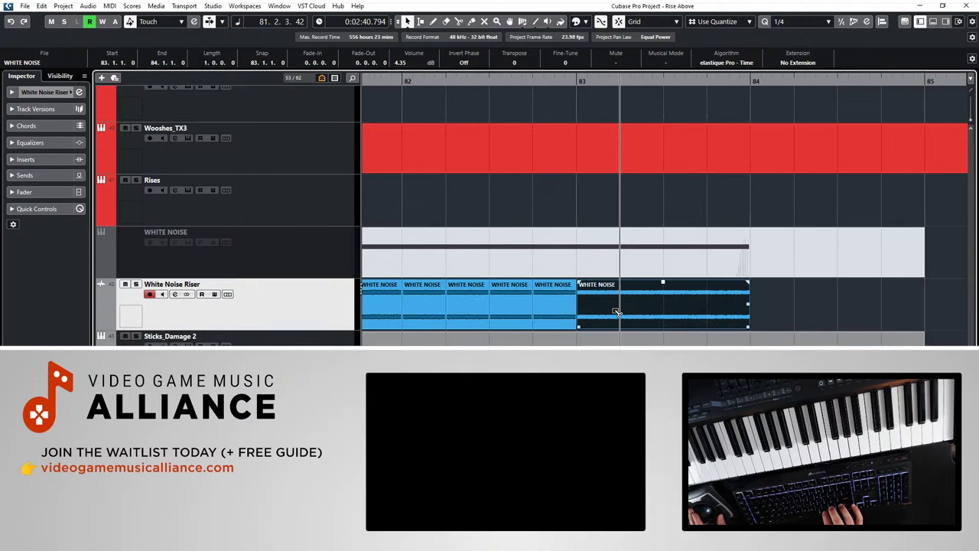
pyautogui.keyDown('alt'); pyautogui.click(619, 311); pyautogui.keyUp('alt')
pyautogui.keyDown('alt'); pyautogui.click(663, 304); pyautogui.keyUp('alt')
pyautogui.keyDown('alt'); pyautogui.click(707, 298); pyautogui.keyUp('alt')
pyautogui.hscroll(-4, 578, 290)
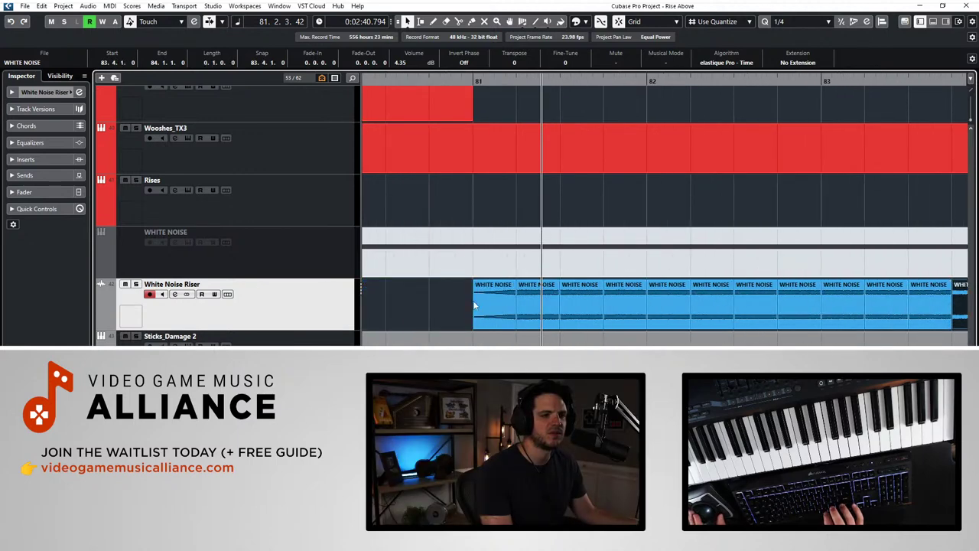
# Step: Transpose the riser slices progressively lower, working backward from beat 83.3 and setting the slice at beat 82.2 to -12 semitones
pyautogui.click(494, 300)
pyautogui.hscroll(4, 639, 283)
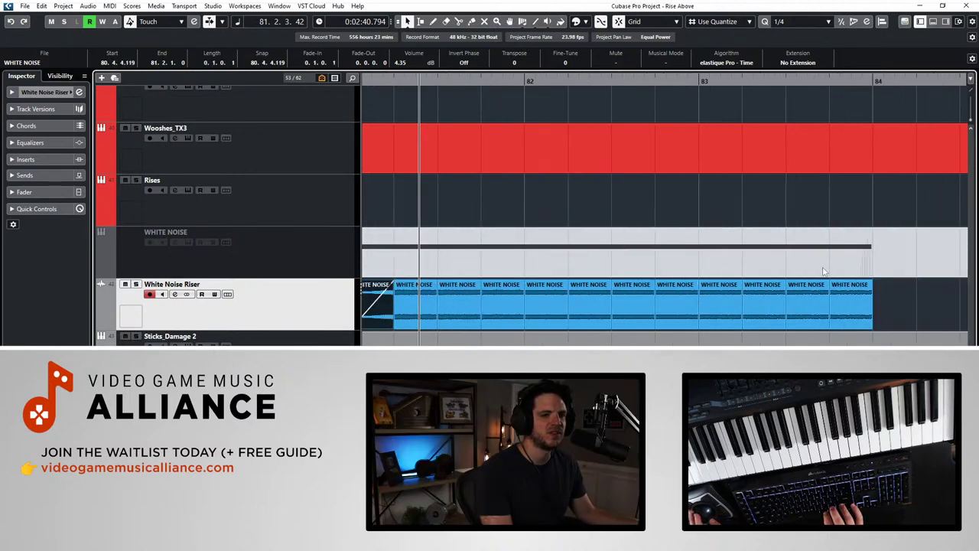
pyautogui.hscroll(-2, 644, 268)
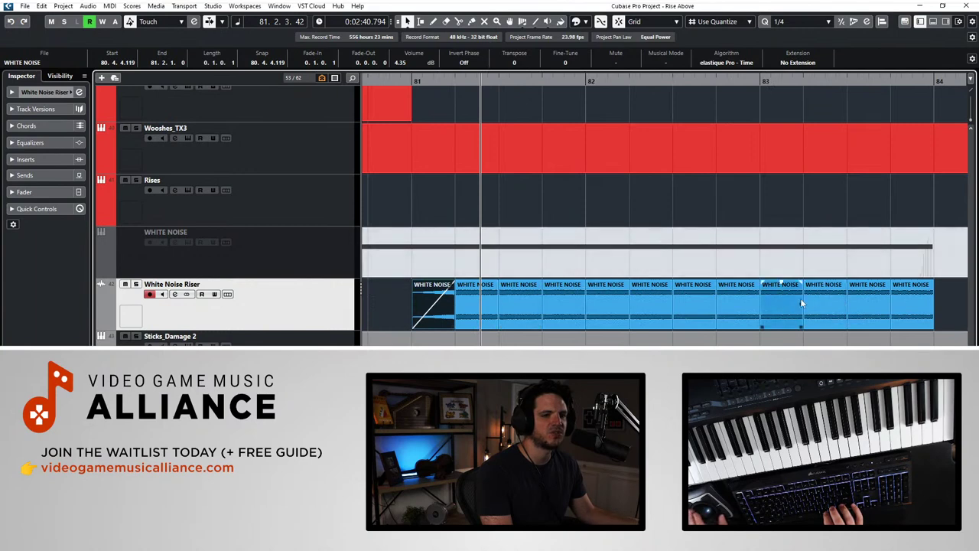
pyautogui.click(861, 299)
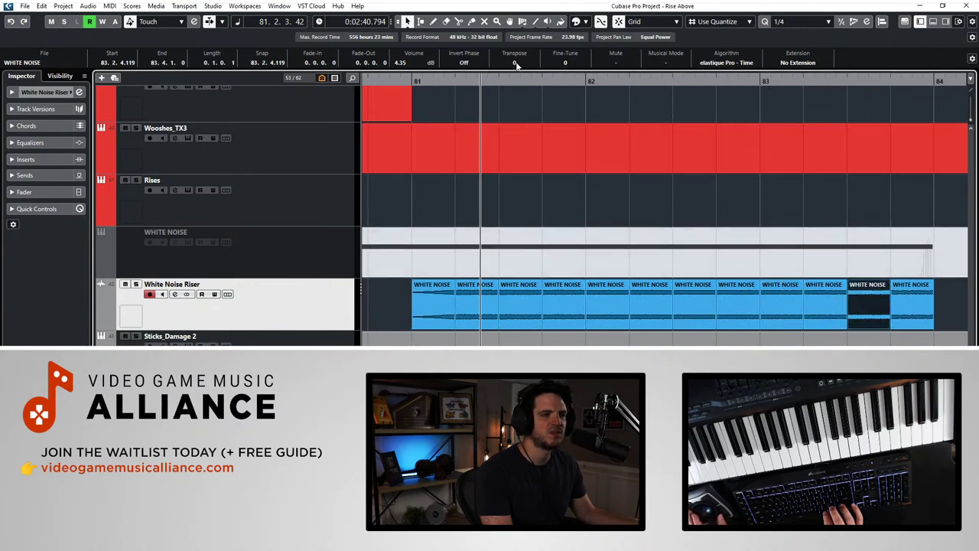
pyautogui.click(814, 304)
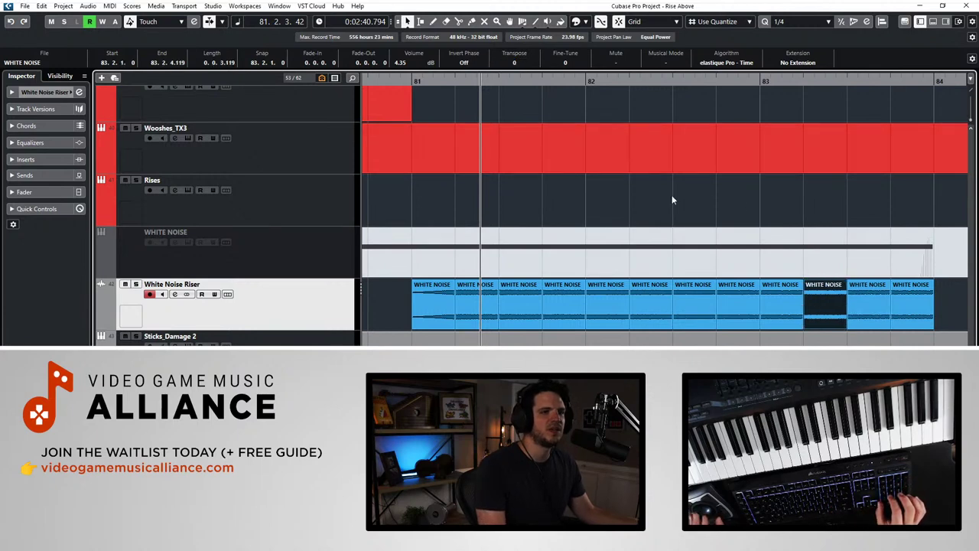
pyautogui.click(766, 307)
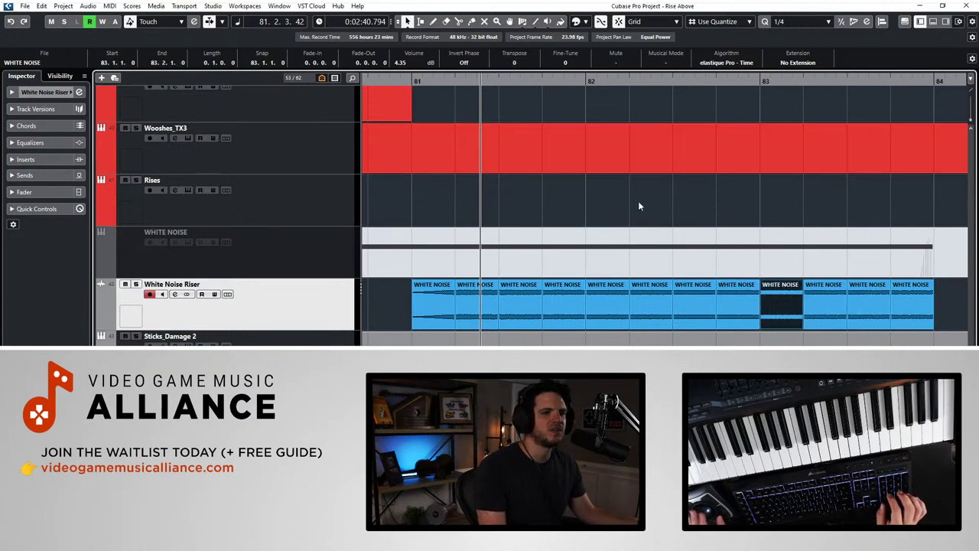
pyautogui.press('Left')
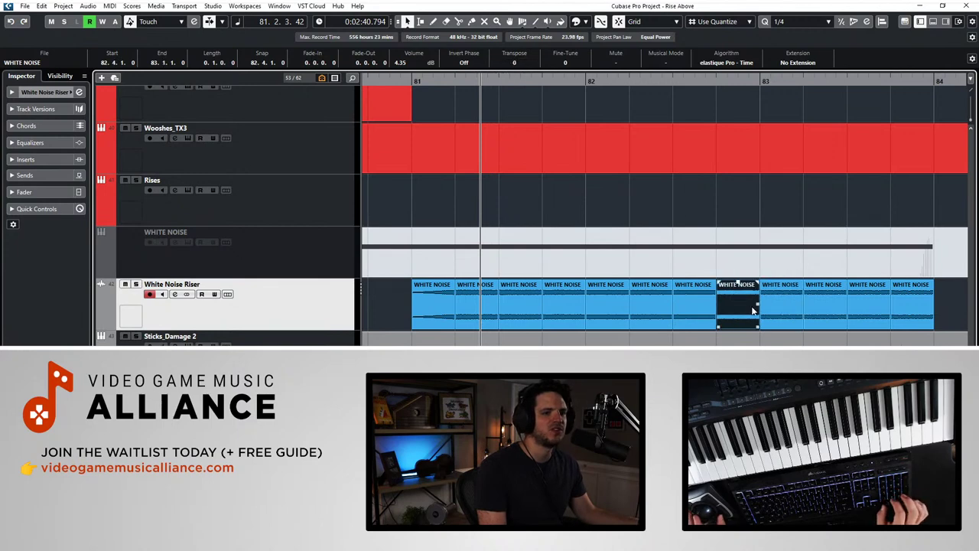
pyautogui.click(695, 303)
pyautogui.press('Left')
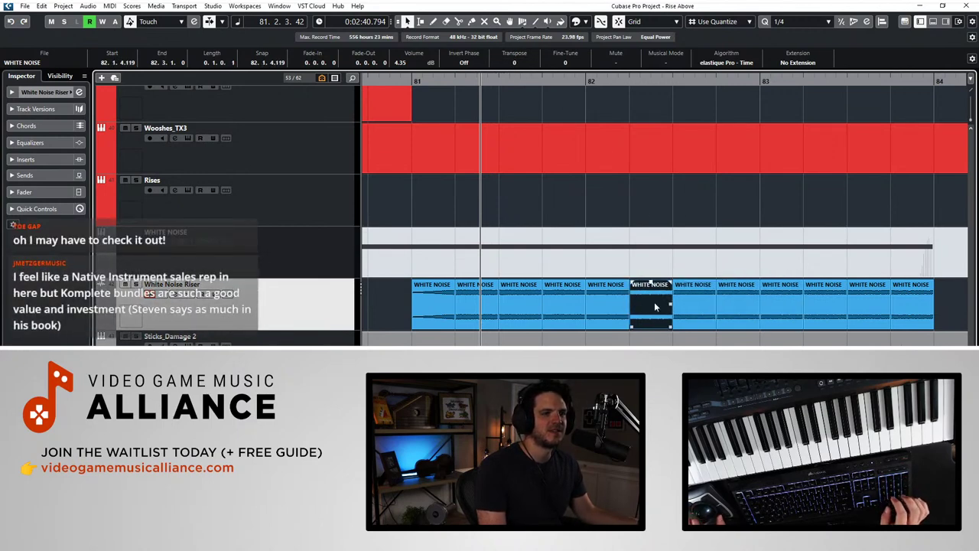
pyautogui.press('Home')
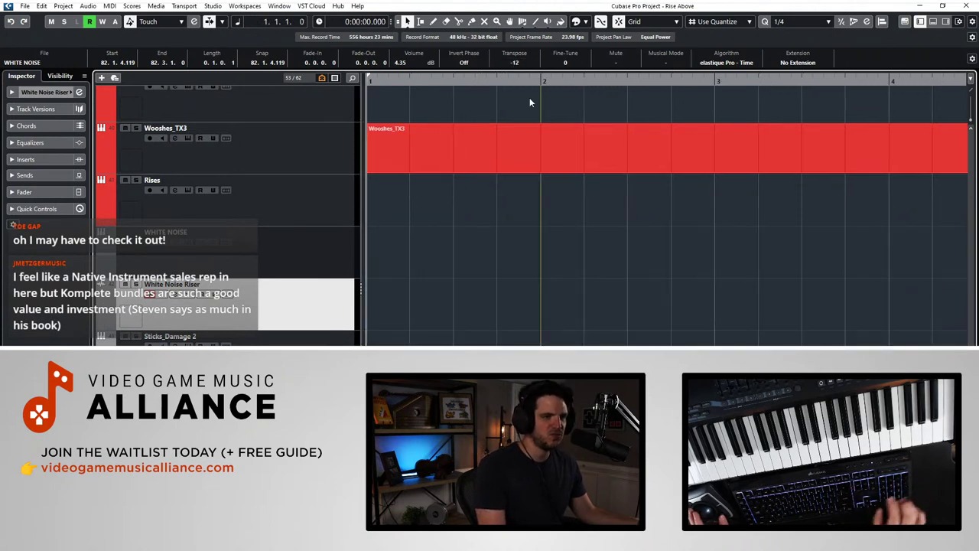
# Step: Transpose the riser slices at beats 82.1, 81.4, 81.3 and 81.2 successively lower, continuing the descending pattern below -12 semitones
pyautogui.hscroll(20, 471, 229)
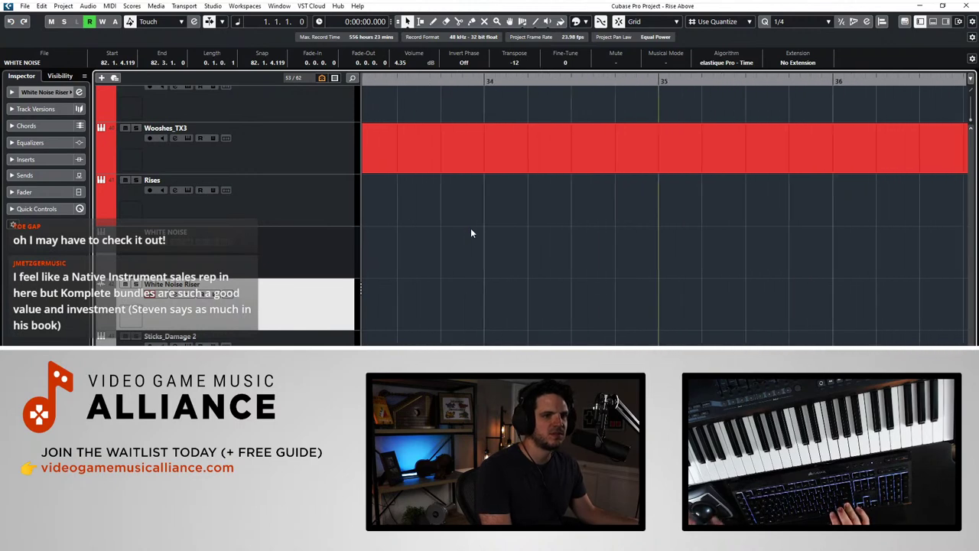
pyautogui.hscroll(18, 471, 234)
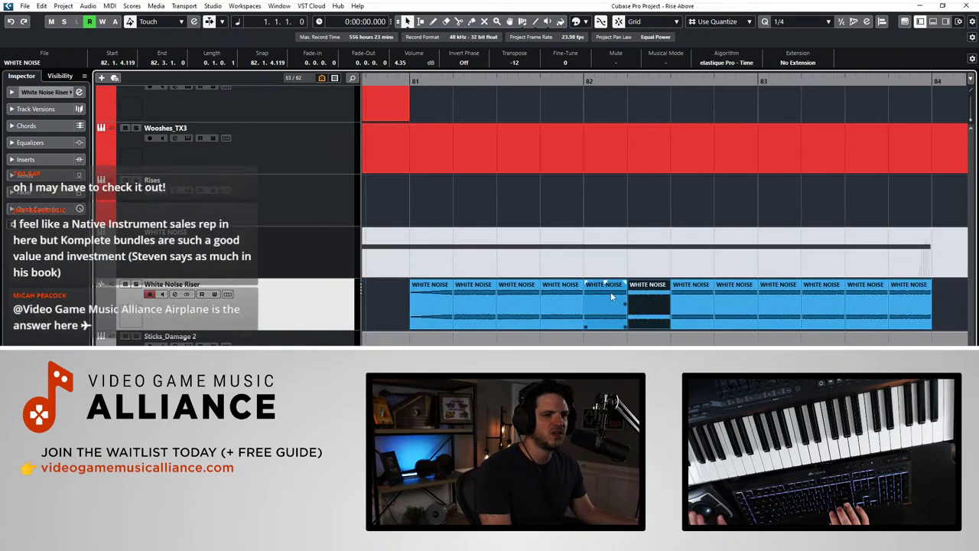
pyautogui.click(601, 306)
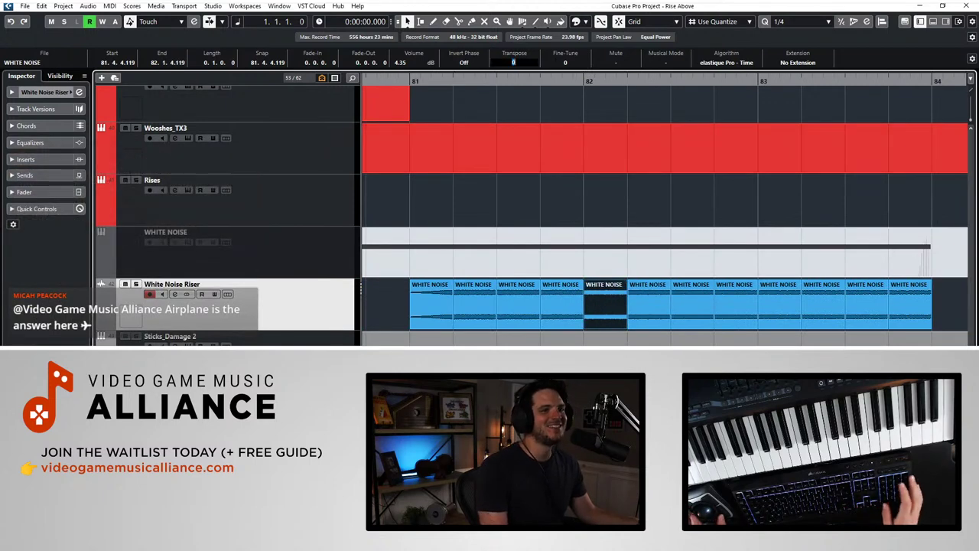
pyautogui.click(561, 307)
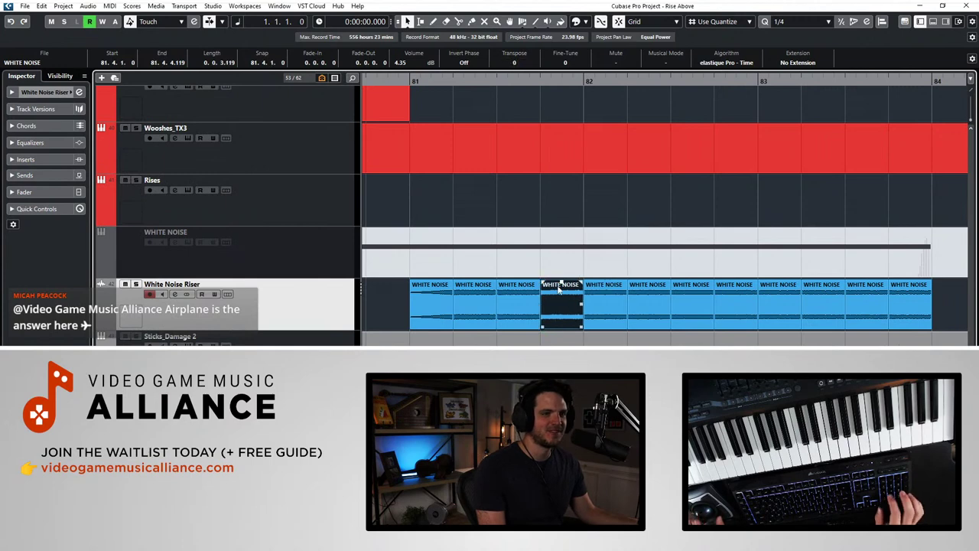
pyautogui.click(519, 303)
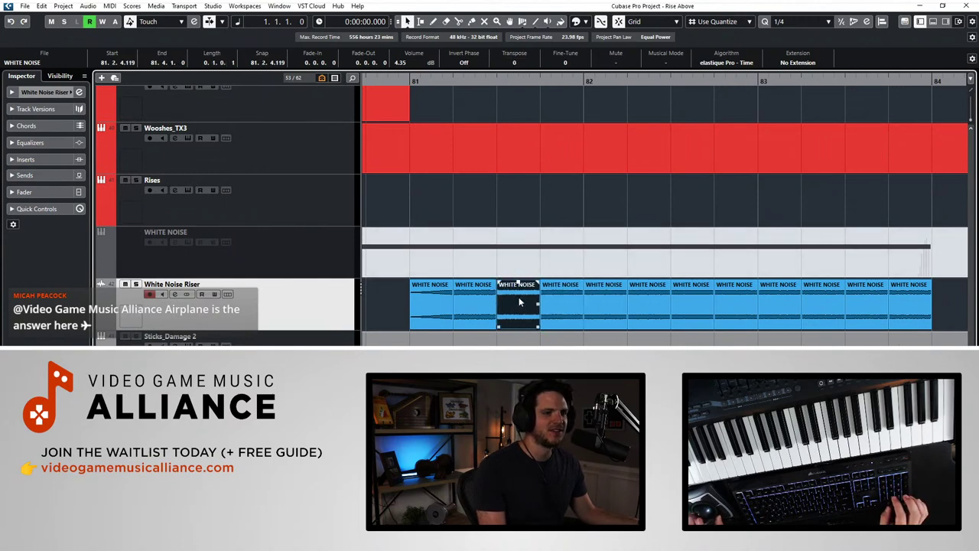
pyautogui.press('Return')
pyautogui.click(474, 308)
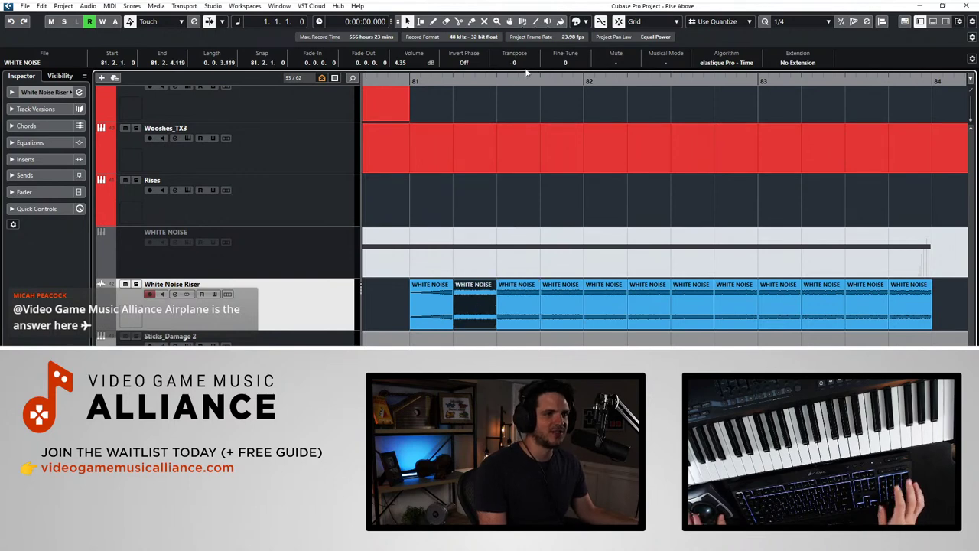
pyautogui.press('Return')
# Step: Set the transpose of the first riser slice at bar 81 to -22 semitones
pyautogui.click(431, 307)
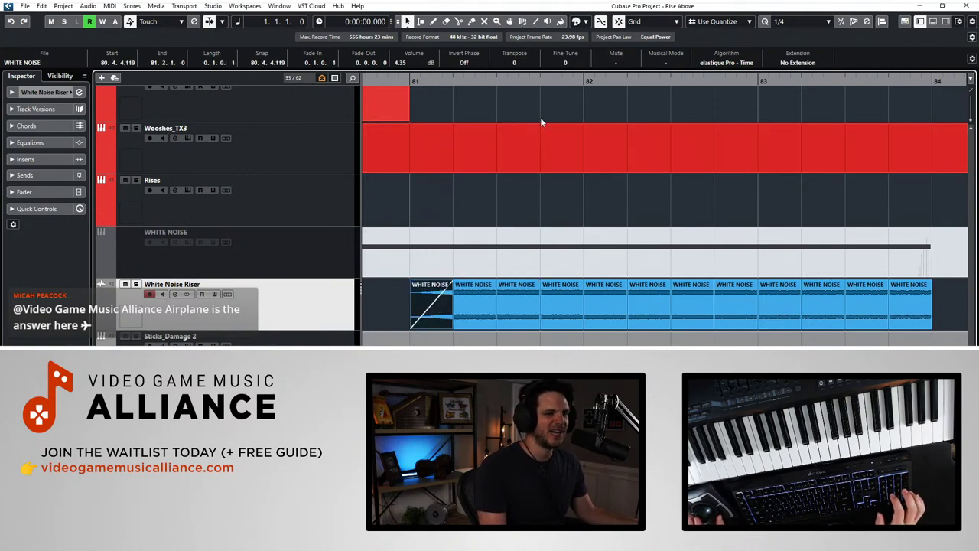
pyautogui.click(525, 62)
pyautogui.write('-22')
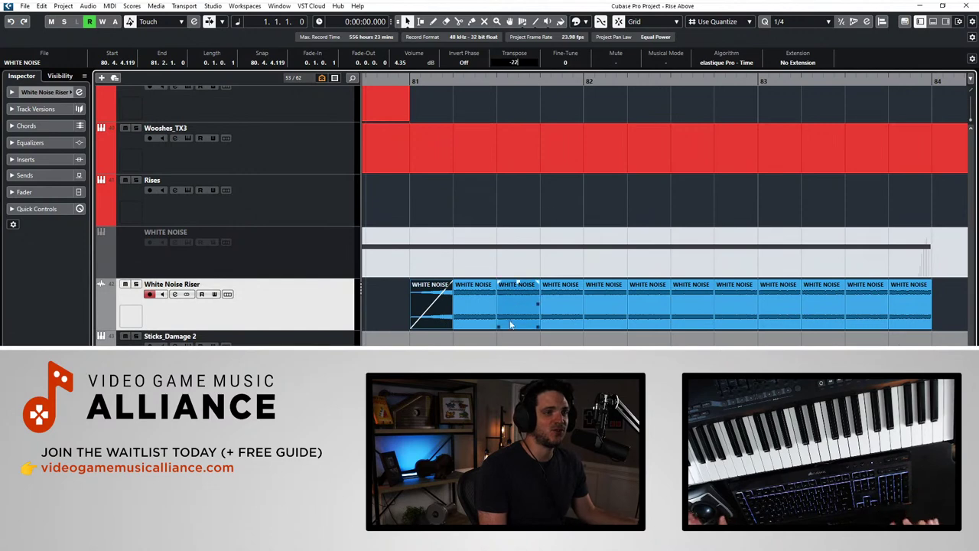
pyautogui.press('Return')
# Step: Check the transpose values of the first three riser slices and place the playhead at bar 81
pyautogui.click(470, 306)
pyautogui.click(505, 306)
pyautogui.click(478, 304)
pyautogui.click(434, 291)
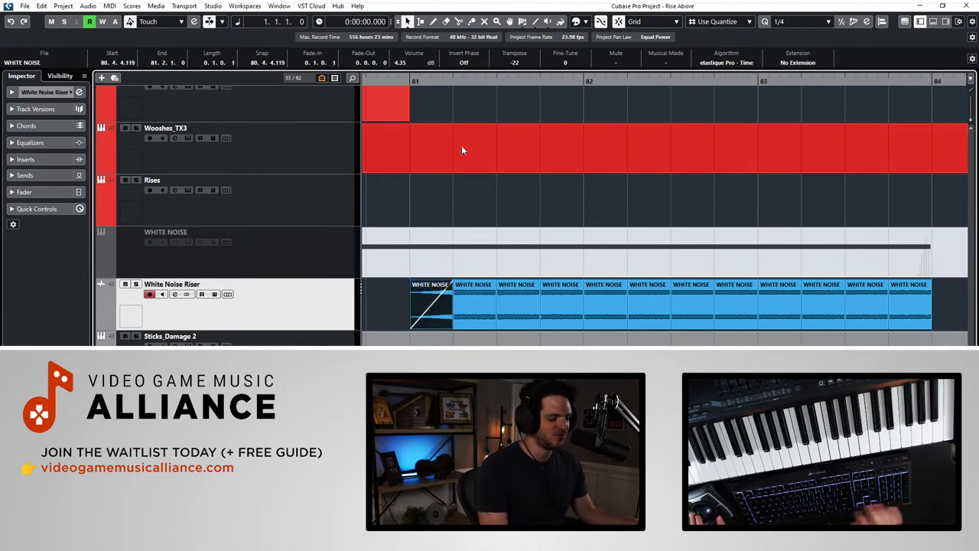
pyautogui.click(392, 80)
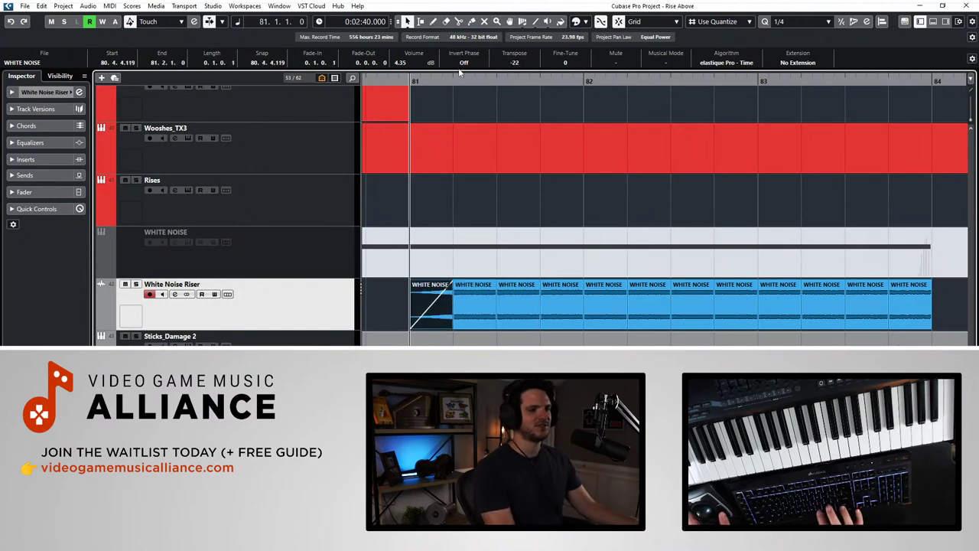
# Step: Turn snap off and use the Range Selection tool to crossfade the riser slices across the cuts at beats 81.2 and 81.3
pyautogui.rightClick(463, 311)
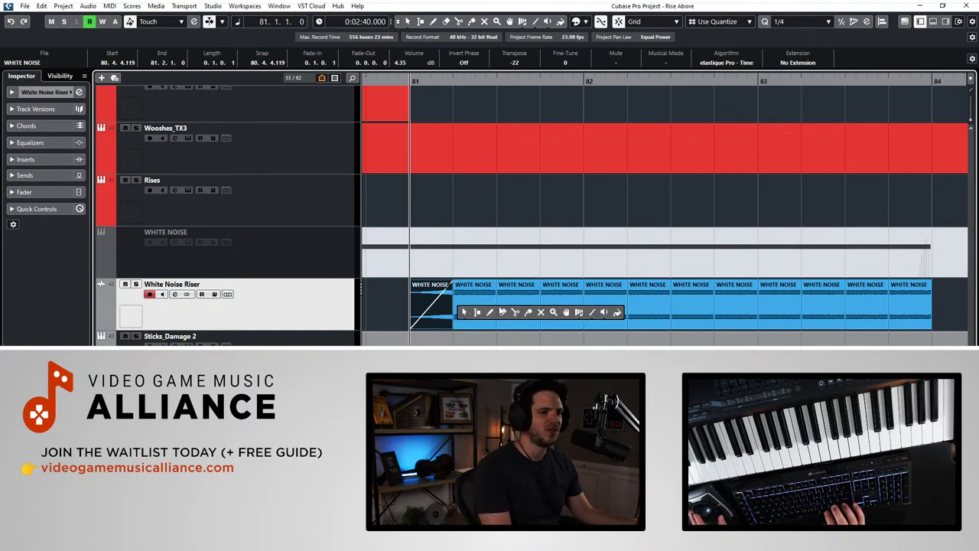
pyautogui.click(476, 312)
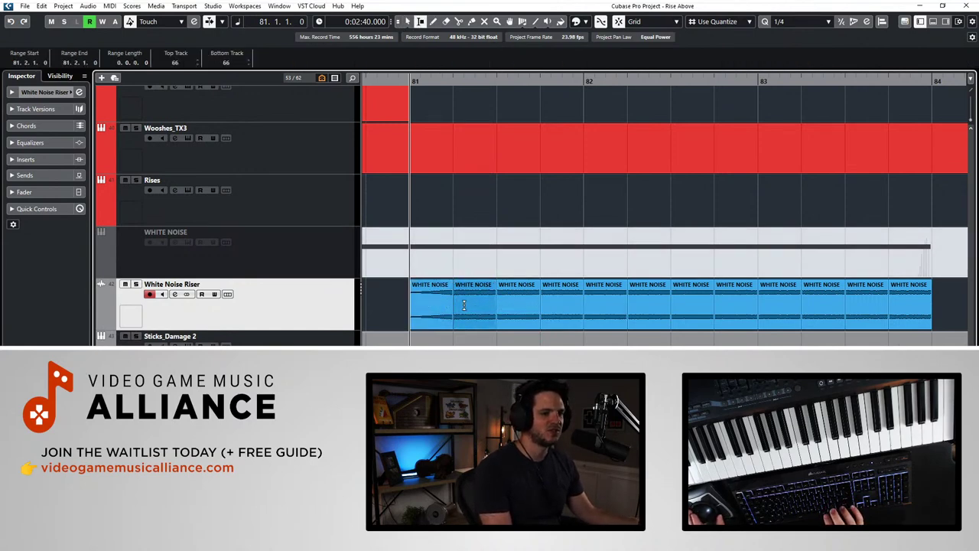
pyautogui.press('j')
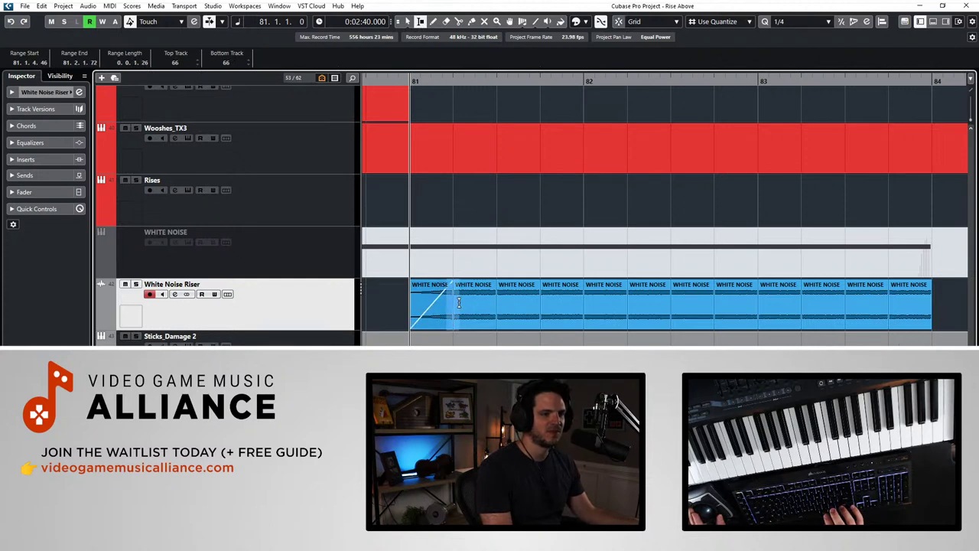
pyautogui.press('x')
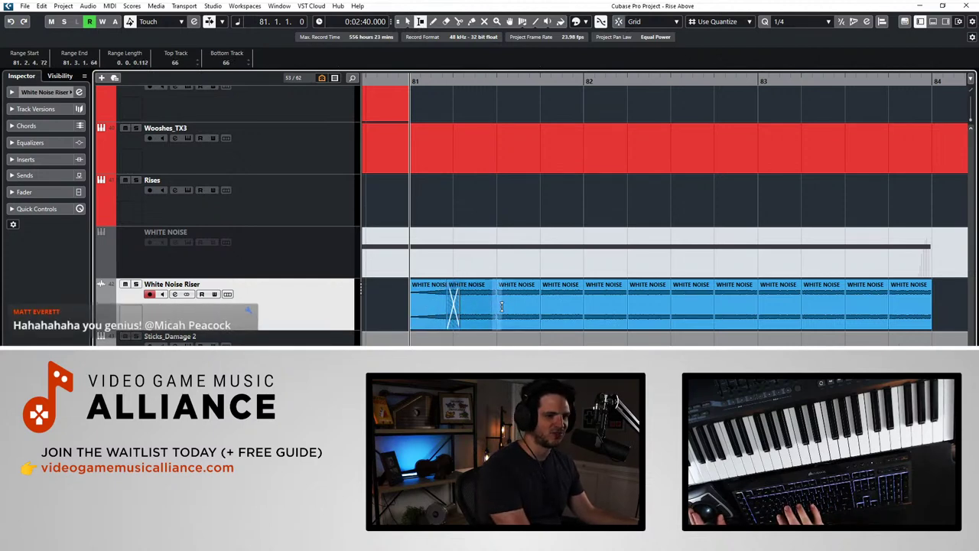
pyautogui.press('x')
# Step: Crossfade all remaining cuts between the riser slices, from beat 81.4 through beat 83.4, using short ranges around each cut
pyautogui.moveTo(533, 305); pyautogui.dragTo(681, 301)
pyautogui.press('x')
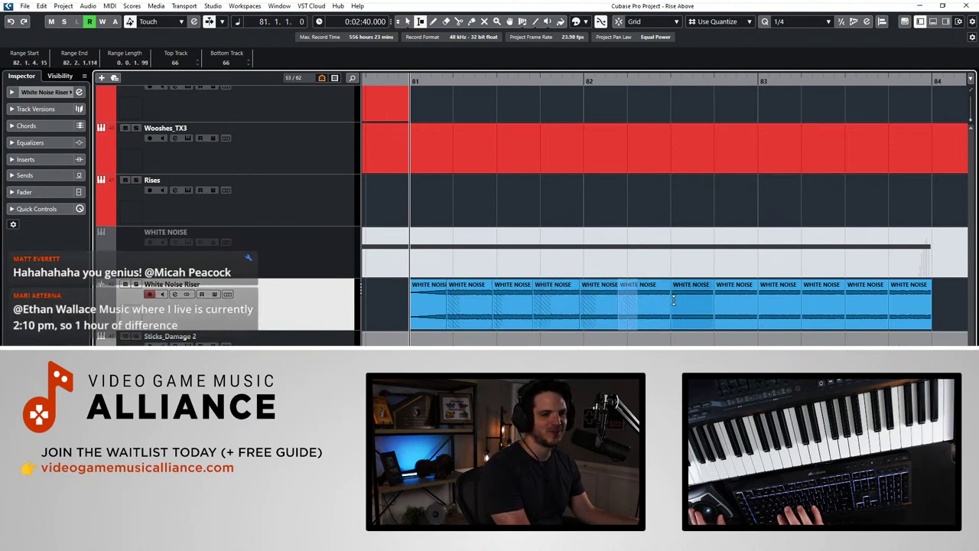
pyautogui.press('x')
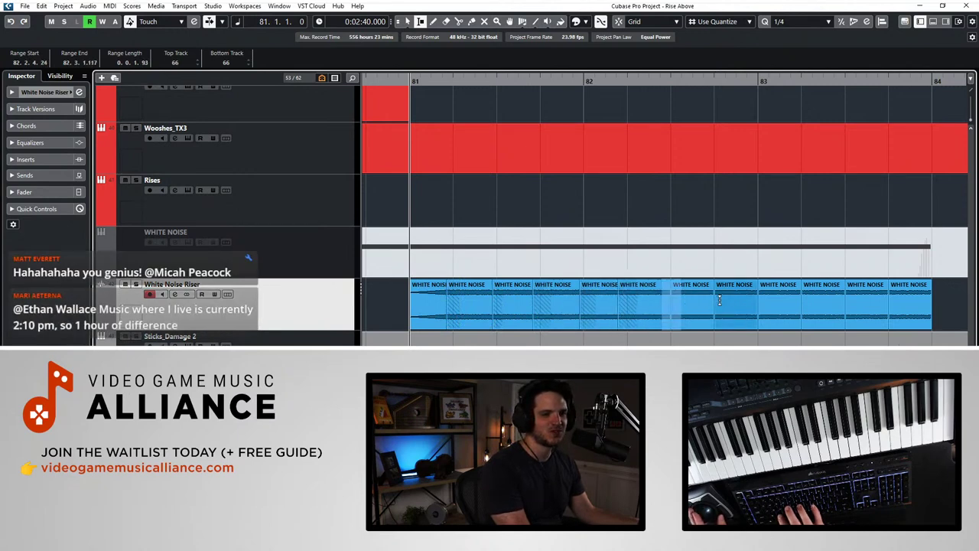
pyautogui.press('x')
pyautogui.click(764, 300)
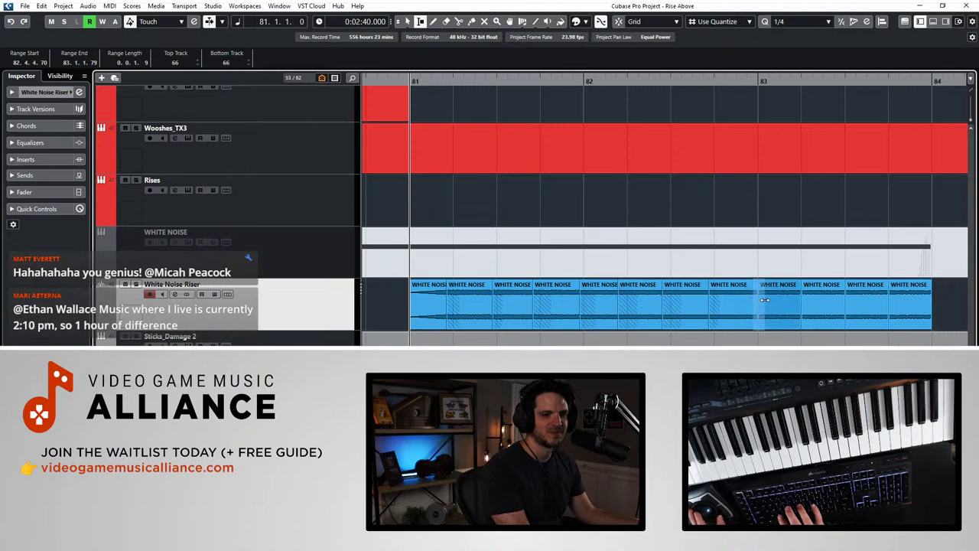
pyautogui.press('x')
pyautogui.click(849, 300)
pyautogui.press('x')
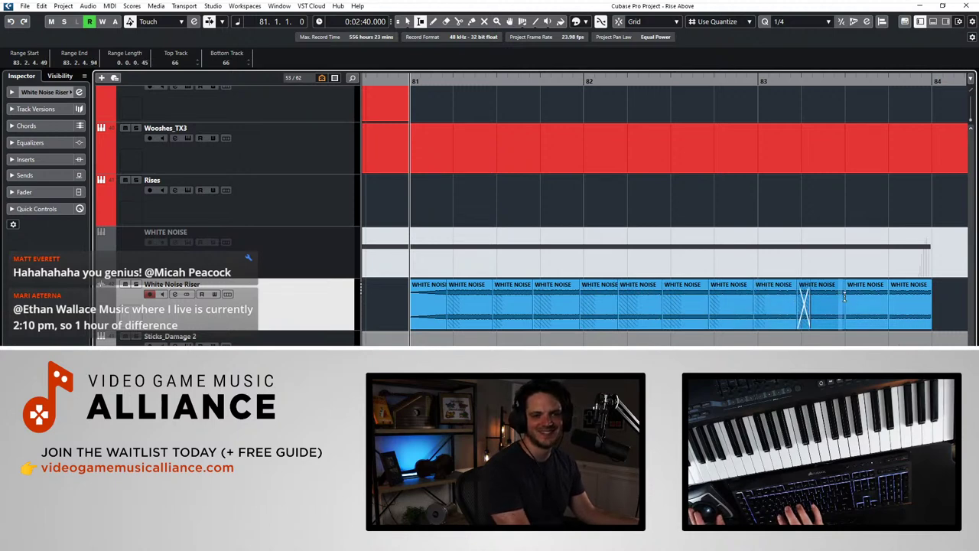
pyautogui.moveTo(882, 301); pyautogui.dragTo(895, 301)
pyautogui.press('x')
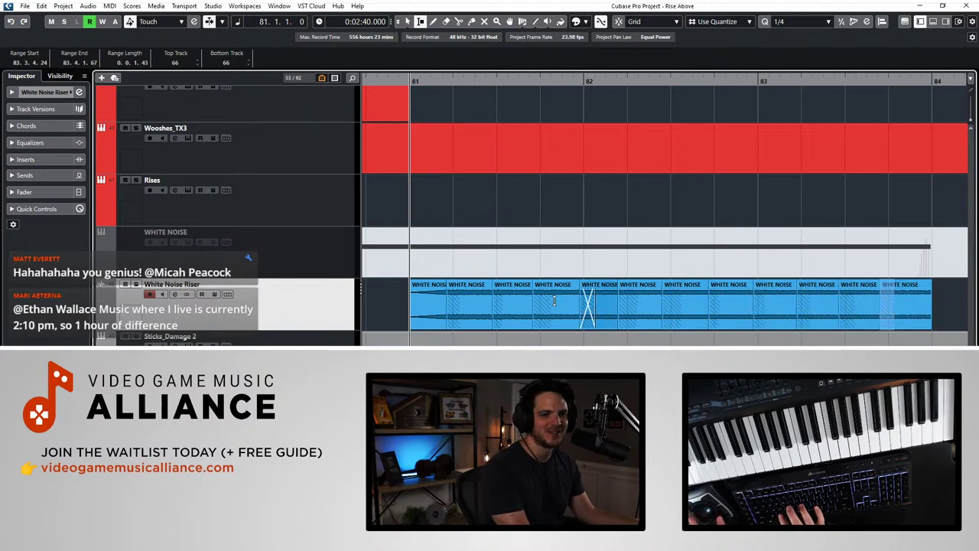
# Step: Solo the White Noise Riser track and play the crossfaded slices from bar 81 past bar 84
pyautogui.press('s')
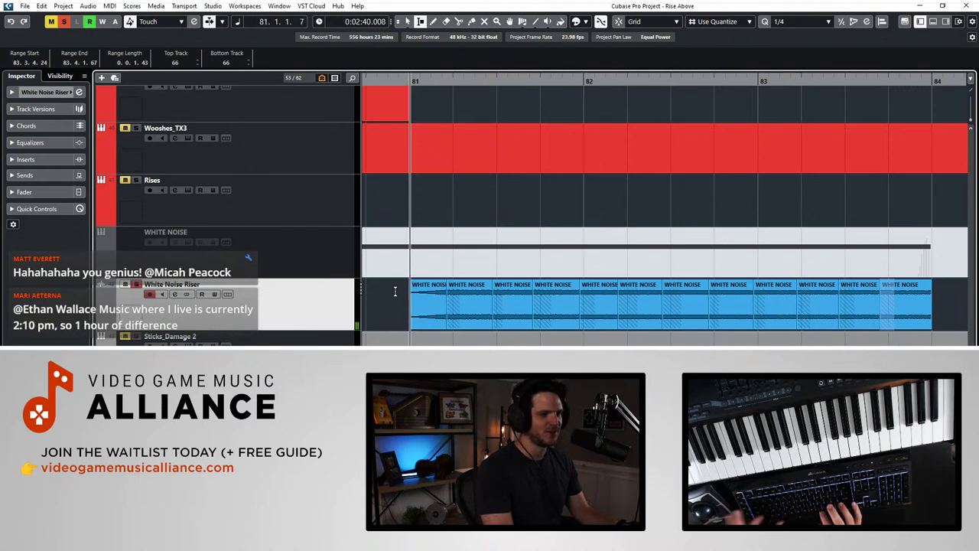
pyautogui.press('space')
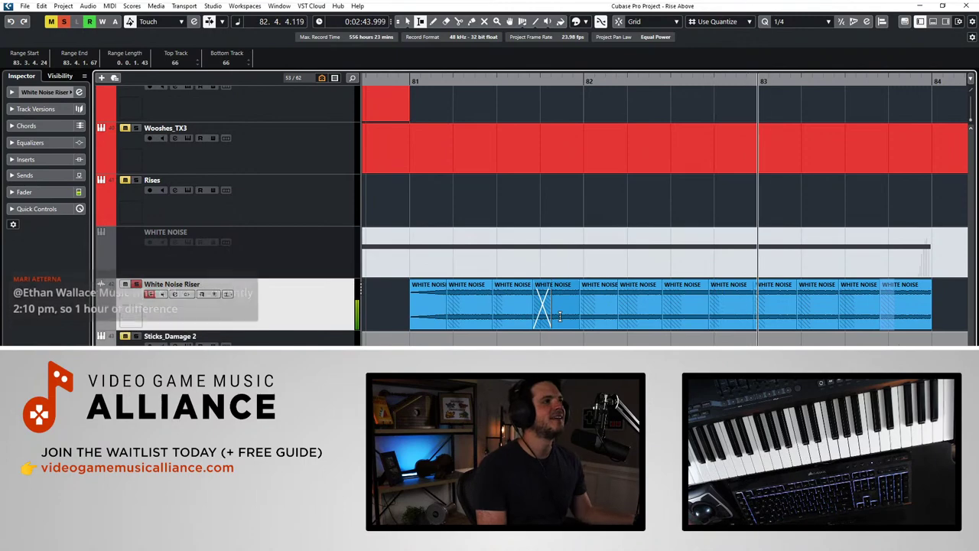
pyautogui.scroll(-3, 693, 267)
pyautogui.scroll(3, 694, 269)
pyautogui.hscroll(3, 694, 269)
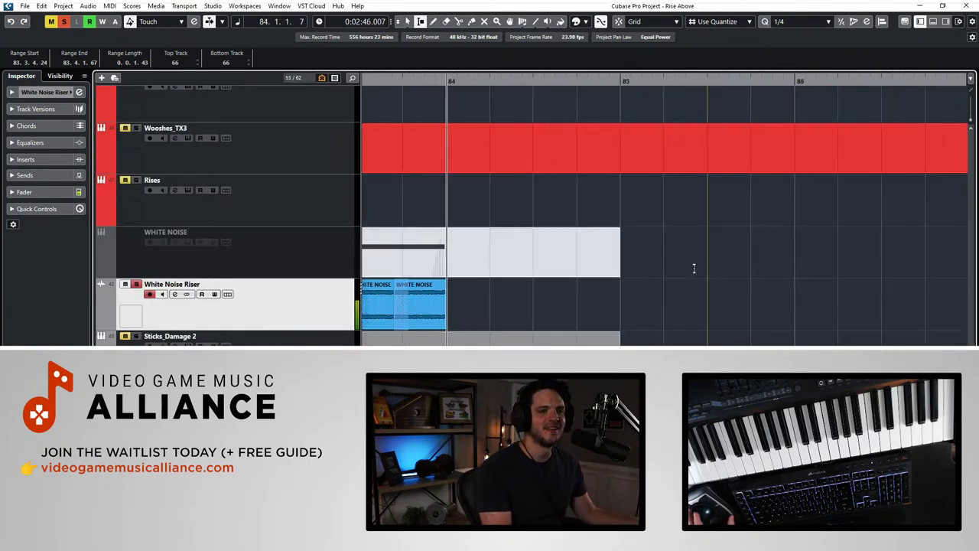
pyautogui.hscroll(-3, 689, 276)
# Step: Switch back to the Object Selection tool, move the playhead back before the riser's end, and deactivate all solo states
pyautogui.rightClick(599, 277)
pyautogui.click(599, 278)
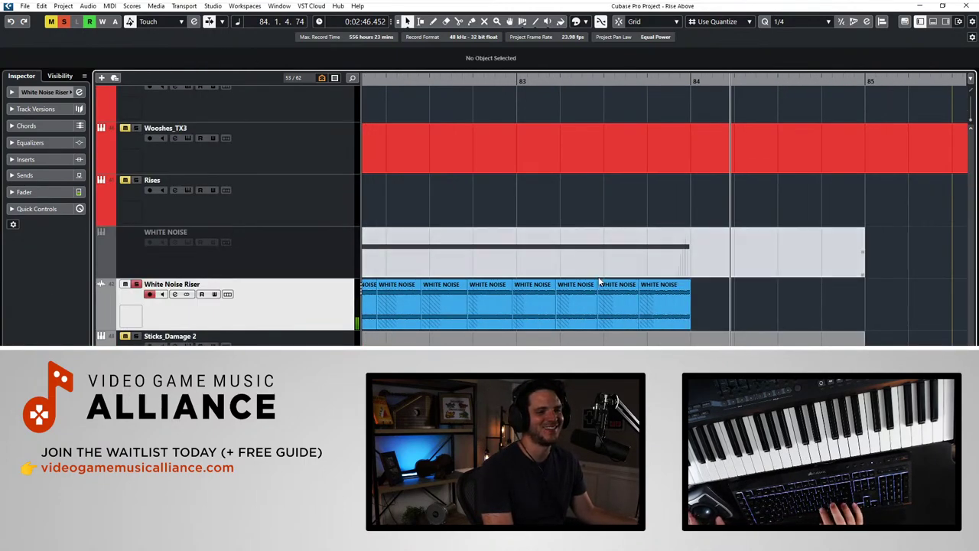
pyautogui.hscroll(-2, 602, 284)
pyautogui.press('b')
pyautogui.press('KP_Subtract')
pyautogui.press('KP_Subtract')
pyautogui.press('KP_Subtract')
pyautogui.press('KP_Subtract')
pyautogui.press('KP_Subtract')
pyautogui.press('KP_Subtract')
pyautogui.press('KP_Subtract')
pyautogui.press('KP_Subtract')
pyautogui.press('KP_Subtract')
pyautogui.press('KP_Subtract')
pyautogui.press('KP_Add')
pyautogui.press('KP_Add')
pyautogui.press('KP_Add')
pyautogui.press('KP_Add')
pyautogui.press('KP_Add')
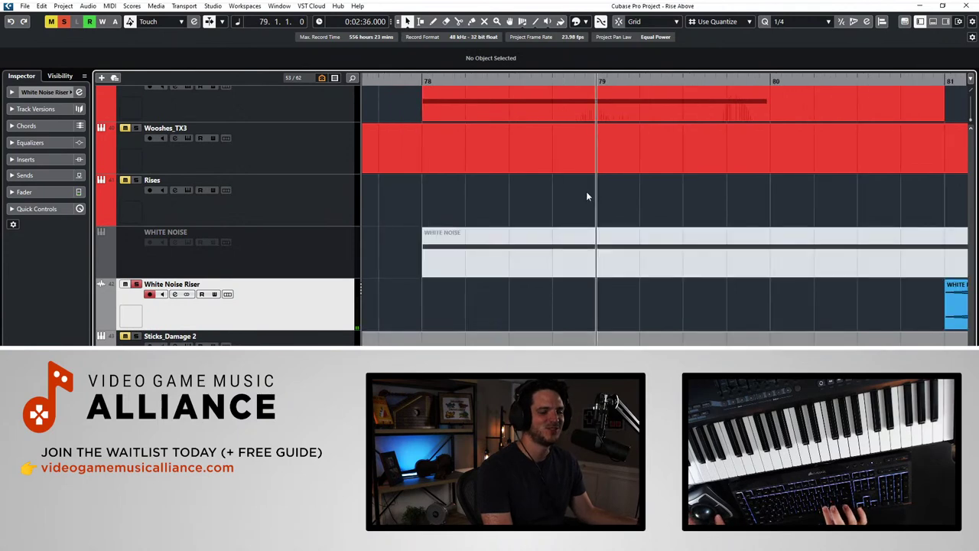
pyautogui.hscroll(2, 586, 194)
pyautogui.press('KP_Add')
pyautogui.press('KP_Add')
pyautogui.press('KP_Add')
pyautogui.click(65, 22)
# Step: Play the full mix from bar 80 into the white-noise riser
pyautogui.press('space')
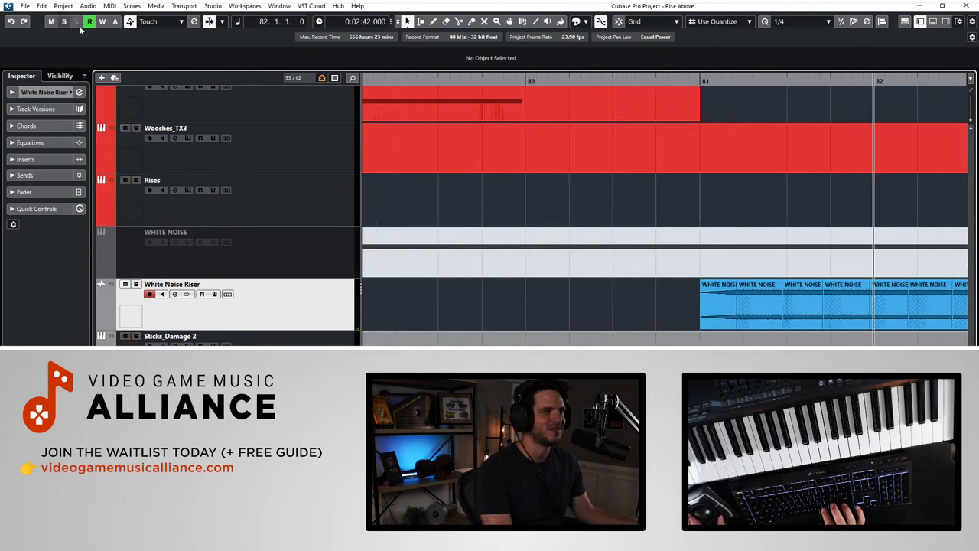
pyautogui.hscroll(3, 551, 283)
pyautogui.press('KP_Subtract')
pyautogui.press('KP_Subtract')
pyautogui.hscroll(-4, 593, 287)
pyautogui.hscroll(1, 725, 334)
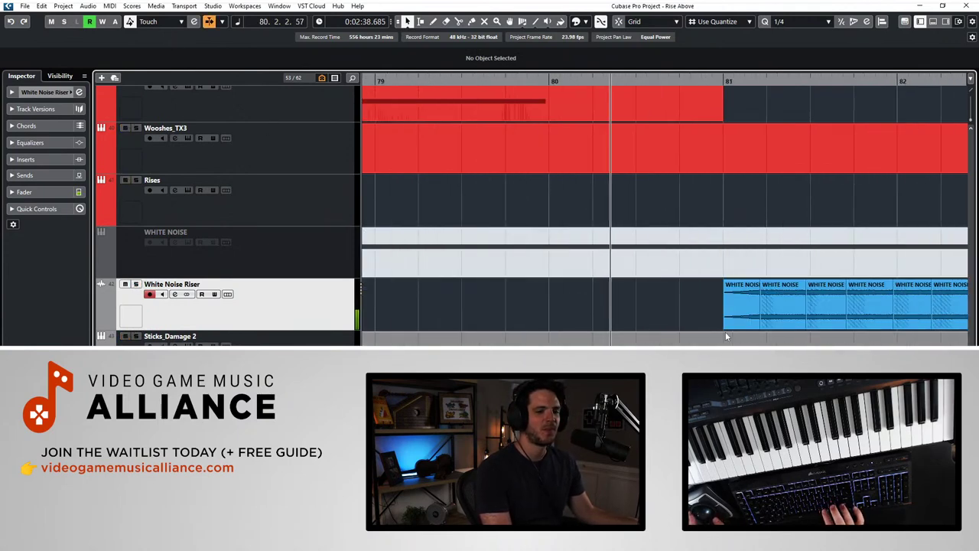
pyautogui.hscroll(4, 727, 336)
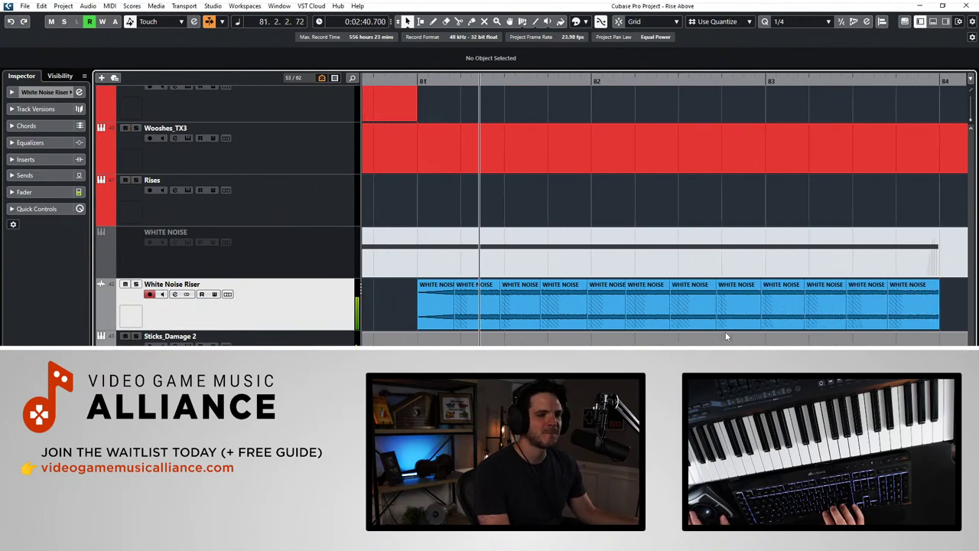
# Step: Move back to about bar 77 and play the full mix through the white-noise riser past bar 84
pyautogui.hscroll(2, 655, 320)
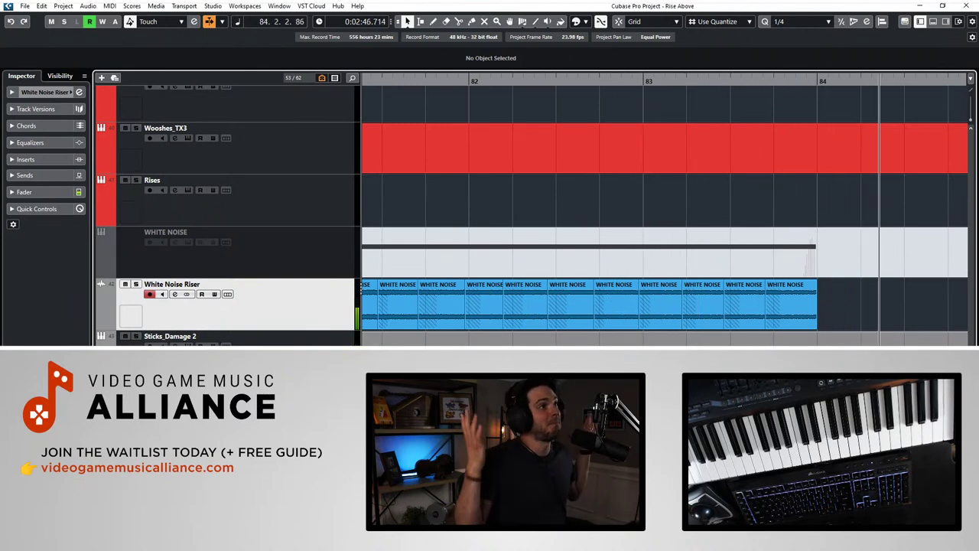
pyautogui.press('KP_Subtract')
pyautogui.press('KP_Subtract')
pyautogui.press('KP_Subtract')
pyautogui.press('KP_Subtract')
pyautogui.press('KP_Subtract')
pyautogui.press('KP_Subtract')
pyautogui.press('KP_Subtract')
pyautogui.press('KP_Subtract')
pyautogui.press('KP_Subtract')
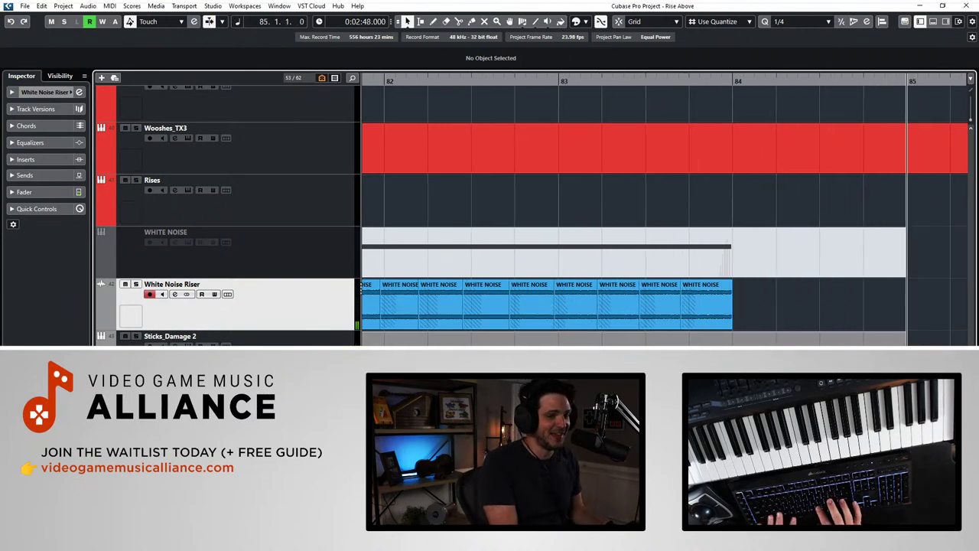
pyautogui.press('g')
pyautogui.press('g')
pyautogui.press('g')
pyautogui.press('g')
pyautogui.hotkey('shift', 'g')
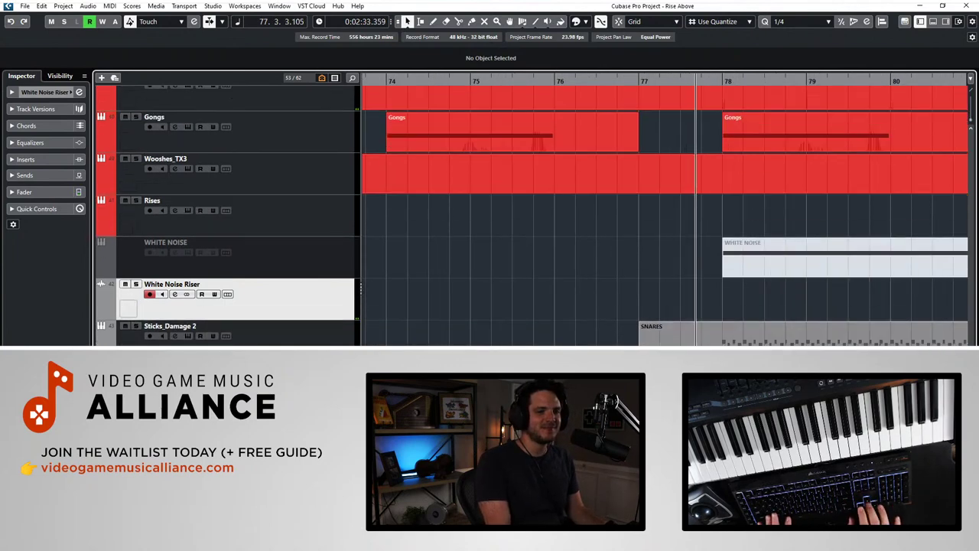
pyautogui.hscroll(5, 664, 210)
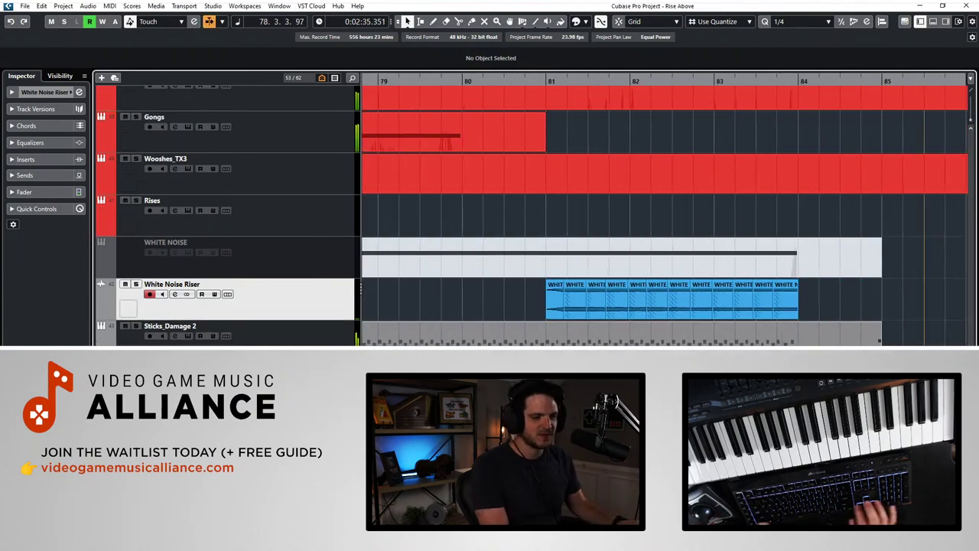
pyautogui.press('g')
pyautogui.hotkey('shift', 'g')
pyautogui.hscroll(2, 665, 211)
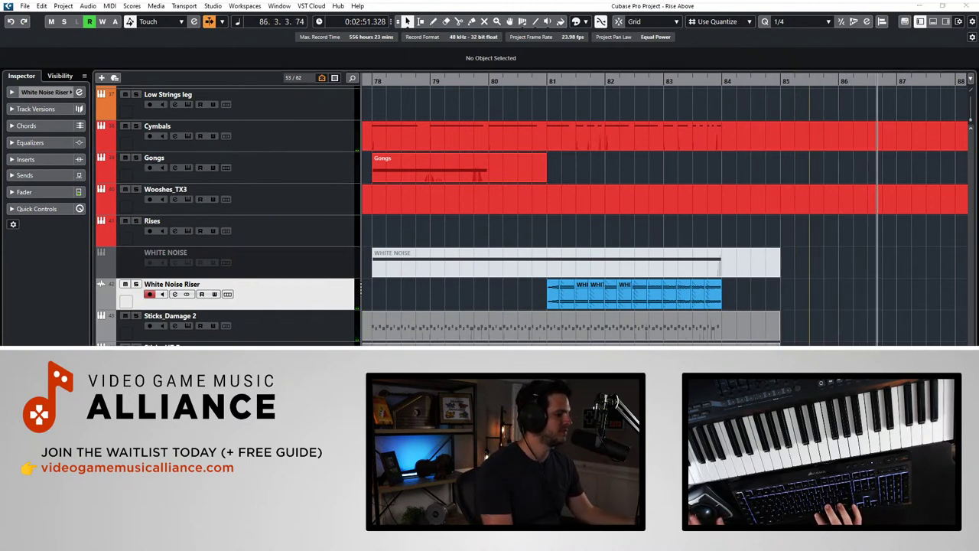
# Step: Replay the last bars of the riser into bar 84 repeatedly, stepping back a few bars before each pass
pyautogui.press('space')
pyautogui.press('KP_Subtract')
pyautogui.press('KP_Subtract')
pyautogui.press('KP_Subtract')
pyautogui.press('KP_Subtract')
pyautogui.press('space')
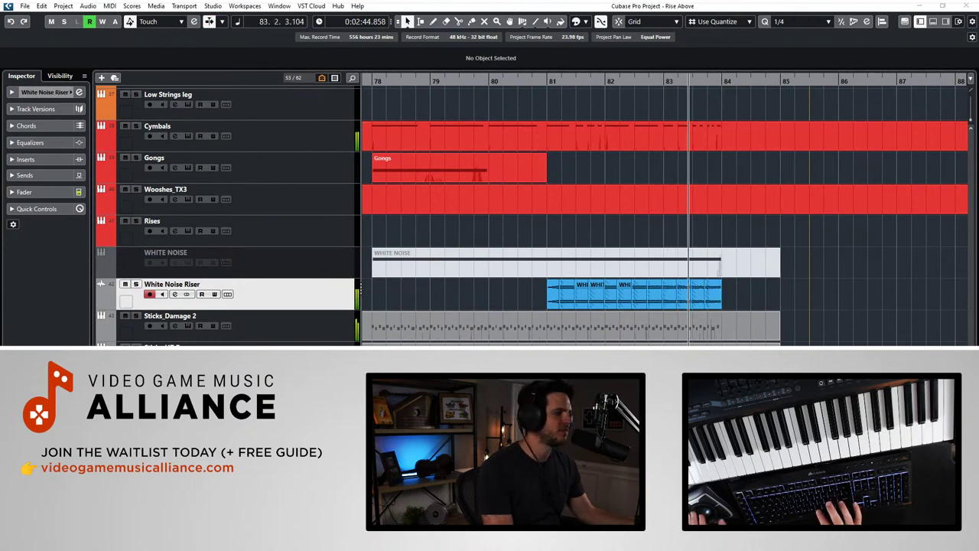
pyautogui.press('space')
pyautogui.press('KP_Subtract')
pyautogui.press('KP_Subtract')
pyautogui.press('KP_Subtract')
pyautogui.press('KP_Subtract')
pyautogui.press('KP_Subtract')
pyautogui.press('KP_Add')
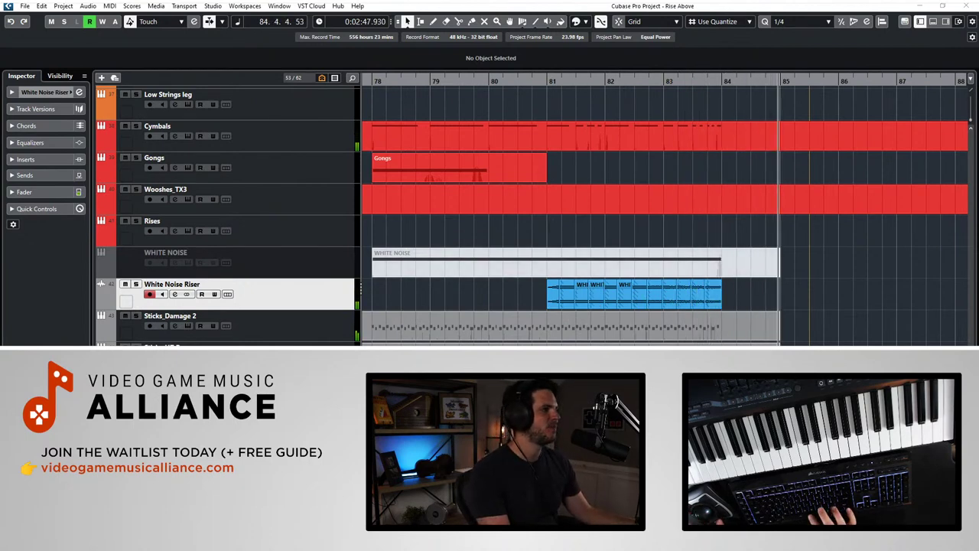
# Step: Insert FabFilter Pro-Q on the White Noise Riser track and add a low cut at about 10 Hz plus a high cut at the top end
pyautogui.click(78, 159)
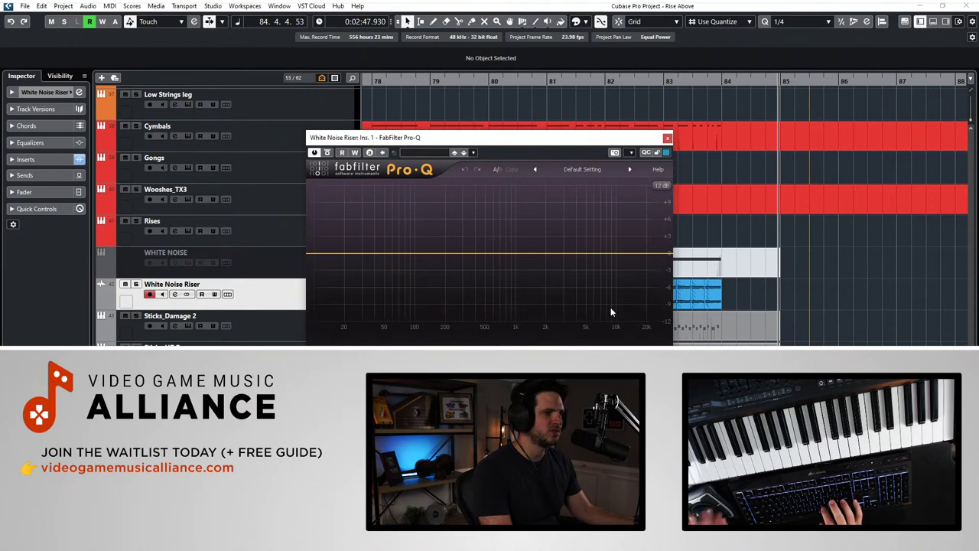
pyautogui.doubleClick(314, 254)
pyautogui.doubleClick(664, 254)
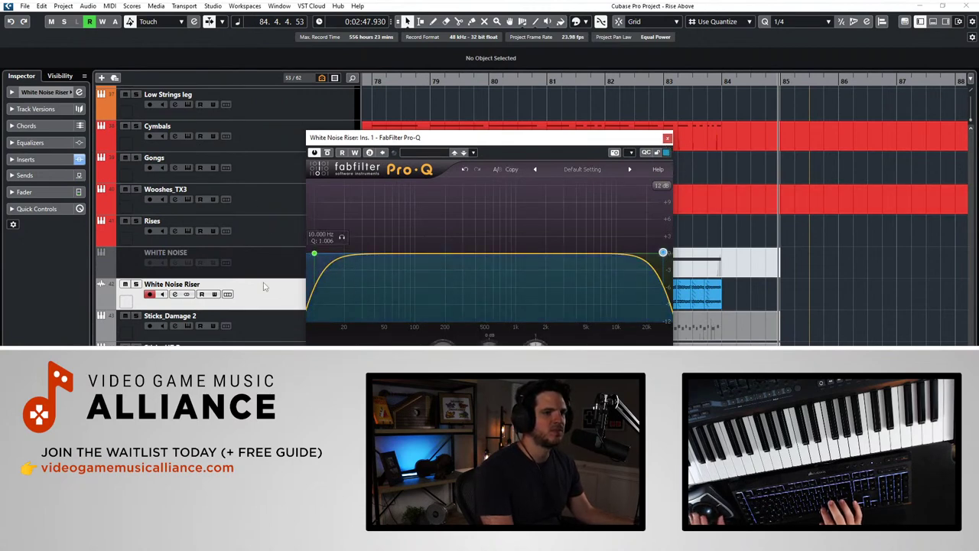
pyautogui.click(667, 137)
# Step: With the riser soloed, set its low cut to about 93 Hz, dip 1788 Hz by about 0.31 dB, and clear the solo
pyautogui.press('KP_Subtract')
pyautogui.press('KP_Subtract')
pyautogui.press('KP_Subtract')
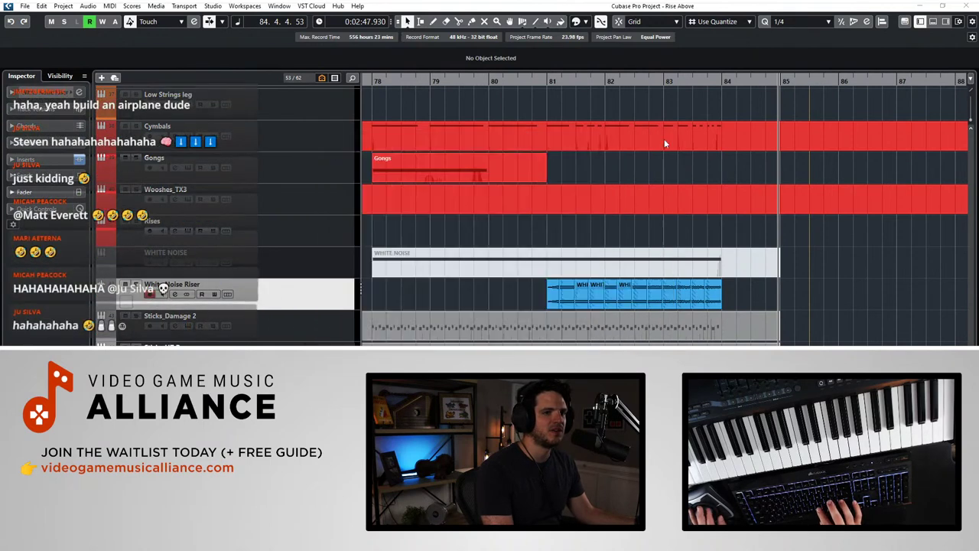
pyautogui.press('space')
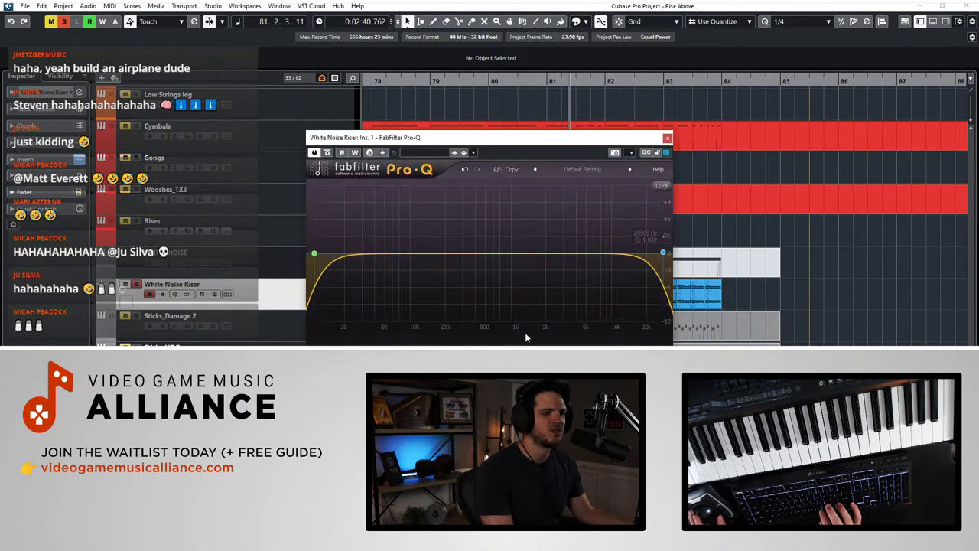
pyautogui.moveTo(314, 252); pyautogui.dragTo(411, 278)
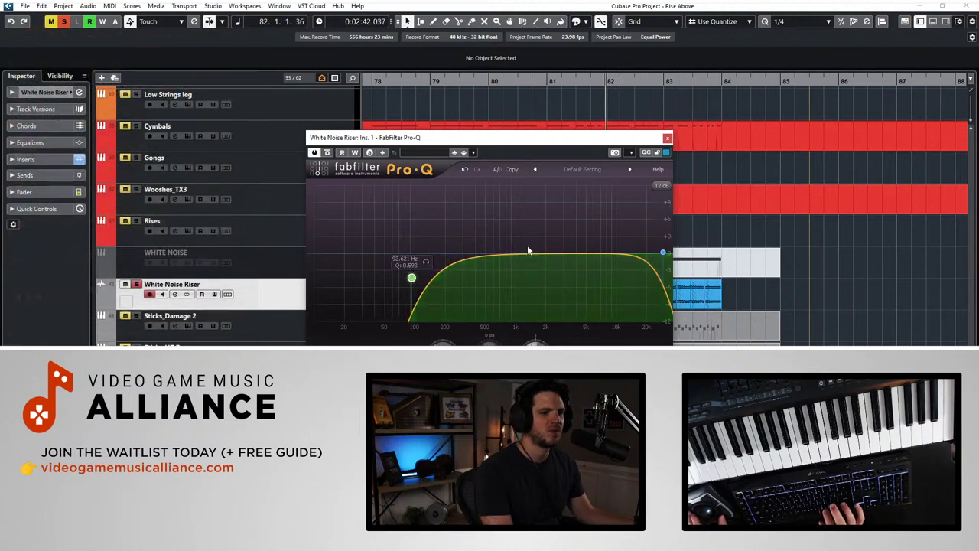
pyautogui.moveTo(542, 254)
pyautogui.mouseDown()
pyautogui.moveTo(563, 283)
pyautogui.moveTo(485, 182)
pyautogui.moveTo(485, 202)
pyautogui.moveTo(542, 255)
pyautogui.mouseUp()
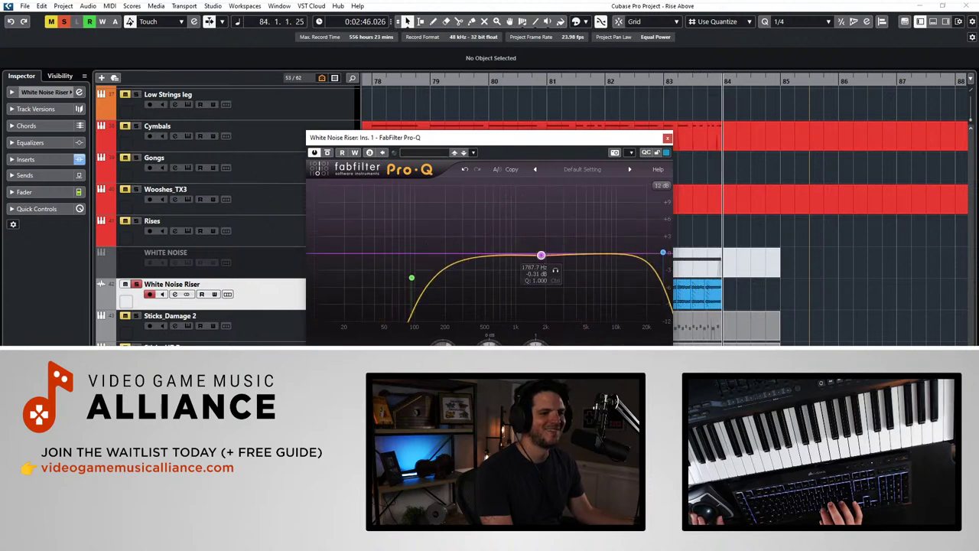
pyautogui.click(667, 139)
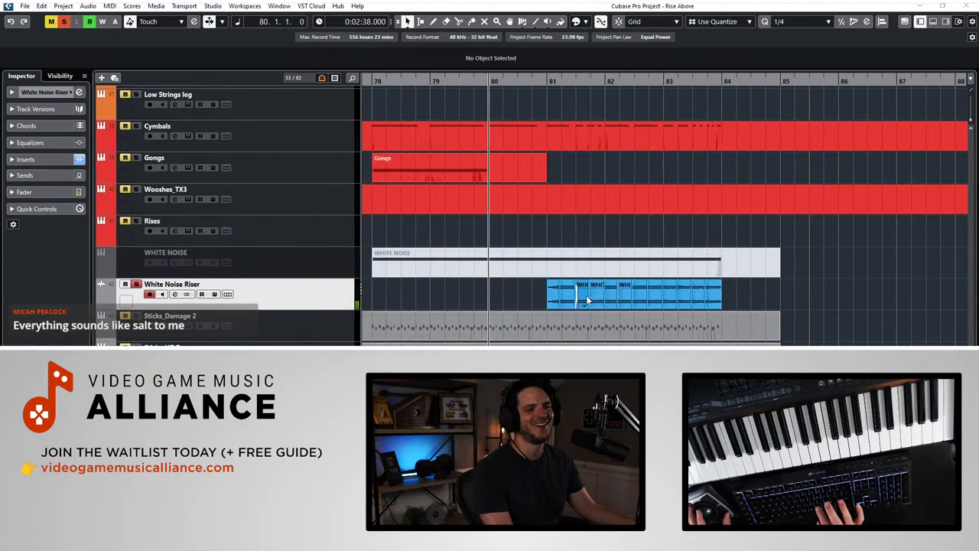
pyautogui.press('s')
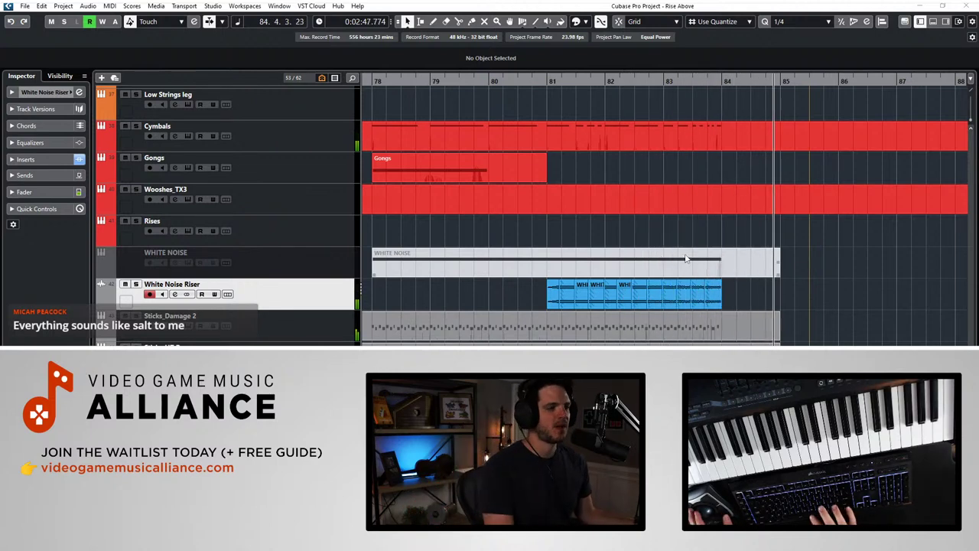
# Step: Return to the project start and play the opening of the full arrangement
pyautogui.press('KP_Decimal')
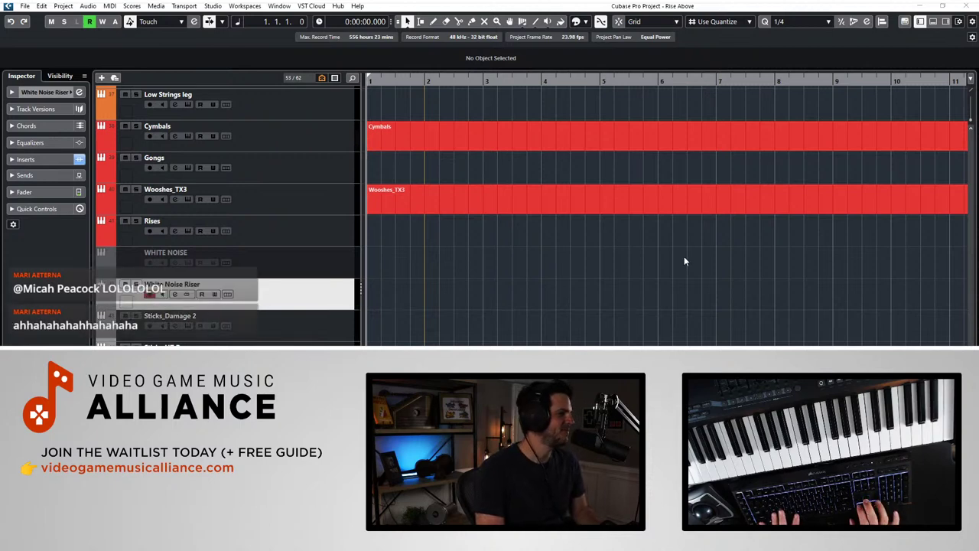
pyautogui.press('g')
pyautogui.hotkey('shift', 'g')
pyautogui.hotkey('shift', 'g')
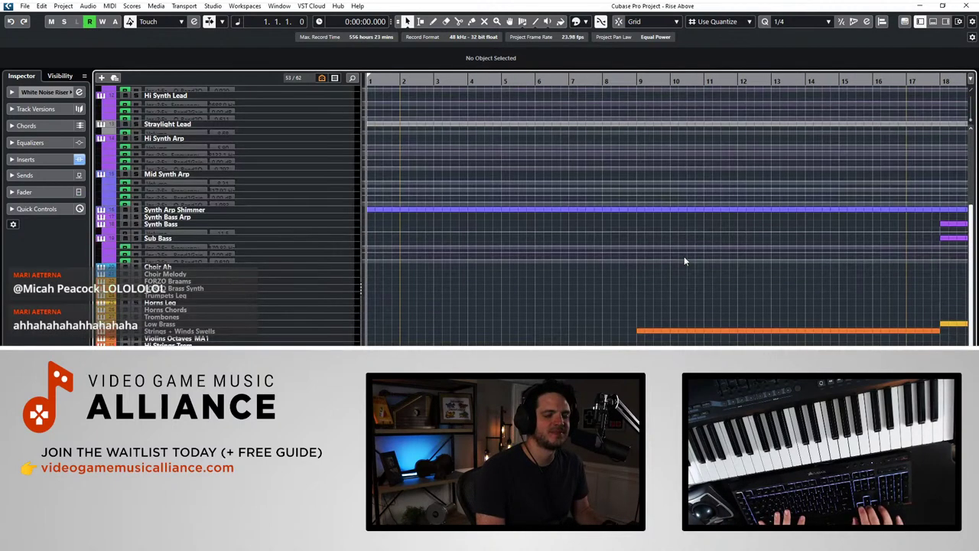
pyautogui.hotkey('shift', 'h')
pyautogui.press('space')
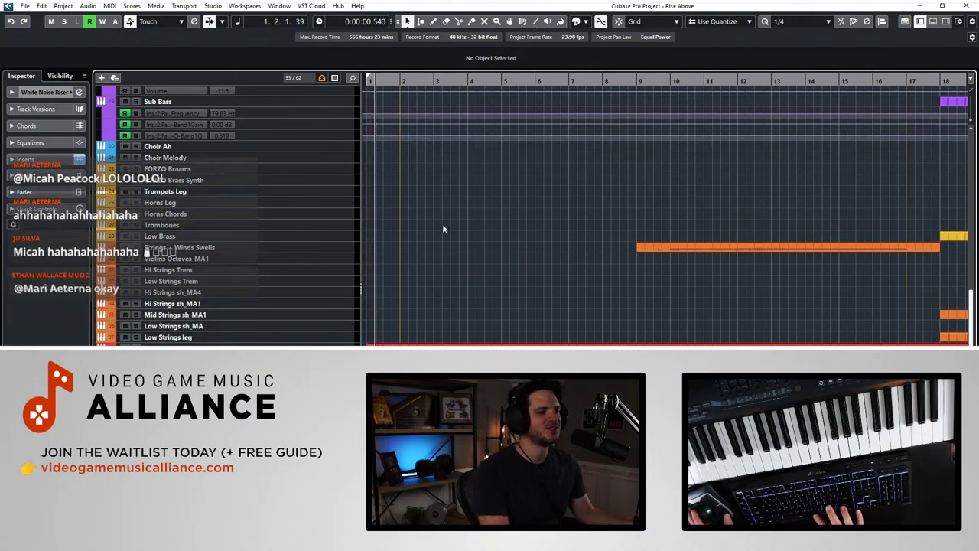
pyautogui.scroll(10, 473, 284)
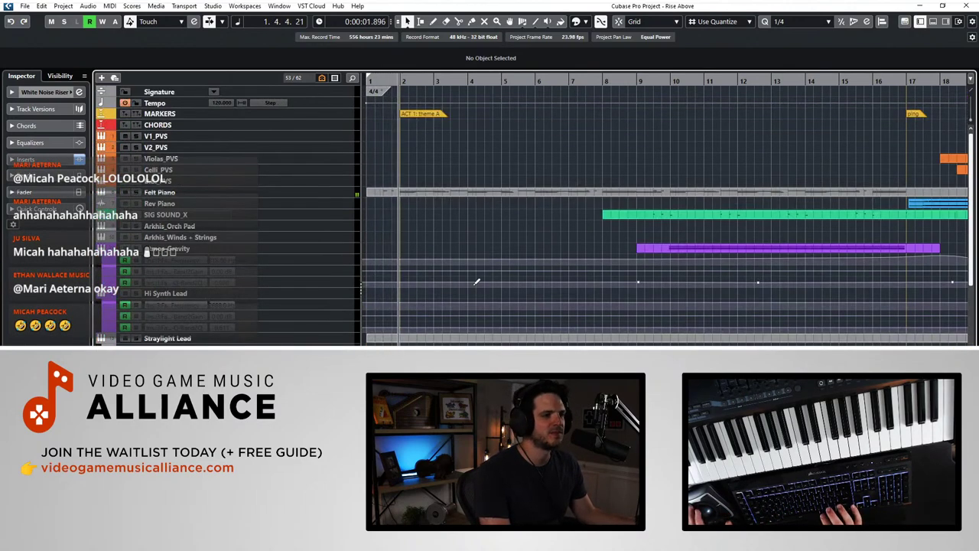
# Step: Jump to about bar 9 and play through the "ACT 2A: theme B" entrance at bar 19 and on to bar 22
pyautogui.hscroll(5, 475, 147)
pyautogui.click(468, 81)
pyautogui.press('space')
pyautogui.press('space')
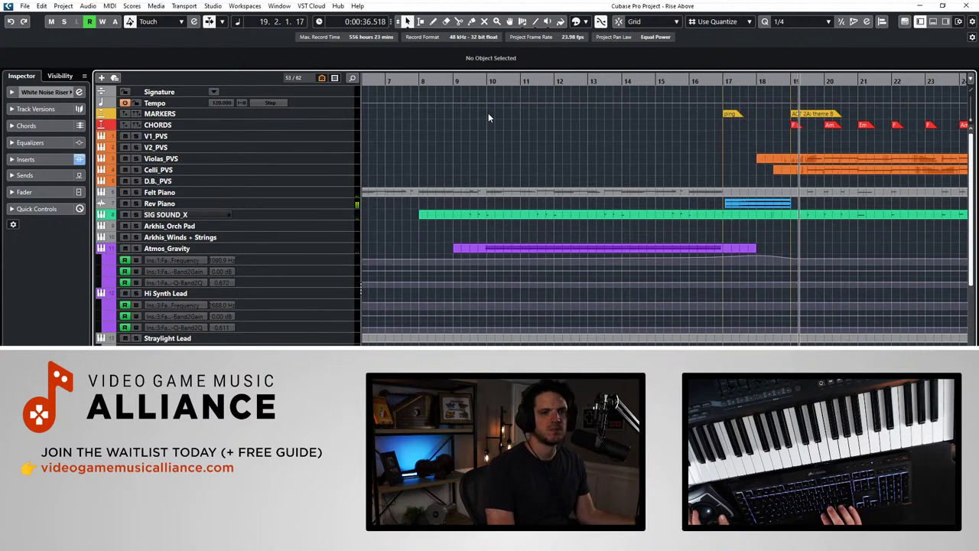
pyautogui.hscroll(3, 645, 184)
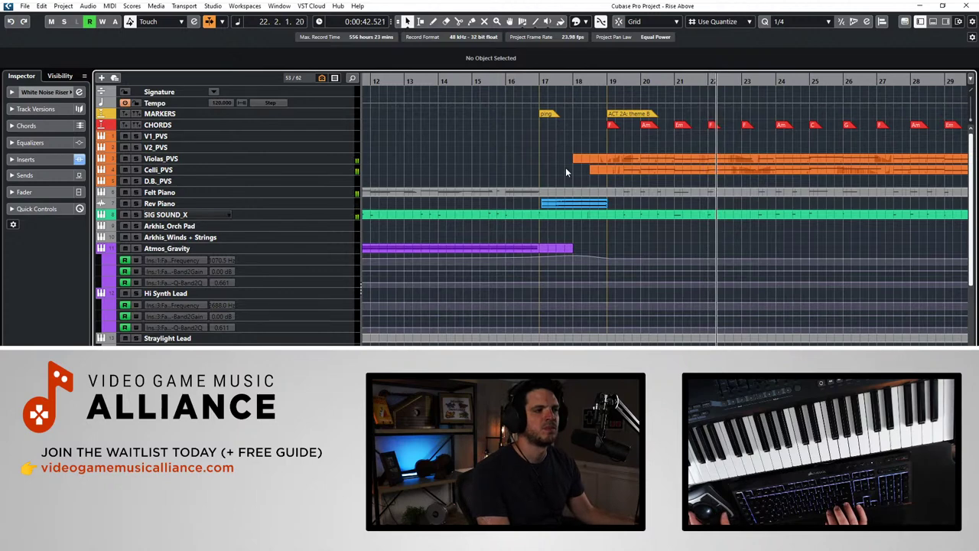
# Step: Move the playhead to shortly before bar 70 and play the transition into "ACT 4: theme C"
pyautogui.hscroll(5, 566, 167)
pyautogui.hscroll(20, 565, 166)
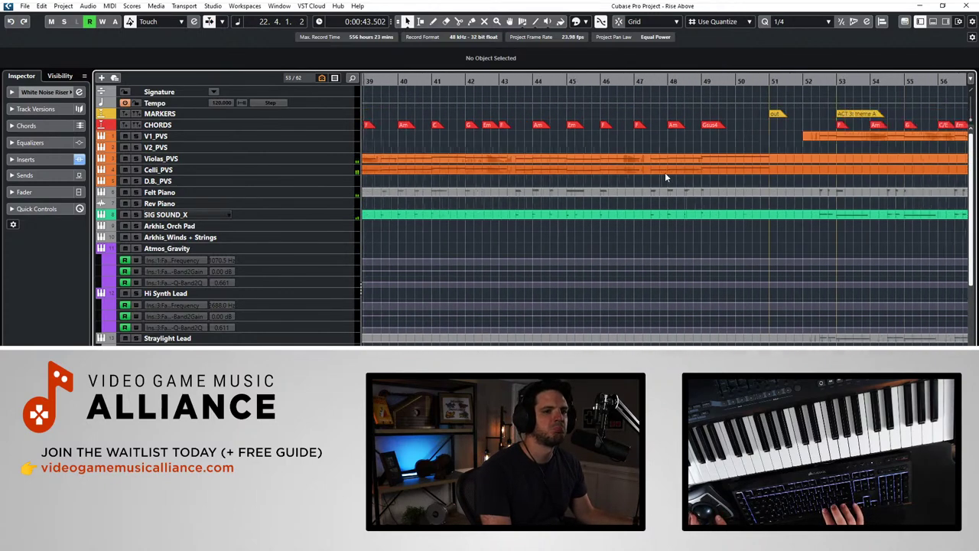
pyautogui.hscroll(12, 665, 172)
pyautogui.click(606, 80)
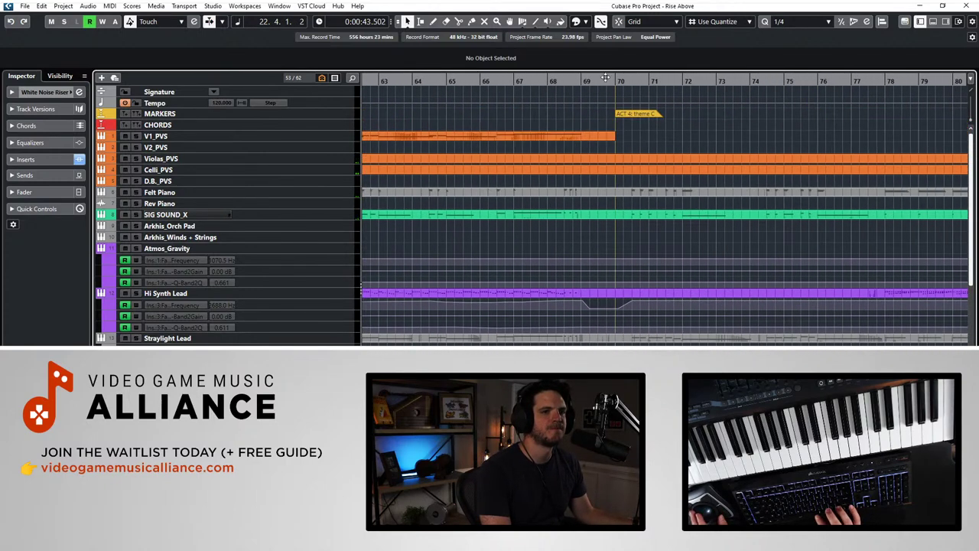
pyautogui.press('KP_Subtract')
pyautogui.press('KP_Subtract')
pyautogui.press('space')
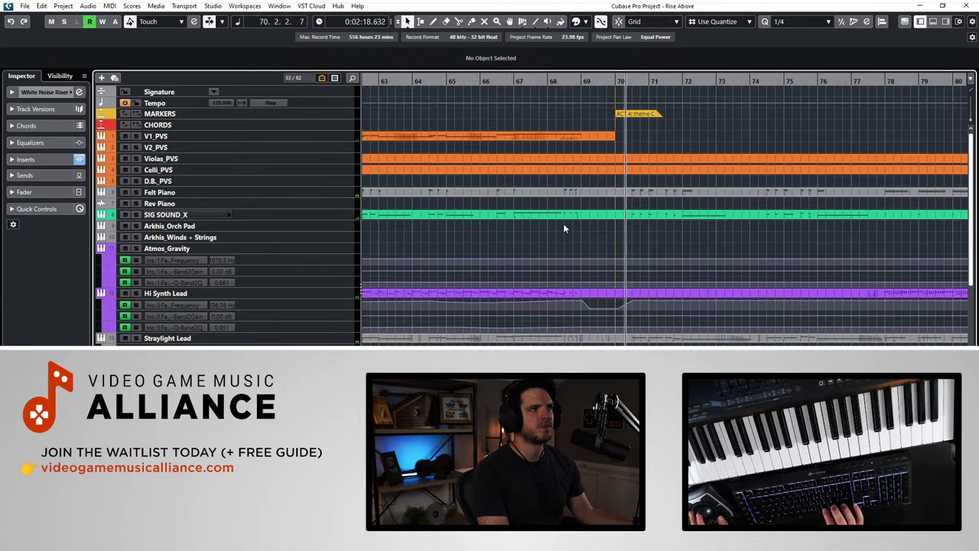
# Step: Replay from shortly before the "ACT 4: theme C" marker and listen through the climax up to bar 85
pyautogui.hscroll(2, 564, 228)
pyautogui.hscroll(3, 563, 223)
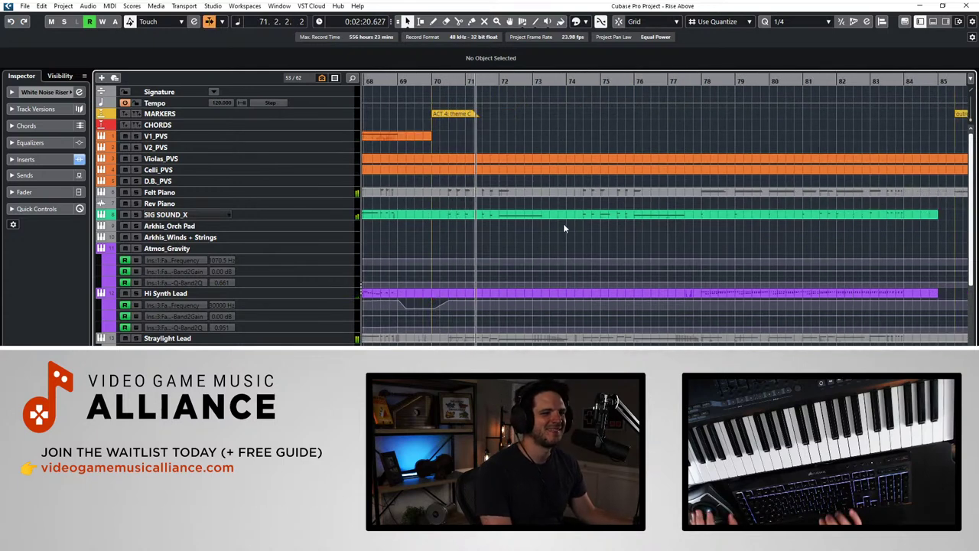
pyautogui.press('KP_Subtract')
pyautogui.press('KP_Add')
pyautogui.press('KP_Subtract')
pyautogui.press('space')
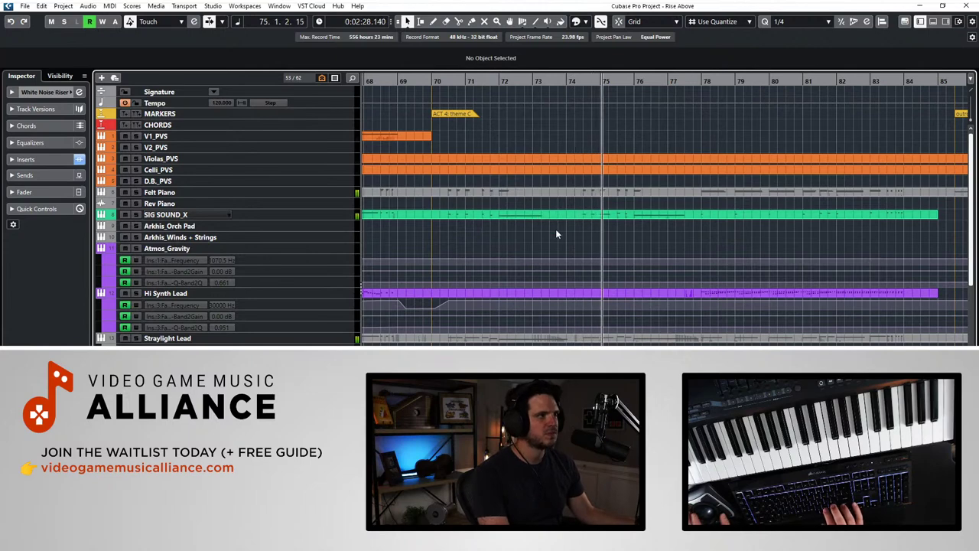
pyautogui.hscroll(5, 556, 229)
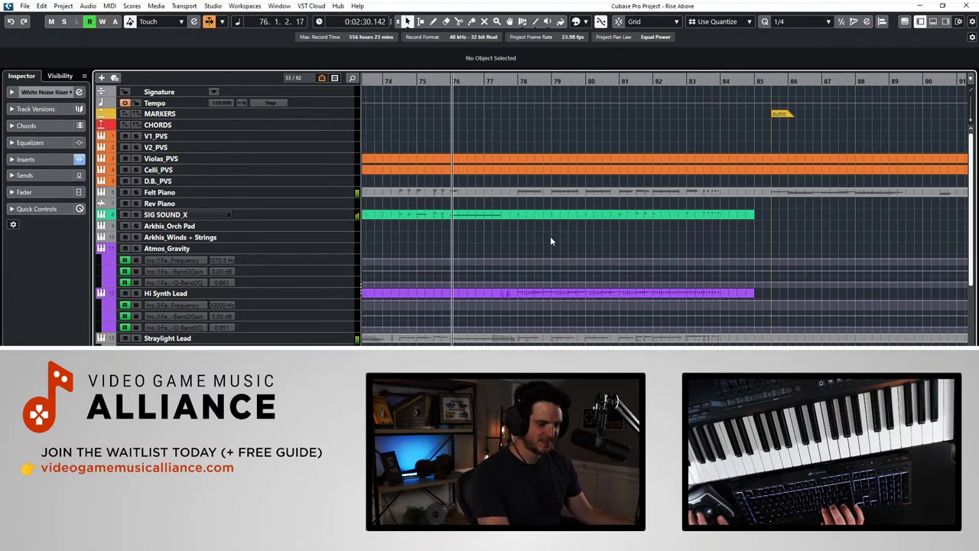
pyautogui.scroll(-10, 550, 235)
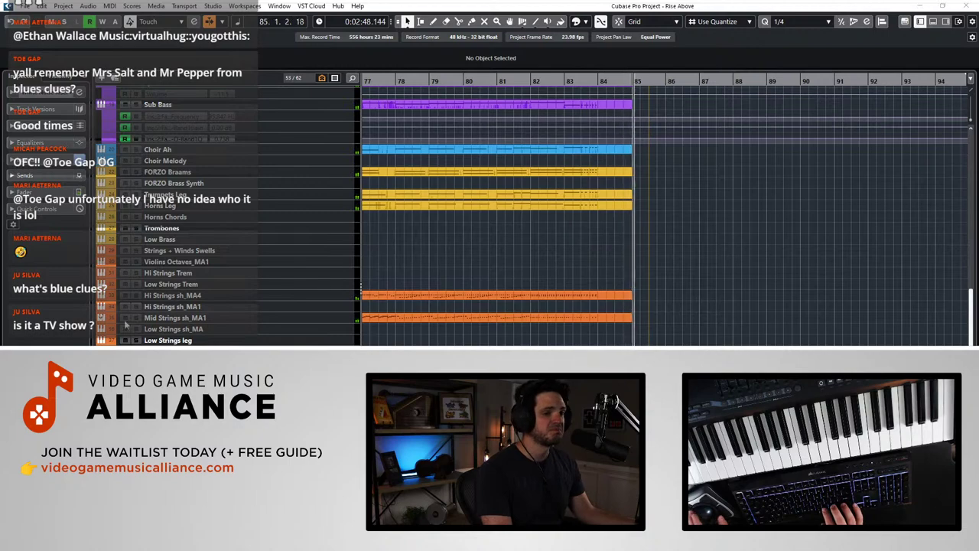
# Step: Play the outro section from bar 85 to bar 91
pyautogui.scroll(10, 525, 284)
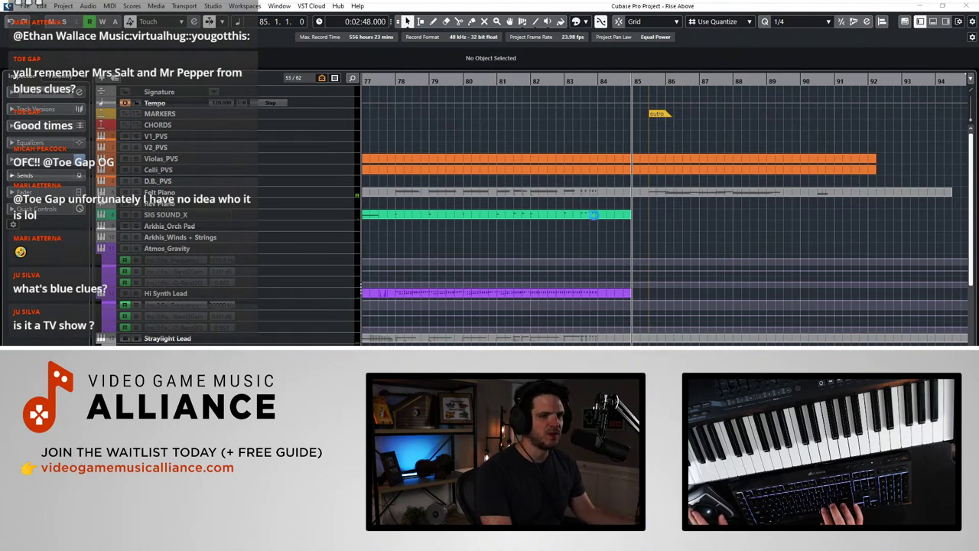
pyautogui.press('h')
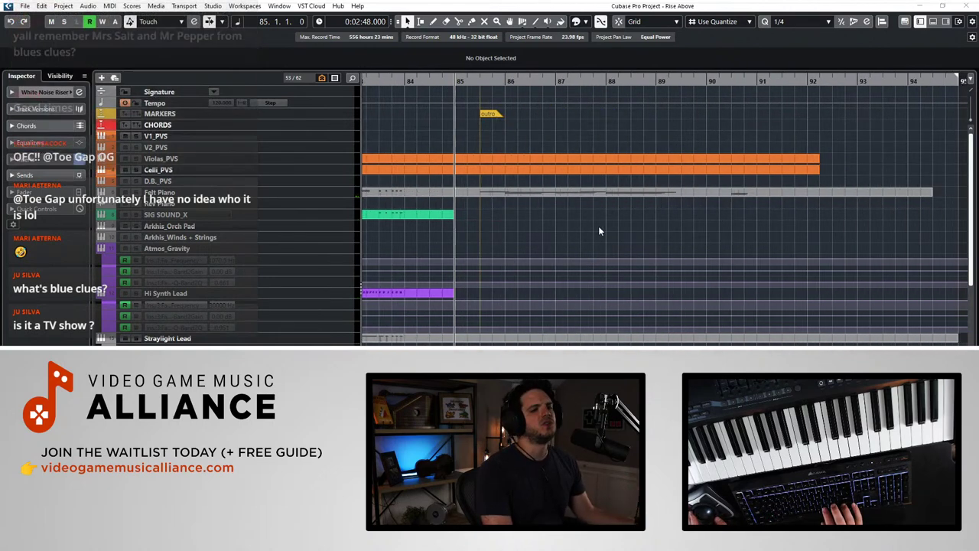
pyautogui.press('KP_Add')
pyautogui.press('KP_Subtract')
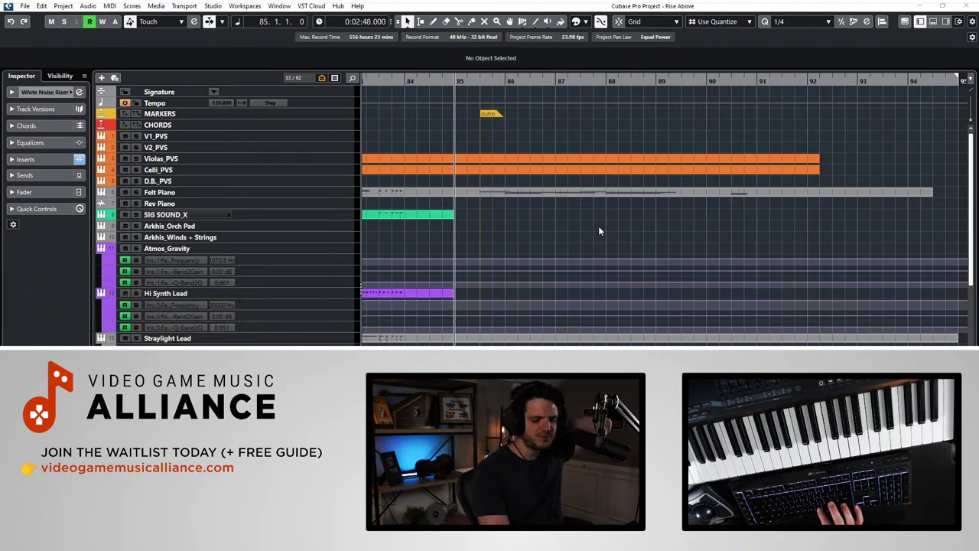
pyautogui.press('b')
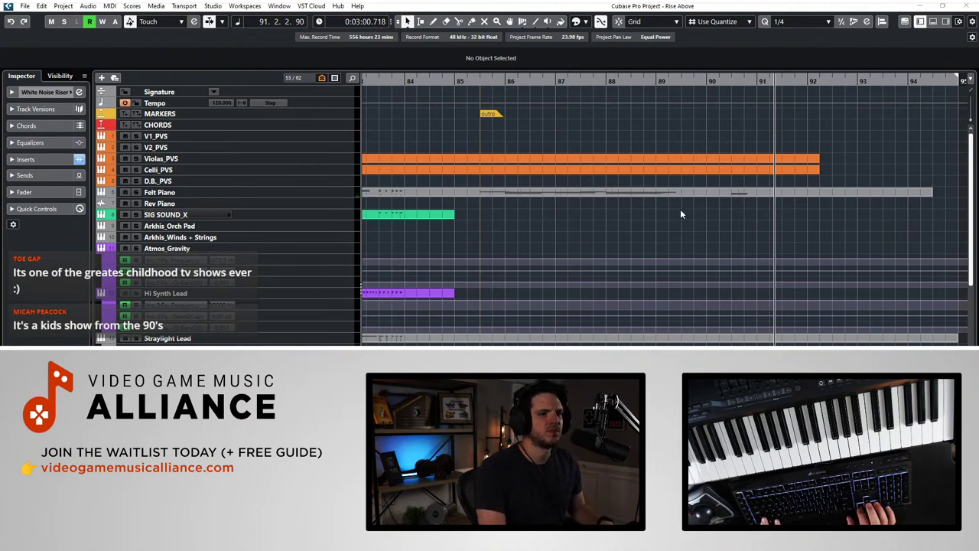
# Step: Select the Felt Piano track and move the playhead back to bar 89
pyautogui.click(273, 192)
pyautogui.click(276, 205)
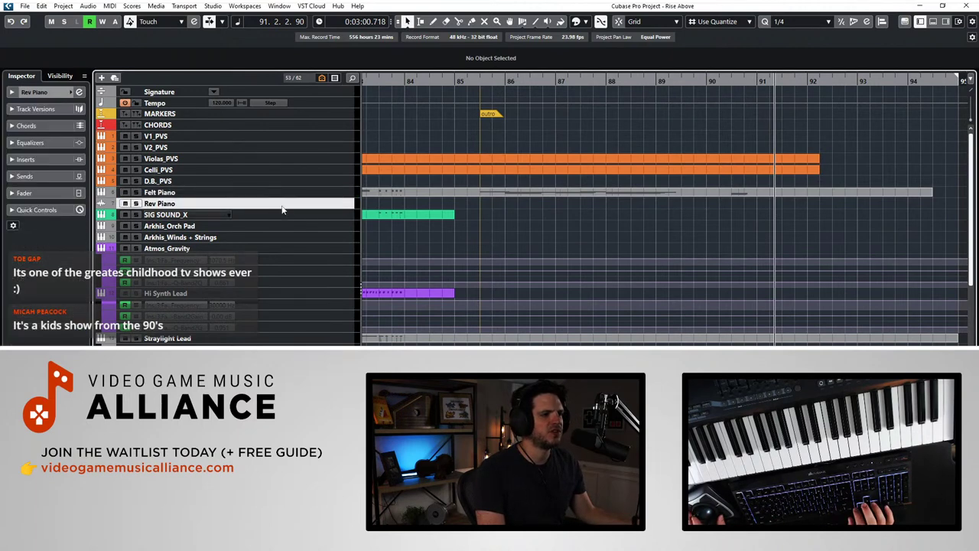
pyautogui.click(310, 193)
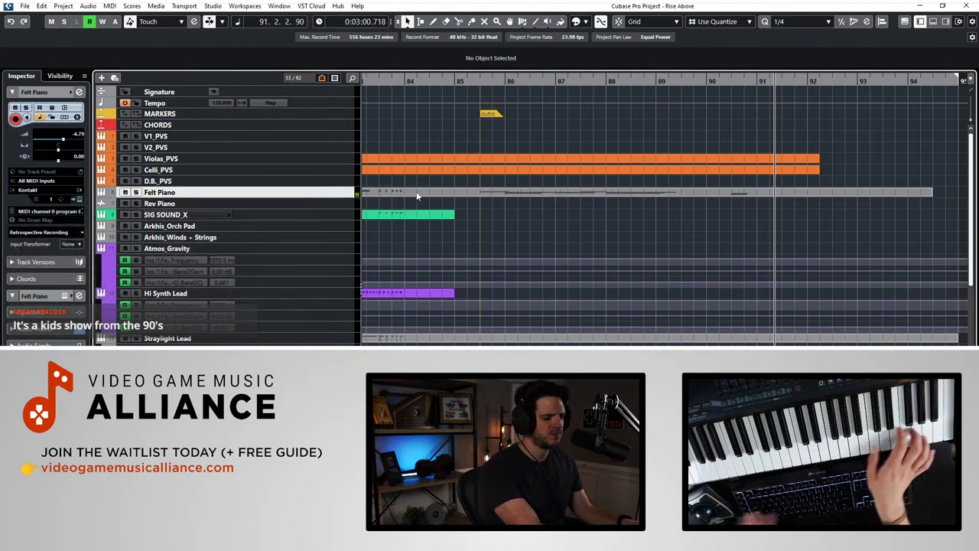
pyautogui.press('KP_Subtract')
pyautogui.press('KP_Subtract')
pyautogui.press('KP_Subtract')
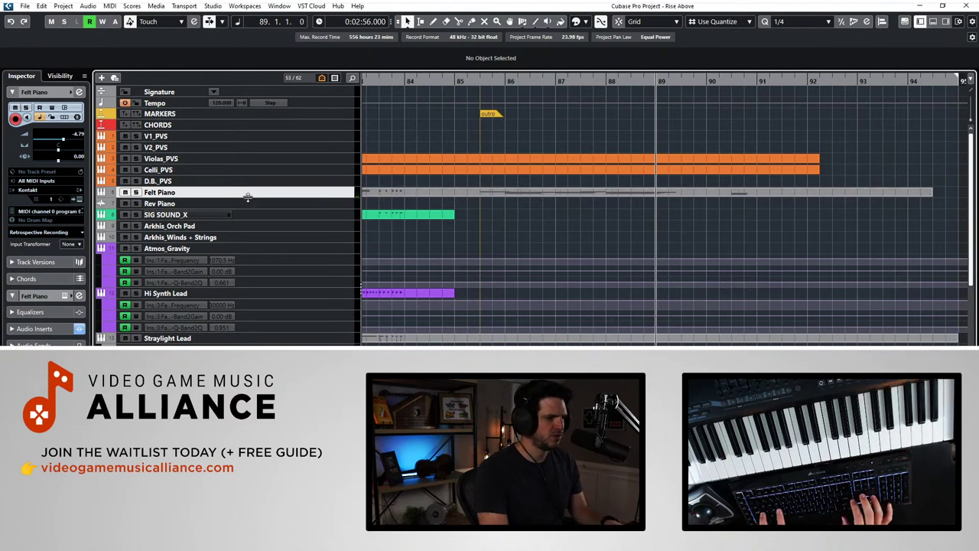
# Step: Duplicate the Felt Piano track and record one sustained note on the copy starting at bar 89
pyautogui.hotkey('ctrl', 'shift', 'd')
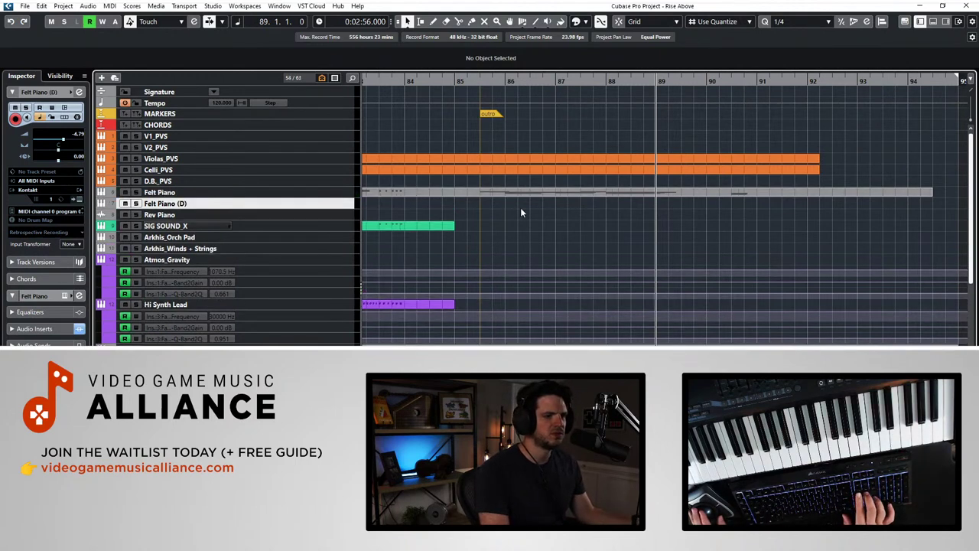
pyautogui.press('KP_Multiply')
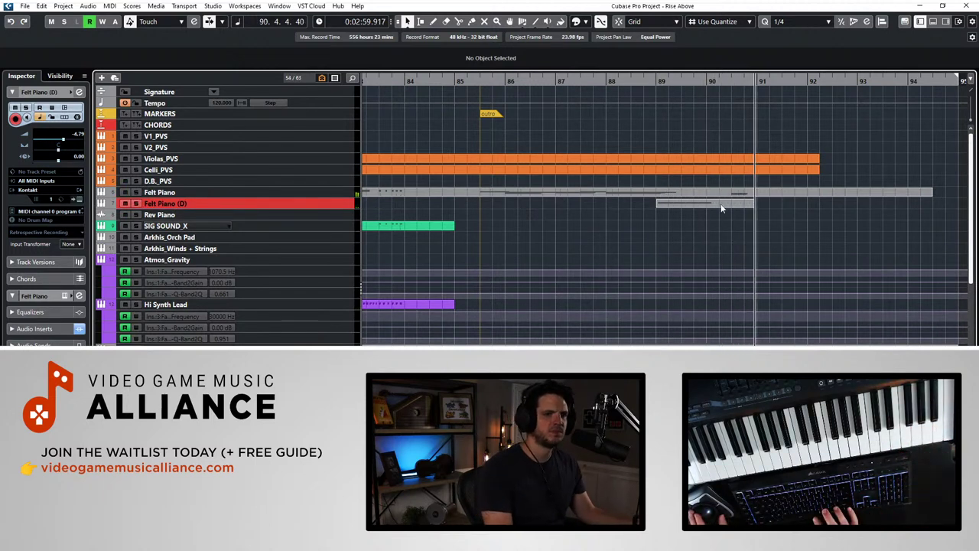
pyautogui.press('KP_0')
# Step: Render the newly recorded piano note in place as audio and color the rendered clip blue
pyautogui.click(709, 203)
pyautogui.hotkey('alt', 'r')
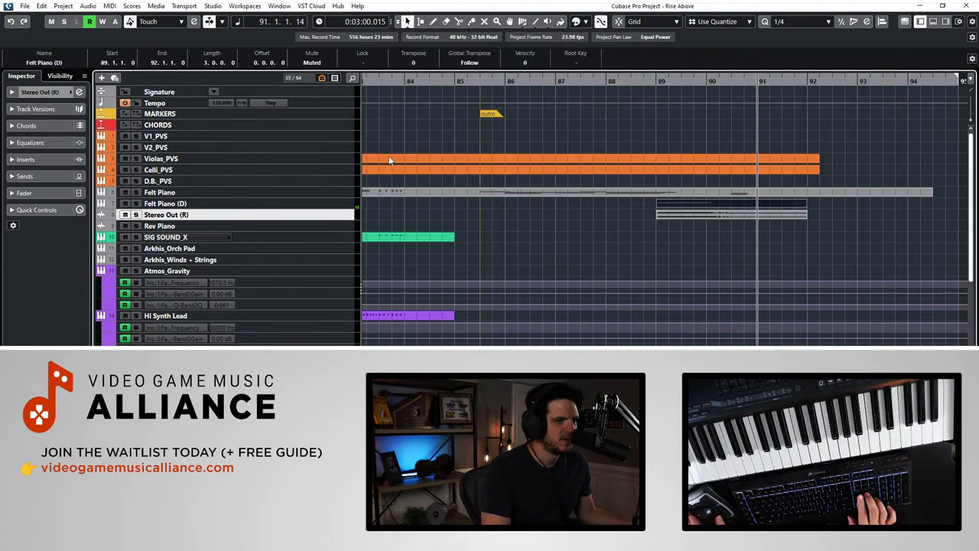
pyautogui.click(285, 192)
pyautogui.click(290, 203)
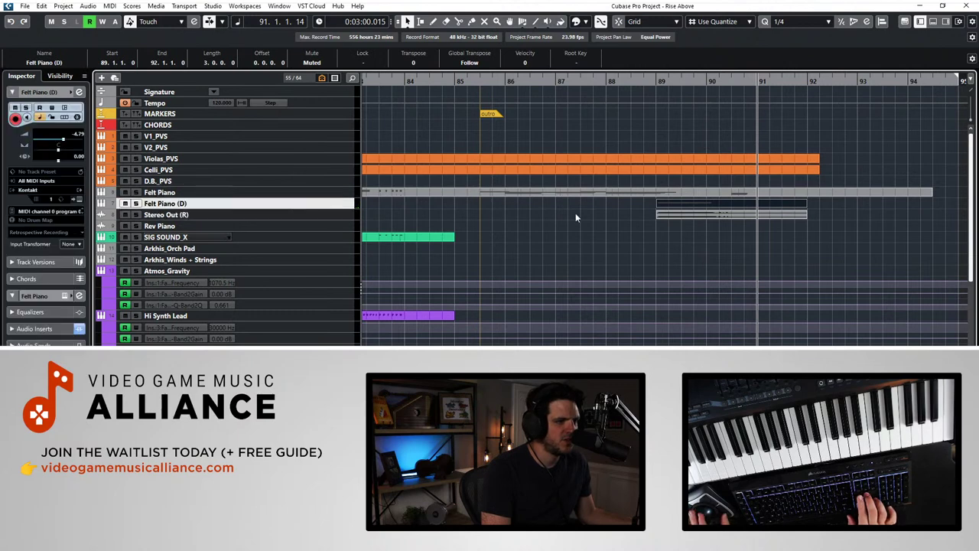
pyautogui.click(664, 215)
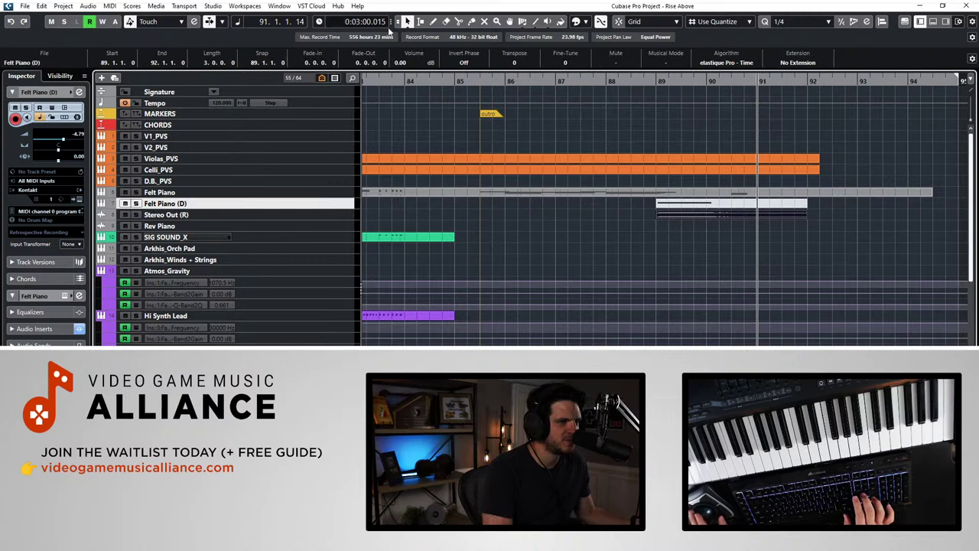
pyautogui.click(577, 22)
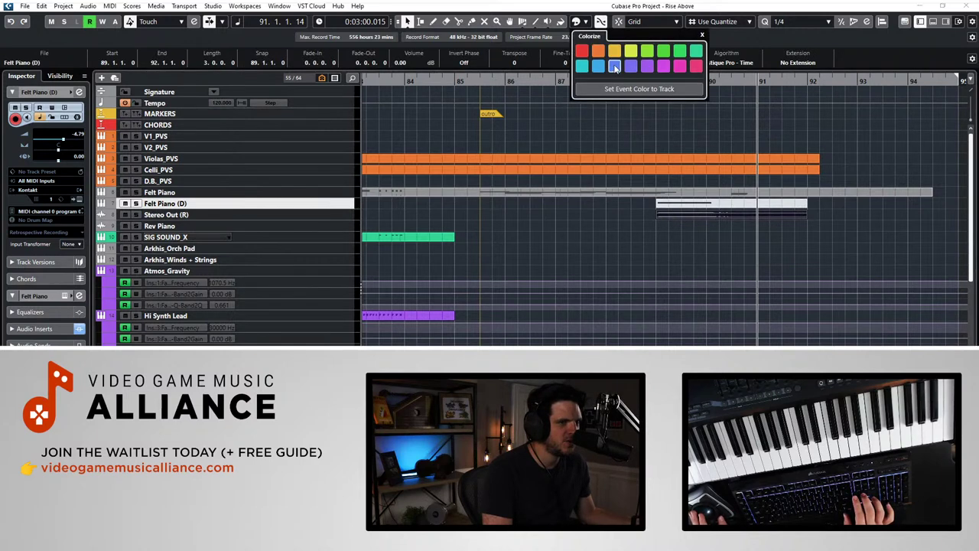
pyautogui.click(596, 241)
# Step: Reverse the rendered piano clip and play it from bar 90
pyautogui.press('KP_Subtract')
pyautogui.click(674, 222)
pyautogui.click(674, 214)
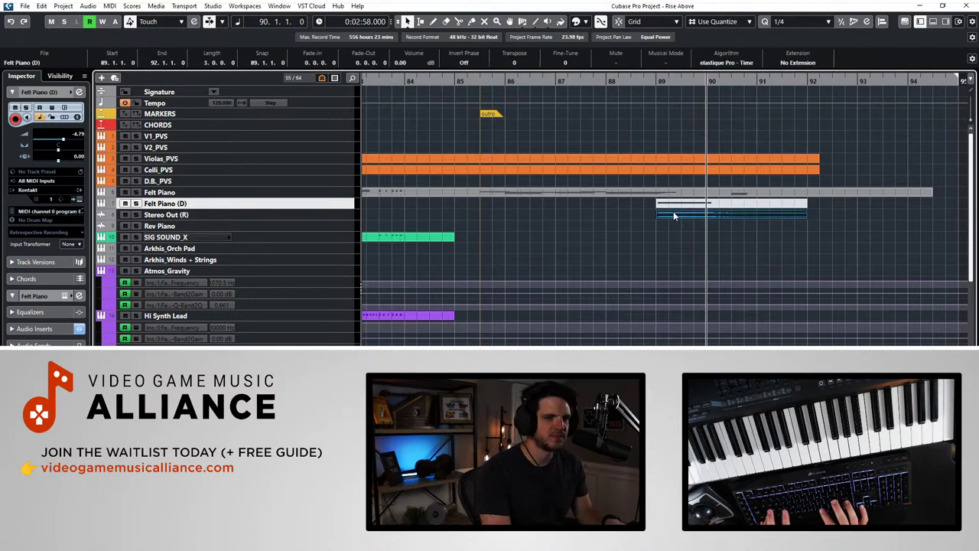
pyautogui.press('space')
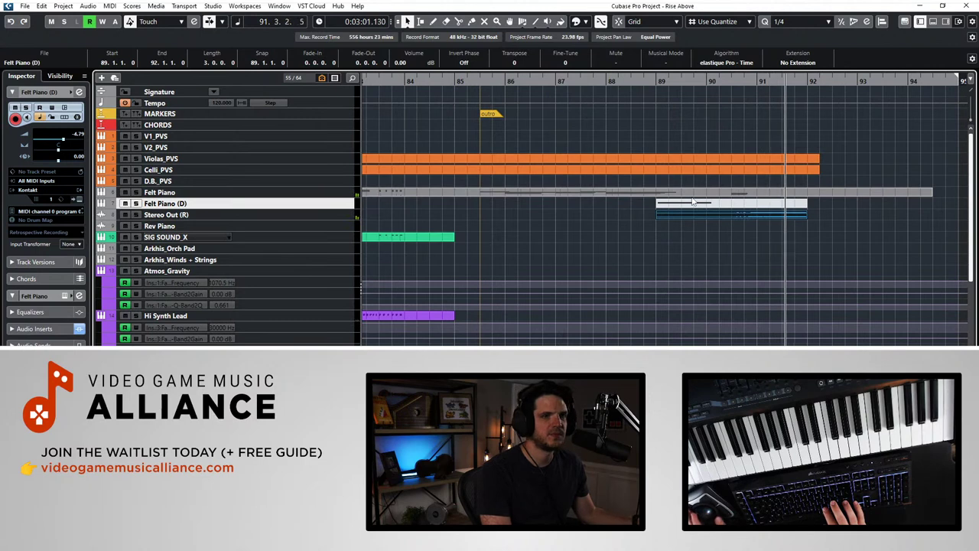
# Step: Trim the reversed piano clip to 1. 0. 3. 97, place it at 89. 2. 1. 19, and fade it in over 0. 3. 2. 109
pyautogui.moveTo(744, 219); pyautogui.dragTo(667, 213)
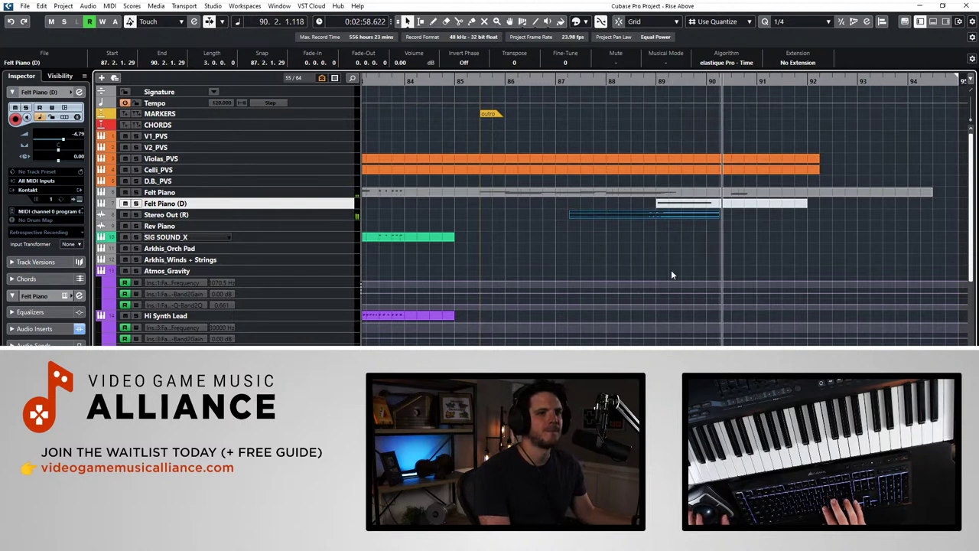
pyautogui.hotkey('shift', 'h')
pyautogui.hotkey('shift', 'h')
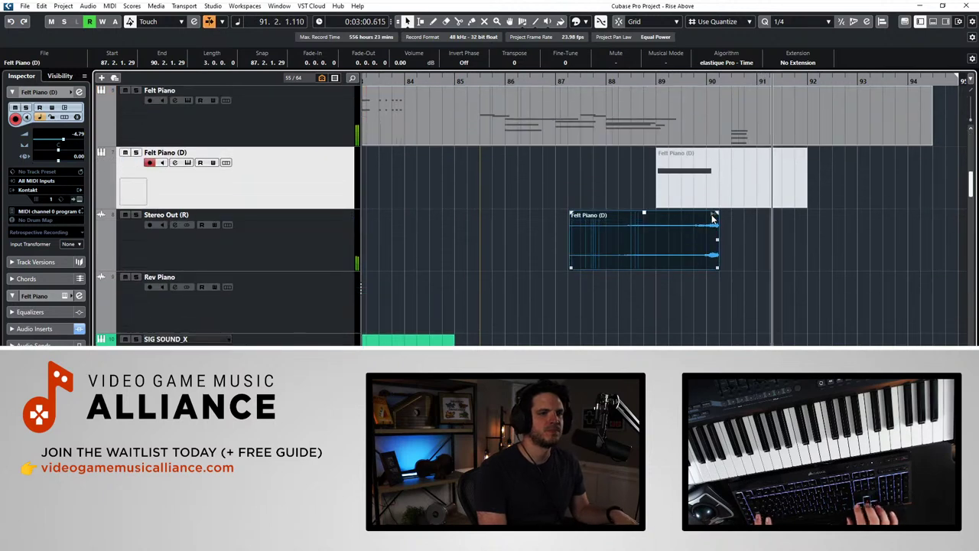
pyautogui.moveTo(570, 268); pyautogui.dragTo(711, 256)
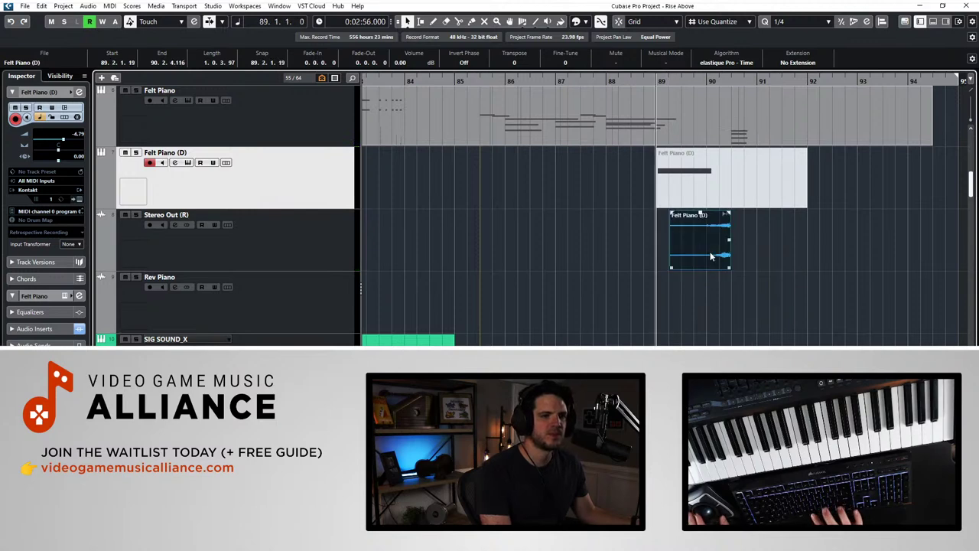
pyautogui.moveTo(672, 212); pyautogui.dragTo(719, 217)
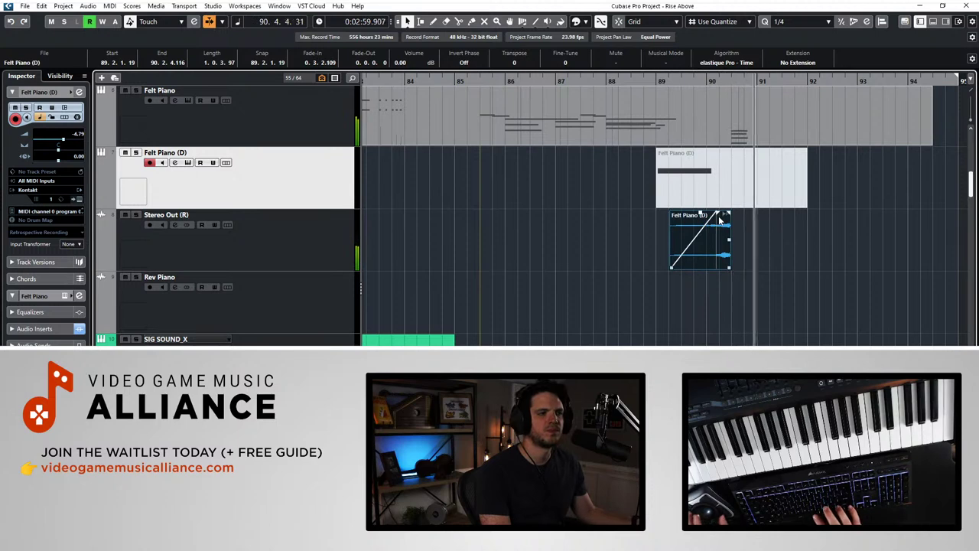
# Step: Split the Felt Piano part before its final chord and move that chord and the reversed clip nearly two beats later
pyautogui.scroll(2, 722, 213)
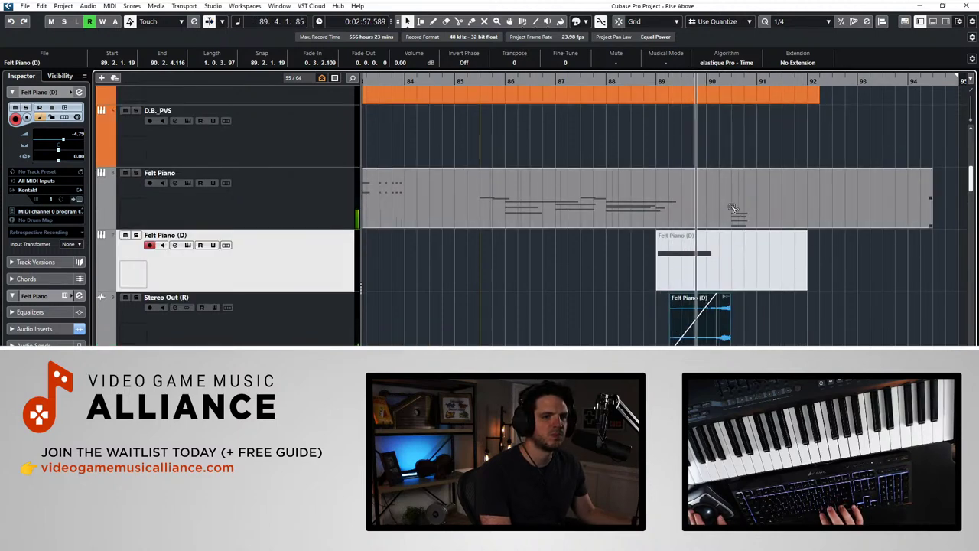
pyautogui.click(749, 204)
pyautogui.moveTo(749, 203); pyautogui.dragTo(769, 202)
pyautogui.moveTo(710, 310); pyautogui.dragTo(732, 307)
pyautogui.click(779, 189)
# Step: Glue the split Felt Piano parts into one continuous part and open it in the Key Editor
pyautogui.doubleClick(671, 238)
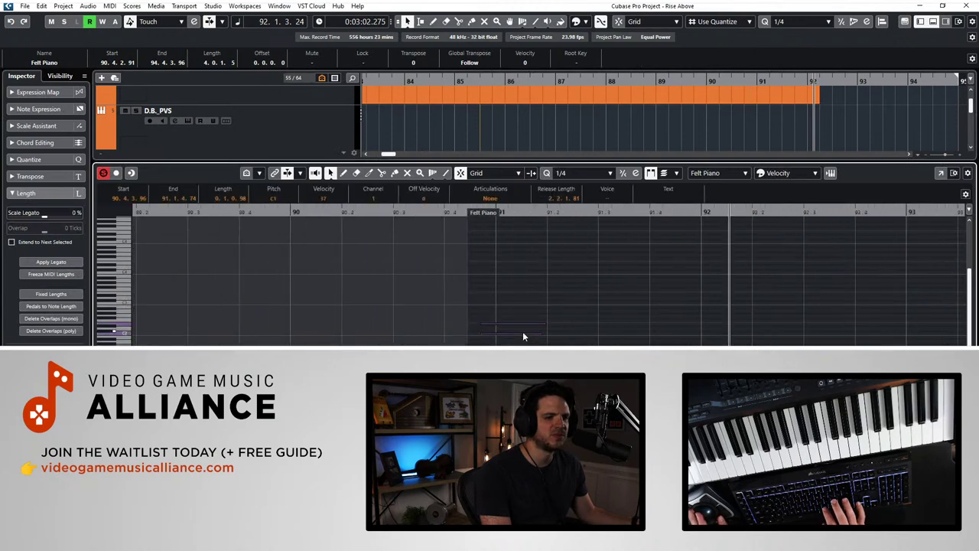
pyautogui.hotkey('ctrl', 'alt', 'b')
pyautogui.rightClick(674, 169)
pyautogui.click(729, 173)
pyautogui.click(707, 173)
pyautogui.press('1')
pyautogui.doubleClick(653, 192)
# Step: Play the ending from around bar 90, close the Key Editor, and replay the reversed clip leading into the final chord
pyautogui.press('KP_Subtract')
pyautogui.press('KP_Subtract')
pyautogui.press('KP_Subtract')
pyautogui.press('KP_Subtract')
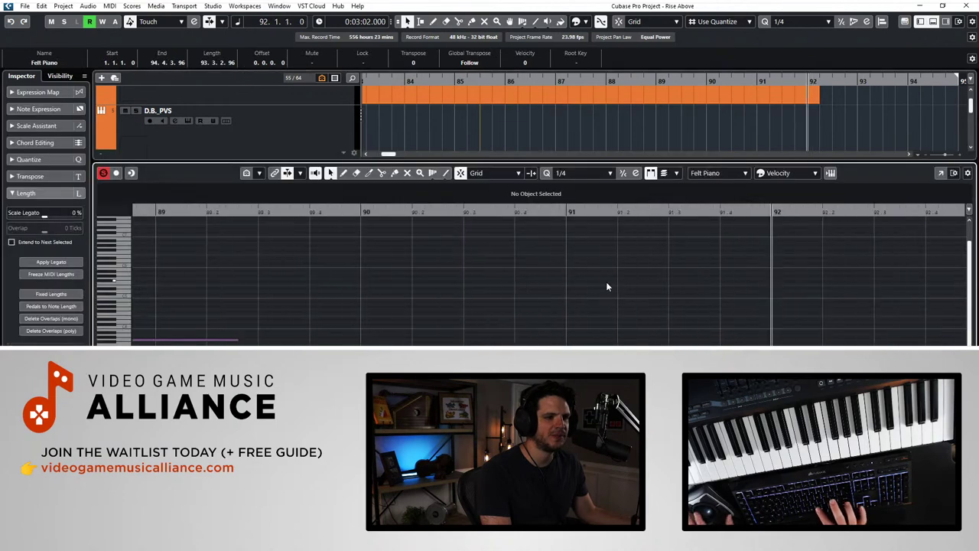
pyautogui.press('KP_Subtract')
pyautogui.press('KP_Subtract')
pyautogui.press('KP_Add')
pyautogui.press('space')
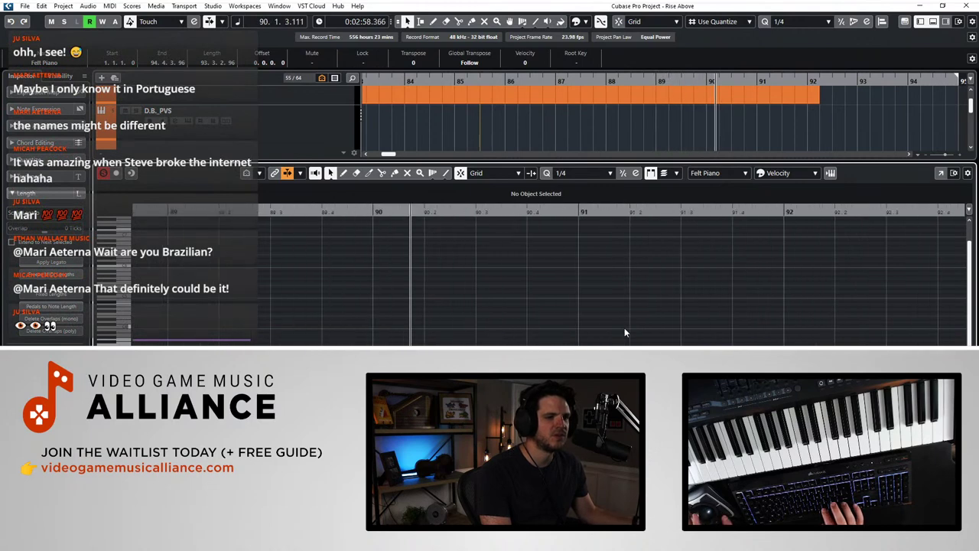
pyautogui.press('Return')
pyautogui.press('KP_Subtract')
pyautogui.press('KP_Subtract')
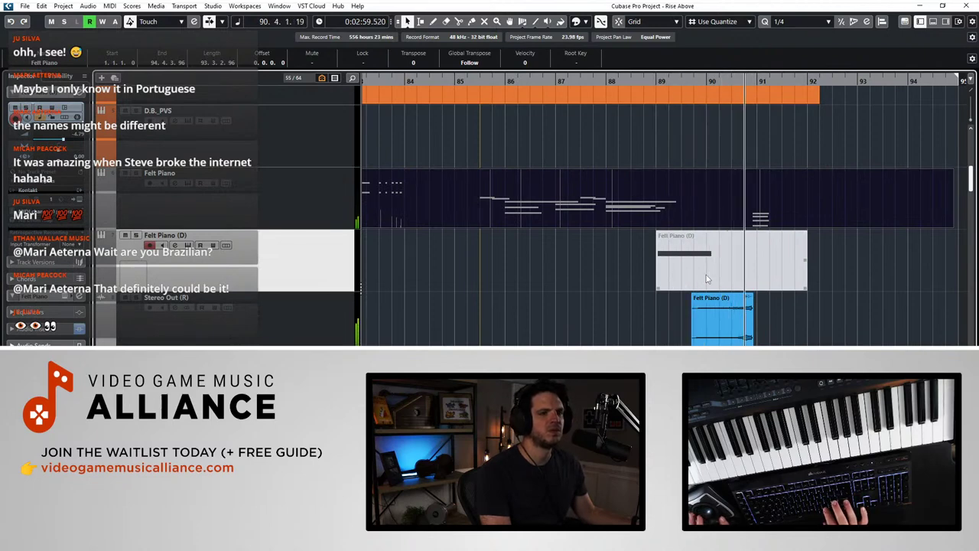
# Step: Examine the Felt Piano sustain pedal (CC 64) events before the final chord and replay the passage around bar 91
pyautogui.click(736, 317)
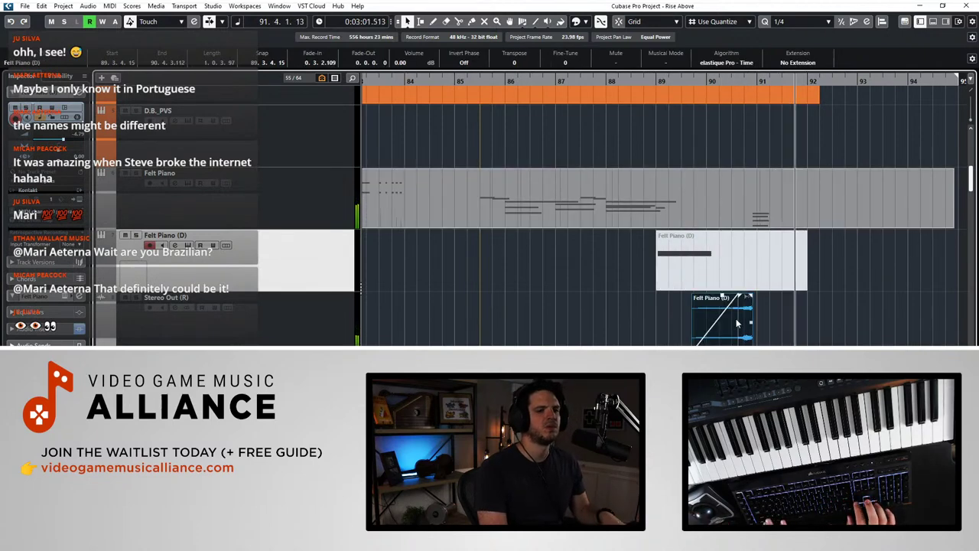
pyautogui.press('h')
pyautogui.press('h')
pyautogui.doubleClick(566, 201)
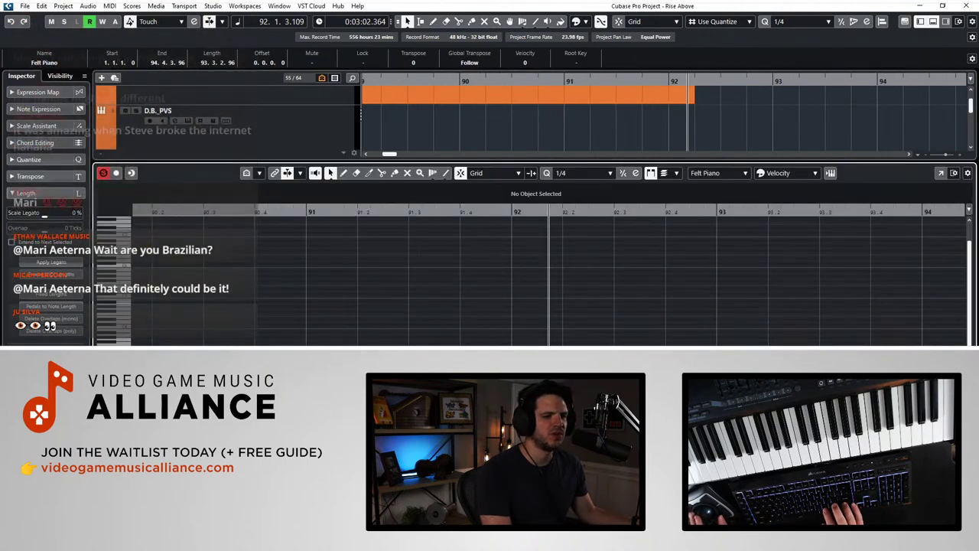
pyautogui.hscroll(-2, 548, 279)
pyautogui.hscroll(5, 549, 279)
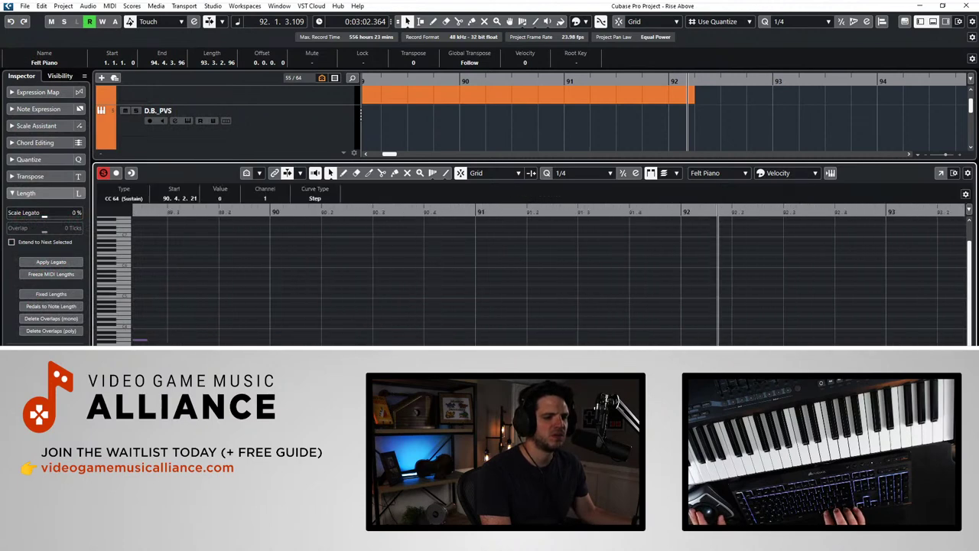
pyautogui.hscroll(3, 549, 279)
pyautogui.press('Return')
pyautogui.press('KP_Subtract')
pyautogui.press('KP_Subtract')
pyautogui.hscroll(1, 613, 327)
pyautogui.press('space')
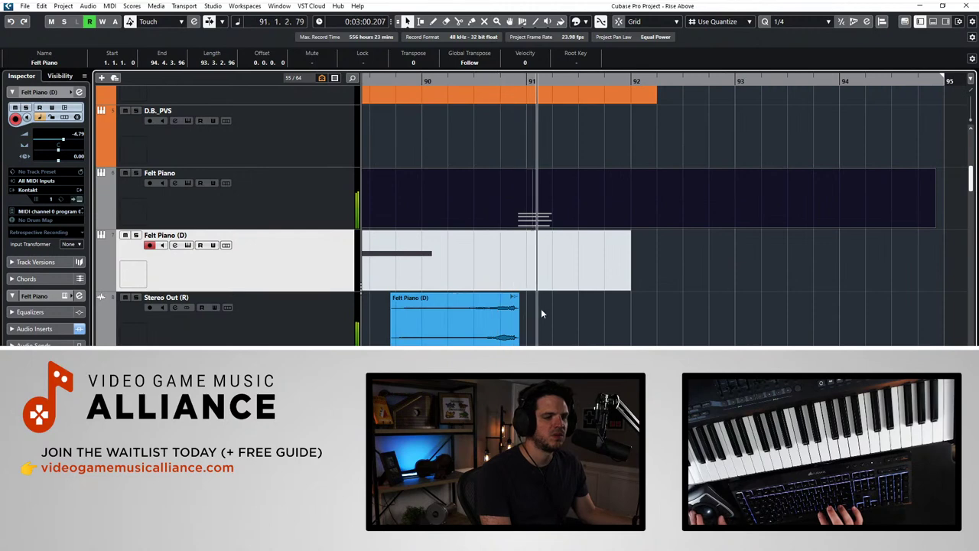
# Step: Nudge the reversed piano clip slightly later so it starts at 89. 3. 4. 80
pyautogui.click(540, 336)
pyautogui.press('h')
pyautogui.press('h')
pyautogui.press('h')
pyautogui.hotkey('shift', 'h')
pyautogui.hotkey('shift', 'h')
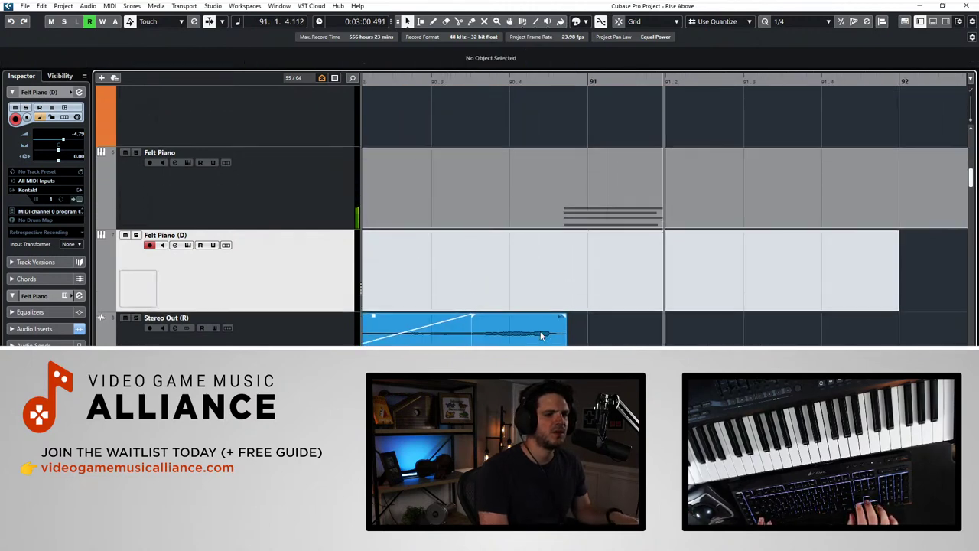
pyautogui.moveTo(551, 335); pyautogui.dragTo(562, 338)
# Step: Play from bar 90 through the final piano chord to about bar 93
pyautogui.press('KP_Subtract')
pyautogui.press('KP_Subtract')
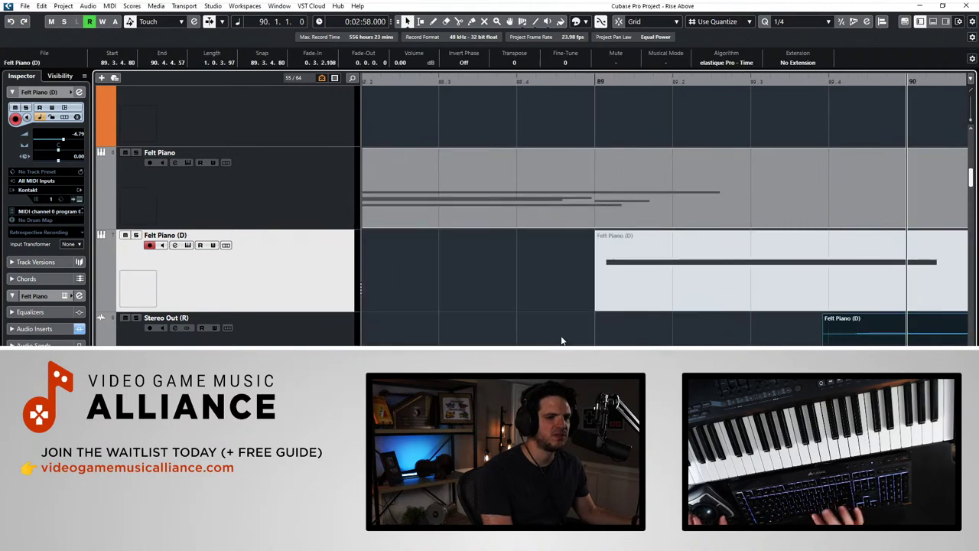
pyautogui.press('space')
pyautogui.hscroll(1, 659, 344)
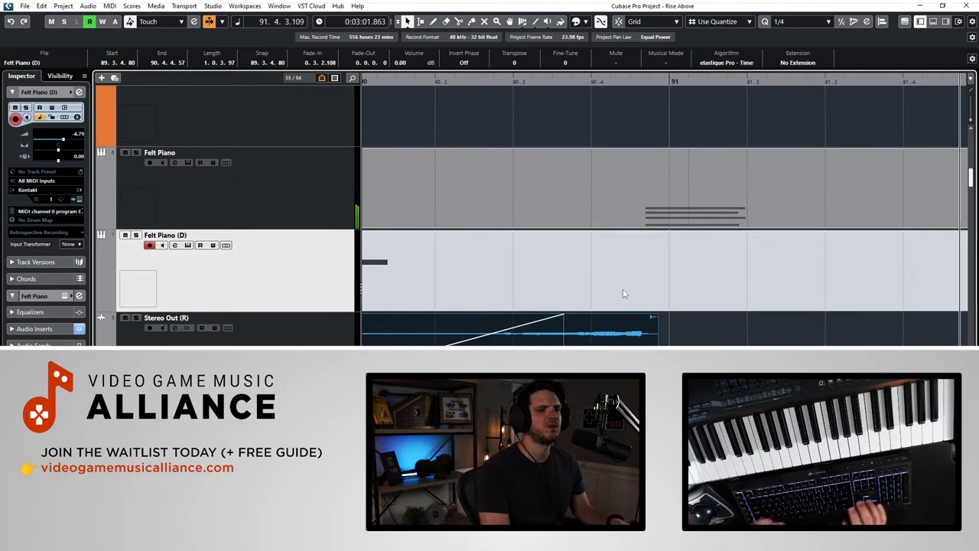
pyautogui.press('g')
pyautogui.press('g')
pyautogui.press('g')
pyautogui.press('g')
pyautogui.press('g')
pyautogui.press('g')
pyautogui.press('g')
pyautogui.press('g')
pyautogui.press('g')
pyautogui.press('g')
pyautogui.hotkey('shift', 'g')
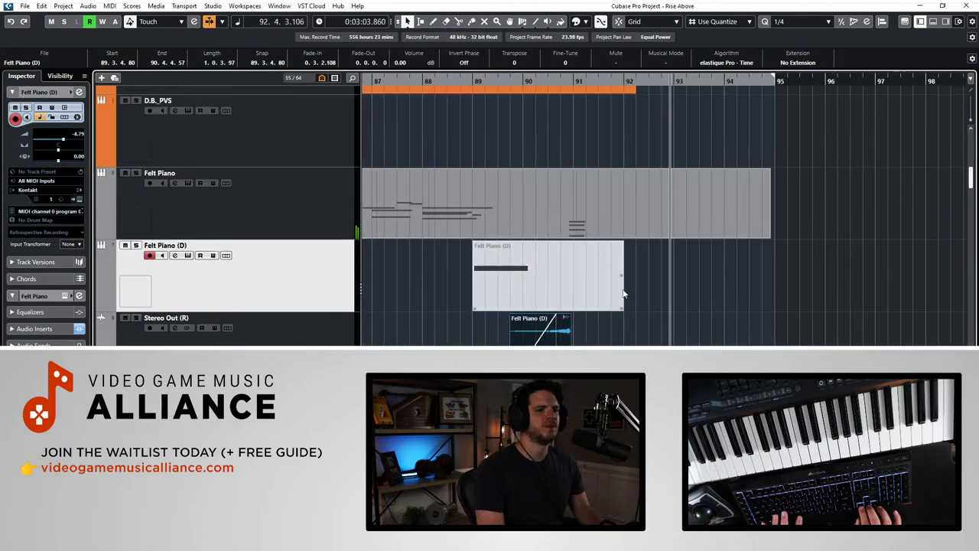
pyautogui.hotkey('shift', 'h')
pyautogui.hotkey('shift', 'g')
pyautogui.hotkey('shift', 'g')
pyautogui.hotkey('shift', 'g')
pyautogui.press('space')
# Step: Replay the reversed clip and final chord from around bar 90
pyautogui.press('KP_Subtract')
pyautogui.press('KP_Subtract')
pyautogui.press('KP_Subtract')
pyautogui.press('KP_Subtract')
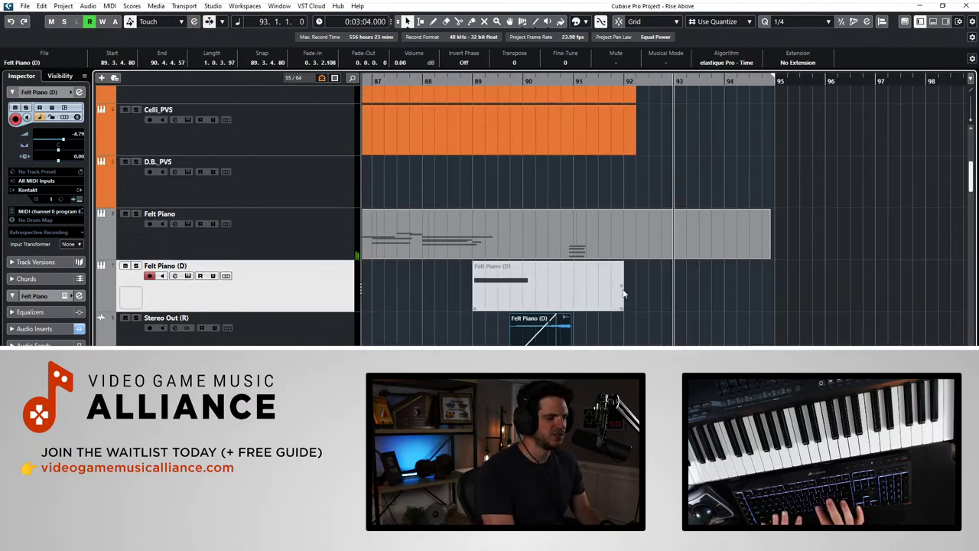
pyautogui.press('space')
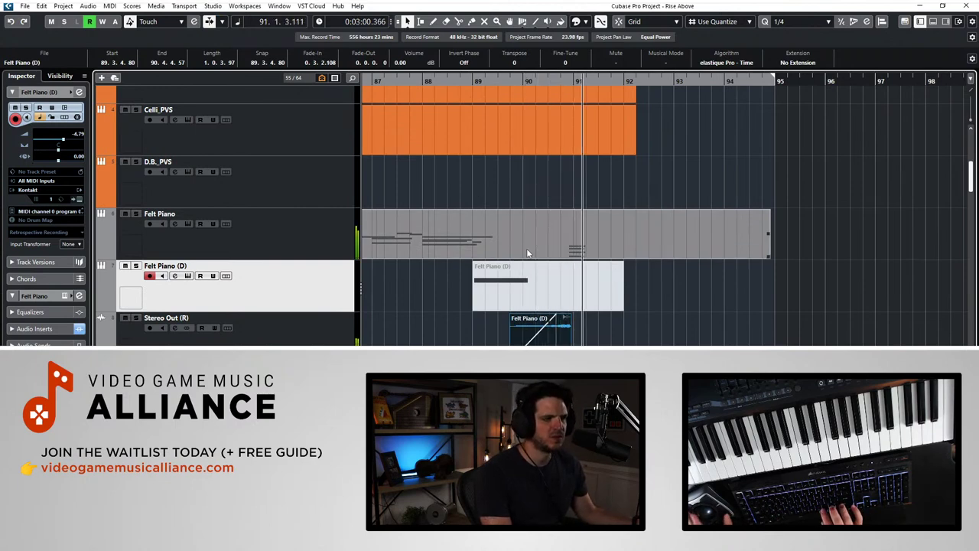
pyautogui.hscroll(-1, 527, 253)
pyautogui.press('space')
# Step: Play the whole outro from about bar 83, and replay it from bar 85
pyautogui.press('KP_Subtract')
pyautogui.press('KP_Subtract')
pyautogui.press('KP_Subtract')
pyautogui.press('KP_Subtract')
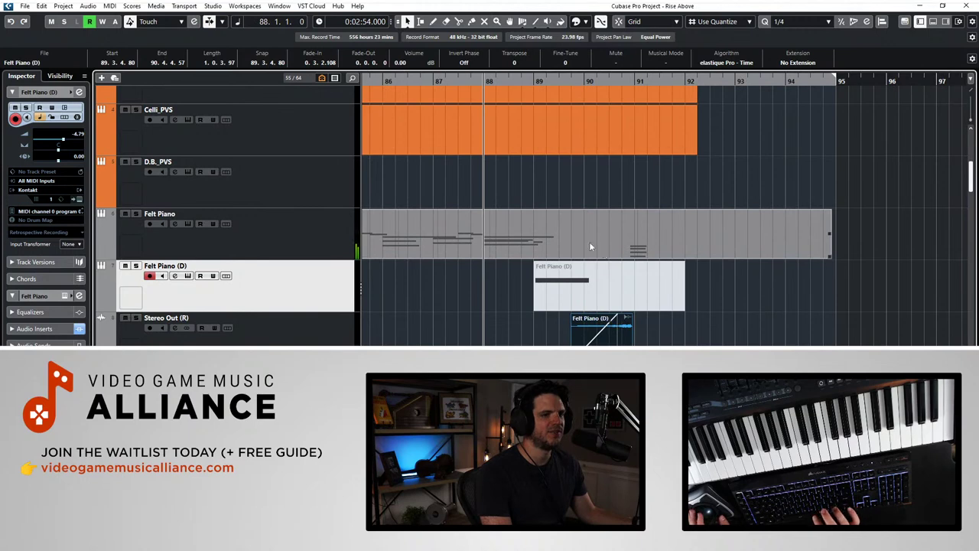
pyautogui.hscroll(-5, 536, 241)
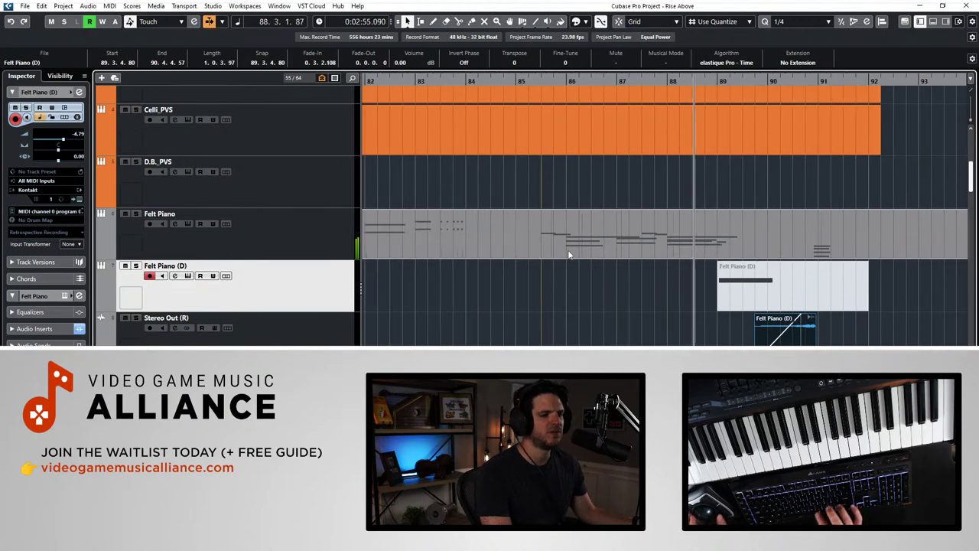
pyautogui.press('space')
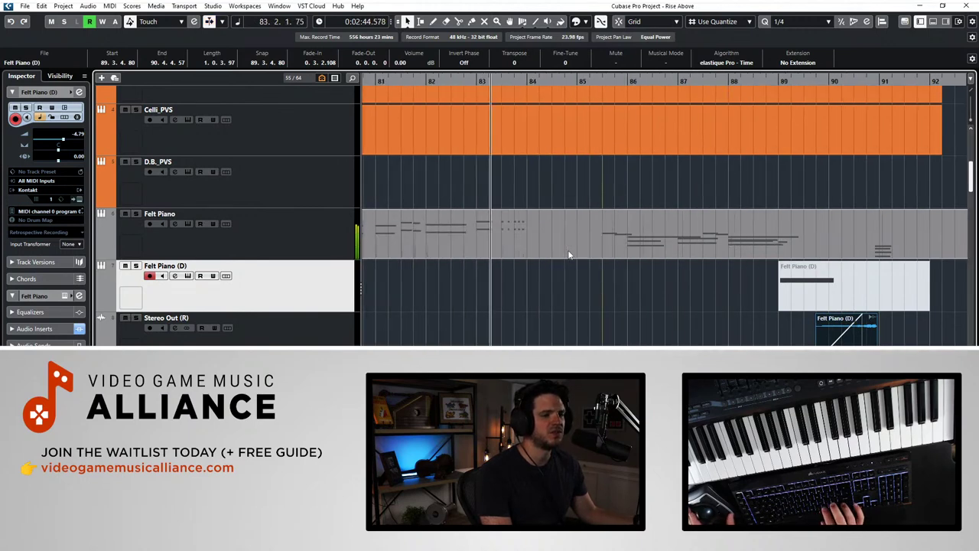
pyautogui.hscroll(4, 569, 255)
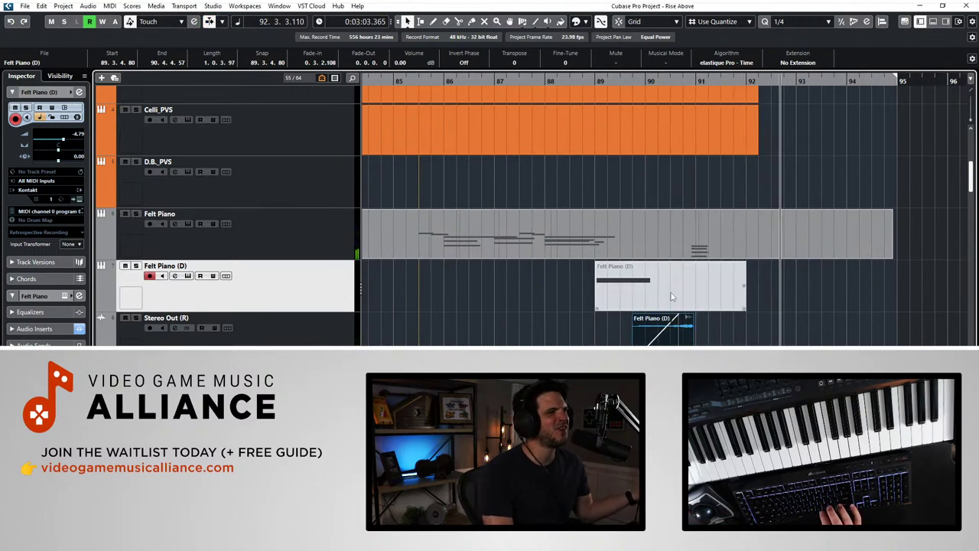
pyautogui.press('space')
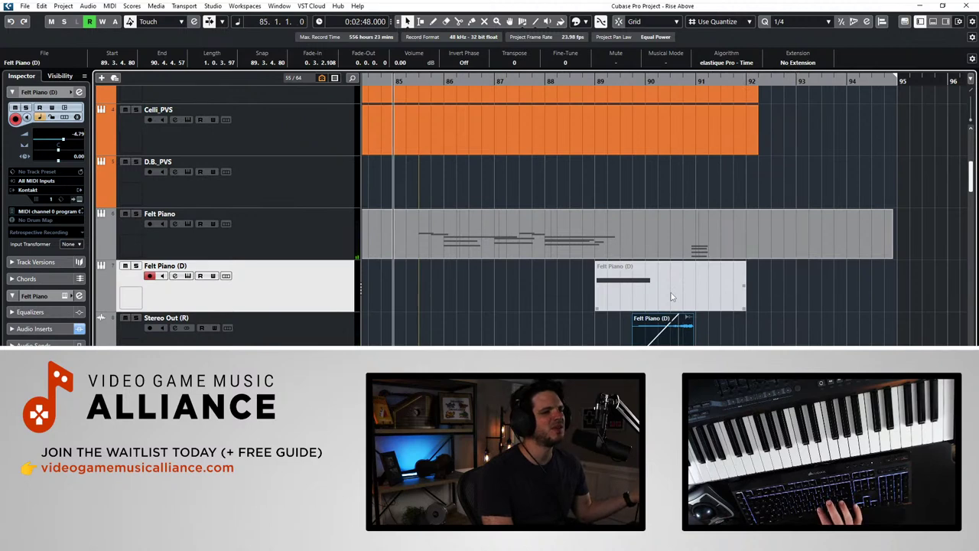
pyautogui.press('space')
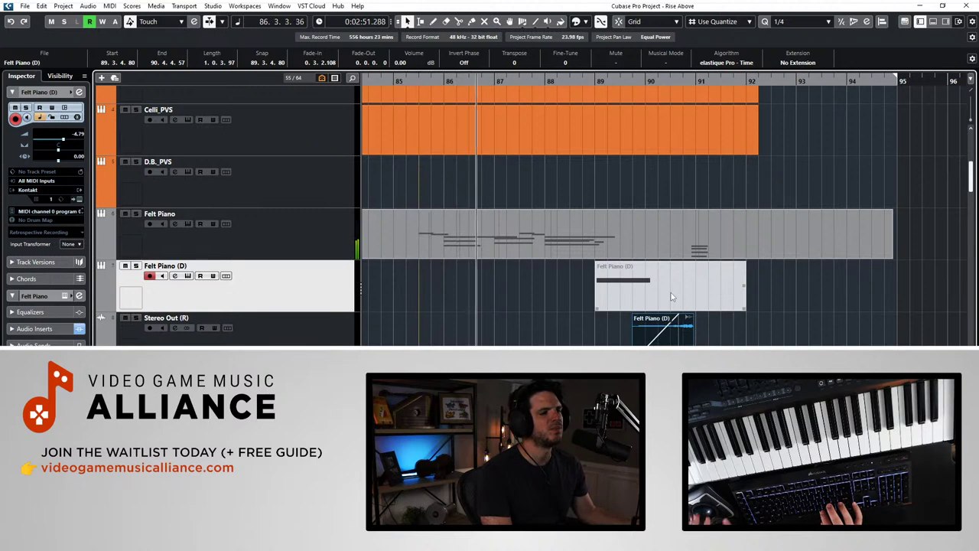
# Step: Split the Felt Piano part at the start of the outro phrase and at the reversed clip's start, and delete the section between
pyautogui.keyDown('alt'); pyautogui.click(416, 230); pyautogui.keyUp('alt')
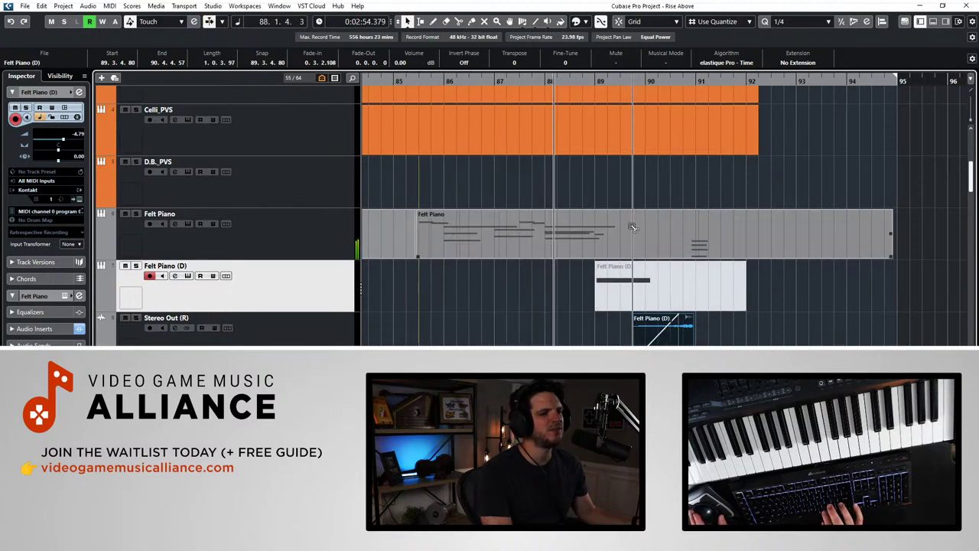
pyautogui.keyDown('alt'); pyautogui.click(634, 223); pyautogui.keyUp('alt')
pyautogui.click(588, 230)
pyautogui.press('Delete')
# Step: Move the final chord part, recorded note and reversed clip earlier so the chord part starts at 85. 2. 2. 113, and play the transition
pyautogui.moveTo(615, 185); pyautogui.dragTo(701, 325)
pyautogui.moveTo(723, 256); pyautogui.dragTo(504, 251)
pyautogui.press('KP_Subtract')
pyautogui.press('KP_Subtract')
pyautogui.press('space')
pyautogui.press('KP_Subtract')
pyautogui.press('KP_Subtract')
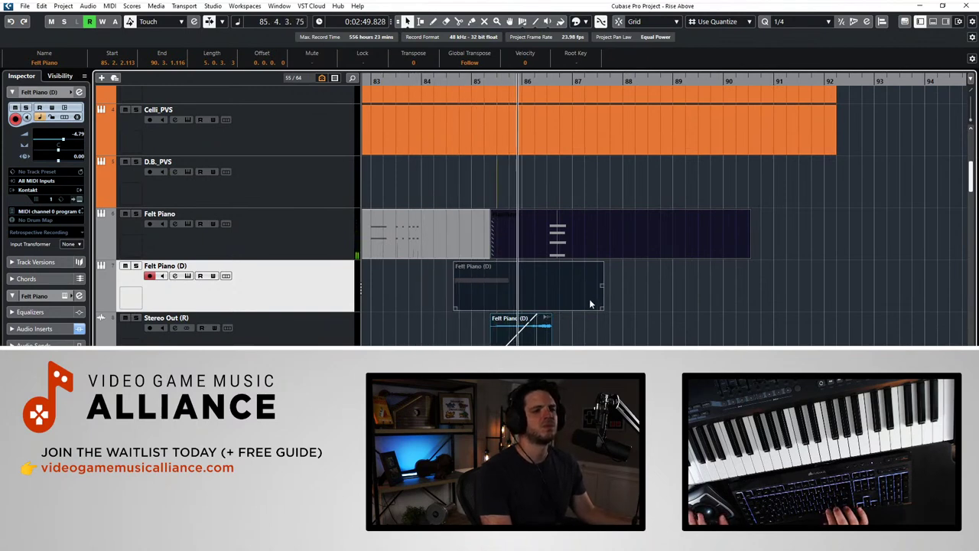
# Step: Play the outro on past the final chord to about bar 91
pyautogui.scroll(-6, 579, 295)
pyautogui.scroll(10, 572, 197)
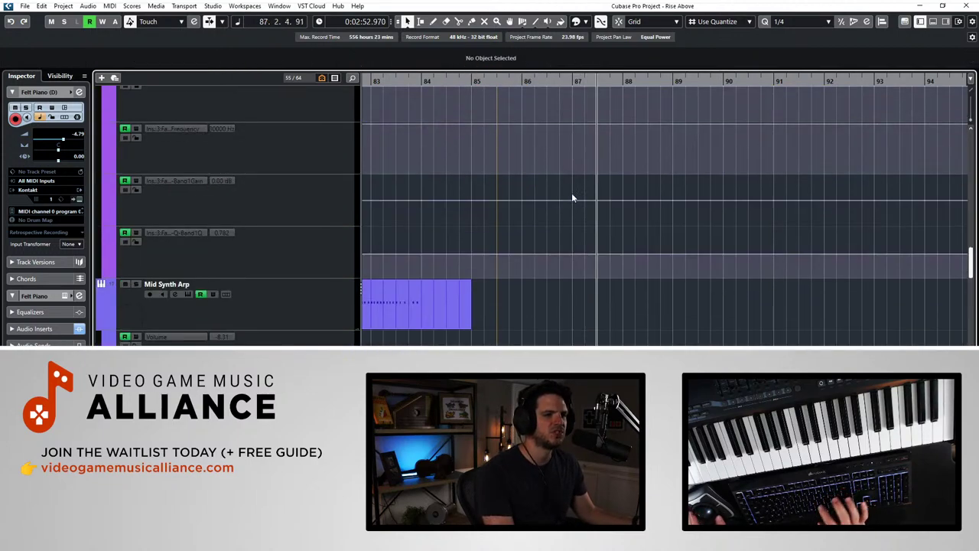
pyautogui.press('KP_Subtract')
pyautogui.press('KP_Subtract')
pyautogui.press('space')
pyautogui.scroll(-3, 572, 197)
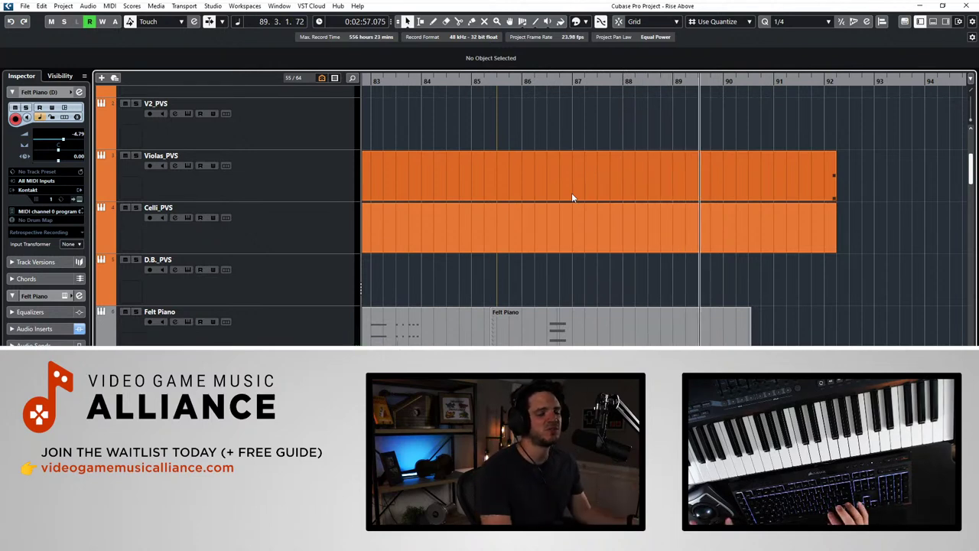
pyautogui.press('f')
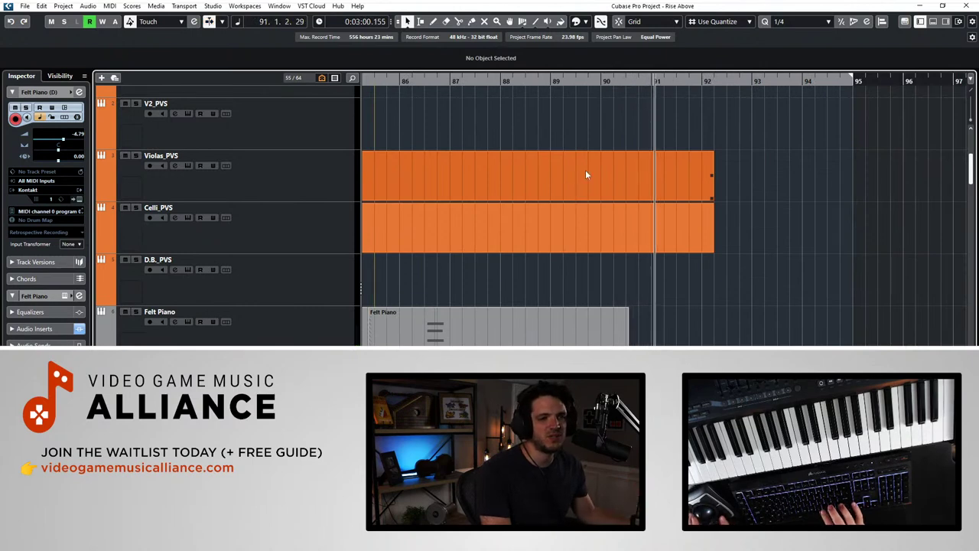
pyautogui.press('space')
# Step: Set the right locator at bar 94 and start playback from the beginning of the project
pyautogui.moveTo(851, 80); pyautogui.dragTo(701, 92)
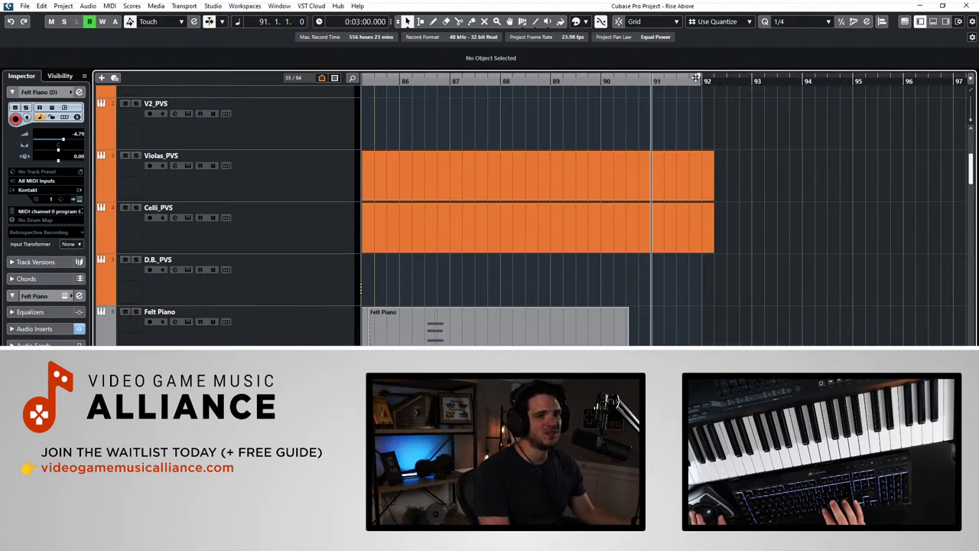
pyautogui.moveTo(701, 80); pyautogui.dragTo(800, 79)
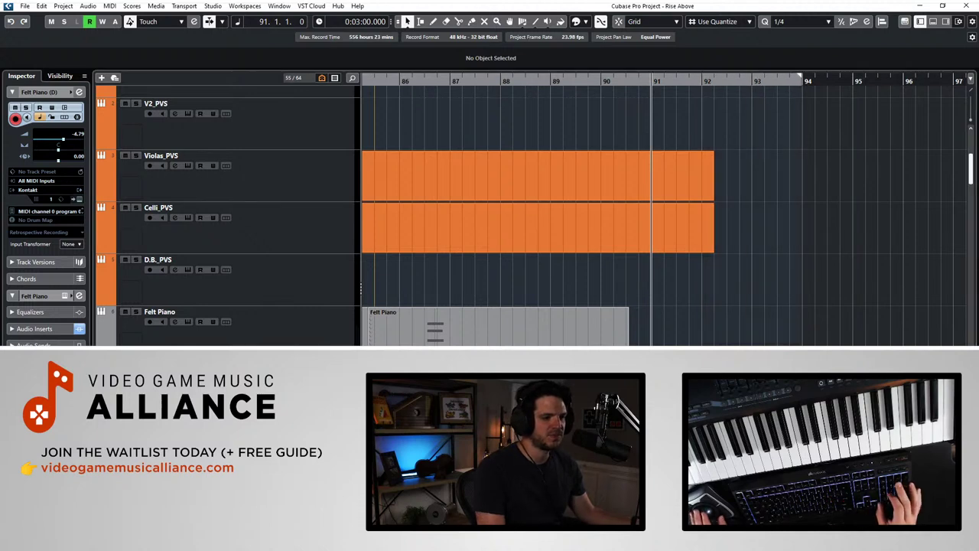
pyautogui.press('Home')
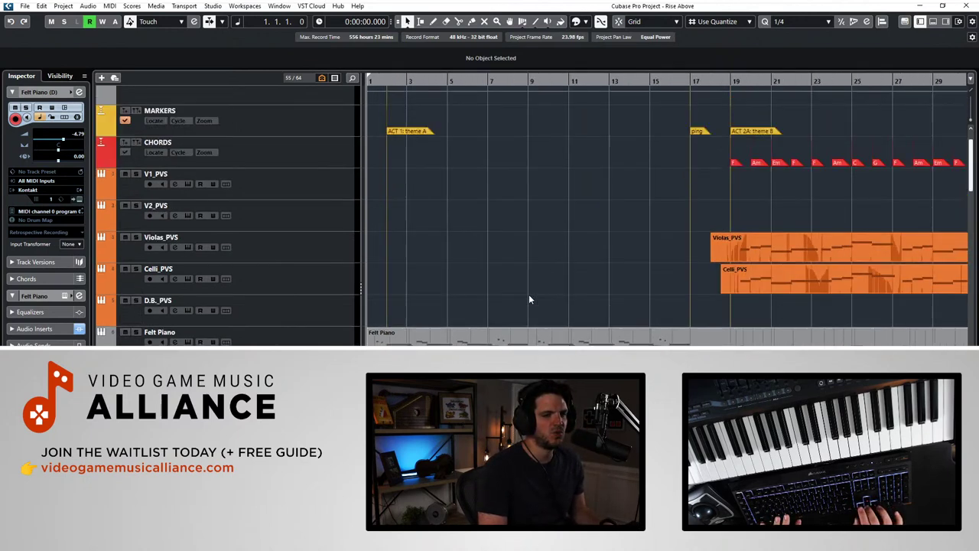
pyautogui.press('space')
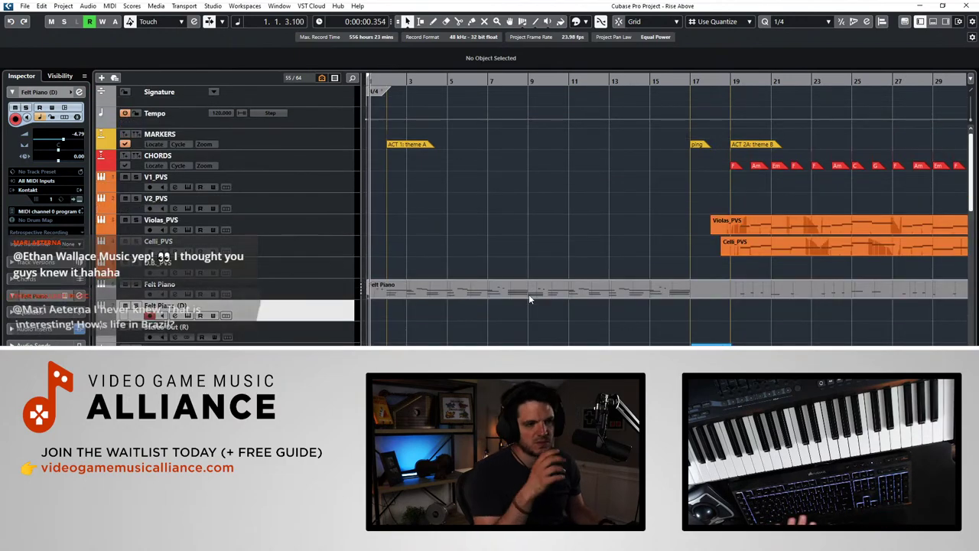
# Step: Place the left locator at 1. 2. 4. 18, before the ACT 1 marker
pyautogui.press('h')
pyautogui.press('h')
pyautogui.press('h')
pyautogui.press('h')
pyautogui.press('h')
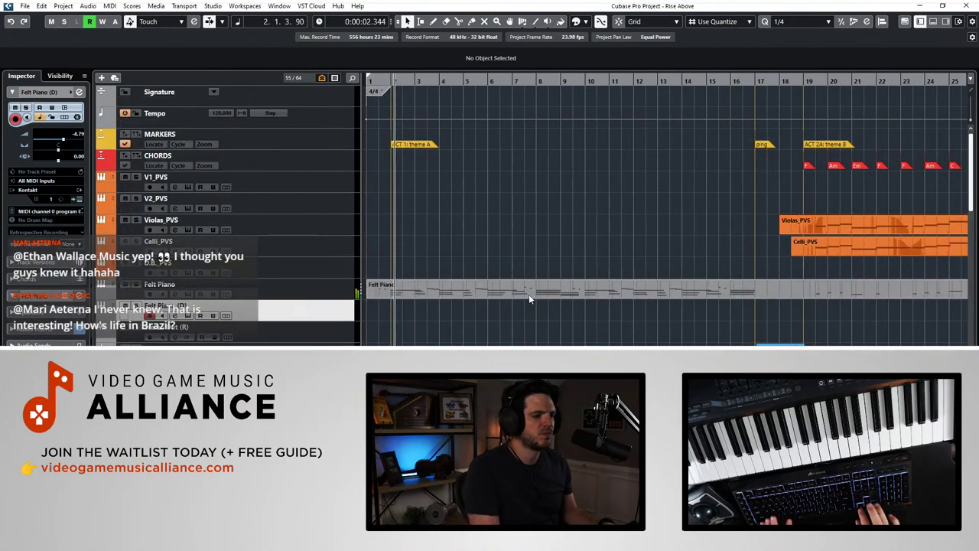
pyautogui.press('h')
pyautogui.click(378, 80)
pyautogui.click(381, 81)
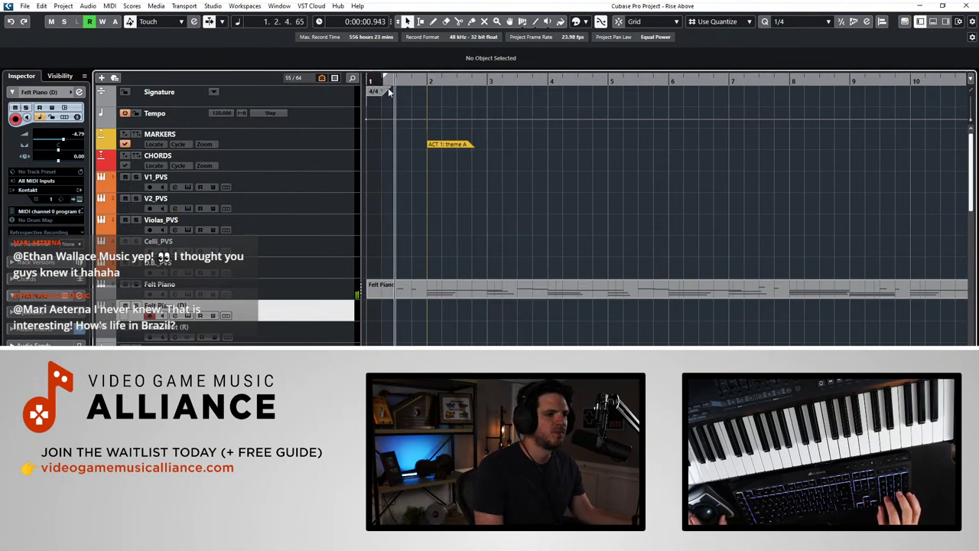
pyautogui.click(390, 81)
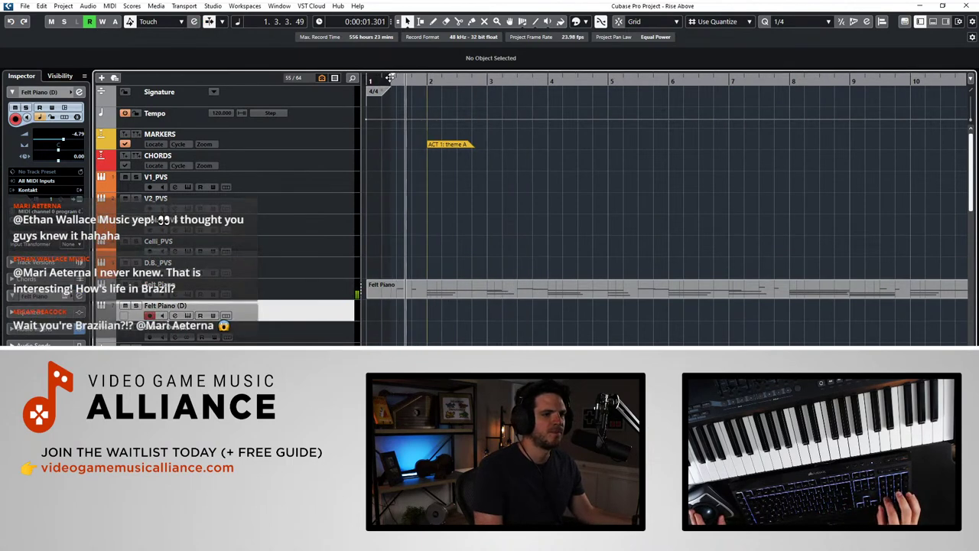
pyautogui.click(392, 80)
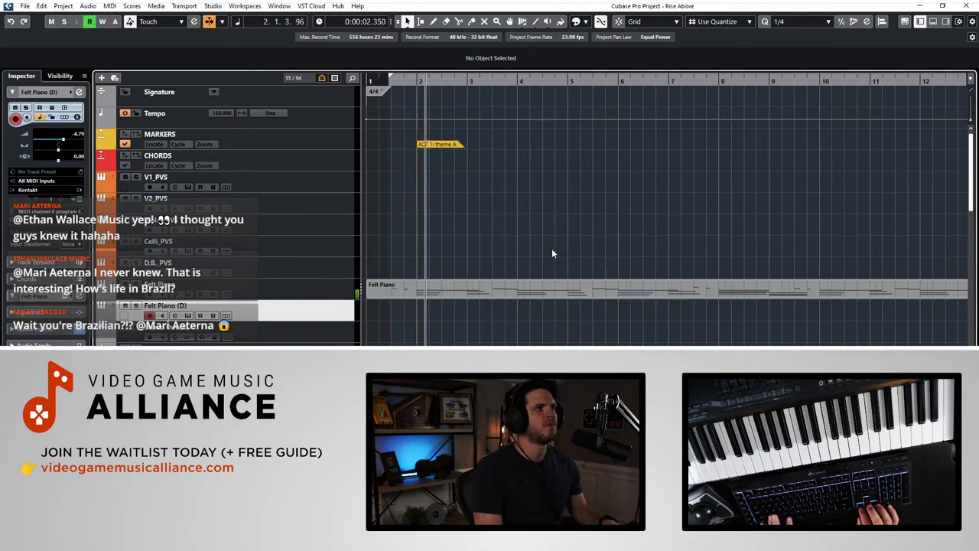
# Step: Rename the Stereo Out (R) track as "Rev Piano 2" and place it below the Rev Piano track
pyautogui.press('g')
pyautogui.press('g')
pyautogui.press('g')
pyautogui.hotkey('shift', 'g')
pyautogui.hotkey('shift', 'h')
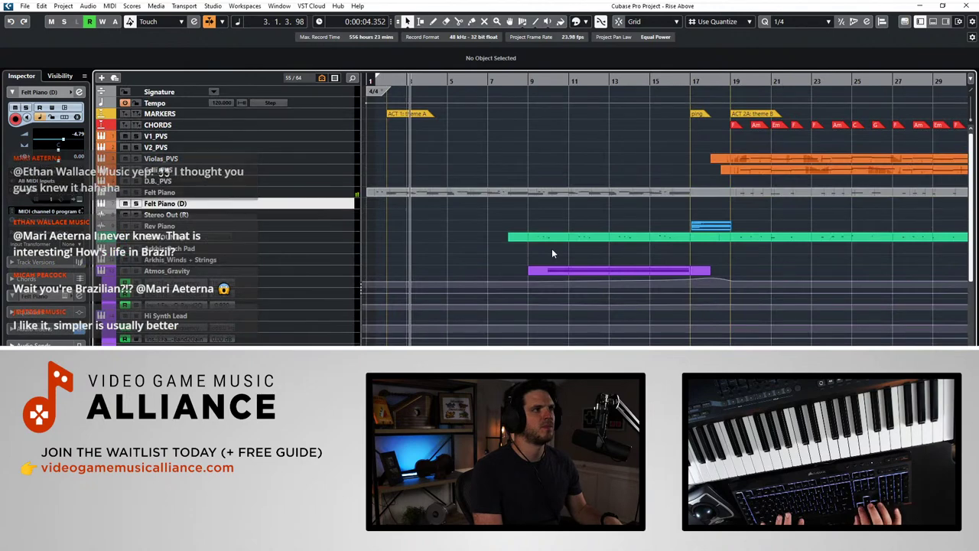
pyautogui.press('g')
pyautogui.press('g')
pyautogui.press('h')
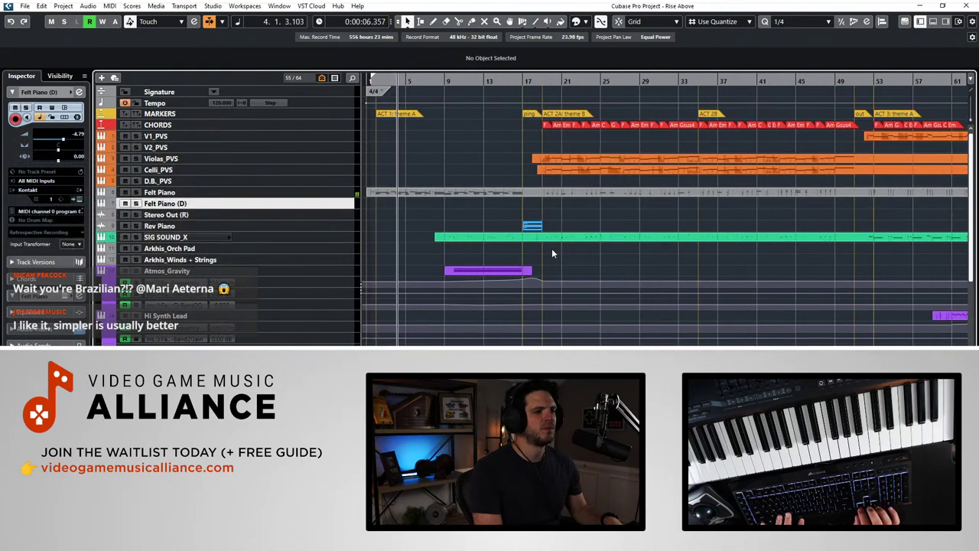
pyautogui.press('h')
pyautogui.press('h')
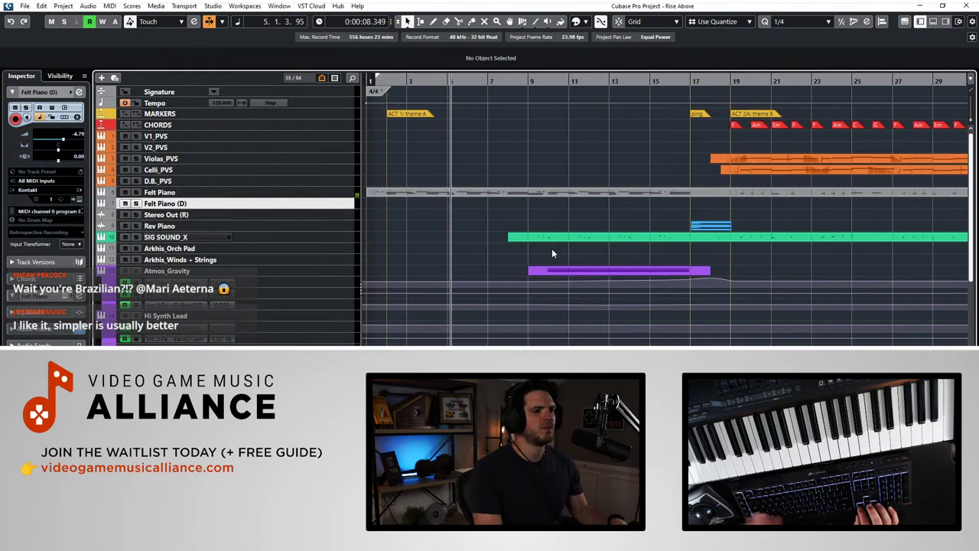
pyautogui.doubleClick(175, 215)
pyautogui.write('Rev')
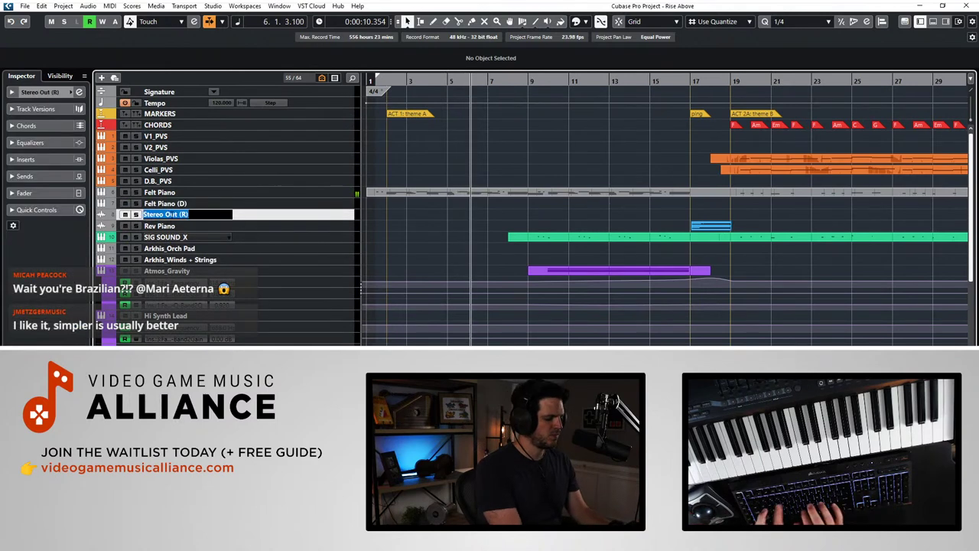
pyautogui.write(' Piano 2')
pyautogui.press('Return')
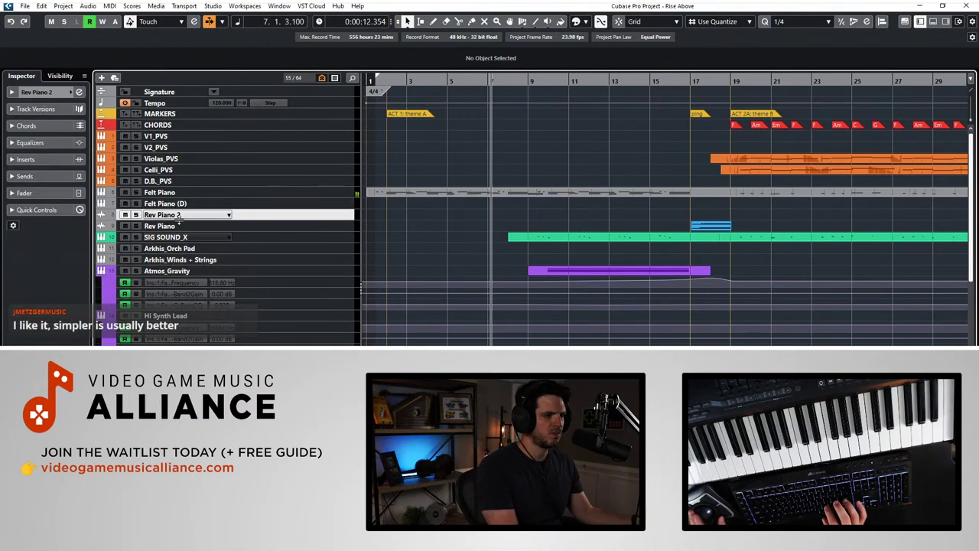
pyautogui.moveTo(178, 226); pyautogui.dragTo(183, 231)
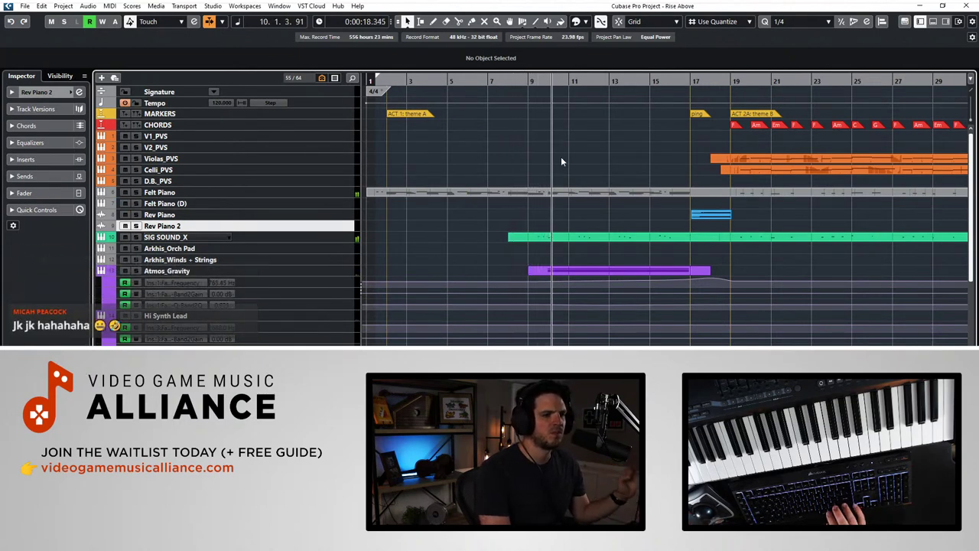
# Step: Look over the full arrangement from intro to outro, and return to the project start with playback stopped
pyautogui.press('g')
pyautogui.press('g')
pyautogui.press('g')
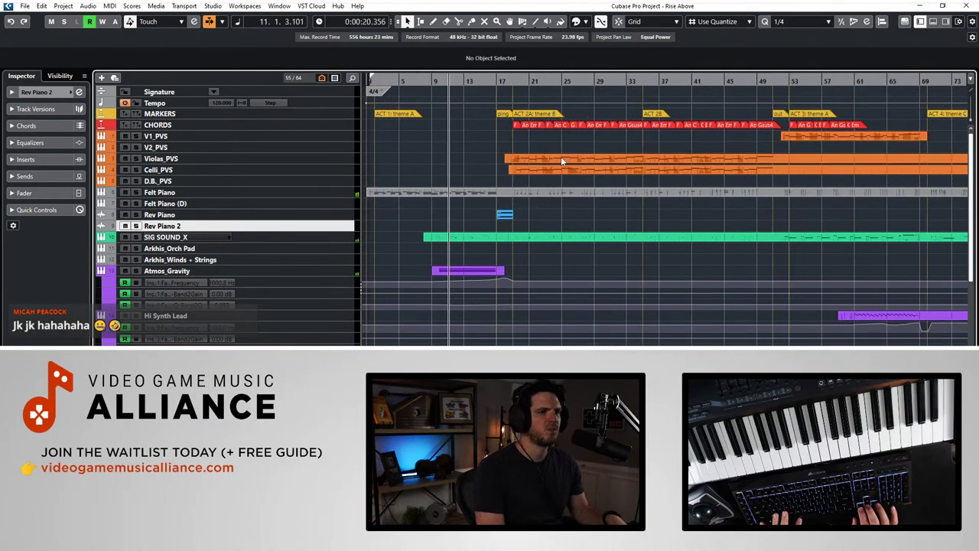
pyautogui.hotkey('shift', 'g')
pyautogui.press('g')
pyautogui.press('g')
pyautogui.press('Home')
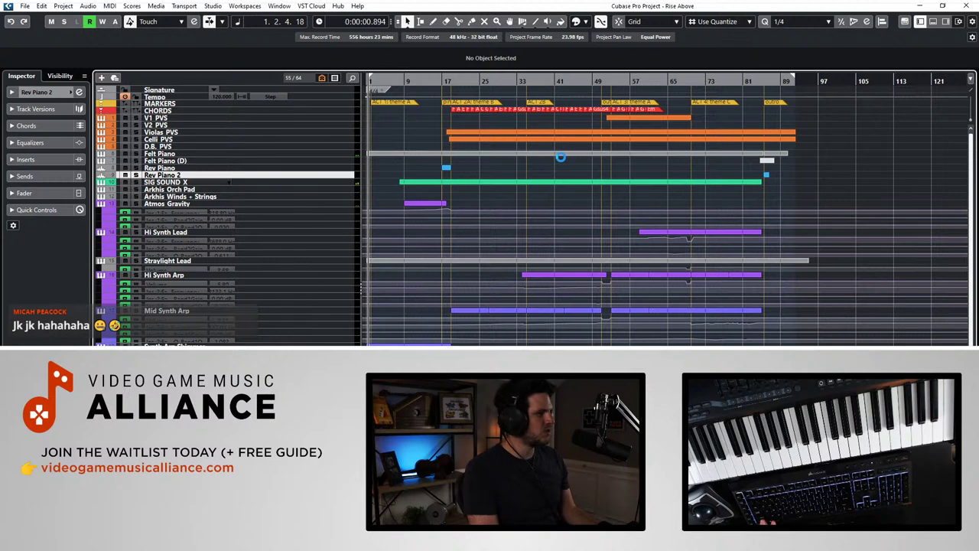
pyautogui.press('space')
pyautogui.scroll(-3, 437, 152)
pyautogui.scroll(3, 395, 170)
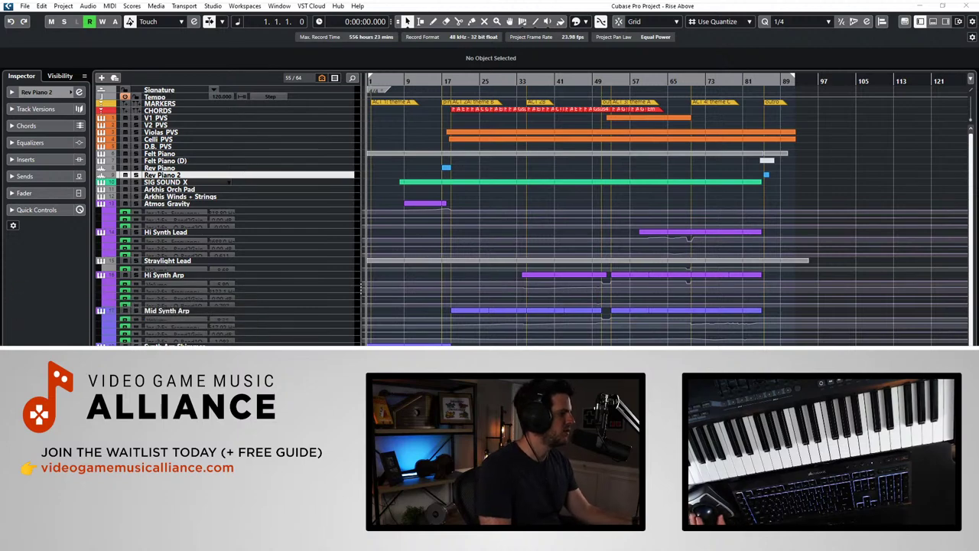
# Step: Export the Stereo Out mixdown under the name "Rise Above v2", and dismiss the export message
pyautogui.moveTo(0, 60); pyautogui.dragTo(299, 61)
pyautogui.click(367, 106)
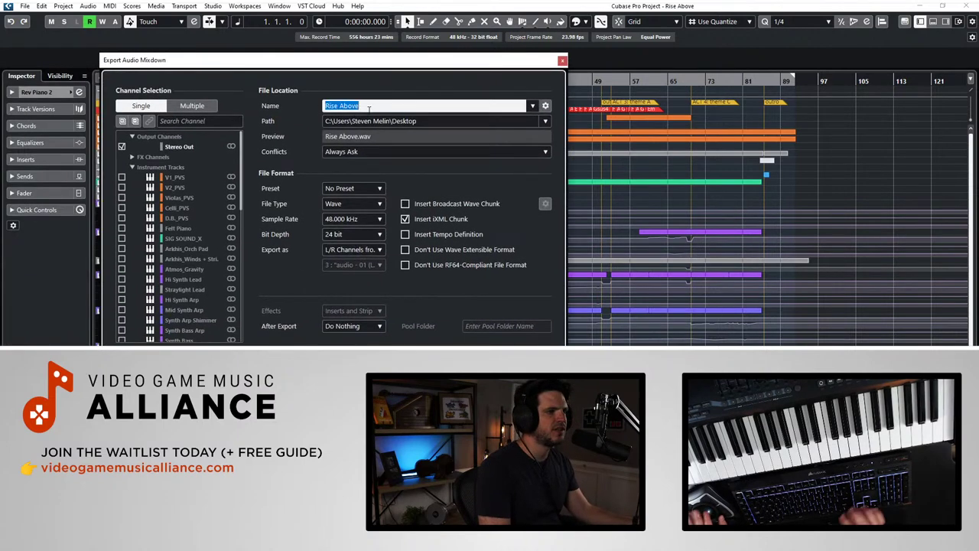
pyautogui.click(368, 107)
pyautogui.write('v2')
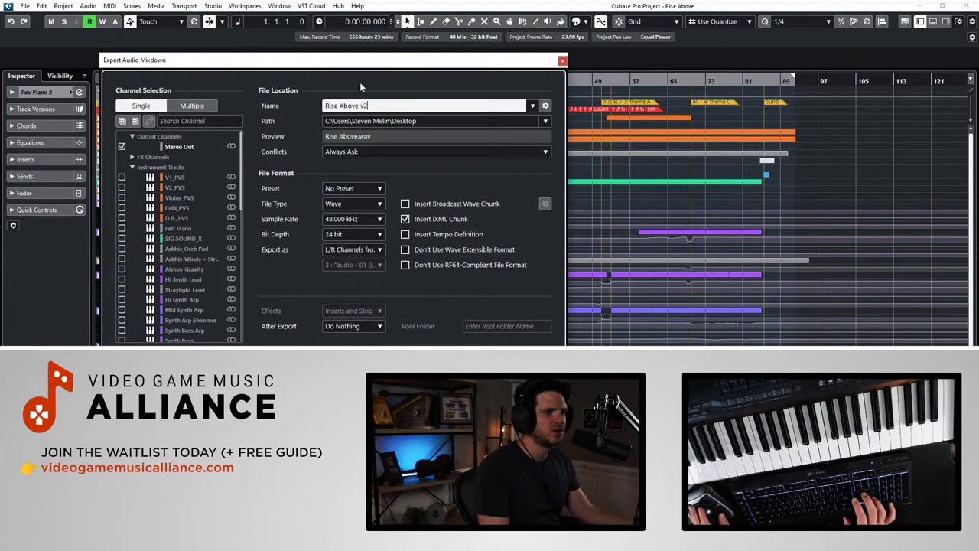
pyautogui.moveTo(334, 64); pyautogui.dragTo(0, 31)
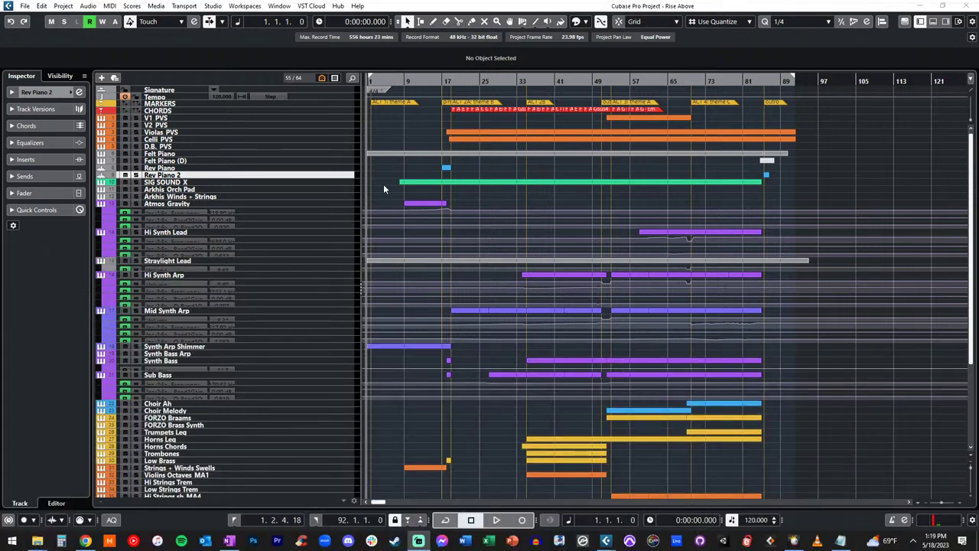
pyautogui.click(383, 185)
pyautogui.press('KP_1')
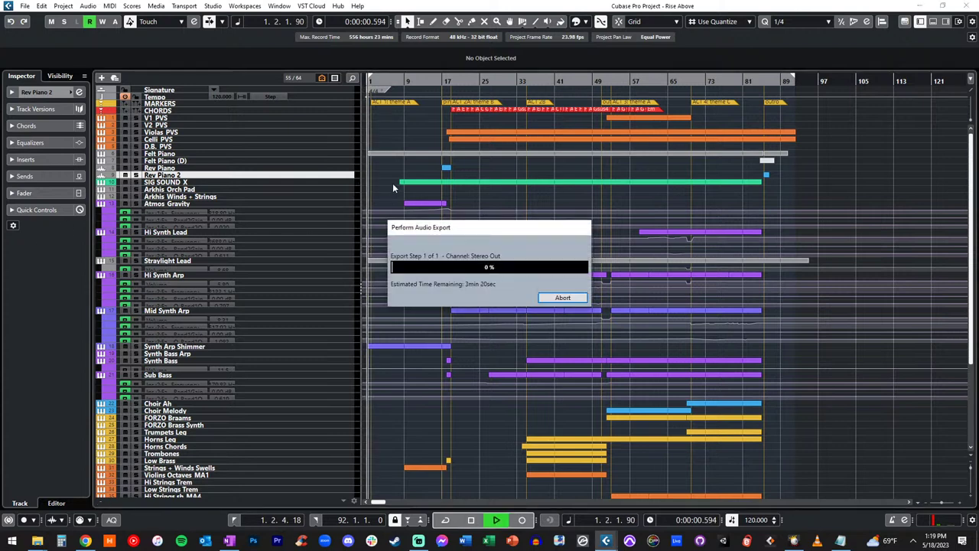
pyautogui.press('XF86AudioRaiseVolume')
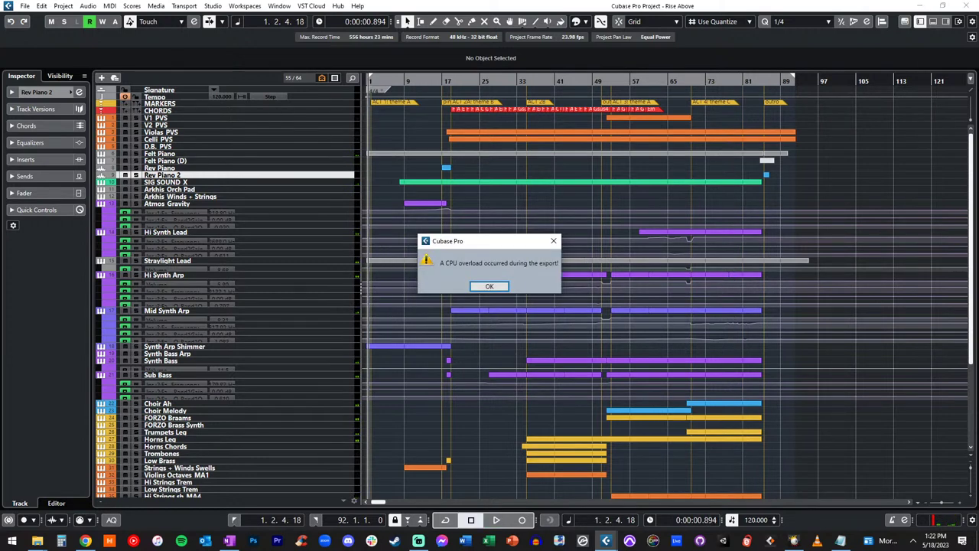
pyautogui.click(86, 541)
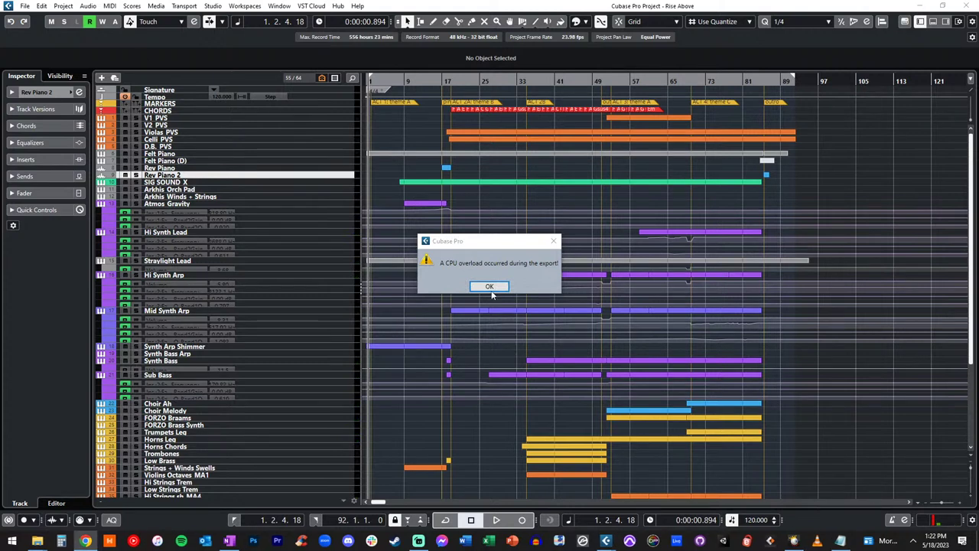
pyautogui.click(489, 286)
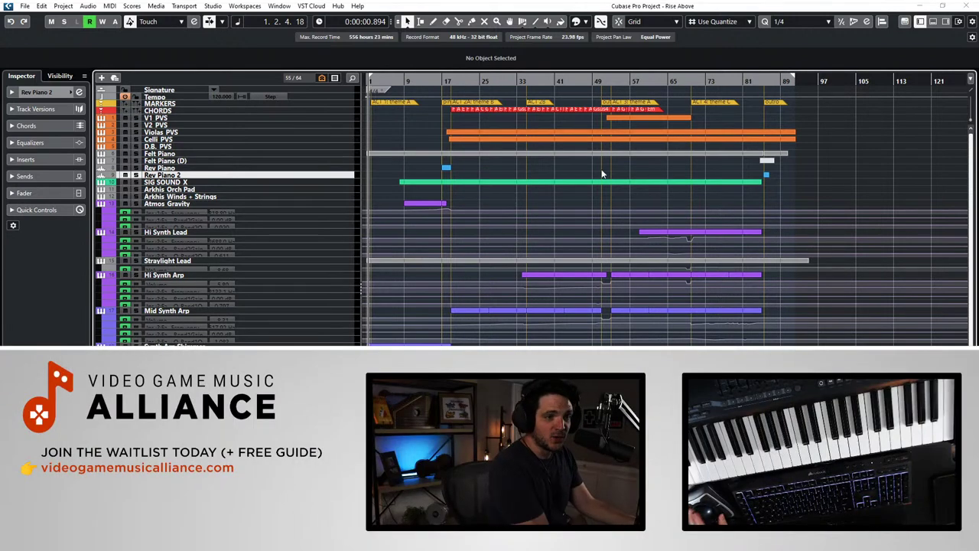
pyautogui.press('.')
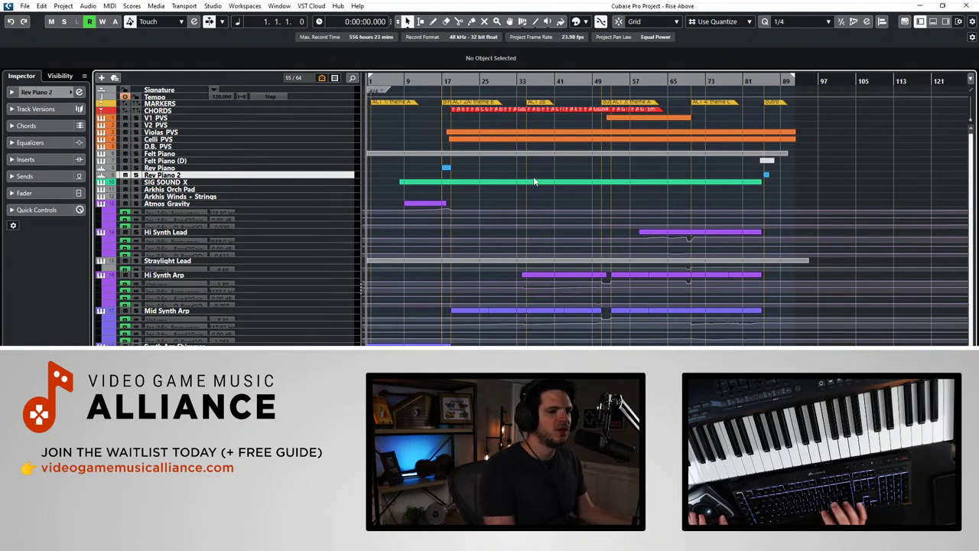
pyautogui.hotkey('shift', 'h')
pyautogui.press('h')
pyautogui.press('h')
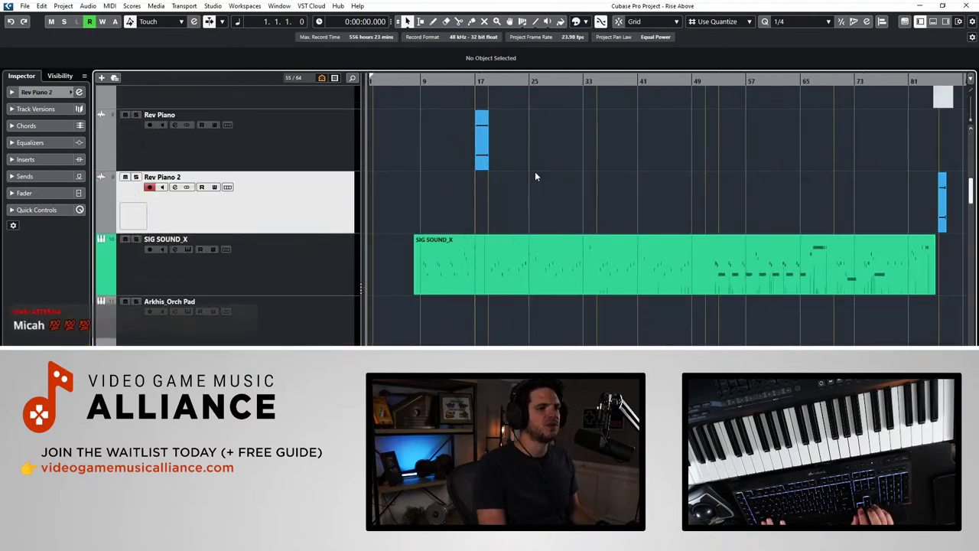
pyautogui.hotkey('shift', 'g')
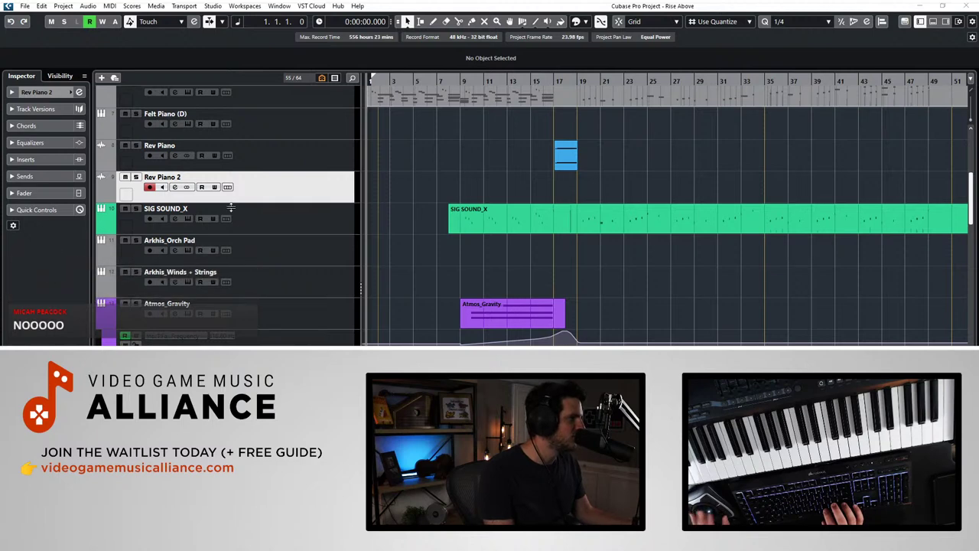
pyautogui.click(456, 212)
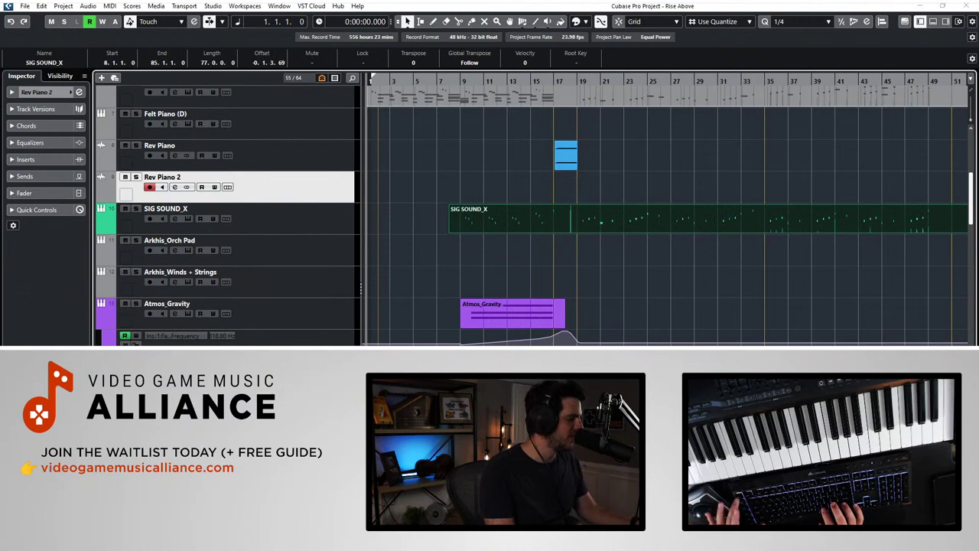
pyautogui.hotkey('ctrl', 'w')
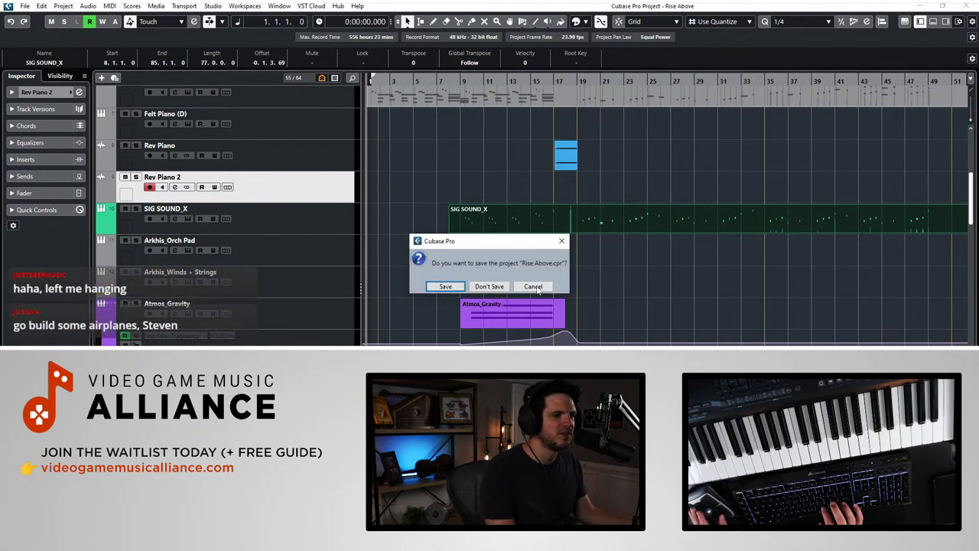
pyautogui.press('Escape')
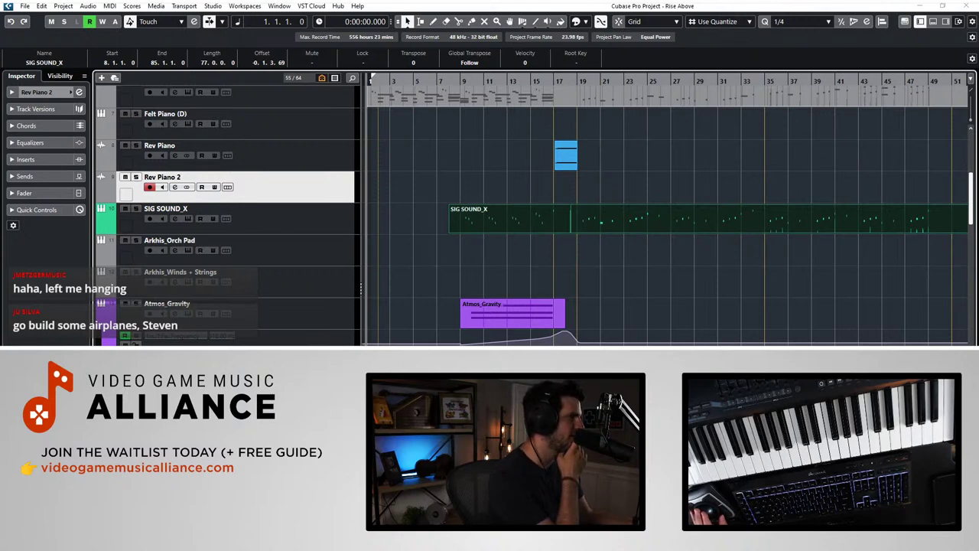
# Step: Run the Stereo Out audio mixdown export again
pyautogui.moveTo(1, 127); pyautogui.dragTo(530, 96)
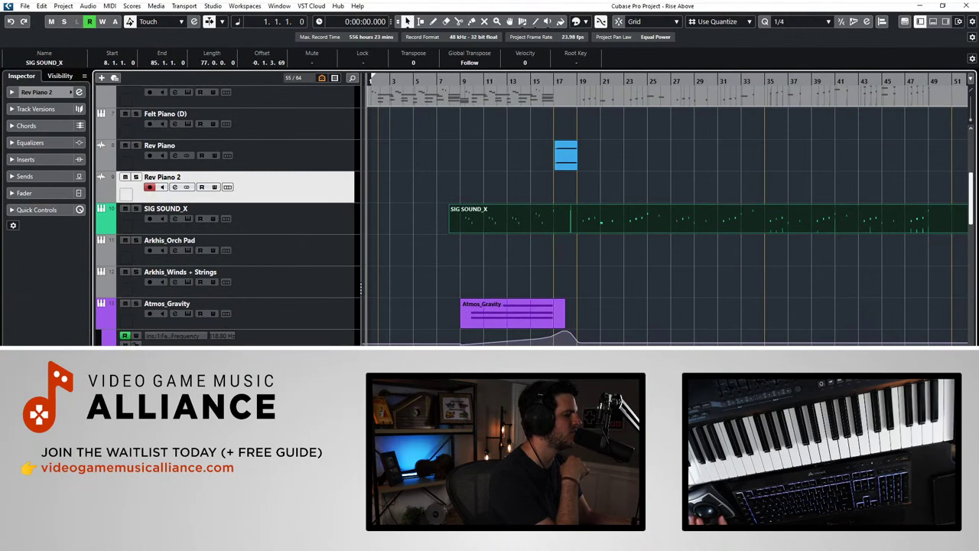
pyautogui.click(563, 300)
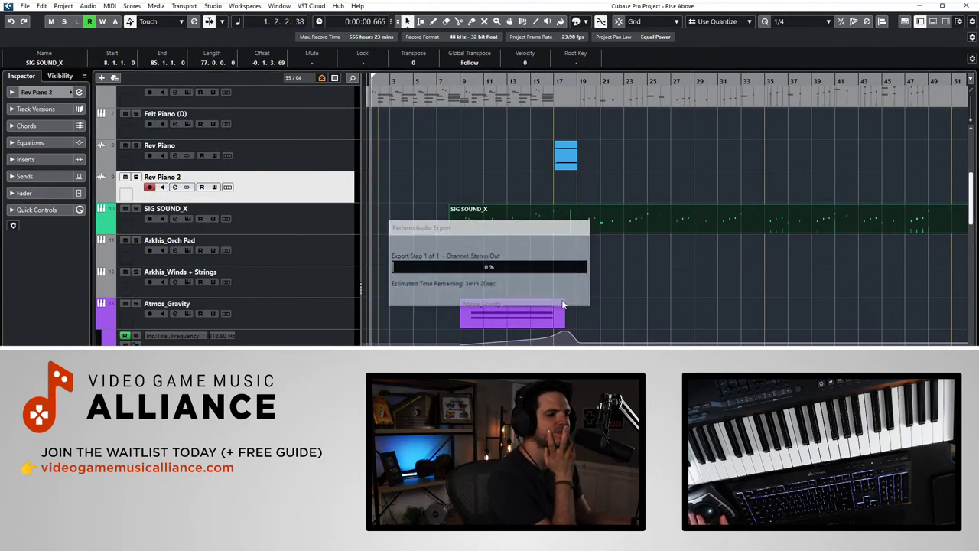
# Step: Clear the selection of the SIG SOUND_X event in the Rise Above project
pyautogui.click(463, 183)
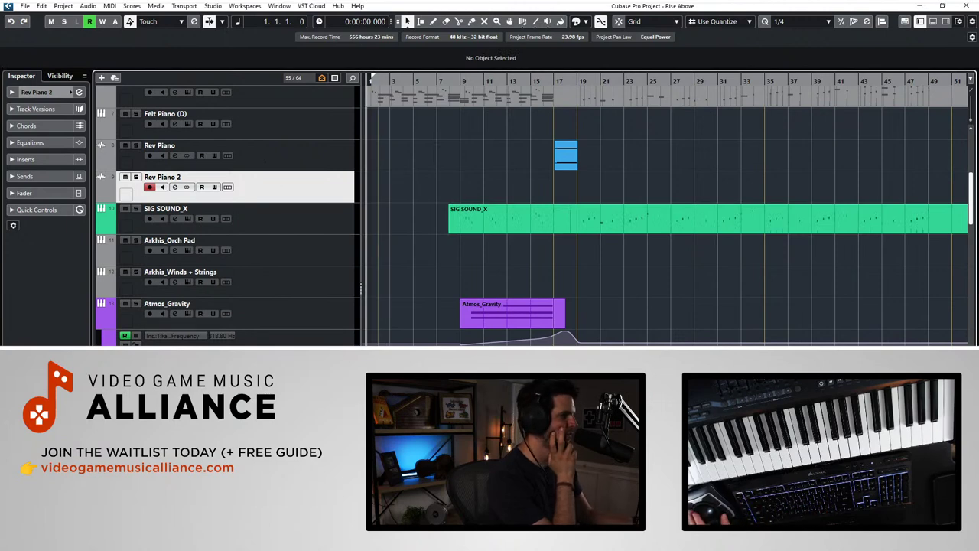
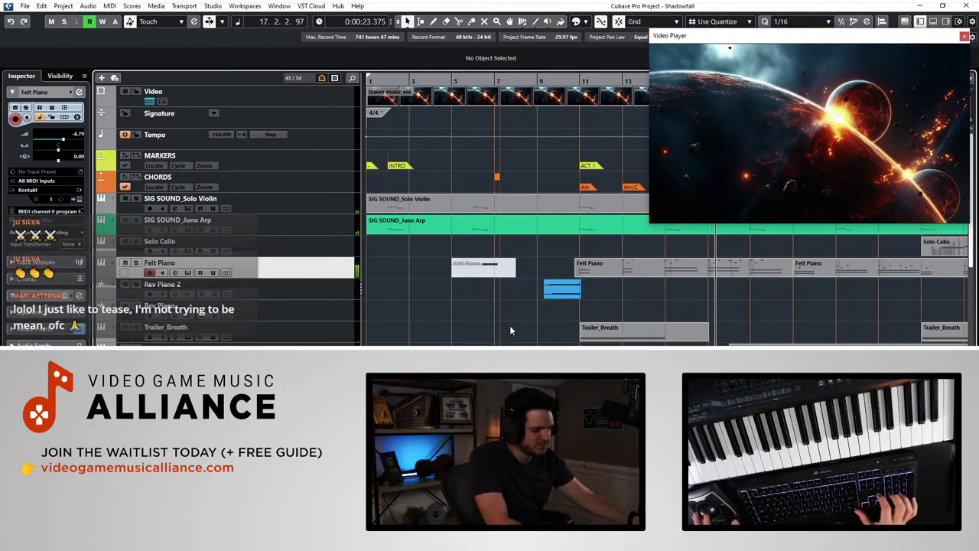
# Step: In the Shadowfall project, raise the volume of the Arkhis_Orch Pad track to 2.24
pyautogui.hscroll(10, 548, 318)
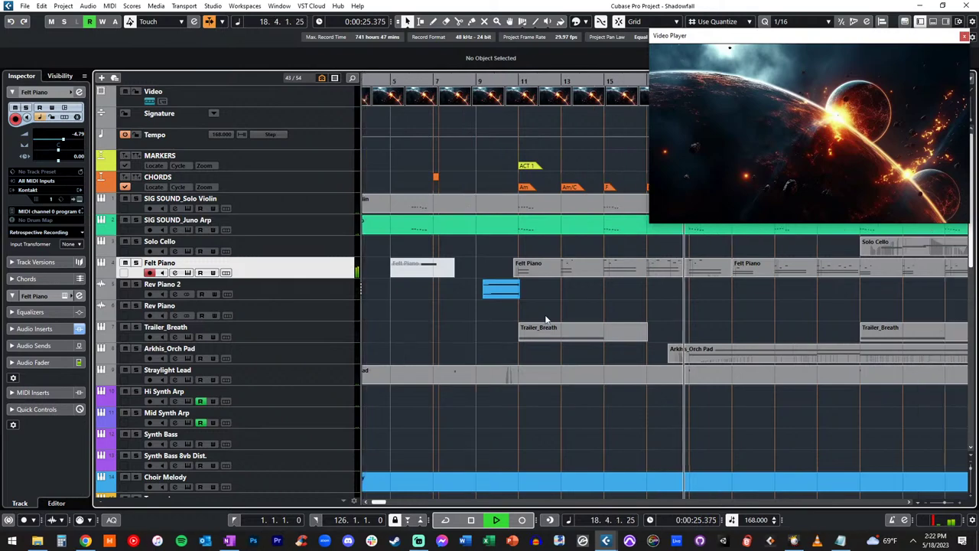
pyautogui.hscroll(-2, 547, 320)
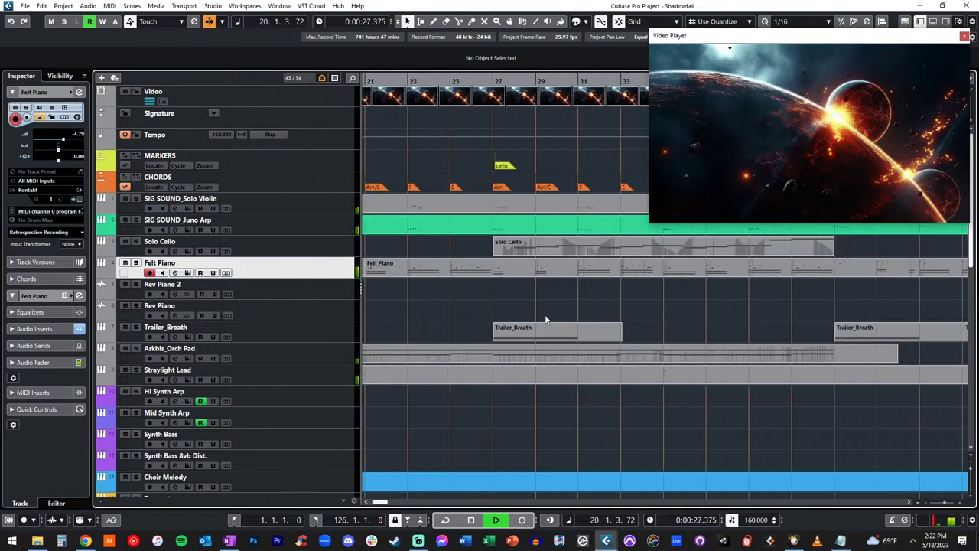
pyautogui.hscroll(-4, 451, 286)
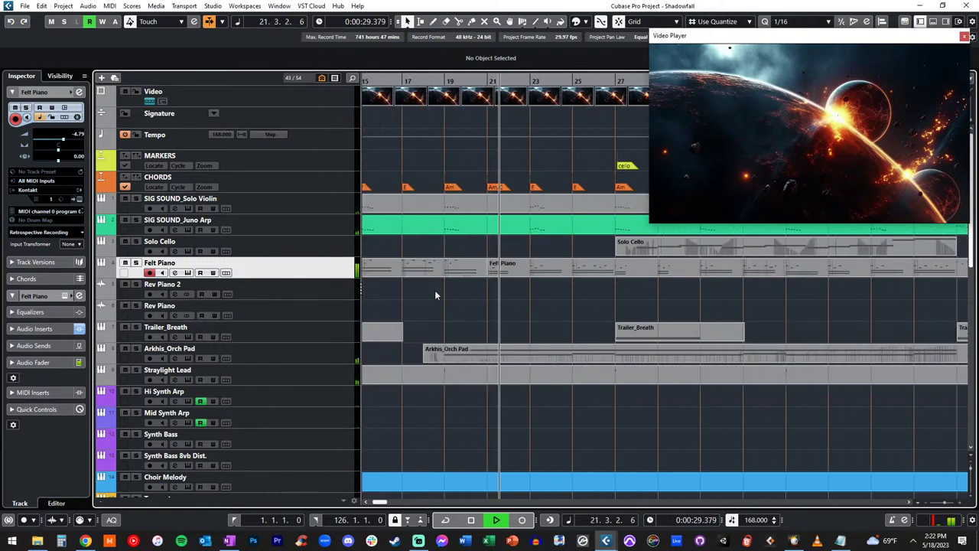
pyautogui.scroll(-3, 301, 296)
pyautogui.click(308, 274)
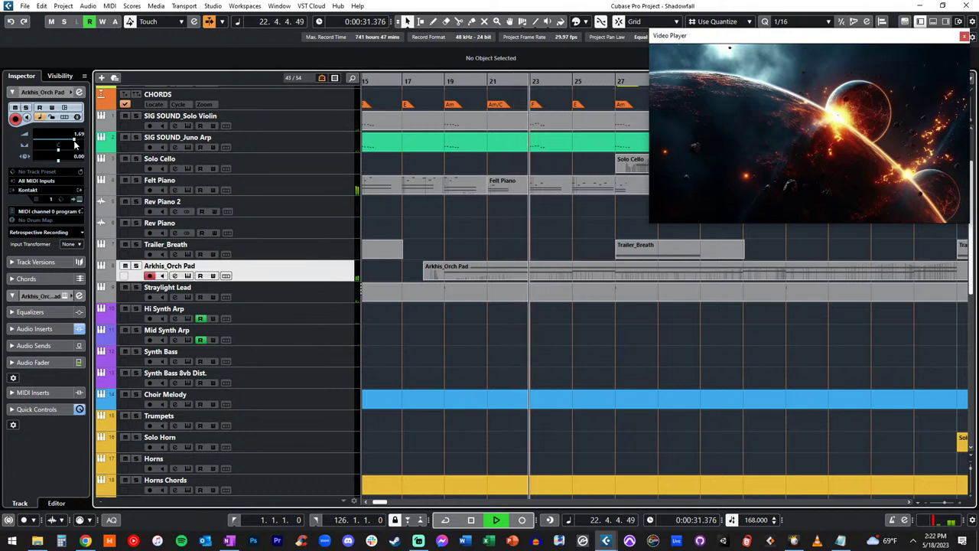
pyautogui.moveTo(75, 141); pyautogui.dragTo(83, 144)
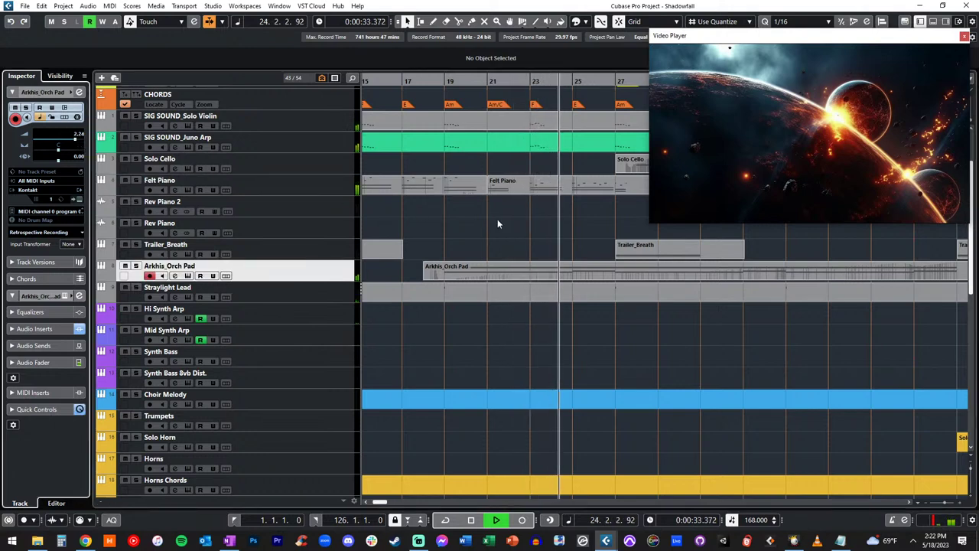
# Step: Bring the video player back into view and follow the playback past bar 59, examining the upper tracks, strings, percussion and Cymbals
pyautogui.hscroll(4, 554, 229)
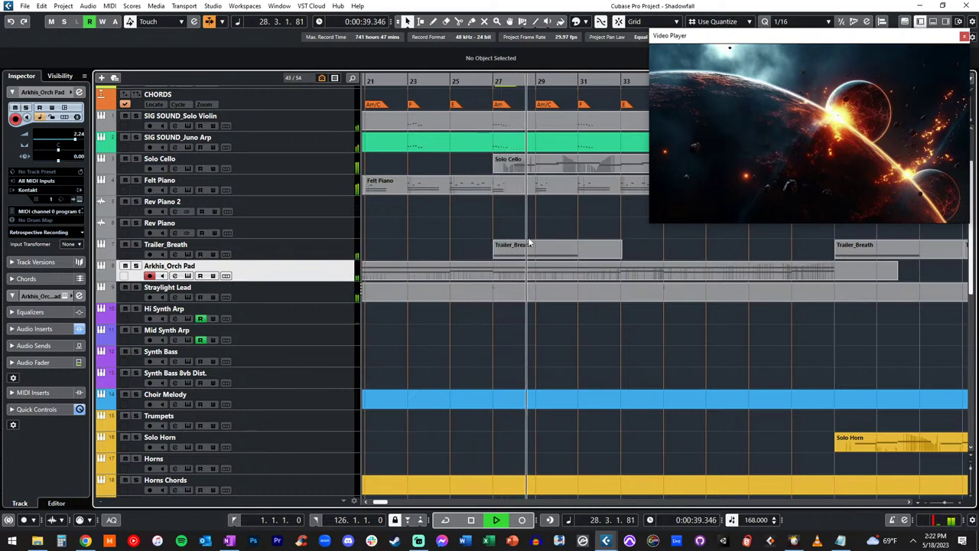
pyautogui.hotkey('alt', 'Tab')
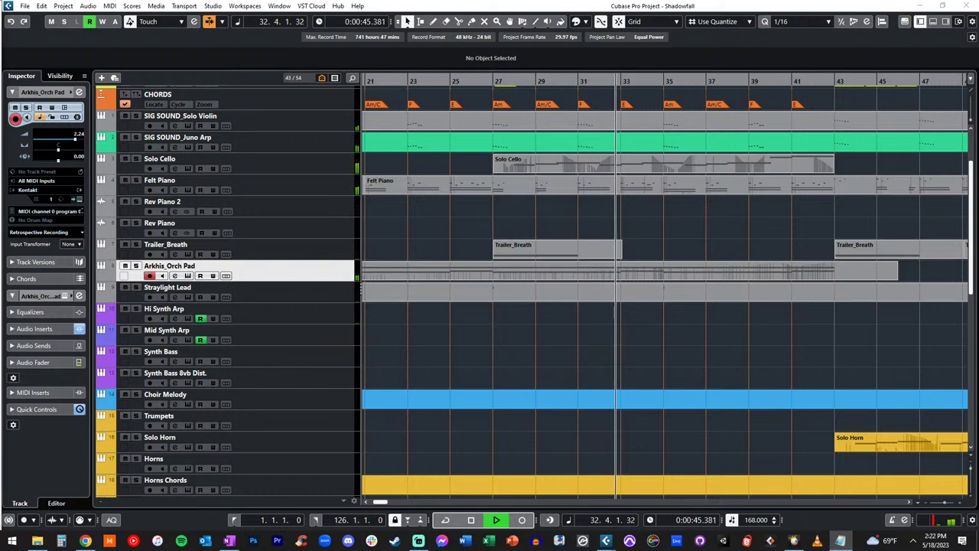
pyautogui.press('F8')
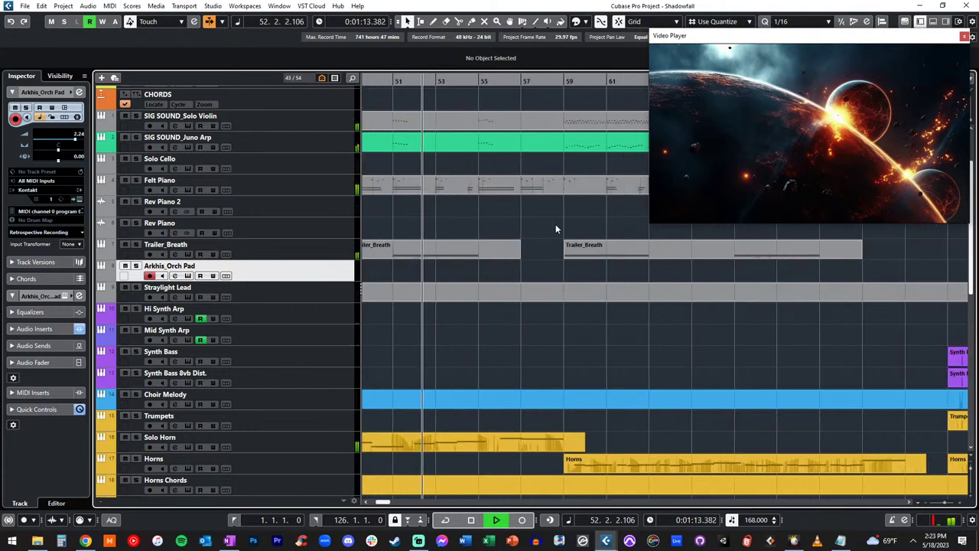
pyautogui.hscroll(-3, 505, 232)
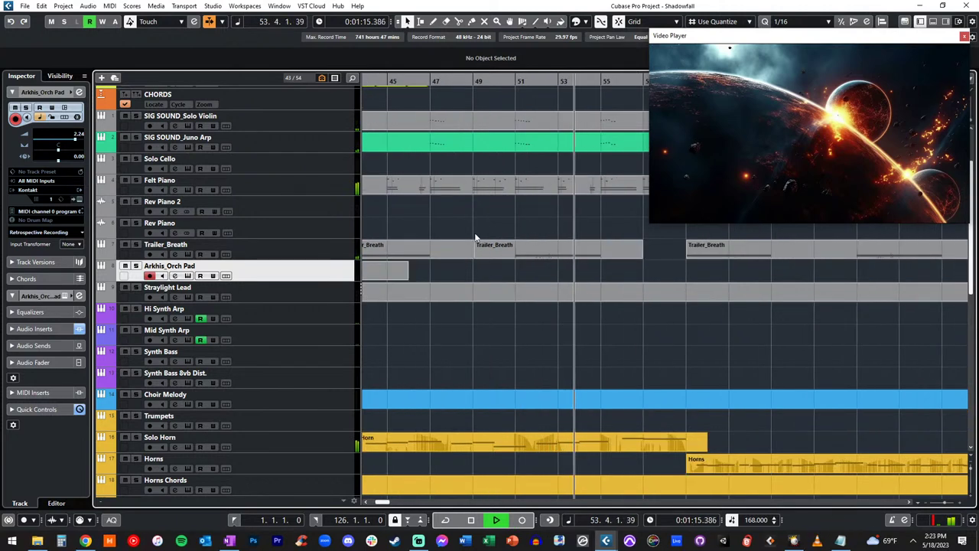
pyautogui.scroll(2, 475, 232)
pyautogui.hscroll(3, 502, 247)
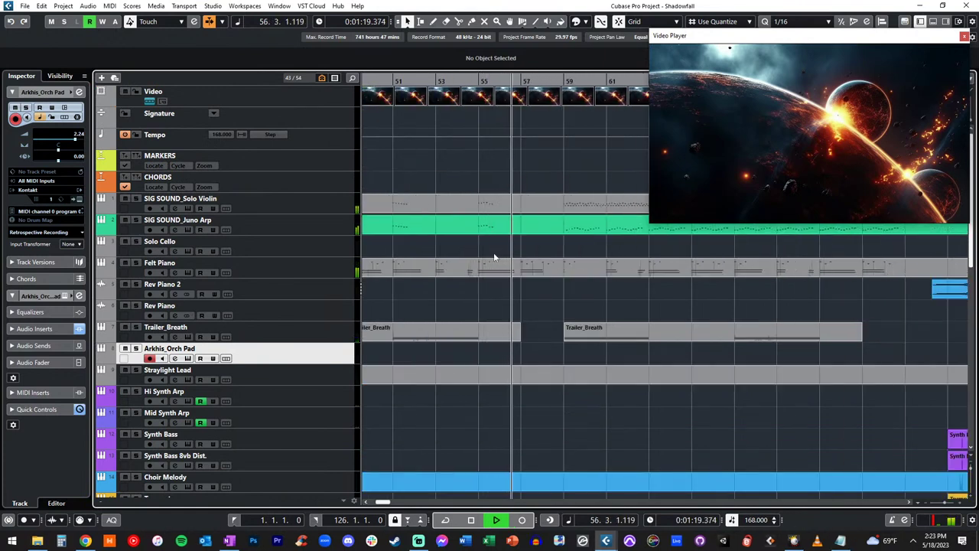
pyautogui.hscroll(4, 431, 238)
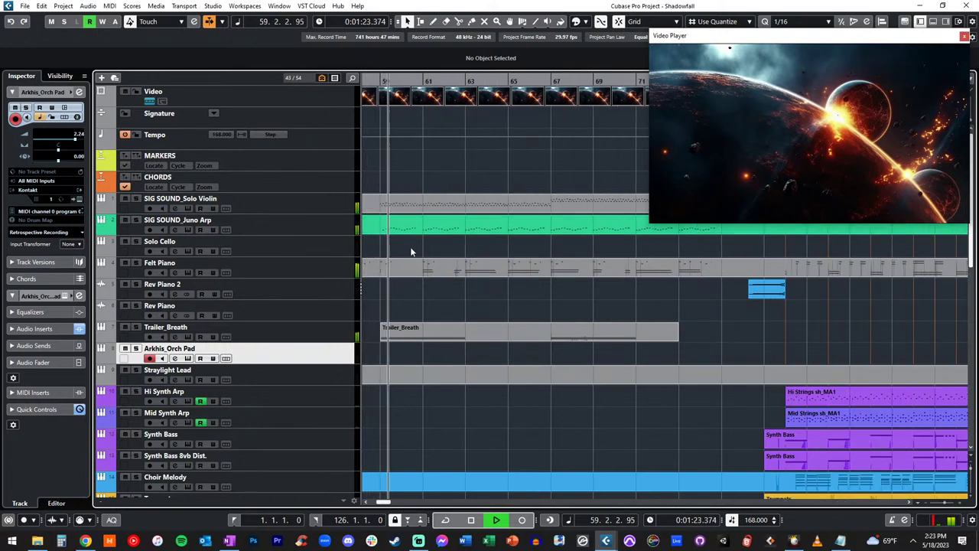
pyautogui.scroll(-5, 386, 237)
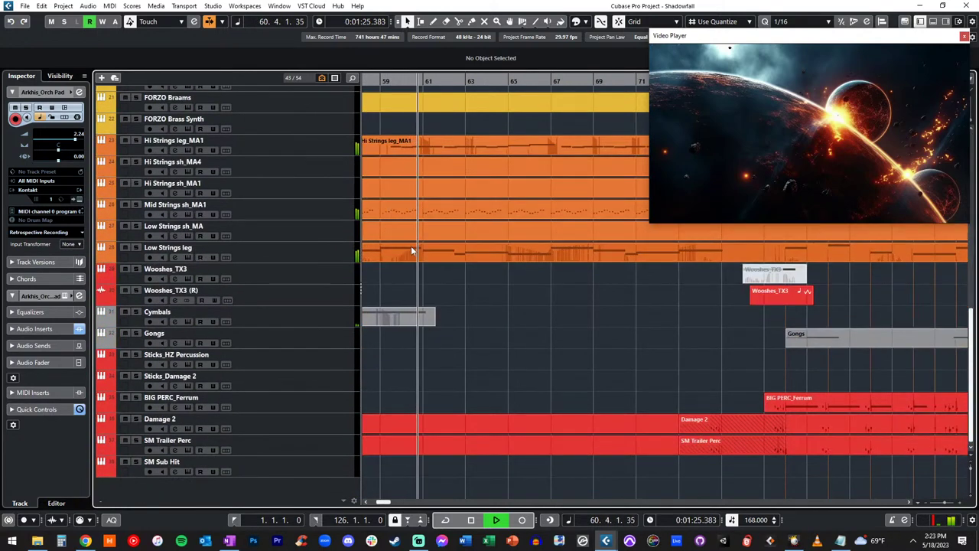
pyautogui.hscroll(-4, 411, 245)
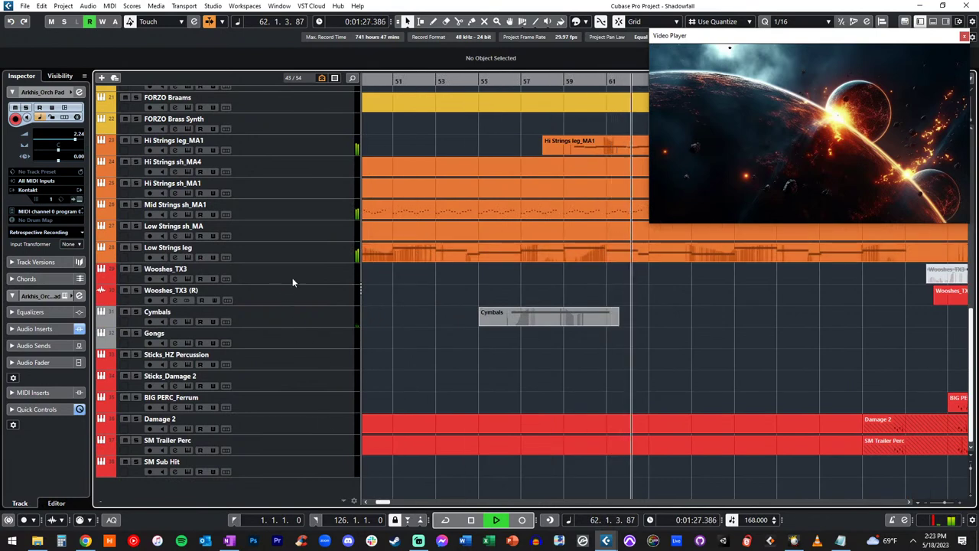
pyautogui.click(150, 322)
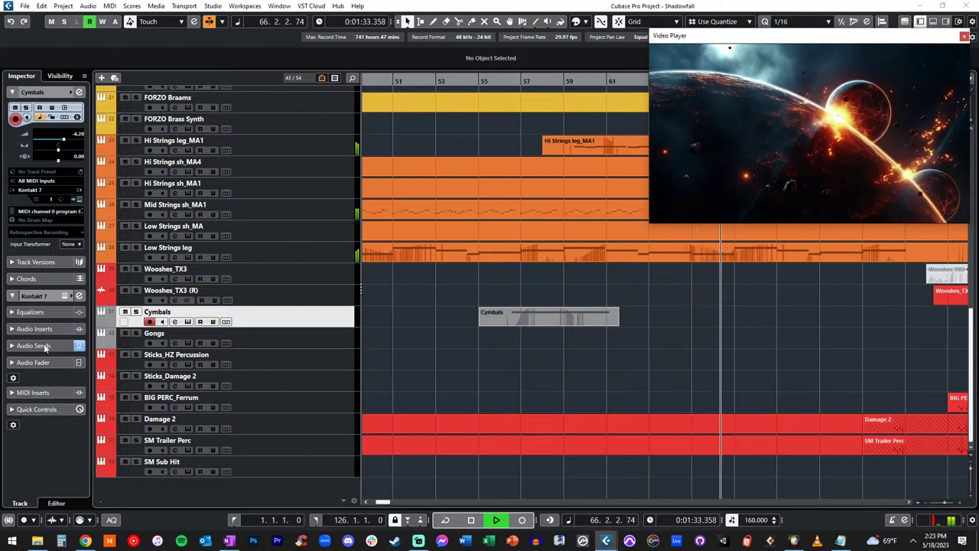
# Step: Set the volume of the Horns track to 0.00
pyautogui.scroll(4, 620, 281)
pyautogui.hscroll(3, 469, 289)
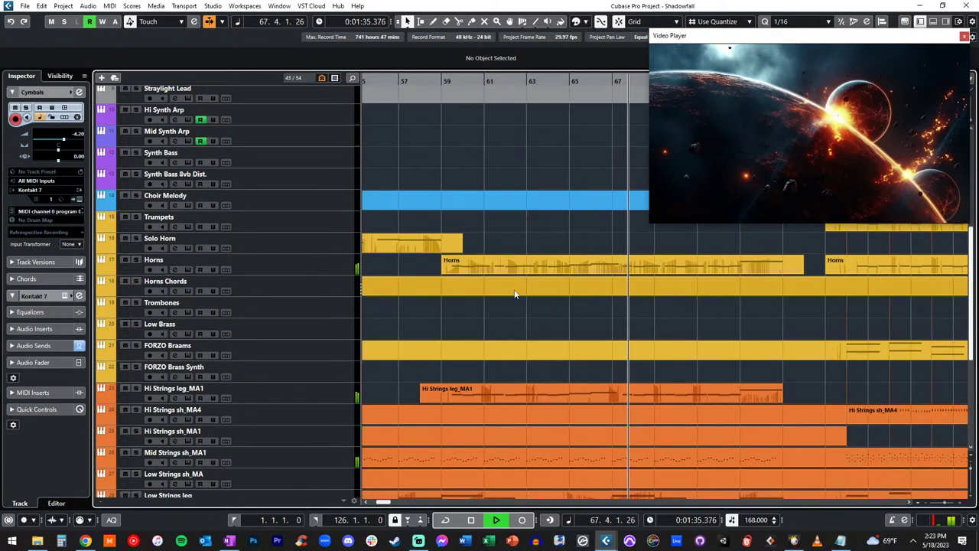
pyautogui.click(285, 262)
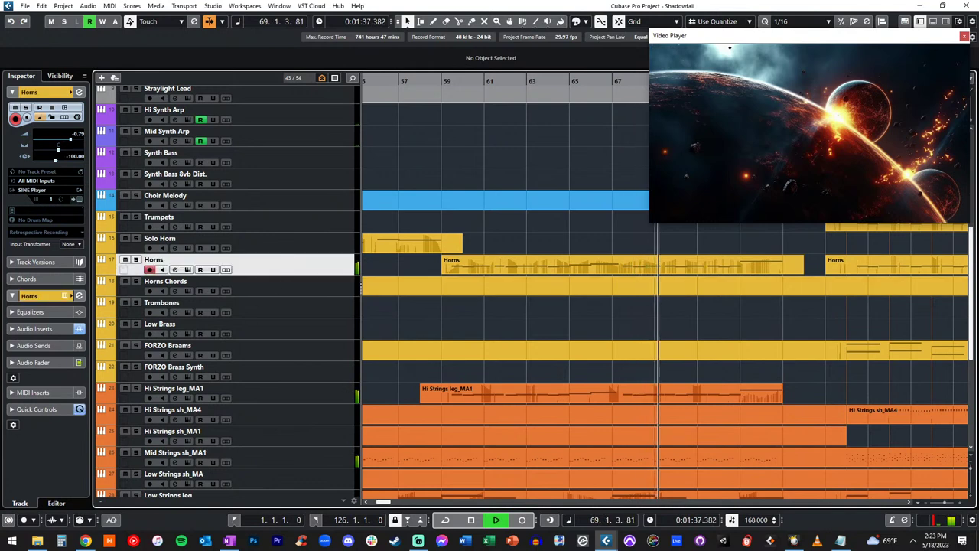
pyautogui.moveTo(71, 139); pyautogui.dragTo(72, 140)
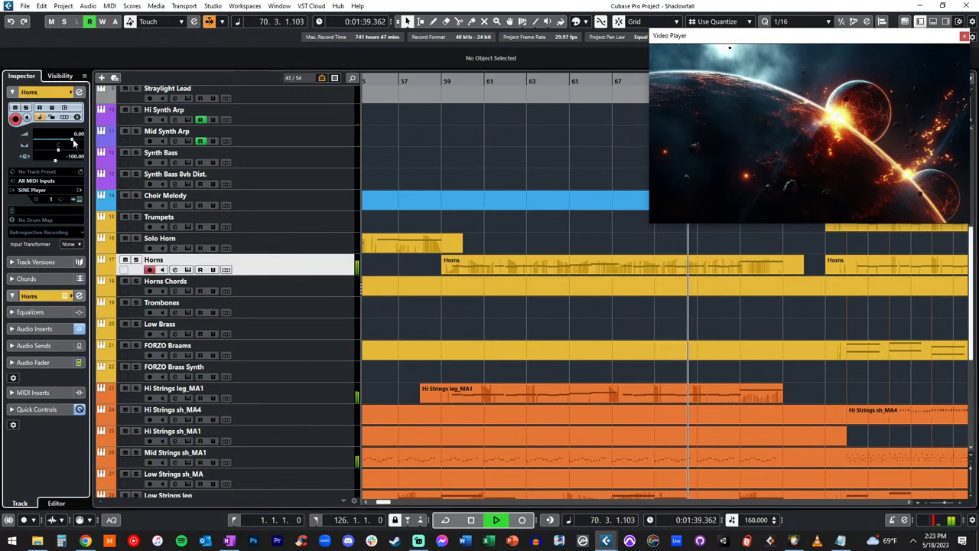
# Step: Check the Choir Melody and Synth Bass 8vb Dist. tracks, and inspect the opening notes of the BIG PERC_Ferrum part at bar 77
pyautogui.click(337, 201)
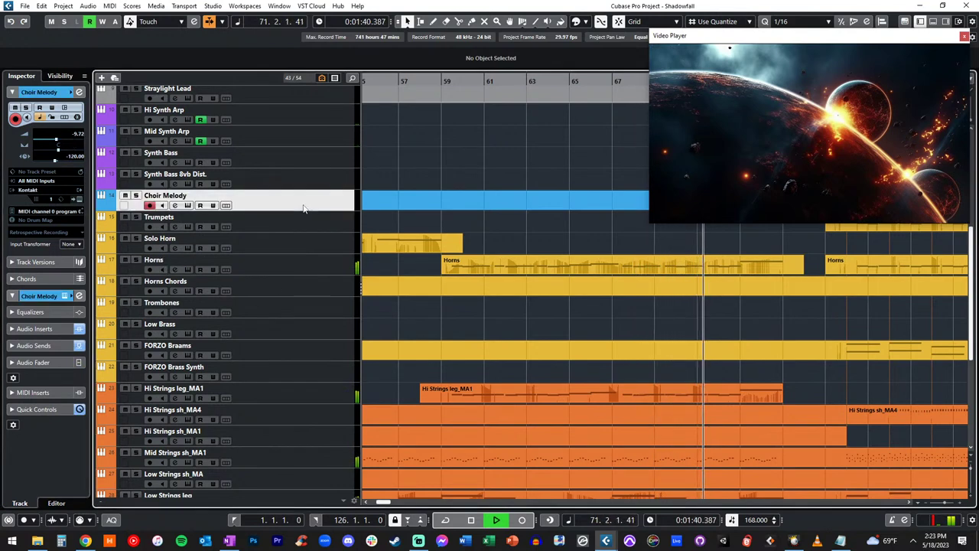
pyautogui.click(271, 178)
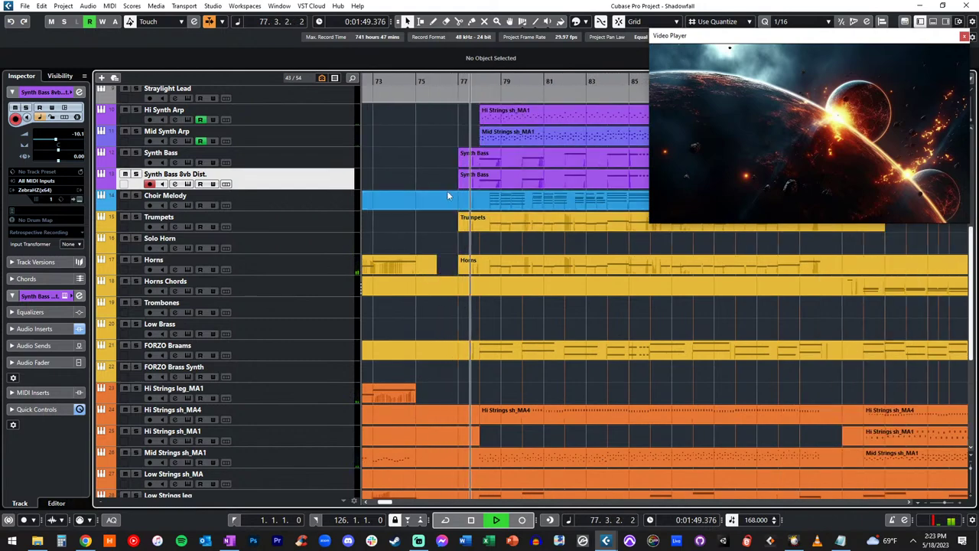
pyautogui.scroll(-5, 488, 229)
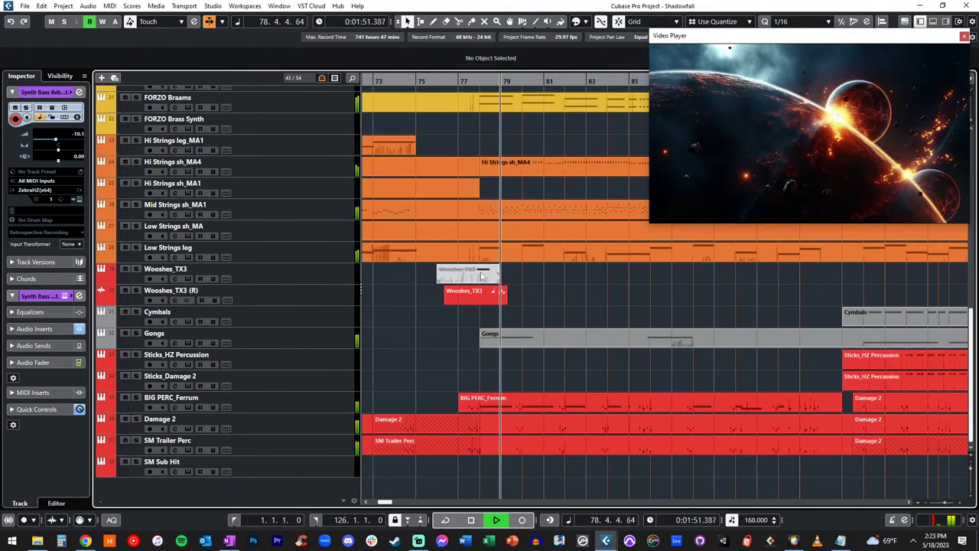
pyautogui.click(486, 407)
pyautogui.doubleClick(485, 411)
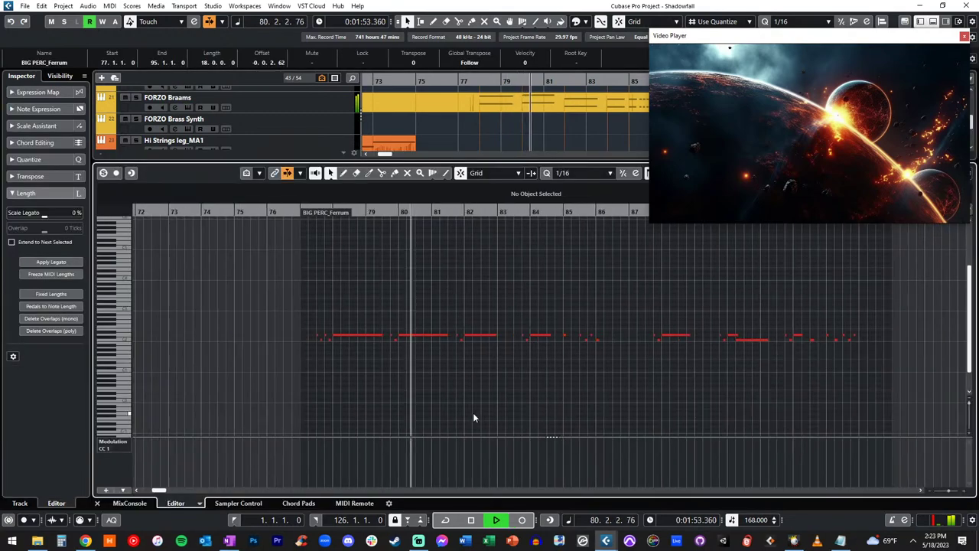
pyautogui.moveTo(297, 320); pyautogui.dragTo(329, 350)
pyautogui.hotkey('ctrl', 'alt', 'e')
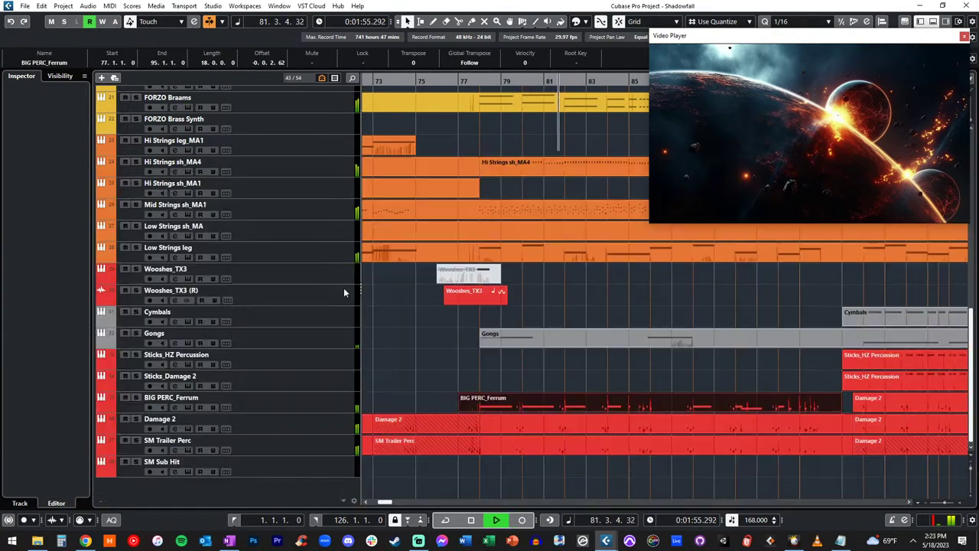
# Step: Replay the Act 3 opening, and review the tracks from the percussion up to the markers and the Choir Melody track
pyautogui.press('KP_Subtract')
pyautogui.press('KP_Subtract')
pyautogui.press('KP_Subtract')
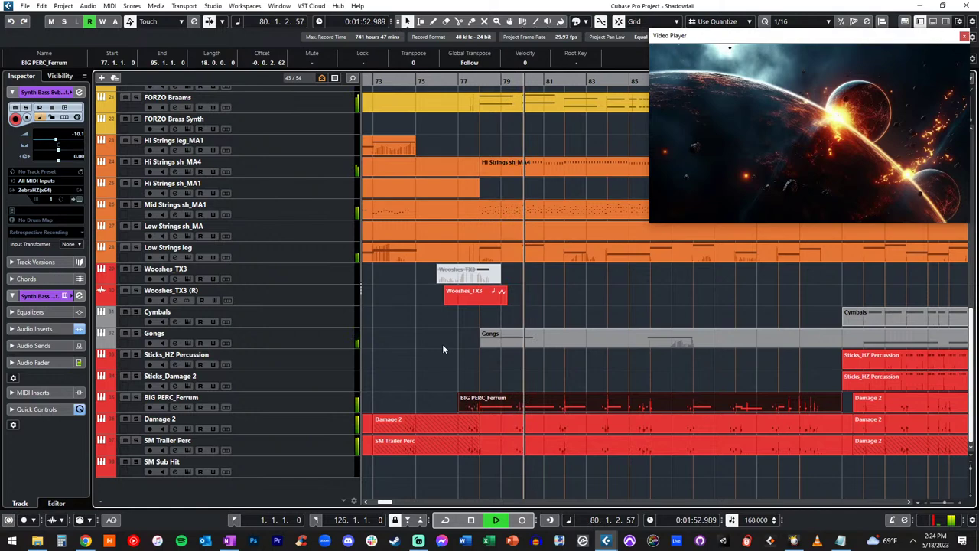
pyautogui.click(551, 293)
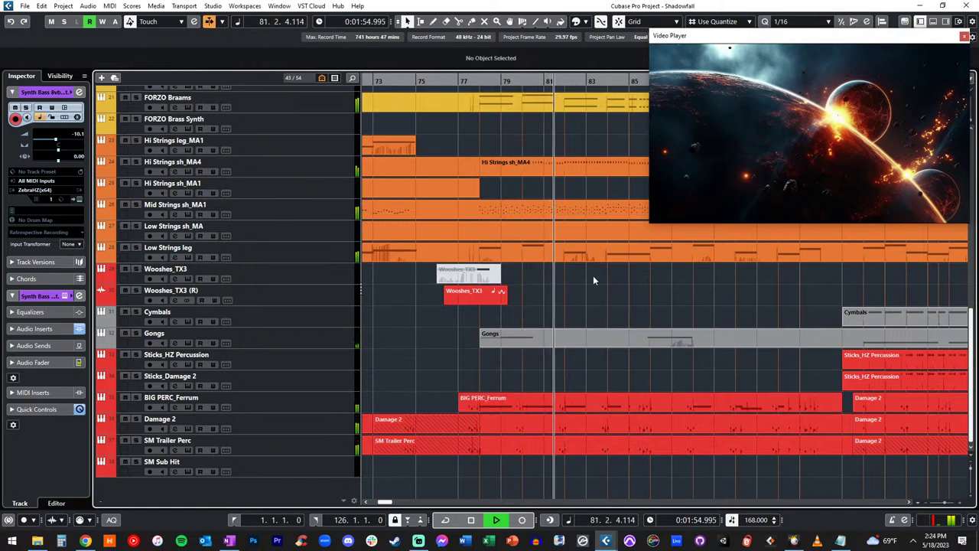
pyautogui.scroll(5, 536, 294)
pyautogui.scroll(3, 515, 290)
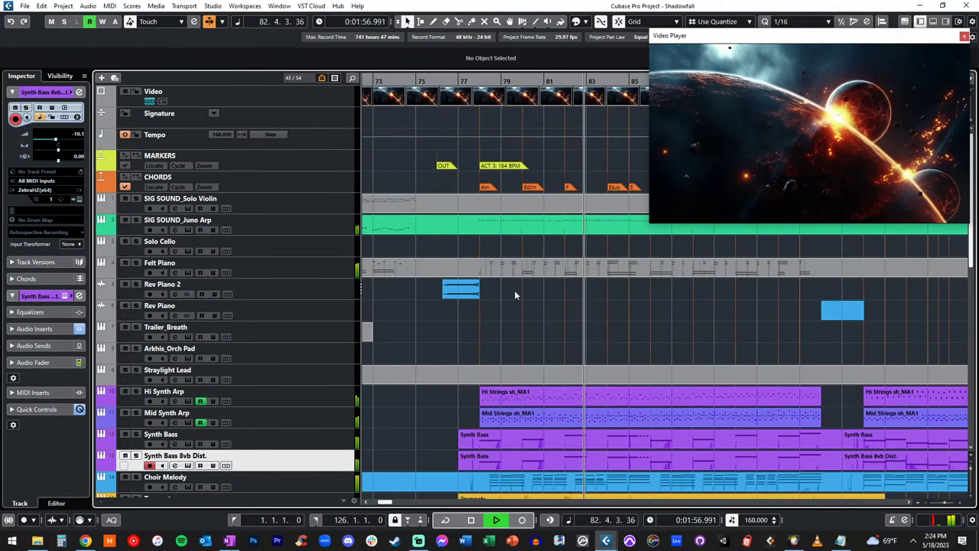
pyautogui.scroll(-2, 279, 391)
pyautogui.click(279, 394)
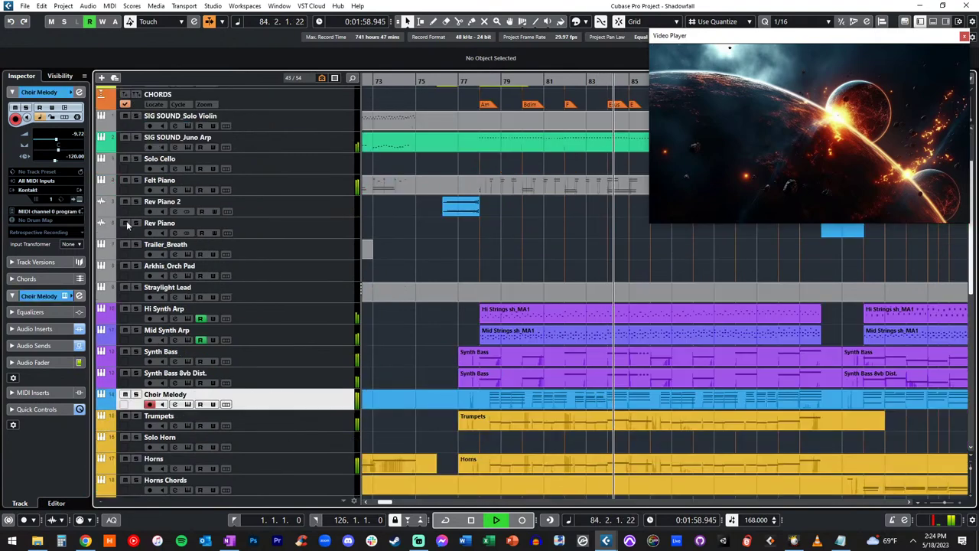
# Step: Record a new part on the Trailer_Breath track starting at bar 77
pyautogui.click(277, 243)
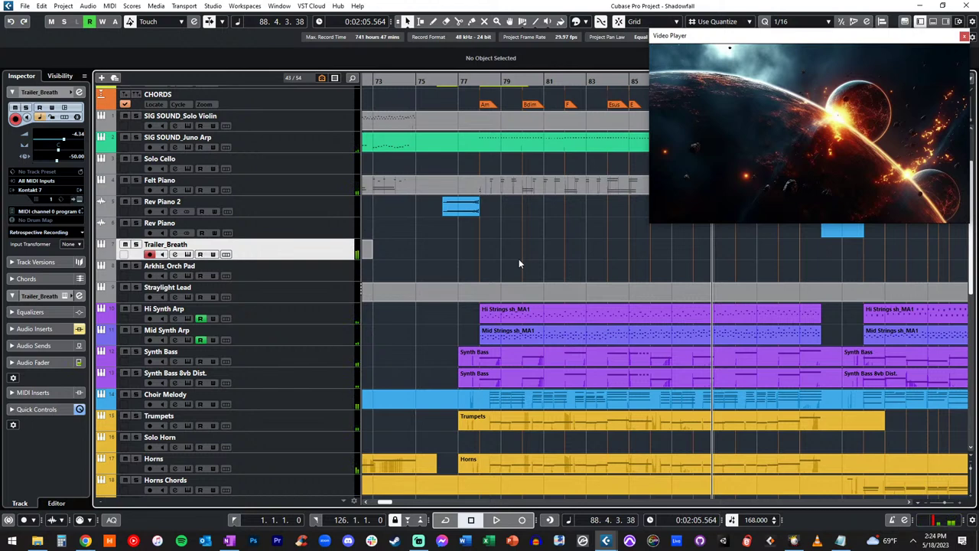
pyautogui.press('KP_Subtract')
pyautogui.press('KP_Subtract')
pyautogui.press('KP_Subtract')
pyautogui.press('KP_Subtract')
pyautogui.press('KP_Subtract')
pyautogui.press('KP_Subtract')
pyautogui.press('KP_Subtract')
pyautogui.press('KP_Subtract')
pyautogui.press('KP_Subtract')
pyautogui.press('KP_Subtract')
pyautogui.press('KP_Subtract')
pyautogui.press('KP_Subtract')
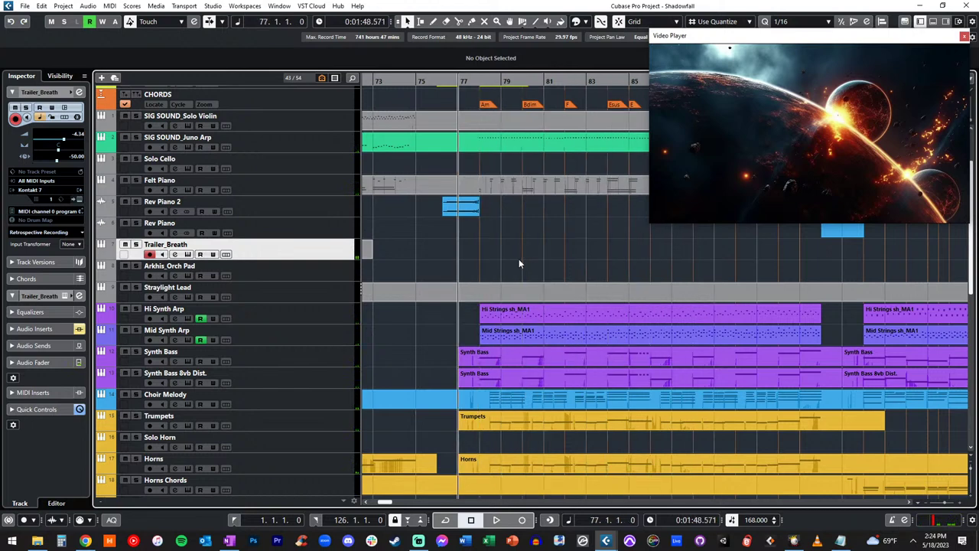
pyautogui.press('KP_Multiply')
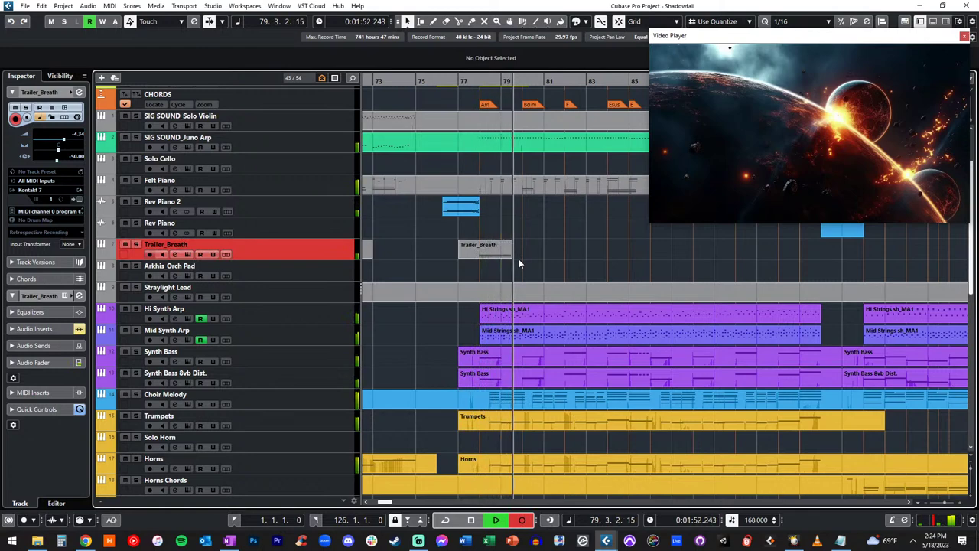
pyautogui.press('KP_Multiply')
# Step: Open the recorded Trailer_Breath part, select all its notes, and return to the arrangement with nothing selected
pyautogui.doubleClick(492, 250)
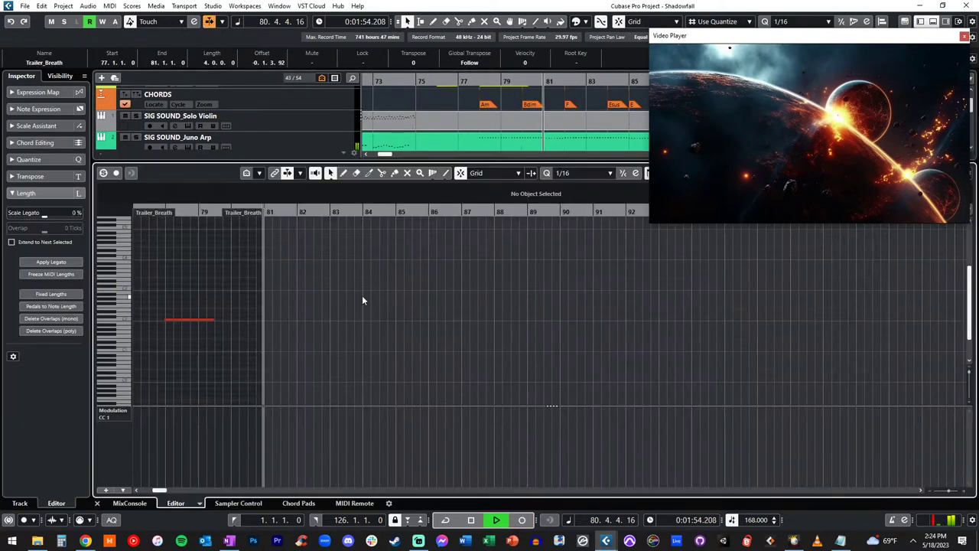
pyautogui.hotkey('ctrl', 'a')
pyautogui.hotkey('ctrl', 'alt', 'e')
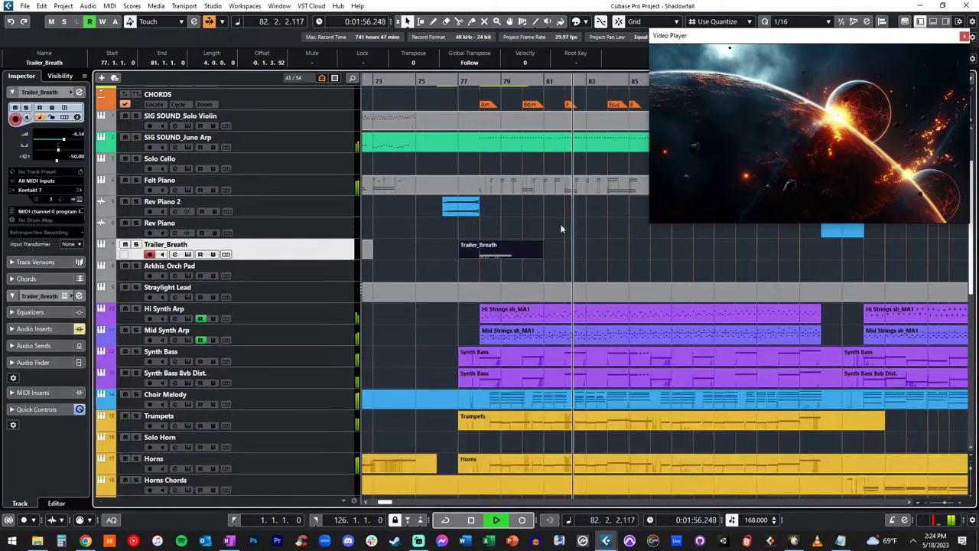
pyautogui.click(500, 264)
# Step: Set the quantize value to 1/2, split the Trailer_Breath part at bar 78, and delete its first bar
pyautogui.click(796, 21)
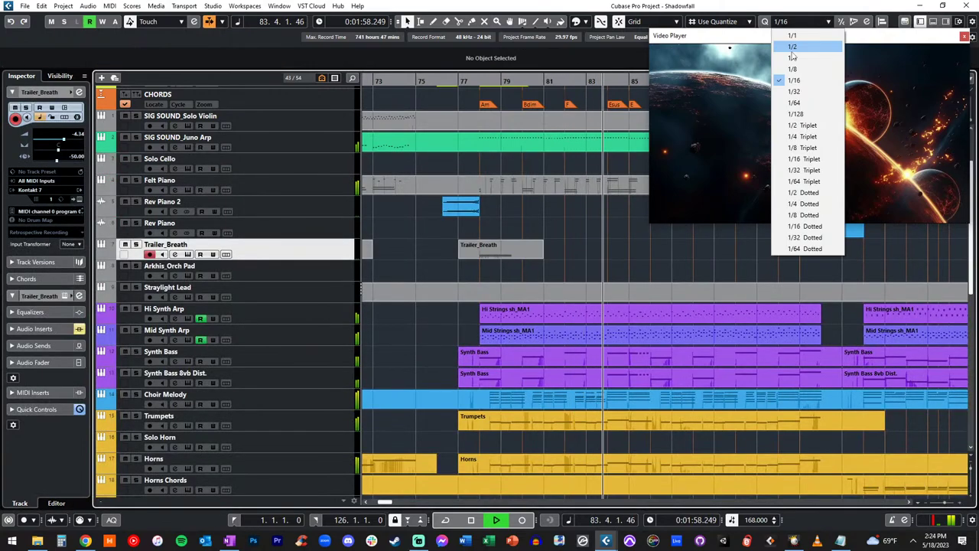
pyautogui.click(792, 49)
pyautogui.moveTo(492, 247); pyautogui.dragTo(577, 245)
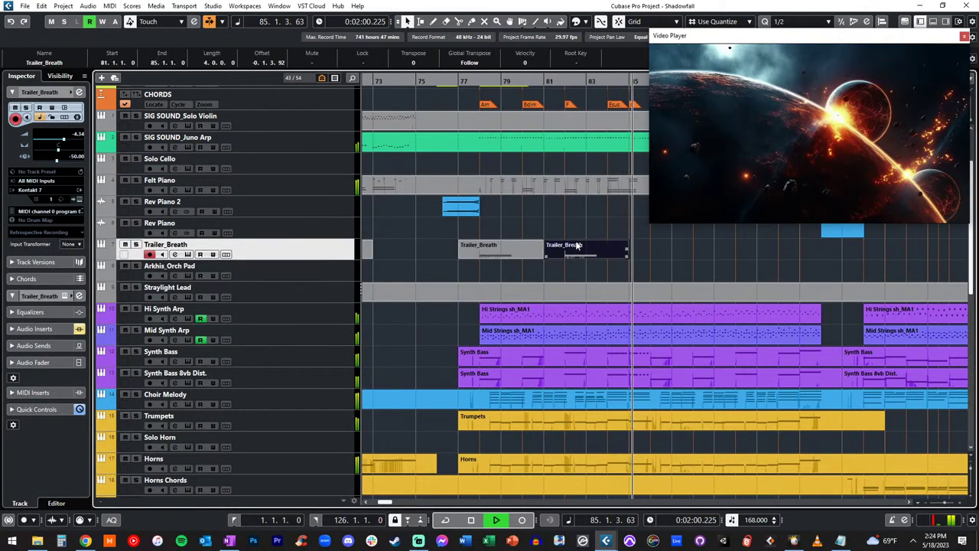
pyautogui.press('Delete')
pyautogui.keyDown('alt'); pyautogui.click(479, 251); pyautogui.keyUp('alt')
pyautogui.click(469, 252)
pyautogui.press('Delete')
# Step: Copy the trimmed Trailer_Breath part from bar 78 to bar 86 and to bar 96
pyautogui.click(497, 251)
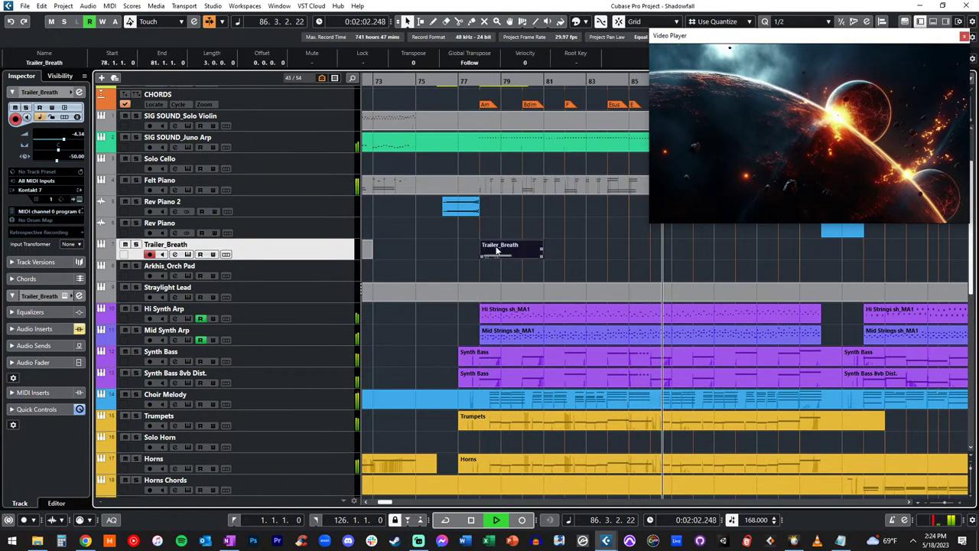
pyautogui.moveTo(496, 251); pyautogui.dragTo(666, 246)
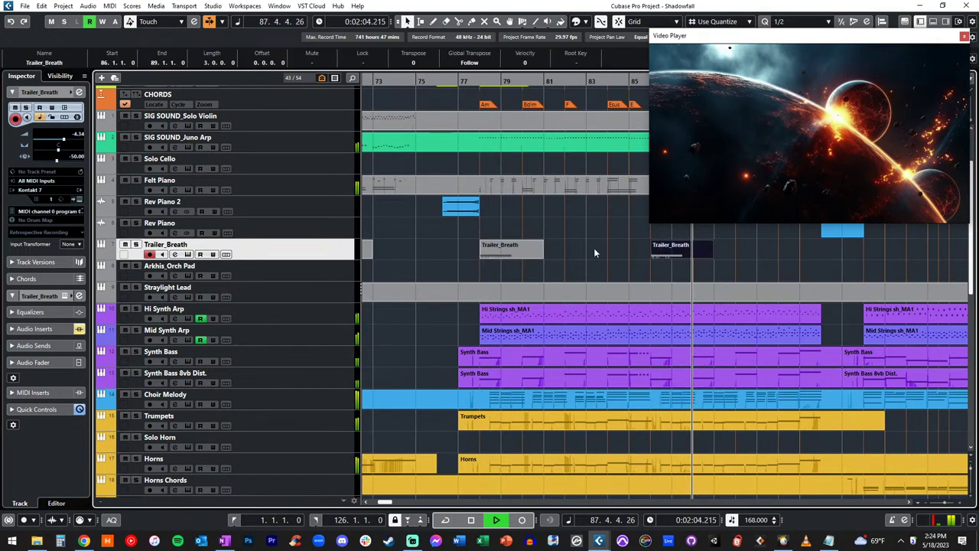
pyautogui.moveTo(494, 251); pyautogui.dragTo(707, 252)
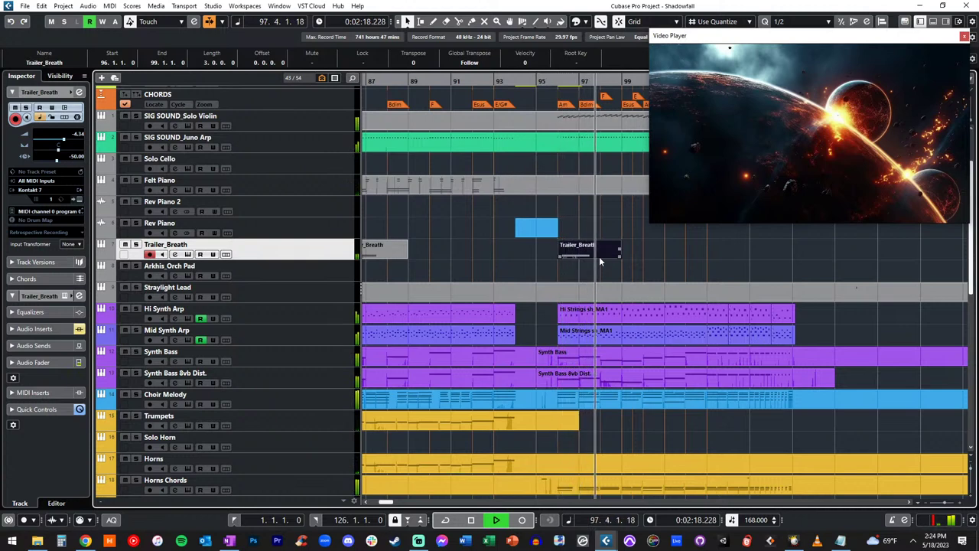
# Step: Look through the tracks from Act 4 to the outro during playback to see which parts are still playing
pyautogui.hscroll(2, 605, 259)
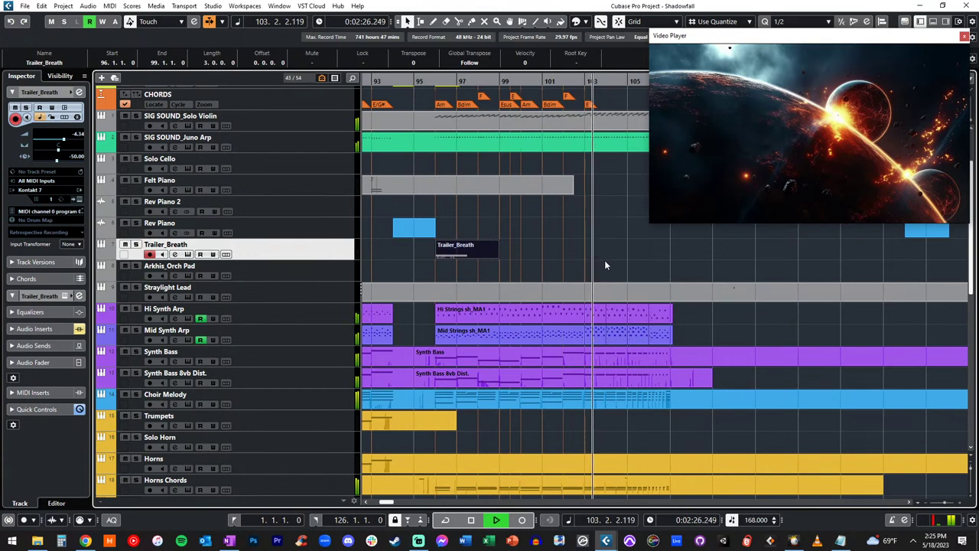
pyautogui.scroll(-5, 605, 262)
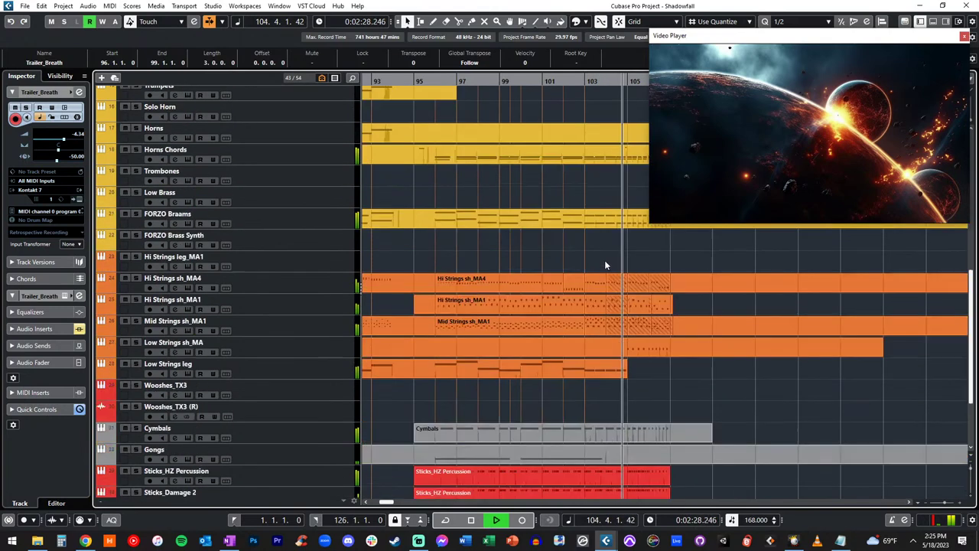
pyautogui.scroll(-2, 606, 265)
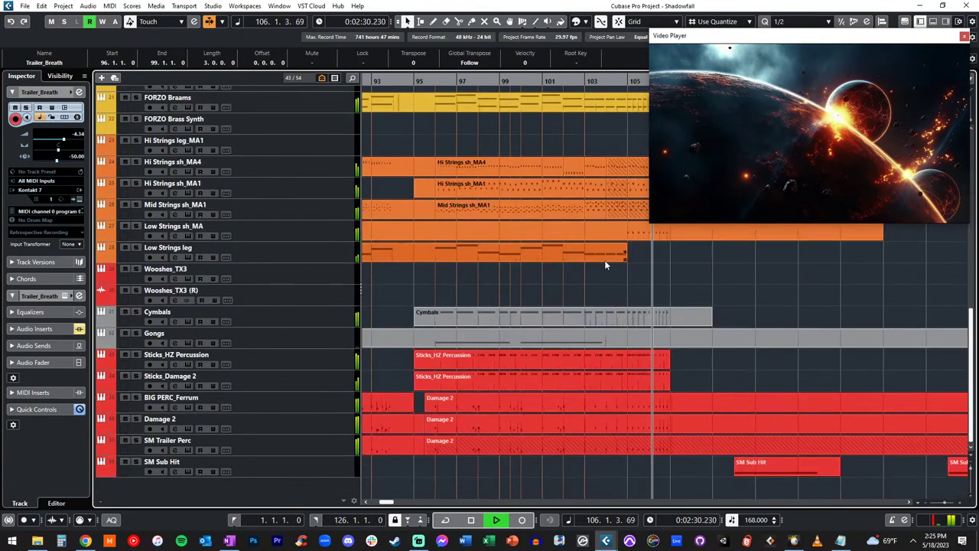
pyautogui.scroll(2, 605, 265)
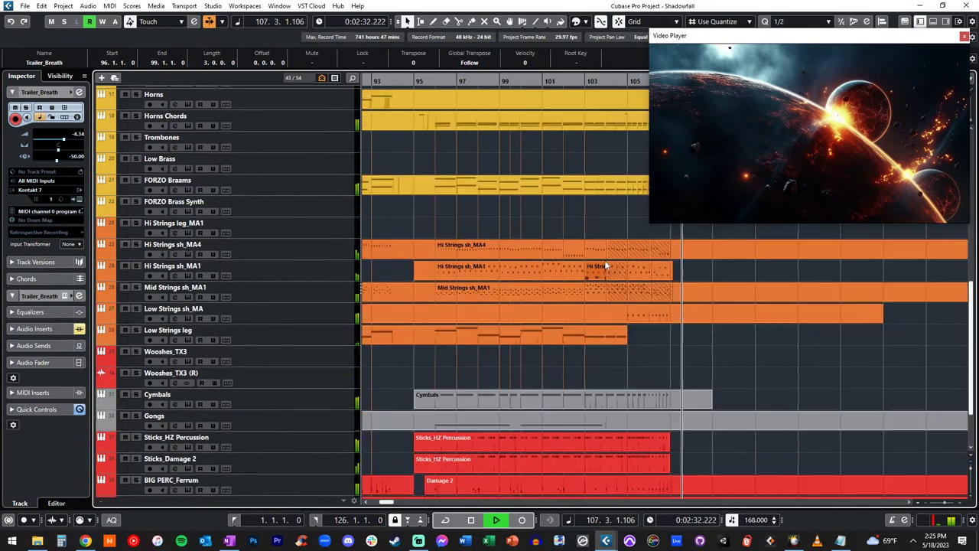
pyautogui.scroll(7, 606, 266)
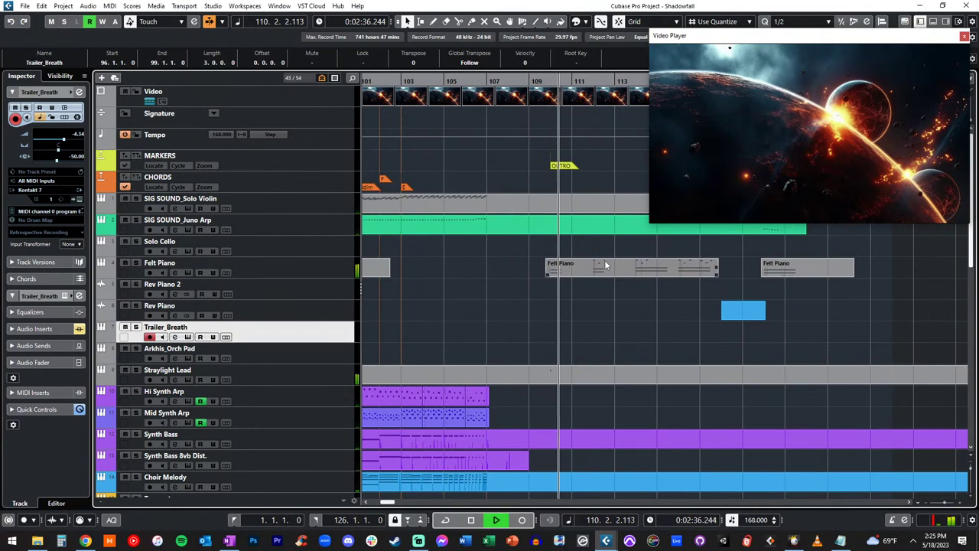
pyautogui.hscroll(-3, 533, 266)
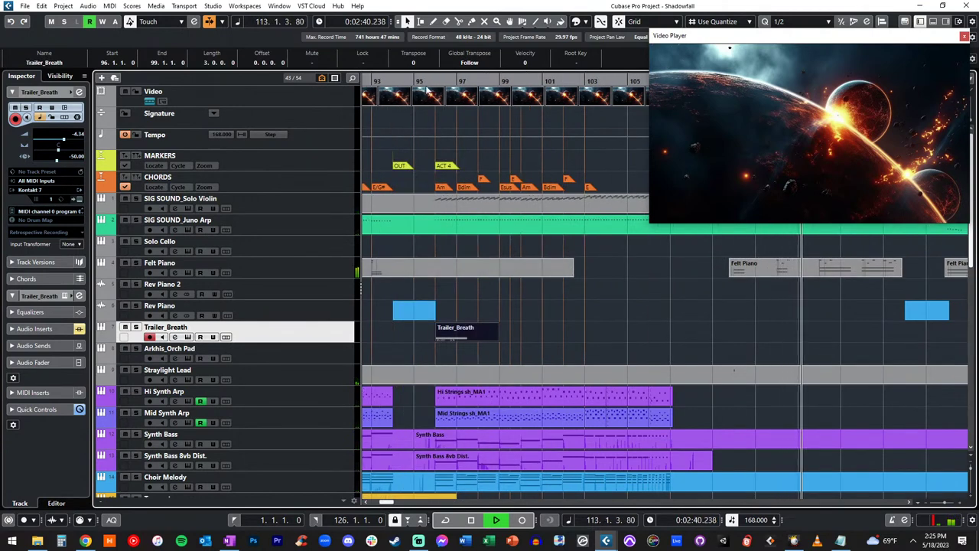
pyautogui.hscroll(6, 582, 241)
pyautogui.scroll(-10, 552, 305)
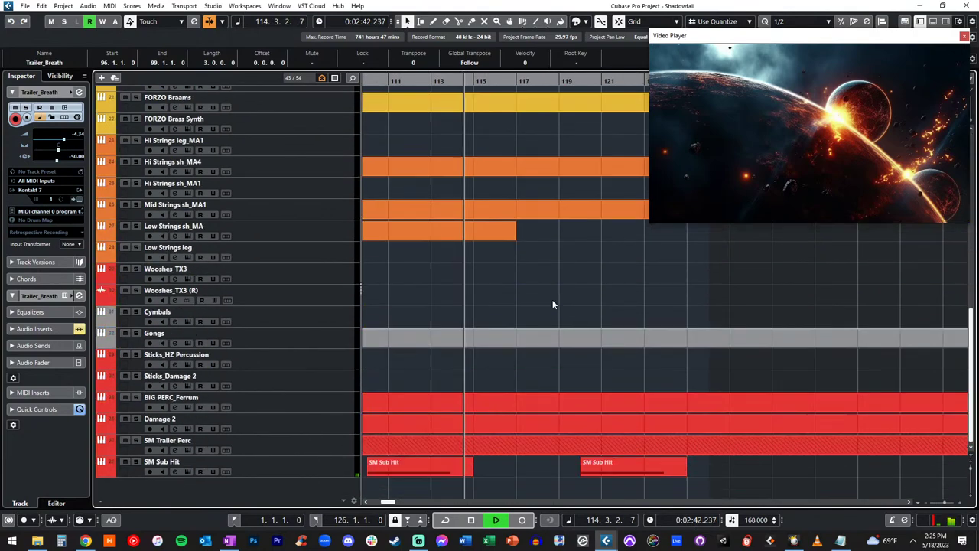
pyautogui.scroll(10, 553, 305)
# Step: Compare the Rev Piano clip in the outro with the Rev Piano 2 clip that leads into Act 1
pyautogui.click(558, 282)
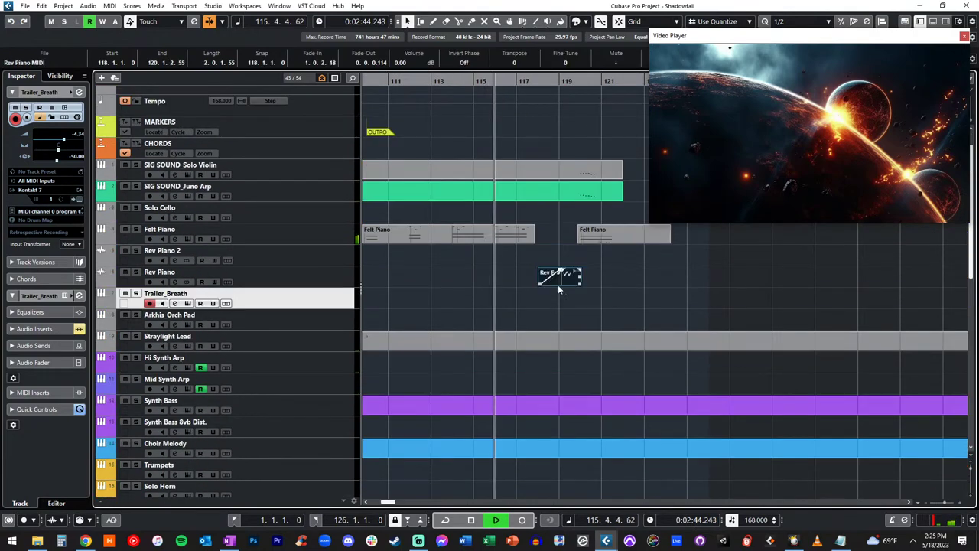
pyautogui.hscroll(-20, 545, 277)
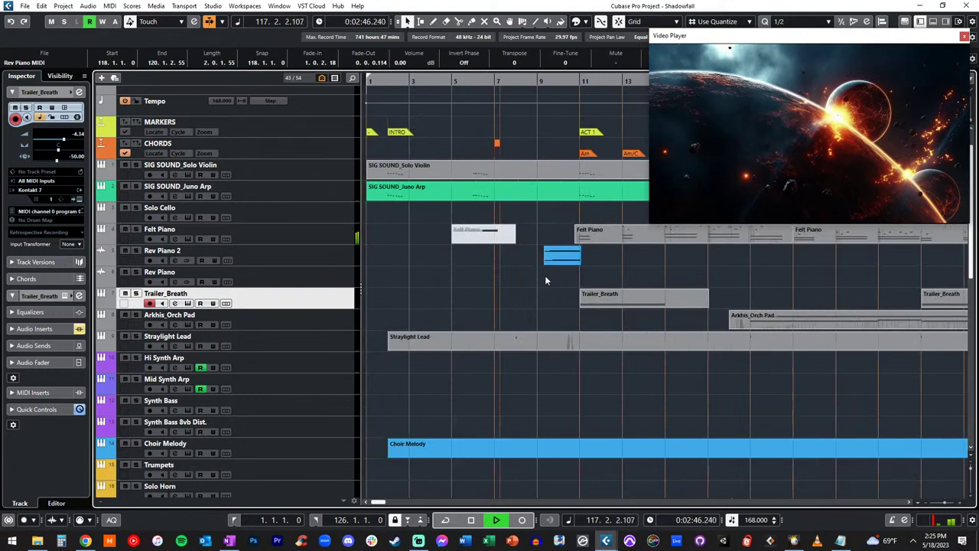
pyautogui.hscroll(1, 546, 277)
pyautogui.click(497, 257)
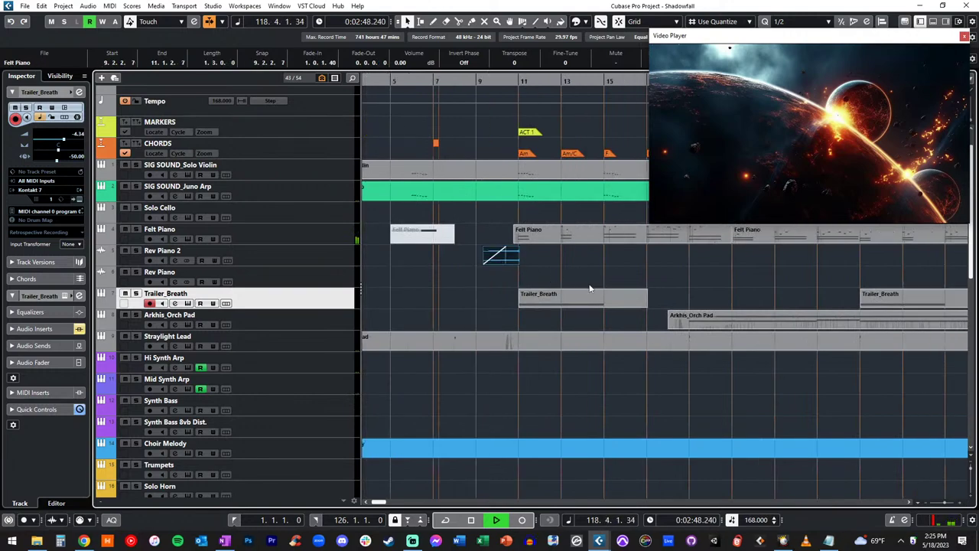
pyautogui.hscroll(20, 589, 289)
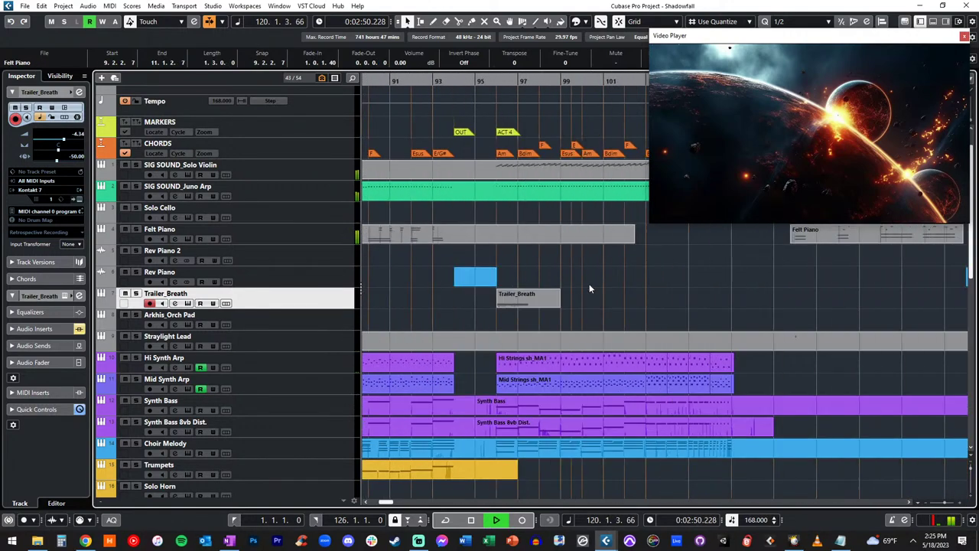
pyautogui.hscroll(6, 589, 288)
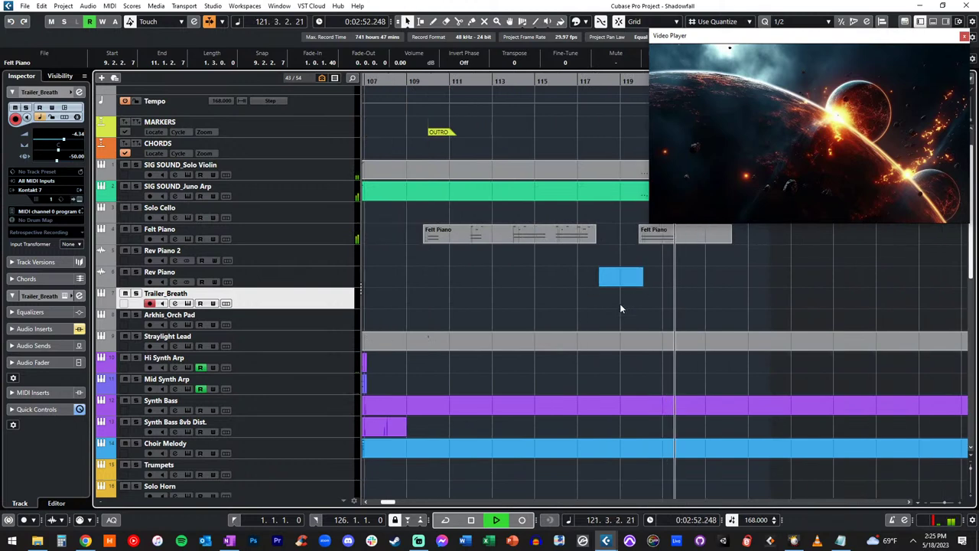
# Step: Delete the Rev Piano clip at bar 118 in the outro and select the Rev Piano 2 track
pyautogui.click(610, 279)
pyautogui.press('Delete')
pyautogui.click(354, 247)
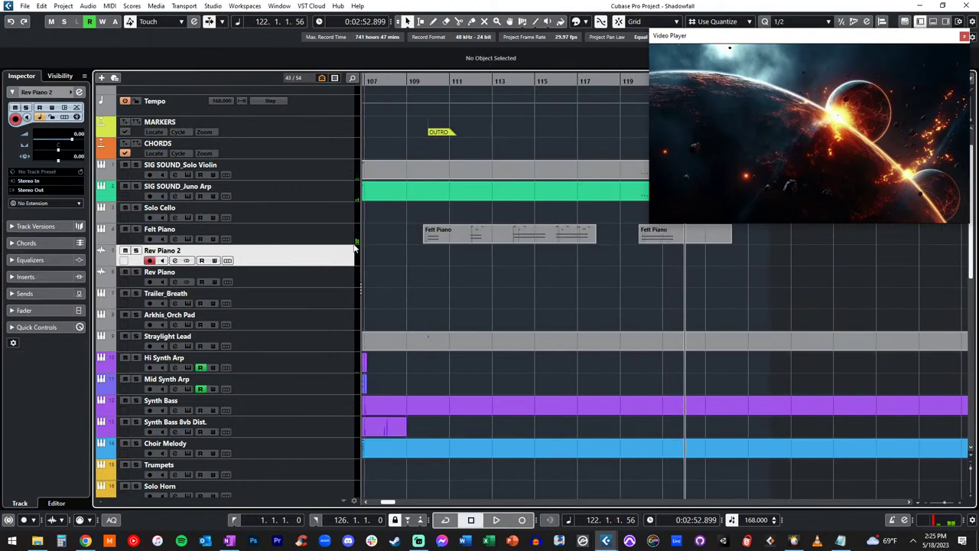
# Step: Play the outro from bar 118 to hear the gap before the last Felt Piano clip
pyautogui.press('KP_Subtract')
pyautogui.press('KP_Subtract')
pyautogui.press('KP_Subtract')
pyautogui.press('KP_Subtract')
pyautogui.press('KP_Subtract')
pyautogui.press('KP_Subtract')
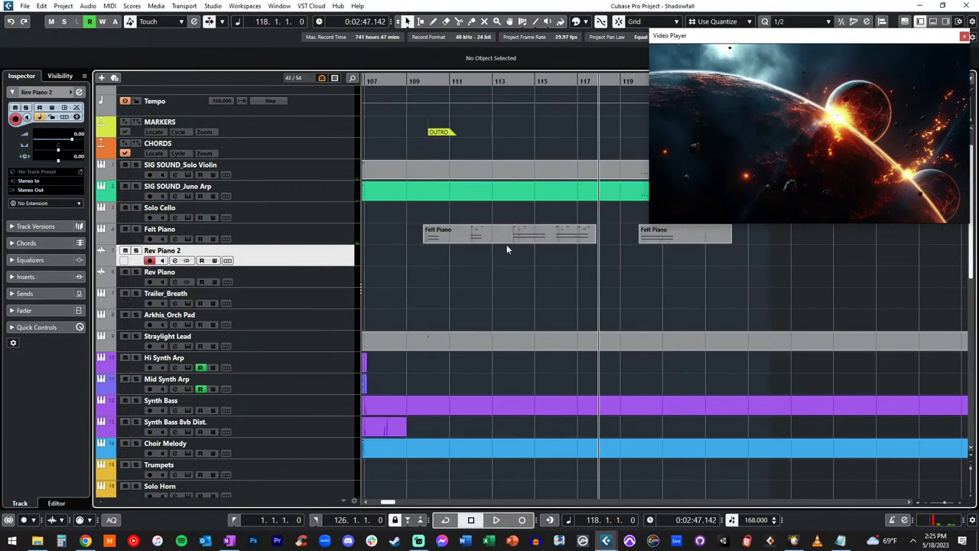
pyautogui.press('space')
pyautogui.press('KP_Add')
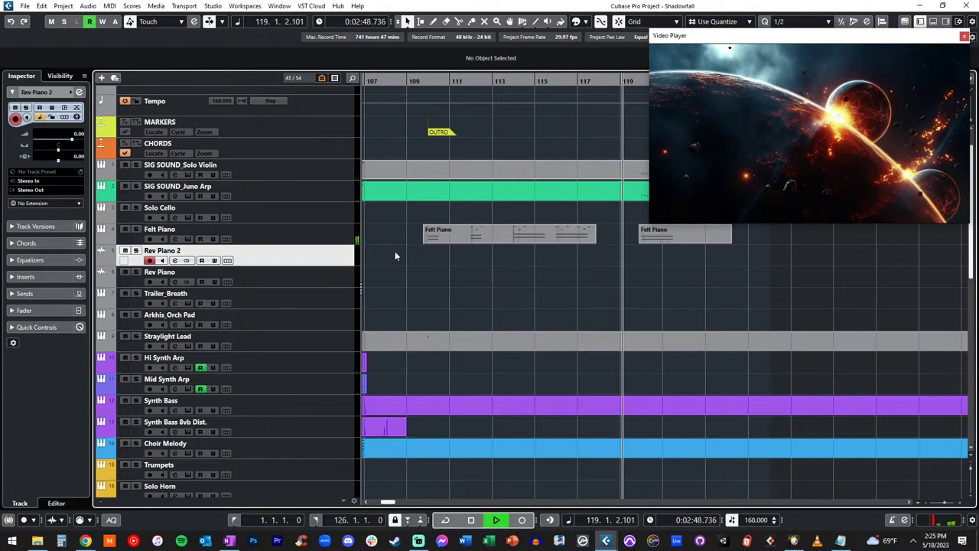
pyautogui.press('space')
# Step: Record a short new MIDI part on the Felt Piano track starting at bar 118
pyautogui.click(318, 241)
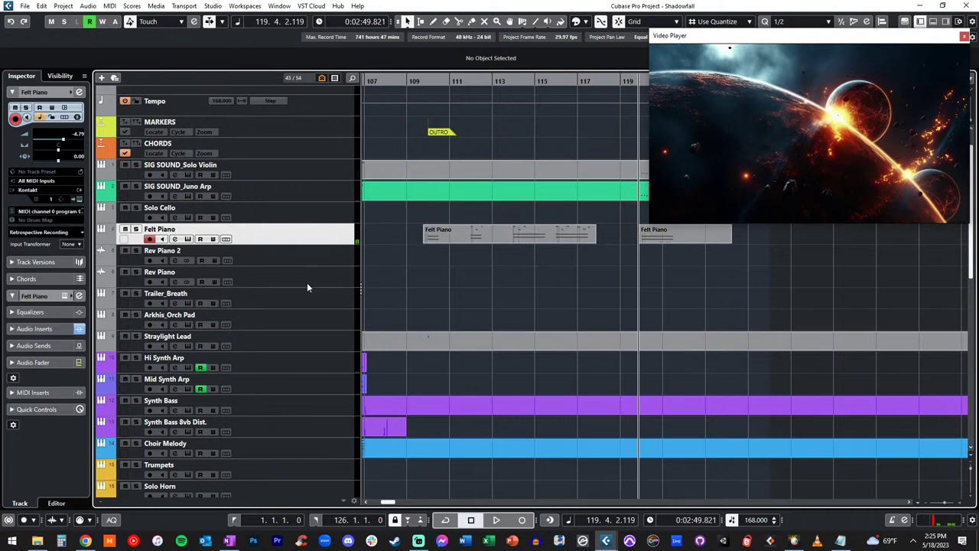
pyautogui.click(307, 287)
pyautogui.click(302, 240)
pyautogui.press('KP_Subtract')
pyautogui.press('KP_Subtract')
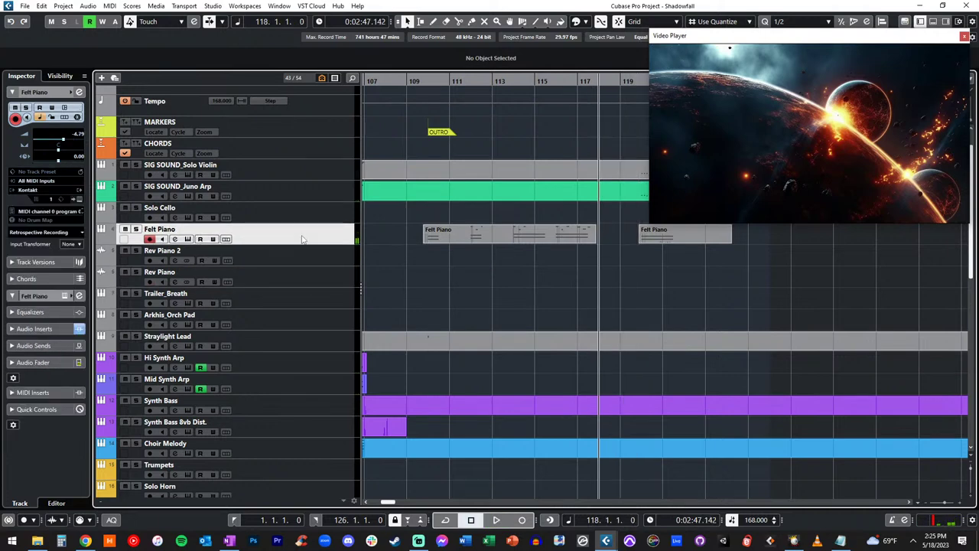
pyautogui.press('KP_Multiply')
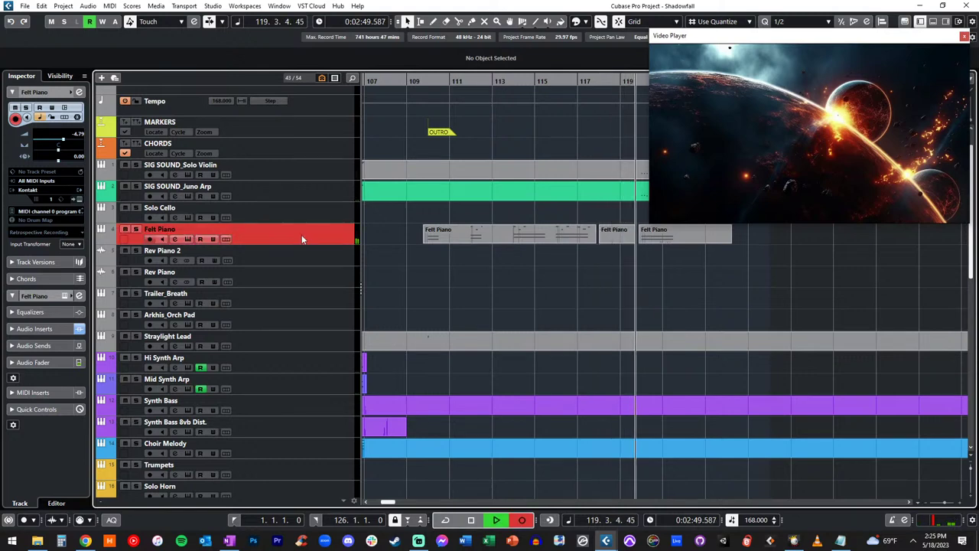
pyautogui.press('space')
# Step: Render the newly recorded Felt Piano part to audio at bar 125.3 and move the audio clip to Rev Piano 2 at bar 118.3
pyautogui.moveTo(608, 238); pyautogui.dragTo(762, 238)
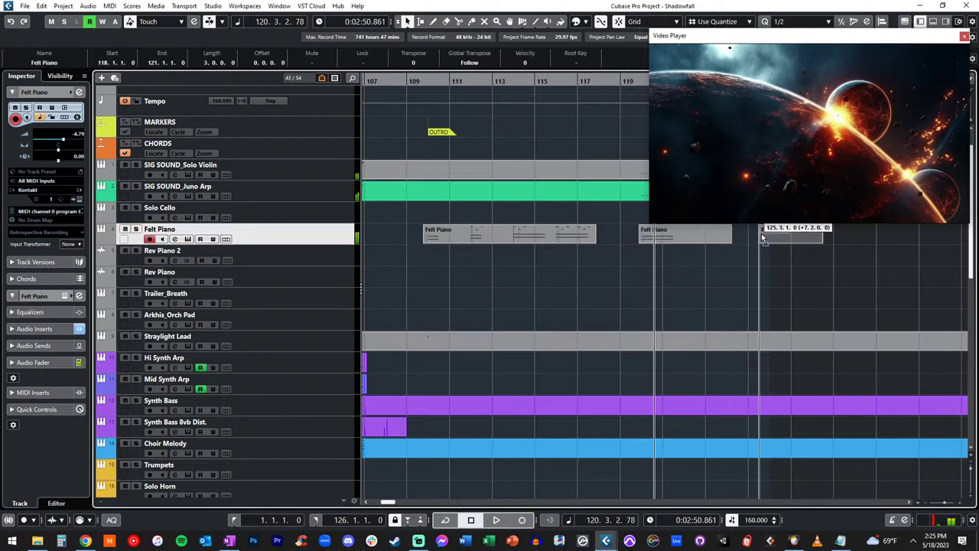
pyautogui.hotkey('alt', 'r')
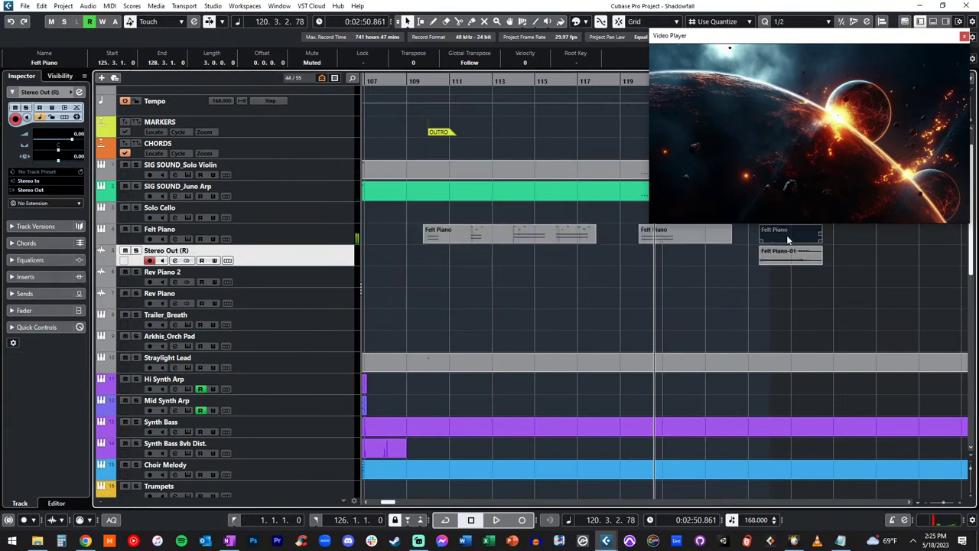
pyautogui.moveTo(785, 257); pyautogui.dragTo(633, 287)
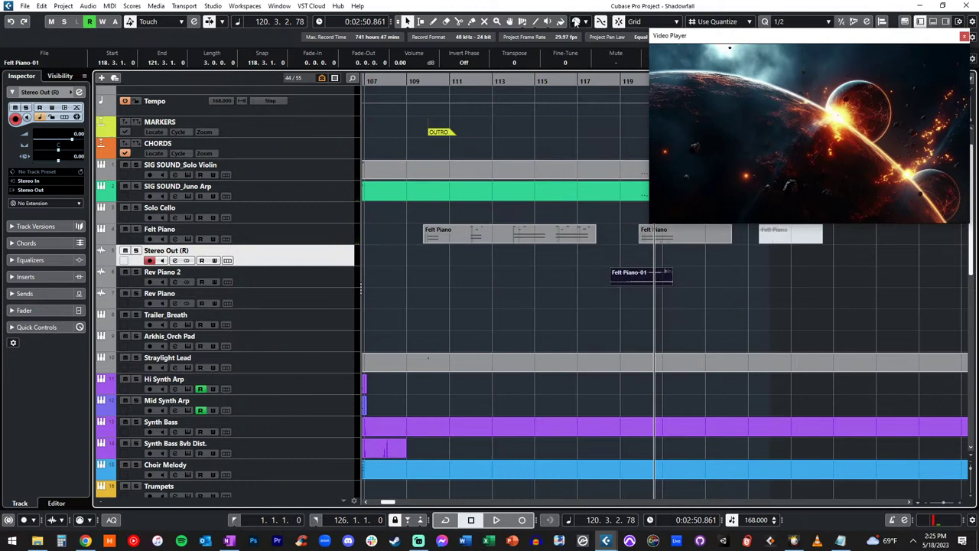
# Step: Color the rendered piano clip blue and delete the leftover Stereo Out (R) track
pyautogui.click(585, 22)
pyautogui.click(420, 330)
pyautogui.hotkey('shift', 'Delete')
pyautogui.hotkey('shift', 'h')
pyautogui.hotkey('shift', 'h')
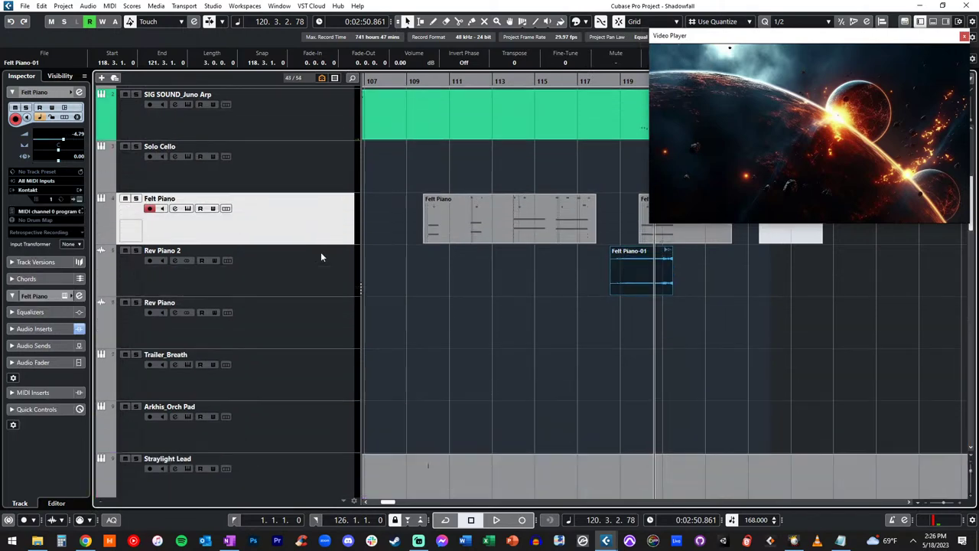
# Step: Shift the rendered clip on Rev Piano 2 earlier so it ends where the last full Felt Piano clip begins
pyautogui.press('KP_Subtract')
pyautogui.press('space')
pyautogui.press('h')
pyautogui.press('h')
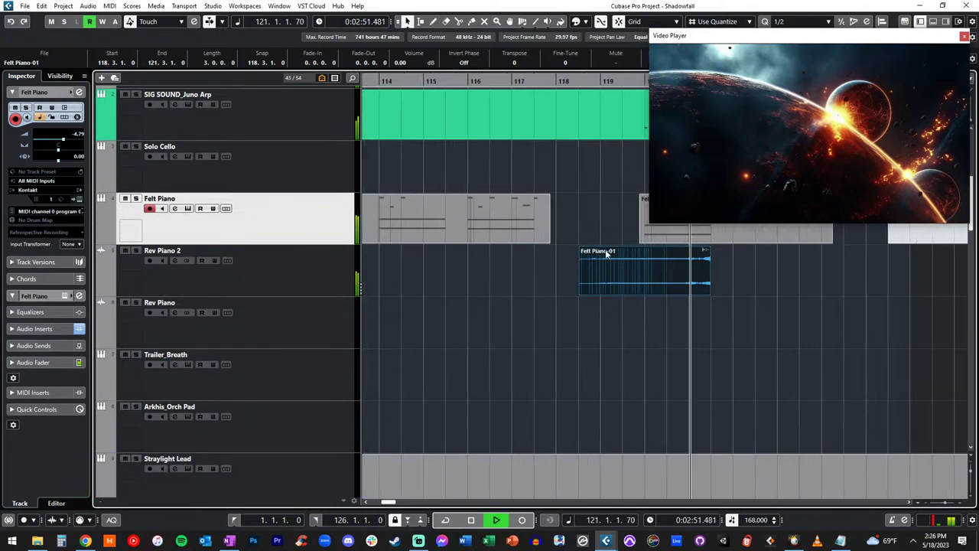
pyautogui.moveTo(661, 276); pyautogui.dragTo(610, 276)
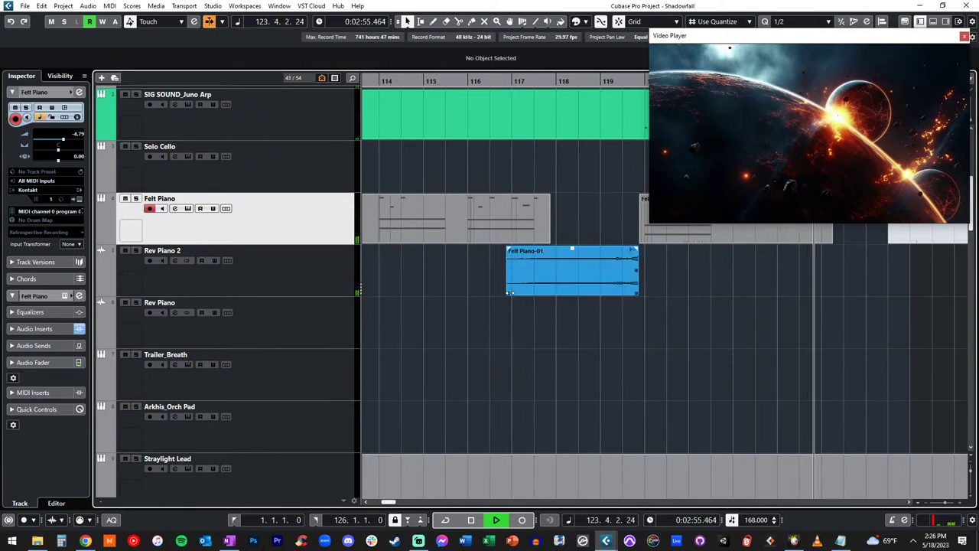
# Step: Trim the start of the Rev Piano 2 clip to bar 118, add a fade-in of about one bar, and audition it
pyautogui.moveTo(507, 286); pyautogui.dragTo(555, 285)
pyautogui.moveTo(559, 250); pyautogui.dragTo(607, 249)
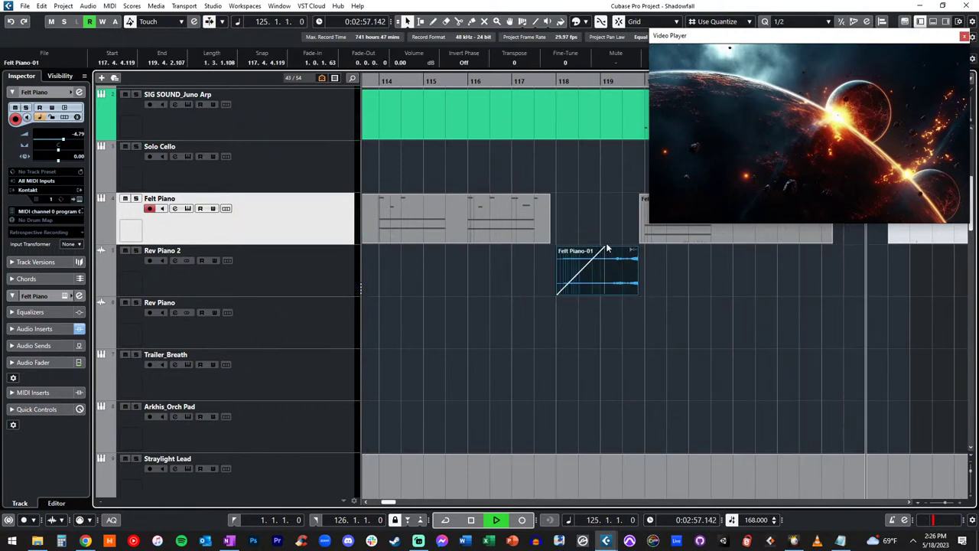
pyautogui.press('KP_Subtract')
pyautogui.press('KP_Subtract')
pyautogui.press('KP_Subtract')
pyautogui.press('KP_Subtract')
pyautogui.press('KP_Subtract')
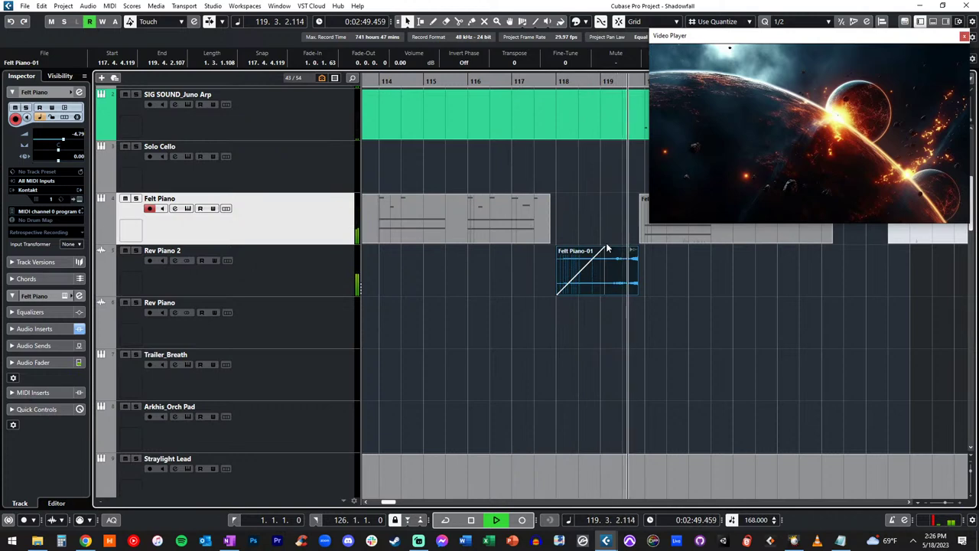
# Step: Move the Rev Piano 2 clip to end at bar 120 and extend its start back to bar 118
pyautogui.press('h')
pyautogui.press('h')
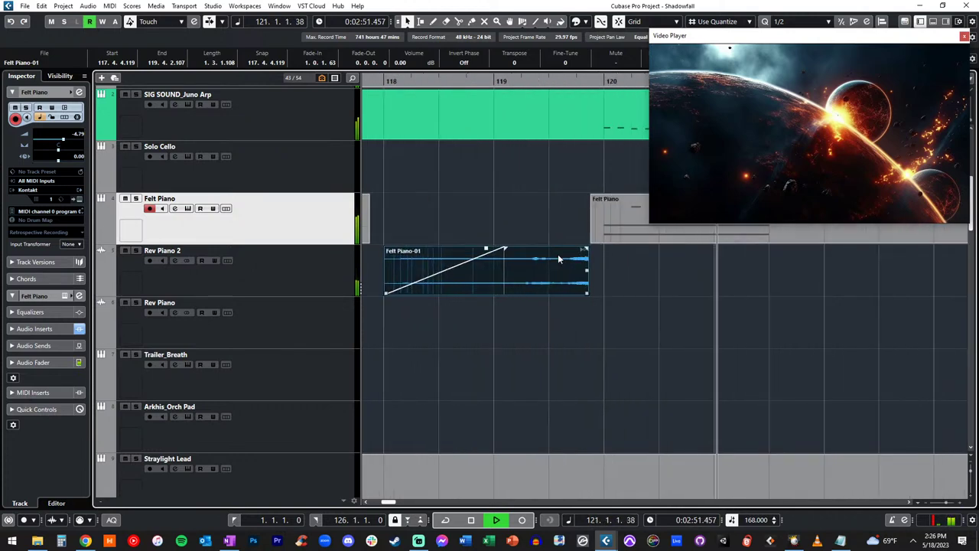
pyautogui.moveTo(557, 254)
pyautogui.mouseDown()
pyautogui.moveTo(579, 260)
pyautogui.moveTo(592, 284)
pyautogui.moveTo(584, 282)
pyautogui.mouseUp()
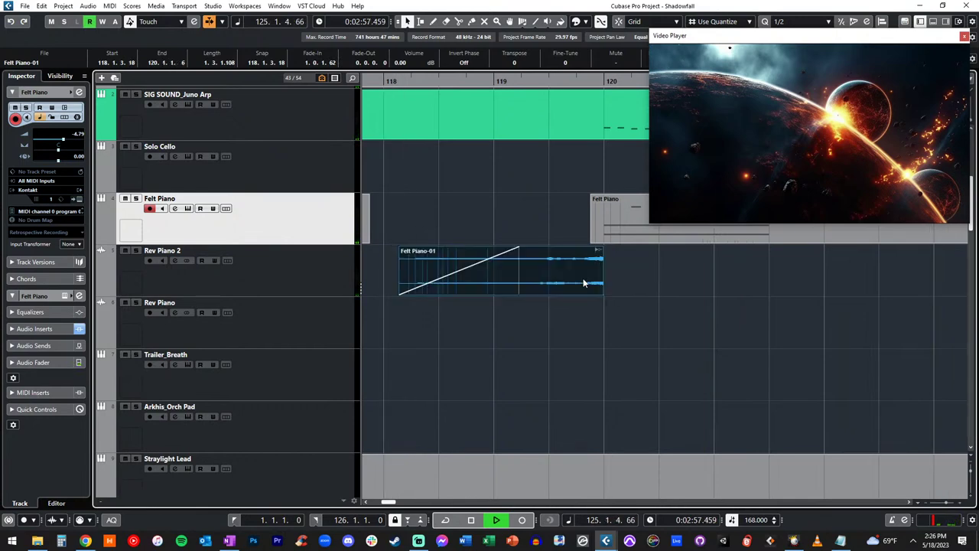
pyautogui.moveTo(401, 293); pyautogui.dragTo(387, 294)
# Step: Replay the outro to check how the Rev Piano 2 clip leads into the Felt Piano chord at bar 120
pyautogui.press('KP_Subtract')
pyautogui.press('KP_Subtract')
pyautogui.press('KP_Subtract')
pyautogui.press('KP_Subtract')
pyautogui.press('KP_Subtract')
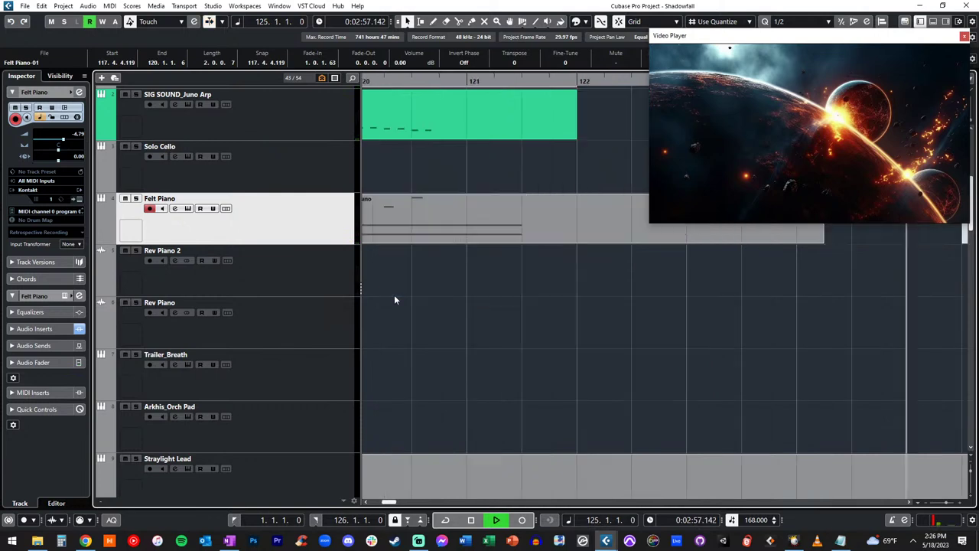
pyautogui.press('space')
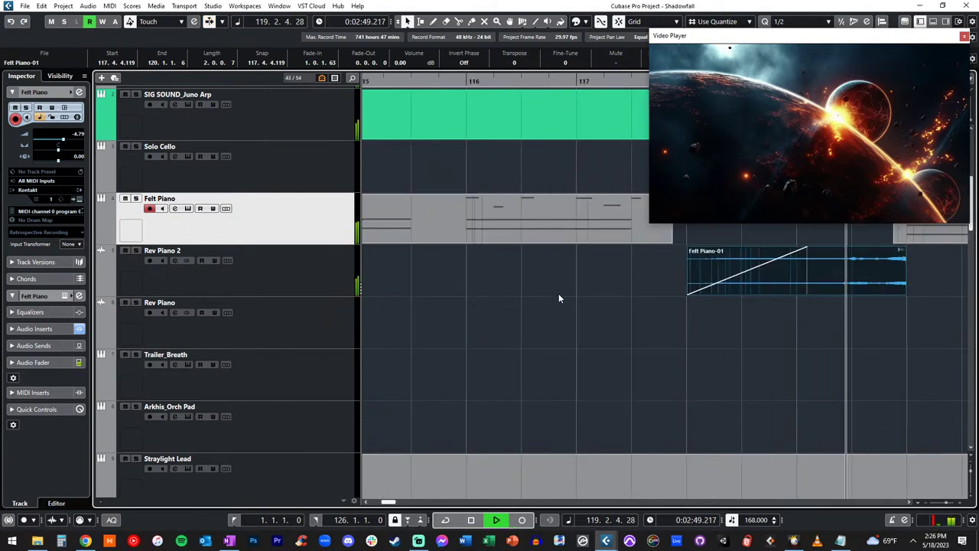
pyautogui.press('KP_Subtract')
pyautogui.press('KP_Subtract')
pyautogui.press('KP_Subtract')
pyautogui.press('KP_Subtract')
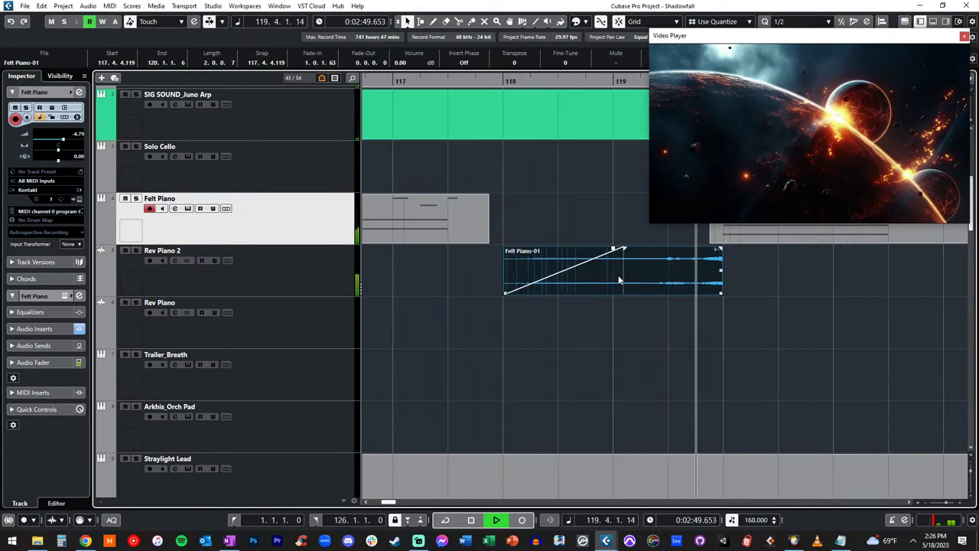
# Step: Inspect the remaining outro tracks down to the SM Sub Hit clips while replaying the ending around bar 122
pyautogui.scroll(-6, 621, 254)
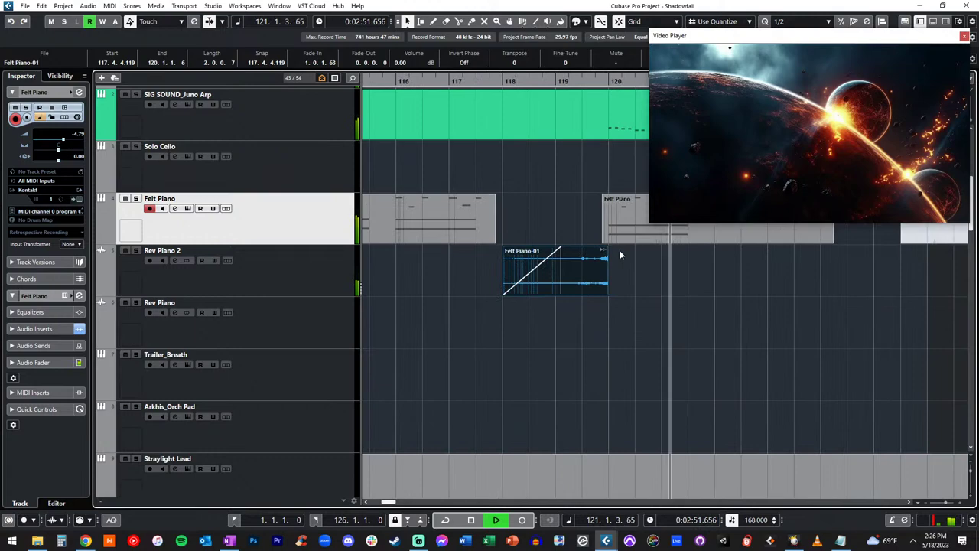
pyautogui.scroll(-1, 621, 254)
pyautogui.scroll(6, 621, 254)
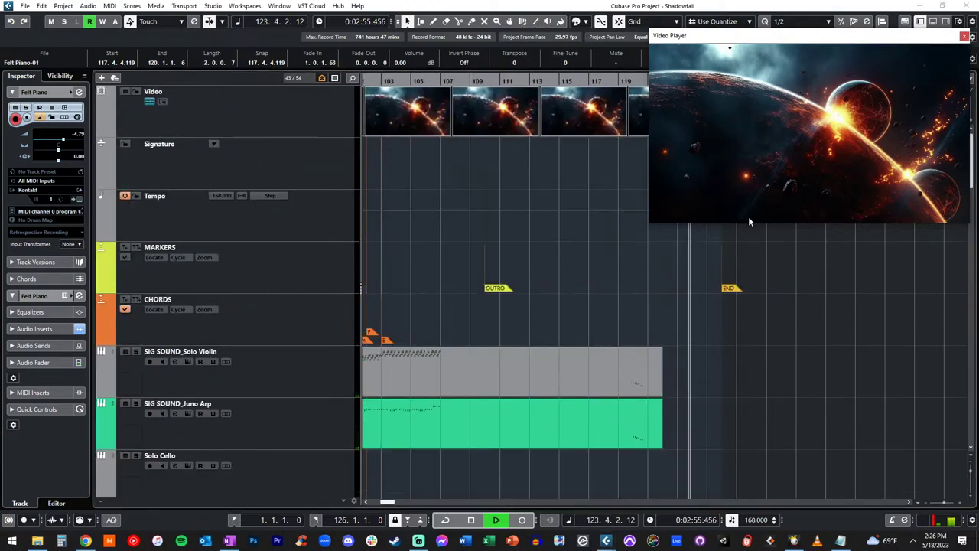
pyautogui.scroll(-15, 596, 266)
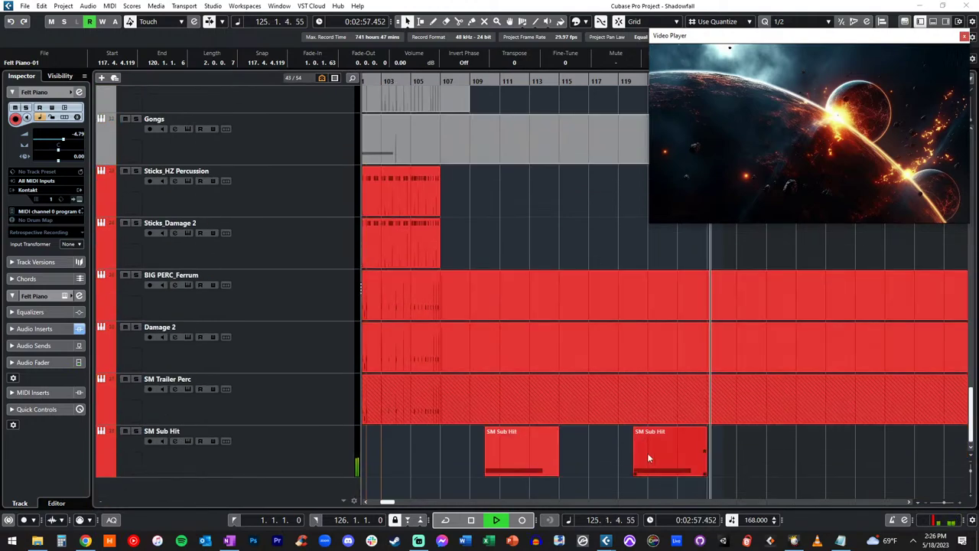
pyautogui.press('KP_Add')
pyautogui.press('KP_Add')
pyautogui.press('KP_Subtract')
pyautogui.press('KP_Subtract')
pyautogui.press('KP_Subtract')
pyautogui.press('KP_Subtract')
pyautogui.press('KP_Subtract')
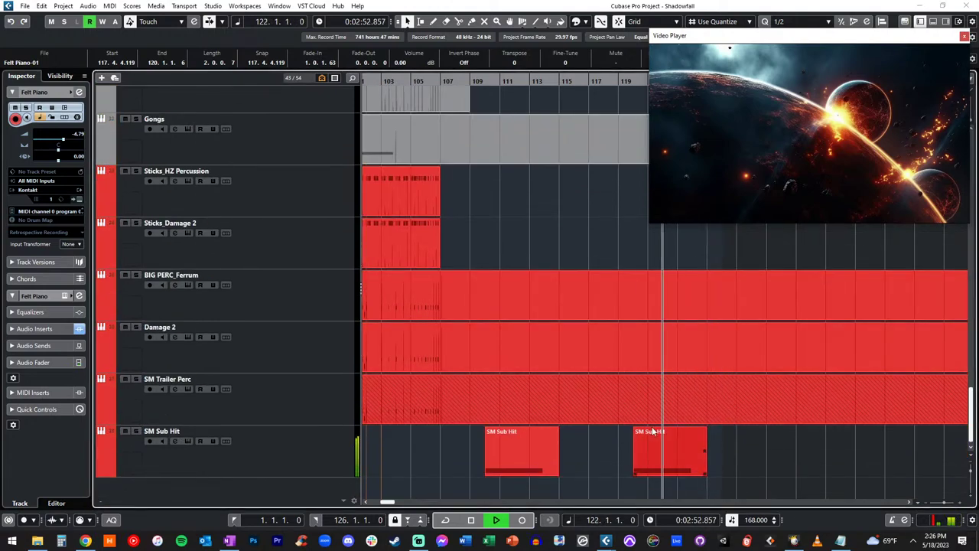
# Step: Replay the ending from about bar 121, inspecting the outro tracks from the SM Sub Hit clips up to the END marker
pyautogui.press('KP_Subtract')
pyautogui.press('KP_Subtract')
pyautogui.scroll(15, 656, 424)
pyautogui.scroll(-3, 656, 424)
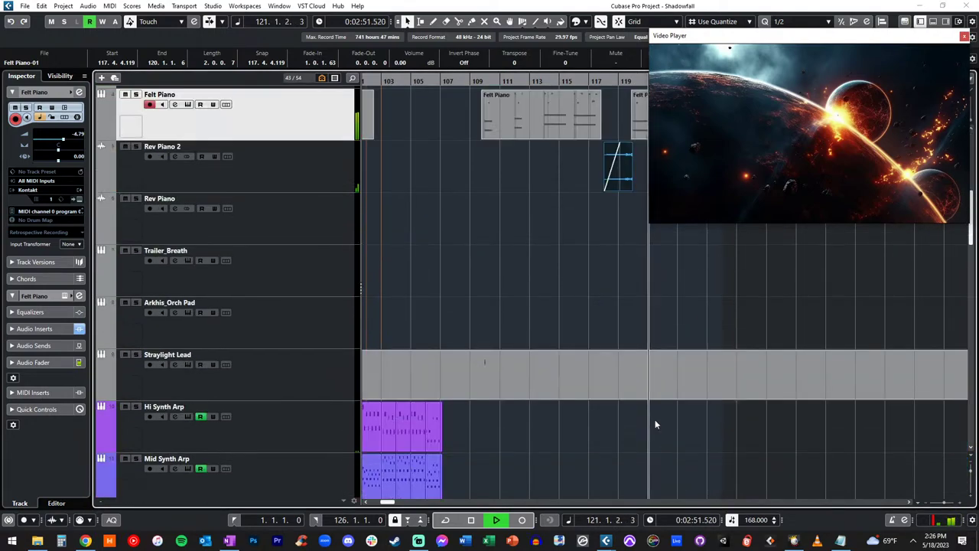
pyautogui.scroll(-15, 655, 423)
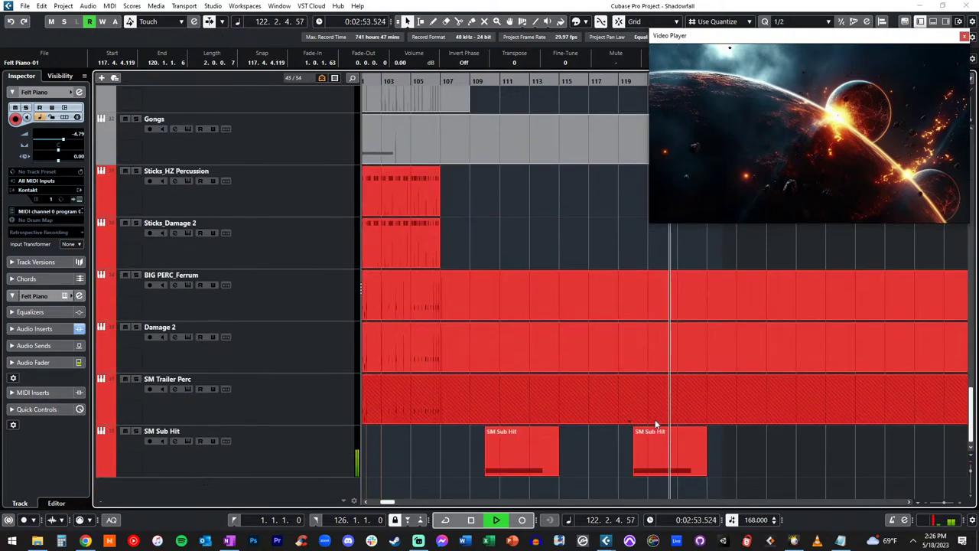
pyautogui.click(710, 449)
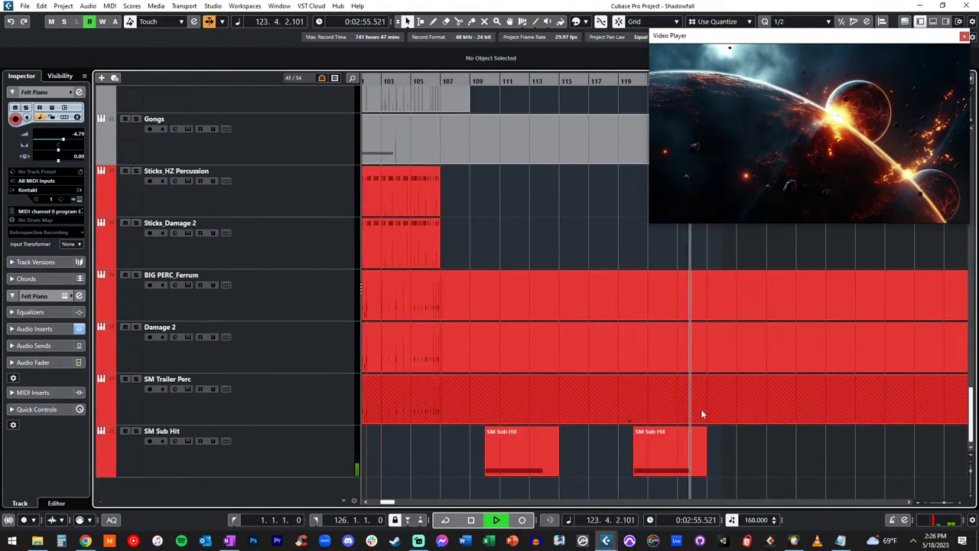
pyautogui.scroll(15, 701, 409)
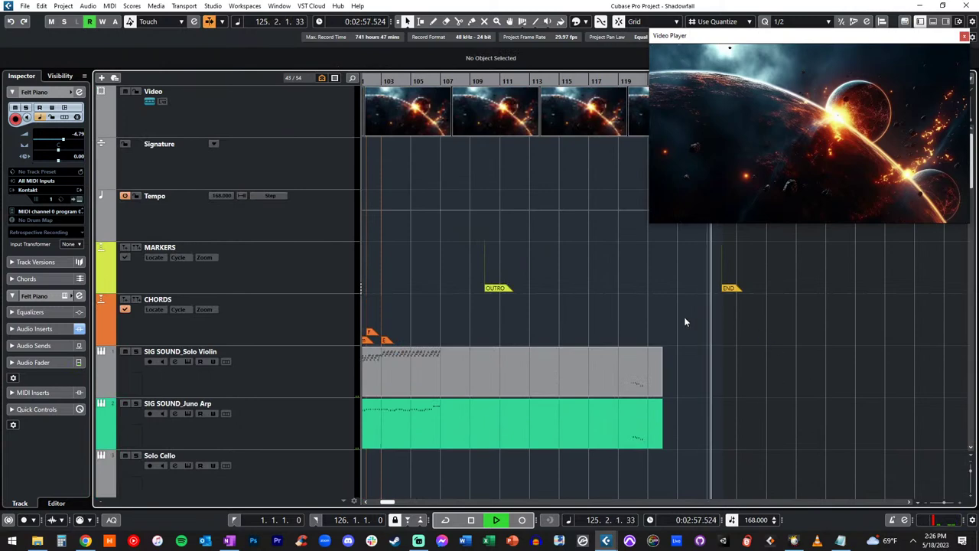
# Step: Set the left locator to 1.2.1.0 and play the opening from there
pyautogui.press('Home')
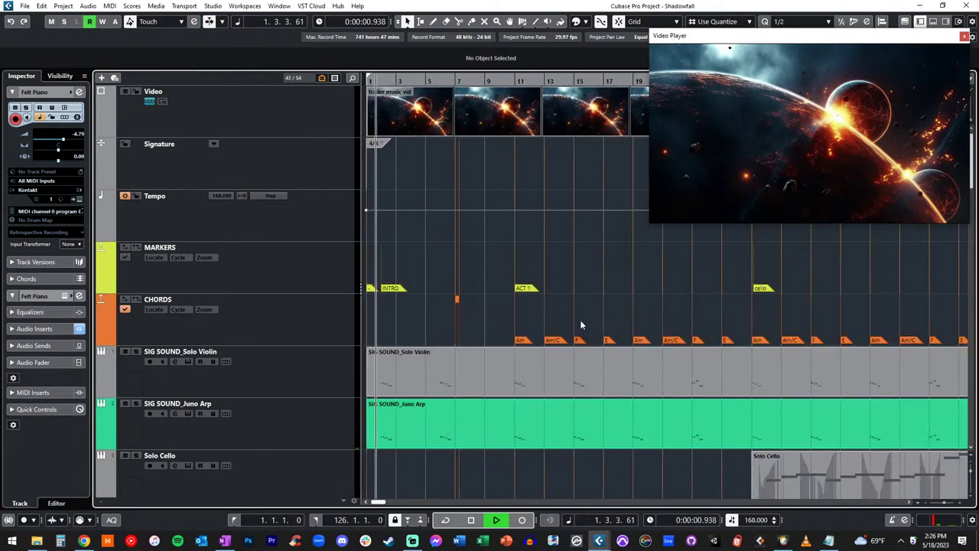
pyautogui.click(264, 525)
pyautogui.click(275, 525)
pyautogui.write('2')
pyautogui.press('Return')
pyautogui.press('KP_1')
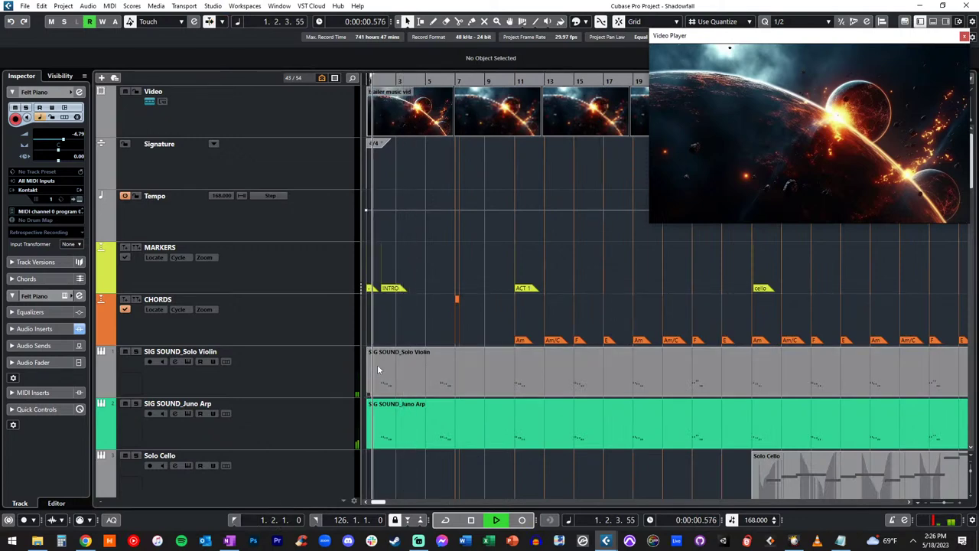
# Step: Set the left locator to 1.4.1.0, shortly before the INTRO marker
pyautogui.press('h')
pyautogui.press('h')
pyautogui.press('h')
pyautogui.press('h')
pyautogui.press('h')
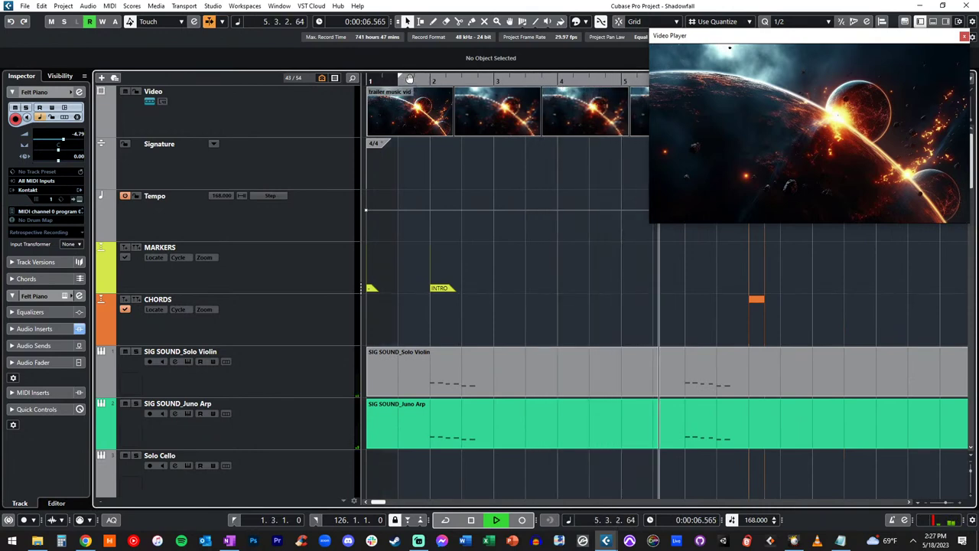
pyautogui.moveTo(416, 84); pyautogui.dragTo(415, 84)
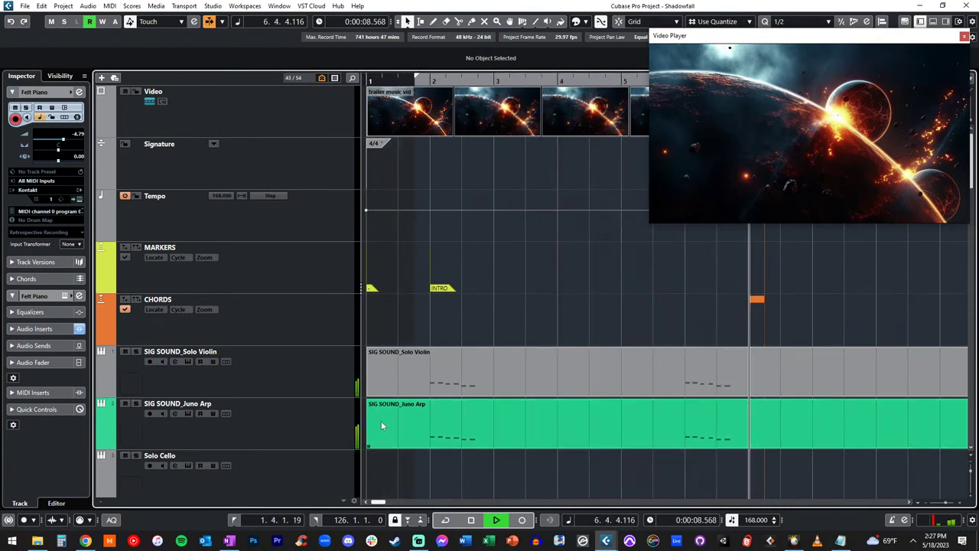
pyautogui.click(263, 521)
pyautogui.press('Tab')
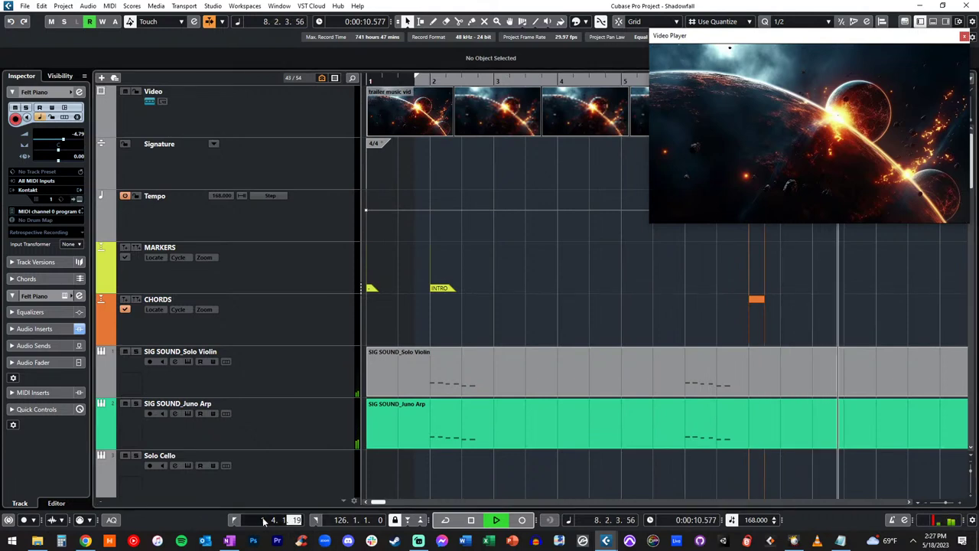
pyautogui.write('0')
pyautogui.press('Return')
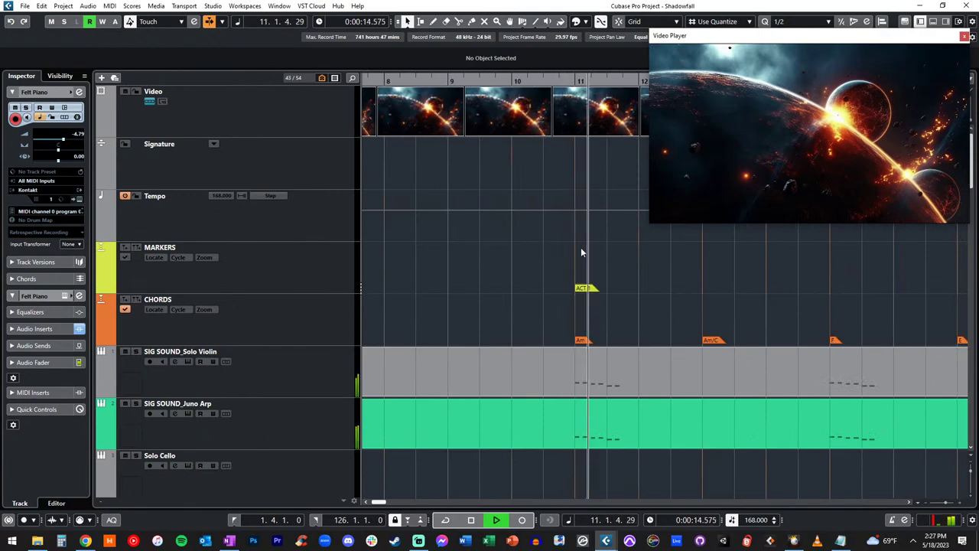
# Step: Play the transition into the ACT 3 marker from about bar 76, with more of the arrangement in view
pyautogui.press('g')
pyautogui.press('g')
pyautogui.press('g')
pyautogui.hotkey('shift', 'g')
pyautogui.hotkey('shift', 'g')
pyautogui.hotkey('shift', 'g')
pyautogui.press('g')
pyautogui.press('g')
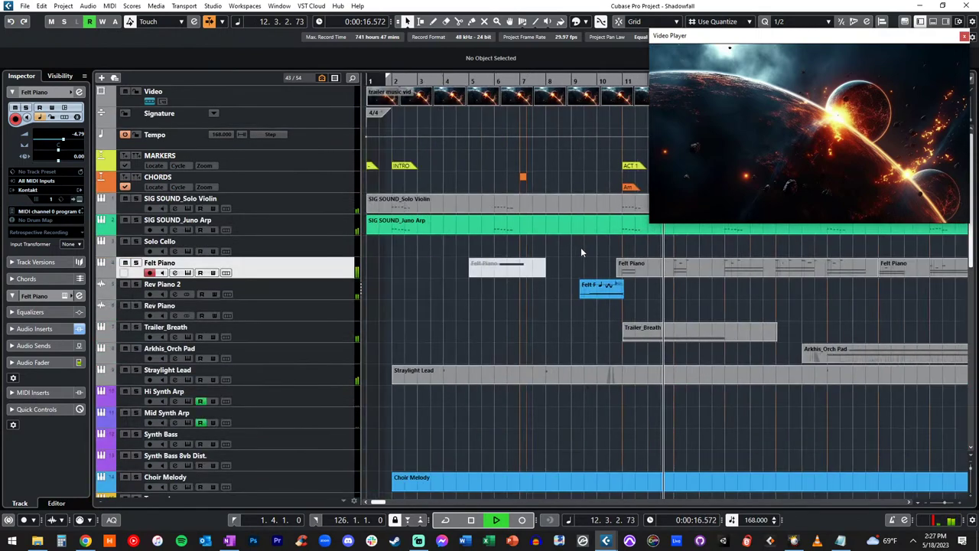
pyautogui.hotkey('shift', 'h')
pyautogui.hscroll(6, 582, 252)
pyautogui.hscroll(10, 581, 247)
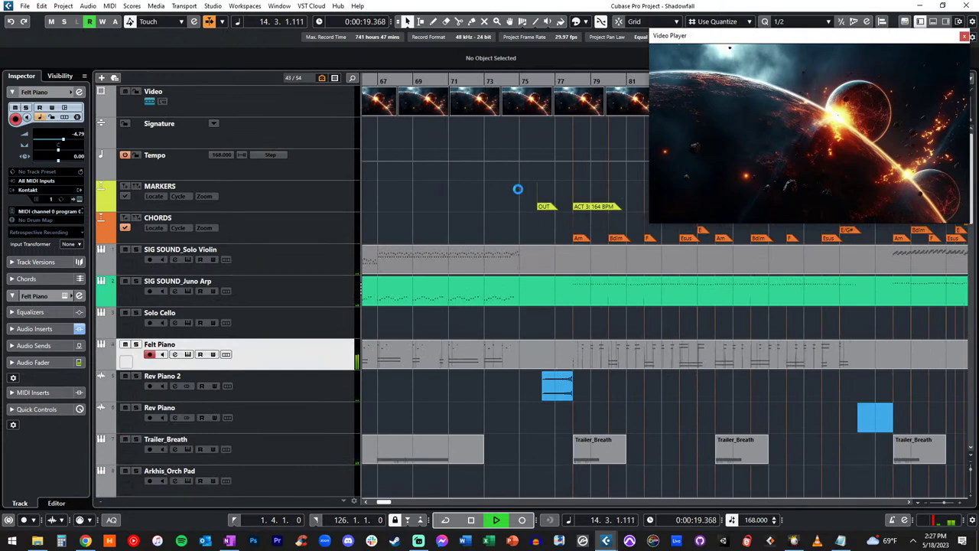
pyautogui.click(536, 84)
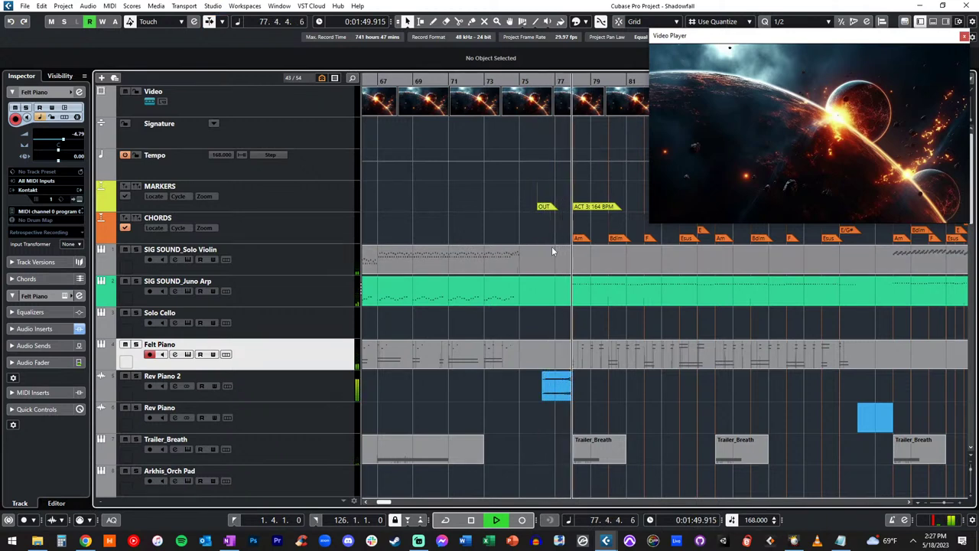
# Step: Play the transition into the ACT 4 marker from about bar 95, inspect the percussion tracks down to SM Sub Hit, and stop playback
pyautogui.hscroll(3, 551, 269)
pyautogui.hscroll(3, 551, 269)
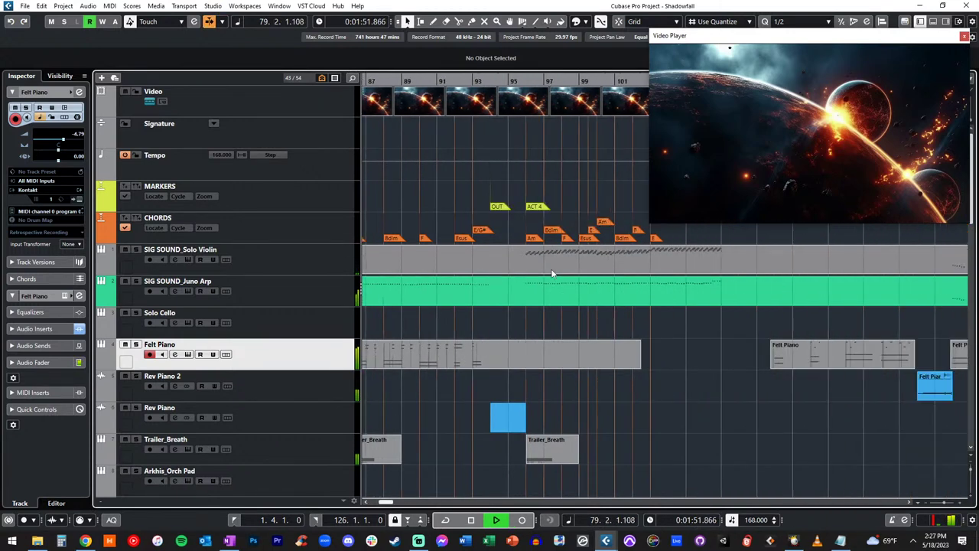
pyautogui.click(507, 81)
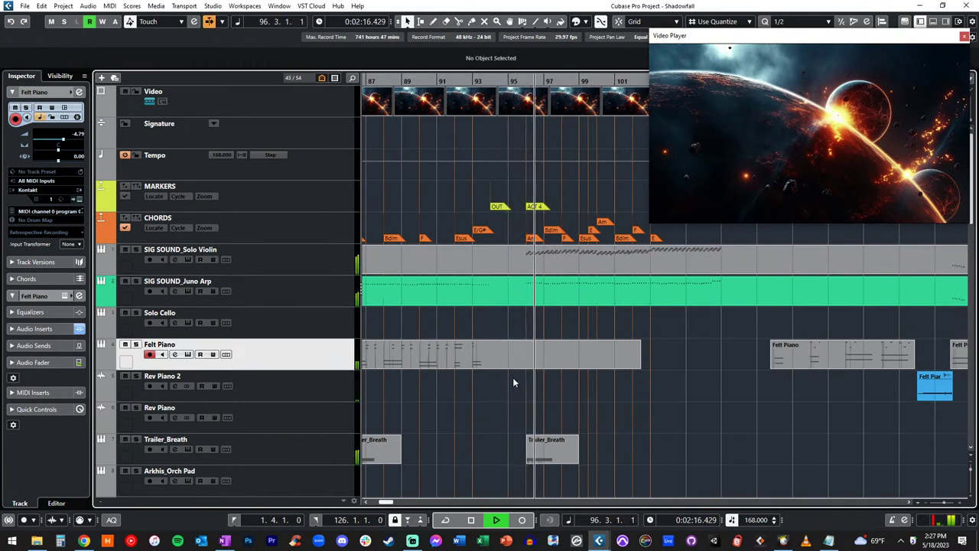
pyautogui.hscroll(3, 513, 378)
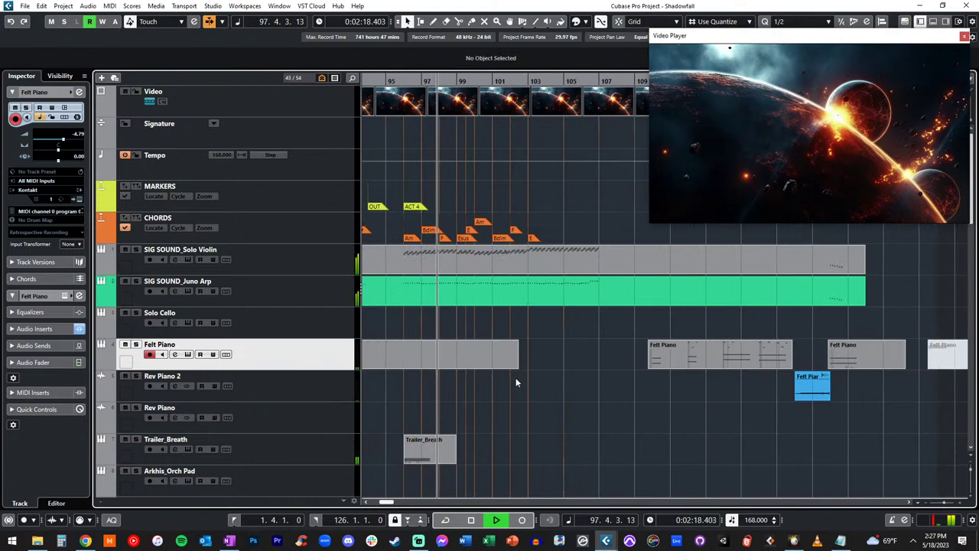
pyautogui.scroll(-5, 501, 228)
pyautogui.scroll(-5, 500, 228)
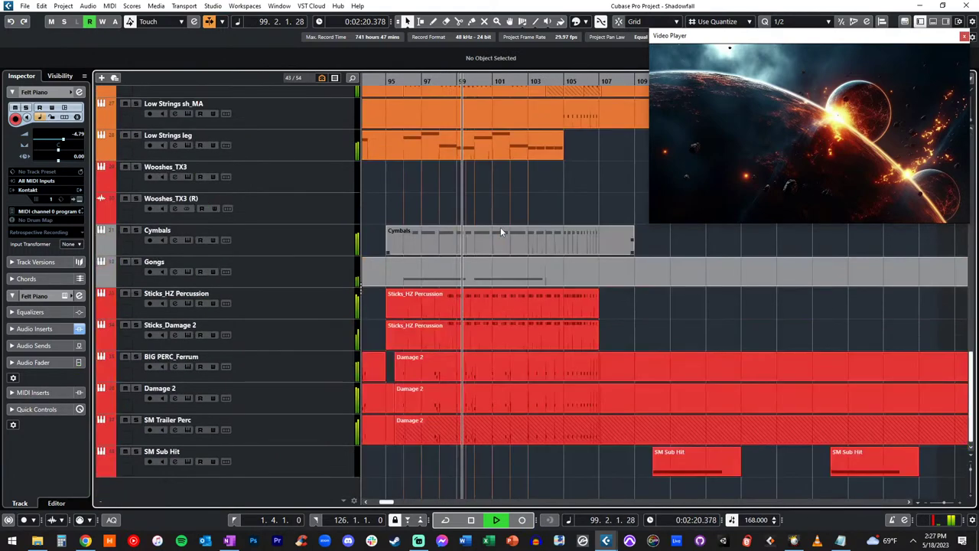
pyautogui.press('space')
pyautogui.click(24, 5)
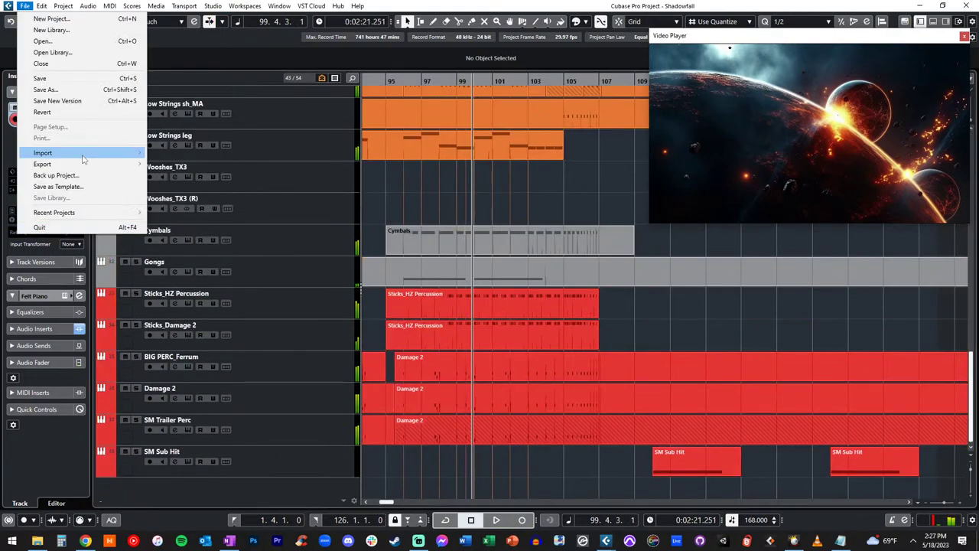
pyautogui.moveTo(84, 159)
pyautogui.click(165, 153)
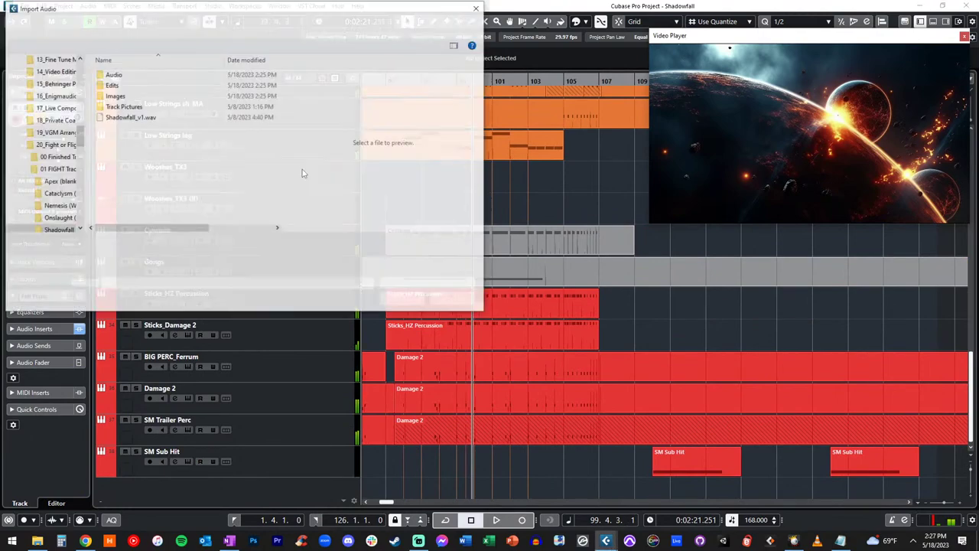
pyautogui.press('Escape')
# Step: Import only the White Noise Riser track from the Rise Above project, keeping its events at their absolute position
pyautogui.click(25, 6)
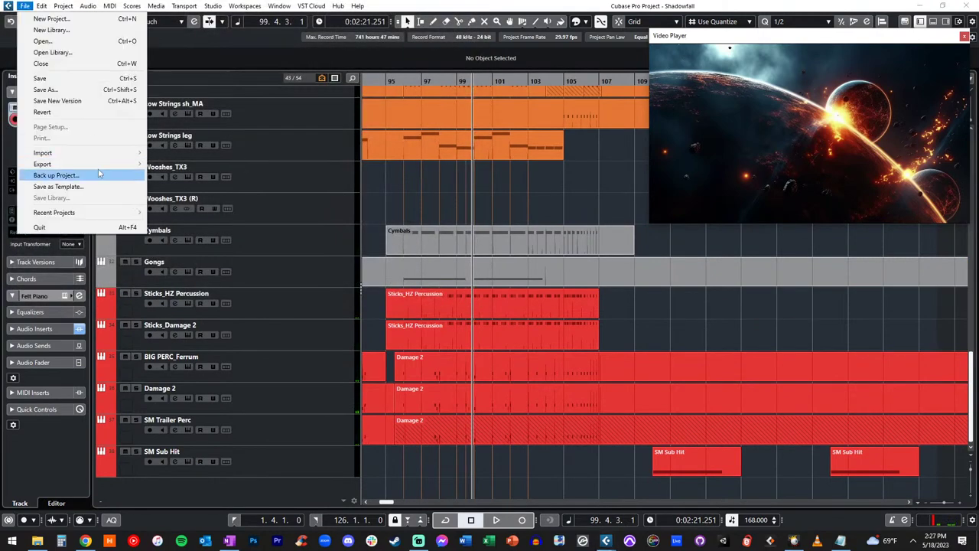
pyautogui.moveTo(107, 157)
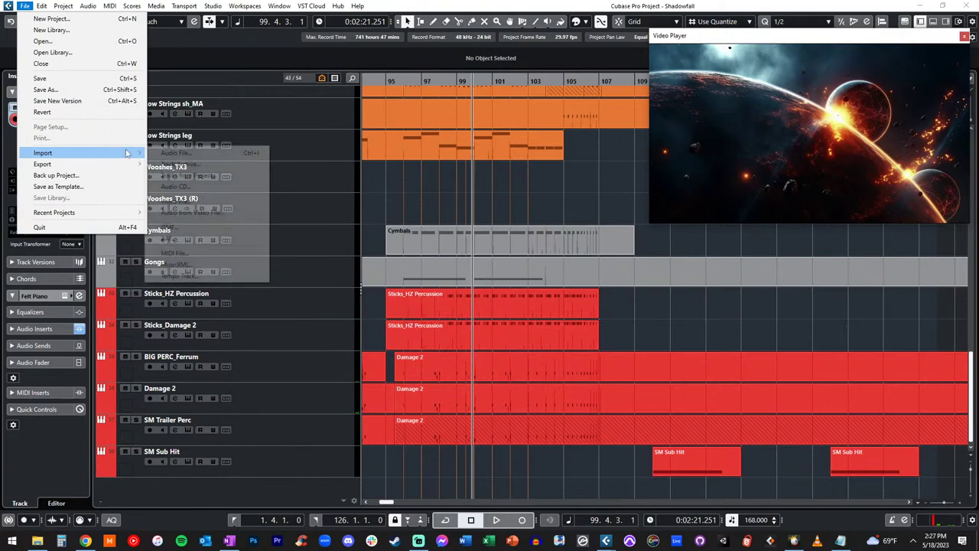
pyautogui.click(186, 175)
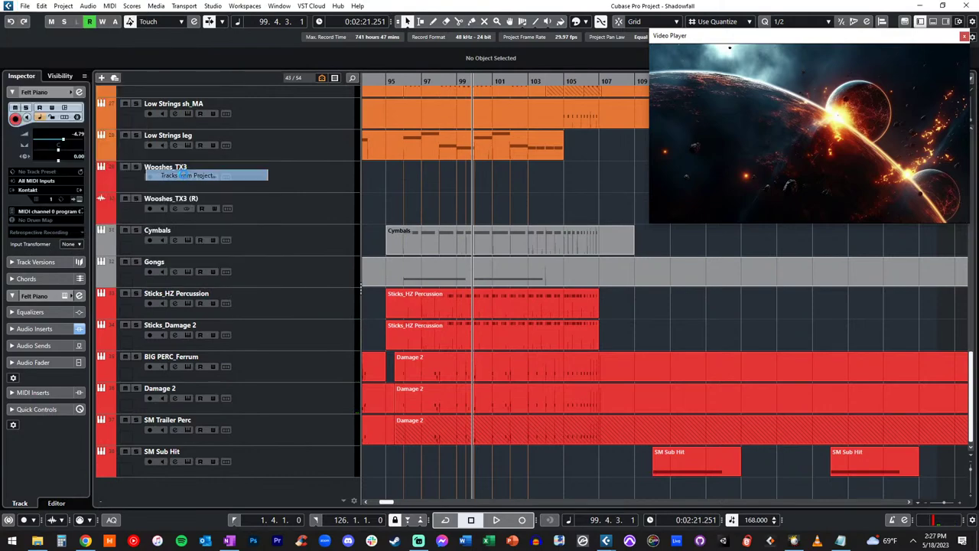
pyautogui.press('Escape')
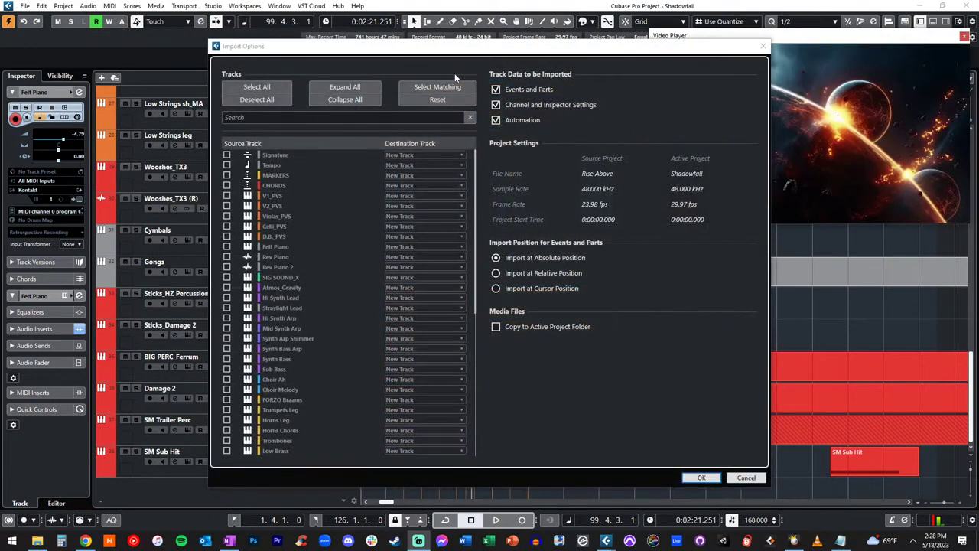
pyautogui.scroll(-9, 260, 265)
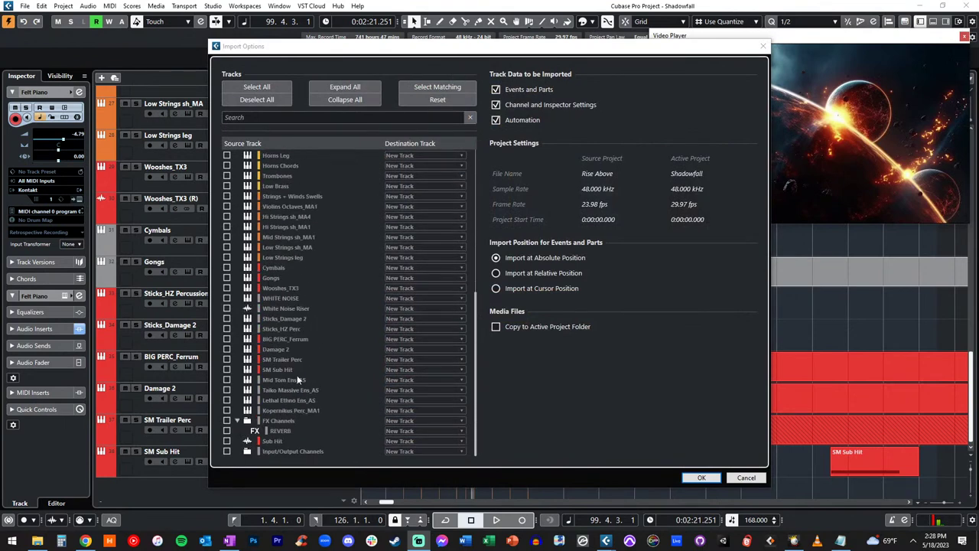
pyautogui.click(231, 308)
pyautogui.click(702, 477)
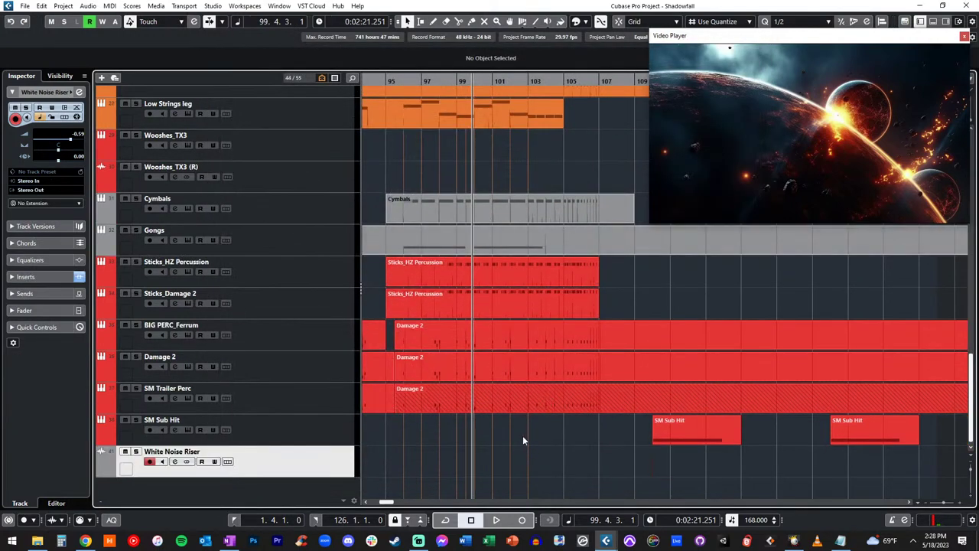
# Step: Select all the events on the White Noise Riser track and move them to start at about bar 99
pyautogui.hscroll(1, 527, 450)
pyautogui.hscroll(3, 527, 453)
pyautogui.hscroll(-6, 527, 453)
pyautogui.hscroll(4, 528, 453)
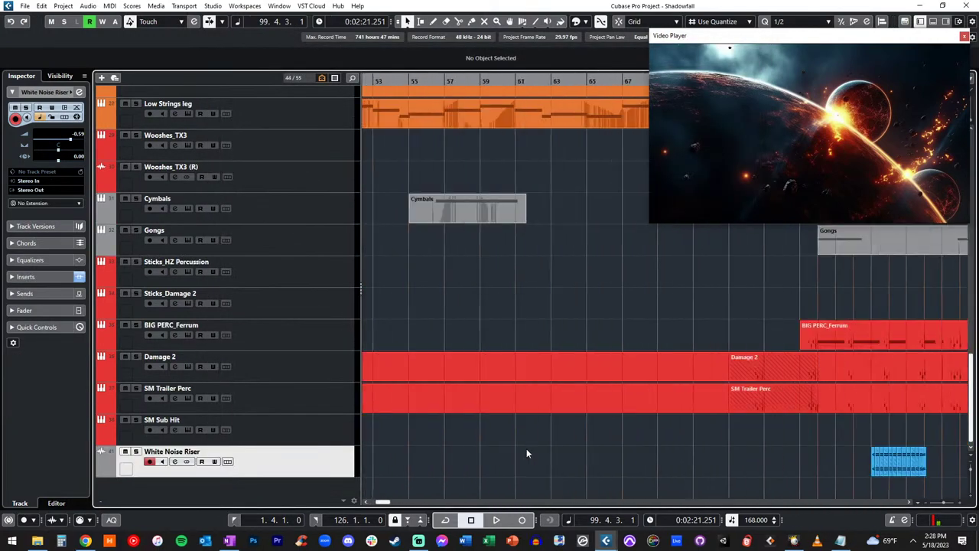
pyautogui.hscroll(-1, 526, 449)
pyautogui.moveTo(476, 438); pyautogui.dragTo(562, 473)
pyautogui.moveTo(556, 467); pyautogui.dragTo(872, 434)
pyautogui.hscroll(12, 663, 421)
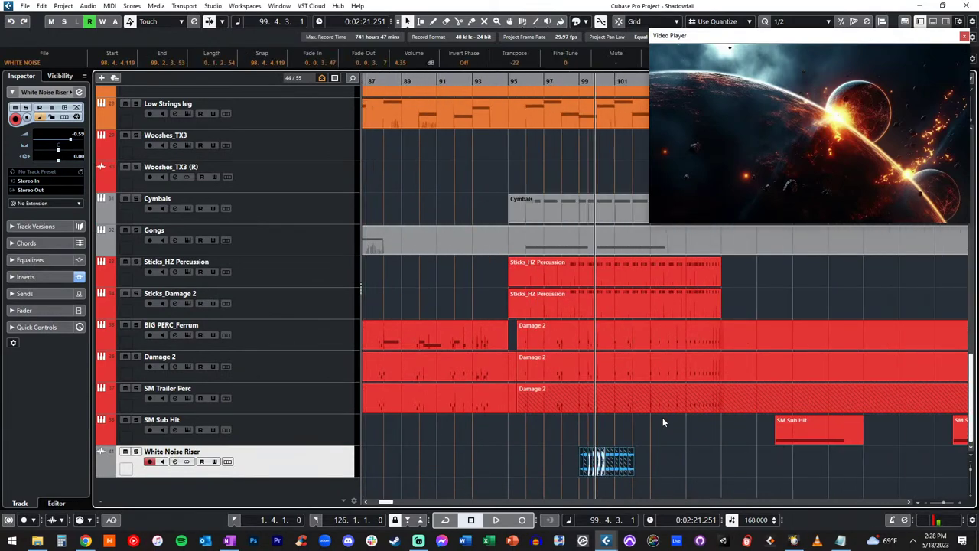
# Step: Nudge the selected White Noise Riser events later so they start just before bar 104, near the end of the percussion build
pyautogui.scroll(10, 662, 417)
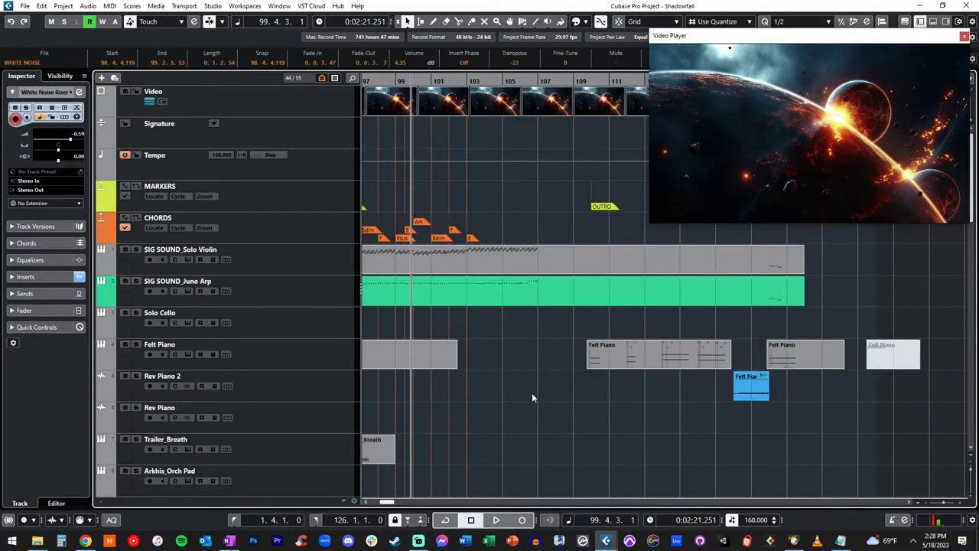
pyautogui.scroll(-10, 532, 393)
pyautogui.hotkey('ctrl', 'Right')
pyautogui.hotkey('ctrl', 'Right')
pyautogui.hotkey('ctrl', 'Right')
pyautogui.hotkey('ctrl', 'Right')
pyautogui.hotkey('ctrl', 'Right')
pyautogui.hotkey('ctrl', 'Right')
pyautogui.hotkey('ctrl', 'Right')
pyautogui.hotkey('ctrl', 'Right')
pyautogui.hotkey('ctrl', 'Right')
pyautogui.hotkey('ctrl', 'Right')
pyautogui.hotkey('ctrl', 'Right')
pyautogui.hotkey('ctrl', 'Right')
pyautogui.hotkey('ctrl', 'Right')
pyautogui.hotkey('ctrl', 'Left')
pyautogui.hotkey('ctrl', 'Left')
pyautogui.hotkey('ctrl', 'Left')
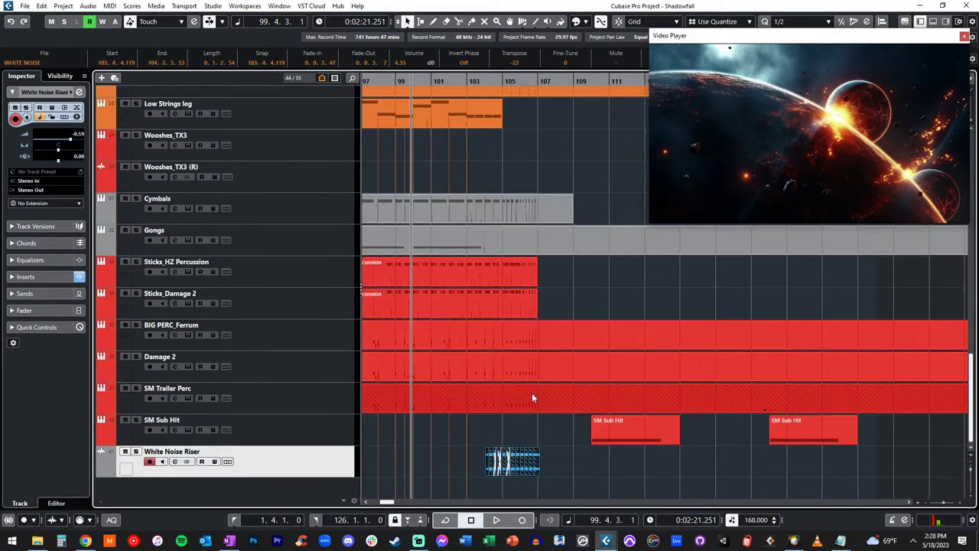
# Step: Shift the White Noise Riser events slightly earlier so they end at bar 107 together with the Sticks clips
pyautogui.press('h')
pyautogui.press('h')
pyautogui.press('h')
pyautogui.hscroll(9, 532, 393)
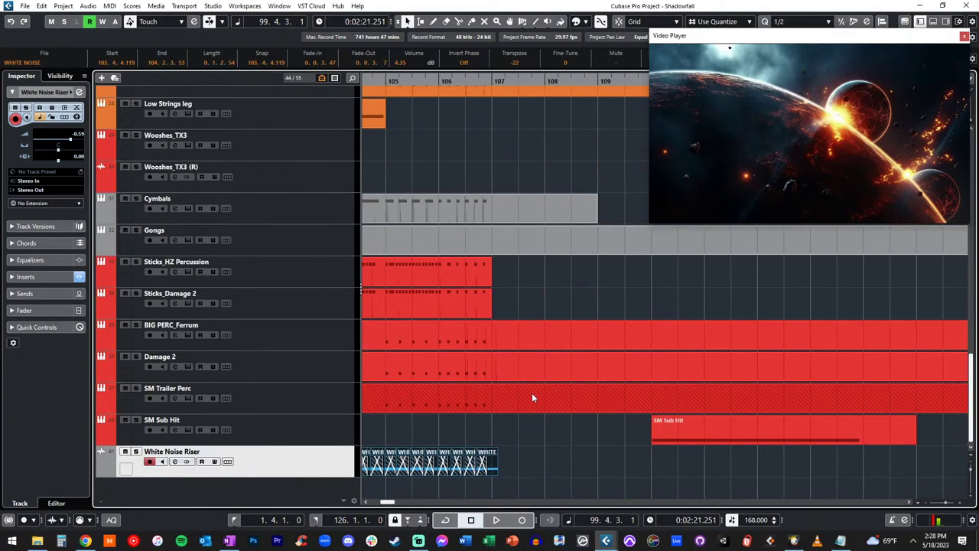
pyautogui.hscroll(-1, 532, 393)
pyautogui.moveTo(555, 467); pyautogui.dragTo(548, 469)
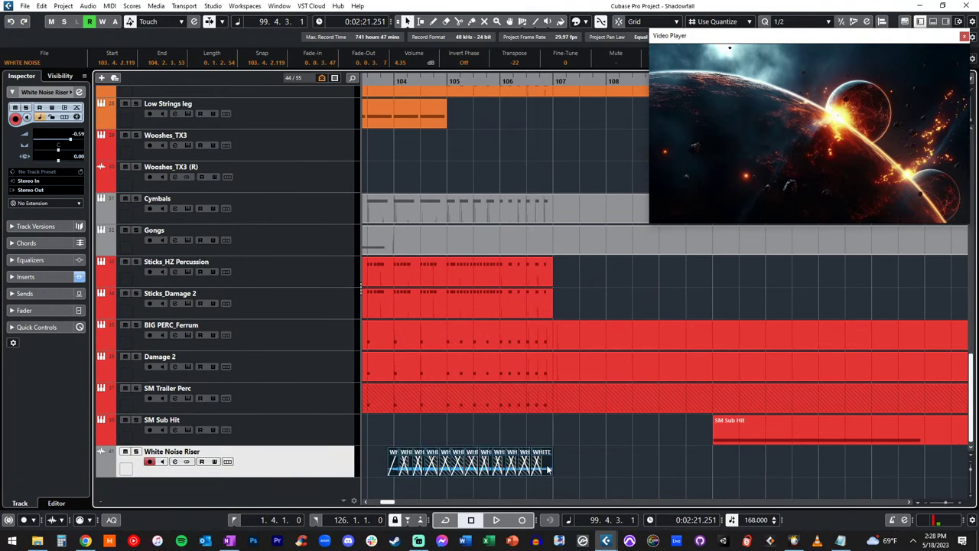
# Step: Play from about bar 103 and solo the White Noise Riser track to audition it
pyautogui.click(372, 82)
pyautogui.press('space')
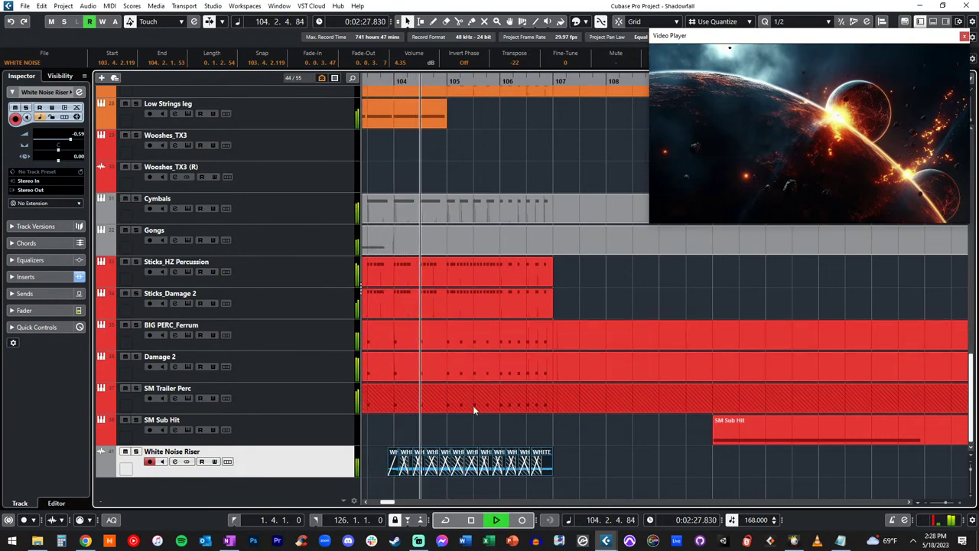
pyautogui.click(136, 452)
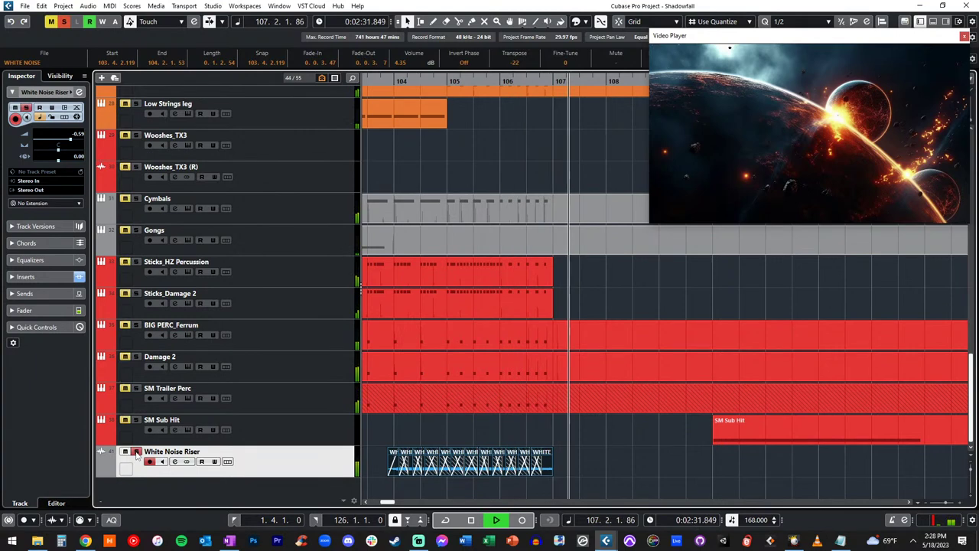
# Step: Unsolo the White Noise Riser track, replay the build in the full mix from about bar 103, and select the riser's first event
pyautogui.click(136, 452)
pyautogui.press('KP_Subtract')
pyautogui.press('KP_Subtract')
pyautogui.press('KP_Subtract')
pyautogui.press('KP_Subtract')
pyautogui.press('KP_Subtract')
pyautogui.press('KP_Subtract')
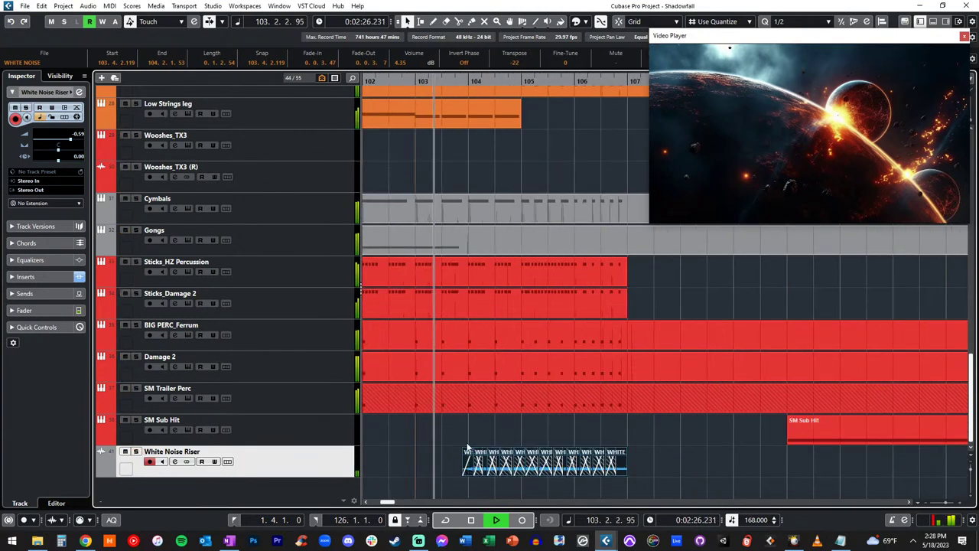
pyautogui.click(468, 456)
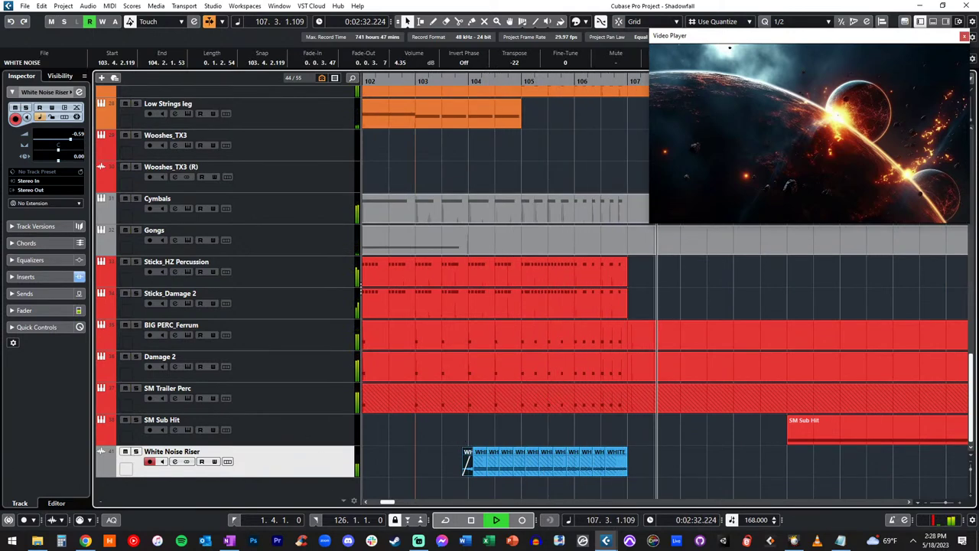
# Step: Raise the White Noise Riser track's volume to 2.46 and replay the build from bar 103 in the full mix
pyautogui.press('space')
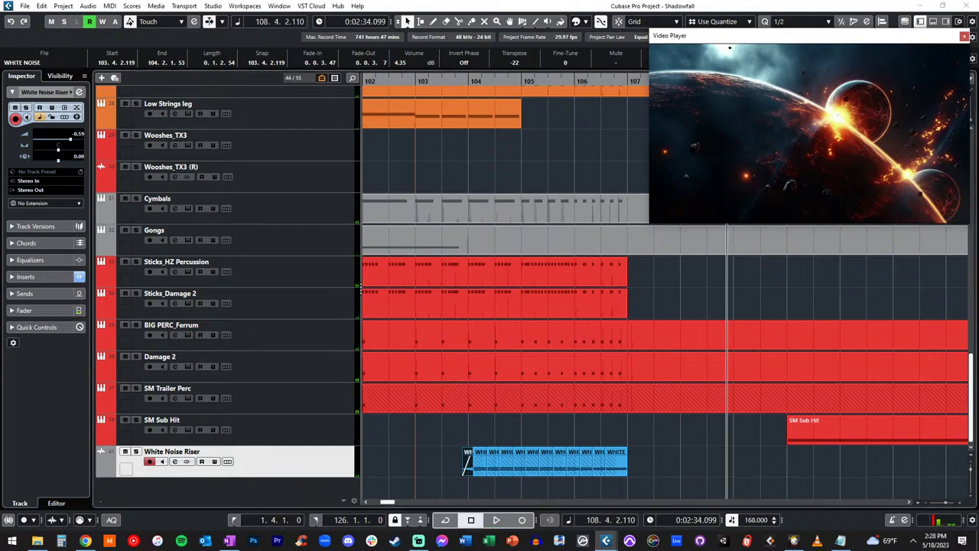
pyautogui.press('KP_Subtract')
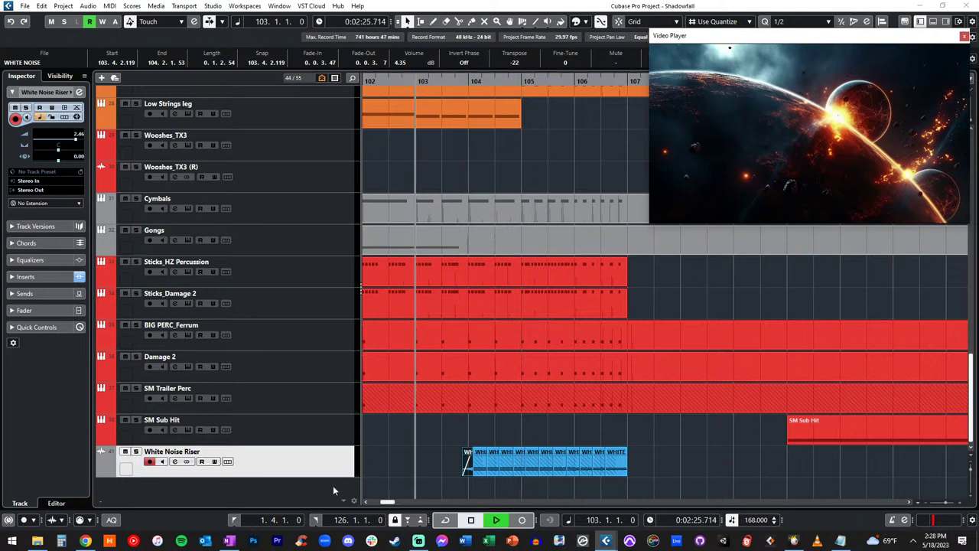
pyautogui.press('space')
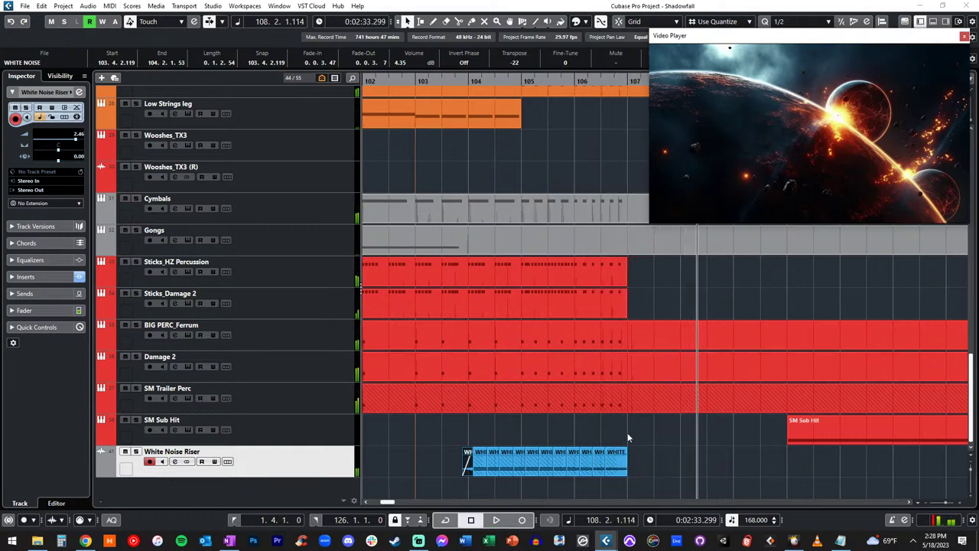
pyautogui.press('KP_Subtract')
pyautogui.press('KP_Subtract')
pyautogui.press('KP_Subtract')
pyautogui.press('KP_Subtract')
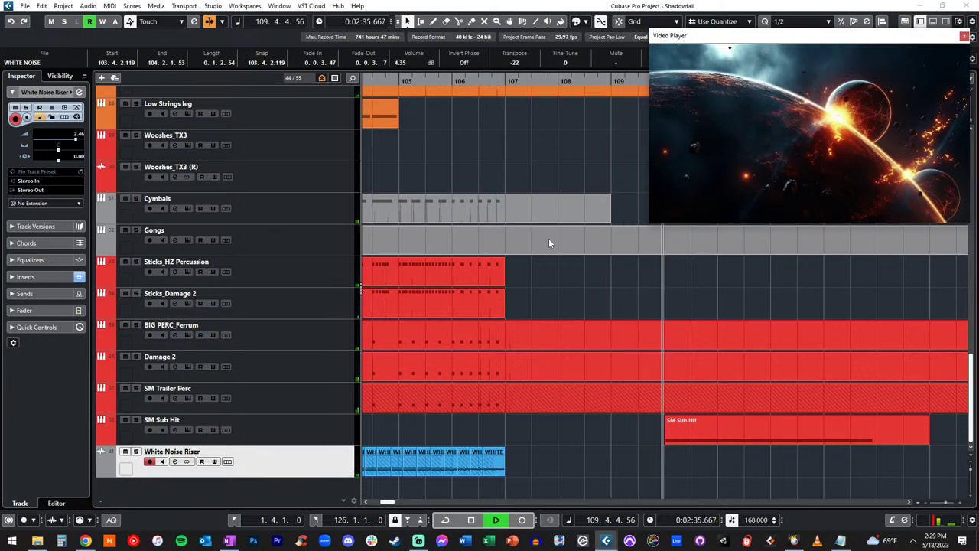
# Step: Listen to the outro after the build while looking over its tracks, stop playback, and return to the project start
pyautogui.scroll(10, 549, 240)
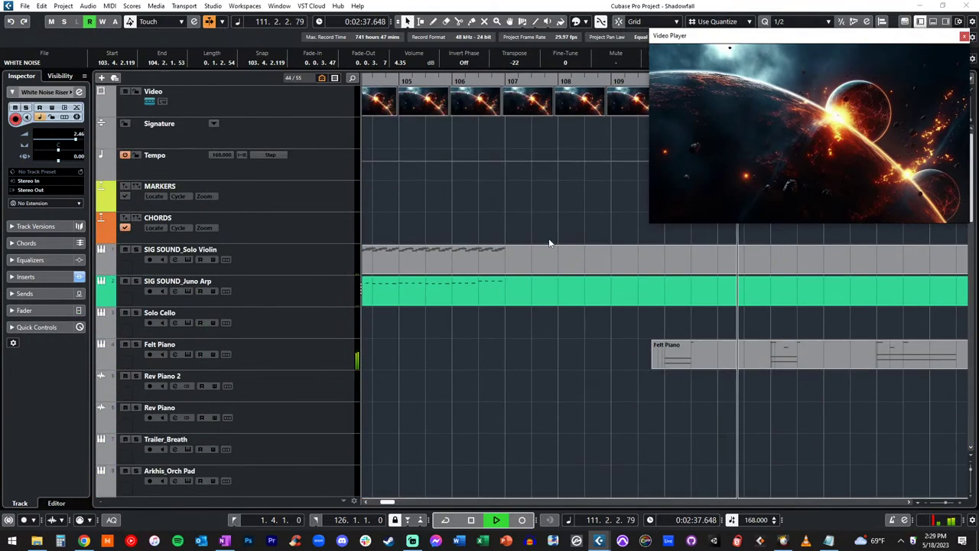
pyautogui.scroll(-10, 549, 243)
pyautogui.press('space')
pyautogui.scroll(10, 549, 237)
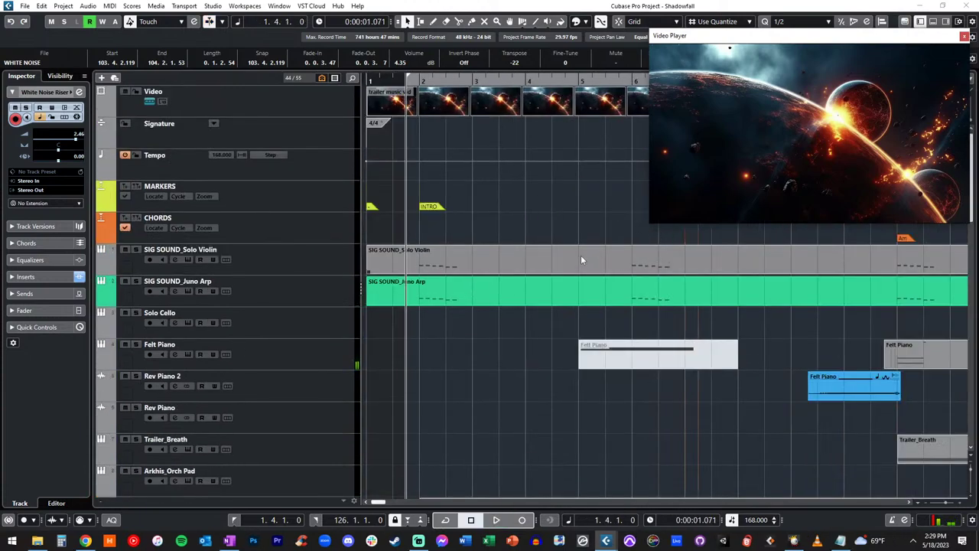
# Step: Delete the stray Felt Piano clip past the end of the cue around bars 127 and 128, and return to the intro
pyautogui.hscroll(15, 559, 255)
pyautogui.hscroll(6, 551, 242)
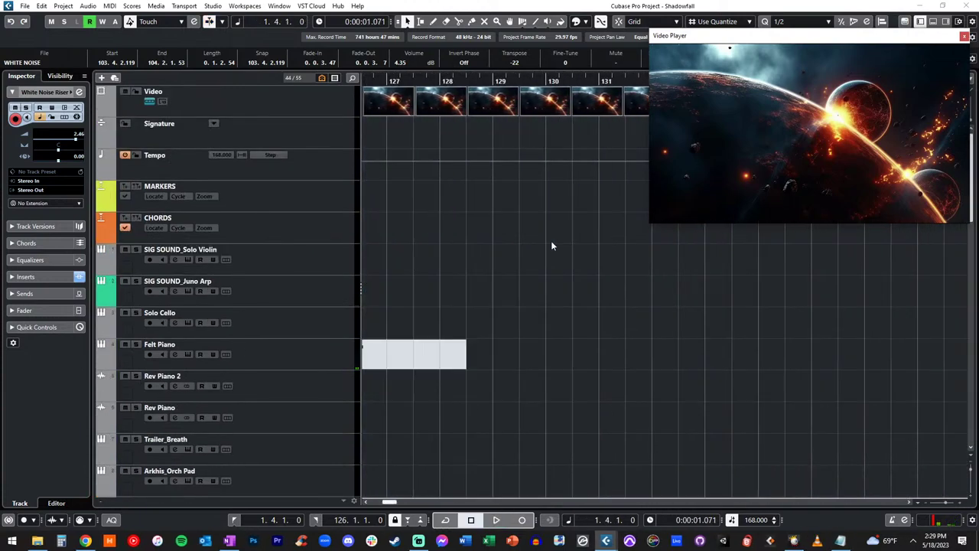
pyautogui.hscroll(-2, 558, 252)
pyautogui.click(581, 285)
pyautogui.click(754, 354)
pyautogui.press('Delete')
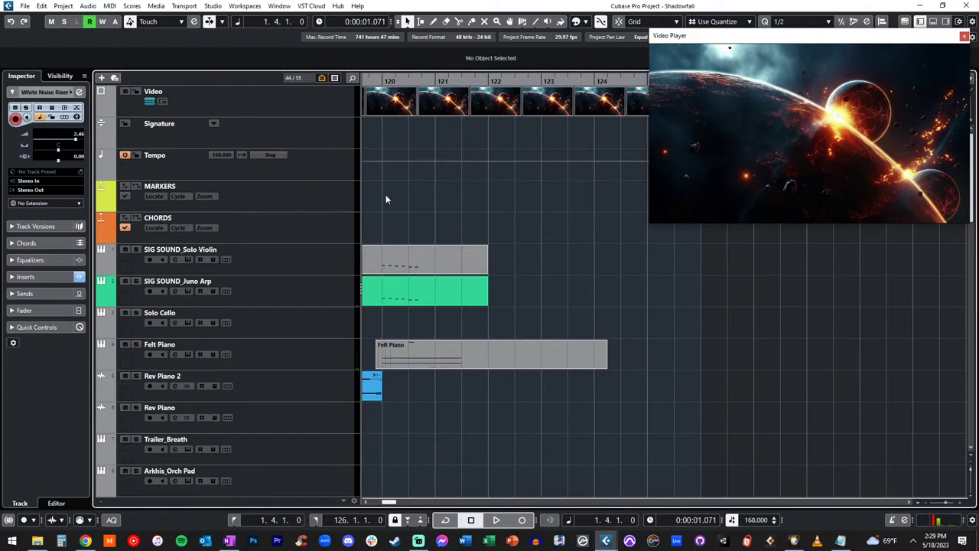
pyautogui.hscroll(-20, 482, 212)
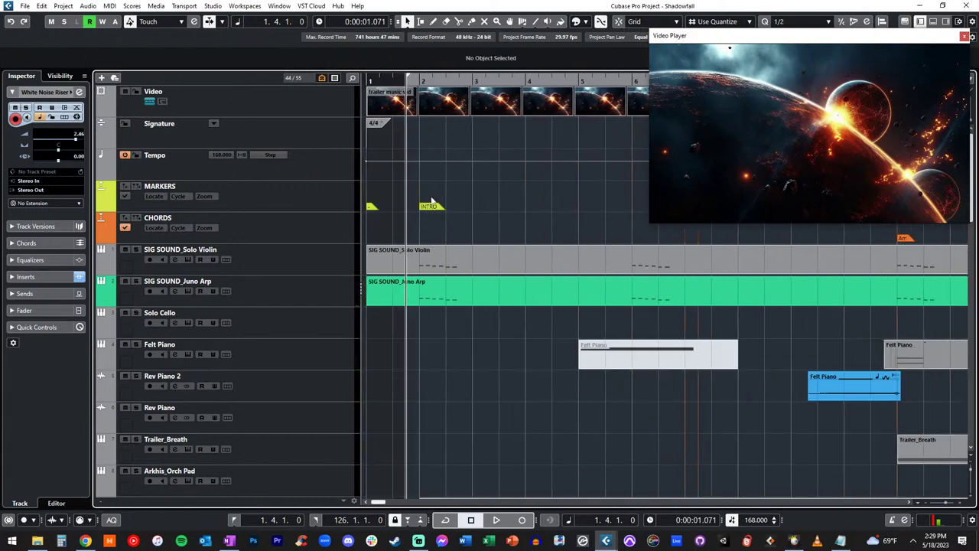
pyautogui.click(474, 184)
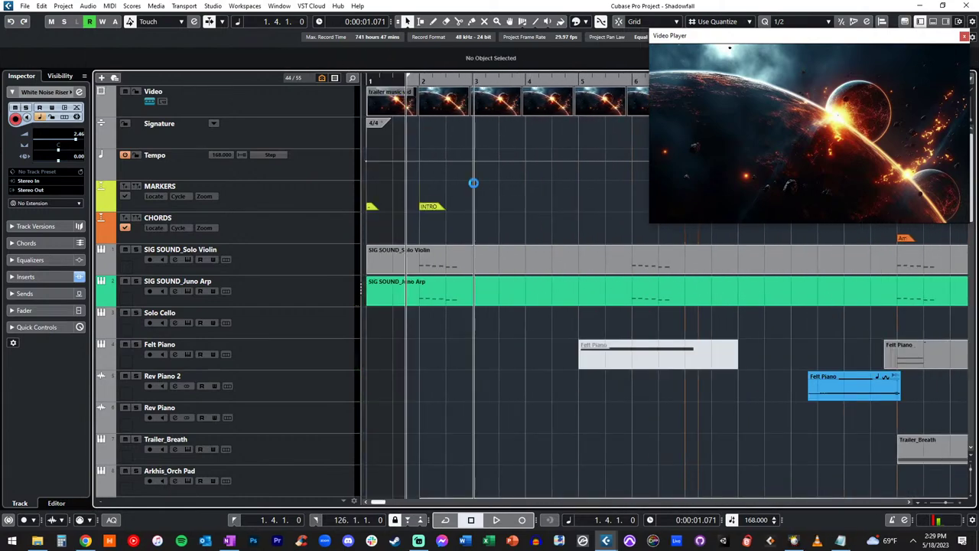
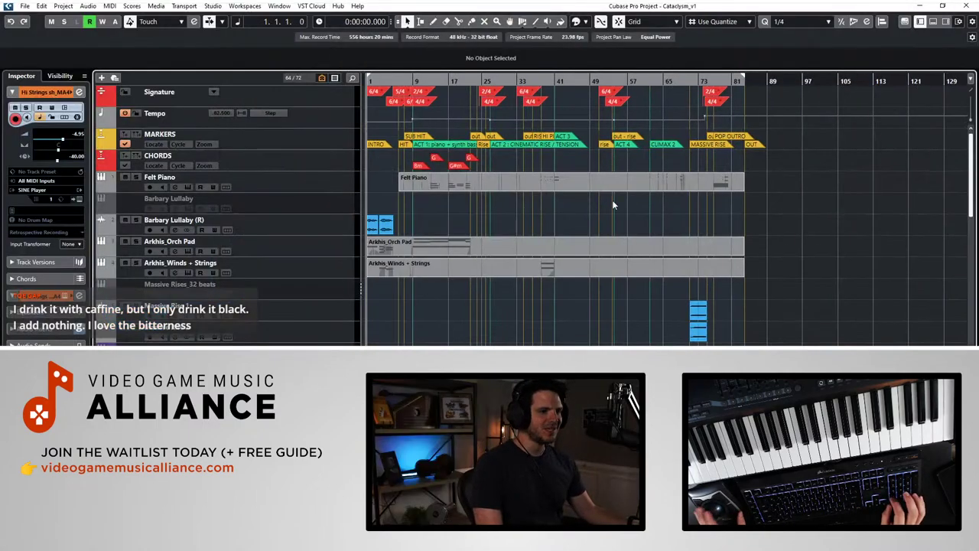
# Step: Zoom the Cataclysm_v1 arrangement to show about bars 1 to 51 at readable track heights and play it from bar 1
pyautogui.press('h')
pyautogui.press('h')
pyautogui.press('h')
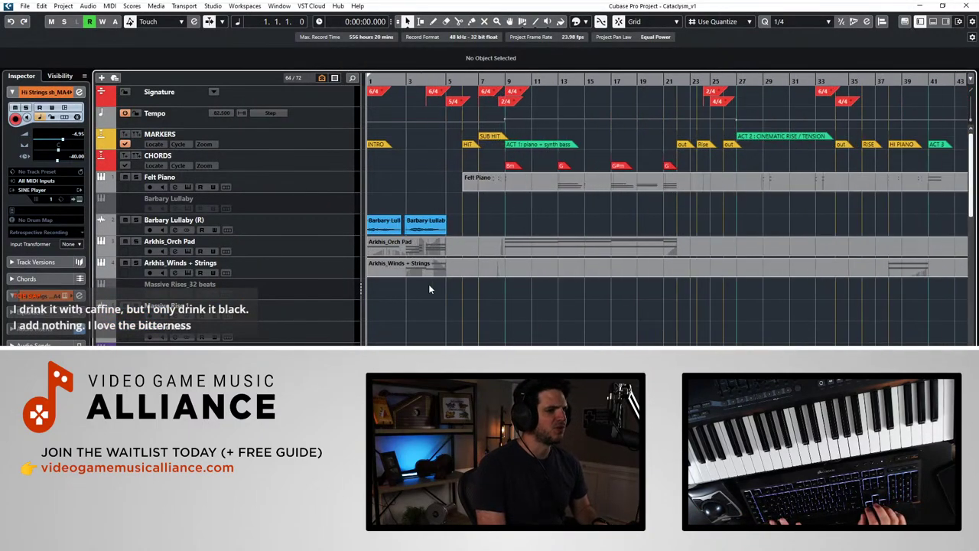
pyautogui.hotkey('shift', 'g')
pyautogui.hotkey('shift', 'h')
pyautogui.hotkey('shift', 'h')
pyautogui.press('g')
pyautogui.hotkey('shift', 'g')
pyautogui.hotkey('shift', 'g')
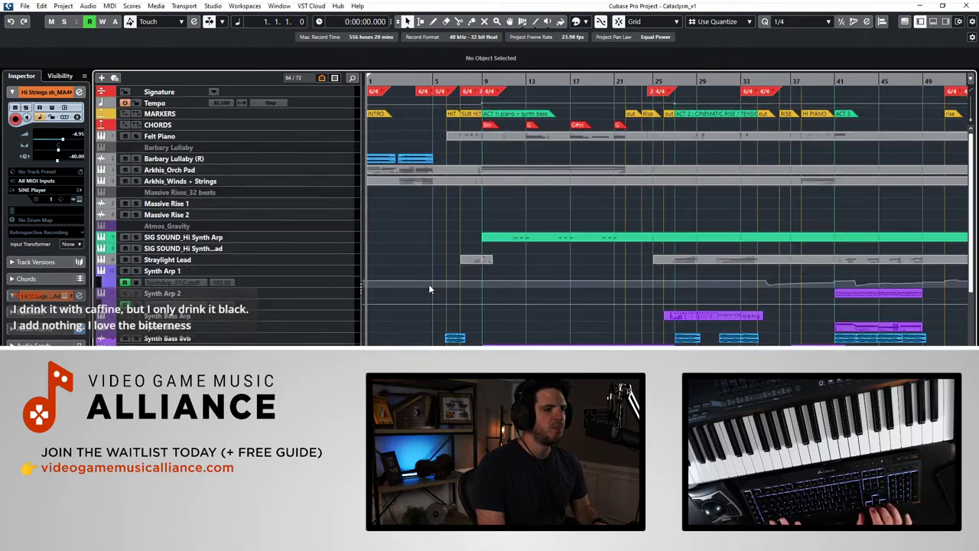
pyautogui.hotkey('shift', 'h')
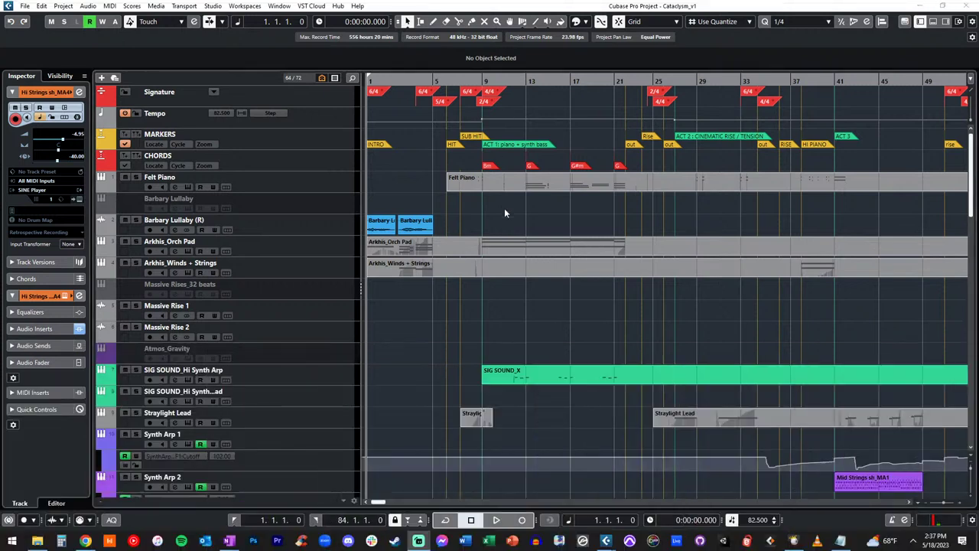
pyautogui.press('space')
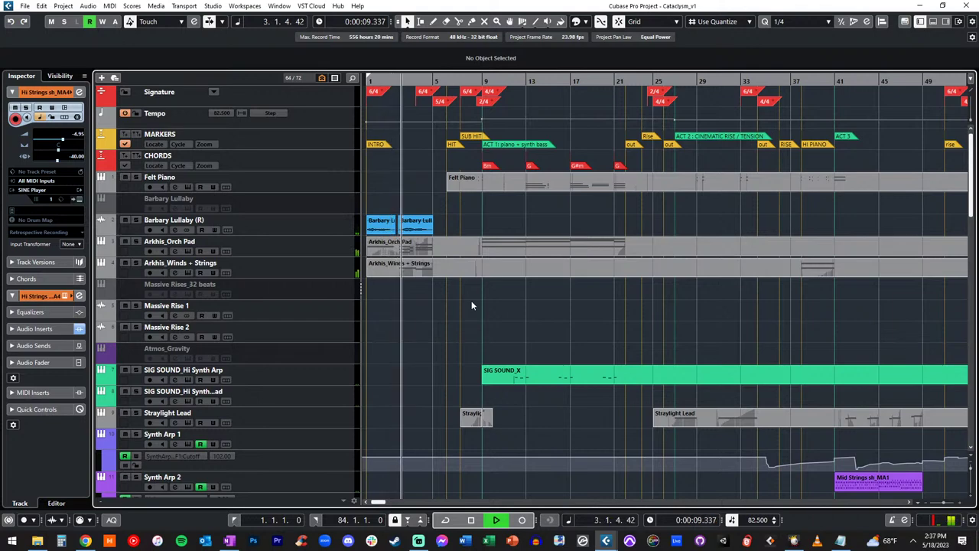
# Step: Look through the full track list during the intro's playback and zoom in on the timeline to follow the acts
pyautogui.scroll(-5, 471, 301)
pyautogui.scroll(-15, 471, 301)
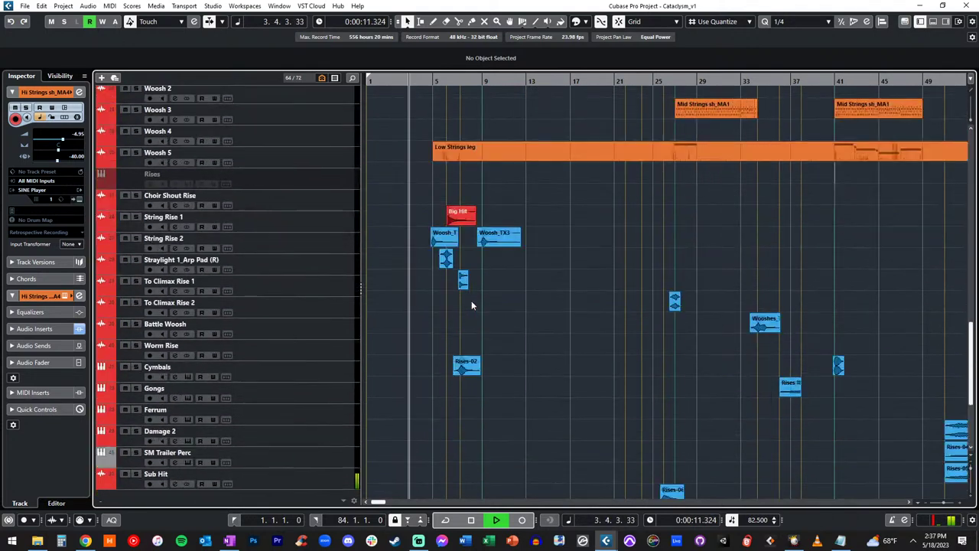
pyautogui.scroll(6, 471, 301)
pyautogui.scroll(10, 472, 304)
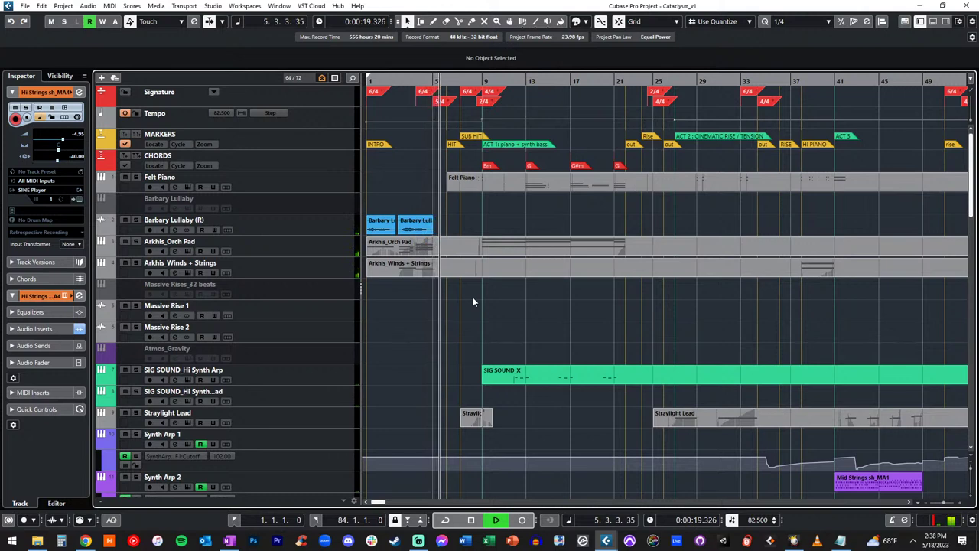
pyautogui.press('h')
pyautogui.press('h')
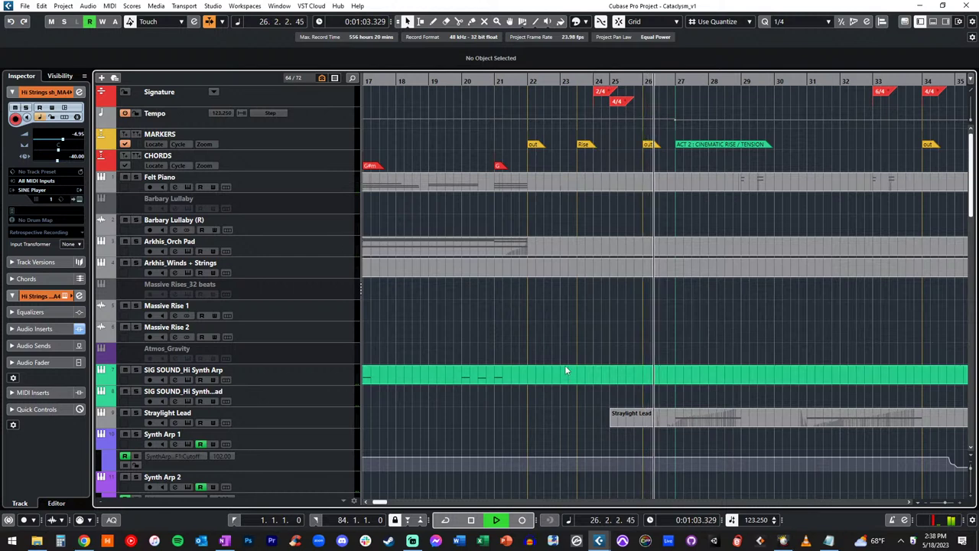
# Step: Follow playback into ACT 3 and examine which synth, brass, string, riser and percussion tracks carry the section
pyautogui.hscroll(2, 565, 367)
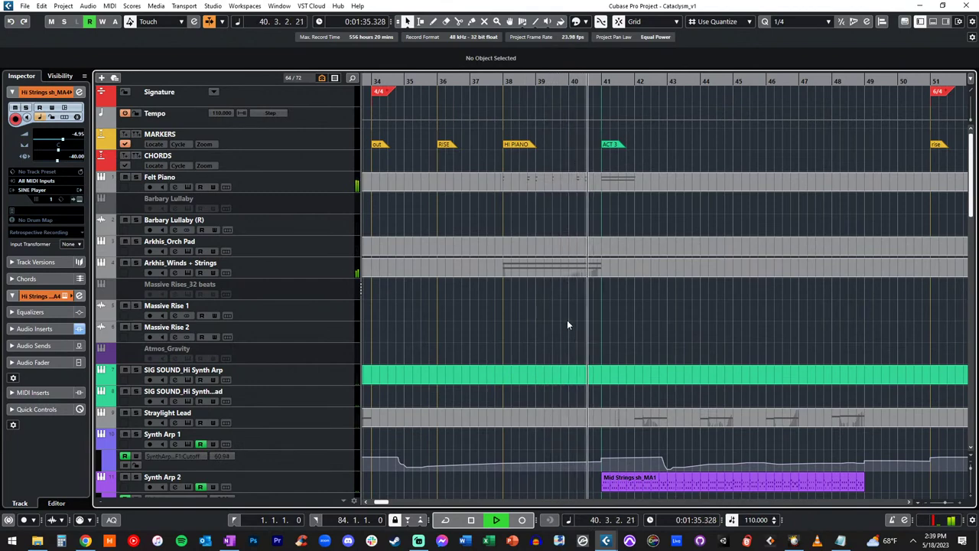
pyautogui.hscroll(2, 568, 321)
pyautogui.scroll(-5, 507, 345)
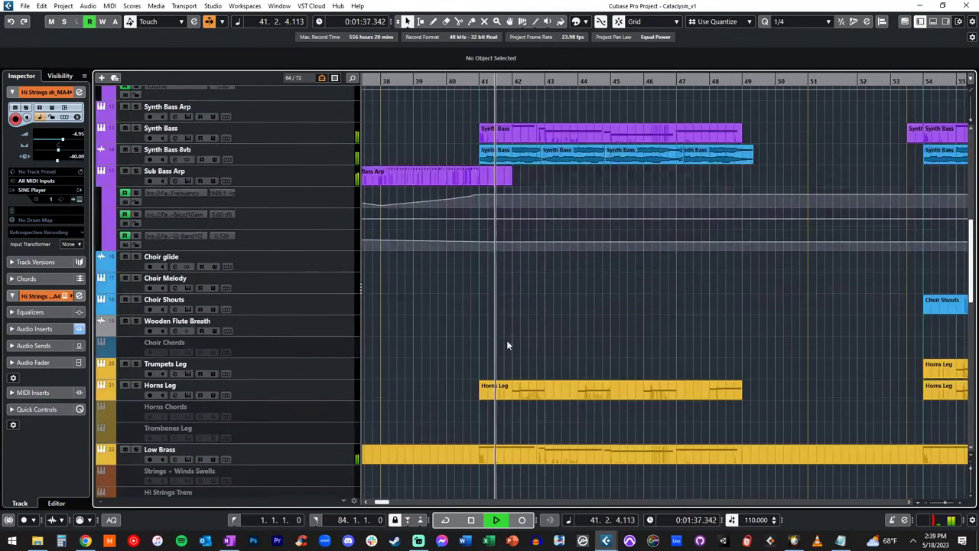
pyautogui.scroll(-3, 528, 337)
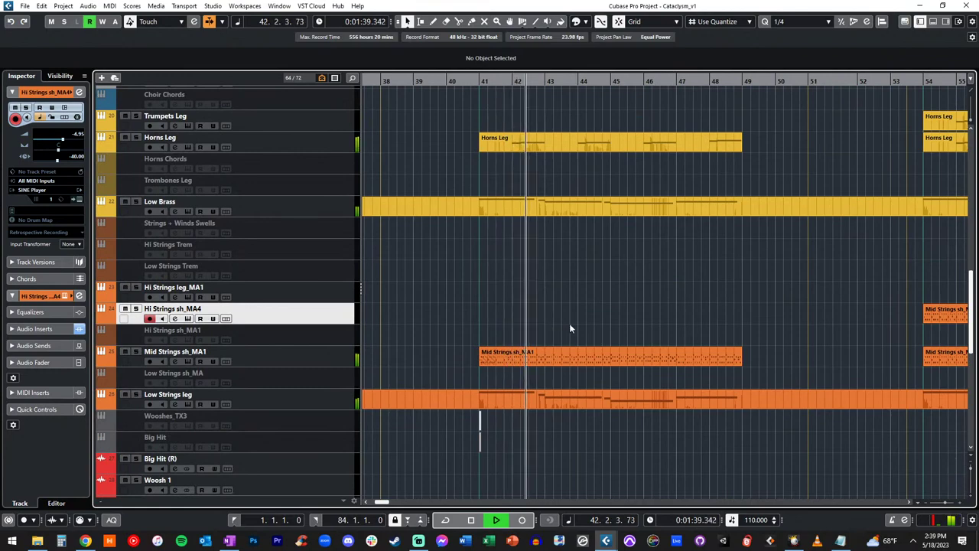
pyautogui.scroll(-8, 562, 324)
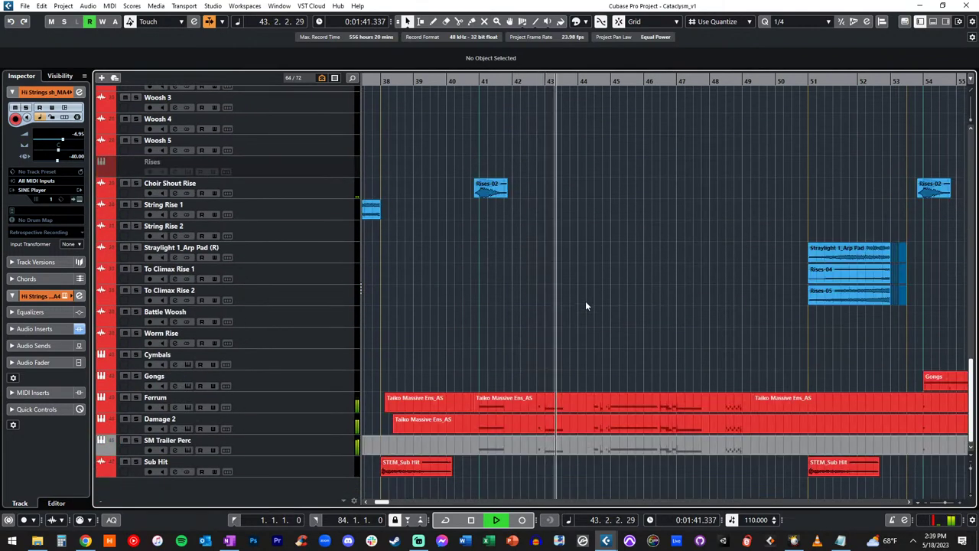
pyautogui.scroll(10, 585, 300)
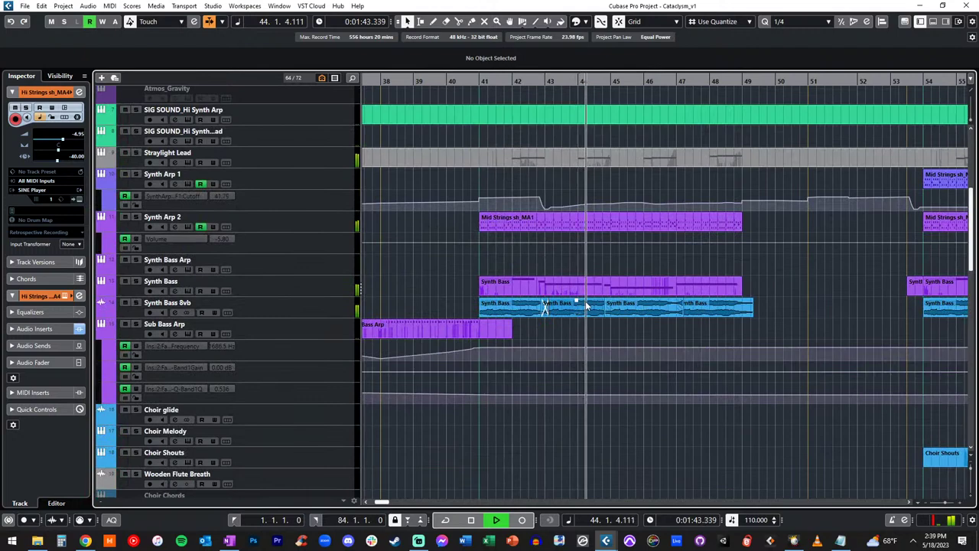
pyautogui.scroll(8, 585, 304)
pyautogui.scroll(-8, 561, 335)
pyautogui.hscroll(2, 561, 330)
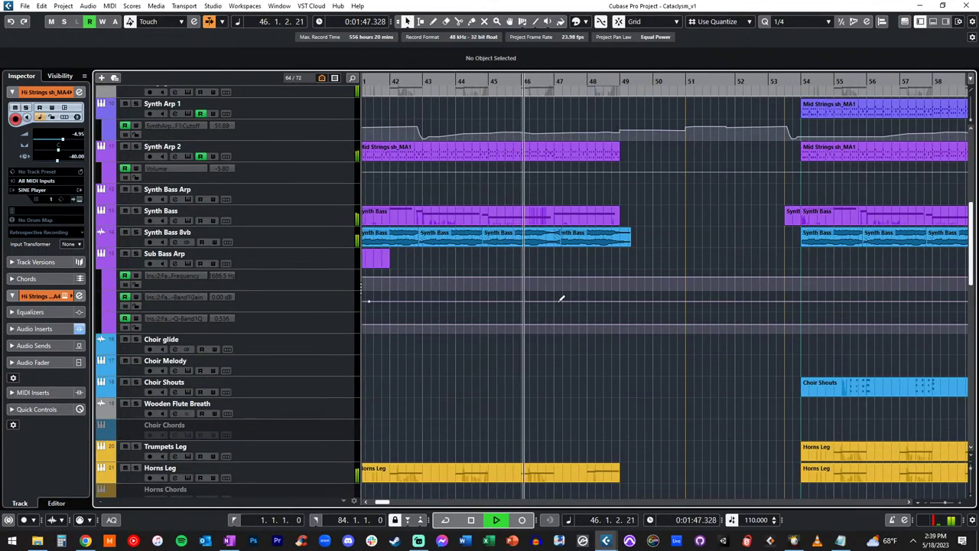
# Step: Follow playback out of ACT 3 and examine the rise between bars 51 and 54 leading into ACT 4
pyautogui.scroll(3, 575, 269)
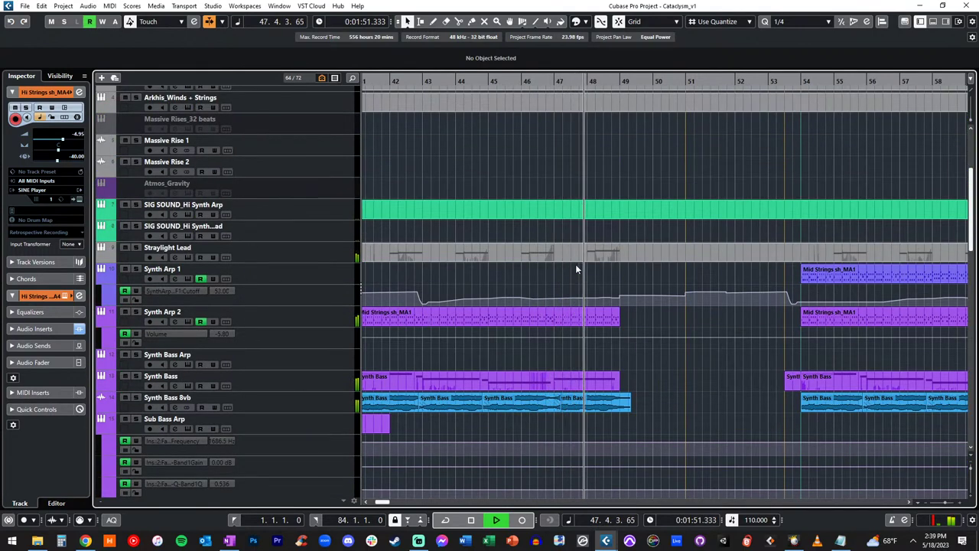
pyautogui.scroll(3, 577, 269)
pyautogui.hscroll(2, 577, 269)
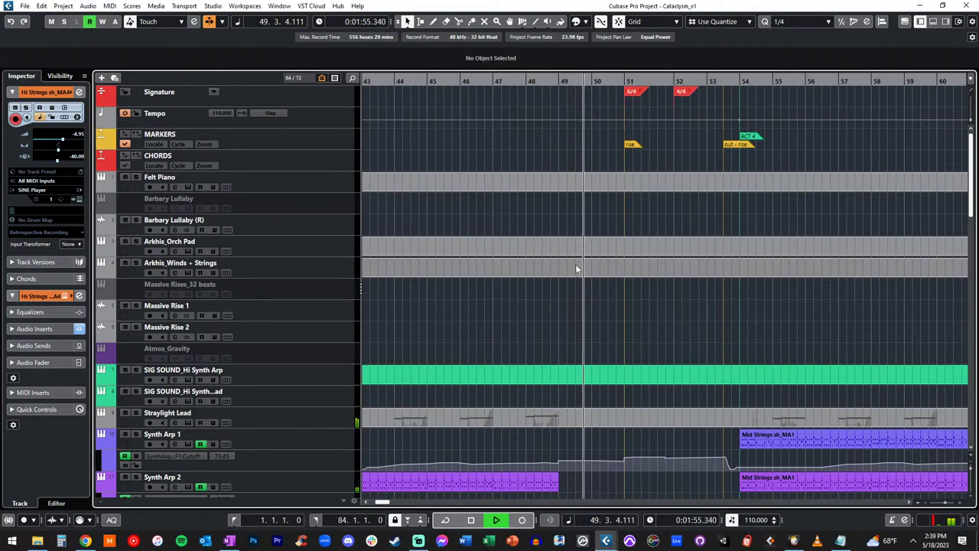
pyautogui.hscroll(4, 577, 269)
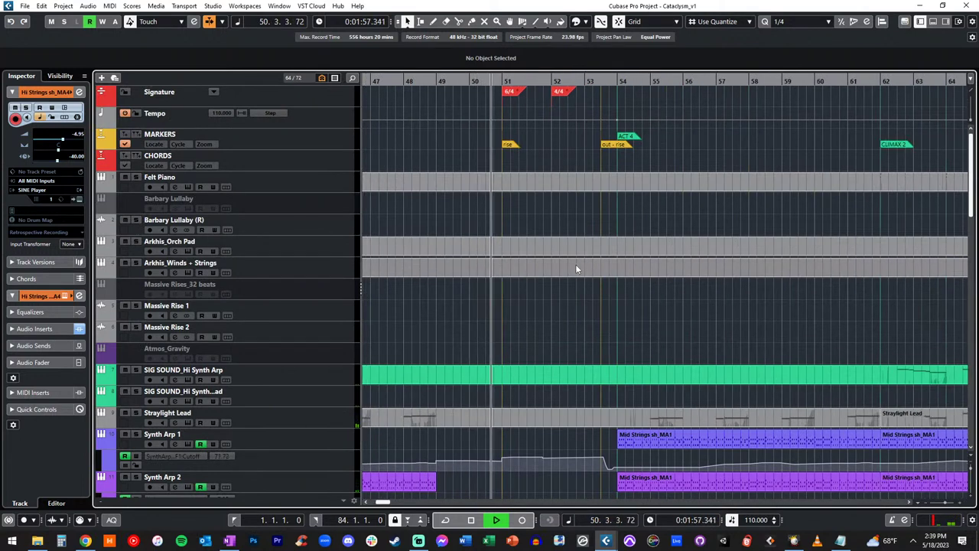
pyautogui.hscroll(2, 577, 269)
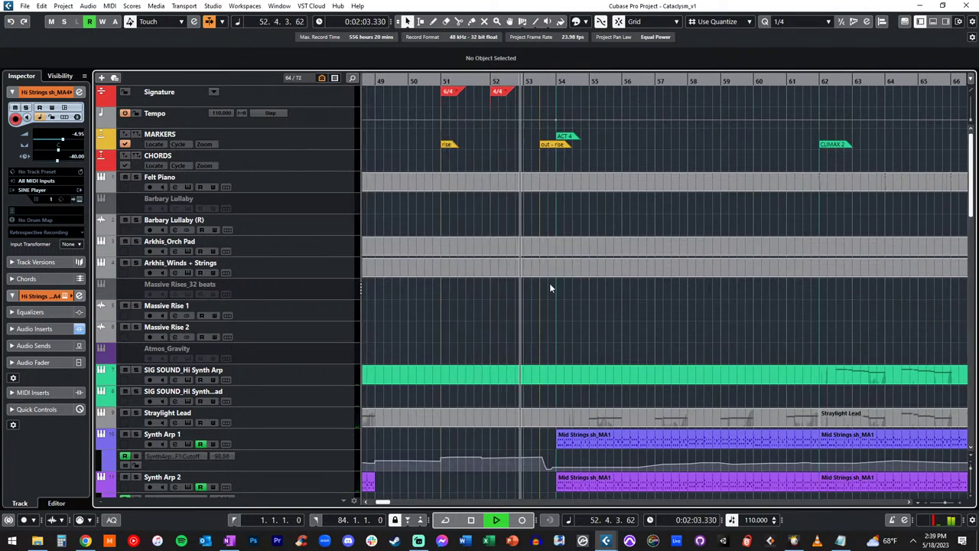
# Step: Examine the synth, choir and brass layers of ACT 4 and CLIMAX 2 as playback continues from bar 53
pyautogui.scroll(-10, 549, 283)
pyautogui.scroll(15, 549, 286)
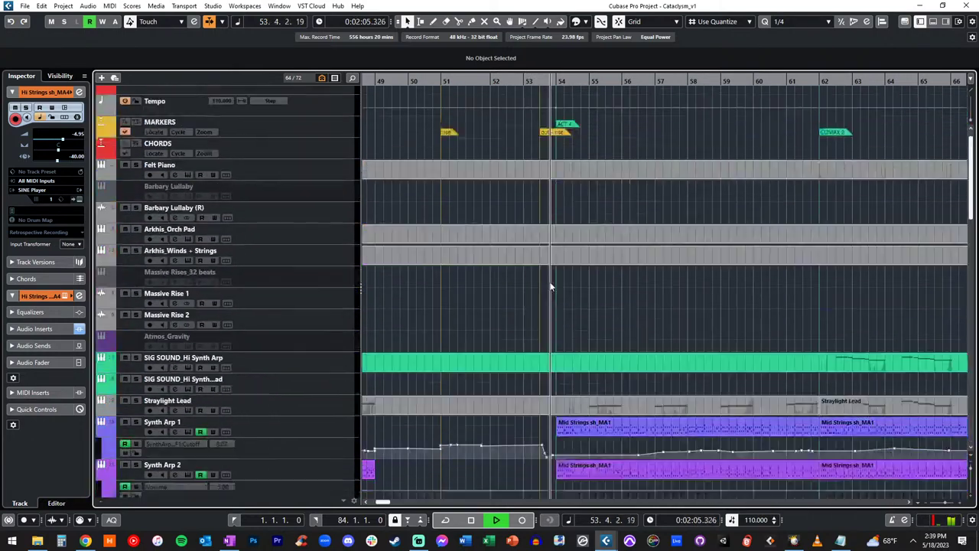
pyautogui.hscroll(3, 549, 286)
pyautogui.scroll(-5, 549, 283)
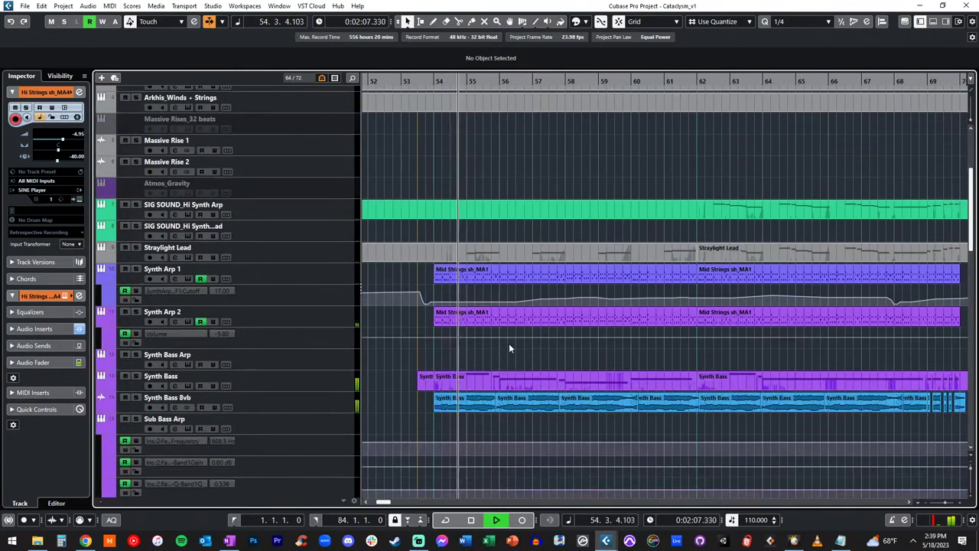
pyautogui.hscroll(4, 504, 201)
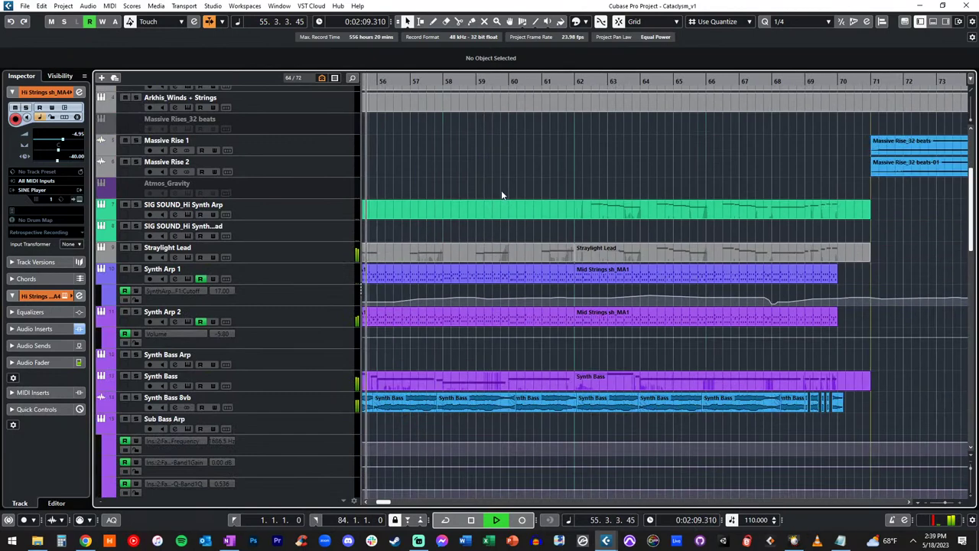
pyautogui.hscroll(-2, 458, 229)
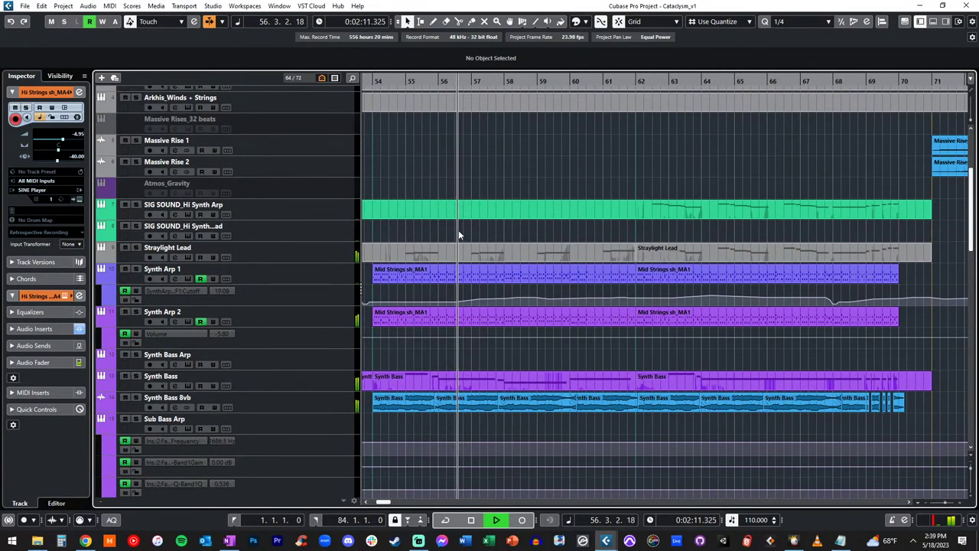
pyautogui.scroll(5, 458, 230)
pyautogui.scroll(-12, 459, 230)
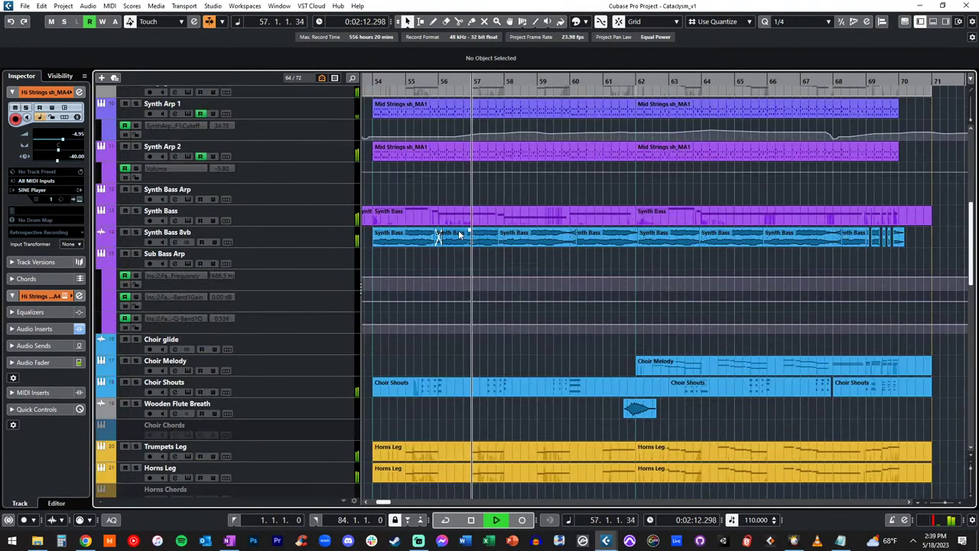
# Step: Set the Choir Shouts track's volume to -7.94 during ACT 4 playback and glance over the tracks below it
pyautogui.click(264, 384)
pyautogui.moveTo(61, 141); pyautogui.dragTo(59, 140)
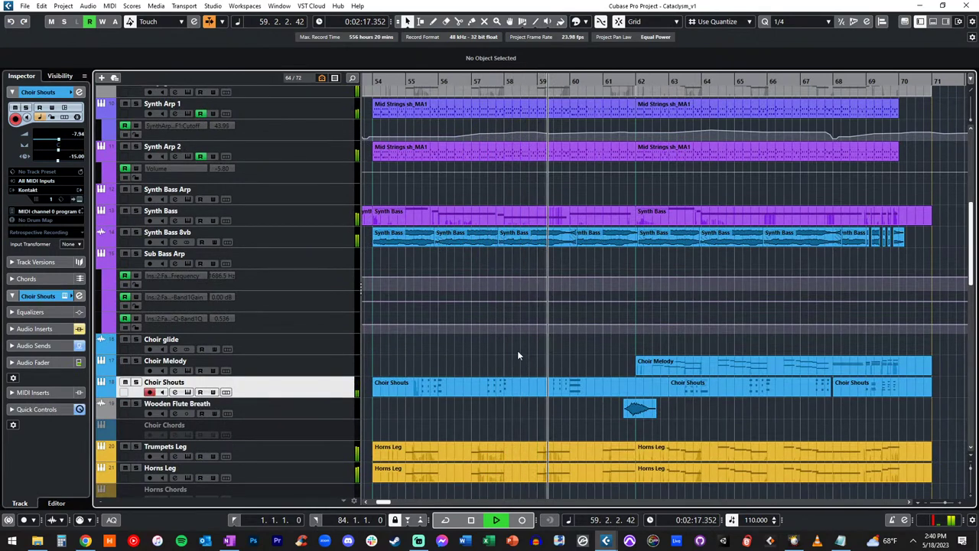
pyautogui.scroll(-8, 518, 355)
pyautogui.scroll(8, 536, 301)
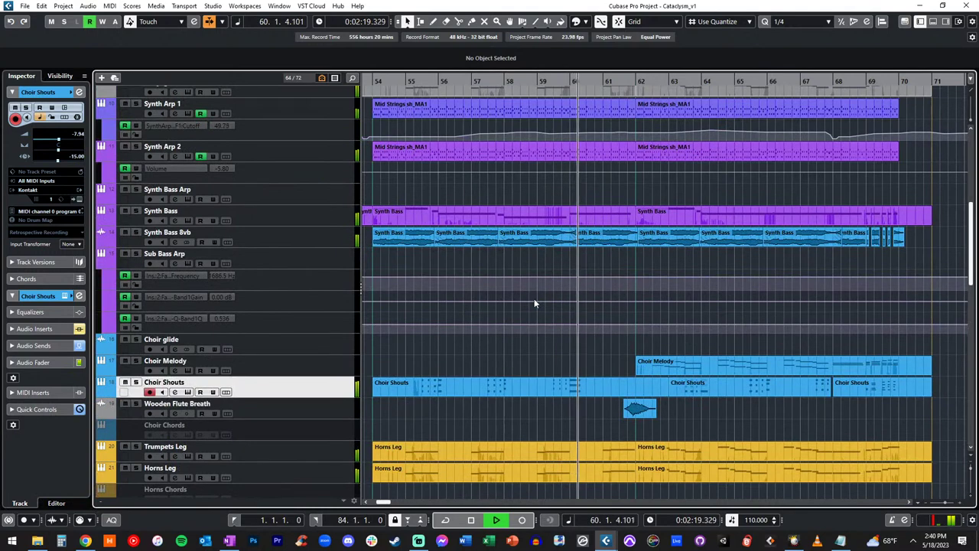
# Step: Examine the synth, choir and lead layers of CLIMAX 2 as playback runs from bar 61 to bar 69
pyautogui.hscroll(1, 535, 328)
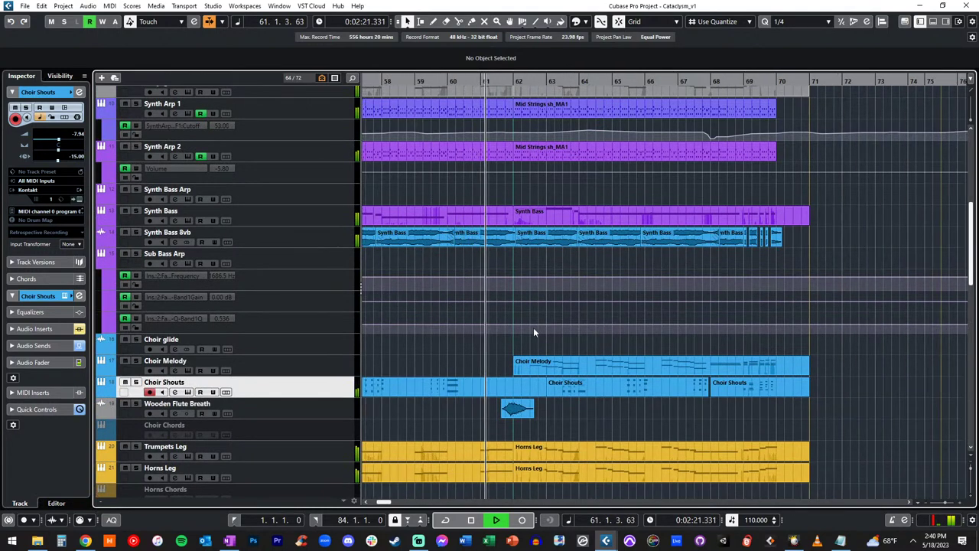
pyautogui.scroll(8, 521, 317)
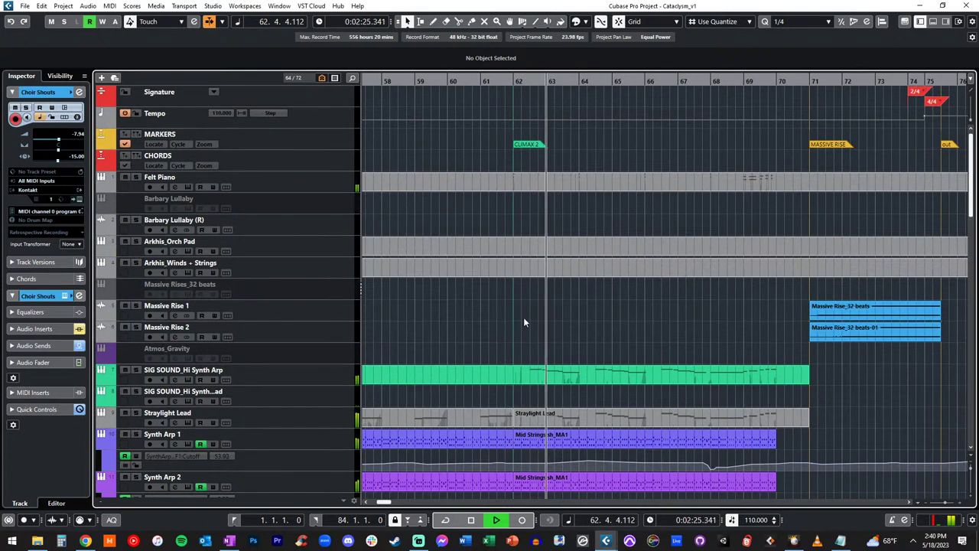
pyautogui.hscroll(2, 523, 316)
pyautogui.scroll(-8, 524, 317)
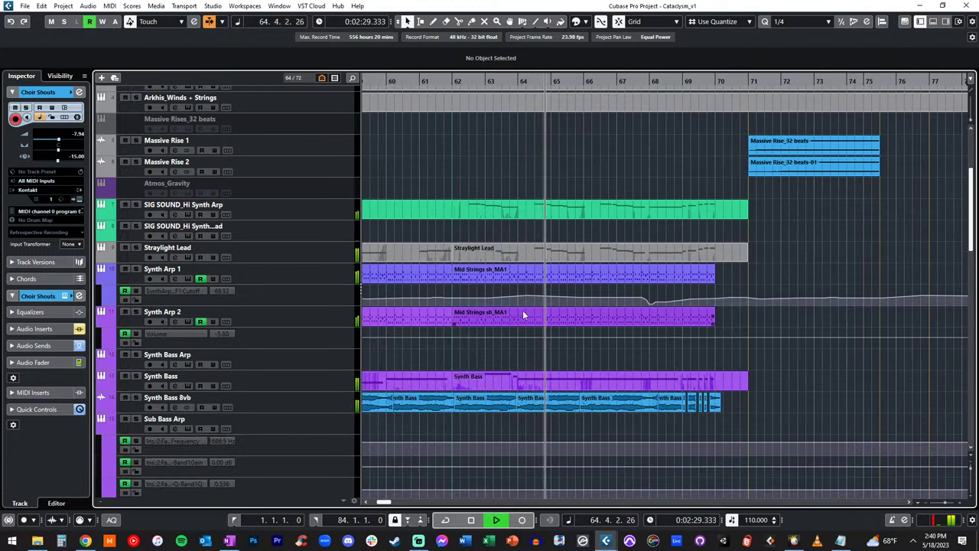
pyautogui.hscroll(2, 522, 249)
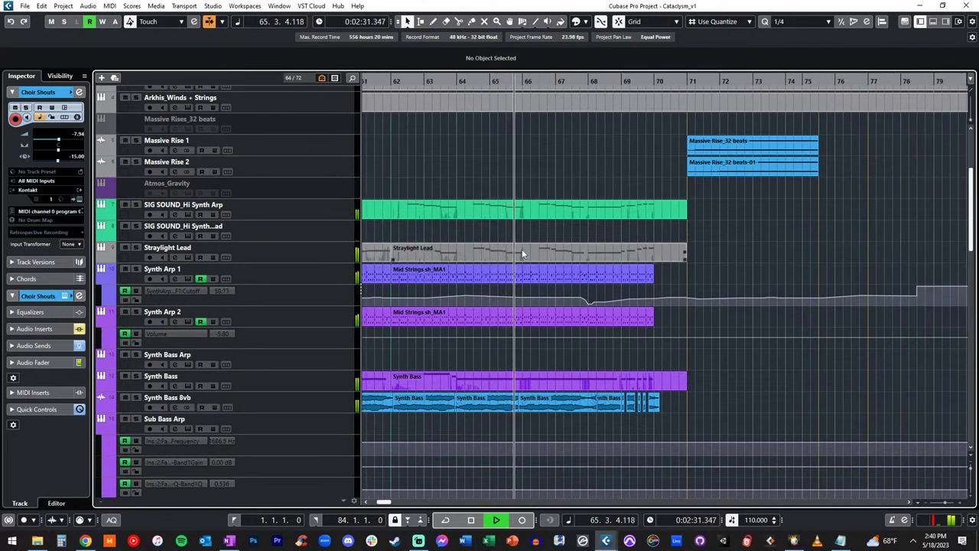
pyautogui.hscroll(4, 522, 249)
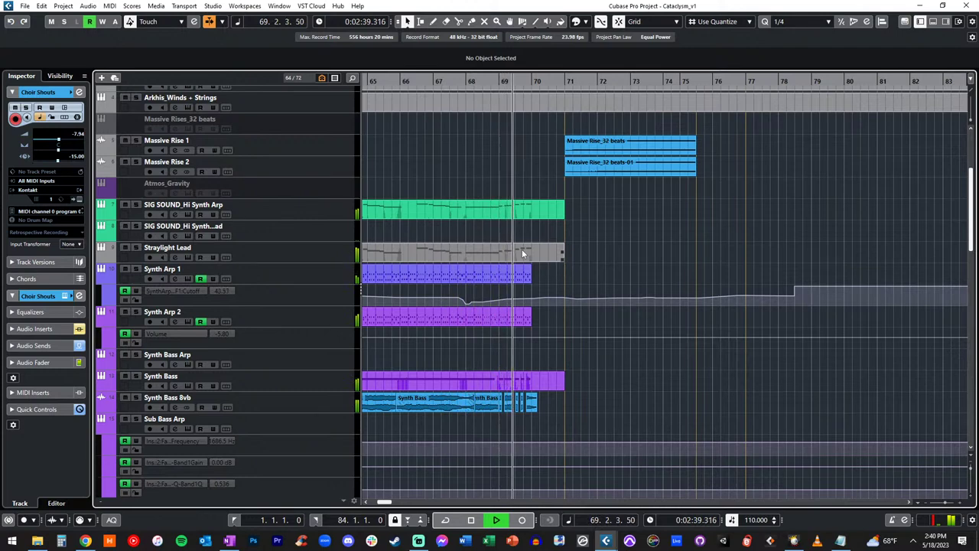
# Step: Follow playback through the MASSIVE RISE and POP OUTRO sections and stop it before the OUT marker
pyautogui.hscroll(2, 527, 253)
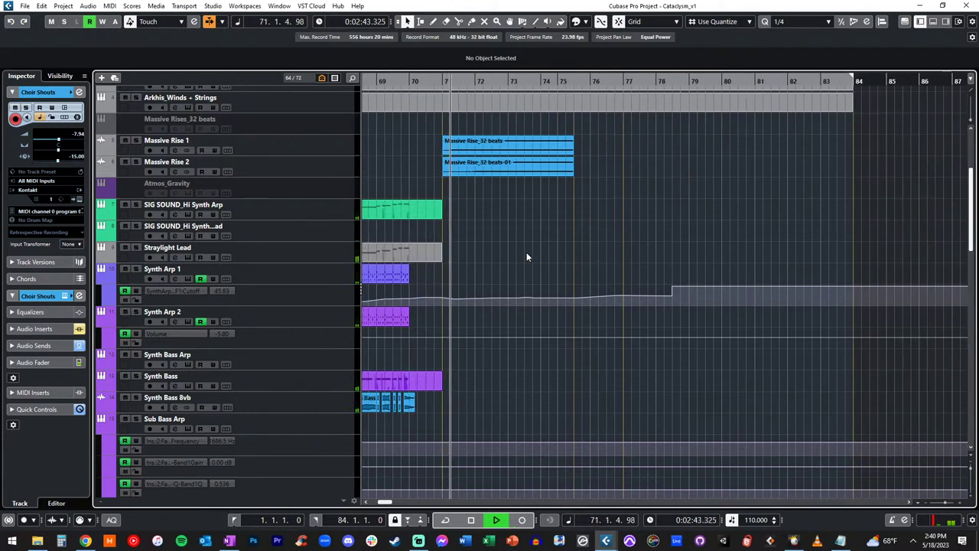
pyautogui.scroll(4, 526, 256)
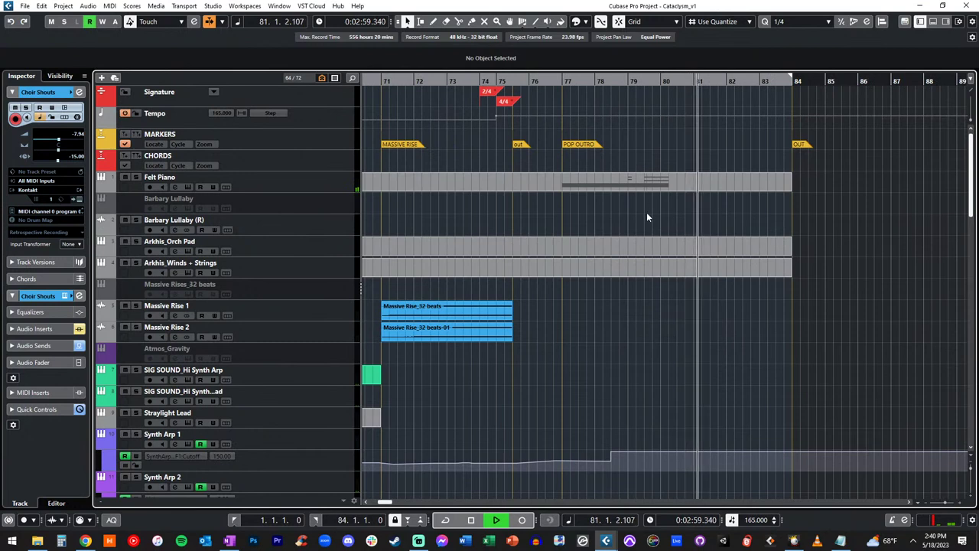
pyautogui.press('space')
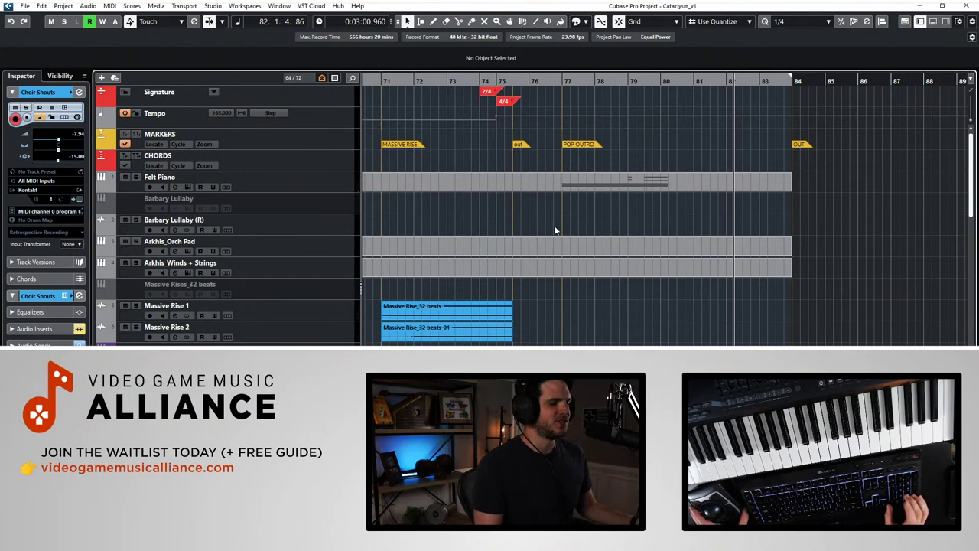
# Step: Return to the project start and look over the INTRO and ACT 1 sections
pyautogui.press('Home')
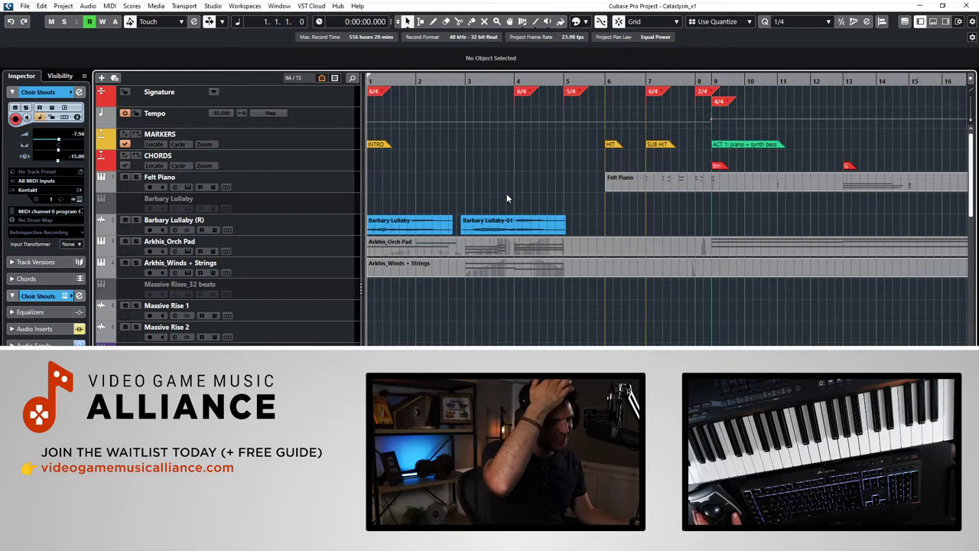
pyautogui.hscroll(5, 506, 198)
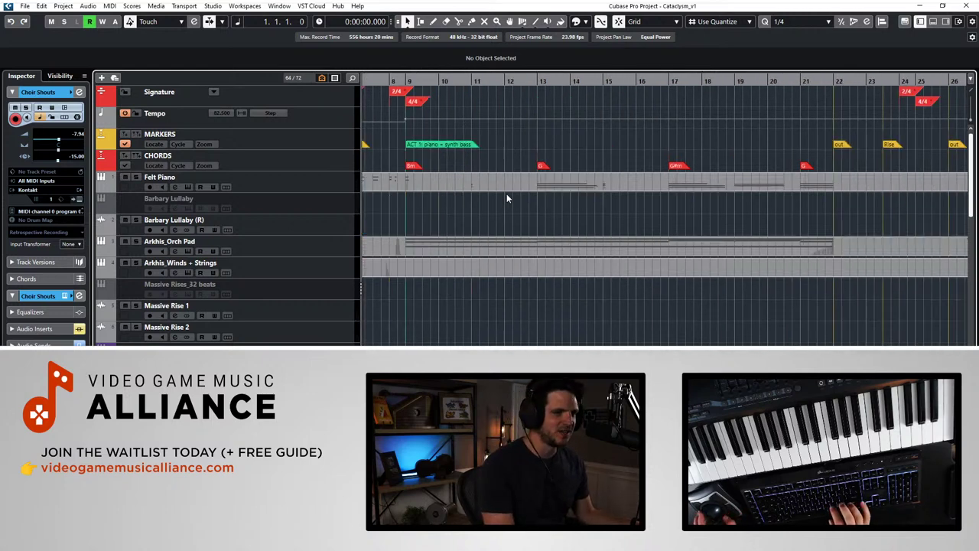
pyautogui.hscroll(-2, 507, 197)
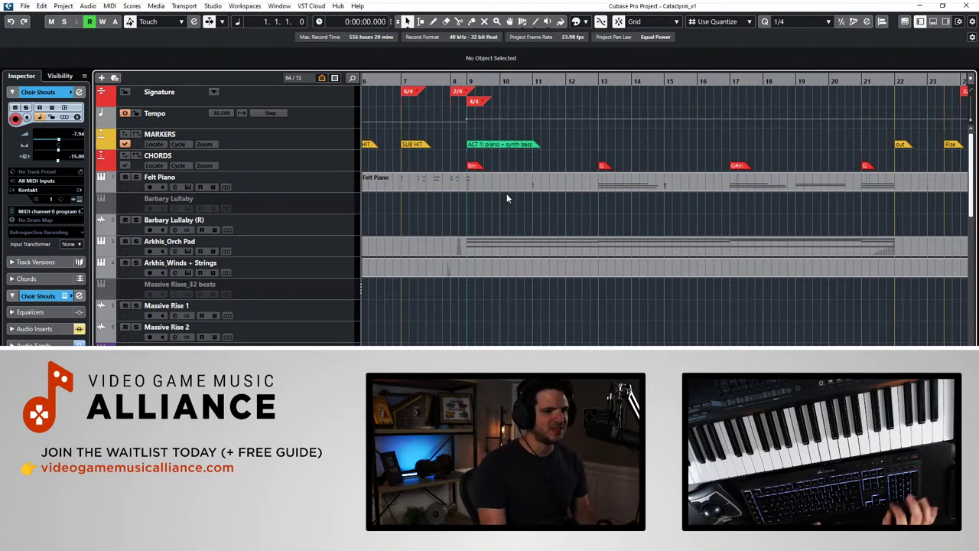
pyautogui.hscroll(-3, 494, 222)
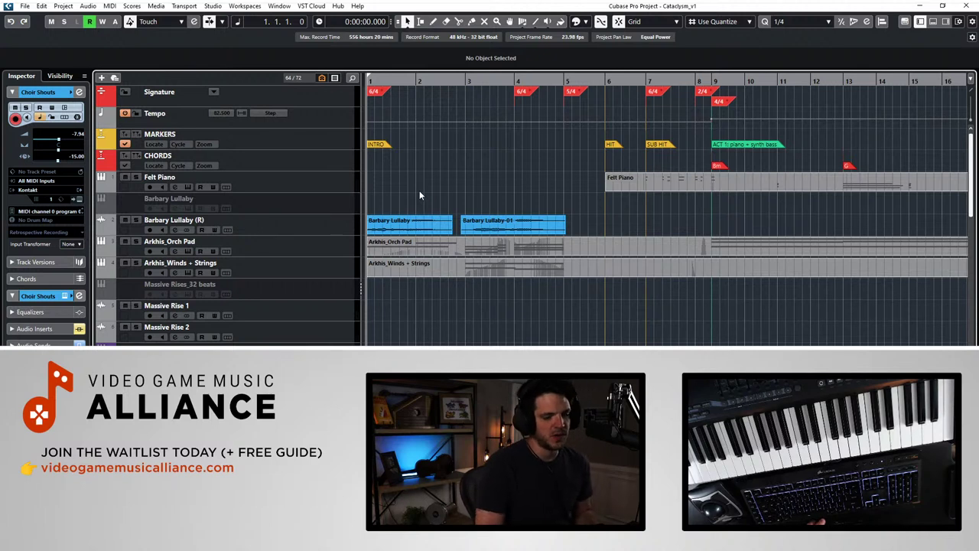
# Step: Play the opening bar of the intro and select both Barbary Lullaby clips
pyautogui.press('space')
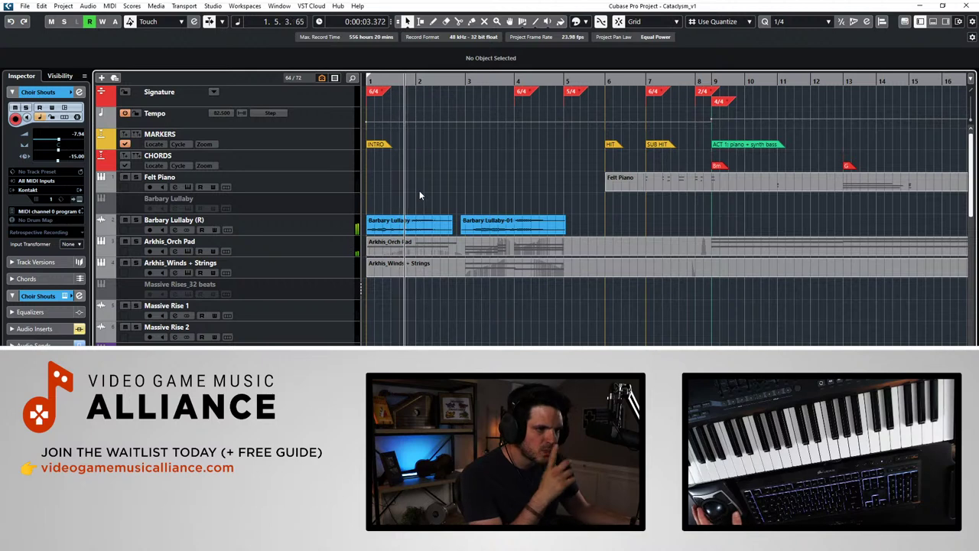
pyautogui.press('space')
pyautogui.moveTo(401, 203); pyautogui.dragTo(501, 228)
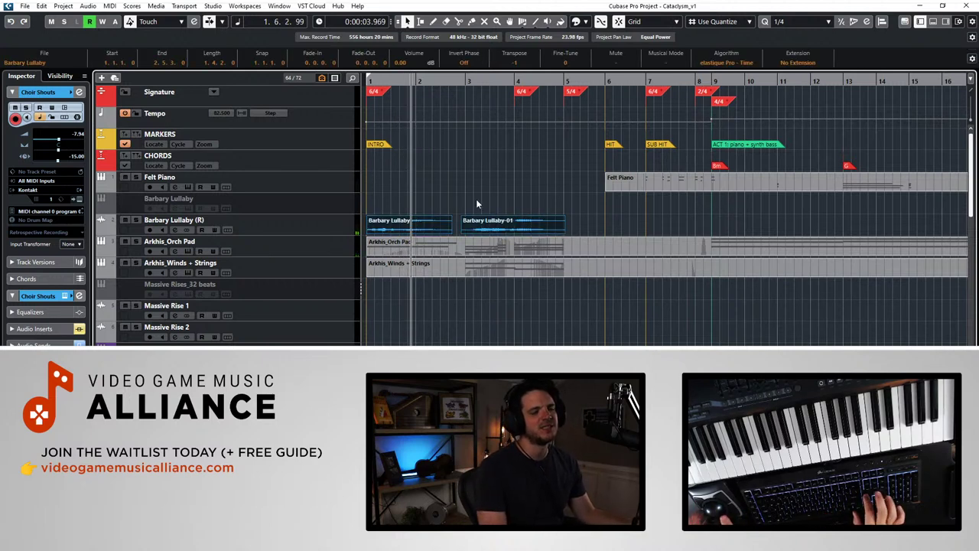
# Step: Audition the Felt Piano entry from bar 5 across the HIT and SUB HIT markers, and return to bar 6
pyautogui.click(580, 79)
pyautogui.press('space')
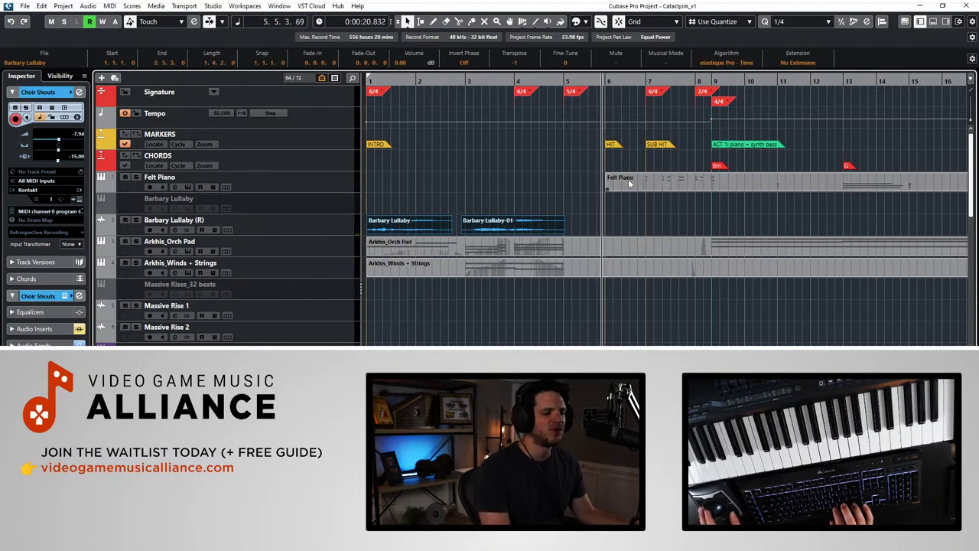
pyautogui.press('space')
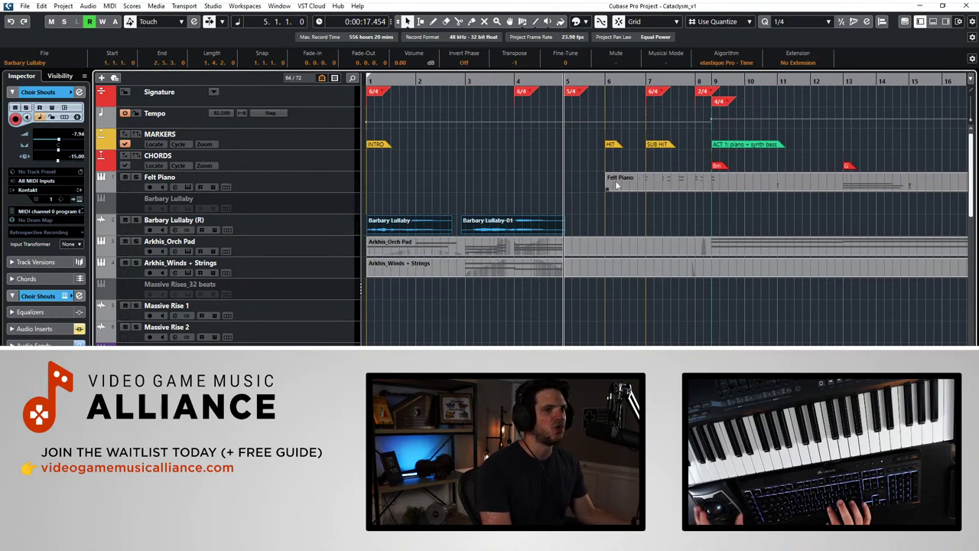
pyautogui.press('space')
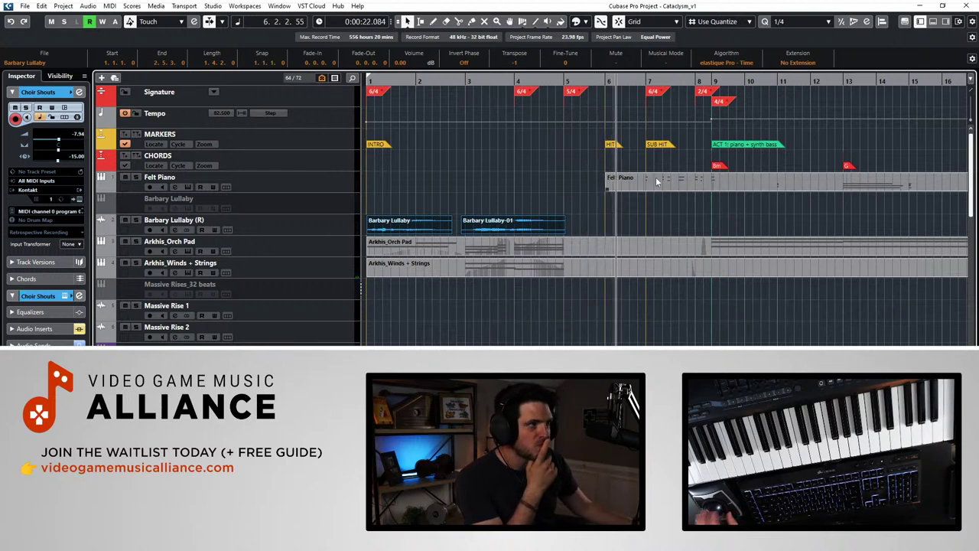
pyautogui.scroll(-4, 655, 181)
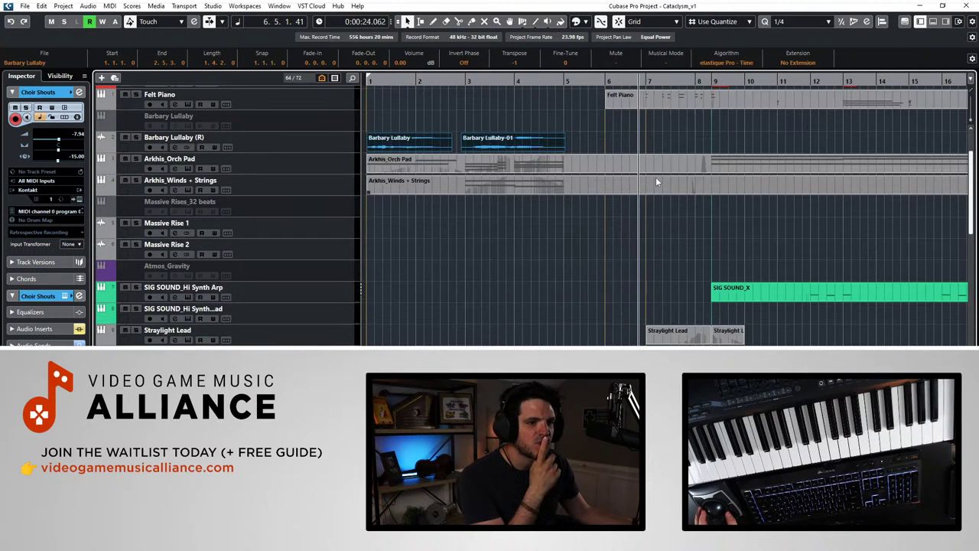
pyautogui.scroll(4, 656, 181)
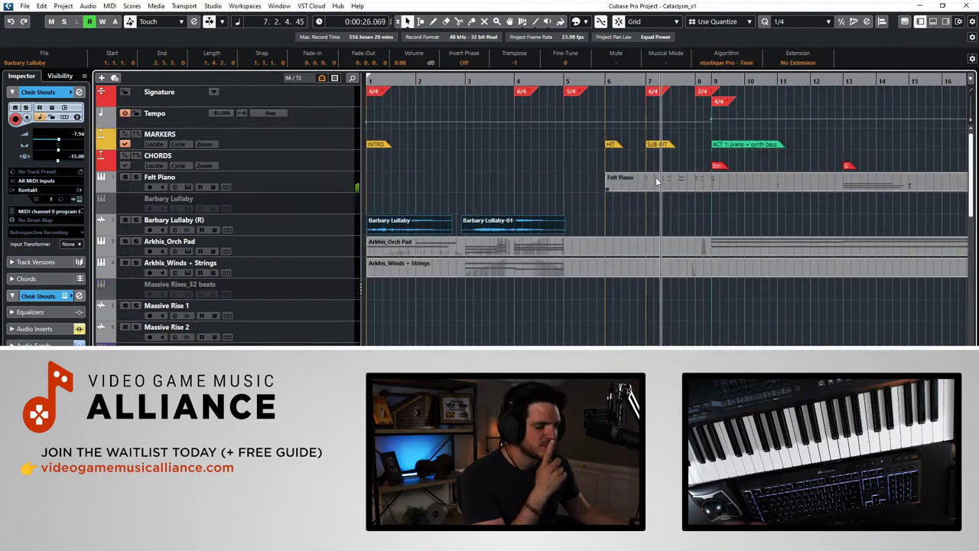
pyautogui.press('space')
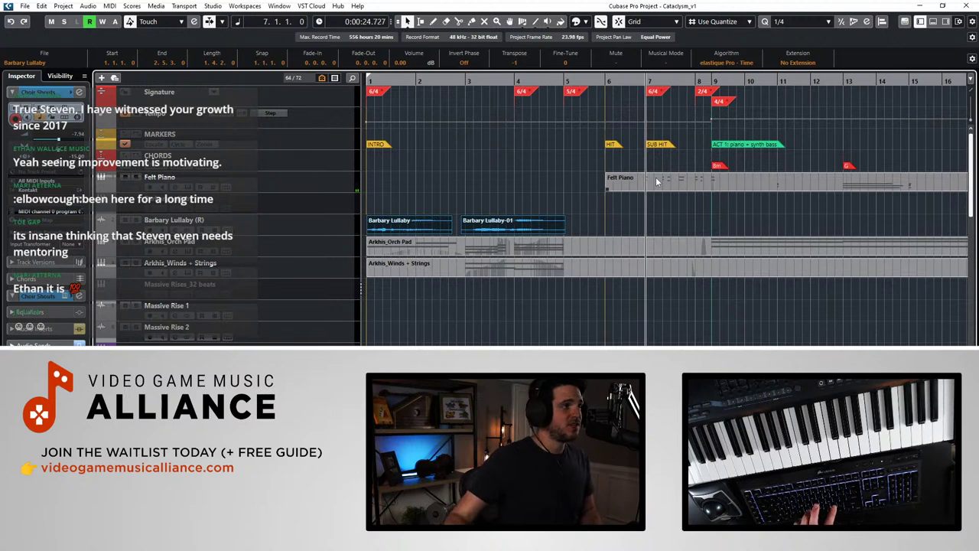
pyautogui.hotkey('shift', 'b')
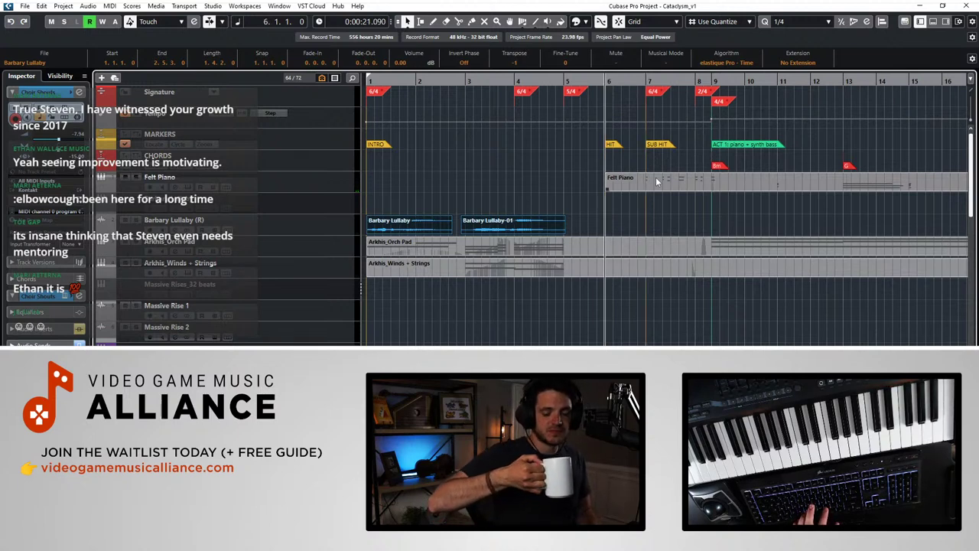
# Step: Deselect the Barbary Lullaby clips and move the playback position back to bar 4
pyautogui.press('space')
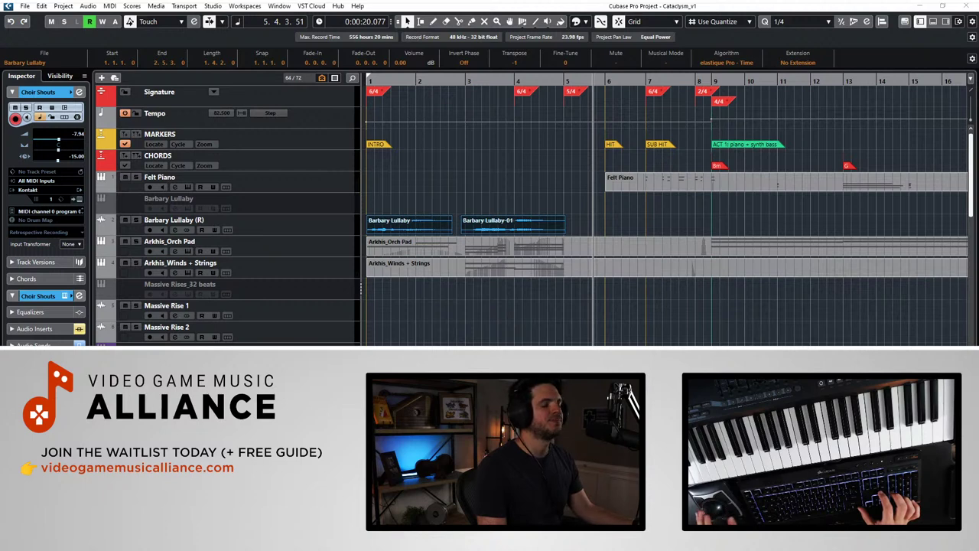
pyautogui.click(507, 309)
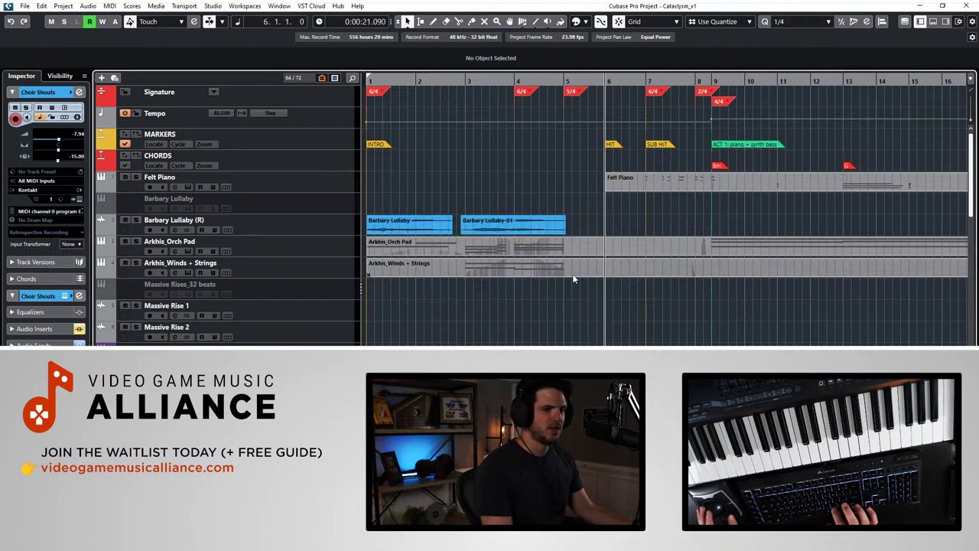
pyautogui.press('KP_Add')
pyautogui.press('KP_Subtract')
pyautogui.press('KP_Subtract')
pyautogui.press('KP_Subtract')
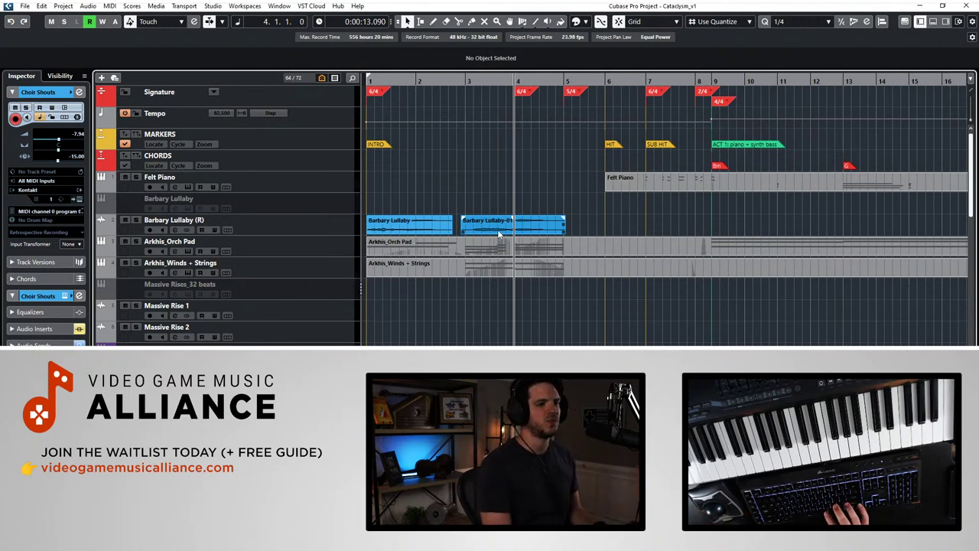
# Step: Play the intro's transition from bar 4 past the SUB HIT marker and return the playback position to the project start
pyautogui.press('space')
pyautogui.press('KP_Add')
pyautogui.press('KP_Add')
pyautogui.press('KP_Subtract')
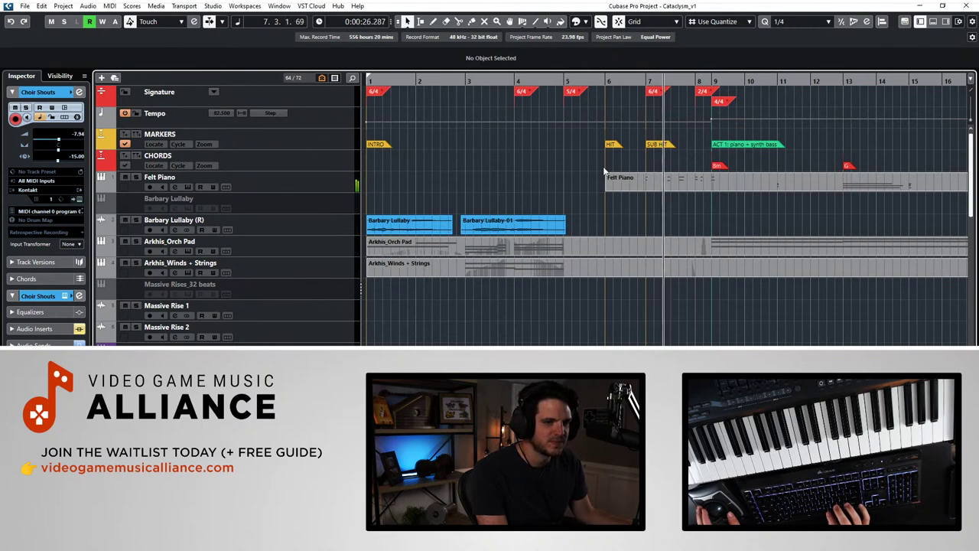
pyautogui.press('space')
pyautogui.press('KP_Subtract')
pyautogui.press('KP_Subtract')
pyautogui.press('KP_Subtract')
pyautogui.press('KP_Add')
pyautogui.press('KP_Subtract')
pyautogui.press('KP_Subtract')
pyautogui.press('KP_Subtract')
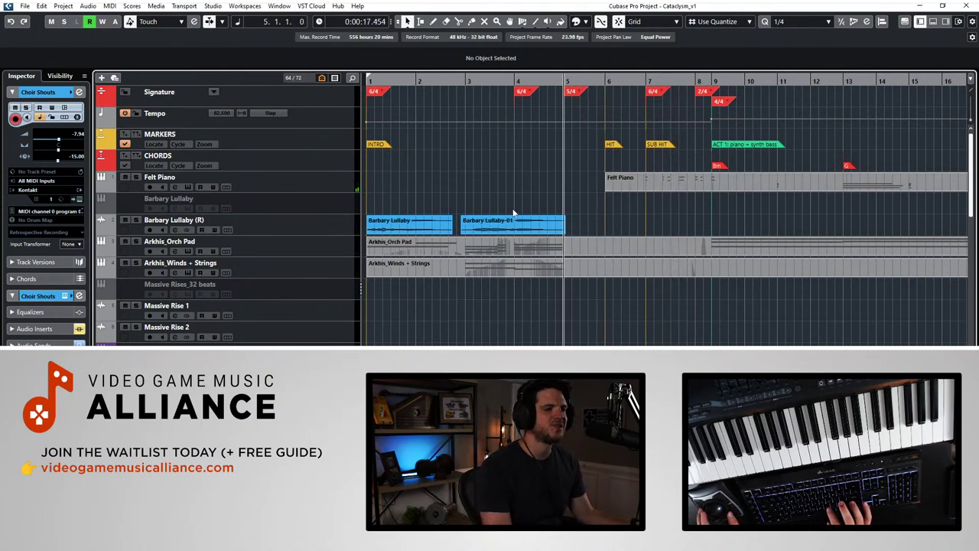
pyautogui.press('KP_Subtract')
pyautogui.press('KP_Subtract')
# Step: Play the intro from bar 1 to hear the Barbary Lullaby clip with the orchestral pad, stopping in bar 2
pyautogui.scroll(-7, 463, 205)
pyautogui.press('space')
pyautogui.scroll(10, 462, 207)
pyautogui.press('space')
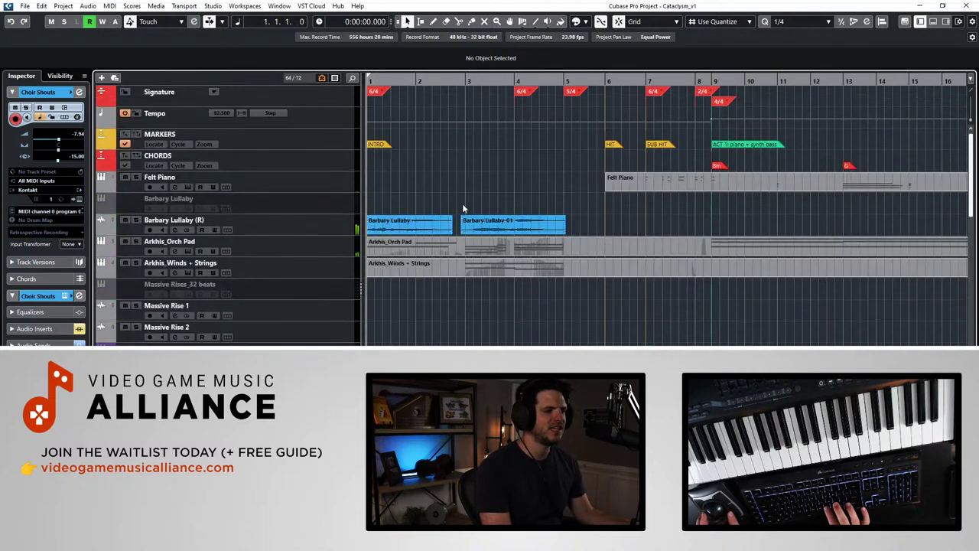
pyautogui.press('space')
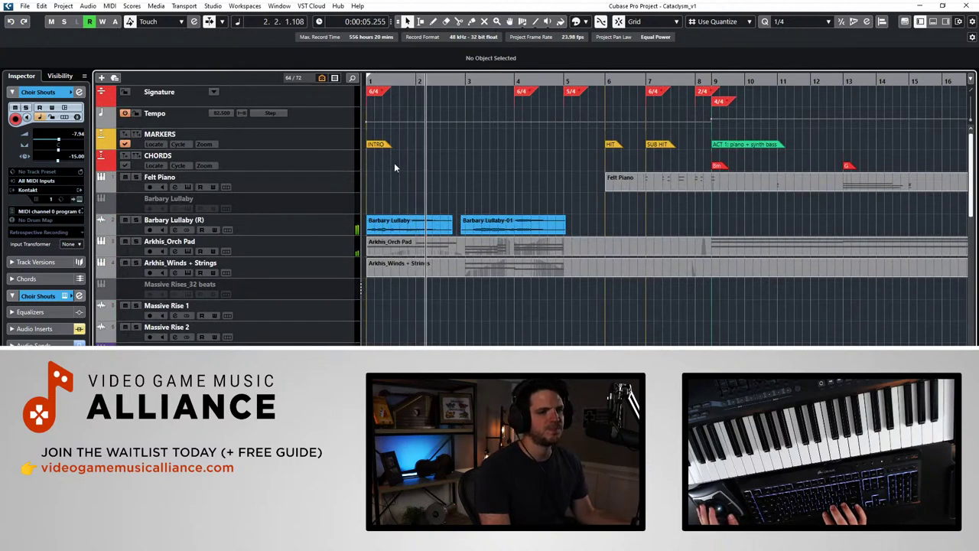
pyautogui.press('space')
# Step: Delete both Barbary Lullaby clips from the intro
pyautogui.click(403, 222)
pyautogui.press('Delete')
pyautogui.click(507, 224)
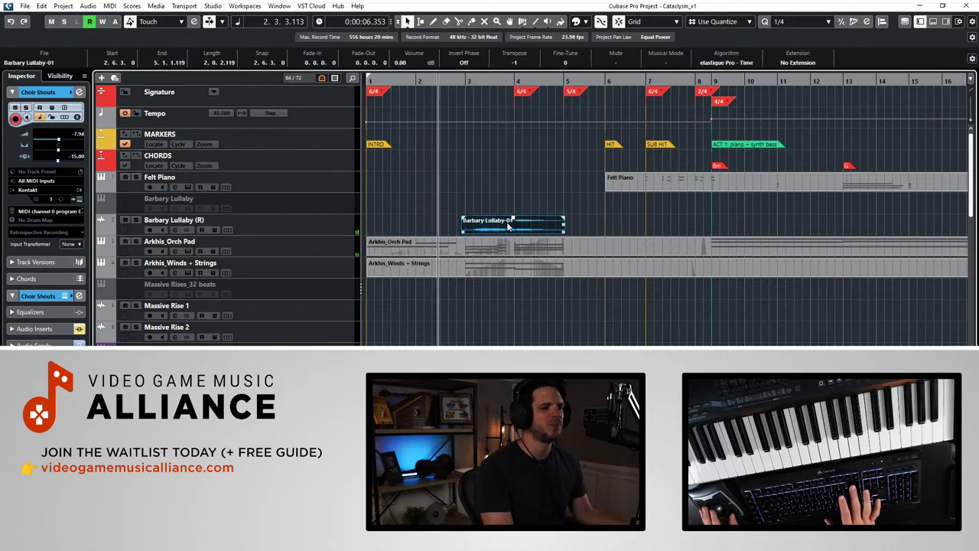
pyautogui.press('Delete')
# Step: Return to bar 1 and look over the arrangement from the intro through ACT 2 without the Barbary Lullaby clips
pyautogui.press('Home')
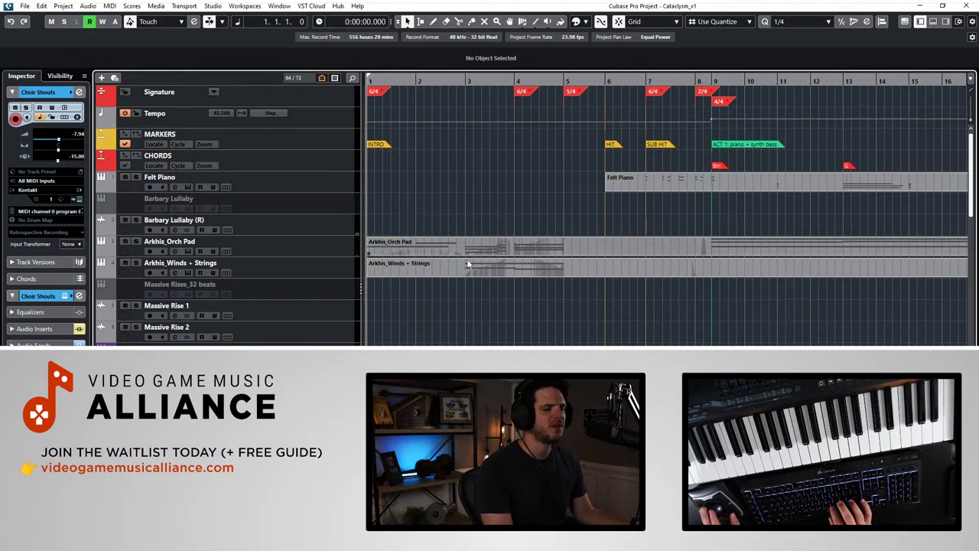
pyautogui.hscroll(8, 520, 200)
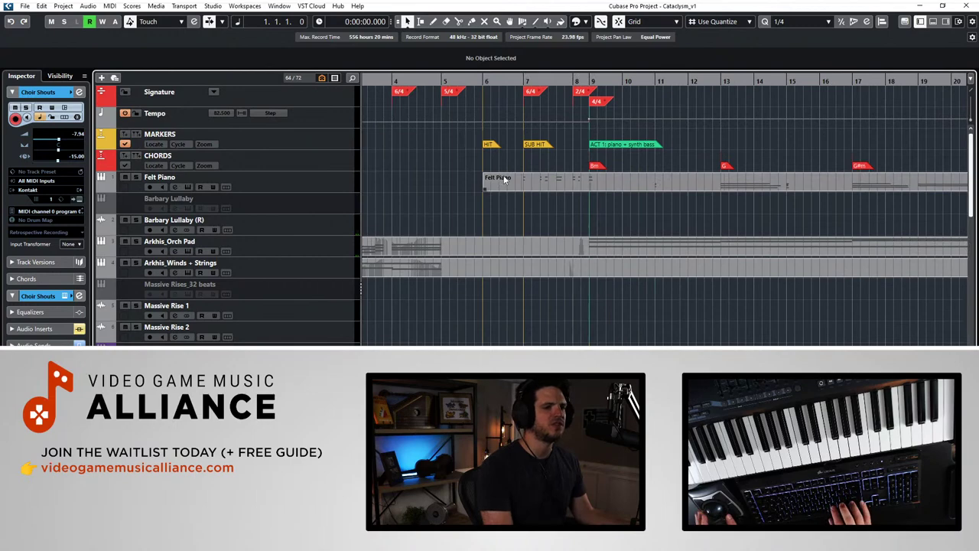
pyautogui.hscroll(18, 534, 201)
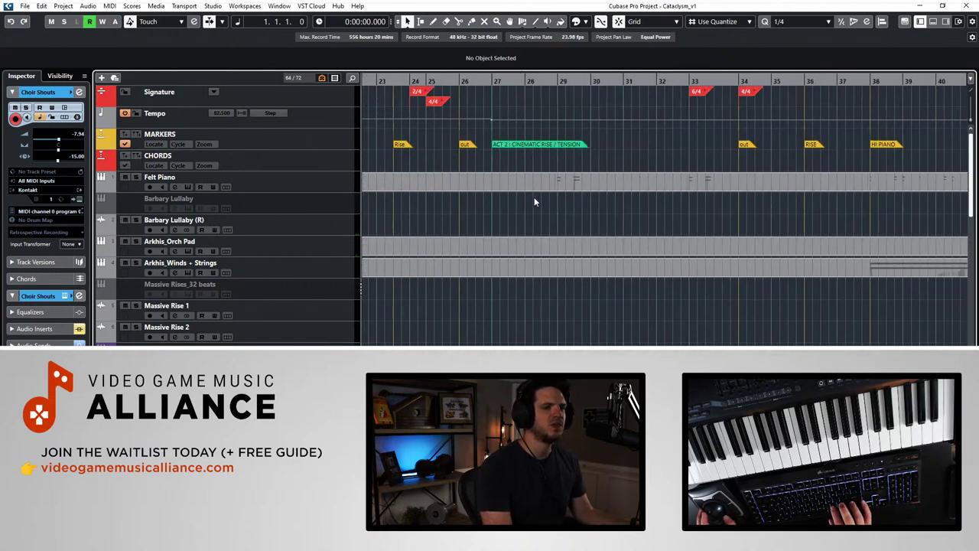
pyautogui.hscroll(-20, 514, 184)
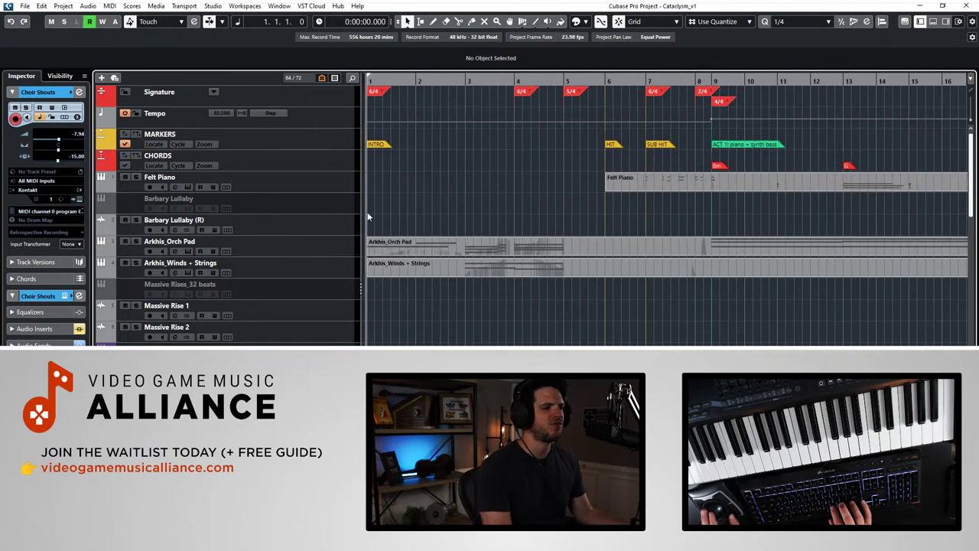
# Step: Undo the deletion of the Barbary Lullaby clips and select the Felt Piano track
pyautogui.hotkey('ctrl', 'z')
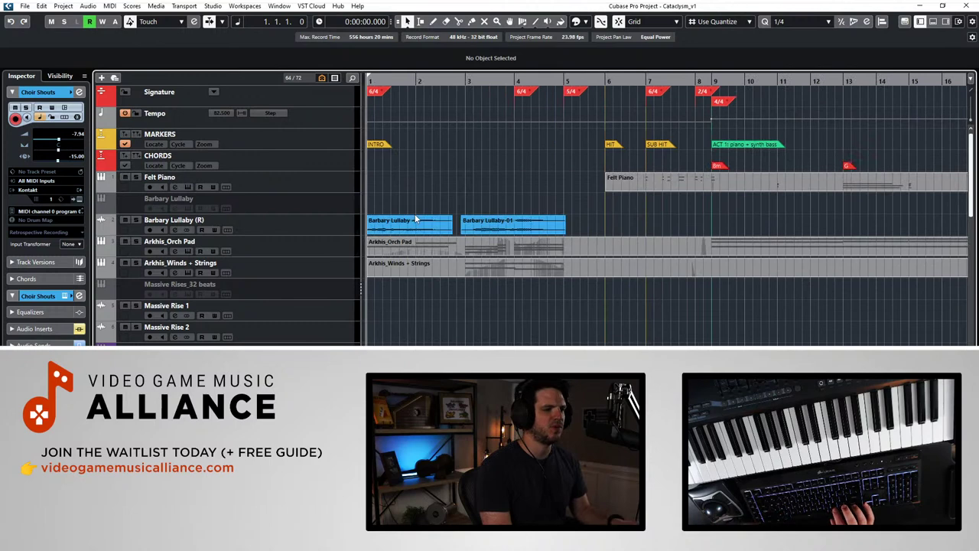
pyautogui.click(307, 180)
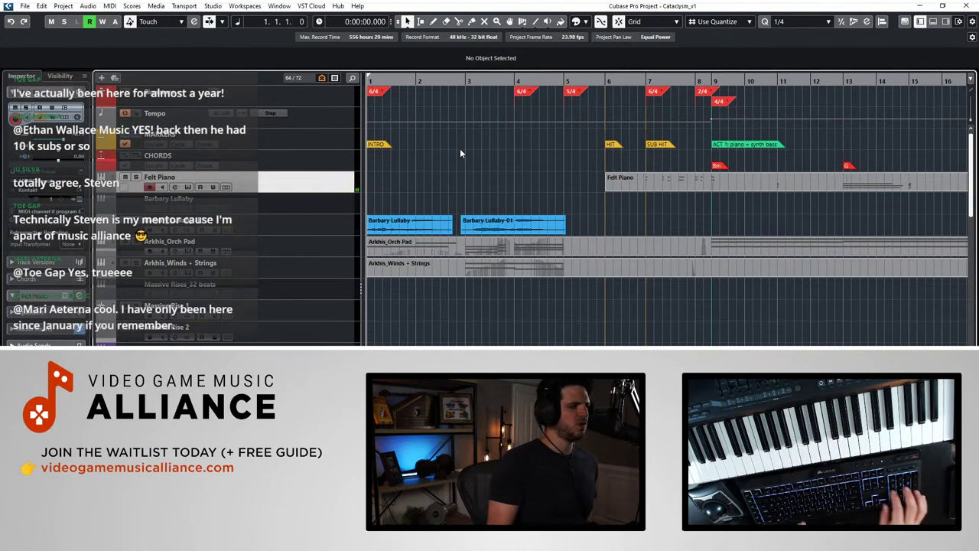
# Step: Look over the arrangement from the intro through the ACT 3 marker, checking the Felt Piano and pad parts in each section
pyautogui.press('space')
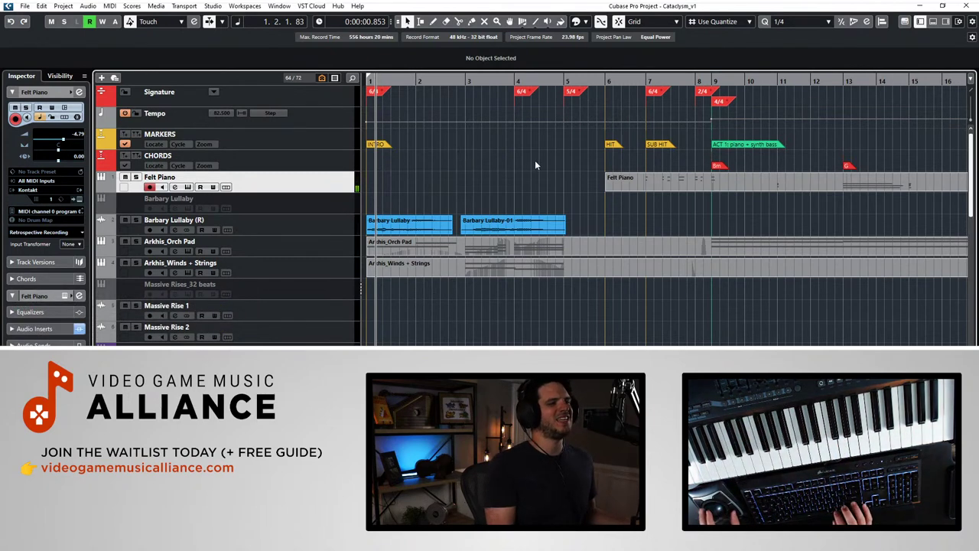
pyautogui.hscroll(5, 535, 159)
pyautogui.hscroll(-3, 586, 170)
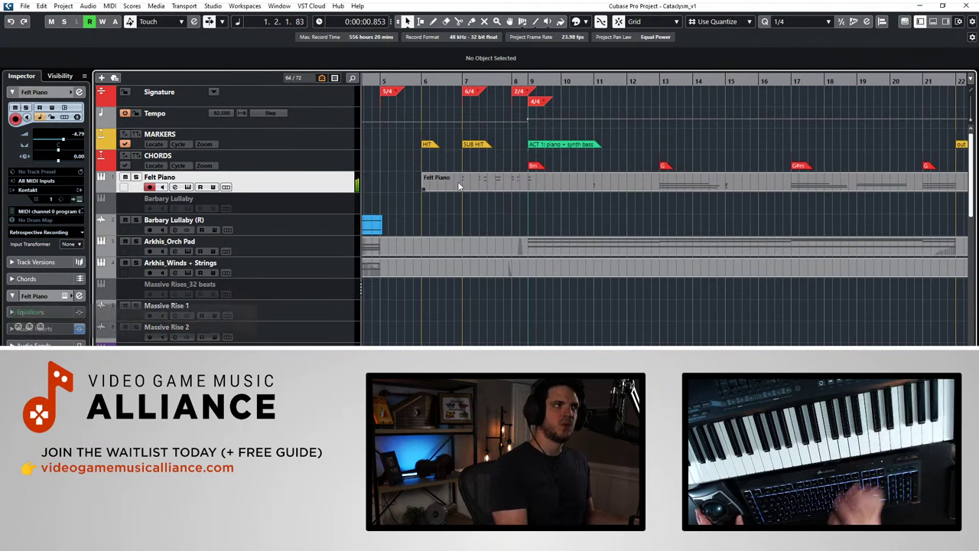
pyautogui.hscroll(10, 469, 177)
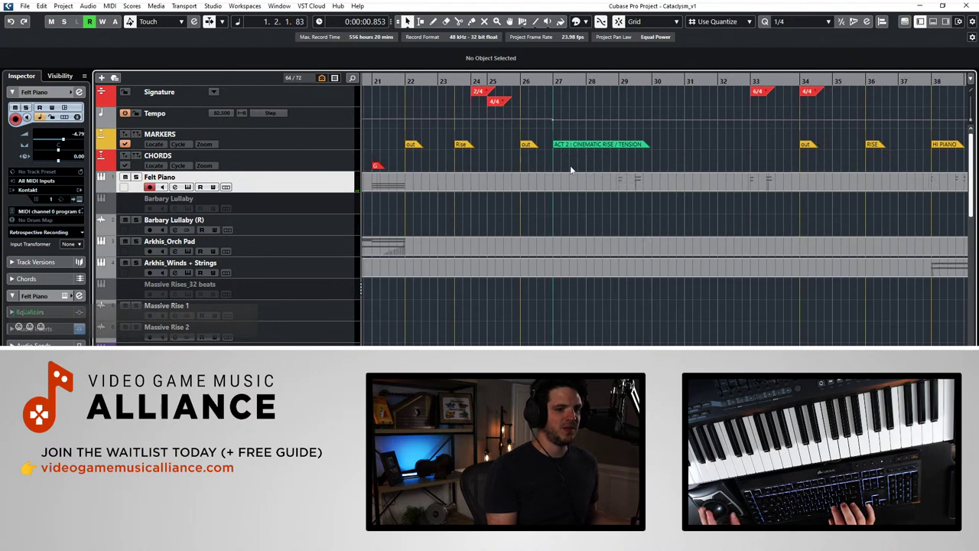
pyautogui.hscroll(5, 574, 166)
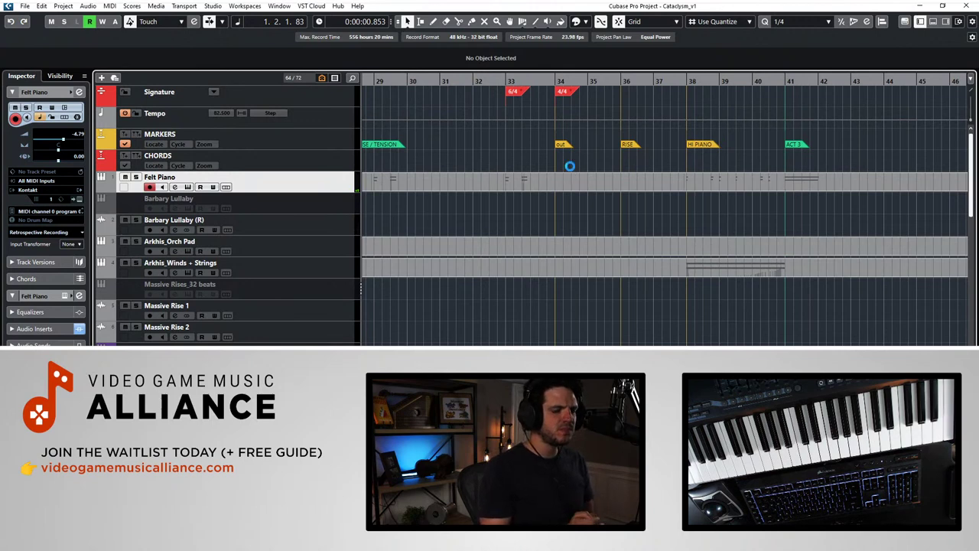
pyautogui.hscroll(5, 663, 162)
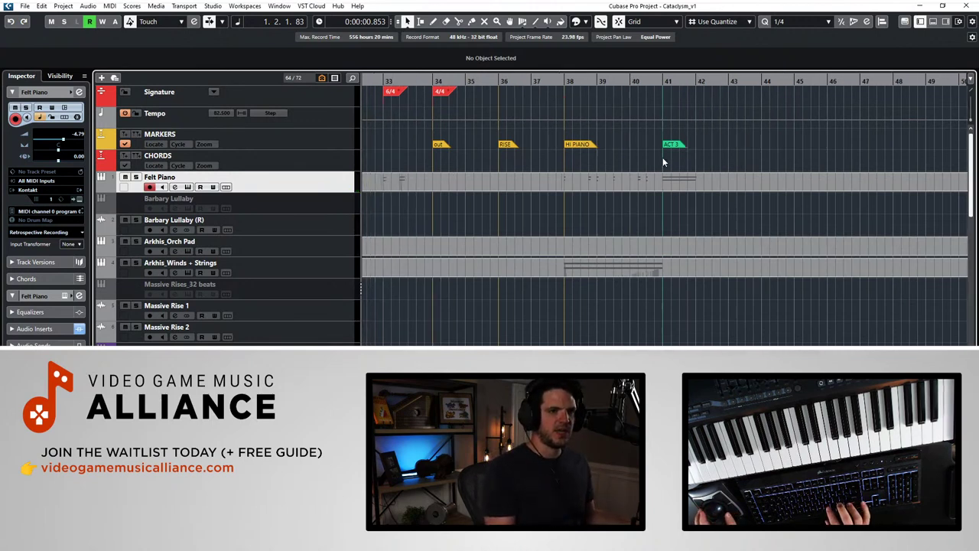
pyautogui.hscroll(-5, 664, 165)
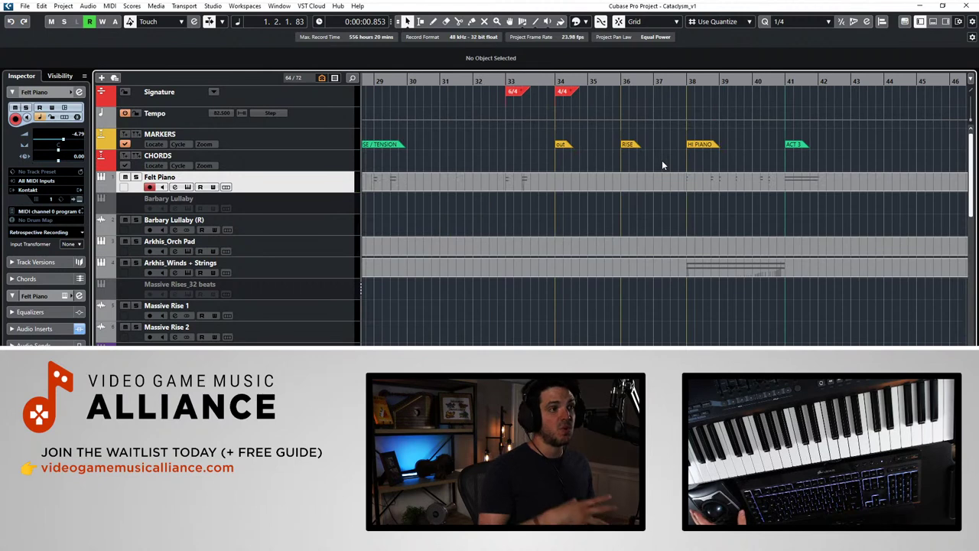
pyautogui.hscroll(-5, 662, 159)
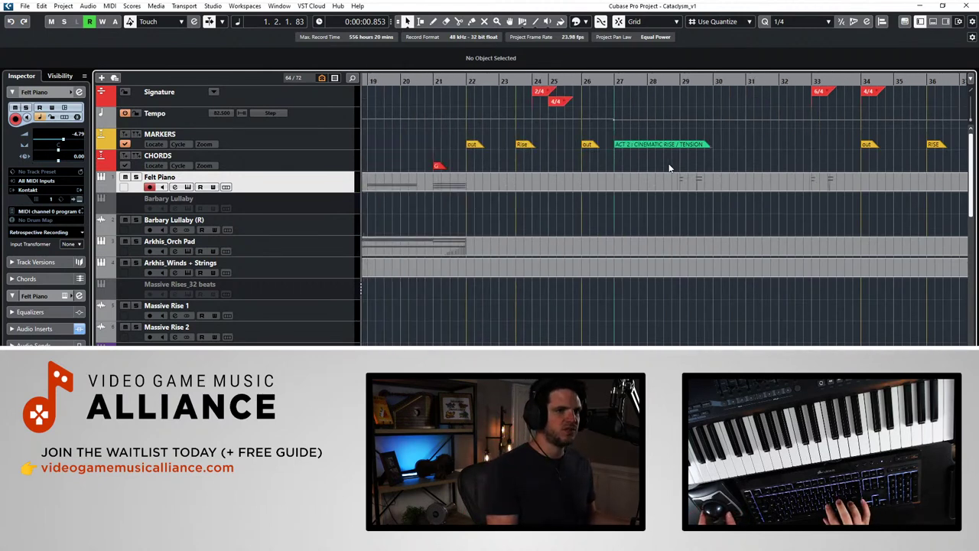
pyautogui.hscroll(-5, 648, 169)
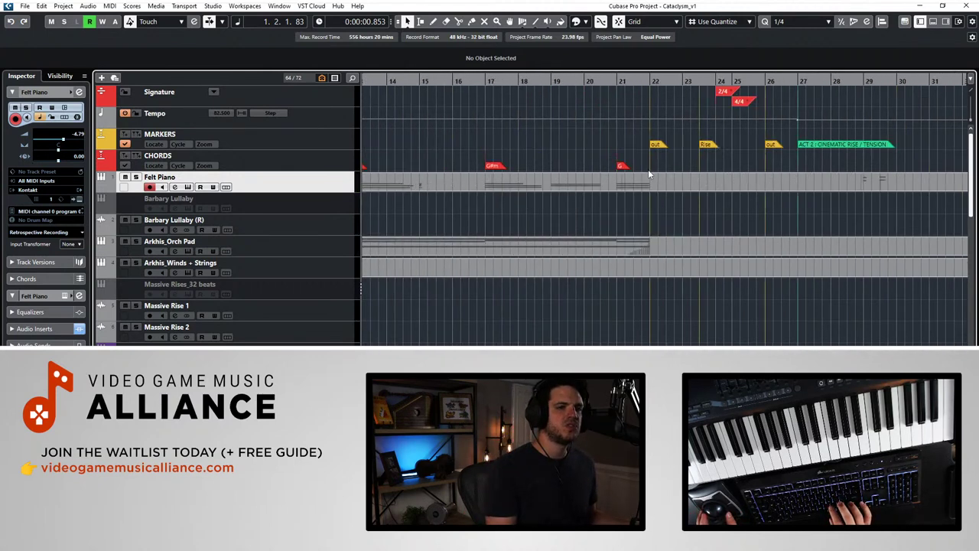
pyautogui.hscroll(2, 648, 169)
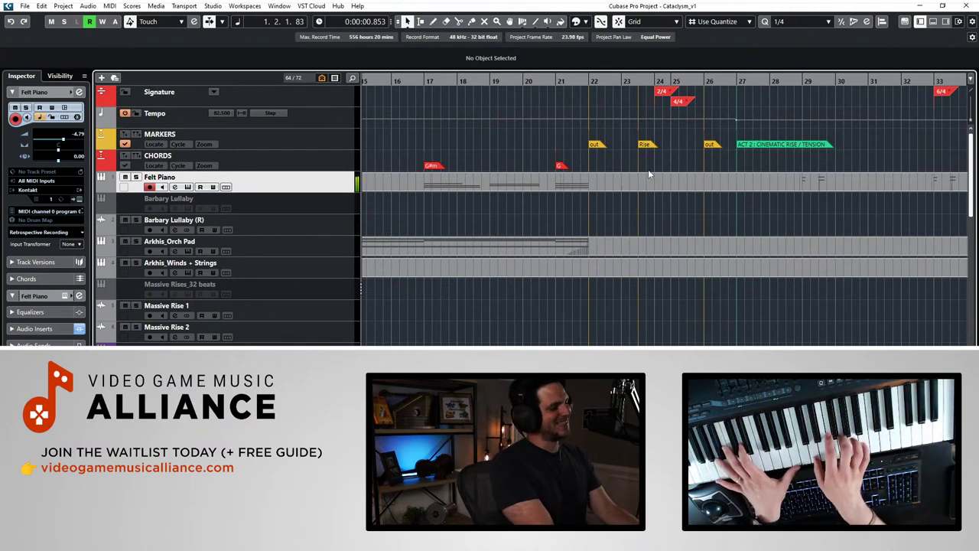
# Step: Move to the SUB HIT marker at bar 7 and play the Felt Piano entry into bar 8
pyautogui.press('KP_Decimal')
pyautogui.press('KP_Add')
pyautogui.press('KP_Add')
pyautogui.press('KP_Add')
pyautogui.press('KP_Add')
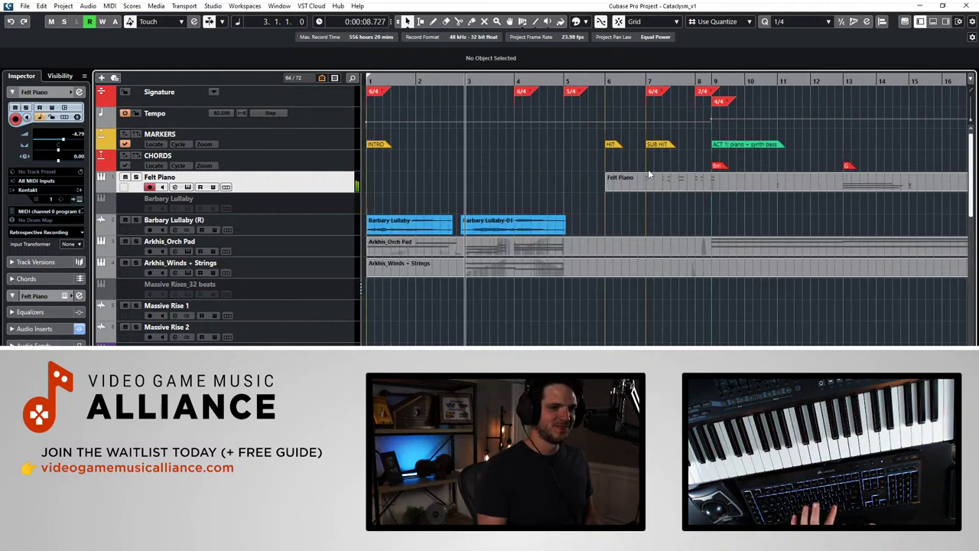
pyautogui.press('KP_Add')
pyautogui.press('KP_Add')
pyautogui.press('KP_Add')
pyautogui.press('KP_Subtract')
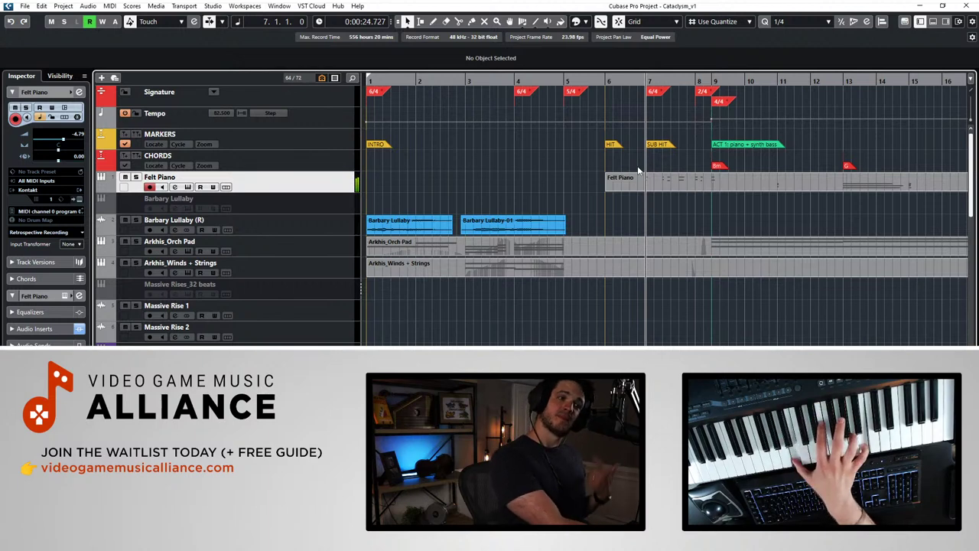
pyautogui.hotkey('shift', 'b')
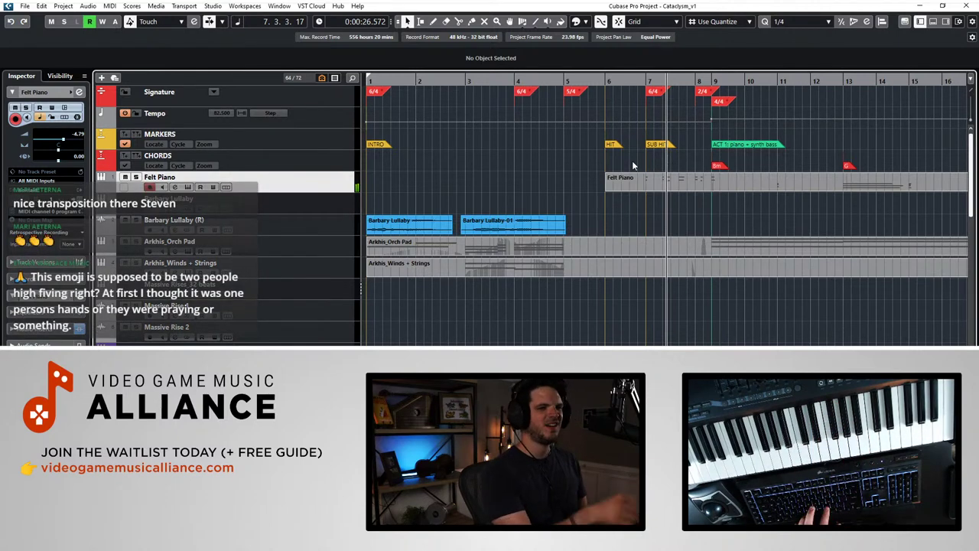
pyautogui.press('space')
pyautogui.press('space')
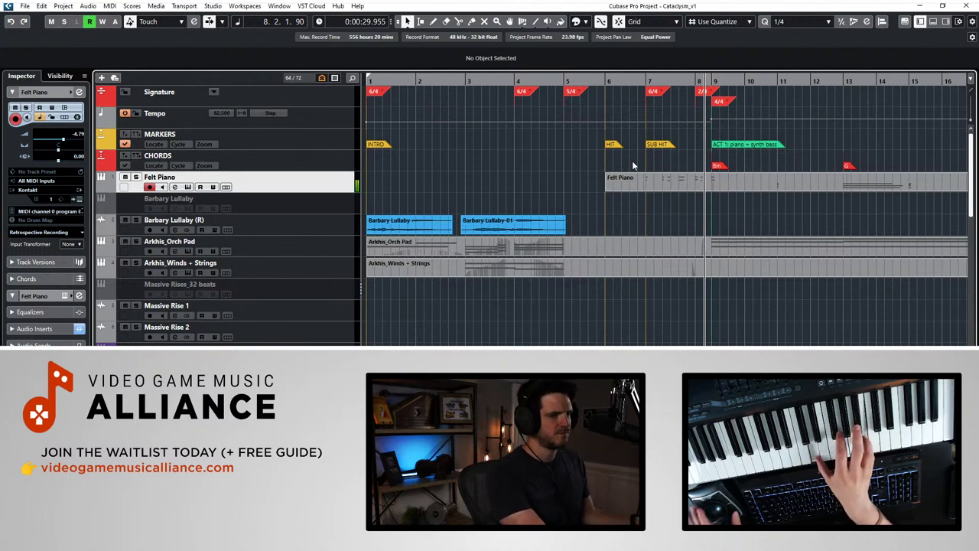
# Step: Inspect the Felt Piano clip's notes from bar 7 onward, close them and play into the opening of ACT 1
pyautogui.doubleClick(670, 181)
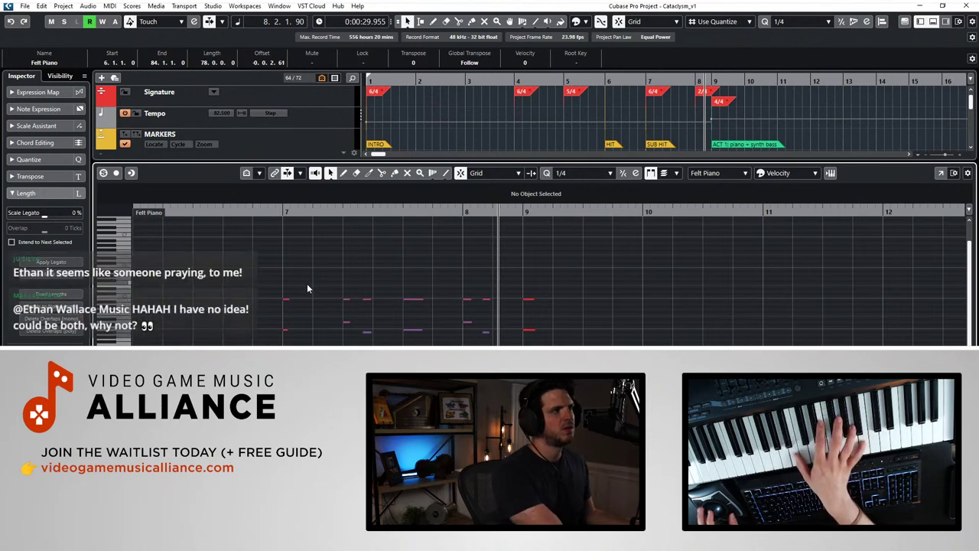
pyautogui.hotkey('ctrl', 'alt', 'e')
pyautogui.press('KP_Subtract')
pyautogui.press('KP_Subtract')
pyautogui.press('KP_Subtract')
pyautogui.press('KP_Subtract')
pyautogui.press('KP_Subtract')
pyautogui.press('KP_Subtract')
pyautogui.press('KP_Add')
pyautogui.press('KP_Add')
pyautogui.press('KP_Add')
pyautogui.press('space')
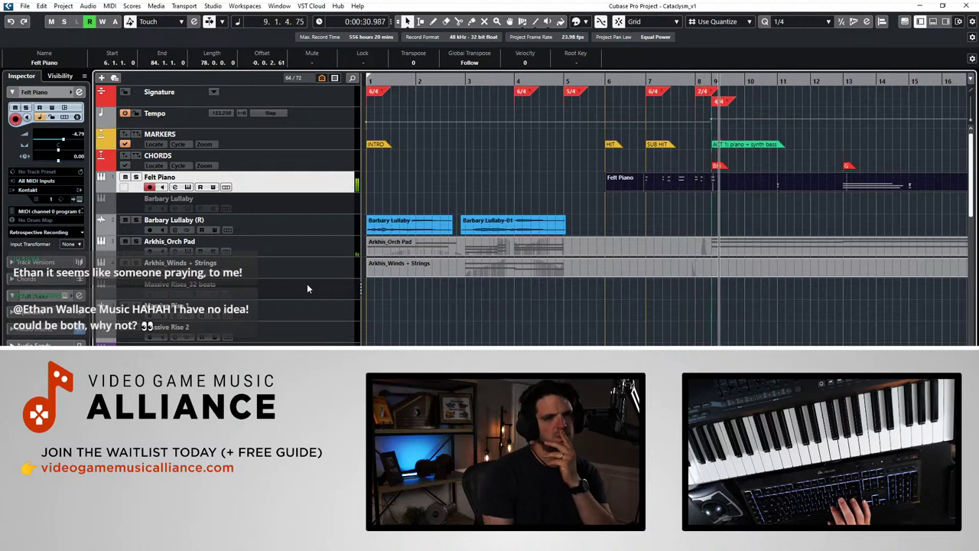
pyautogui.hscroll(3, 488, 193)
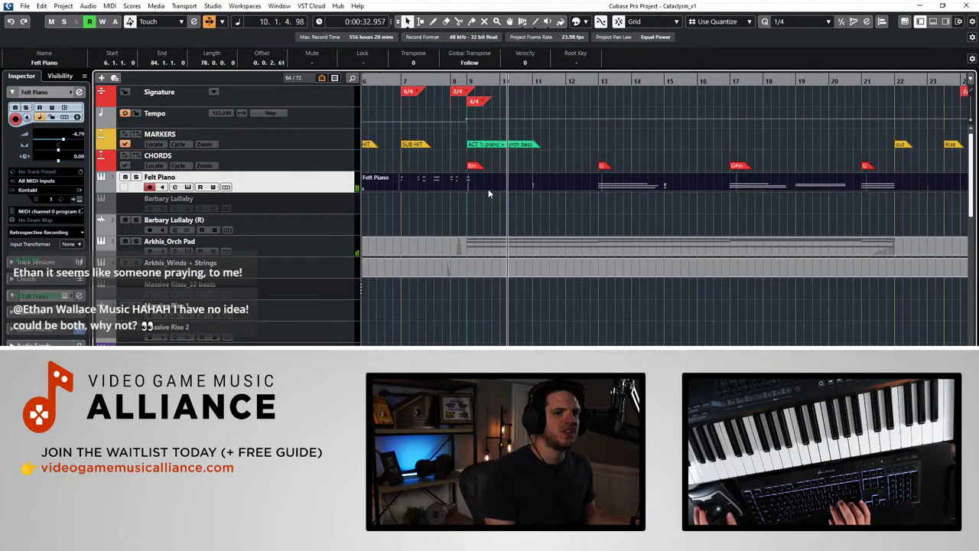
# Step: Go back to the intro and play around bar 4 to hear Barbary Lullaby-01 with the pad and strings
pyautogui.press('KP_Add')
pyautogui.hscroll(-3, 488, 193)
pyautogui.press('KP_Subtract')
pyautogui.press('KP_Subtract')
pyautogui.press('KP_Subtract')
pyautogui.press('KP_Subtract')
pyautogui.press('KP_Subtract')
pyautogui.press('KP_Subtract')
pyautogui.press('KP_Subtract')
pyautogui.press('KP_Subtract')
pyautogui.press('KP_Subtract')
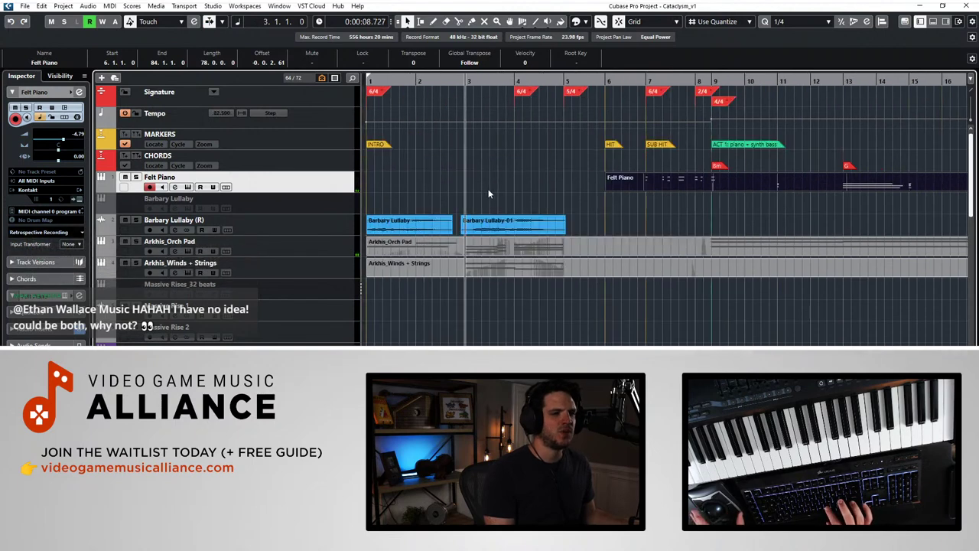
pyautogui.press('KP_Add')
pyautogui.press('KP_Add')
pyautogui.press('KP_Add')
pyautogui.press('space')
pyautogui.press('KP_Subtract')
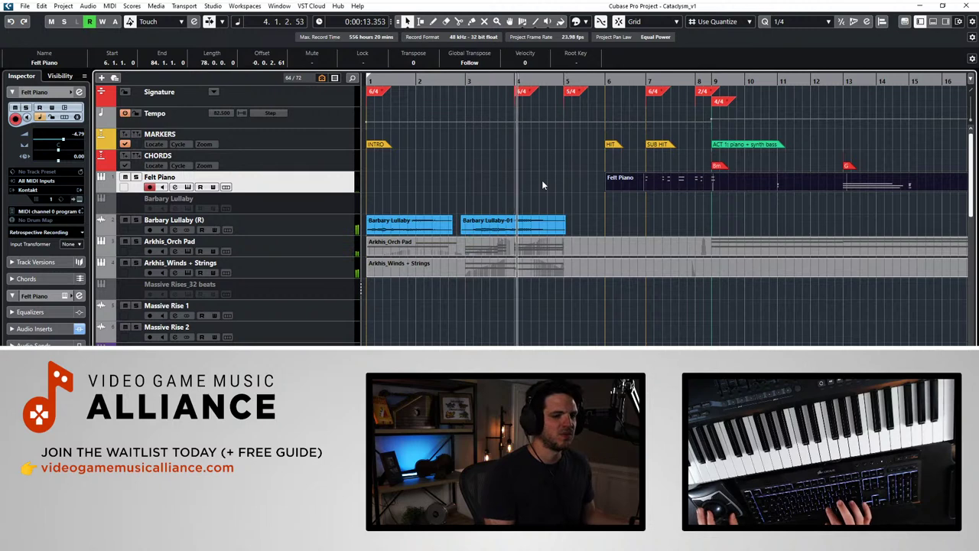
# Step: Delete both Barbary Lullaby clips and play the intro from bar 1 without them
pyautogui.press('KP_Subtract')
pyautogui.press('KP_Subtract')
pyautogui.press('KP_Subtract')
pyautogui.press('KP_Subtract')
pyautogui.click(433, 222)
pyautogui.press('Delete')
pyautogui.click(499, 224)
pyautogui.press('space')
pyautogui.press('Delete')
# Step: Delete the Barbary Lullaby (R) and Barbary Lullaby tracks, and select the Felt Piano track
pyautogui.click(281, 226)
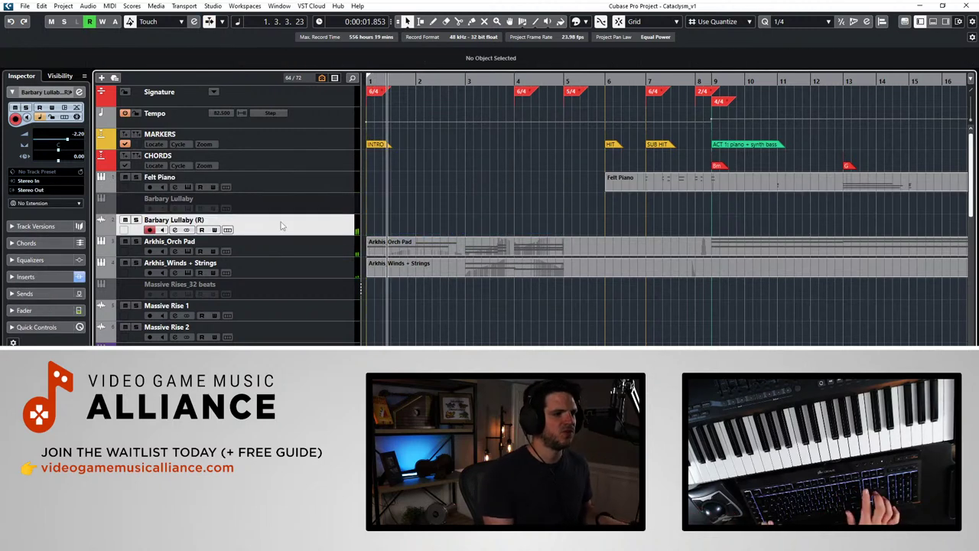
pyautogui.press('Delete')
pyautogui.press('Delete')
pyautogui.click(242, 170)
pyautogui.click(255, 184)
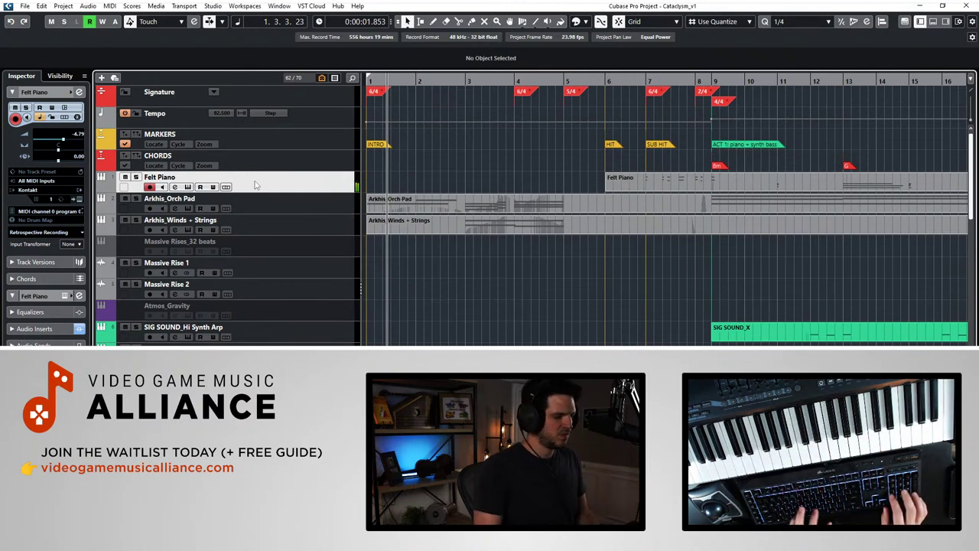
pyautogui.press('space')
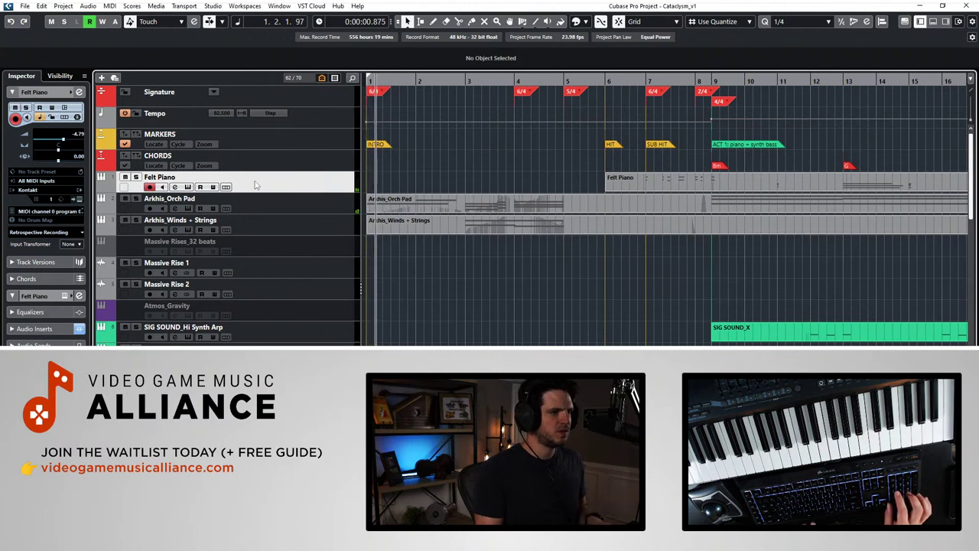
pyautogui.press('KP_Multiply')
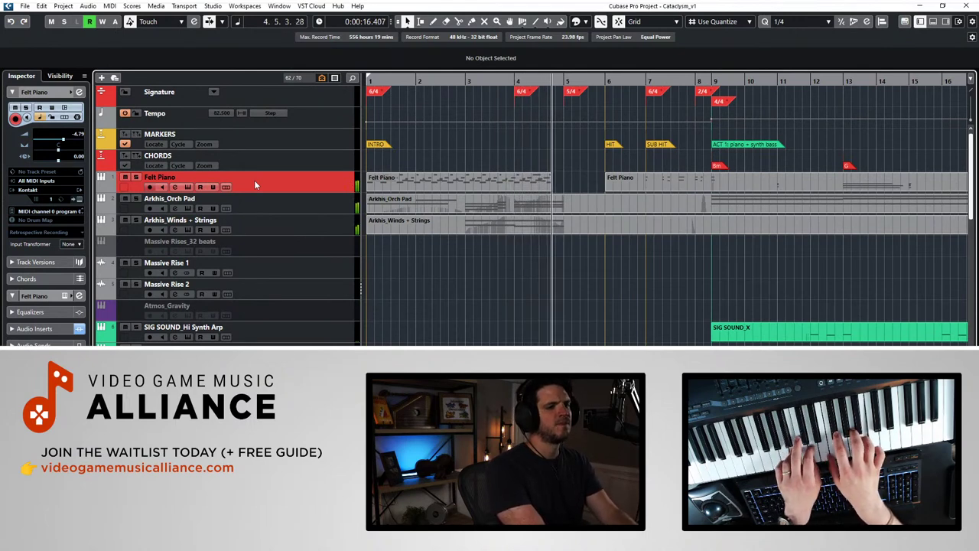
pyautogui.press('*')
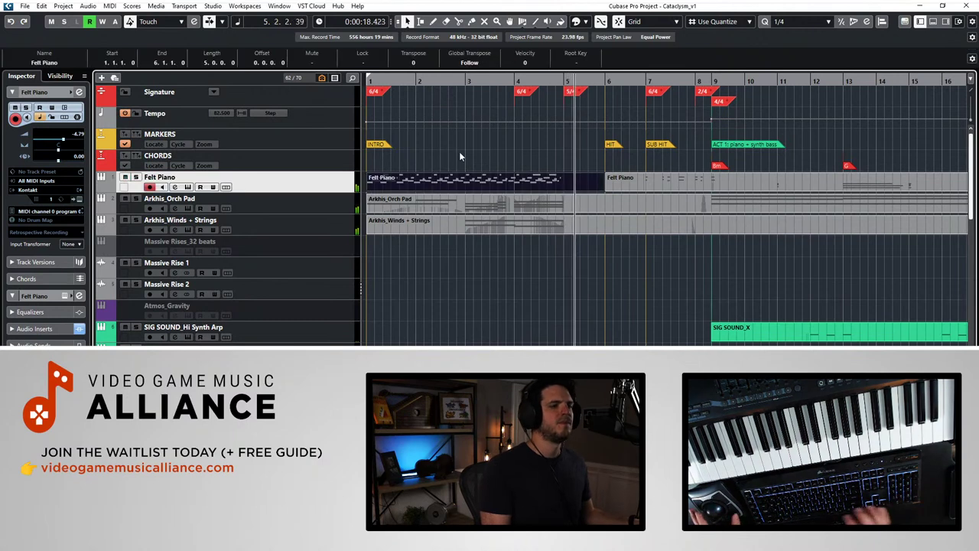
pyautogui.press('Delete')
pyautogui.press('.')
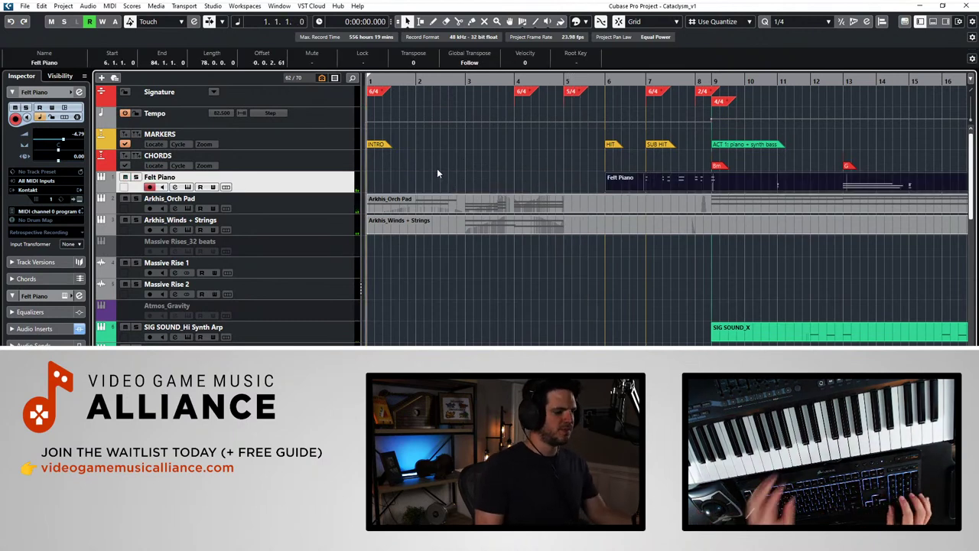
pyautogui.press('*')
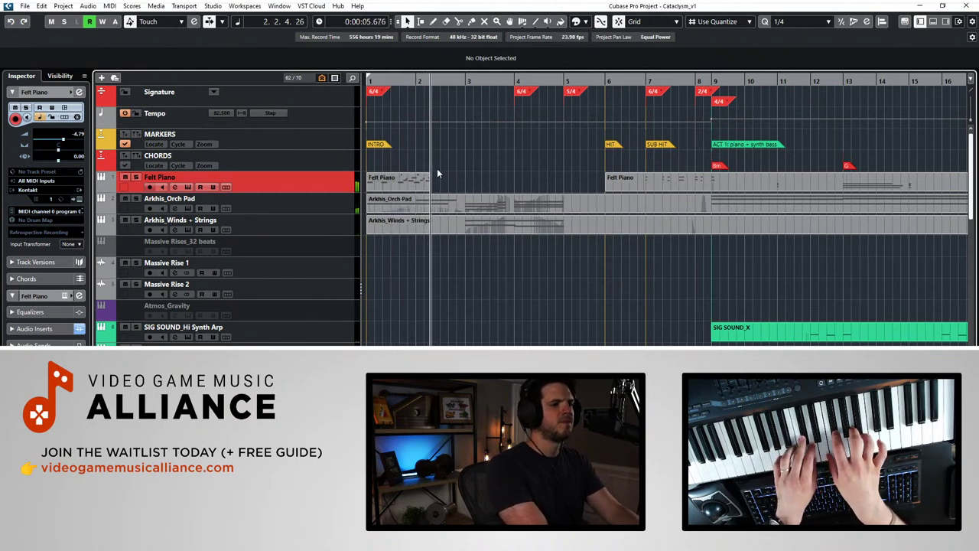
pyautogui.press('space')
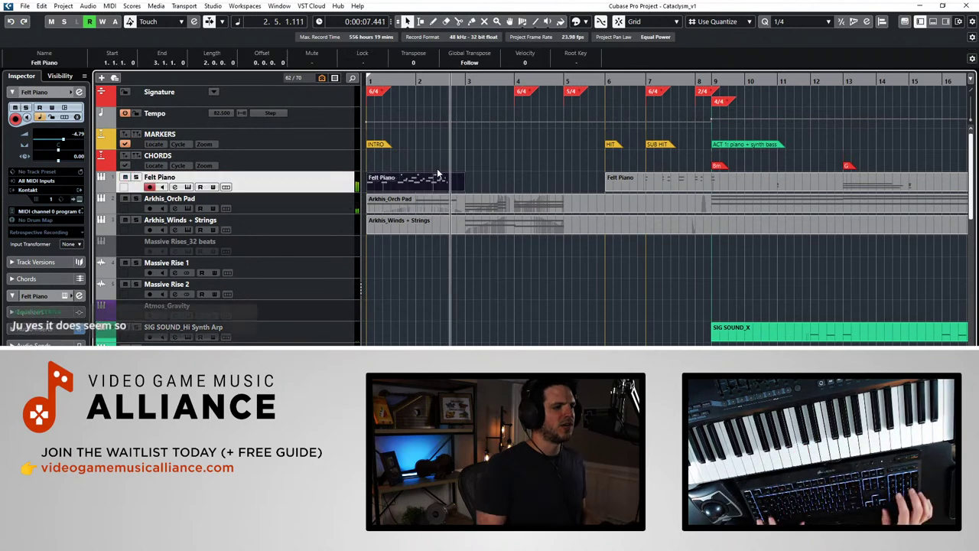
pyautogui.hotkey('ctrl', 'z')
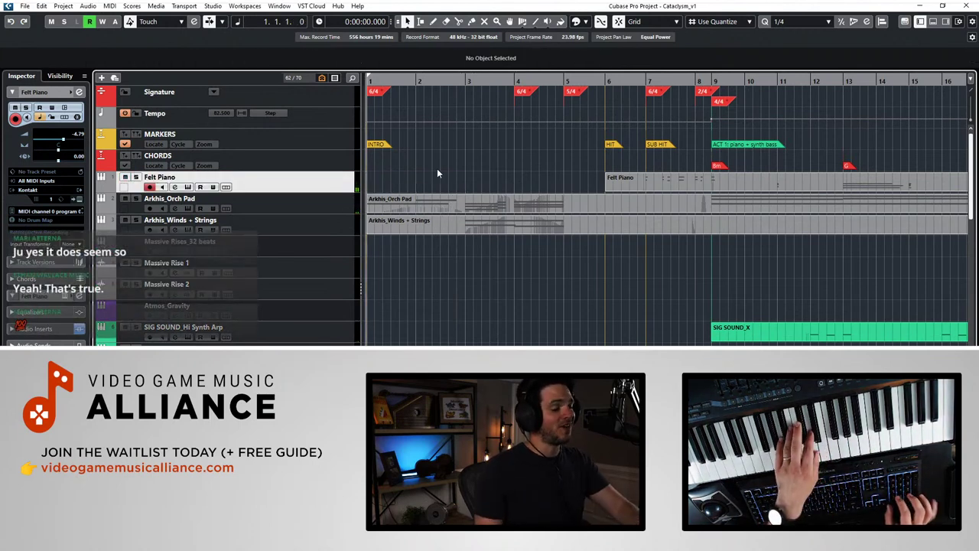
# Step: Record an arpeggiated Felt Piano part over the intro, from bar 1 into bar 5
pyautogui.press('KP_Multiply')
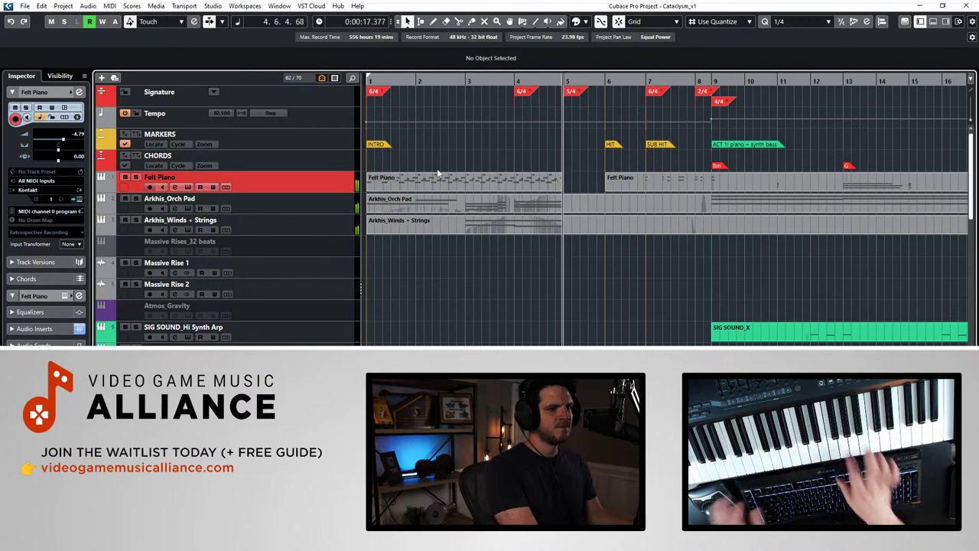
pyautogui.press('KP_Multiply')
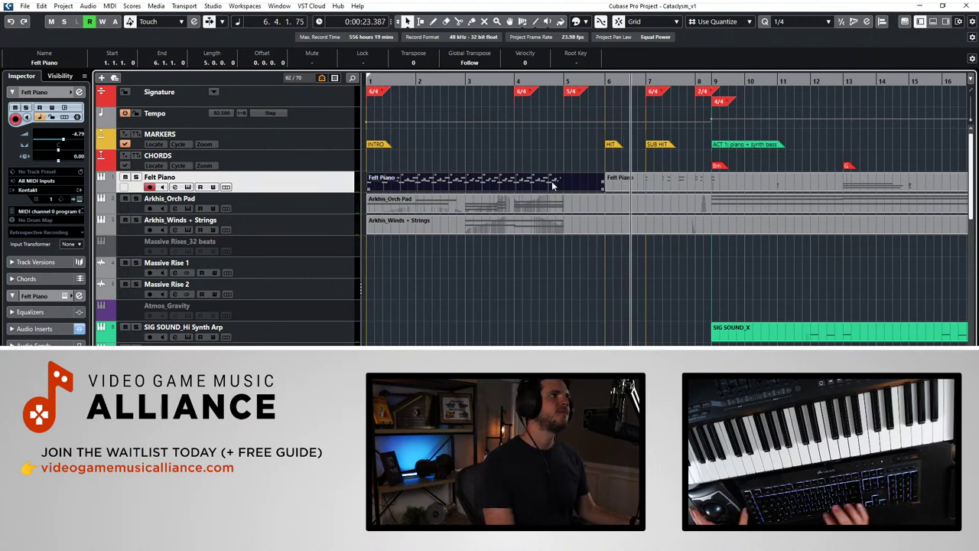
# Step: Select all notes of the newly recorded intro Felt Piano clip and quantize them to 1/8 Triplet
pyautogui.doubleClick(488, 182)
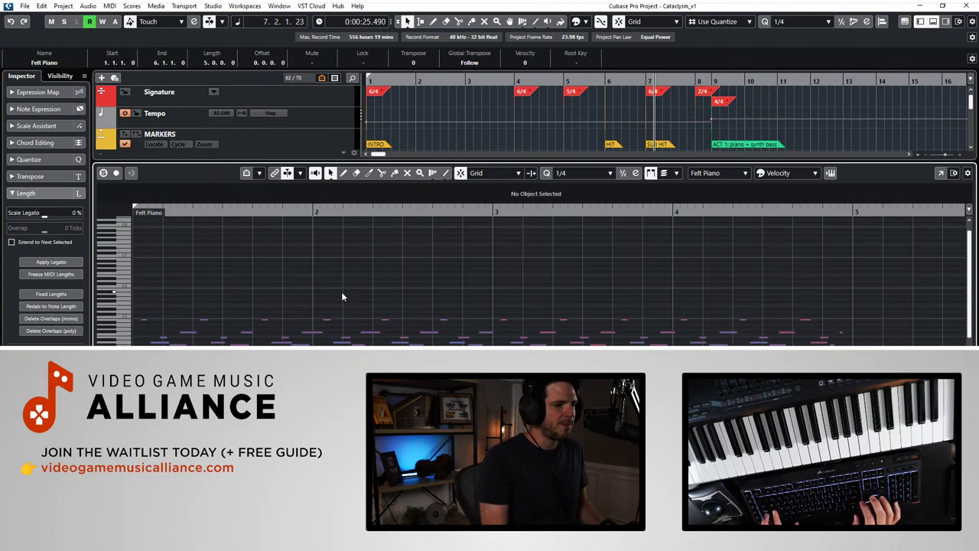
pyautogui.hotkey('ctrl', 'a')
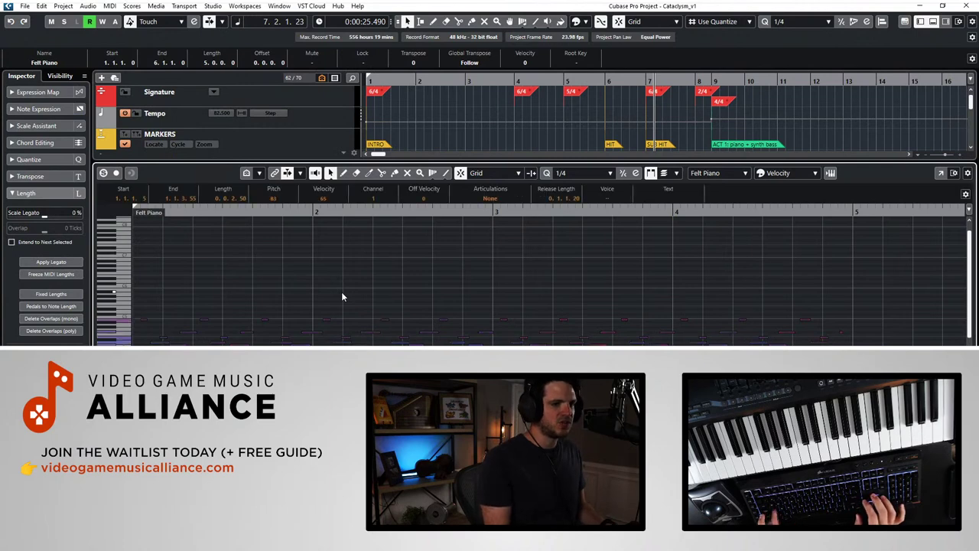
pyautogui.click(578, 178)
pyautogui.click(579, 297)
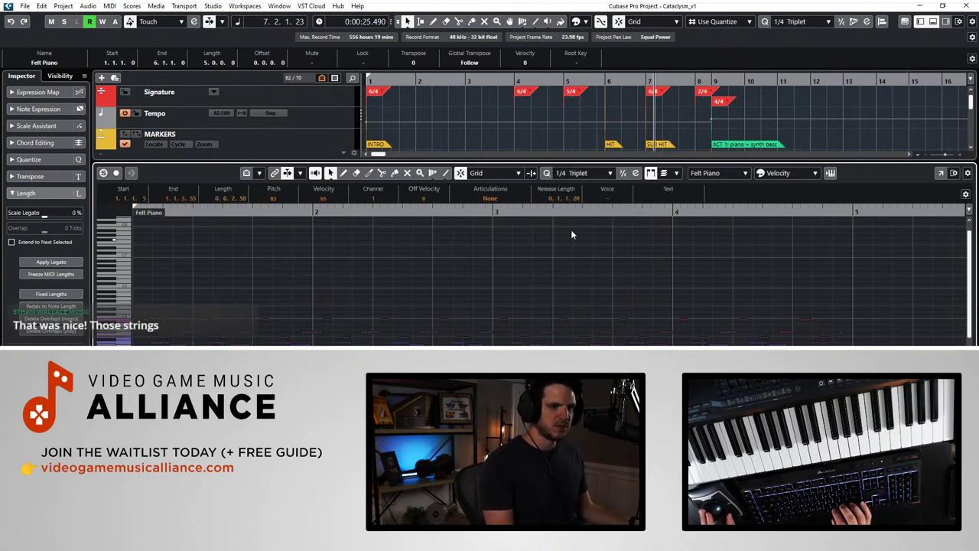
pyautogui.click(575, 175)
pyautogui.click(579, 309)
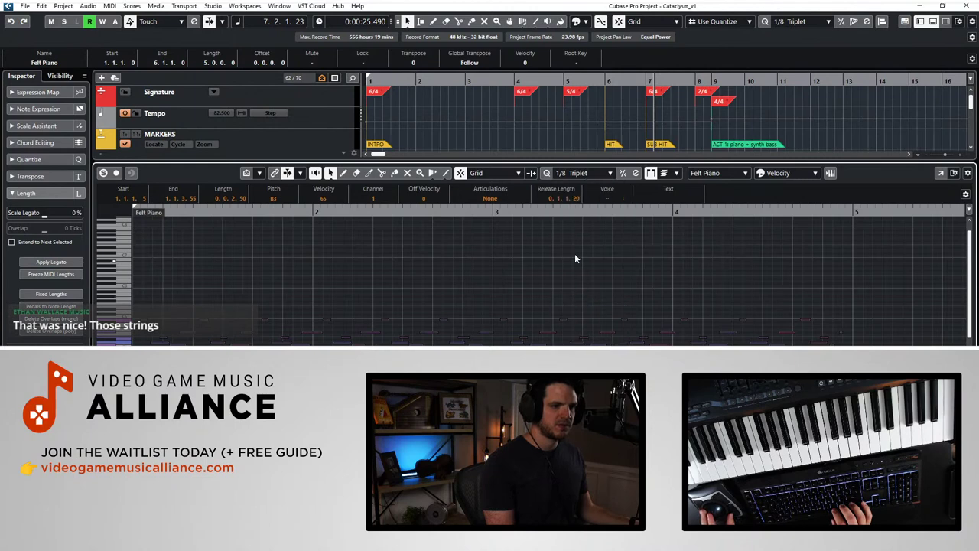
# Step: Play the quantized Felt Piano part back from bar 1 to check its timing
pyautogui.hscroll(-3, 550, 285)
pyautogui.press('KP_Decimal')
pyautogui.press('space')
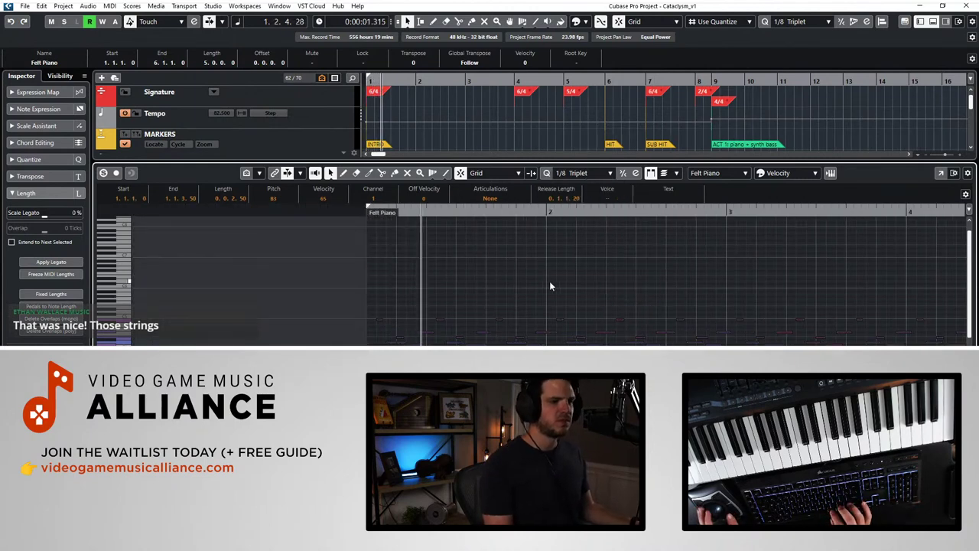
pyautogui.hscroll(1, 524, 245)
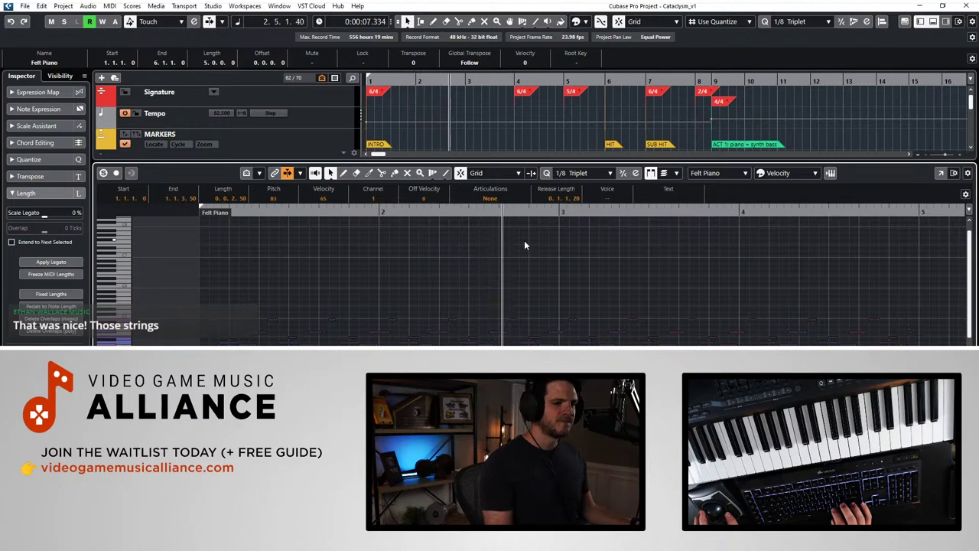
# Step: Examine the Arkhis_Orch Pad clip's intro notes in the key editor while the cue plays, and close the editor
pyautogui.press('Return')
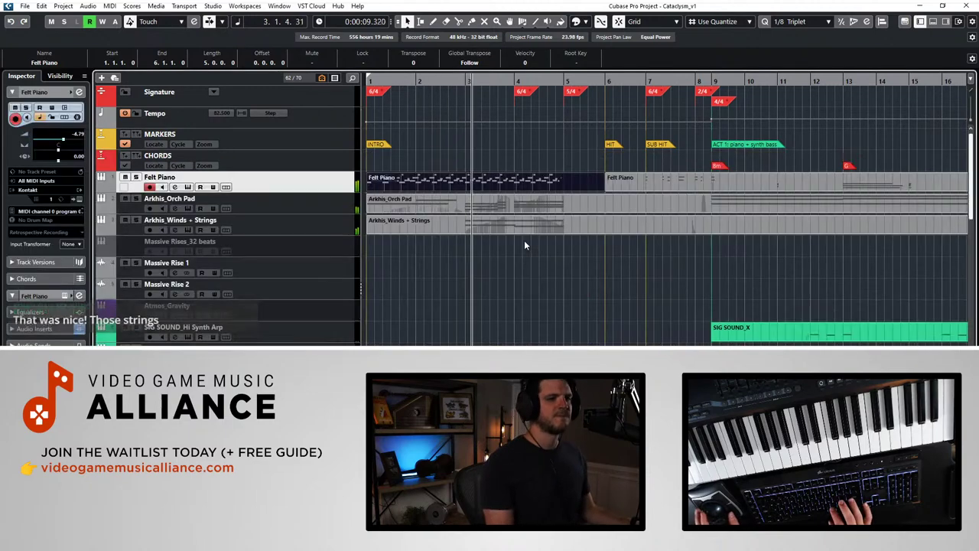
pyautogui.click(493, 283)
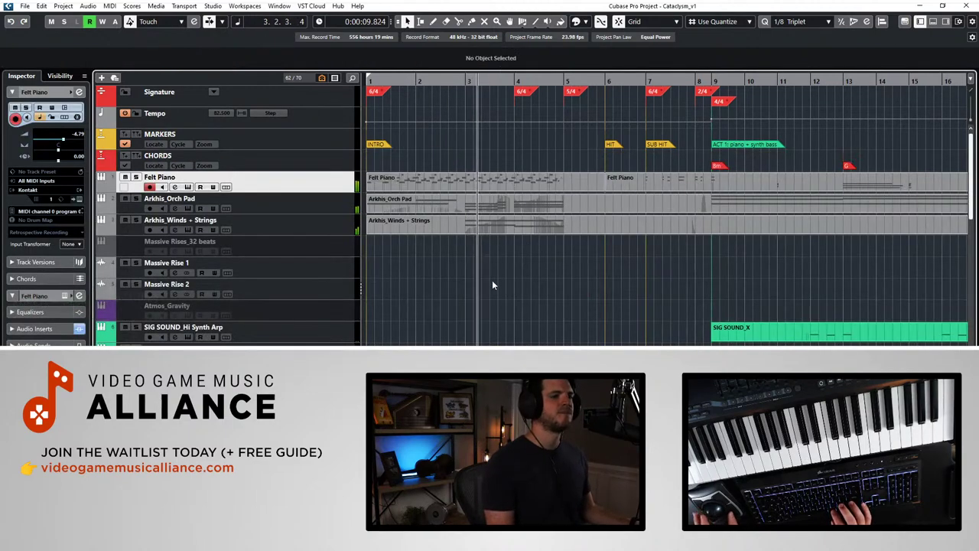
pyautogui.doubleClick(482, 205)
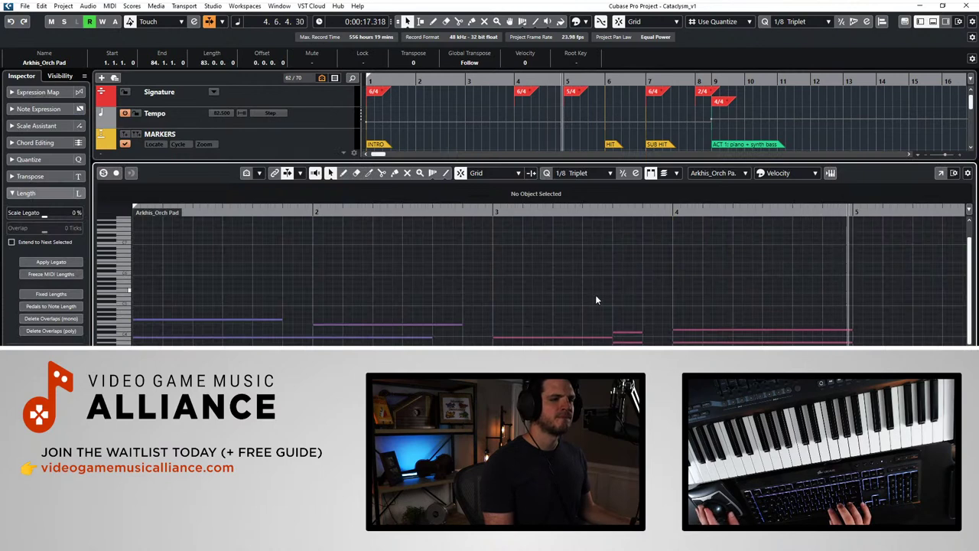
pyautogui.press('Return')
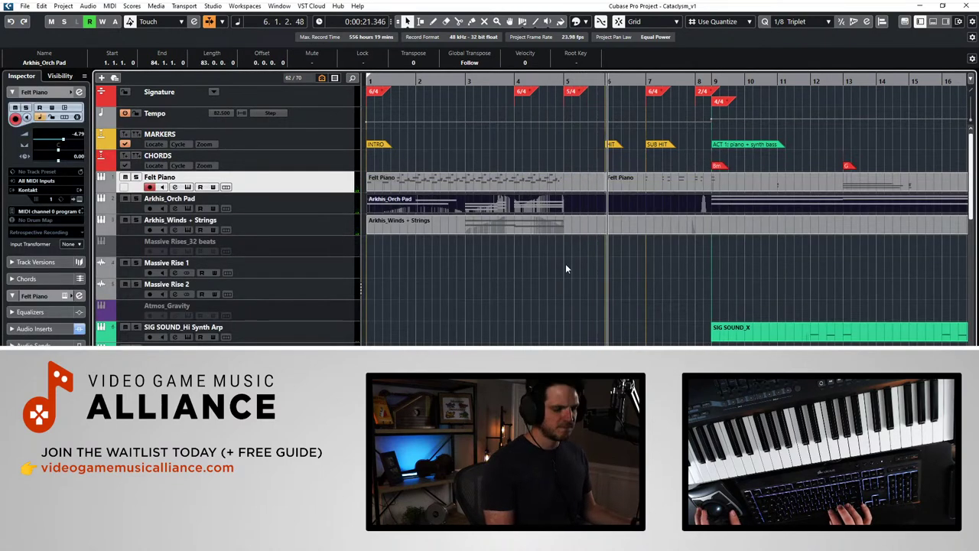
# Step: Examine the notes of the second Felt Piano clip around bars 7 to 9 in the key editor
pyautogui.hscroll(2, 511, 255)
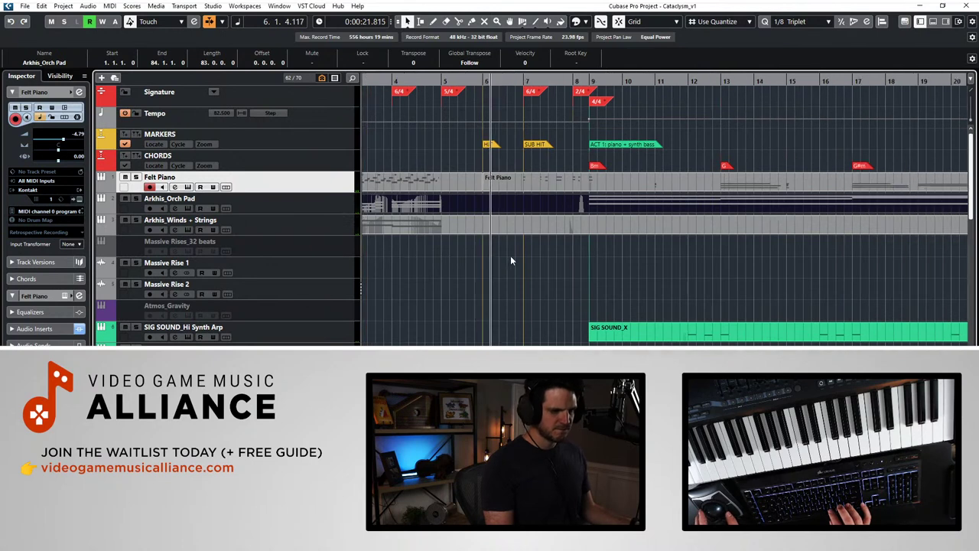
pyautogui.click(332, 329)
pyautogui.click(426, 273)
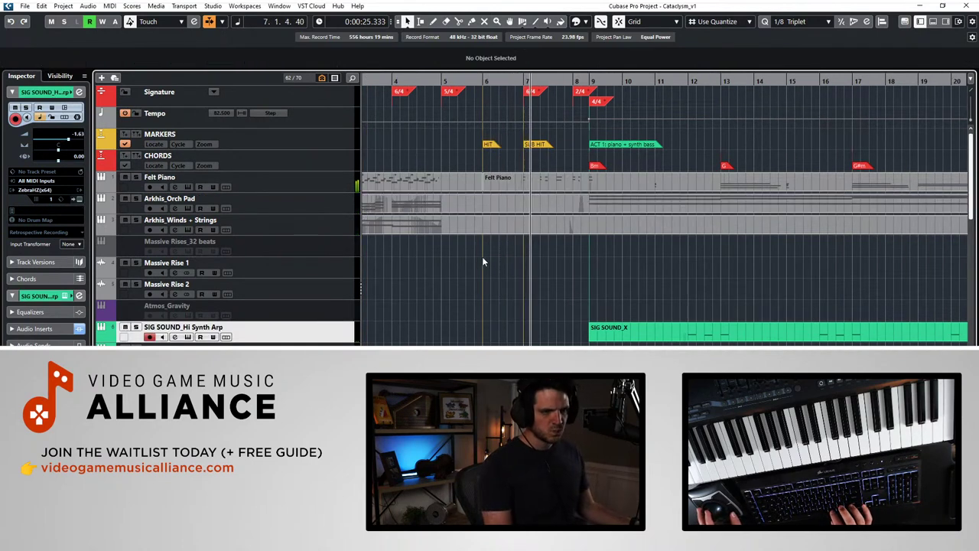
pyautogui.doubleClick(522, 184)
pyautogui.moveTo(245, 267); pyautogui.dragTo(563, 344)
pyautogui.click(334, 267)
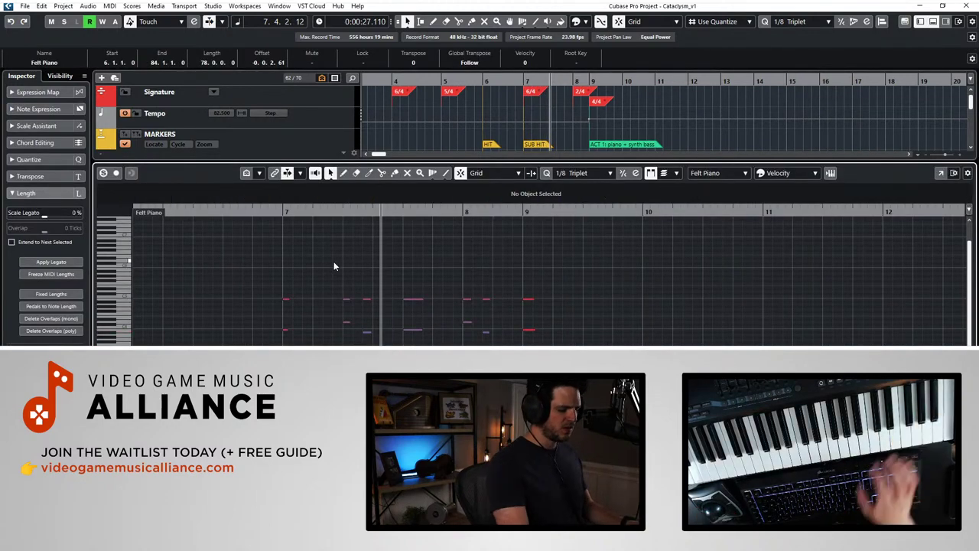
pyautogui.hotkey('ctrl', 'e')
# Step: Select the Felt Piano track and play back the section around the HIT and SUB HIT markers
pyautogui.click(387, 177)
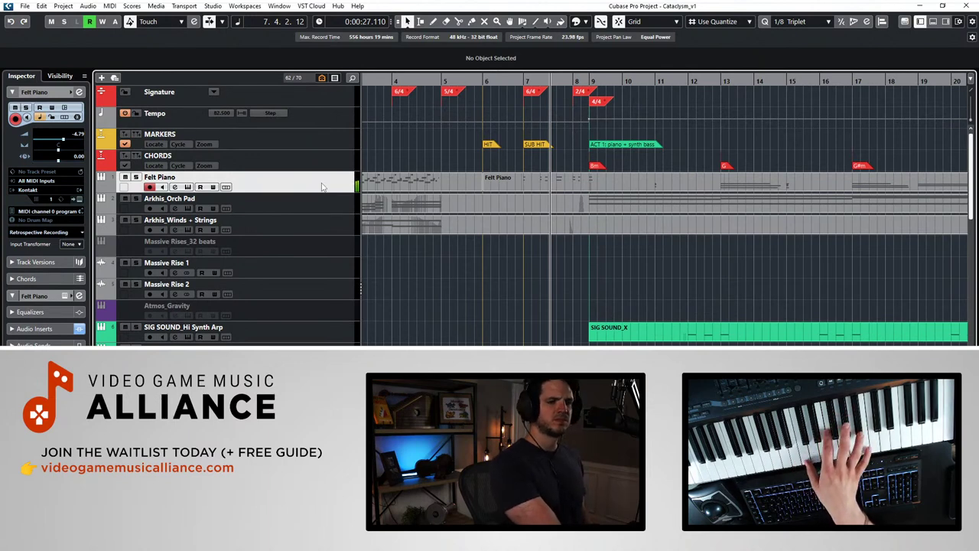
pyautogui.press('KP_Subtract')
pyautogui.press('KP_Subtract')
pyautogui.press('KP_Subtract')
pyautogui.press('space')
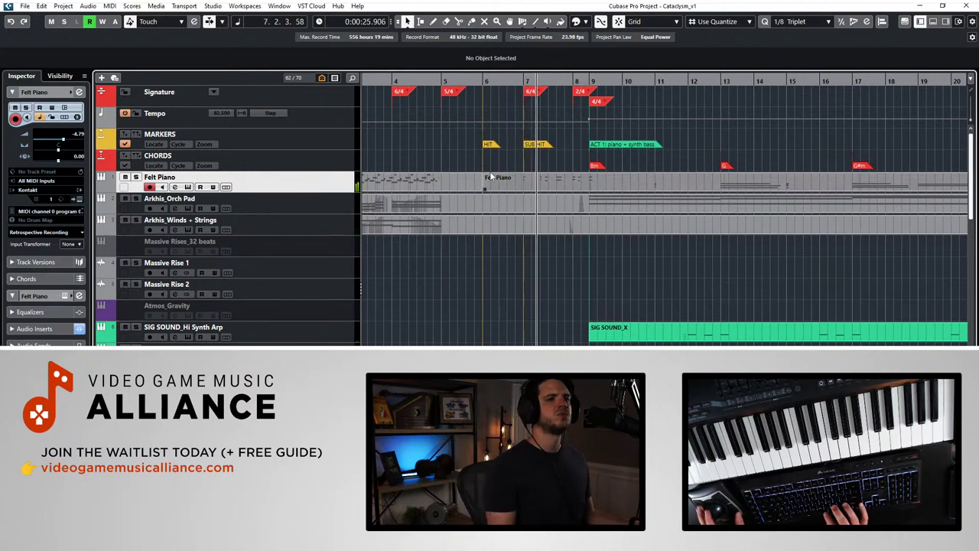
# Step: Place the playhead at the SUB HIT marker and set the locators to span bars 7 to 9
pyautogui.click(535, 138)
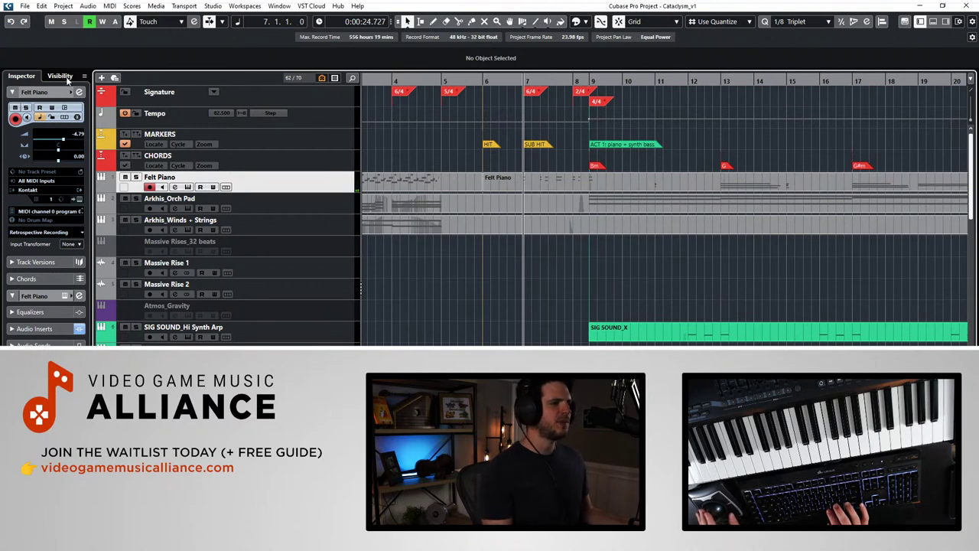
pyautogui.click(41, 6)
pyautogui.click(42, 7)
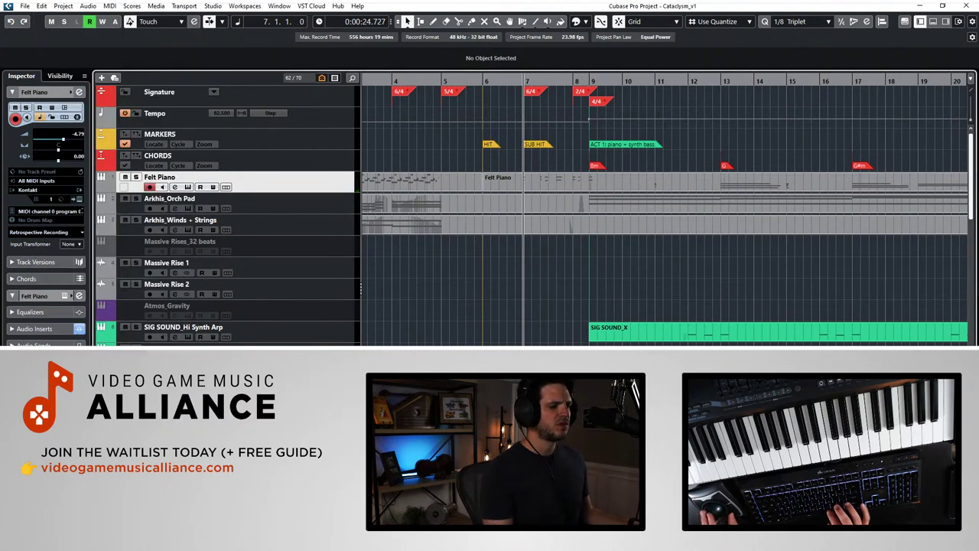
pyautogui.press('ctrl+KP_1')
pyautogui.press('ctrl+KP_2')
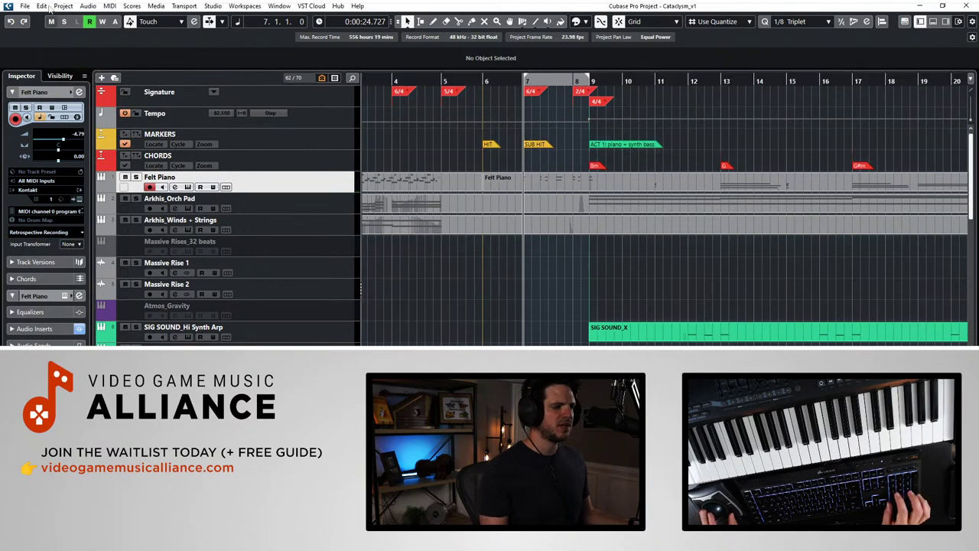
# Step: Save the project under the new name Cataclysm_v2
pyautogui.click(41, 6)
pyautogui.moveTo(24, 6)
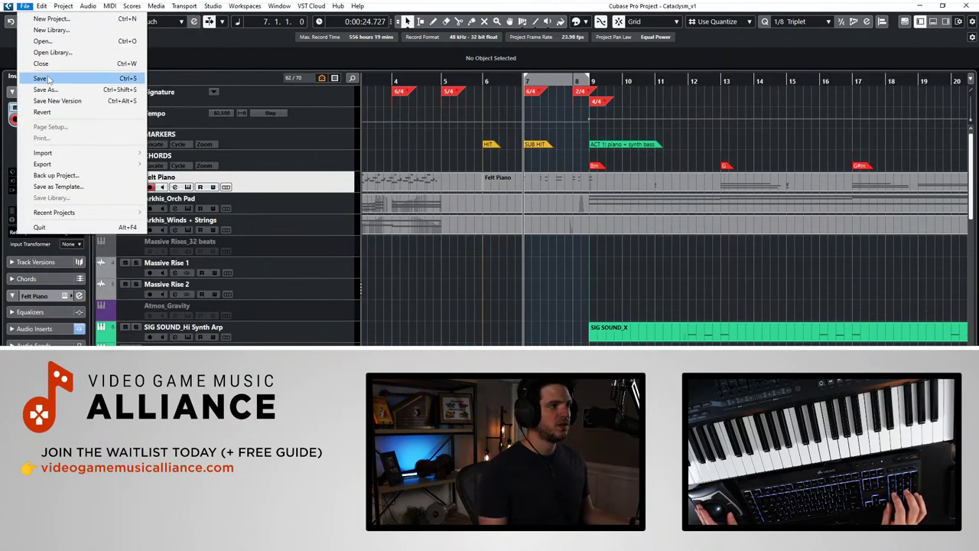
pyautogui.click(54, 89)
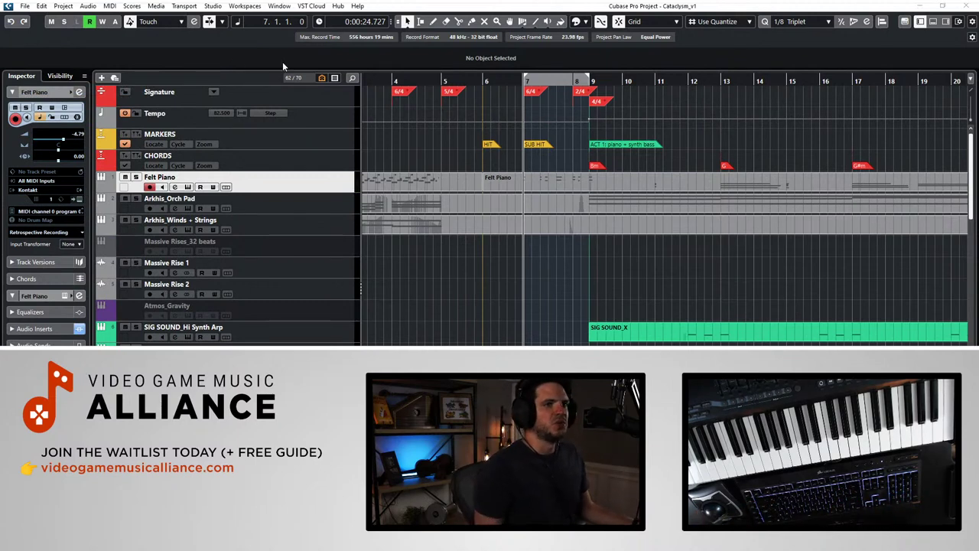
# Step: Delete the time range between the locators, bars 7 to 9, so ACT 1 starts at bar 7
pyautogui.click(25, 6)
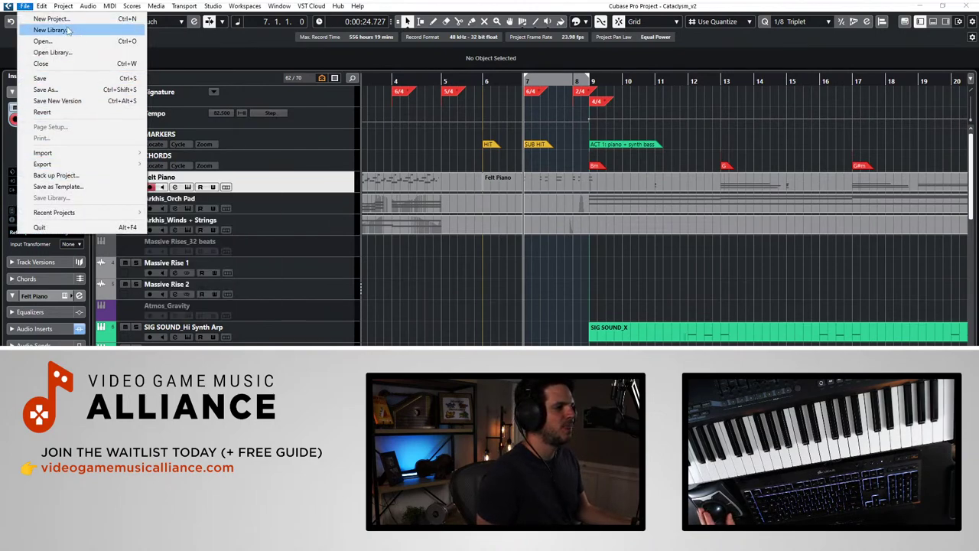
pyautogui.moveTo(42, 6)
pyautogui.moveTo(104, 136)
pyautogui.click(229, 157)
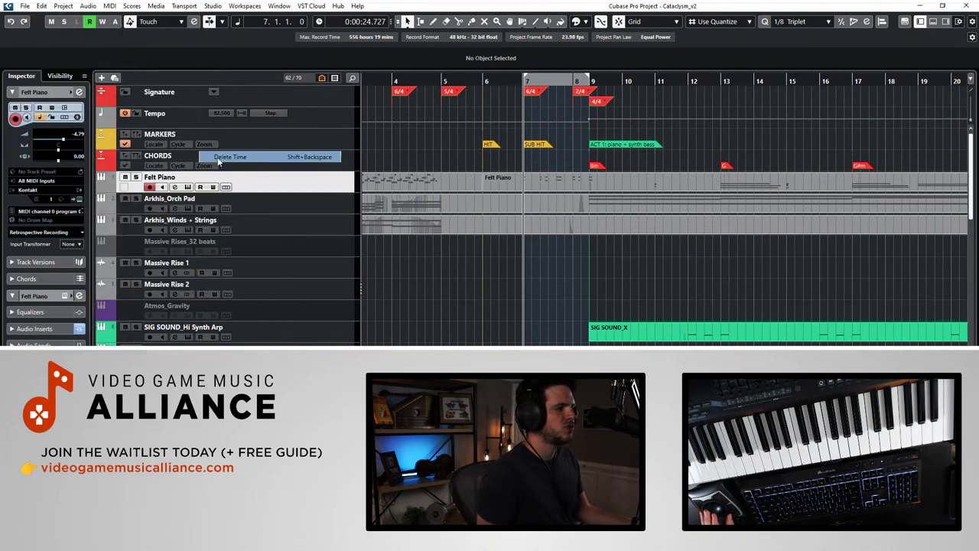
# Step: Play the shortened transition from bar 5 into ACT 1 to check the cut
pyautogui.press('space')
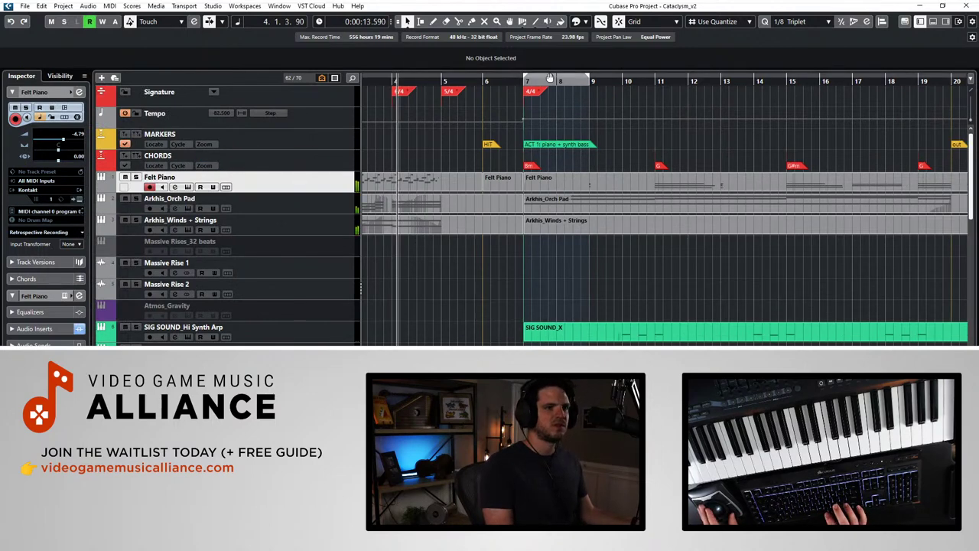
pyautogui.click(551, 79)
pyautogui.click(442, 80)
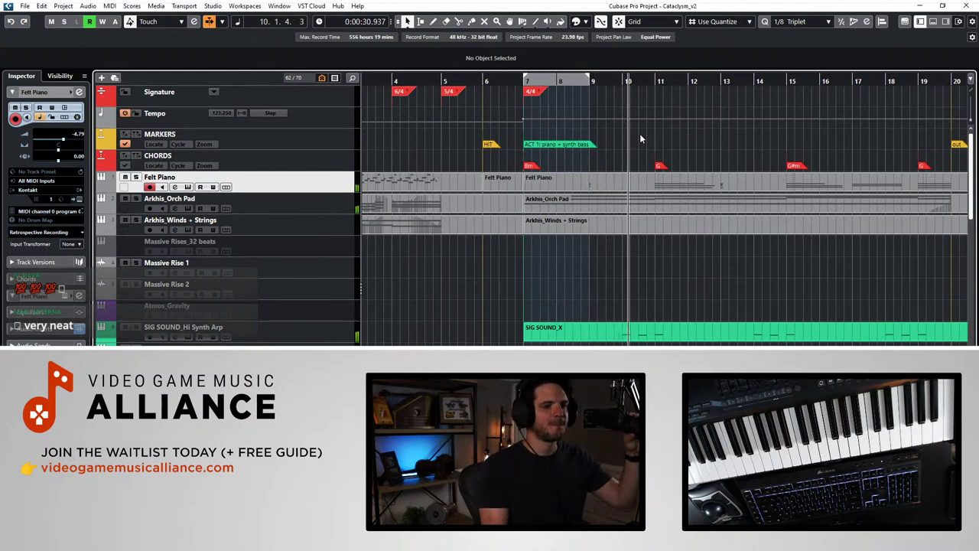
pyautogui.press('space')
# Step: Rewind to bar 3 and play the intro again, and return the playhead to bar 7
pyautogui.press('KP_Subtract')
pyautogui.press('KP_Subtract')
pyautogui.press('KP_Subtract')
pyautogui.press('KP_Subtract')
pyautogui.press('KP_Subtract')
pyautogui.press('KP_Subtract')
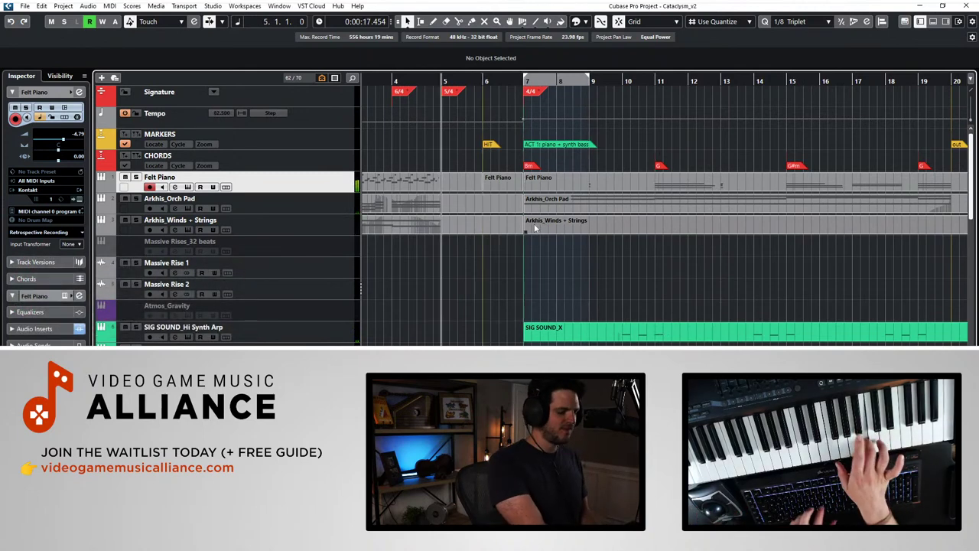
pyautogui.press('KP_Subtract')
pyautogui.press('KP_Subtract')
pyautogui.press('space')
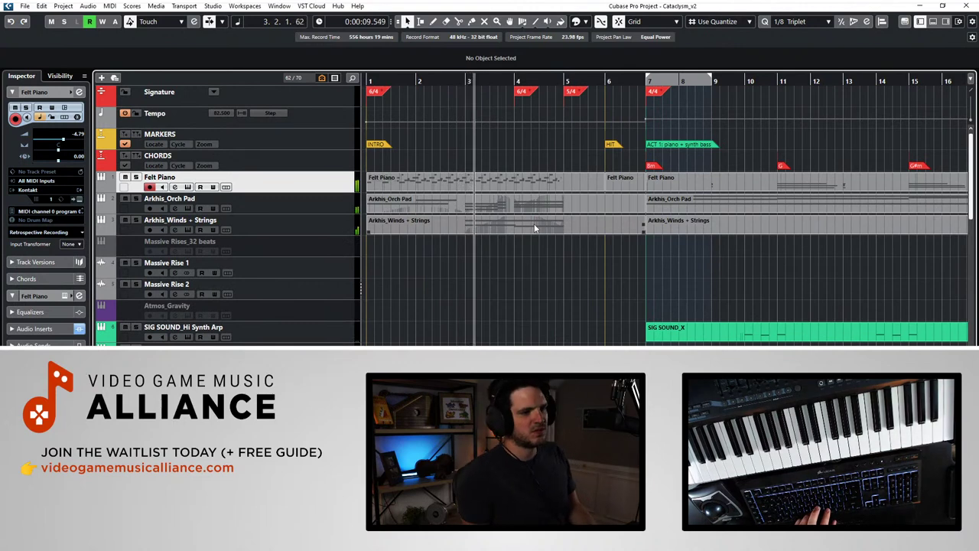
pyautogui.press('KP_1')
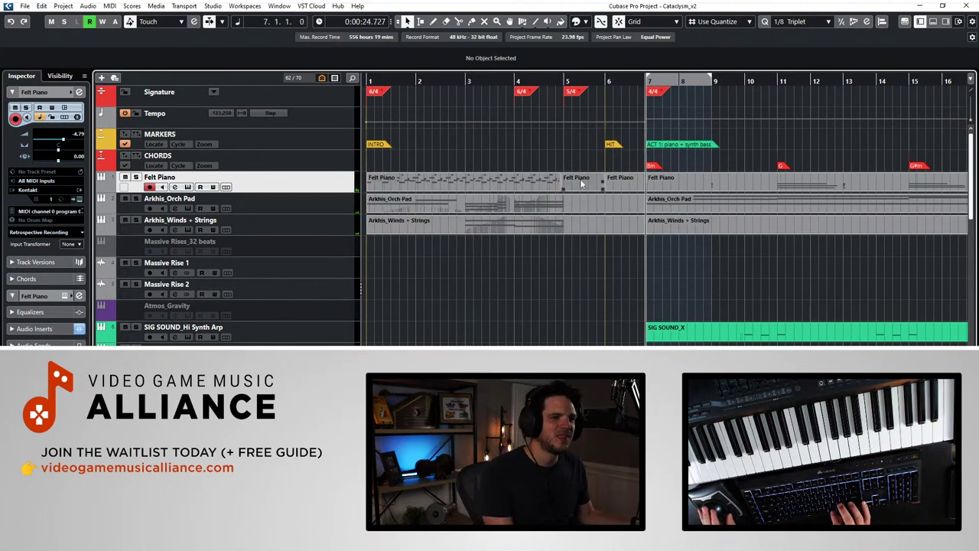
# Step: Move the intro Felt Piano clip onto the SIG SOUND_Hi Synth Arp track and audition it with the left locator at bar 1
pyautogui.moveTo(444, 181); pyautogui.dragTo(429, 339)
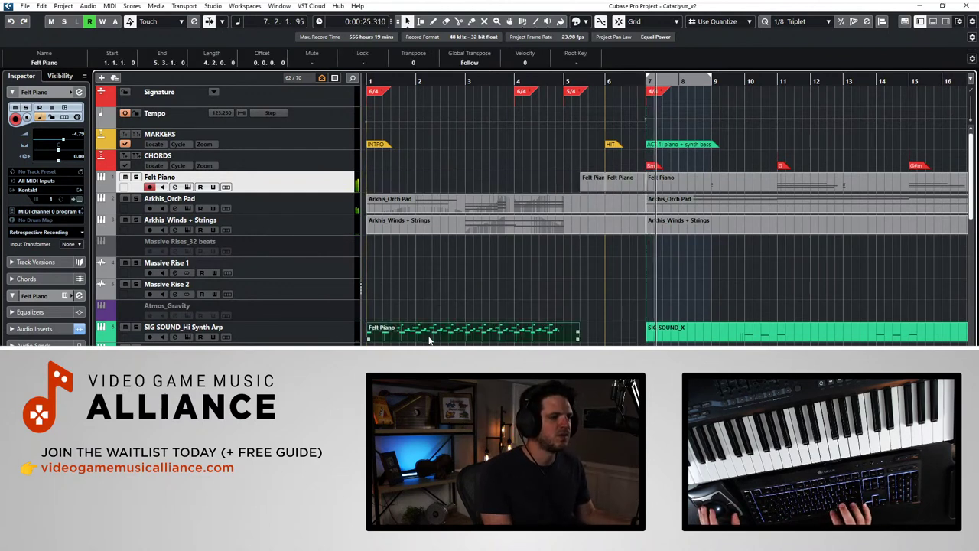
pyautogui.press('KP_Decimal')
pyautogui.press('ctrl+KP_1')
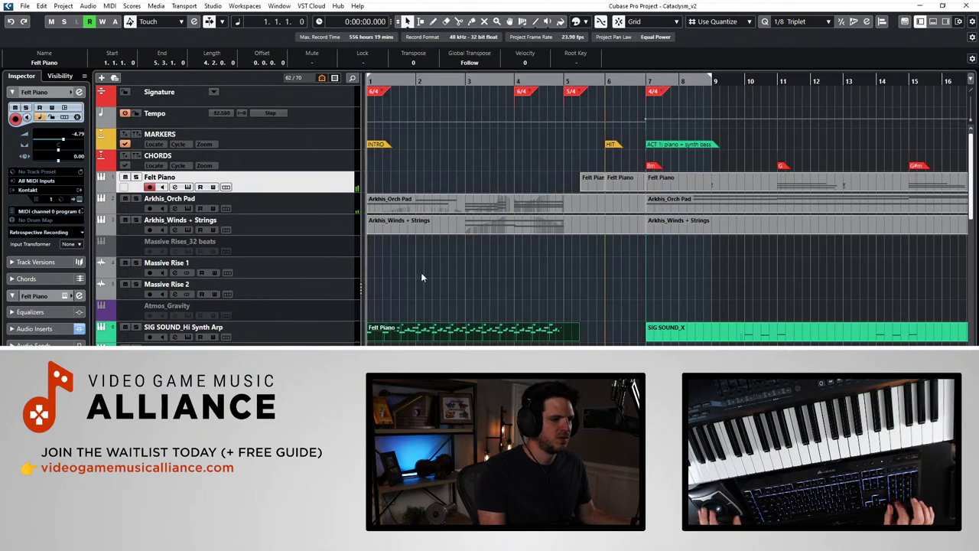
pyautogui.press('space')
pyautogui.click(326, 335)
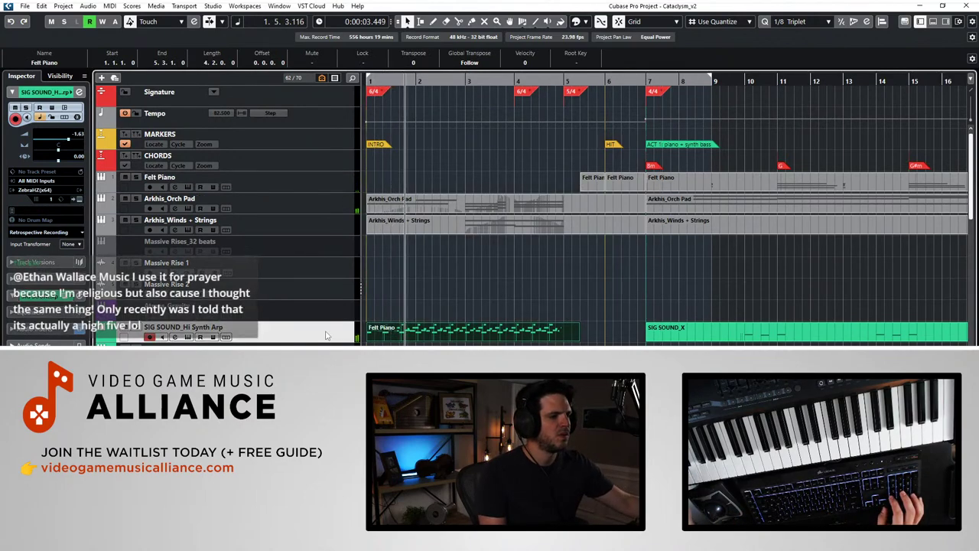
# Step: Try the Felt Piano clip on the Synth Arp 1 track, and move it onto Synth Arp 2 for playback
pyautogui.scroll(-5, 376, 293)
pyautogui.scroll(2, 404, 166)
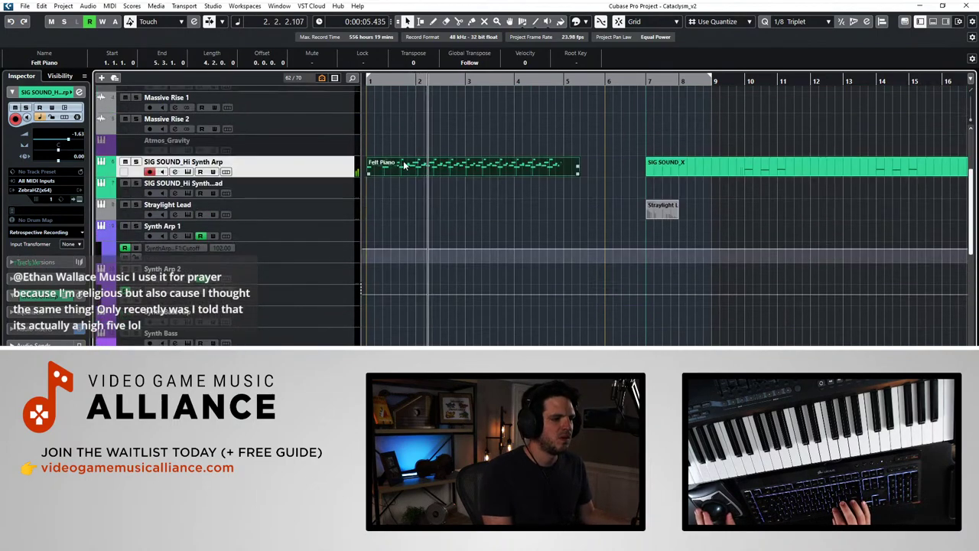
pyautogui.moveTo(404, 165); pyautogui.dragTo(417, 219)
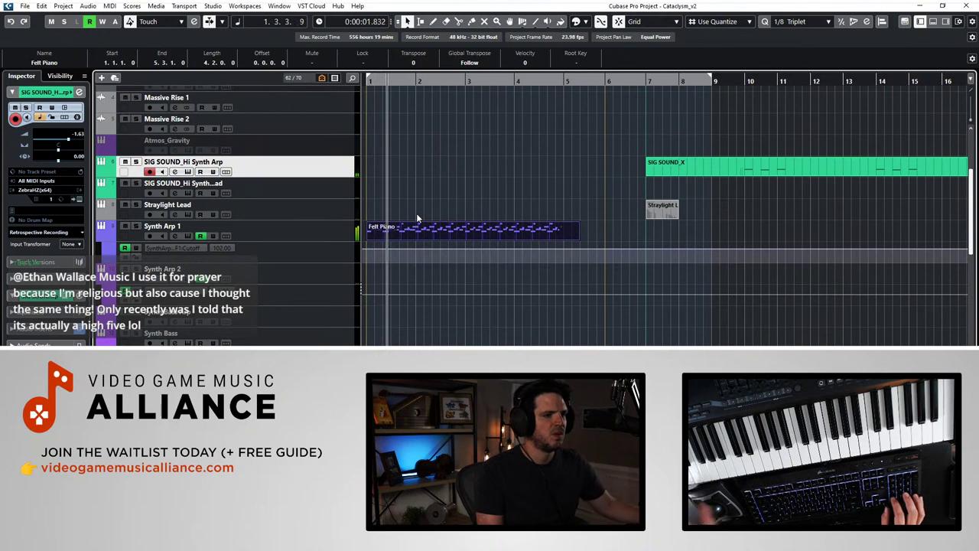
pyautogui.moveTo(385, 228); pyautogui.dragTo(377, 277)
pyautogui.press('space')
pyautogui.press('space')
pyautogui.click(307, 268)
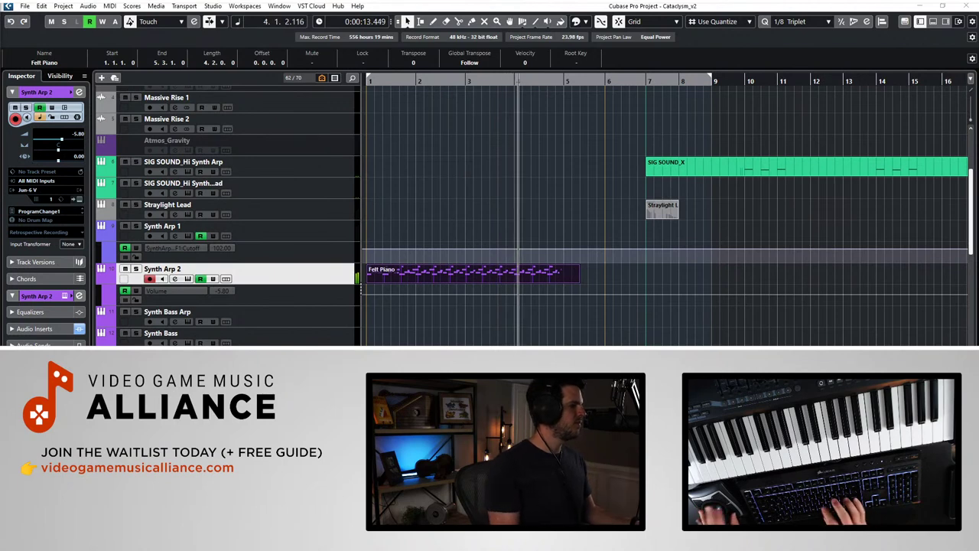
# Step: Turn on automation writing and show the automation lanes of the Synth Arp 2 track
pyautogui.press('space')
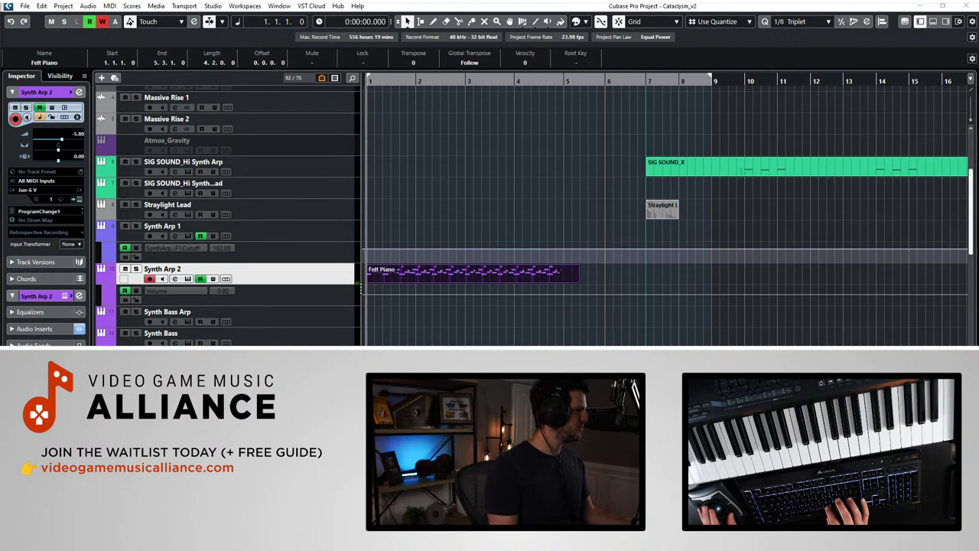
pyautogui.press('space')
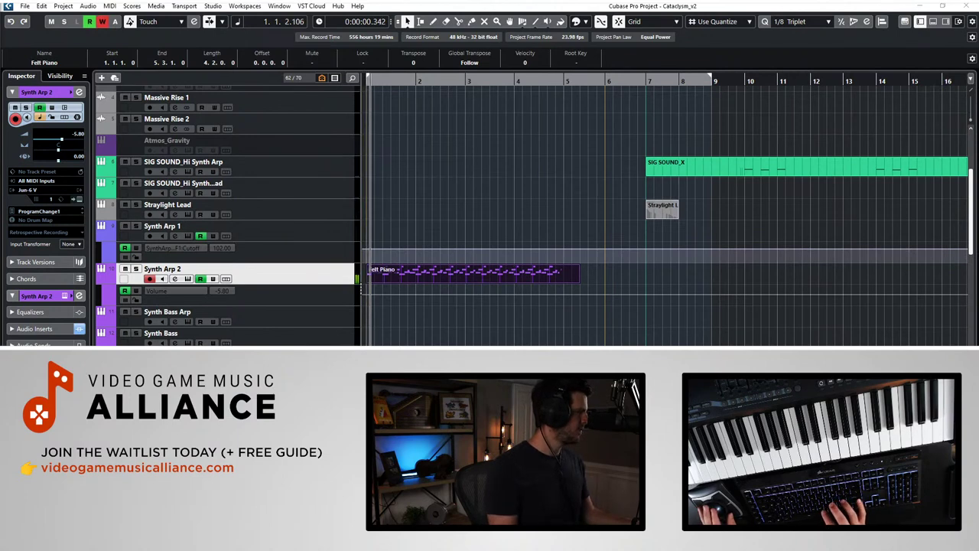
pyautogui.rightClick(280, 281)
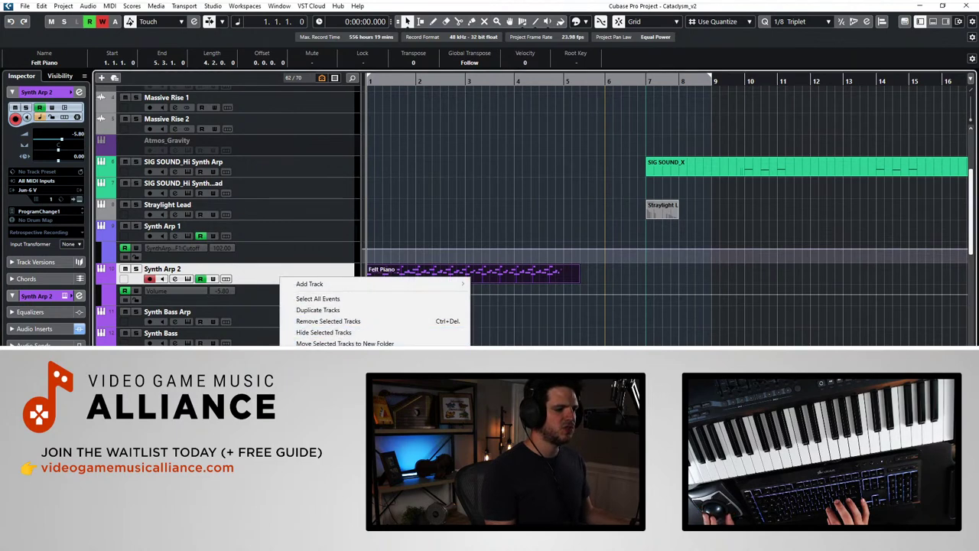
pyautogui.click(344, 390)
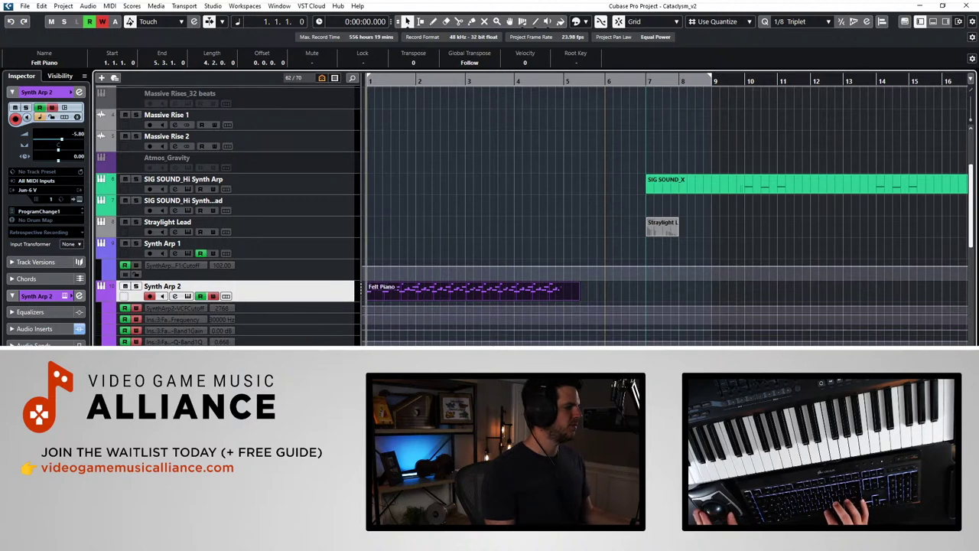
# Step: Record plug-in frequency automation on Synth Arp 2 from bar 1 into bar 7, and start a playback check from bar 1
pyautogui.press('space')
pyautogui.press('.')
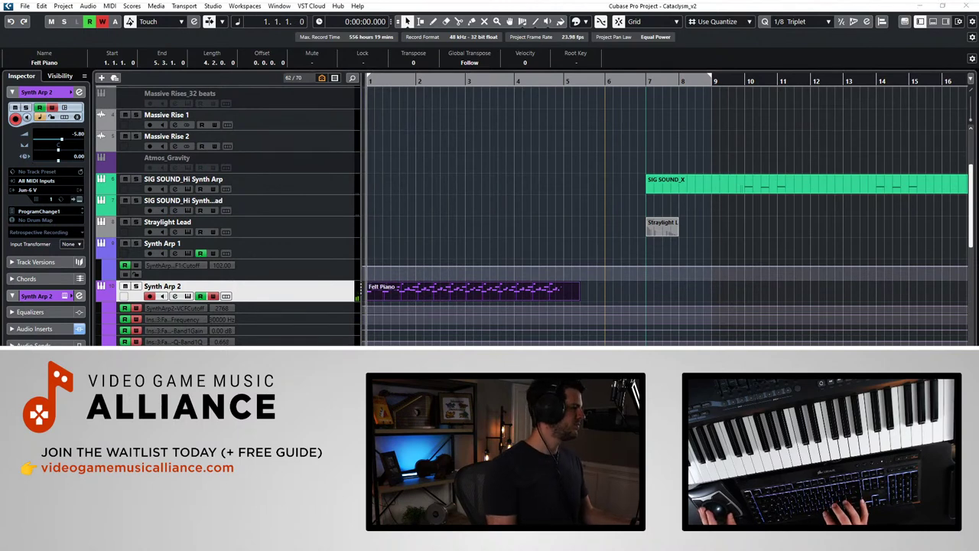
pyautogui.press('space')
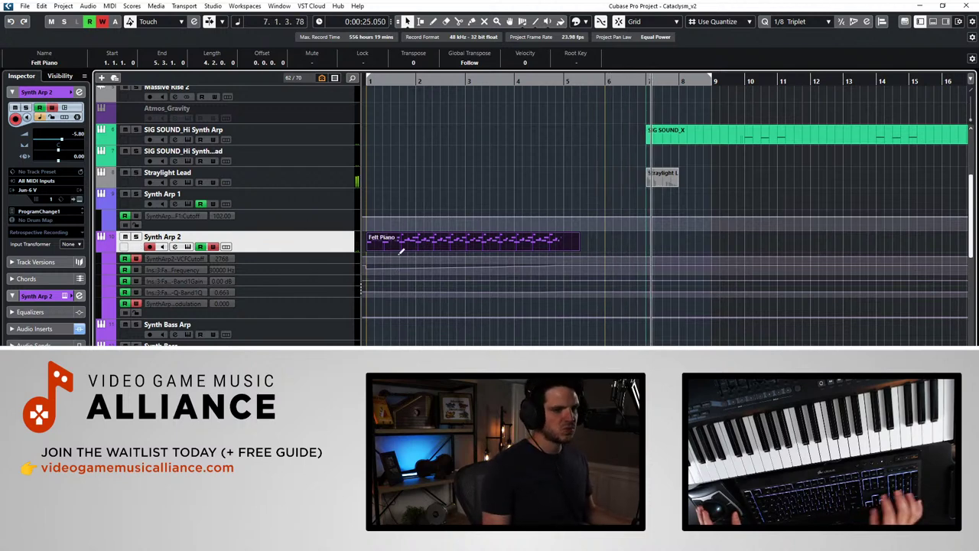
pyautogui.press('KP_Decimal')
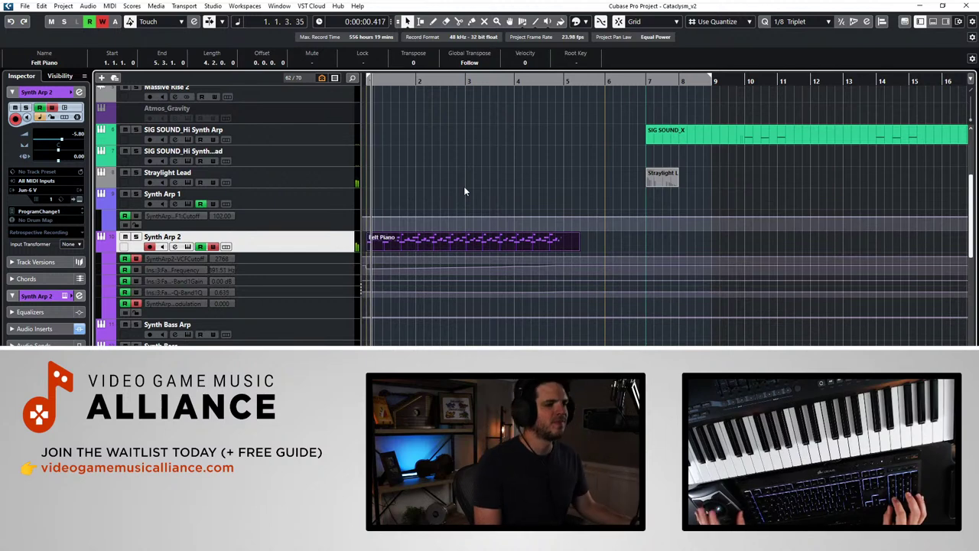
pyautogui.press('space')
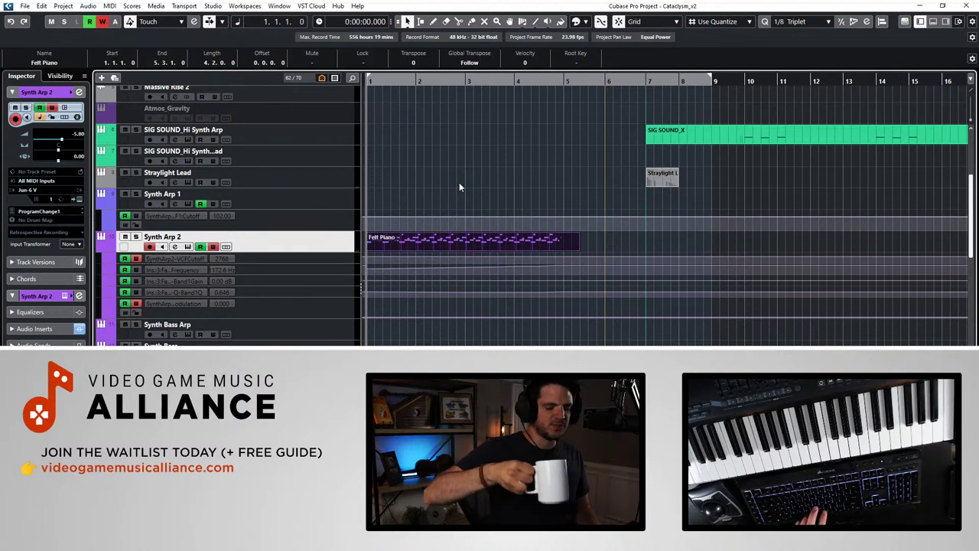
# Step: Play back the intro from bar 1 to review the arpeggio and its automation on Synth Arp 2
pyautogui.press('space')
pyautogui.press('space')
pyautogui.press('space')
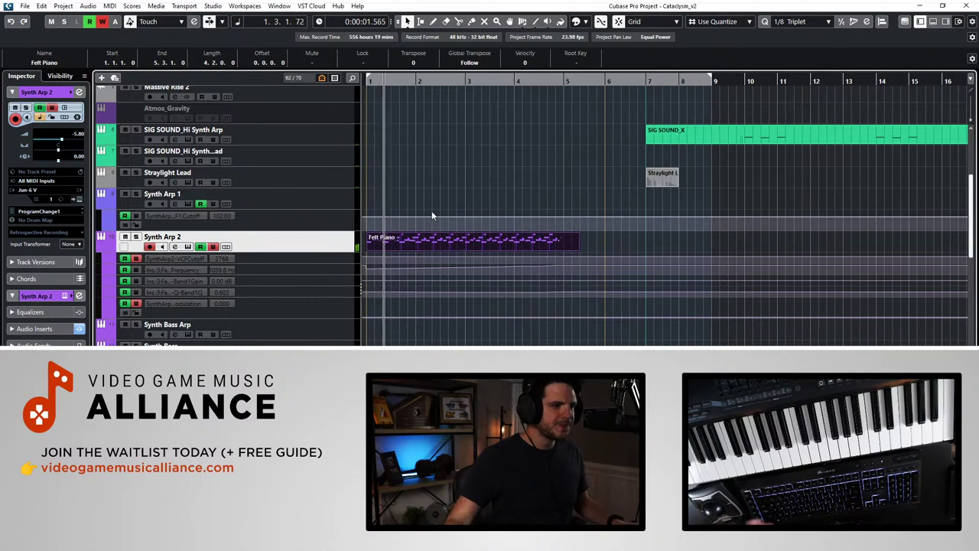
pyautogui.press('h')
pyautogui.hotkey('shift', 'h')
pyautogui.hotkey('shift', 'h')
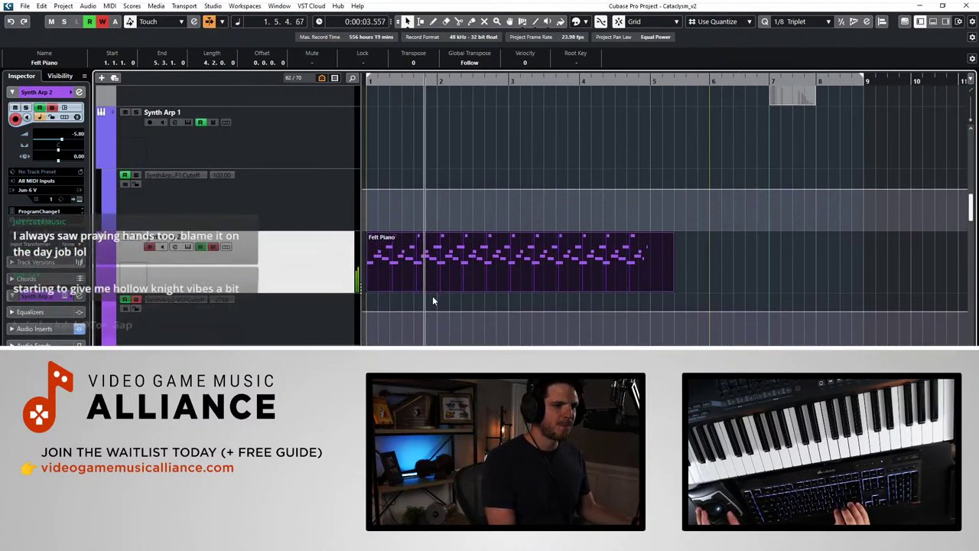
pyautogui.press('Down')
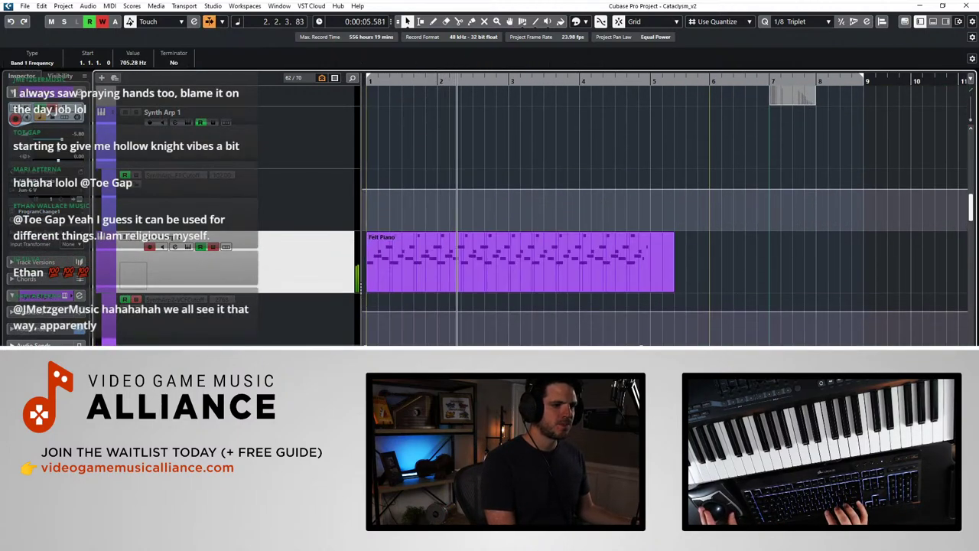
pyautogui.press('KP_Decimal')
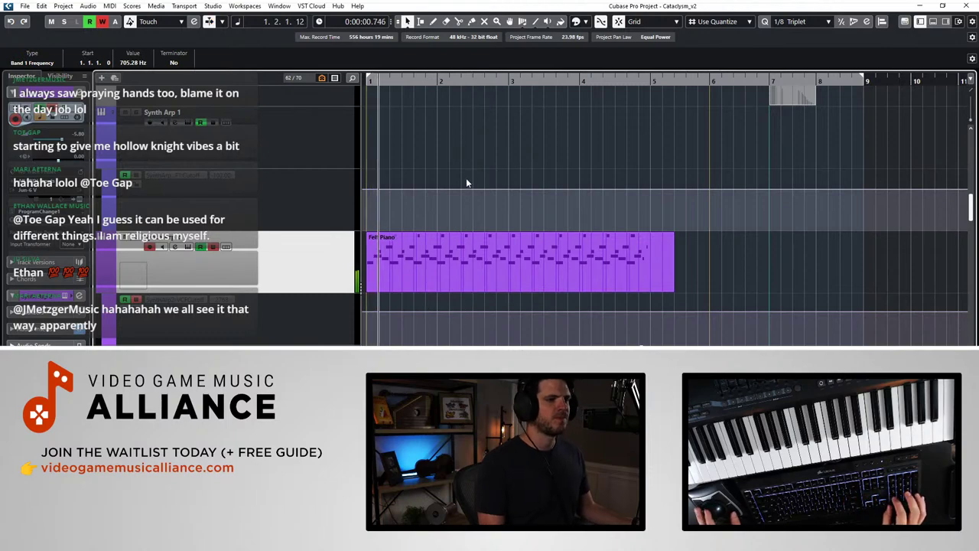
pyautogui.click(465, 135)
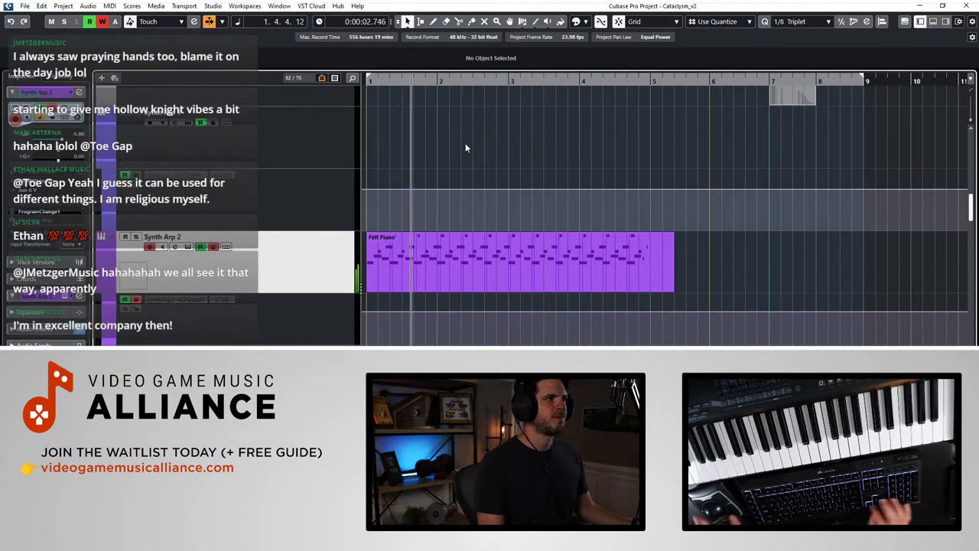
pyautogui.hotkey('ctrl', 'Up')
pyautogui.hotkey('ctrl', 'Up')
pyautogui.hotkey('ctrl', 'Up')
pyautogui.hotkey('ctrl', 'Up')
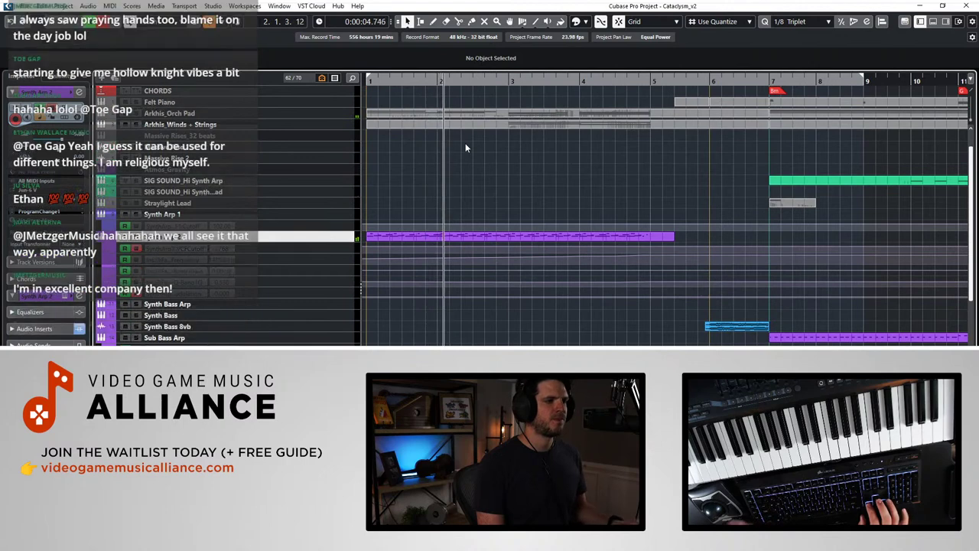
# Step: Try recording a one-bar part at bar 6 on the SIG SOUND_Hi Synth Lead track, and delete the take
pyautogui.click(267, 203)
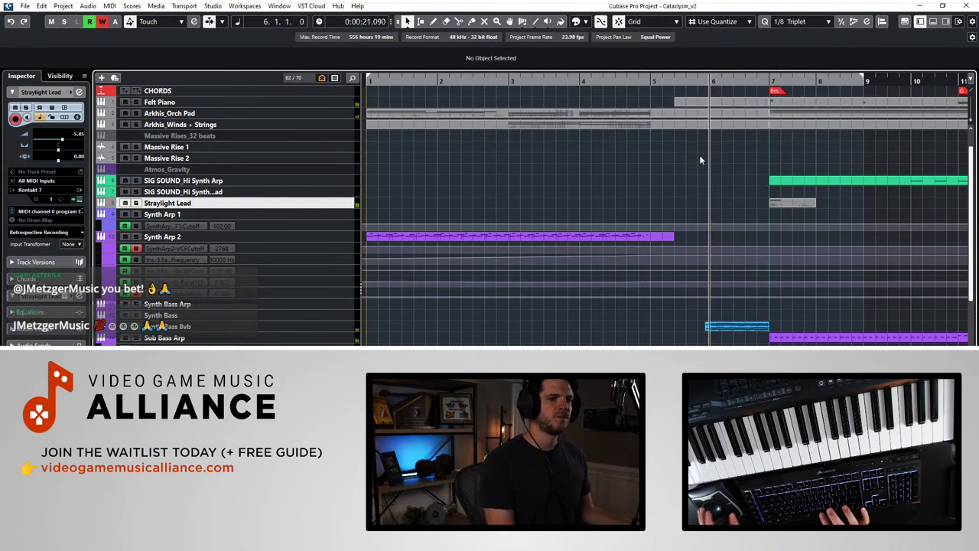
pyautogui.click(277, 192)
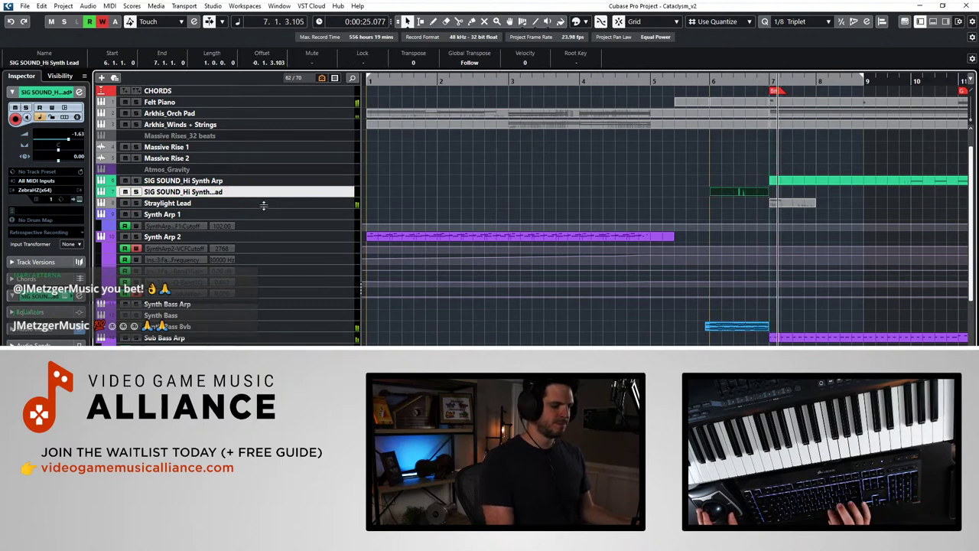
pyautogui.click(264, 203)
pyautogui.press('space')
pyautogui.press('Delete')
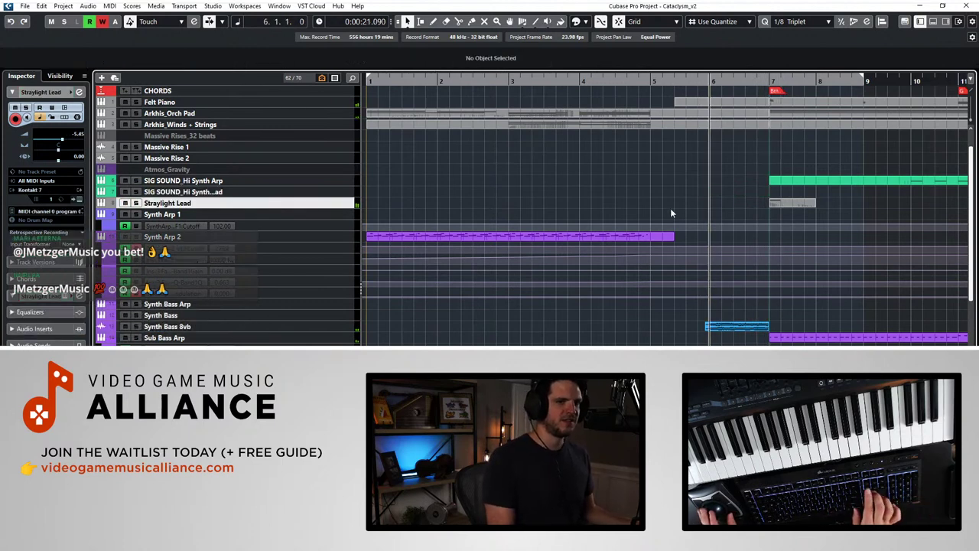
# Step: Record a one-bar Straylight Lead part at bar 6 and glue it to the clip starting at bar 7
pyautogui.press('KP_Multiply')
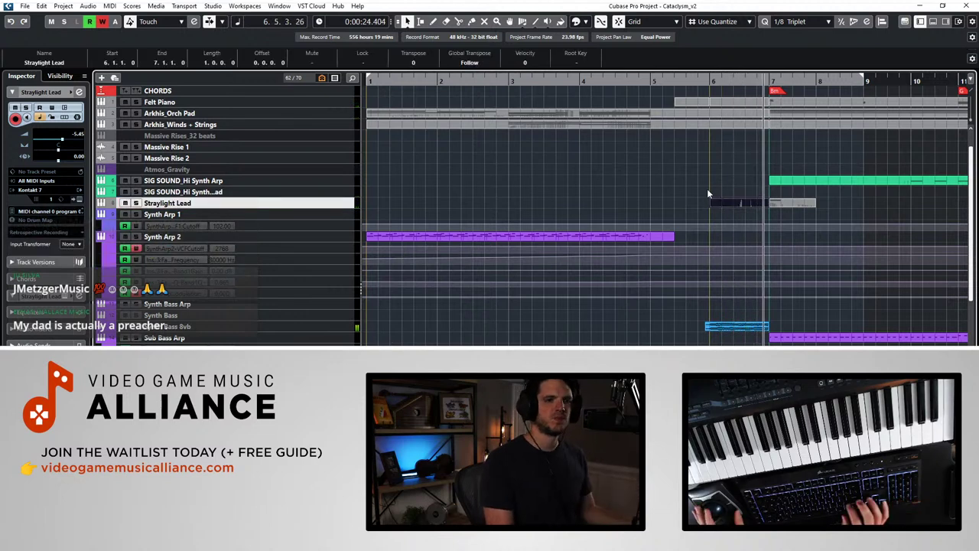
pyautogui.rightClick(750, 203)
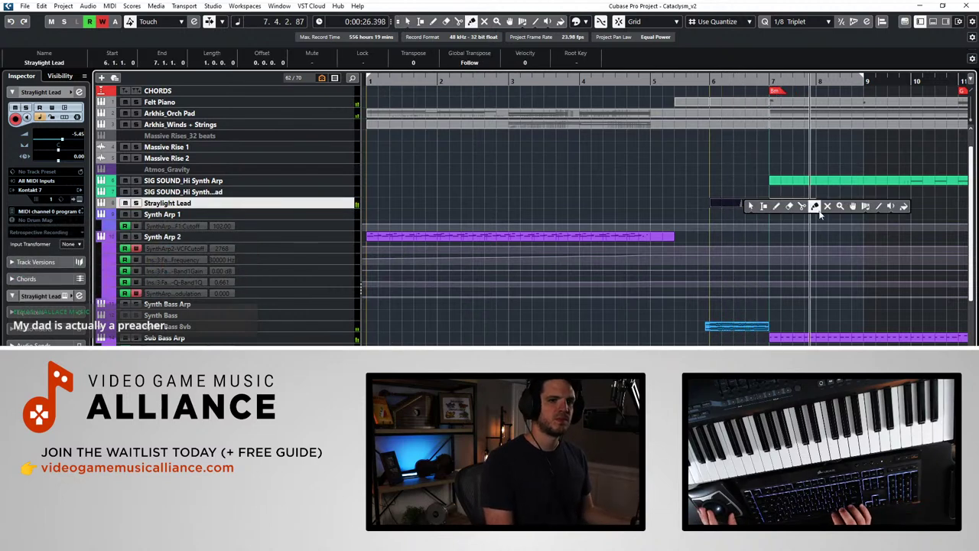
pyautogui.click(814, 204)
pyautogui.click(740, 202)
pyautogui.click(741, 201)
pyautogui.rightClick(740, 202)
pyautogui.click(740, 203)
pyautogui.press('KP_Subtract')
pyautogui.press('KP_Subtract')
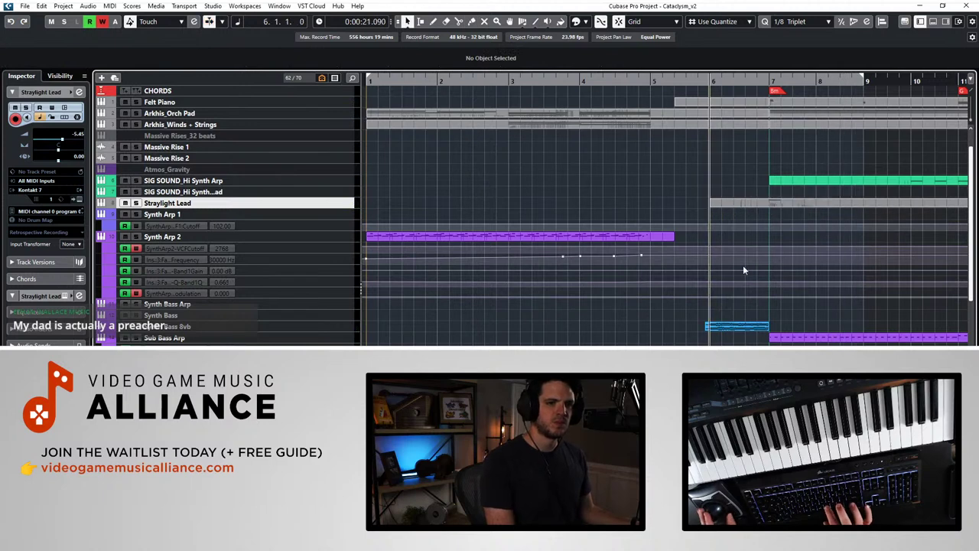
# Step: Extend the end of the Wooden Flute Breath_03 clip to 7.3.3.80 and audition its track in solo
pyautogui.press('h')
pyautogui.press('h')
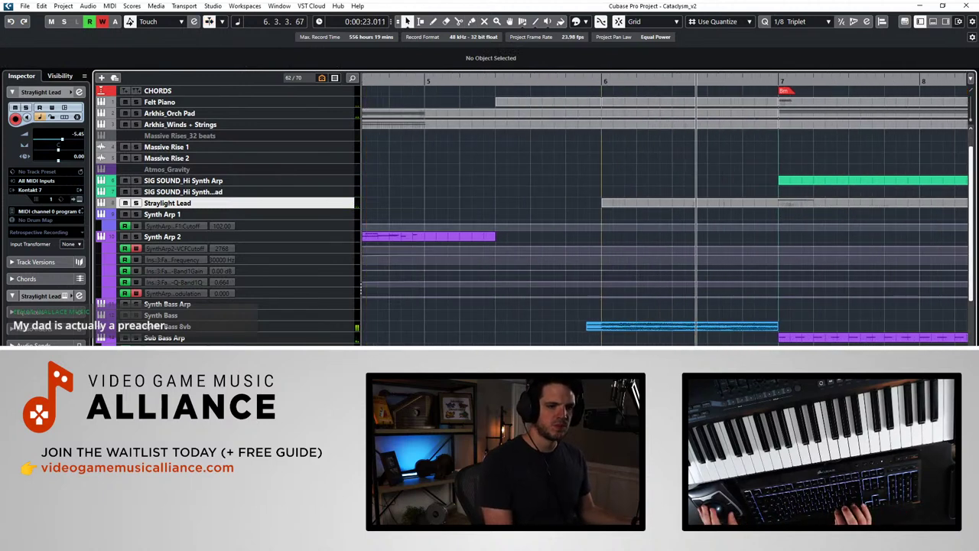
pyautogui.click(790, 346)
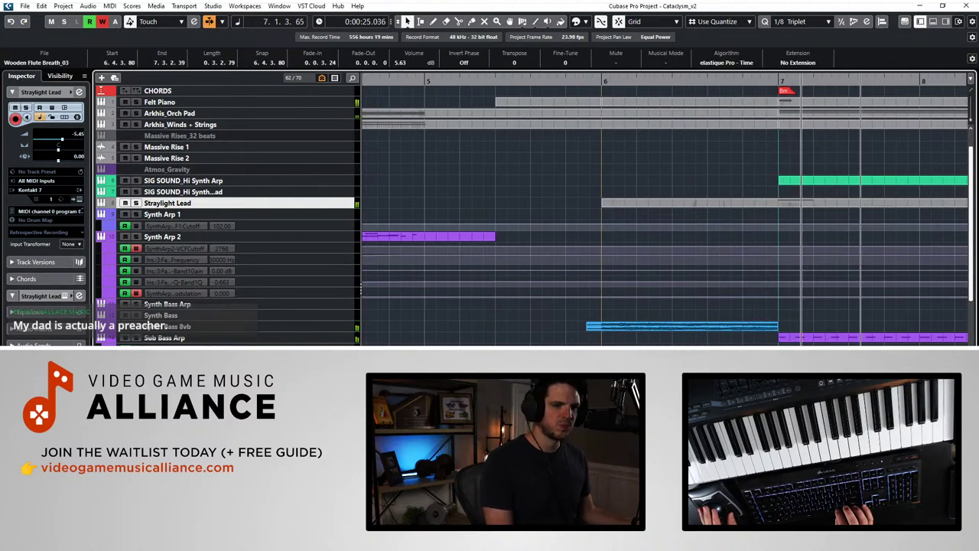
pyautogui.press('space')
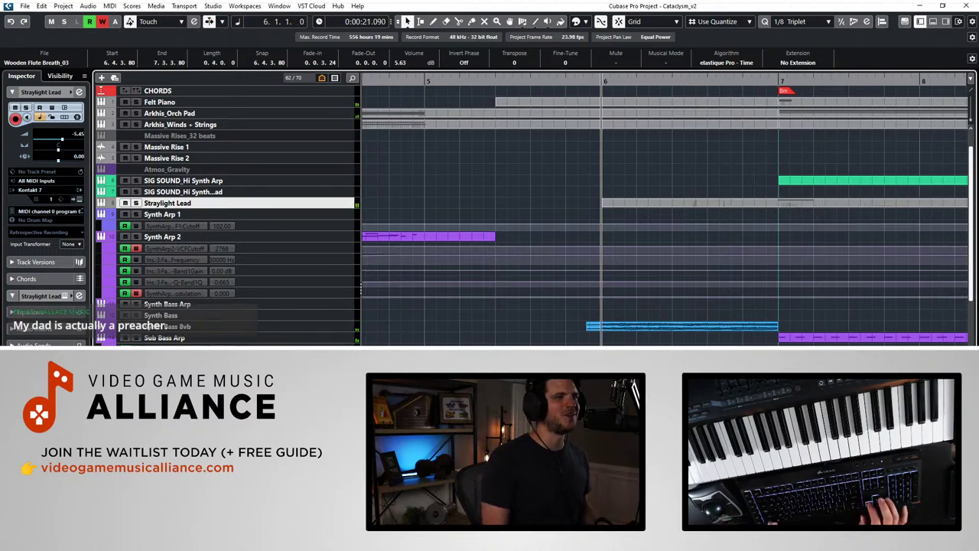
pyautogui.hotkey('shift', 'h')
pyautogui.scroll(-4, 158, 183)
pyautogui.press('KP_2')
pyautogui.press('space')
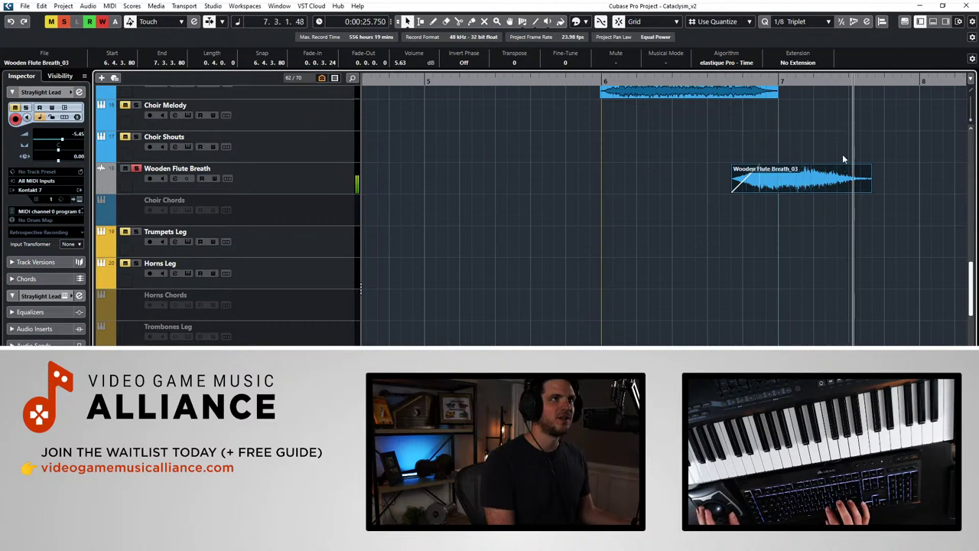
pyautogui.press('space')
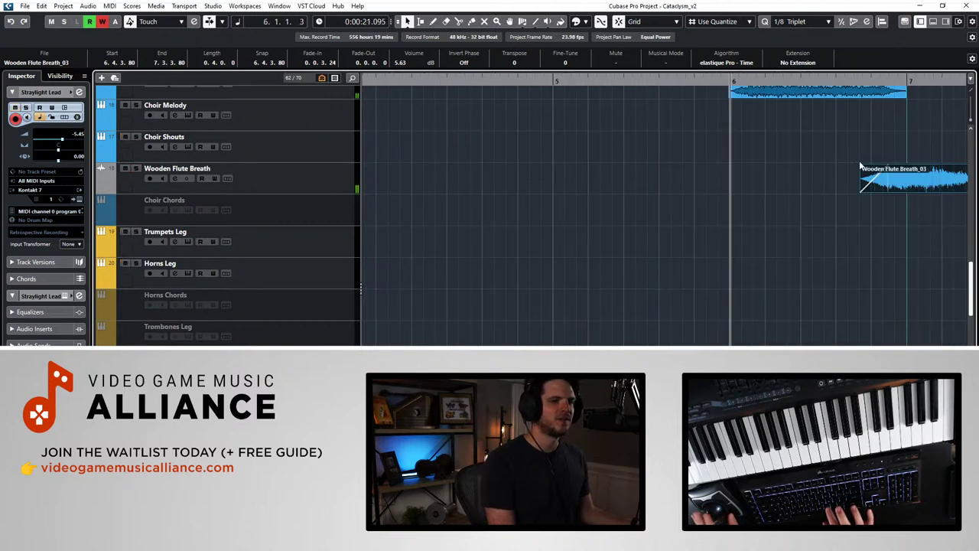
# Step: Add a fade-out of 0.2.0.65 to the Wooden Flute Breath_03 clip
pyautogui.press('space')
pyautogui.click(872, 171)
pyautogui.moveTo(875, 167); pyautogui.dragTo(807, 167)
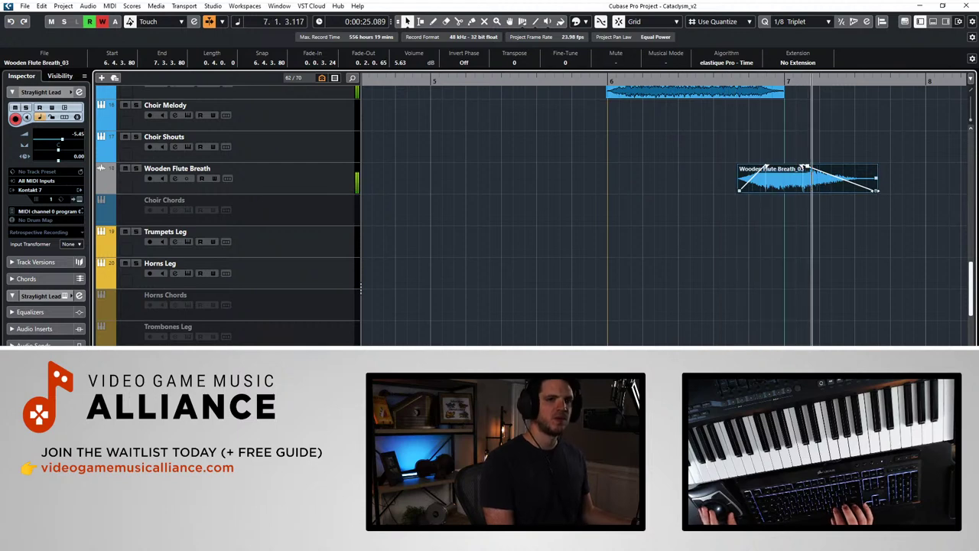
# Step: Extend the start of the second Woosh_TX3 clip on the Woosh 1 track back to 6.4.4.49
pyautogui.scroll(-8, 780, 196)
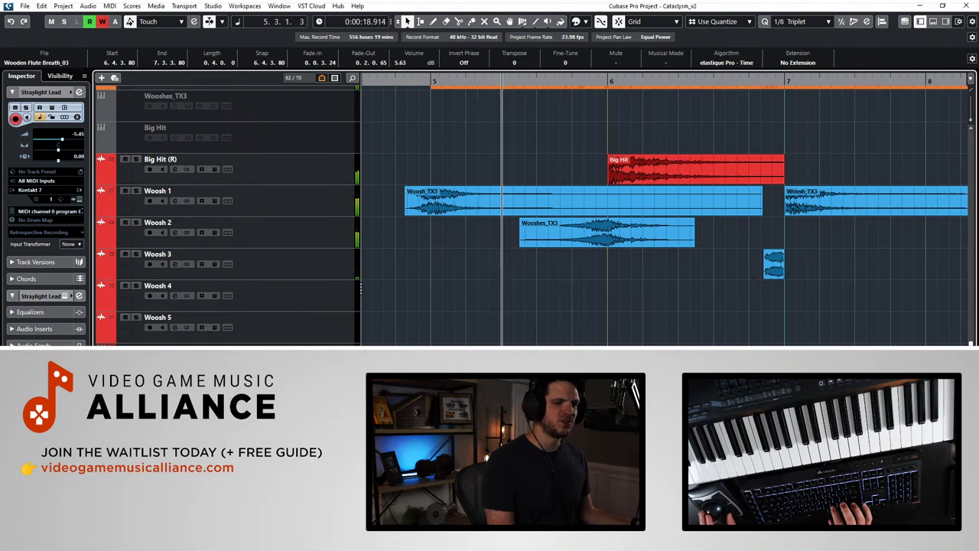
pyautogui.press('f')
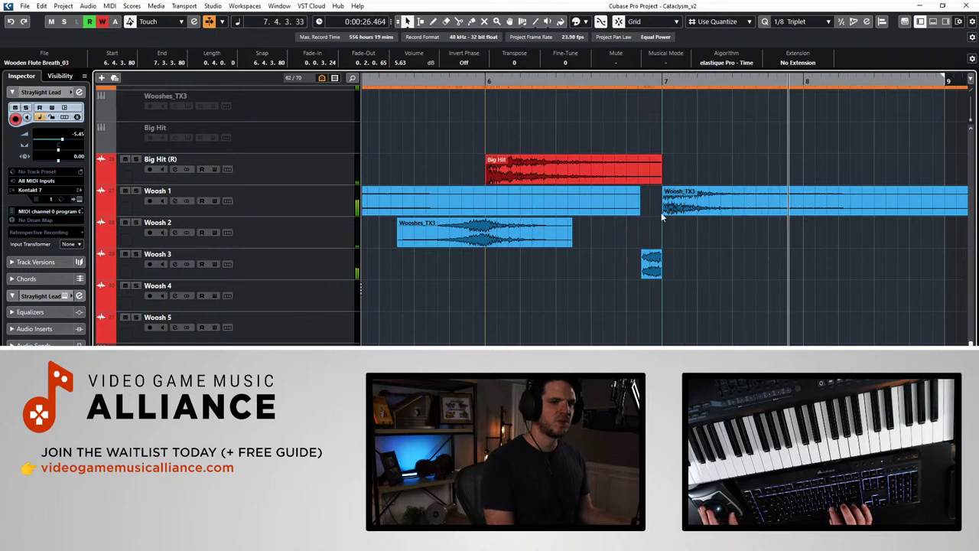
pyautogui.moveTo(661, 212); pyautogui.dragTo(624, 212)
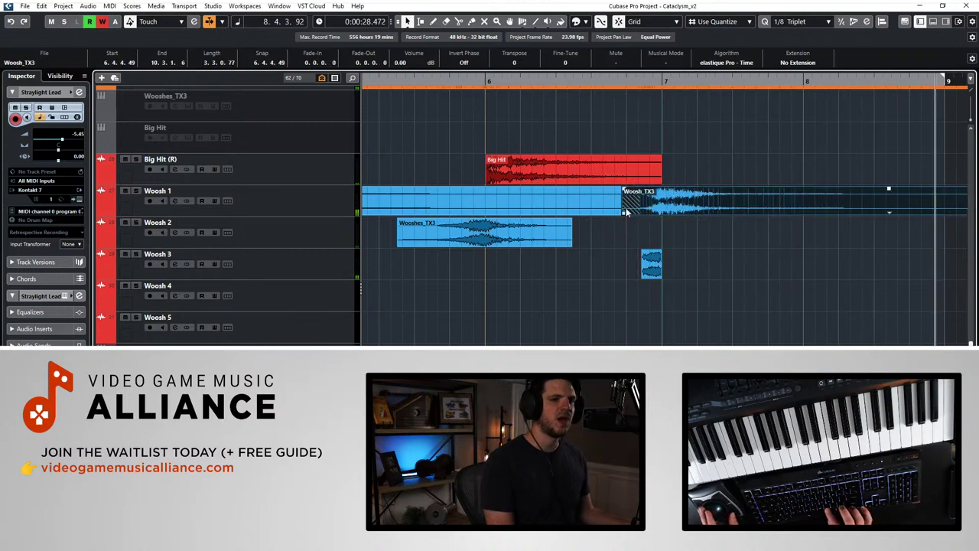
pyautogui.click(595, 199)
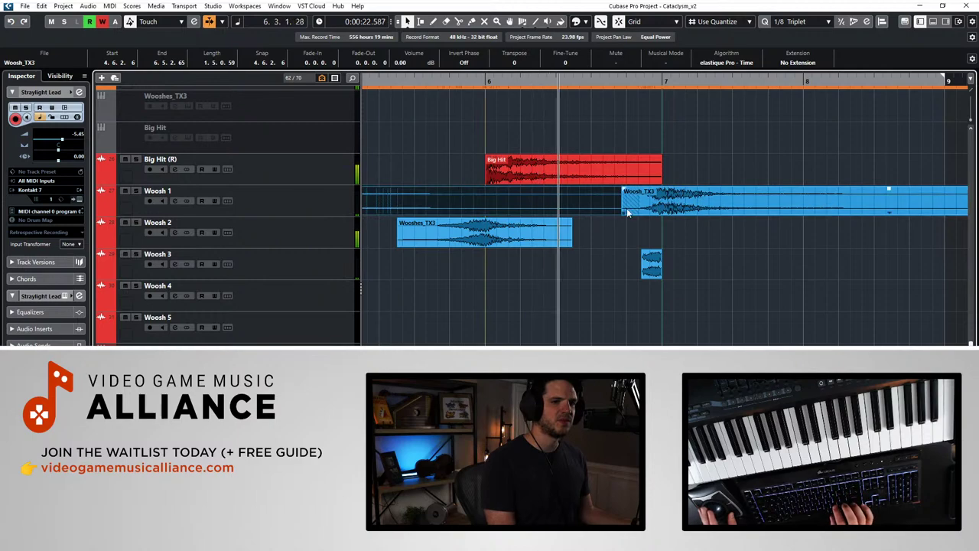
pyautogui.click(622, 212)
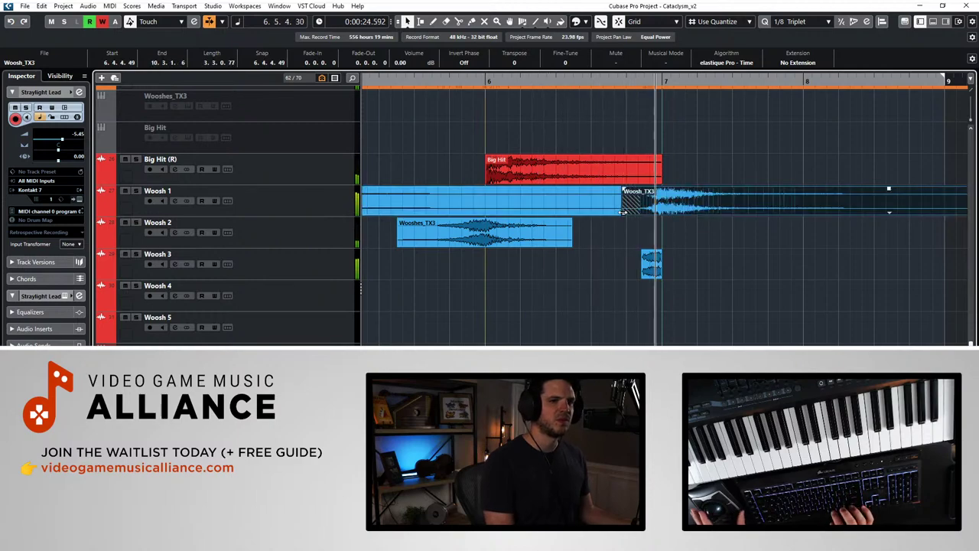
# Step: Glue the Felt Piano clips from bar 5 onward into one continuous clip and select it
pyautogui.scroll(-6, 674, 216)
pyautogui.scroll(3, 674, 216)
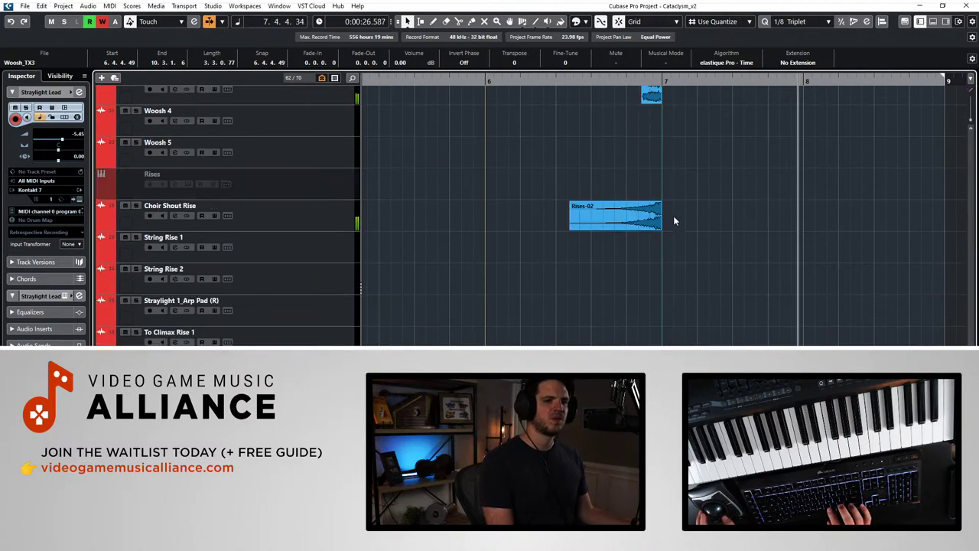
pyautogui.scroll(12, 673, 220)
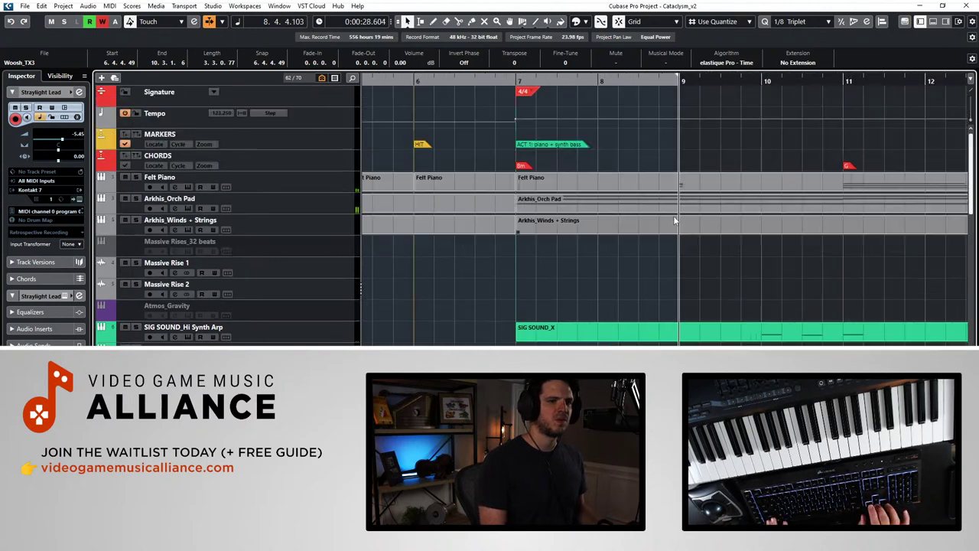
pyautogui.rightClick(594, 184)
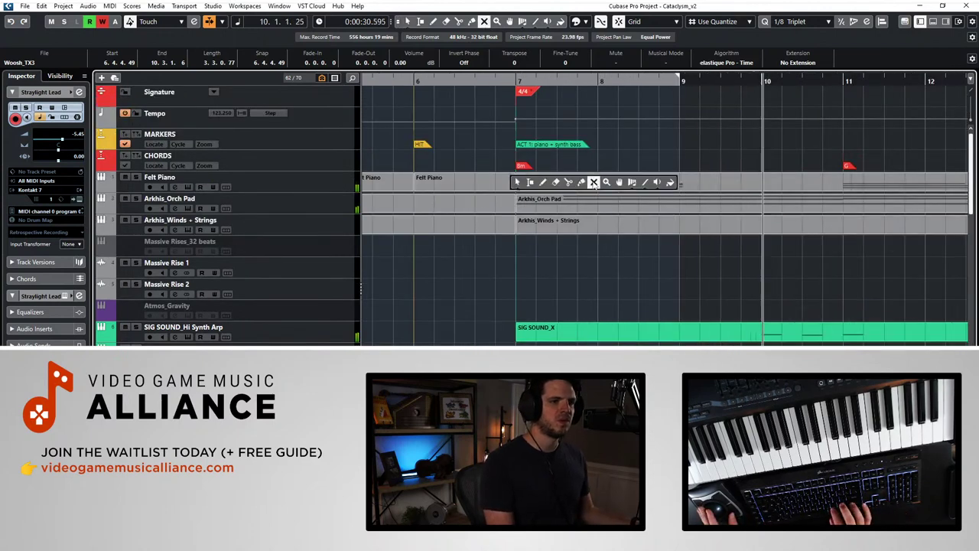
pyautogui.click(582, 182)
pyautogui.hscroll(-2, 548, 179)
pyautogui.rightClick(576, 175)
pyautogui.click(572, 179)
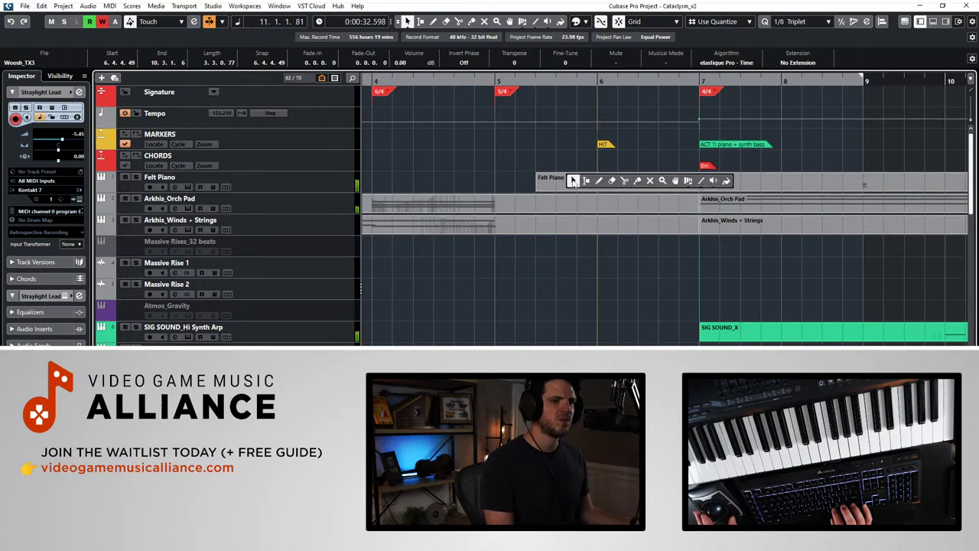
pyautogui.click(573, 179)
pyautogui.hscroll(2, 572, 179)
# Step: Open the glued Felt Piano clip to examine its notes around bar 7, and return to the arrangement
pyautogui.click(551, 82)
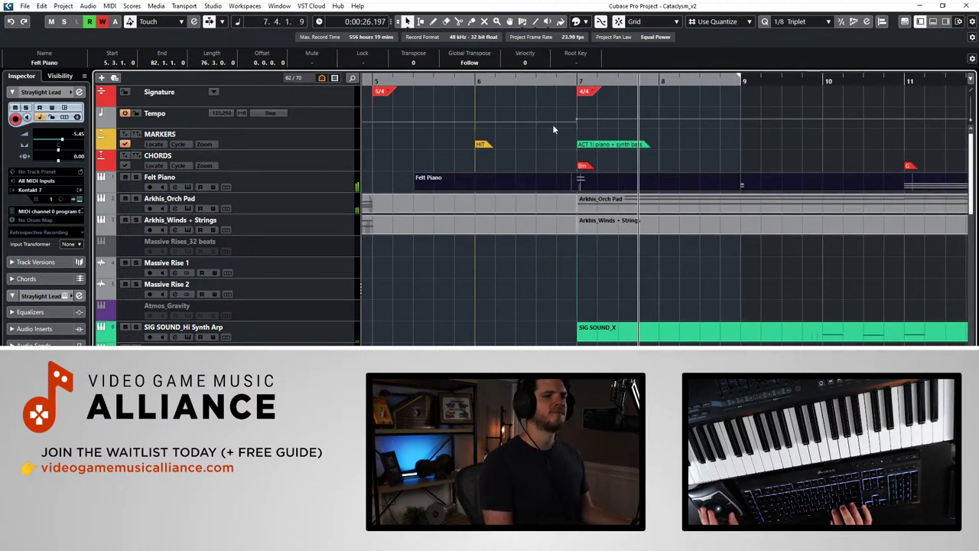
pyautogui.doubleClick(538, 183)
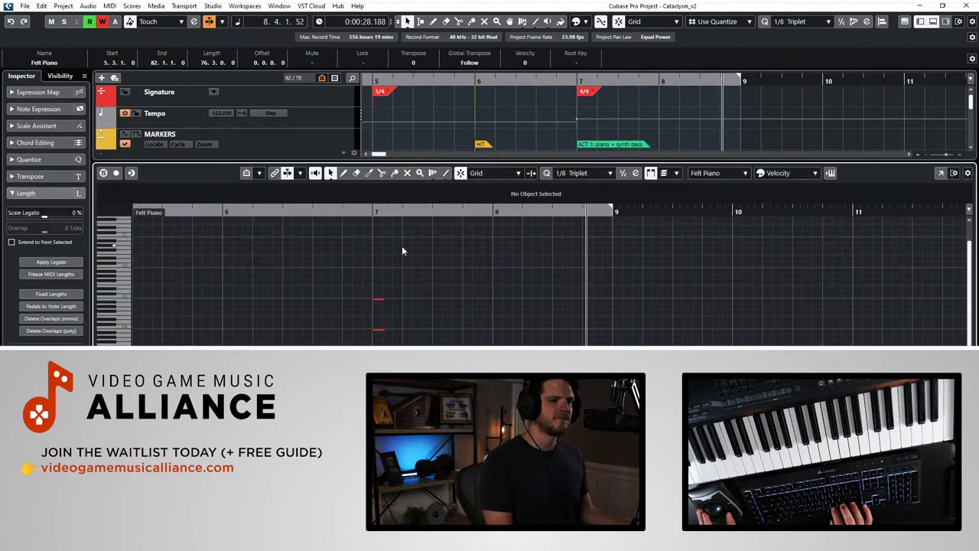
pyautogui.press('Return')
pyautogui.hscroll(2, 535, 178)
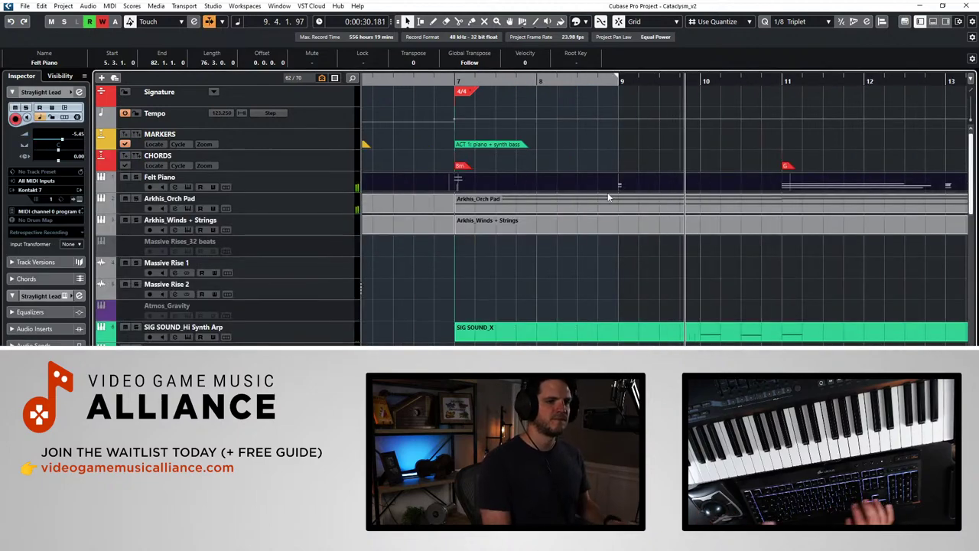
# Step: Play through ACT 1 toward the ACT 2 marker at bar 25, examining the arrangement along the way
pyautogui.press('g')
pyautogui.press('g')
pyautogui.press('g')
pyautogui.press('g')
pyautogui.hotkey('shift', 'g')
pyautogui.hotkey('shift', 'h')
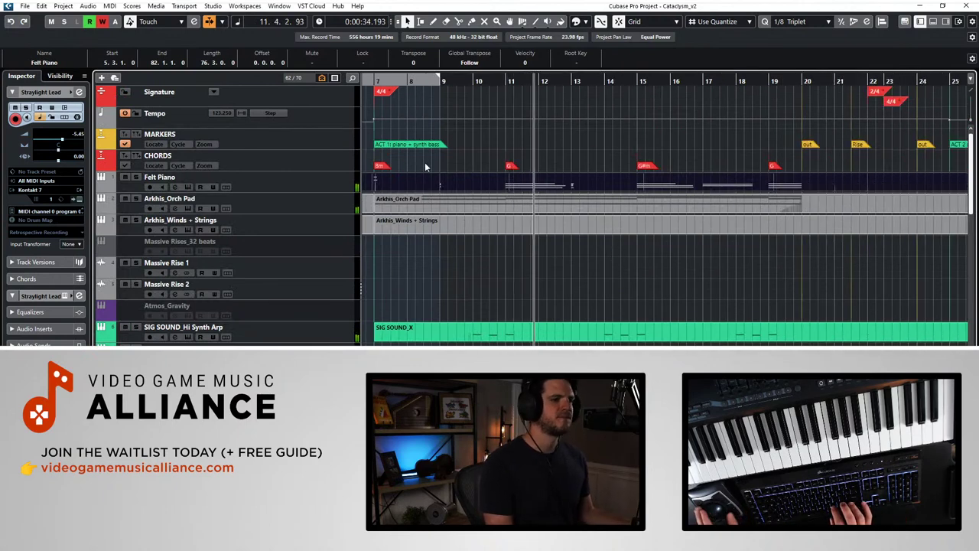
pyautogui.scroll(-3, 461, 235)
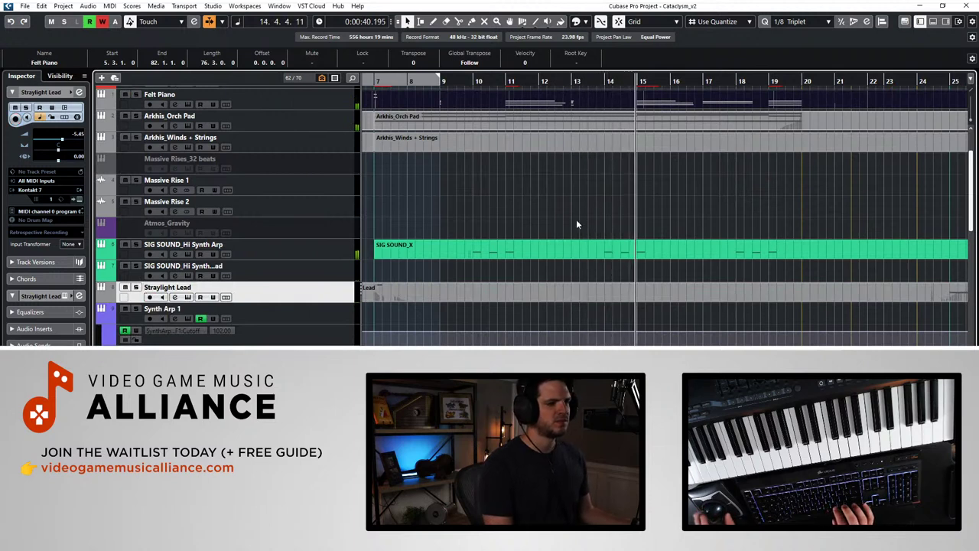
pyautogui.hscroll(2, 507, 235)
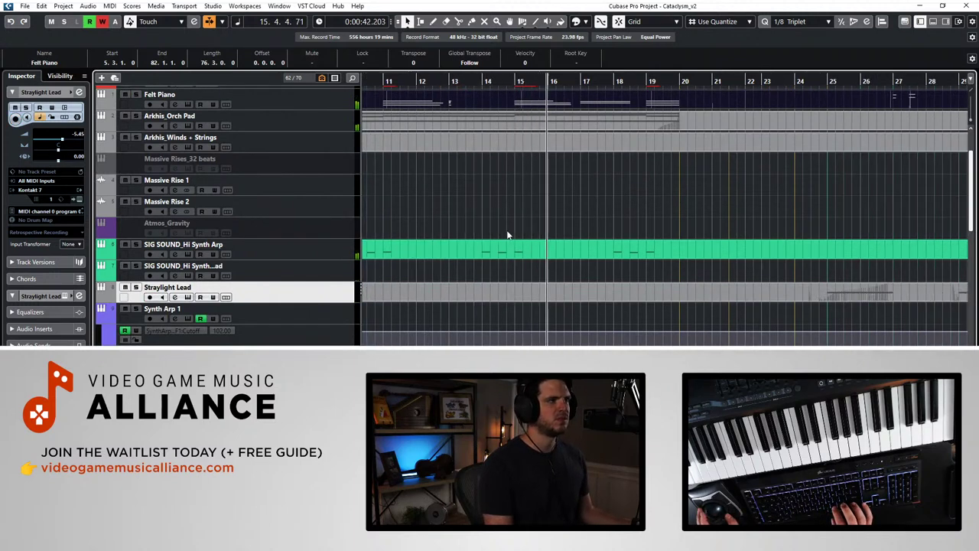
pyautogui.scroll(3, 507, 234)
pyautogui.scroll(-3, 509, 230)
pyautogui.scroll(3, 515, 214)
pyautogui.hscroll(3, 523, 250)
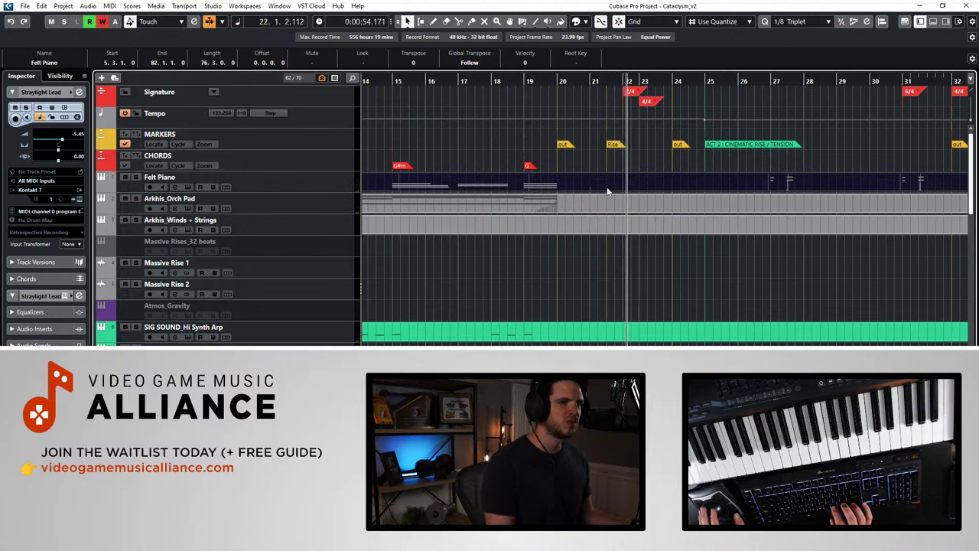
pyautogui.hscroll(2, 608, 189)
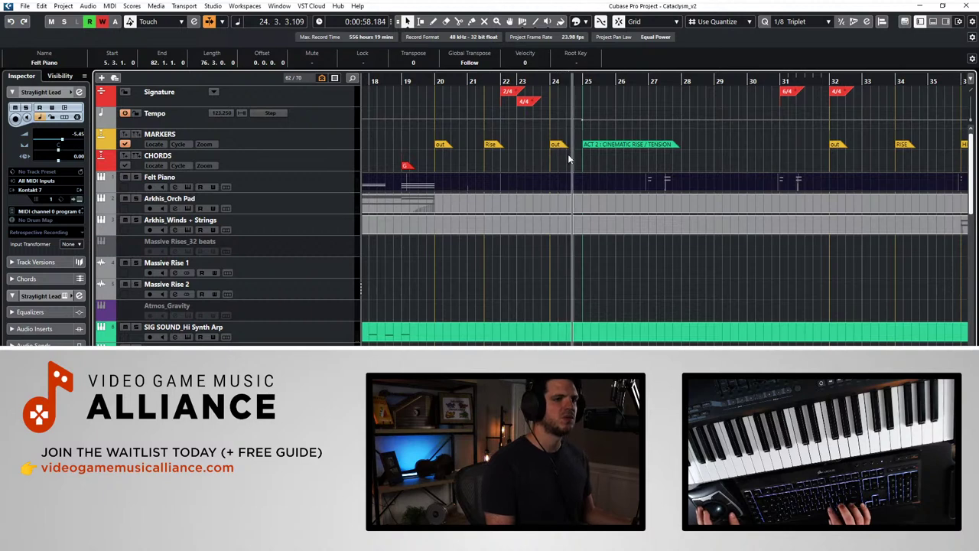
# Step: Play through the opening of ACT 2, examining the brass, string, woosh and rise tracks between bars 25 and 32
pyautogui.hscroll(1, 577, 173)
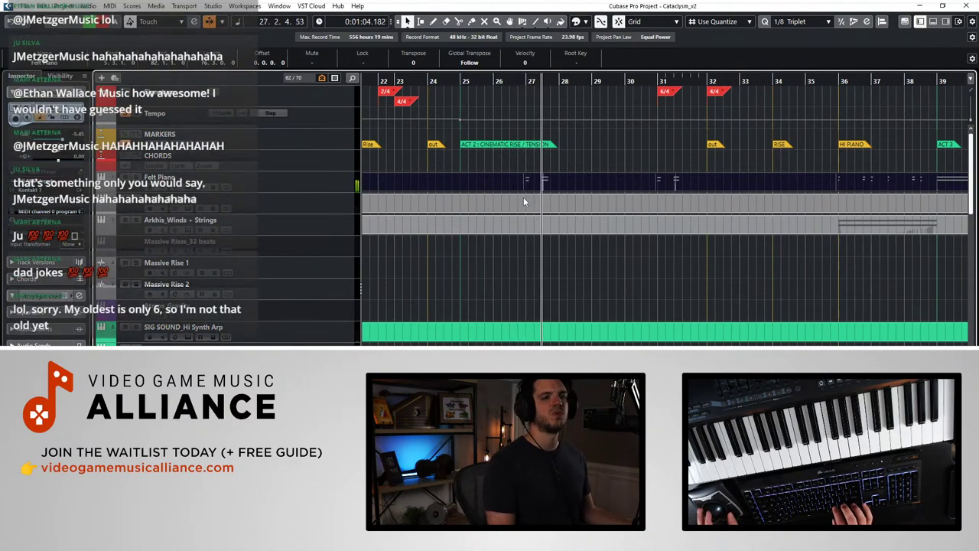
pyautogui.scroll(-8, 506, 212)
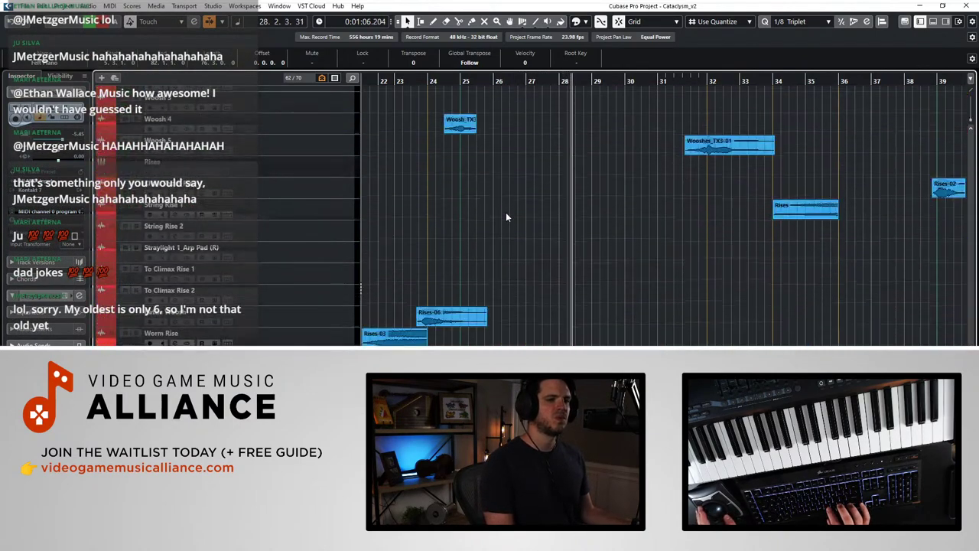
pyautogui.scroll(5, 506, 212)
pyautogui.click(309, 261)
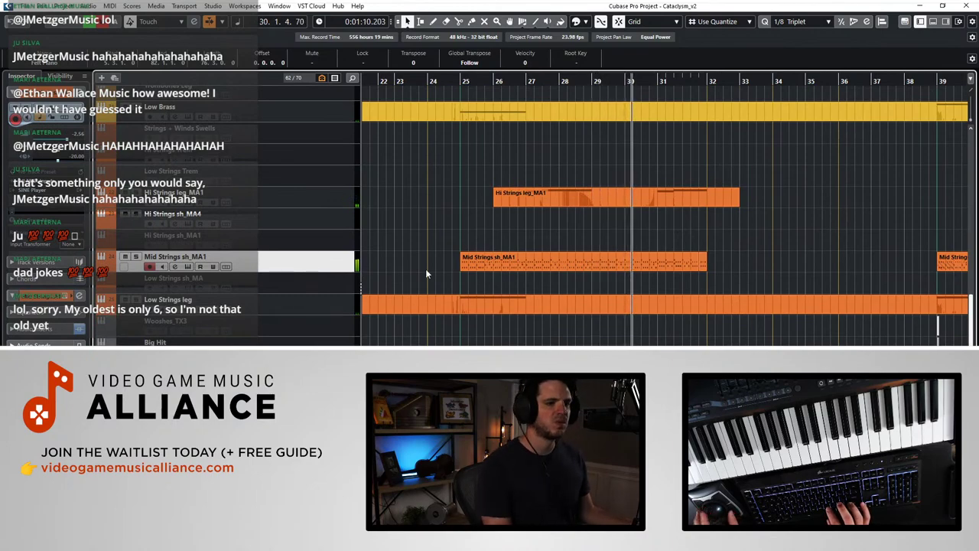
pyautogui.scroll(-5, 427, 274)
pyautogui.scroll(5, 474, 244)
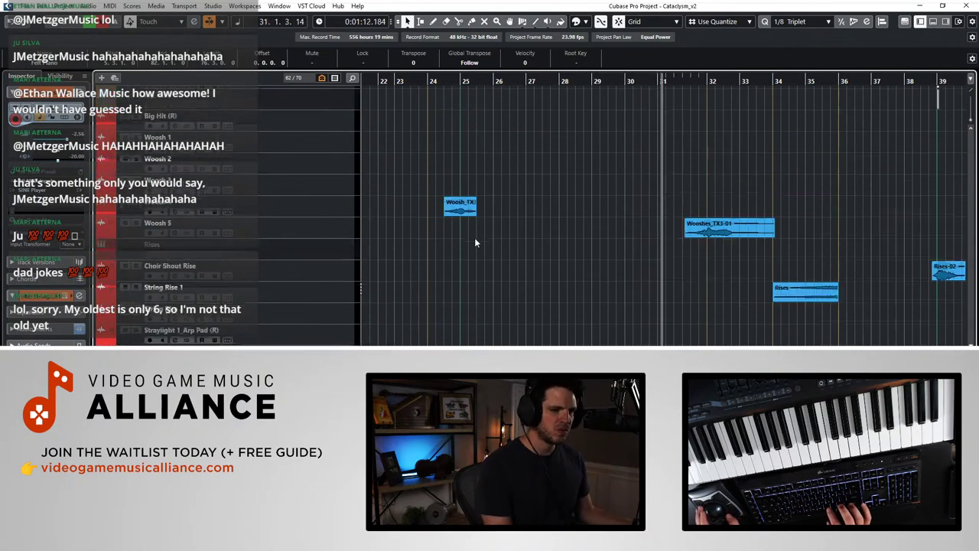
# Step: Lower the Mix of the 2C-B2 reverb on the Horns Leg track and close the plug-in
pyautogui.click(312, 293)
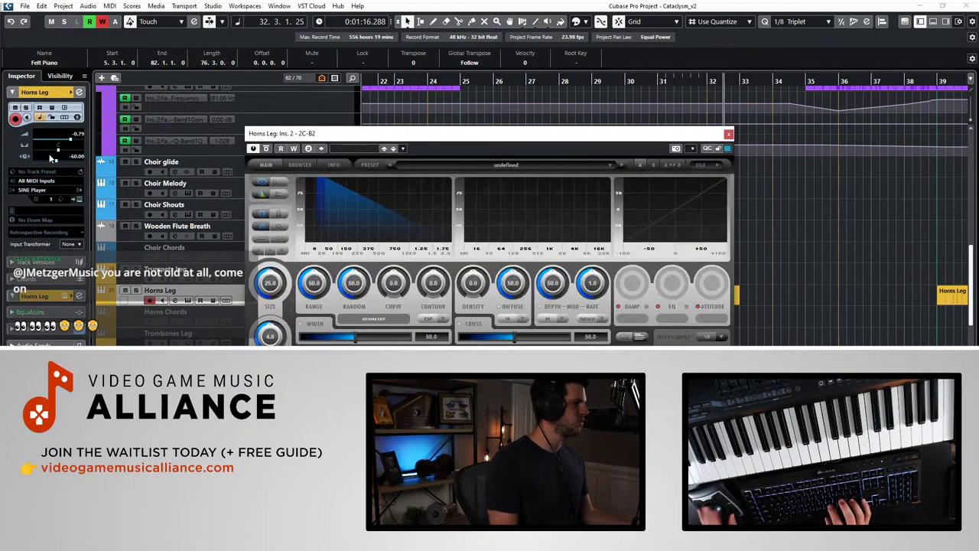
pyautogui.moveTo(374, 133); pyautogui.dragTo(199, 39)
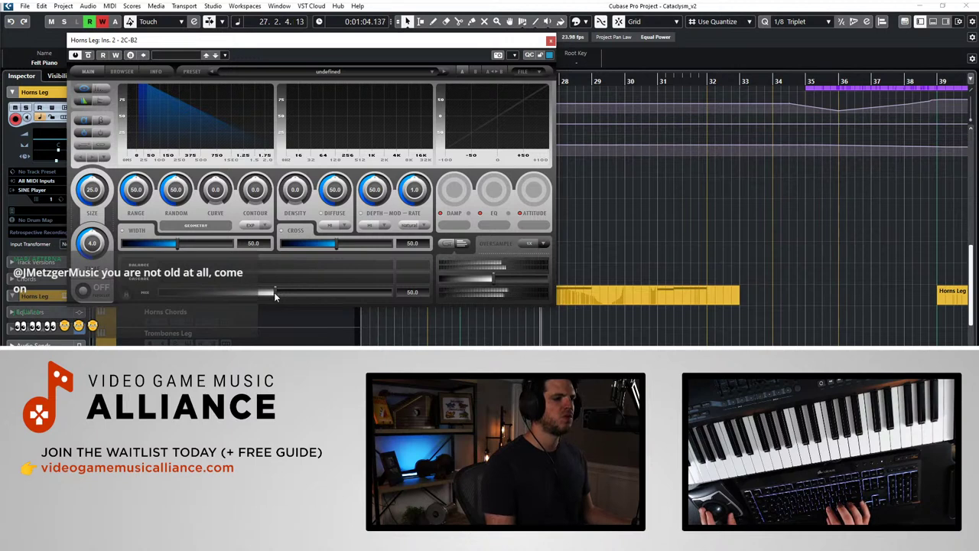
pyautogui.moveTo(274, 293); pyautogui.dragTo(250, 298)
pyautogui.click(550, 41)
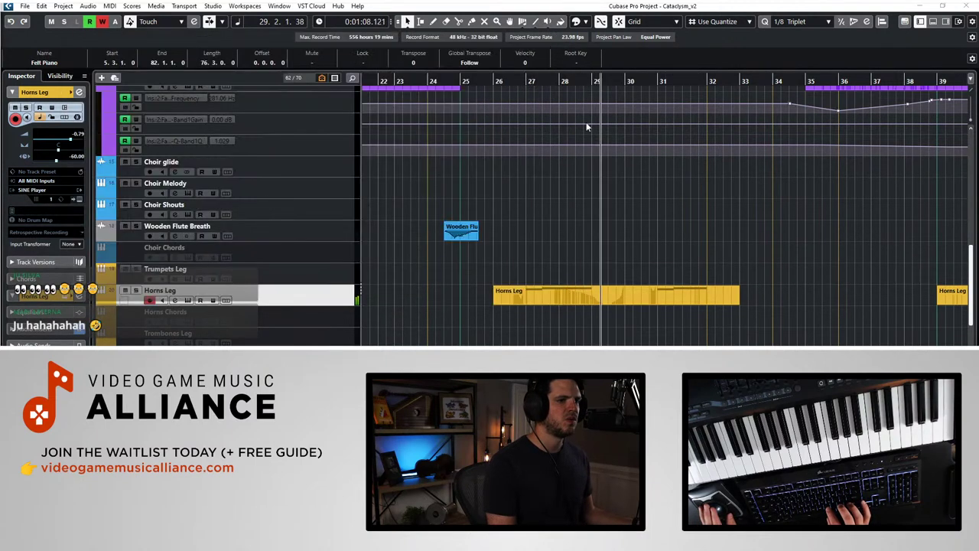
# Step: Listen to ACT 2 up to the HI PIANO marker at bar 36, checking the horn, string and synth clips
pyautogui.hscroll(1, 590, 240)
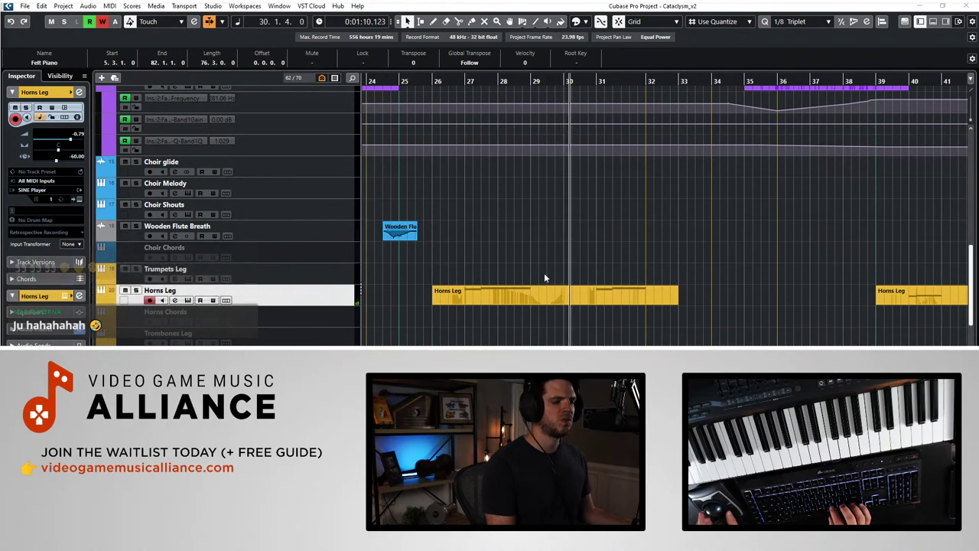
pyautogui.scroll(-4, 544, 275)
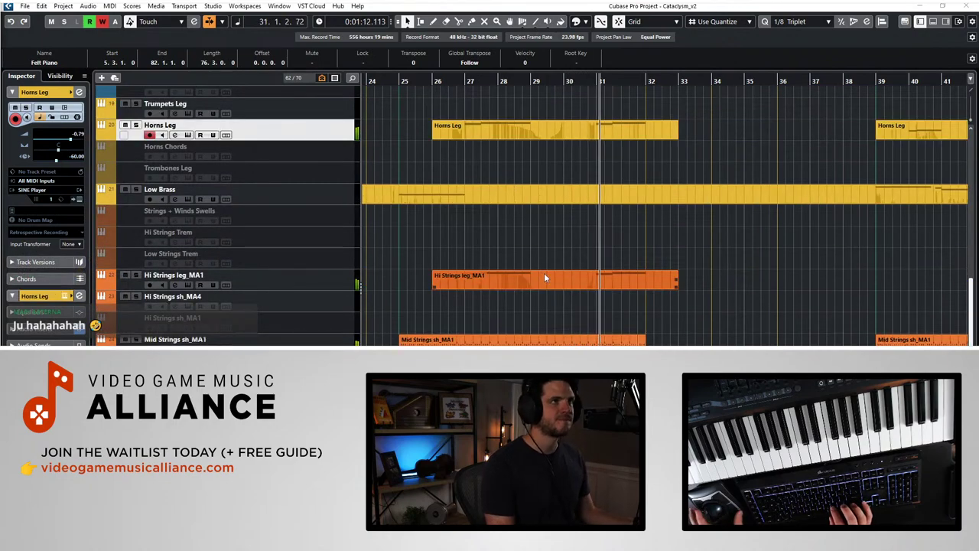
pyautogui.hscroll(3, 550, 247)
pyautogui.scroll(8, 549, 247)
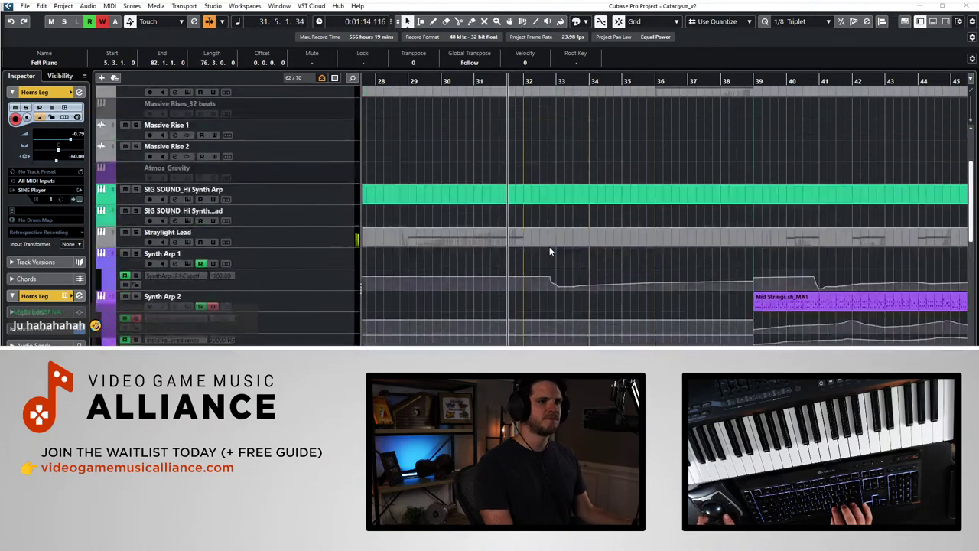
pyautogui.hscroll(-6, 531, 237)
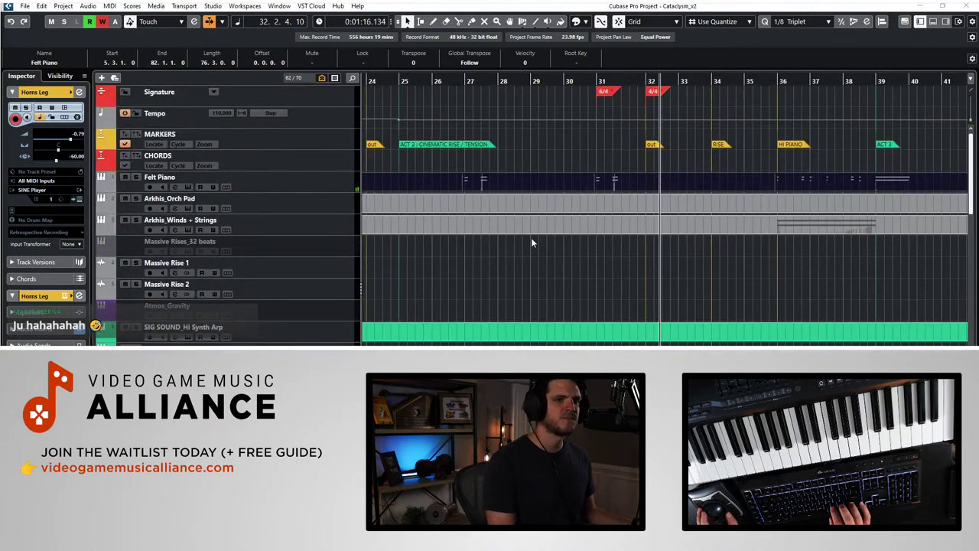
pyautogui.hscroll(4, 583, 190)
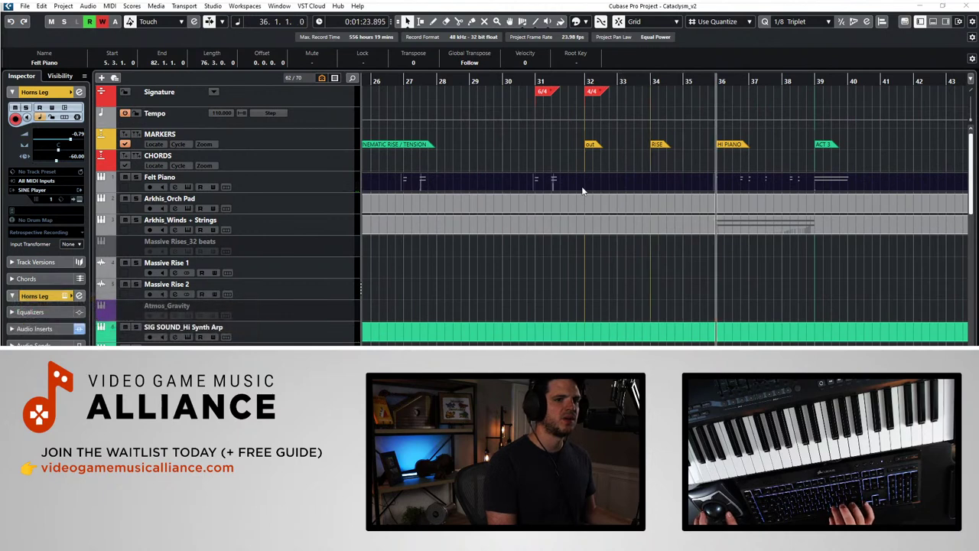
# Step: Deselect the Felt Piano clip with the cursor at bar 32 and save the project
pyautogui.click(551, 163)
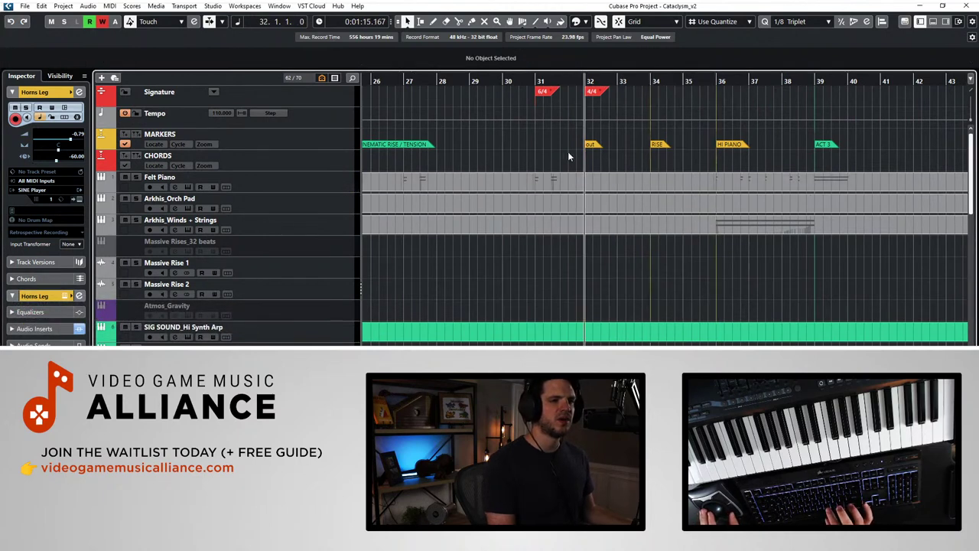
pyautogui.hotkey('ctrl', 's')
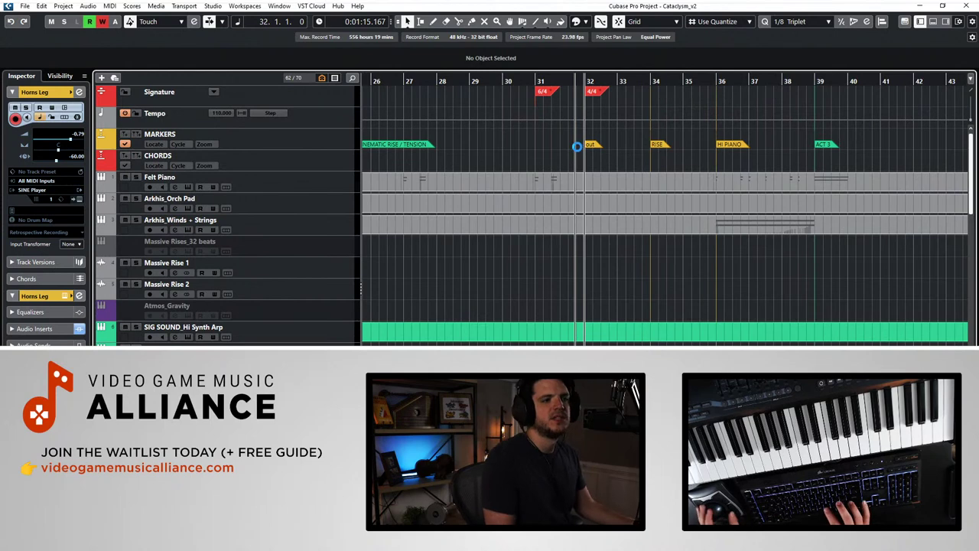
pyautogui.hscroll(-1, 577, 147)
pyautogui.click(545, 172)
pyautogui.press('space')
pyautogui.press('KP_Add')
pyautogui.press('KP_Add')
pyautogui.press('KP_Add')
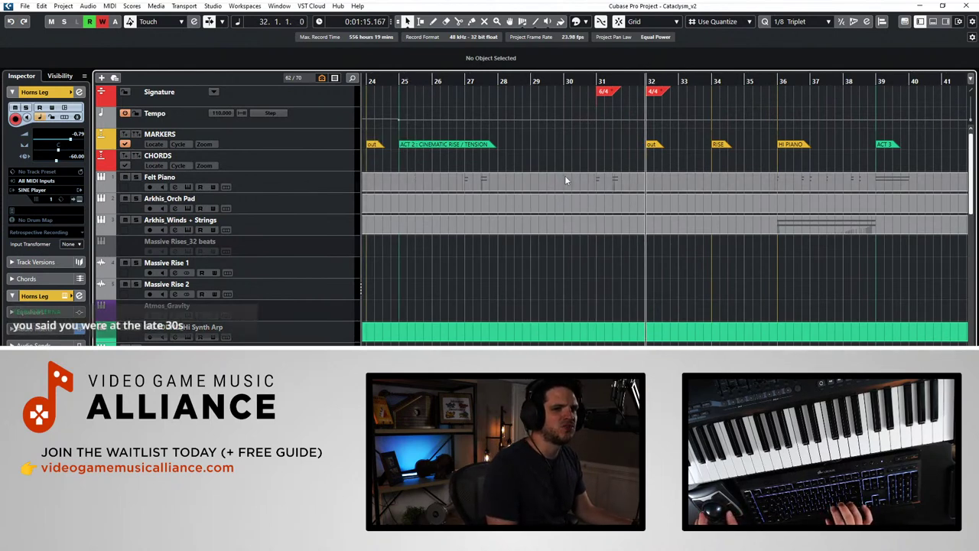
# Step: Play from the out marker at bar 32, examining the synth and bass tracks leading to ACT 3
pyautogui.hscroll(3, 565, 180)
pyautogui.press('space')
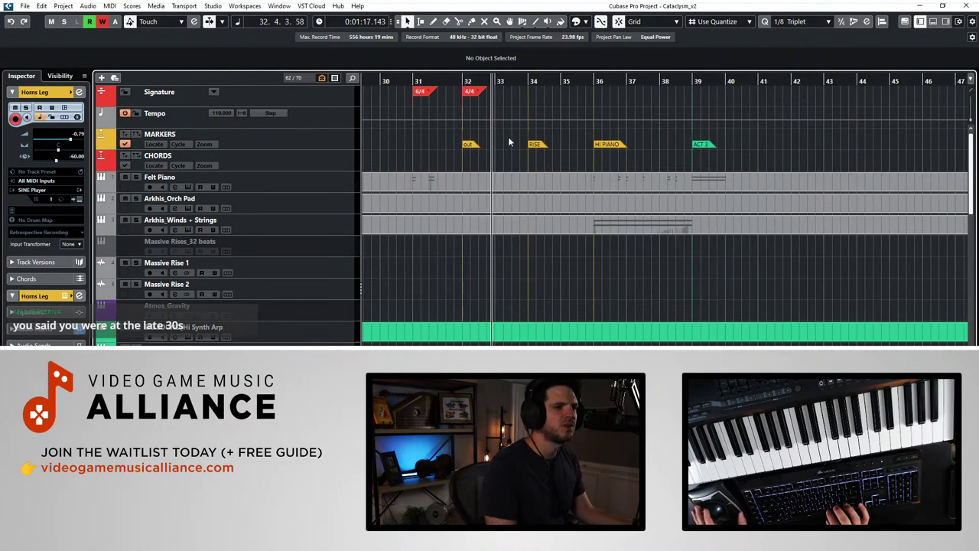
pyautogui.scroll(-5, 508, 136)
pyautogui.scroll(-2, 508, 136)
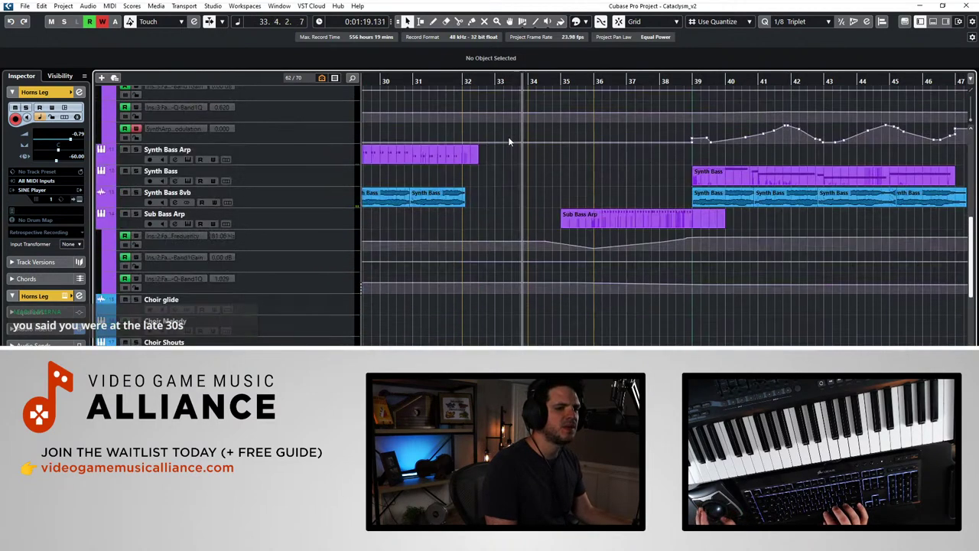
pyautogui.scroll(10, 508, 137)
pyautogui.press('space')
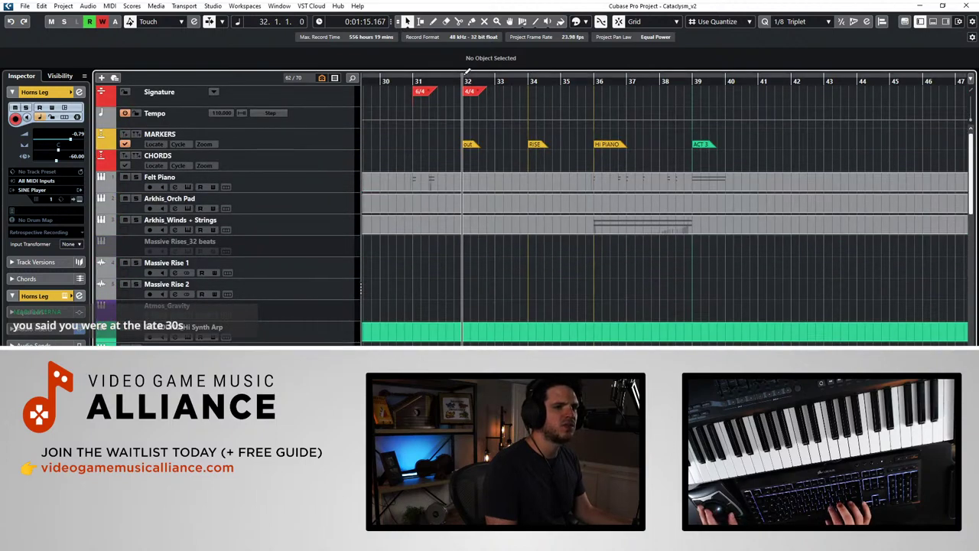
# Step: Set the locator range from bar 32 to the ACT 3 marker at bar 39 and select the STEM_Sub Hit clip
pyautogui.moveTo(466, 77); pyautogui.dragTo(684, 88)
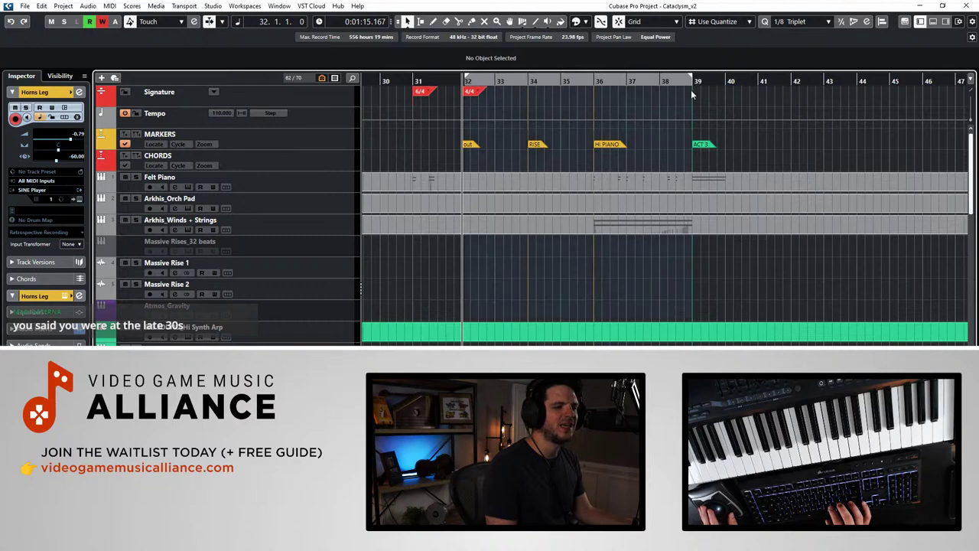
pyautogui.scroll(-15, 478, 155)
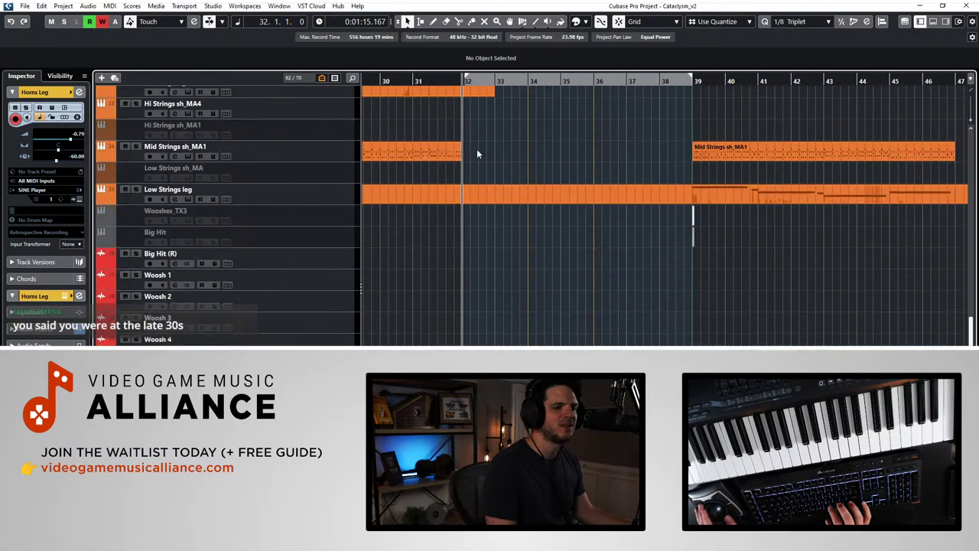
pyautogui.scroll(-5, 477, 148)
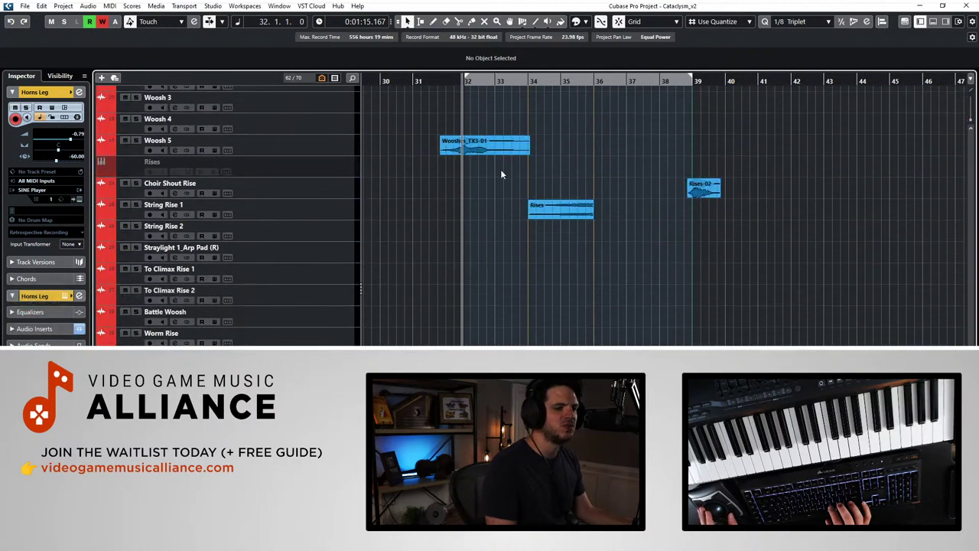
pyautogui.press('Right')
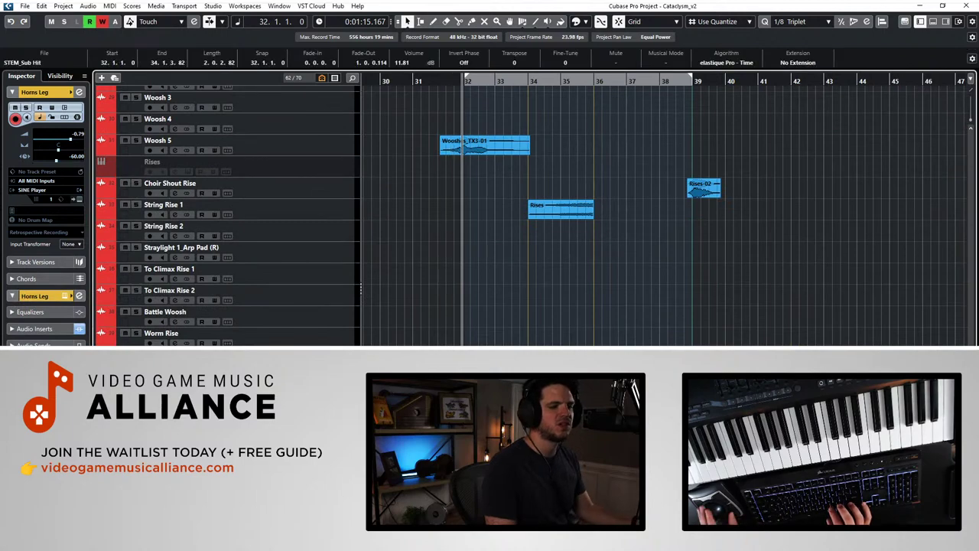
pyautogui.scroll(15, 542, 328)
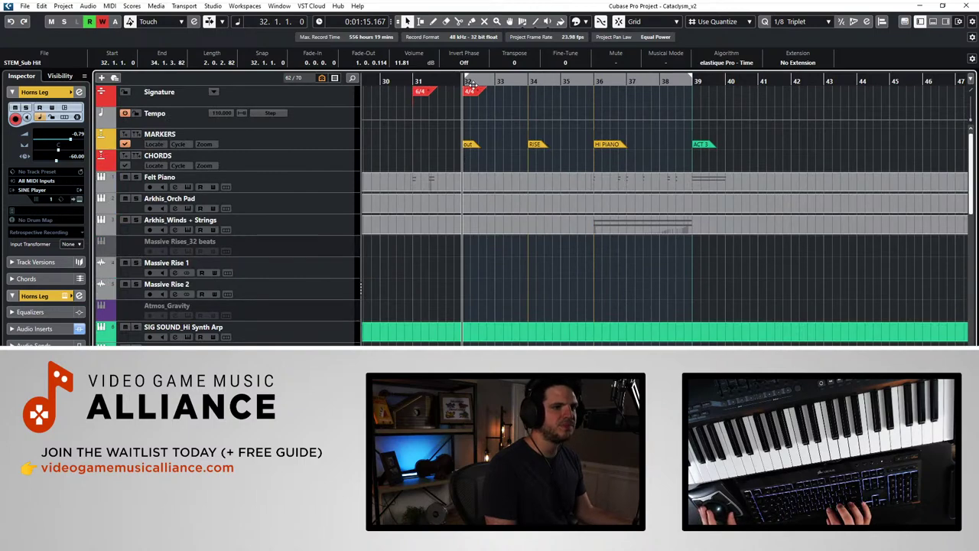
# Step: Try deleting the time between bars 32 and 39 across the whole project, and undo it
pyautogui.click(42, 7)
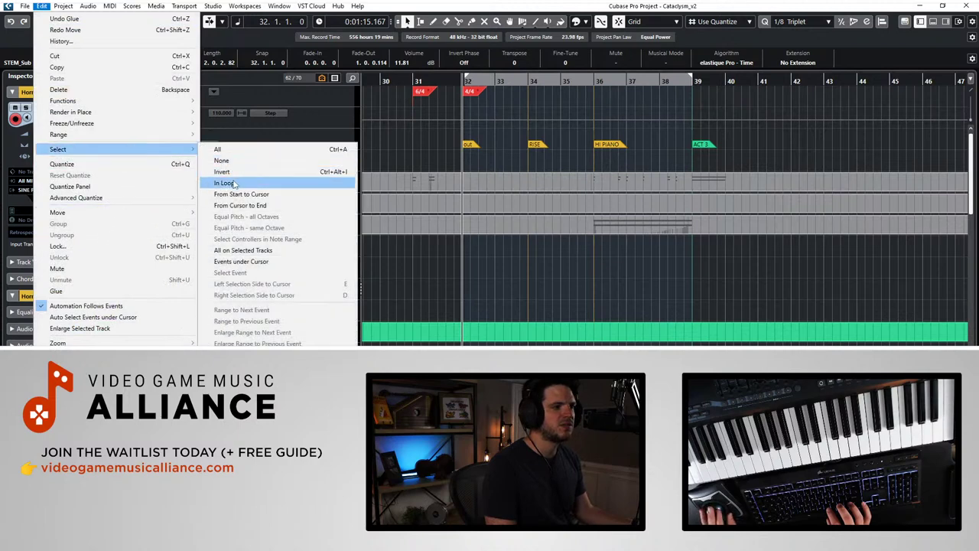
pyautogui.moveTo(149, 136)
pyautogui.click(231, 157)
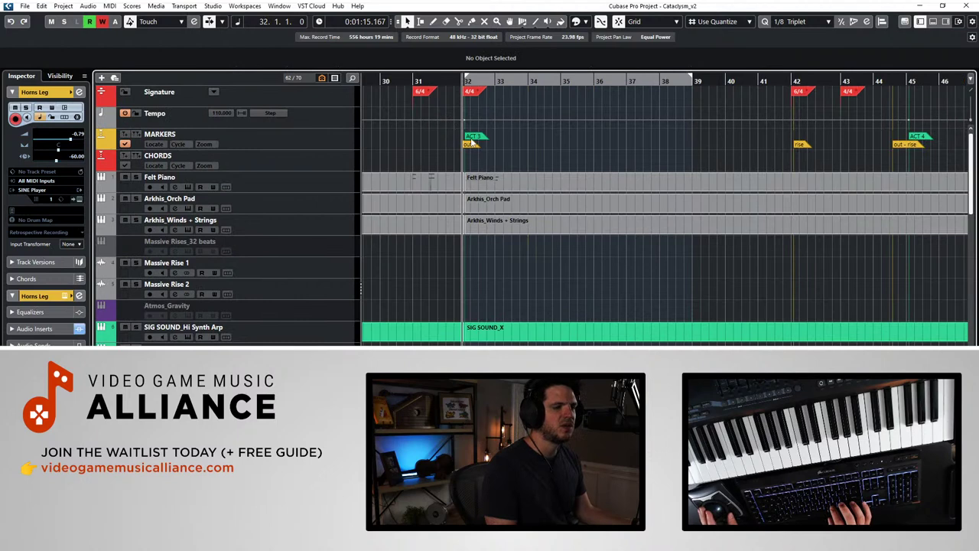
pyautogui.hscroll(-3, 469, 147)
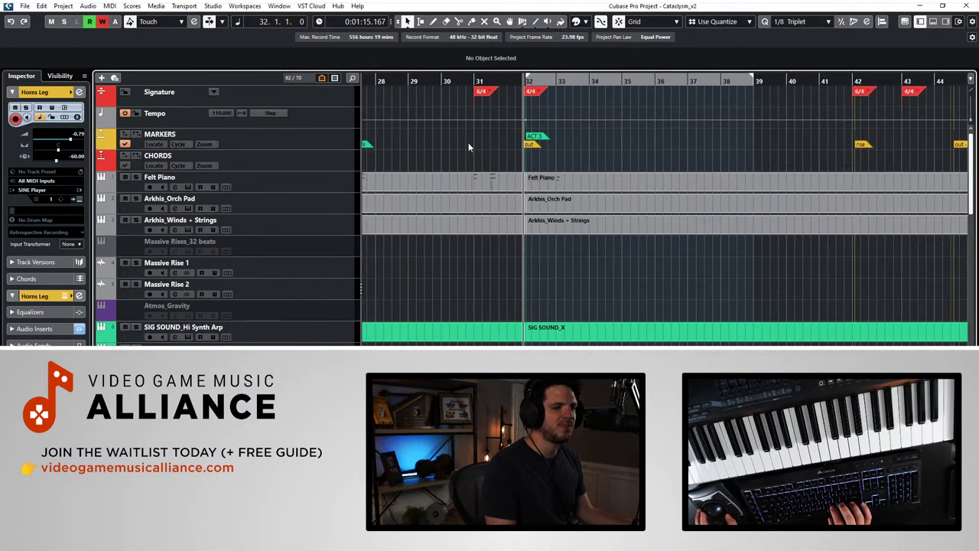
pyautogui.hotkey('ctrl', 'z')
# Step: Move the cursor forward from bar 32 to ACT 3 and examine the arrangement on both sides of bar 39
pyautogui.press('KP_Add')
pyautogui.press('KP_Add')
pyautogui.press('KP_Add')
pyautogui.press('KP_Add')
pyautogui.press('KP_Add')
pyautogui.press('KP_Add')
pyautogui.press('KP_Add')
pyautogui.press('KP_Add')
pyautogui.hscroll(6, 632, 150)
pyautogui.scroll(-2, 632, 150)
pyautogui.scroll(2, 632, 150)
pyautogui.hscroll(-3, 632, 150)
pyautogui.press('KP_Subtract')
pyautogui.hscroll(-4, 632, 150)
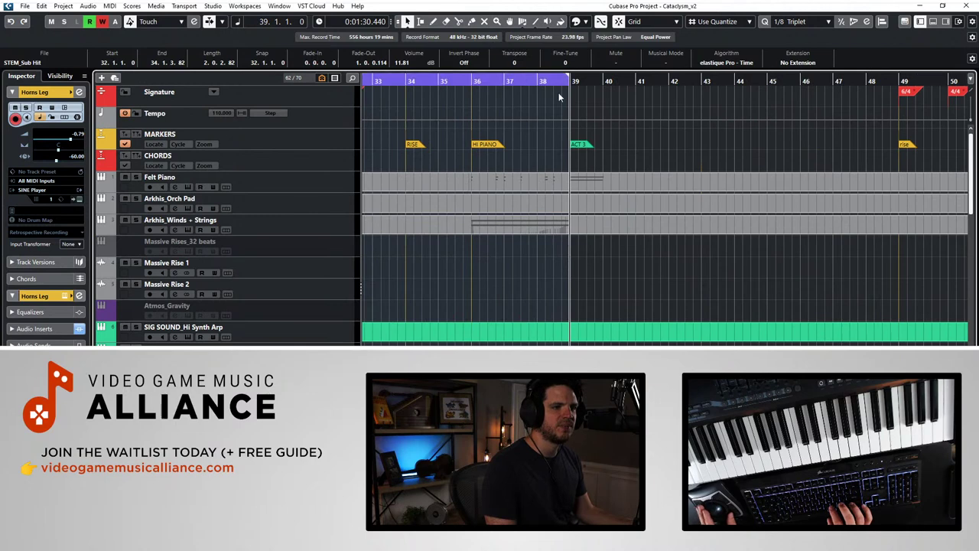
pyautogui.press('KP_Add')
pyautogui.press('KP_Subtract')
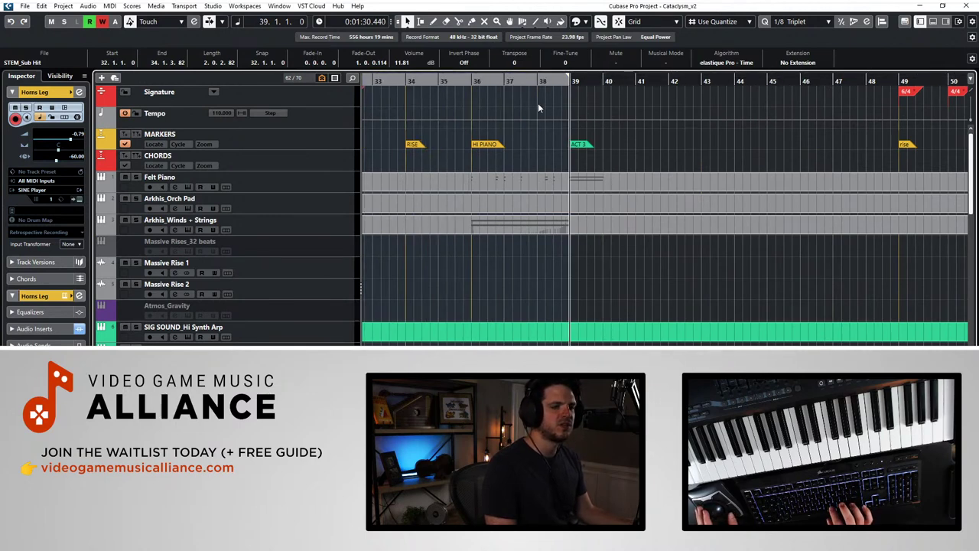
pyautogui.hscroll(-3, 498, 98)
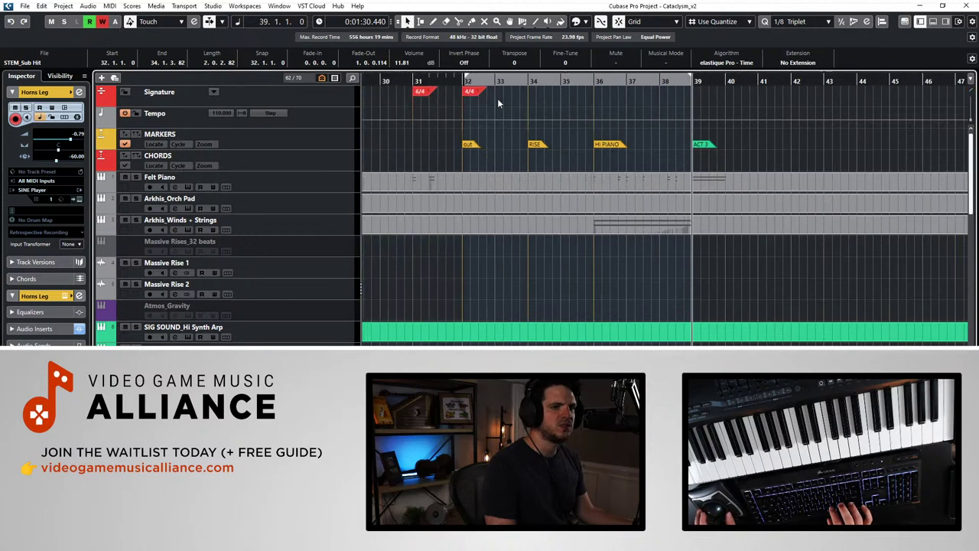
# Step: Step the cursor back to bar 30, forward to bar 41 and back to bar 32 to gauge the section's length
pyautogui.press('KP_Subtract')
pyautogui.press('KP_Subtract')
pyautogui.press('KP_Subtract')
pyautogui.press('KP_Subtract')
pyautogui.press('KP_Subtract')
pyautogui.press('KP_Subtract')
pyautogui.press('KP_Subtract')
pyautogui.press('KP_Subtract')
pyautogui.press('KP_Subtract')
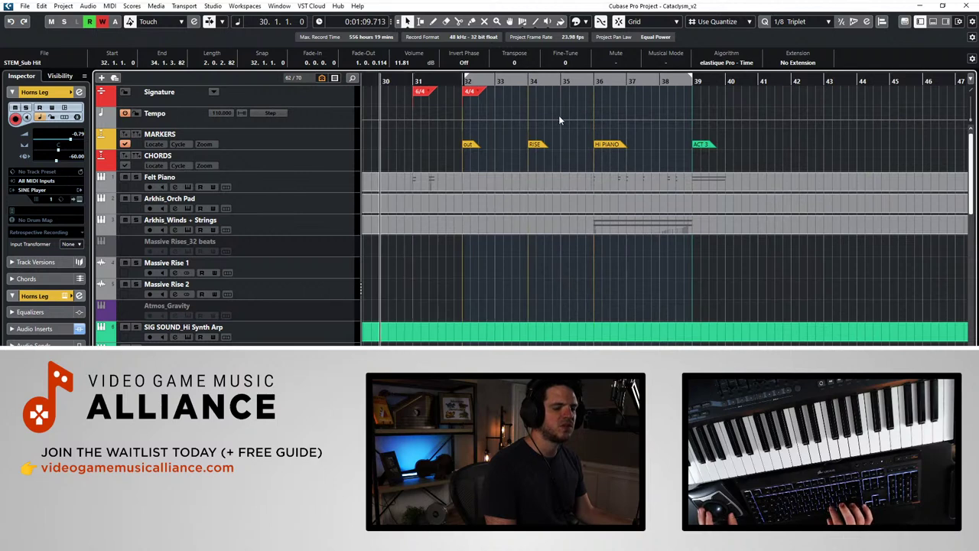
pyautogui.press('KP_Add')
pyautogui.press('KP_Add')
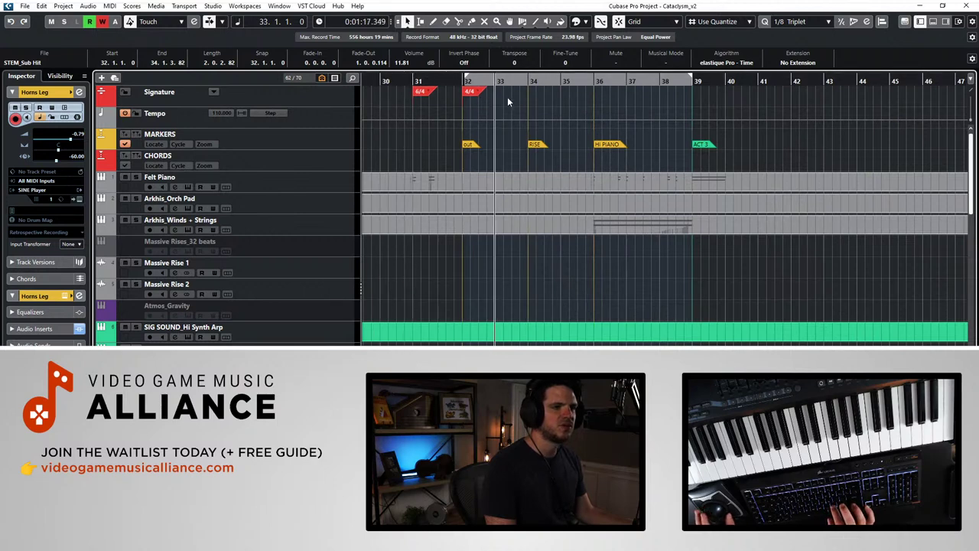
pyautogui.press('KP_Add')
pyautogui.press('KP_Add')
pyautogui.press('KP_Add')
pyautogui.press('KP_Add')
pyautogui.press('KP_Add')
pyautogui.press('KP_Add')
pyautogui.press('KP_Add')
pyautogui.press('KP_Add')
pyautogui.press('KP_Add')
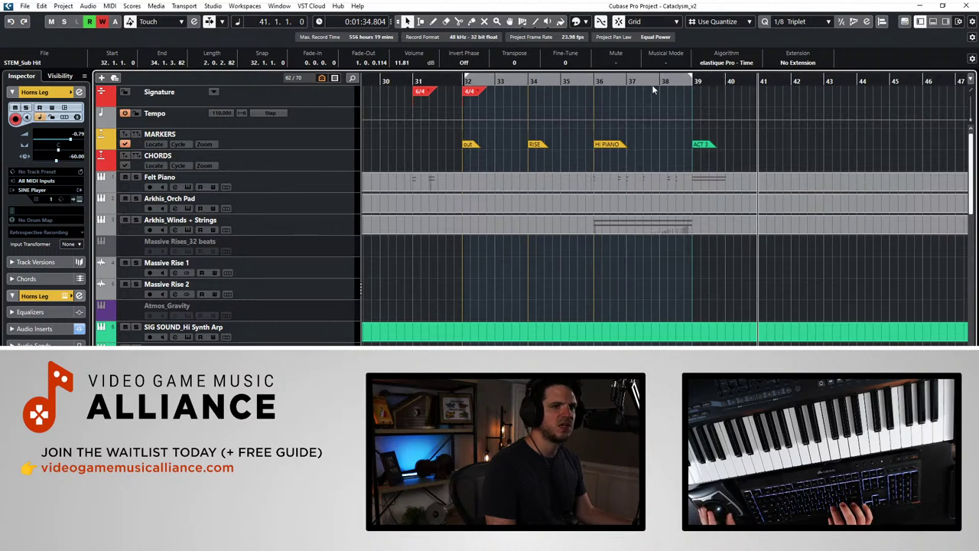
pyautogui.press('KP_Subtract')
pyautogui.press('KP_Subtract')
pyautogui.press('KP_Subtract')
pyautogui.press('KP_Subtract')
pyautogui.press('KP_Subtract')
pyautogui.press('KP_Subtract')
pyautogui.press('KP_Subtract')
pyautogui.press('KP_Subtract')
pyautogui.press('KP_Subtract')
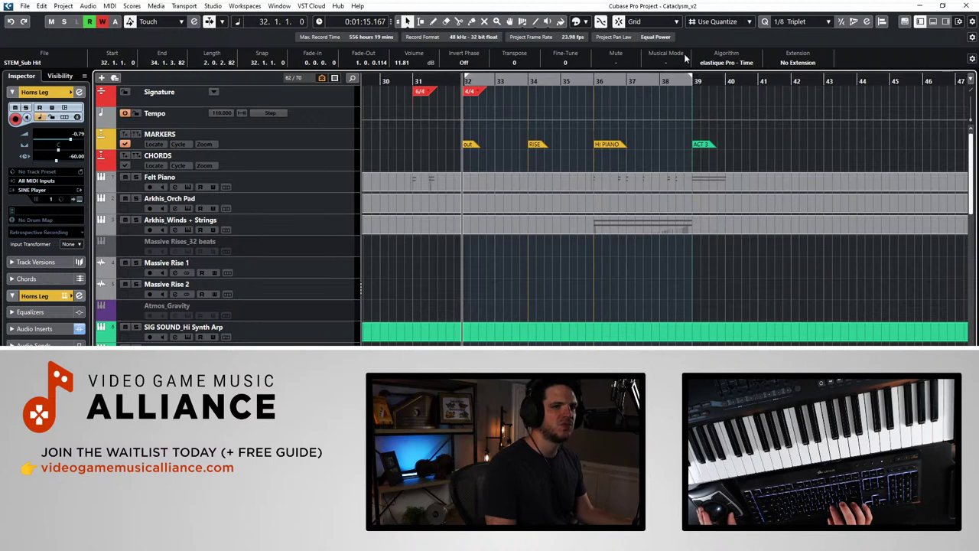
# Step: Extend the locator range from bar 32 to bar 41 and insert silence there across the whole project
pyautogui.moveTo(692, 79); pyautogui.dragTo(744, 88)
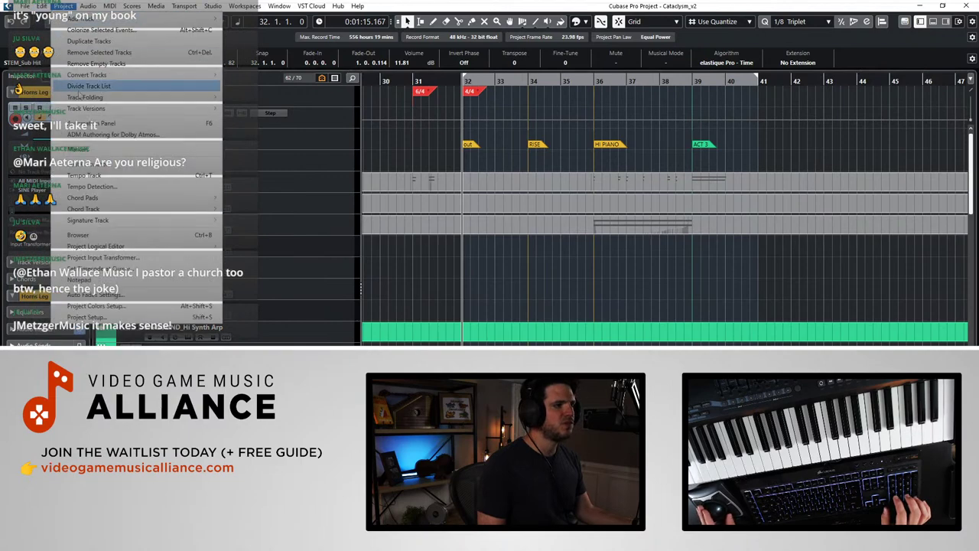
pyautogui.moveTo(42, 6)
pyautogui.moveTo(121, 136)
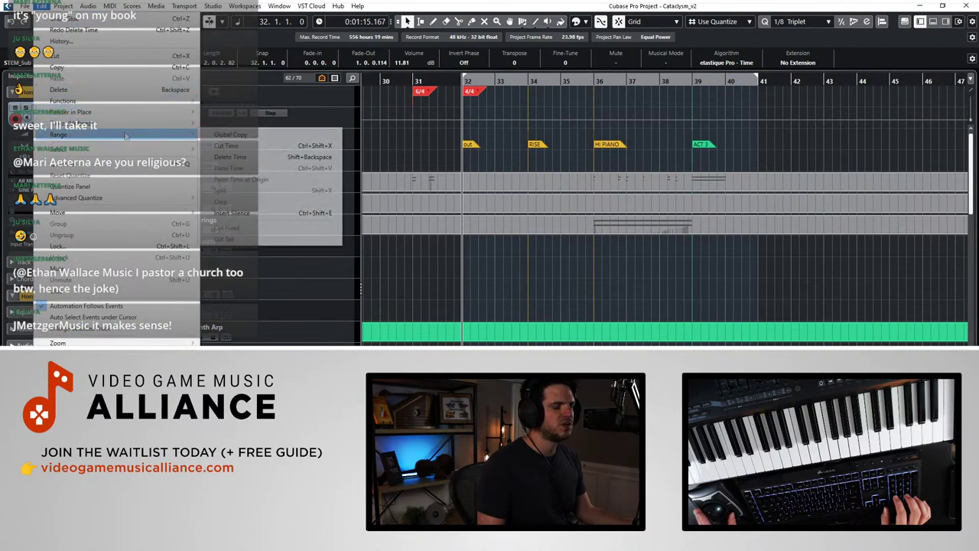
pyautogui.click(224, 212)
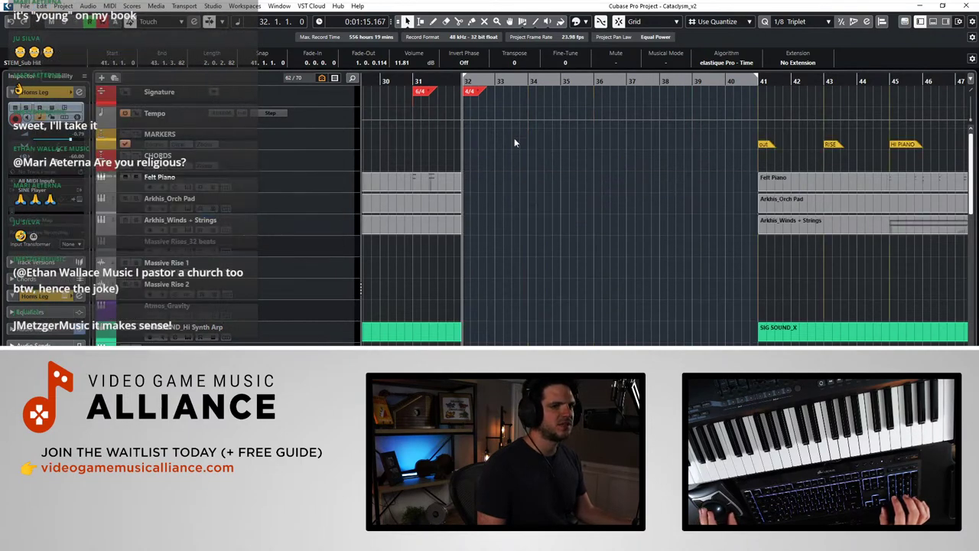
# Step: Set the locator range from bar 41 to the ACT 3 marker at bar 48 and delete that time across the project
pyautogui.hscroll(2, 545, 151)
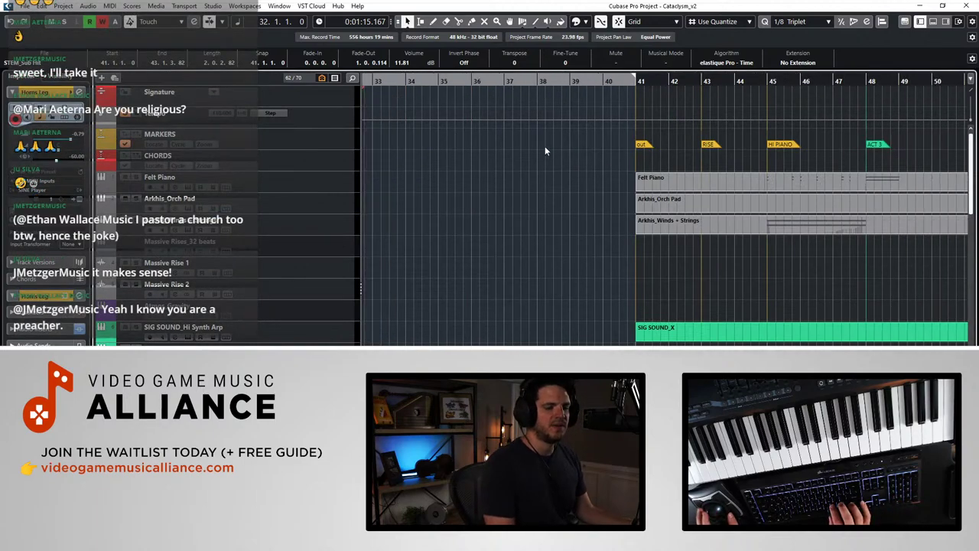
pyautogui.hscroll(-1, 545, 150)
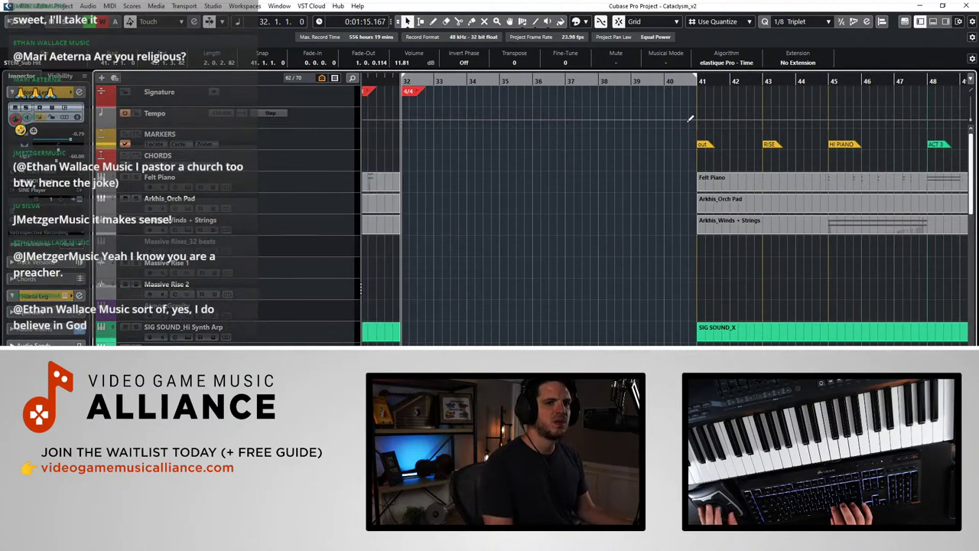
pyautogui.hscroll(1, 690, 119)
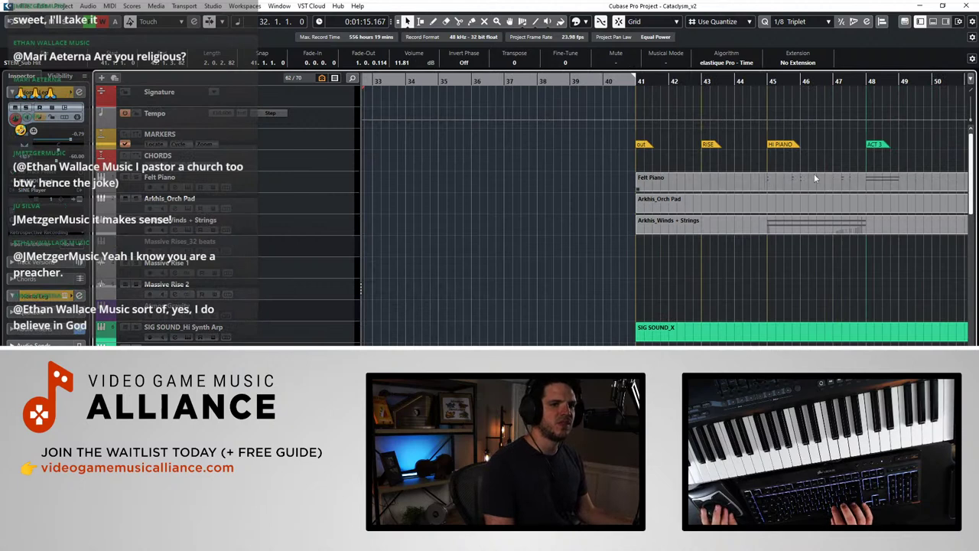
pyautogui.hscroll(-1, 598, 116)
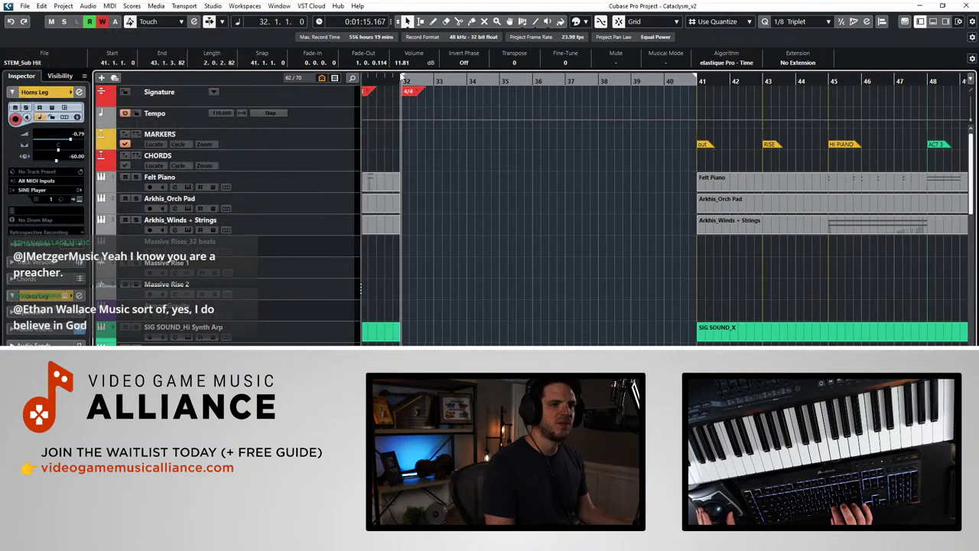
pyautogui.hscroll(3, 463, 98)
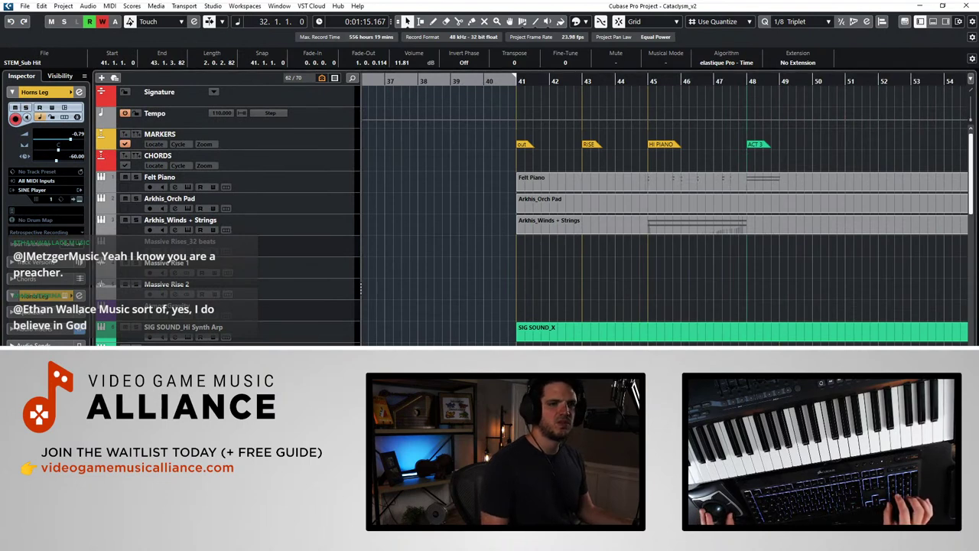
pyautogui.keyDown('ctrl'); pyautogui.click(517, 80); pyautogui.keyUp('ctrl')
pyautogui.press('Return')
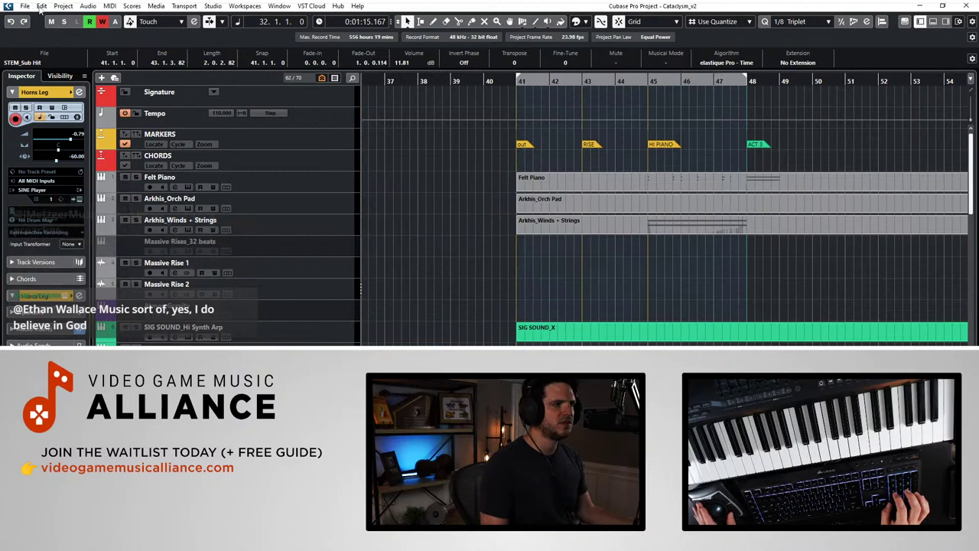
pyautogui.click(41, 5)
pyautogui.moveTo(141, 136)
pyautogui.click(230, 157)
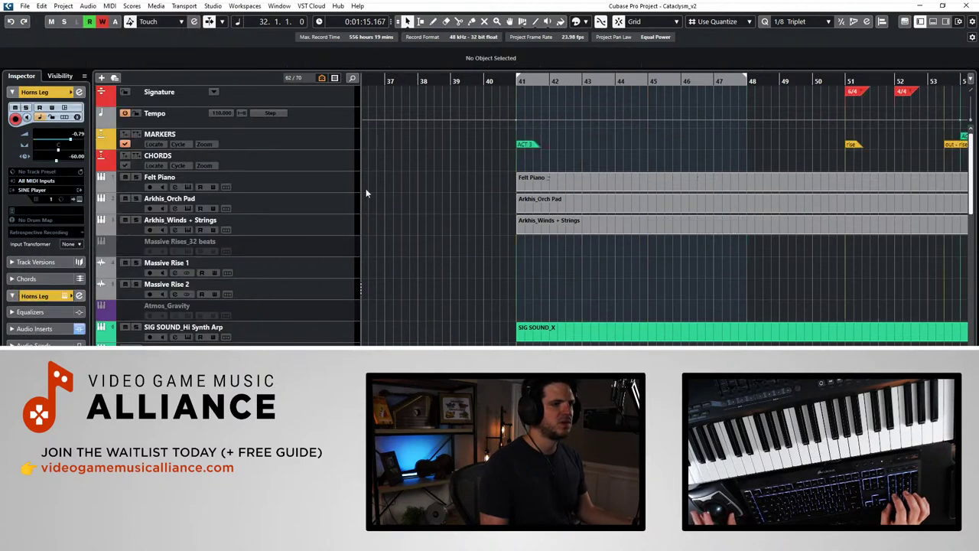
# Step: Play from the ACT 2 marker at bar 25 and delete the 6/4 and 4/4 signature changes at bars 31 and 32
pyautogui.hscroll(-6, 480, 140)
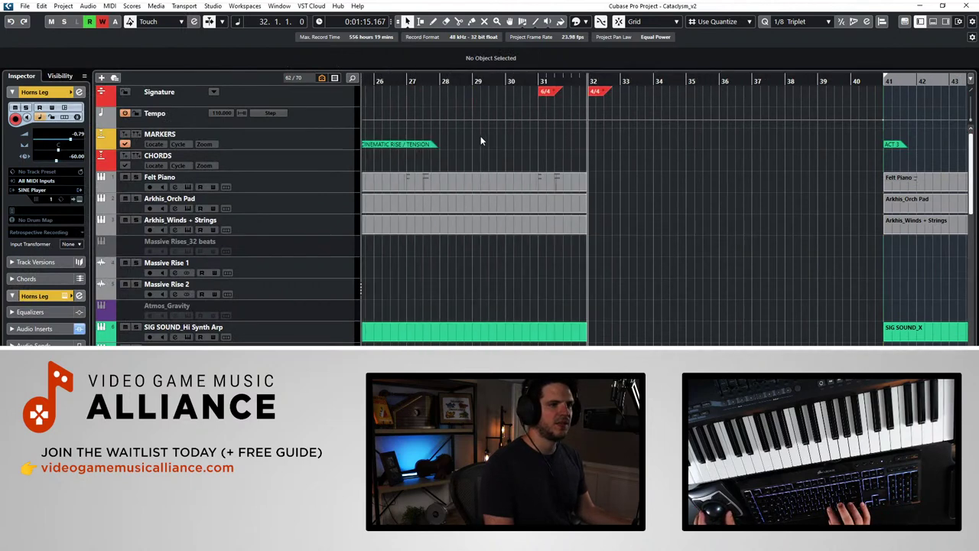
pyautogui.hscroll(-8, 525, 114)
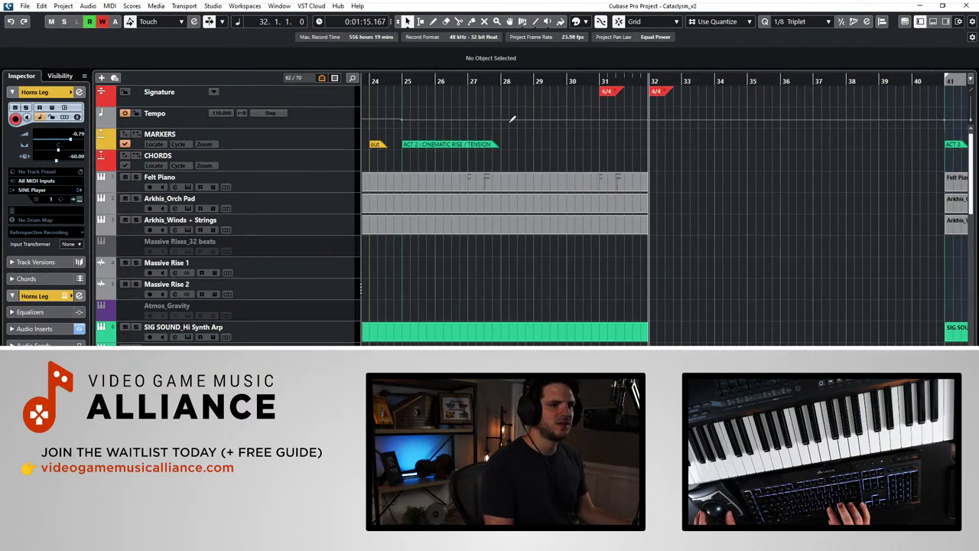
pyautogui.click(432, 79)
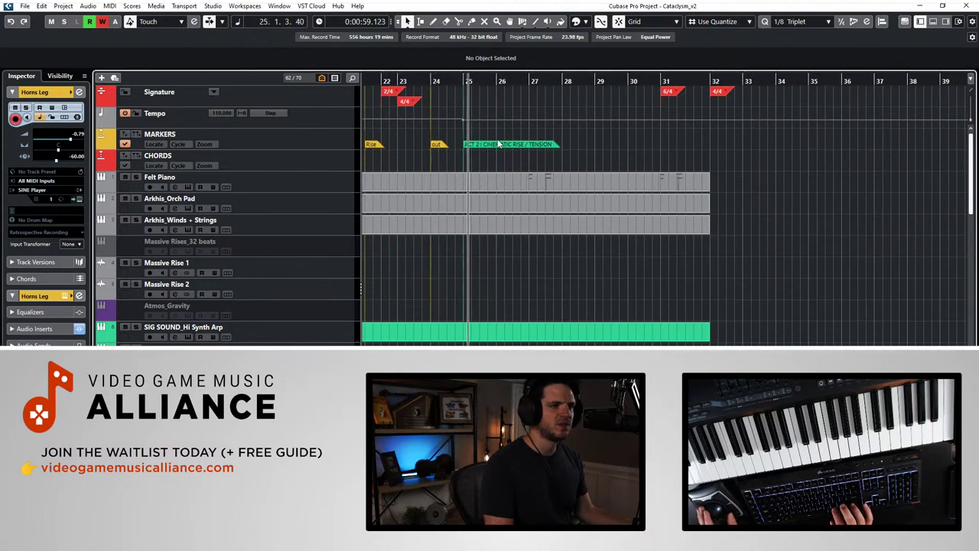
pyautogui.hscroll(8, 494, 130)
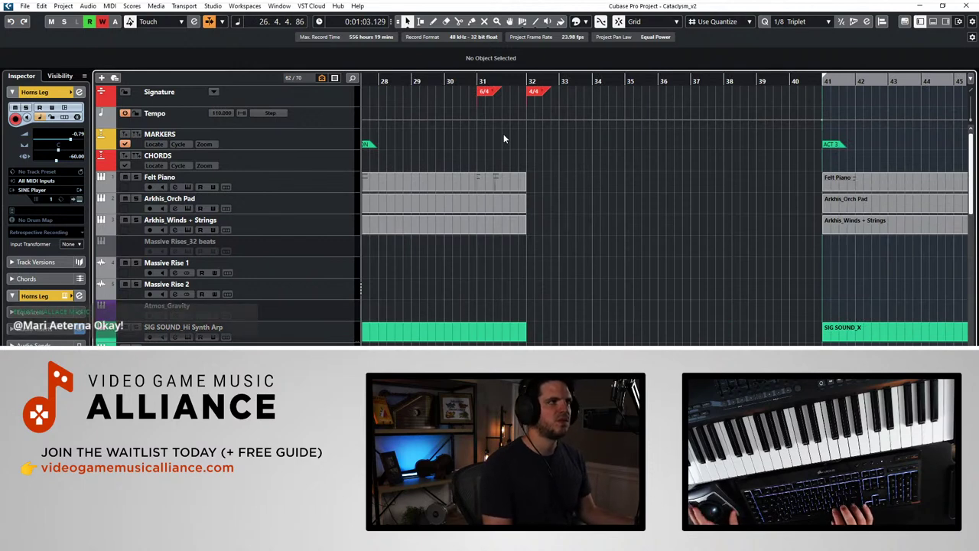
pyautogui.click(485, 94)
pyautogui.press('Delete')
pyautogui.click(521, 94)
pyautogui.press('Delete')
# Step: Examine the lower tracks' clips and automation around the gap and the start of ACT 3
pyautogui.scroll(-10, 774, 145)
pyautogui.scroll(-10, 581, 222)
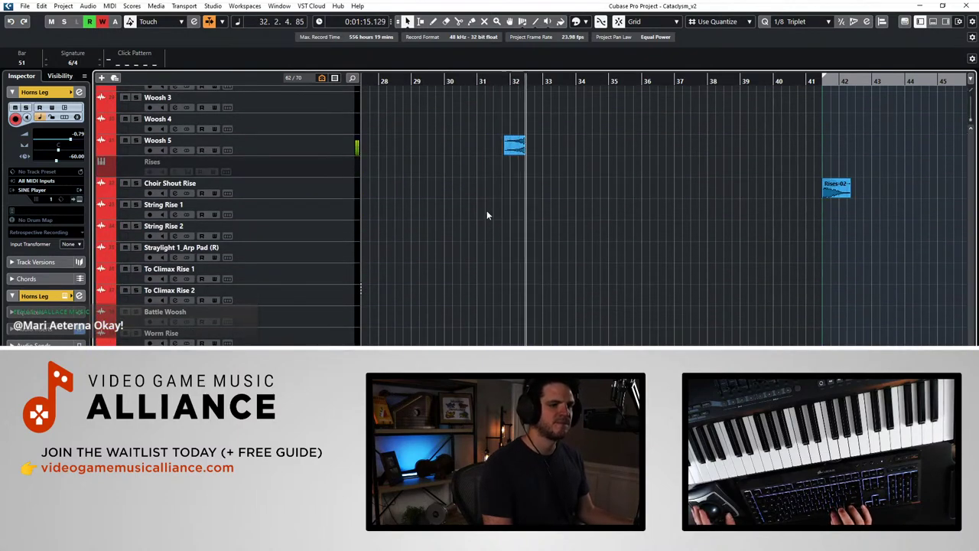
pyautogui.scroll(2, 485, 217)
pyautogui.scroll(-2, 665, 214)
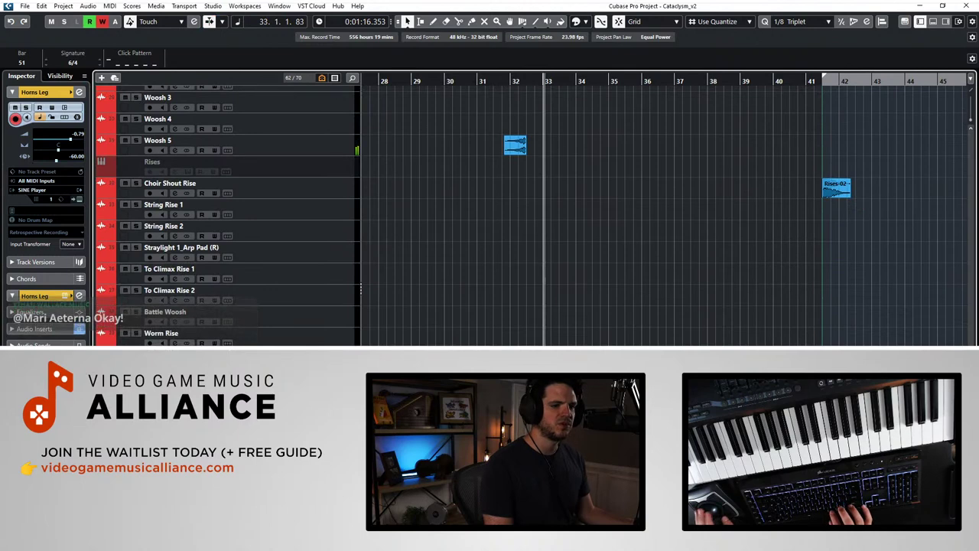
pyautogui.hscroll(5, 666, 214)
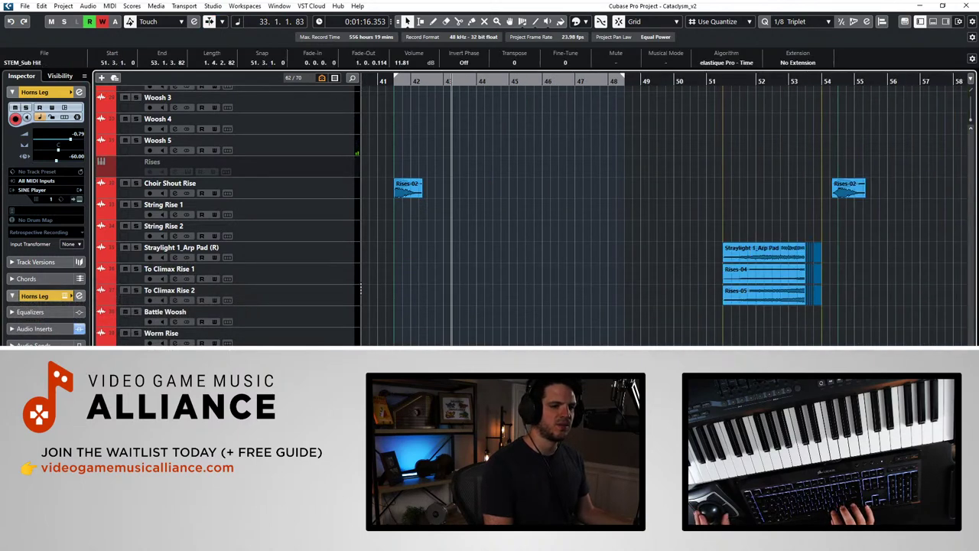
pyautogui.hscroll(-3, 666, 215)
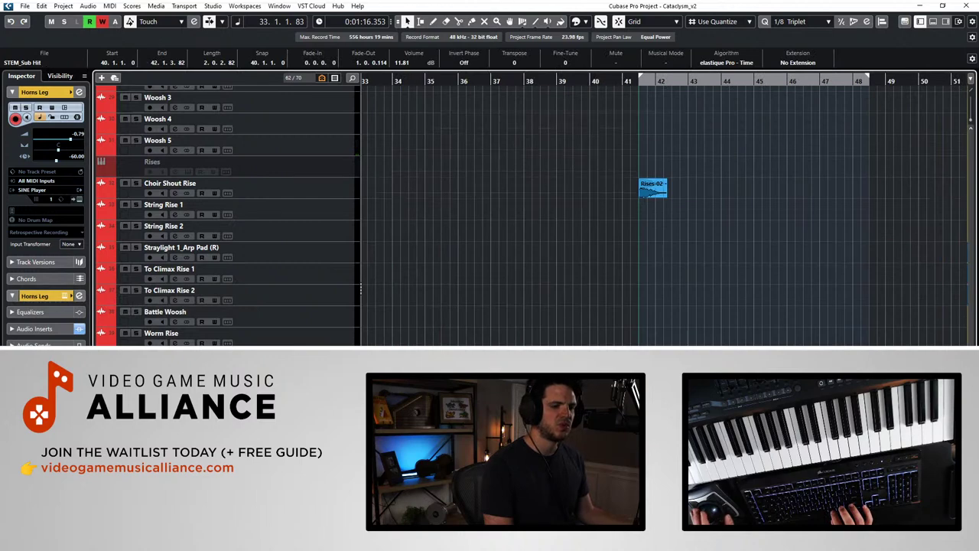
pyautogui.scroll(-8, 624, 228)
pyautogui.hscroll(6, 618, 130)
pyautogui.hscroll(-5, 619, 130)
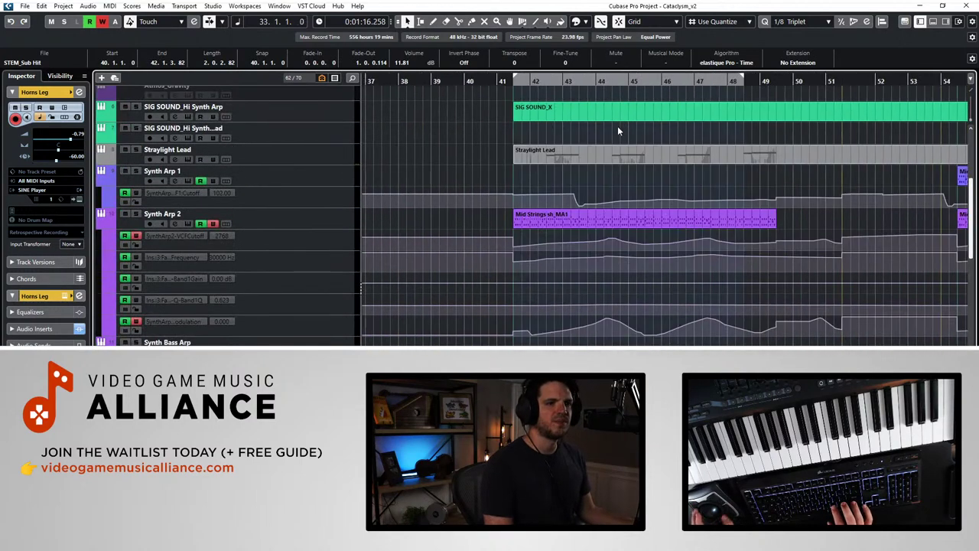
pyautogui.scroll(8, 618, 130)
# Step: Step the cursor back and forth between bars 28 and 49 to gauge the gap before ACT 3
pyautogui.click(555, 79)
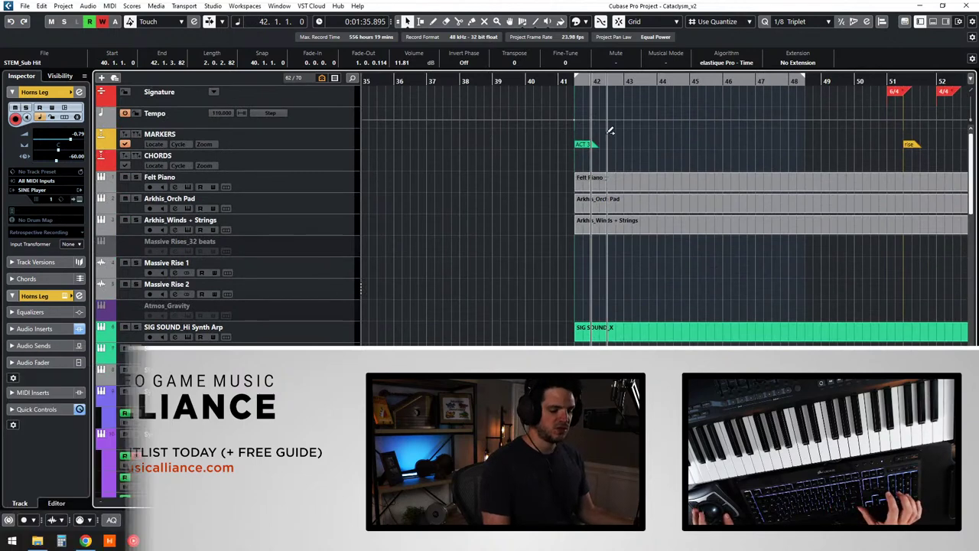
pyautogui.press('KP_Subtract')
pyautogui.press('space')
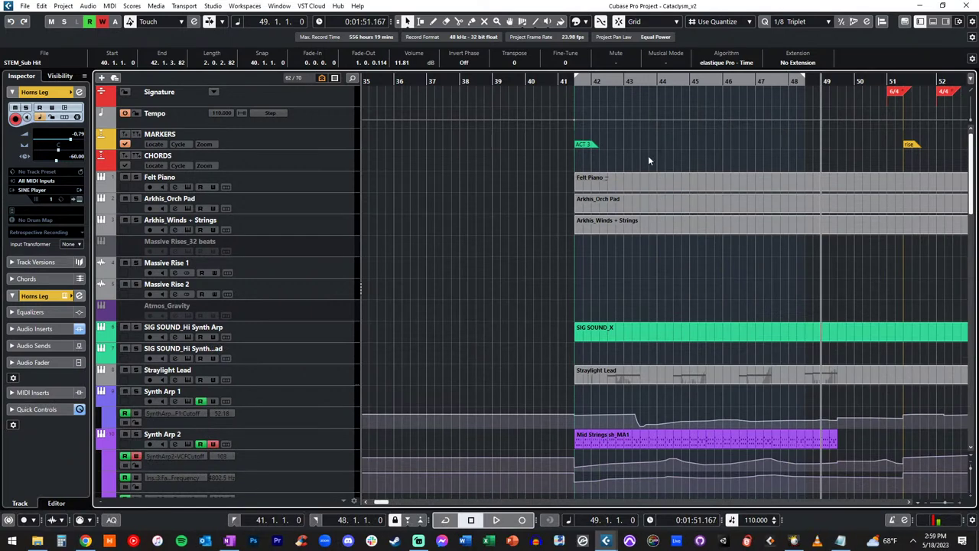
pyautogui.click(491, 151)
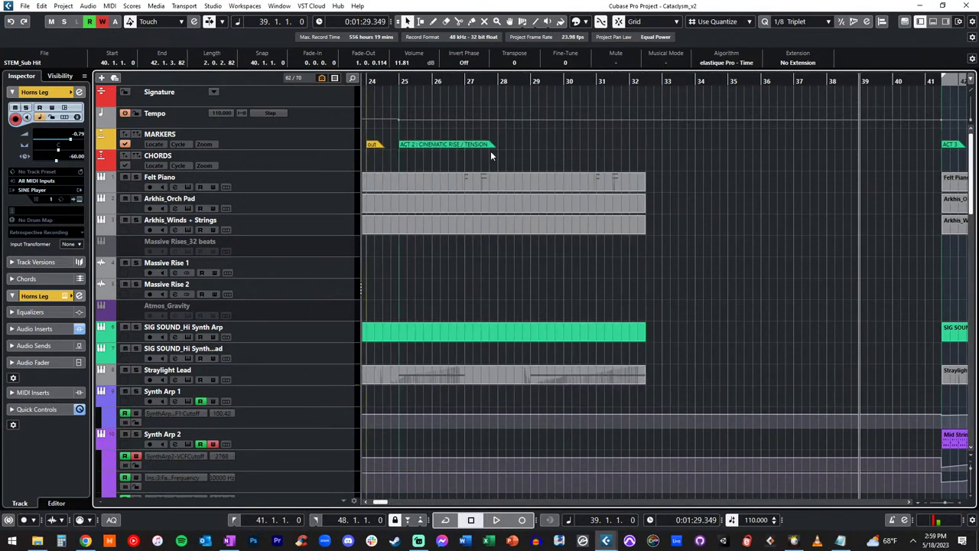
pyautogui.press('KP_Subtract')
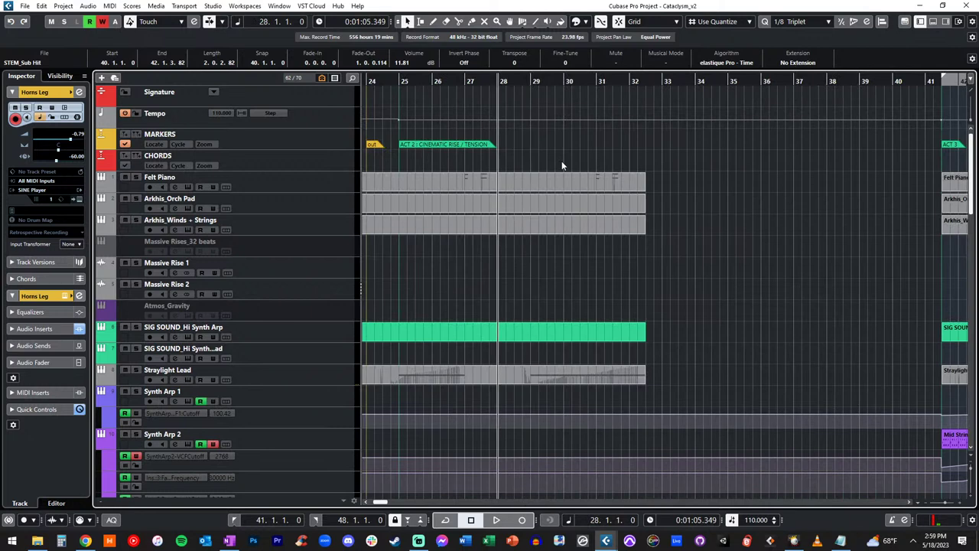
pyautogui.press('KP_Add')
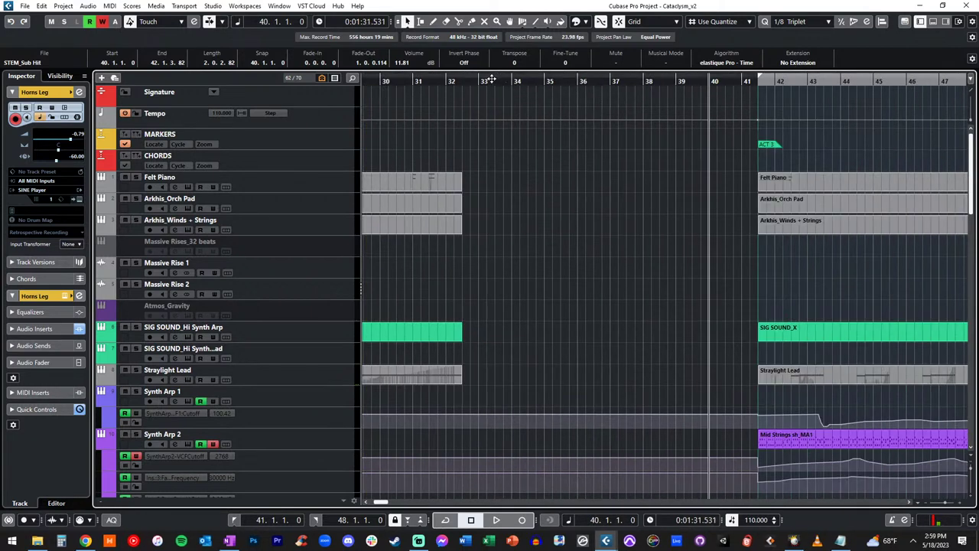
pyautogui.press('KP_Subtract')
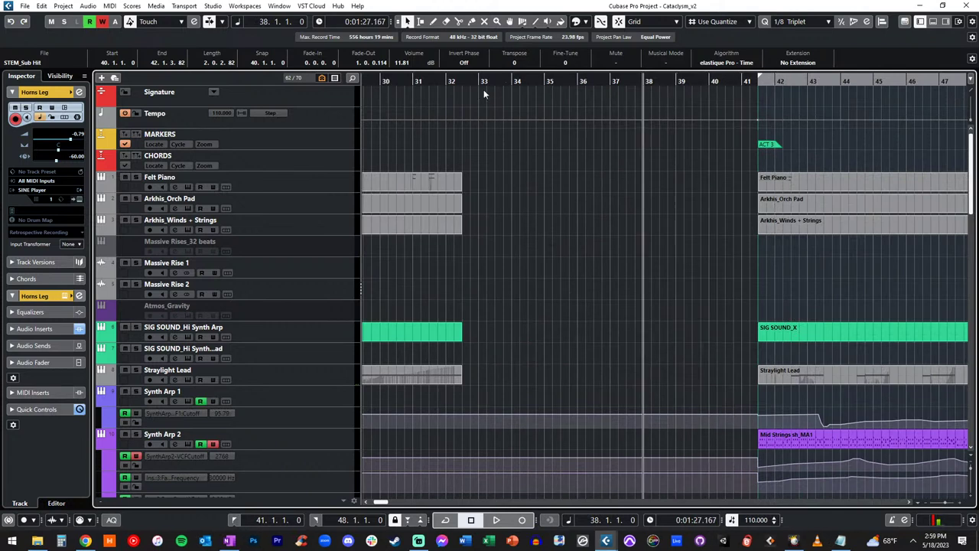
pyautogui.press('KP_Subtract')
pyautogui.press('KP_Subtract')
pyautogui.press('KP_Add')
pyautogui.press('KP_Add')
# Step: Set the locator range from bar 33 to bar 40 in the empty gap before ACT 3
pyautogui.moveTo(483, 81); pyautogui.dragTo(694, 64)
pyautogui.press('KP_Subtract')
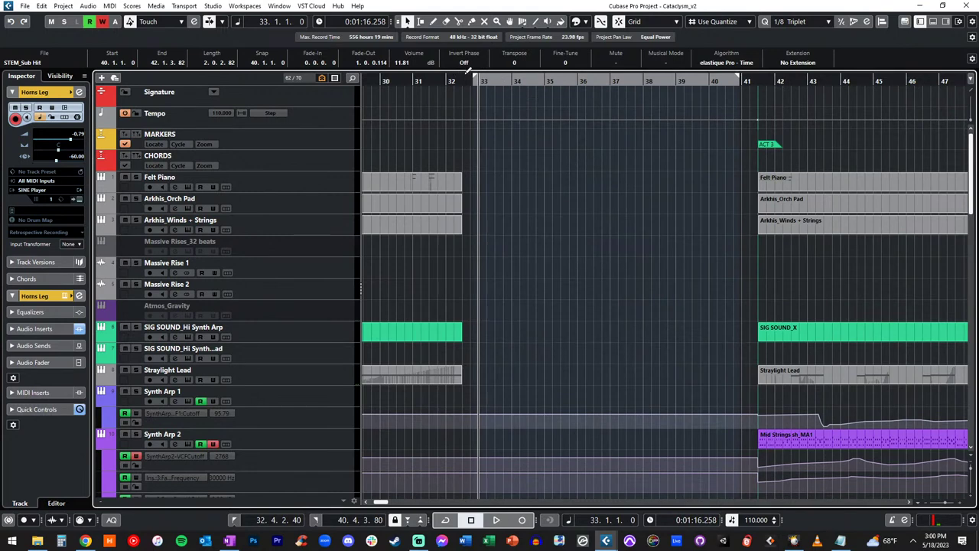
pyautogui.moveTo(475, 77); pyautogui.dragTo(480, 80)
pyautogui.press('KP_Add')
pyautogui.press('KP_Subtract')
pyautogui.press('KP_Add')
pyautogui.press('KP_Add')
pyautogui.press('KP_Add')
pyautogui.press('KP_Add')
pyautogui.press('KP_Add')
pyautogui.press('KP_Add')
pyautogui.press('KP_Add')
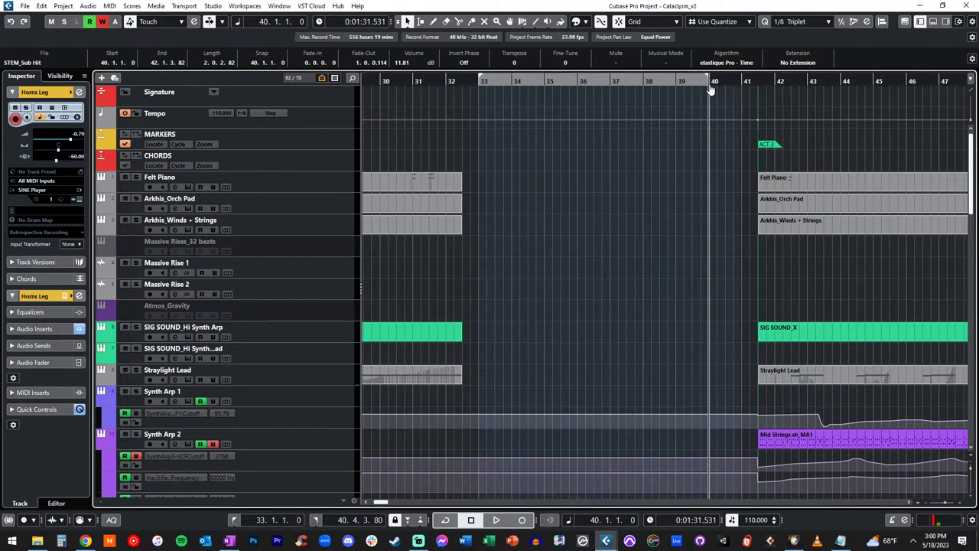
# Step: Insert silence between bars 33 and 40 across the whole project
pyautogui.click(42, 6)
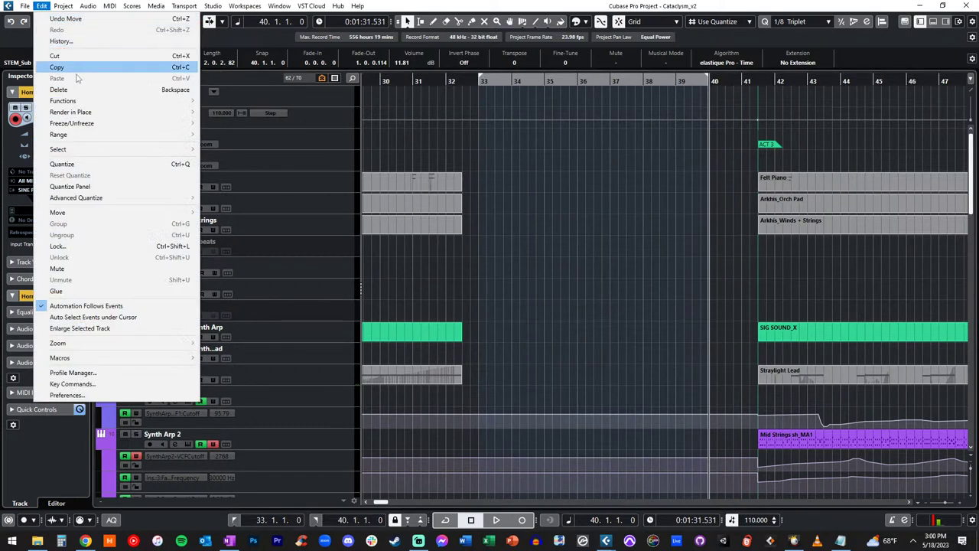
pyautogui.moveTo(140, 134)
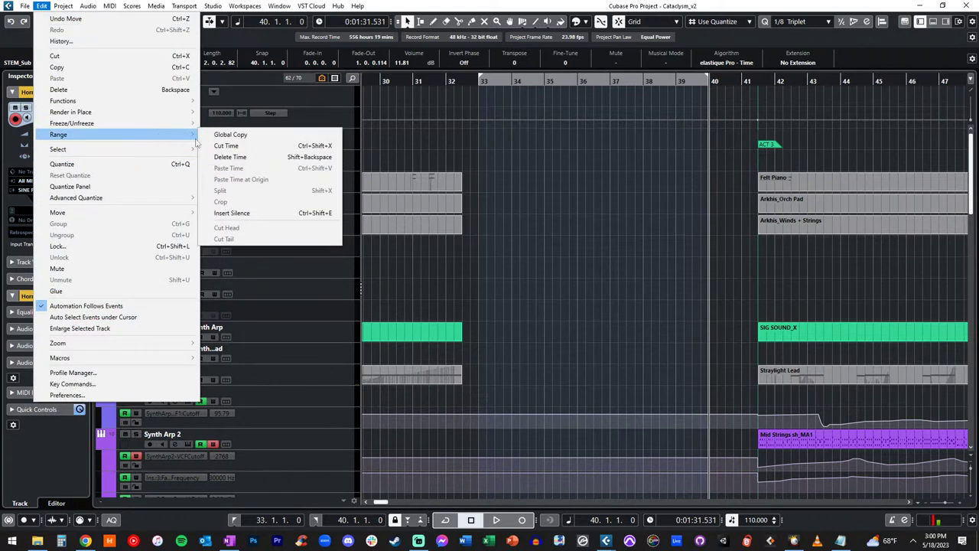
pyautogui.click(330, 213)
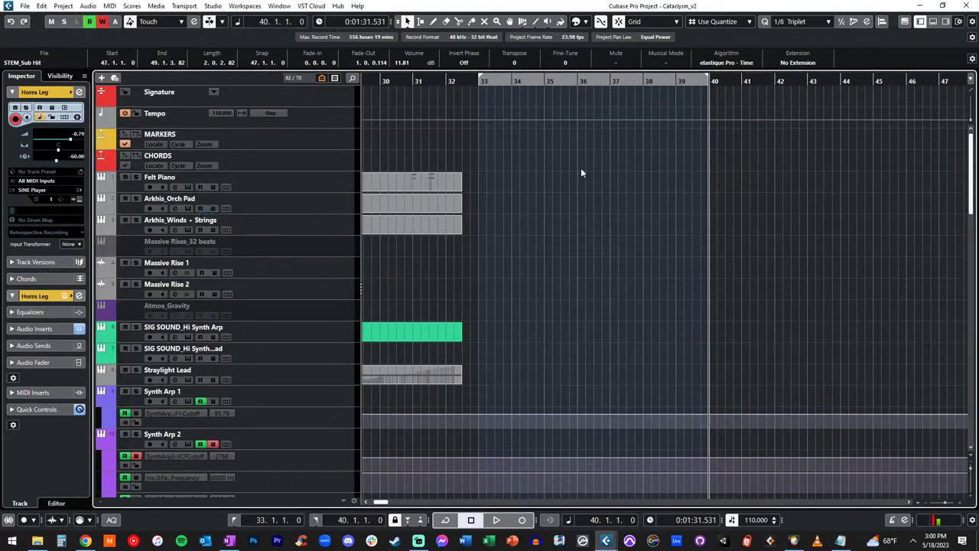
# Step: Move the cursor forward to bar 49 to check where the ACT 3 material begins
pyautogui.hscroll(3, 582, 169)
pyautogui.click(581, 169)
pyautogui.press('KP_Add')
pyautogui.press('KP_Add')
pyautogui.press('KP_Add')
pyautogui.press('KP_Add')
pyautogui.press('KP_Add')
pyautogui.press('KP_Add')
pyautogui.press('KP_Add')
pyautogui.press('KP_Add')
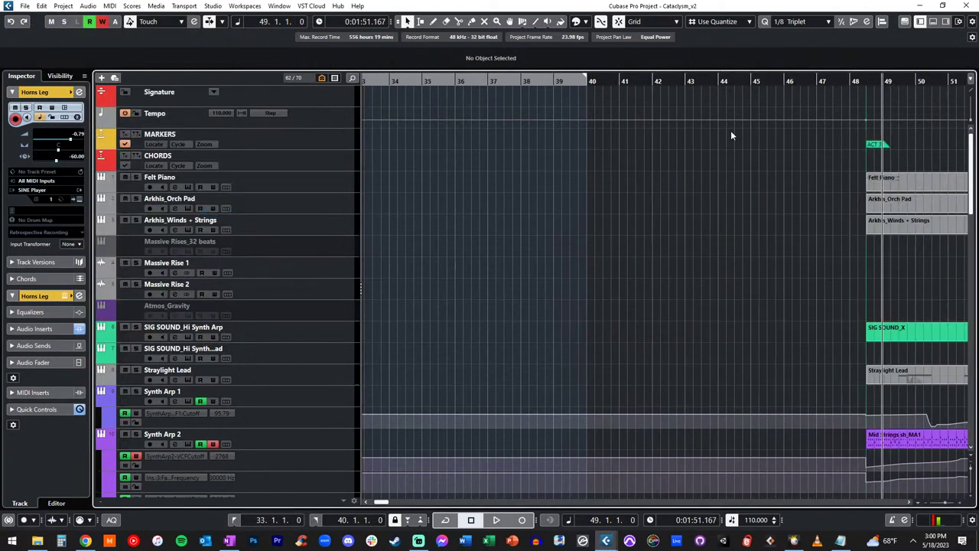
# Step: Return the cursor to bar 33 and examine the tracks across the gap up to ACT 3
pyautogui.press('Right')
pyautogui.hscroll(-6, 731, 135)
pyautogui.hscroll(1, 731, 132)
pyautogui.click(601, 79)
pyautogui.press('KP_Add')
pyautogui.press('KP_Add')
pyautogui.hscroll(2, 641, 113)
pyautogui.scroll(-5, 641, 113)
pyautogui.scroll(-5, 644, 112)
pyautogui.hscroll(5, 610, 132)
pyautogui.scroll(15, 609, 131)
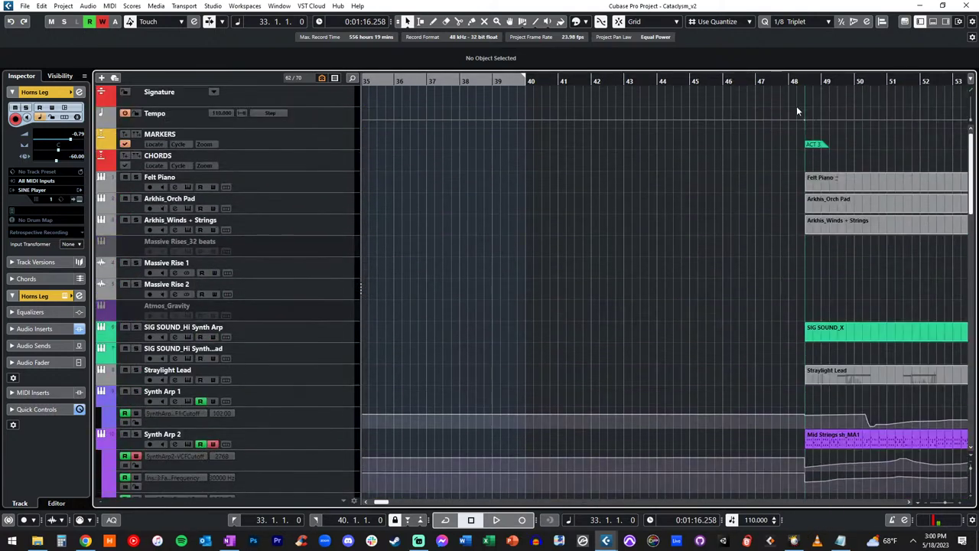
# Step: Set the locator range from 48.1.1.0 to 48.3.1.0, just before the ACT 3 material
pyautogui.hscroll(2, 761, 147)
pyautogui.click(744, 79)
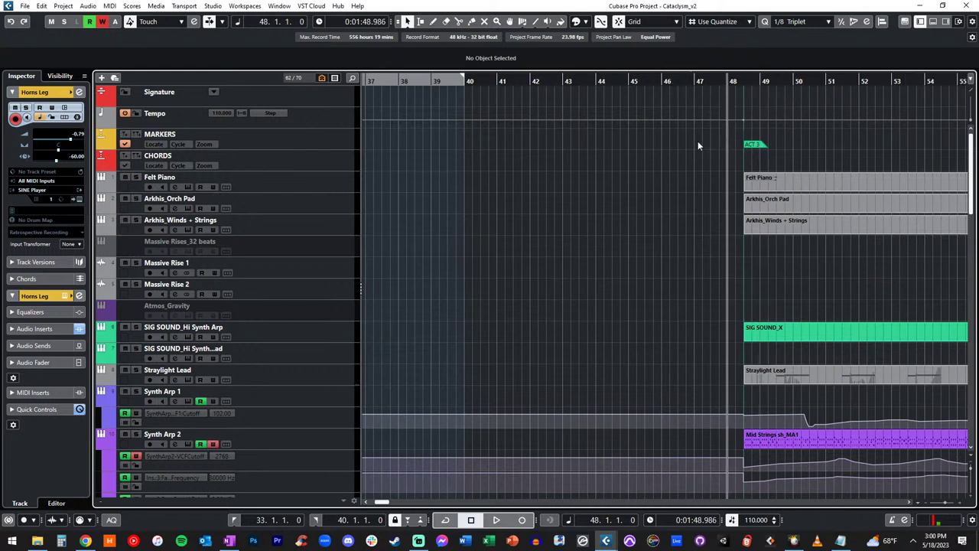
pyautogui.hscroll(6, 698, 144)
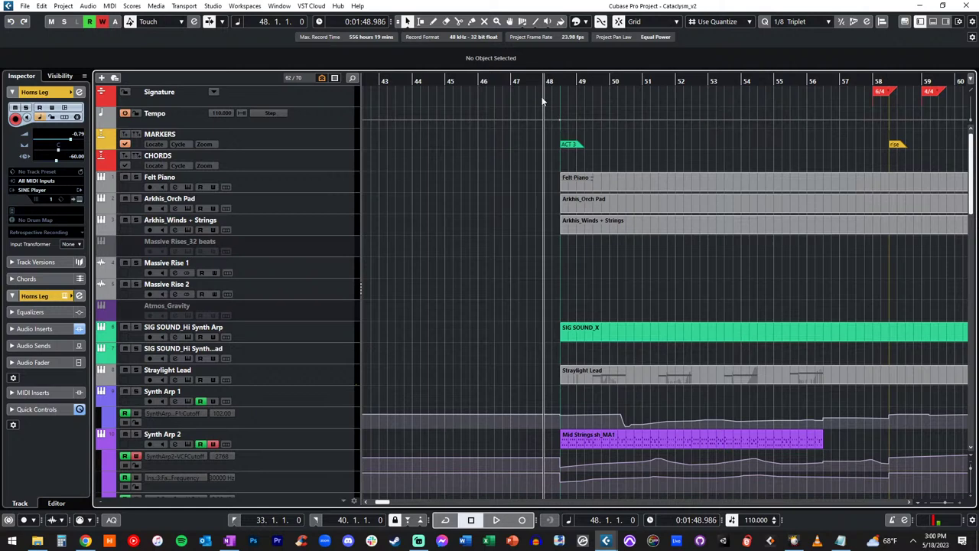
pyautogui.doubleClick(258, 522)
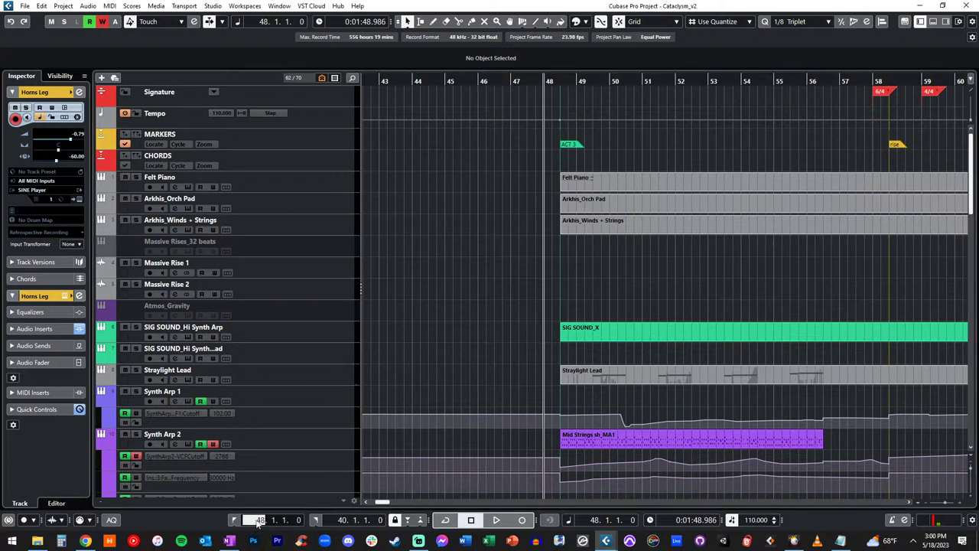
pyautogui.doubleClick(342, 521)
pyautogui.write('48')
pyautogui.press('Return')
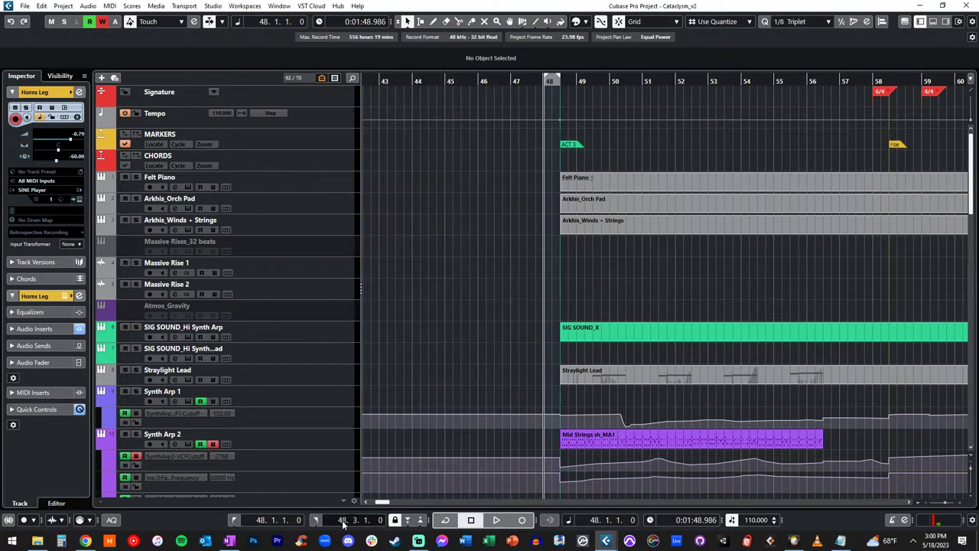
# Step: Insert silence across the project in the half-bar locator range so ACT 3 starts at bar 49
pyautogui.click(41, 7)
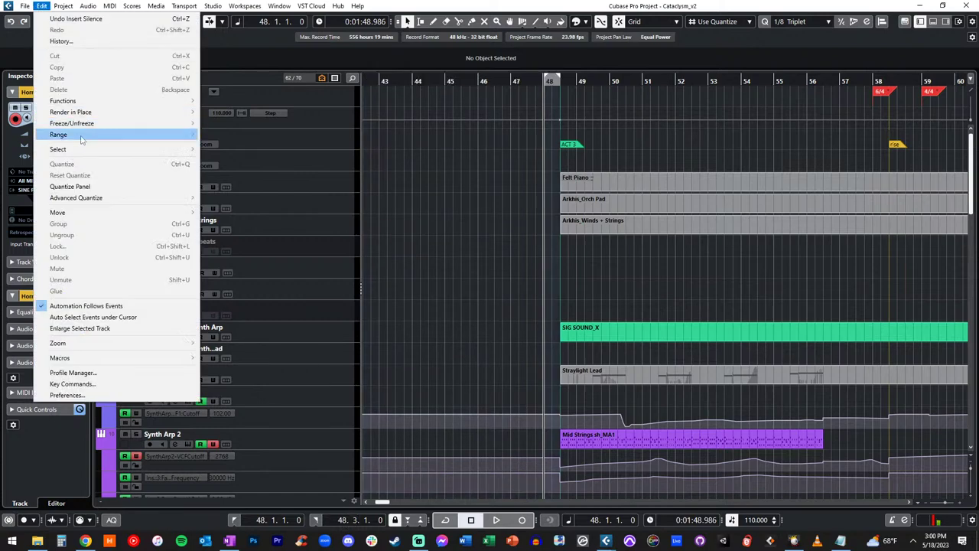
pyautogui.moveTo(81, 136)
pyautogui.click(235, 213)
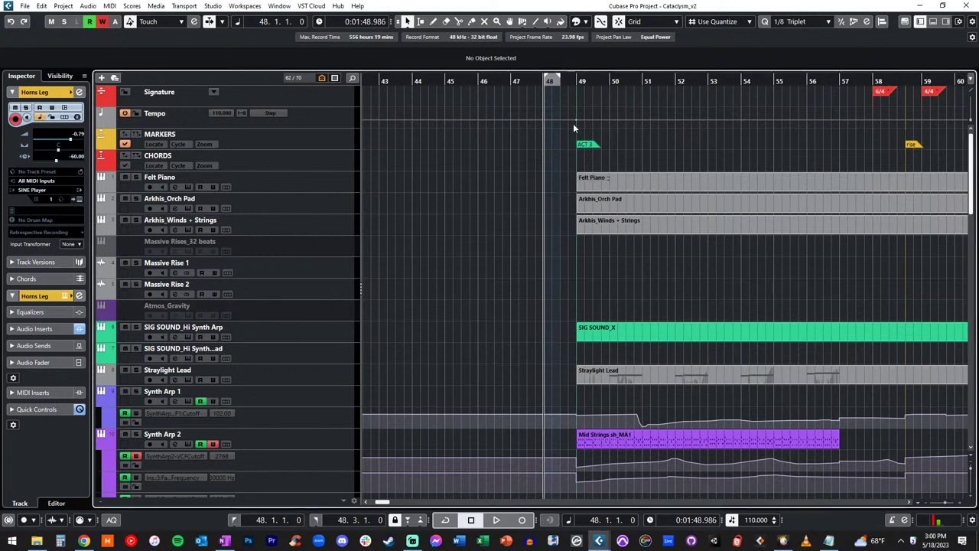
# Step: Move the Woosh 5 clip from the end of ACT 2 at bar 32 into the empty gap, starting at about bar 44
pyautogui.hscroll(-4, 568, 124)
pyautogui.press('KP_Add')
pyautogui.press('KP_Add')
pyautogui.hotkey('ctrl', 'Left')
pyautogui.hotkey('ctrl', 'Left')
pyautogui.hscroll(-6, 518, 119)
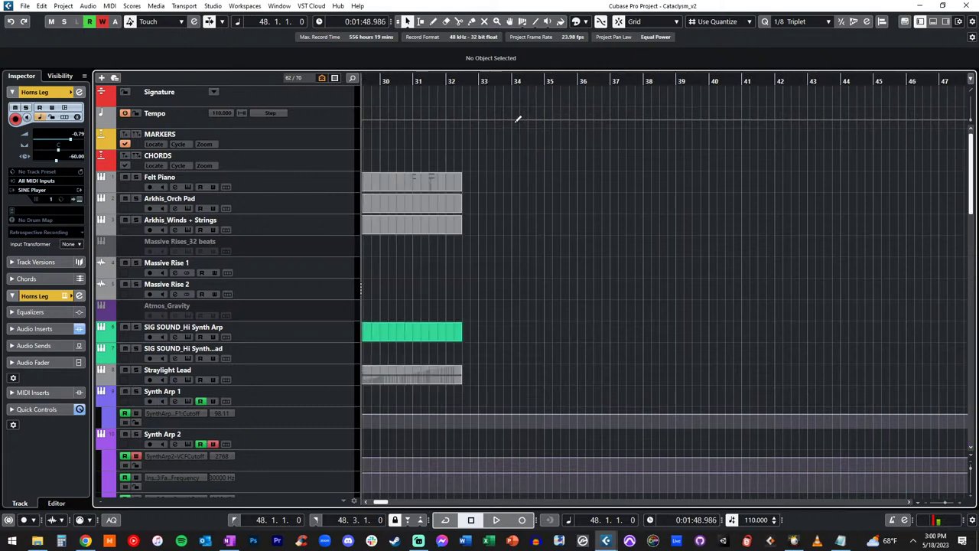
pyautogui.hscroll(1, 464, 133)
pyautogui.scroll(-8, 464, 133)
pyautogui.scroll(-4, 467, 138)
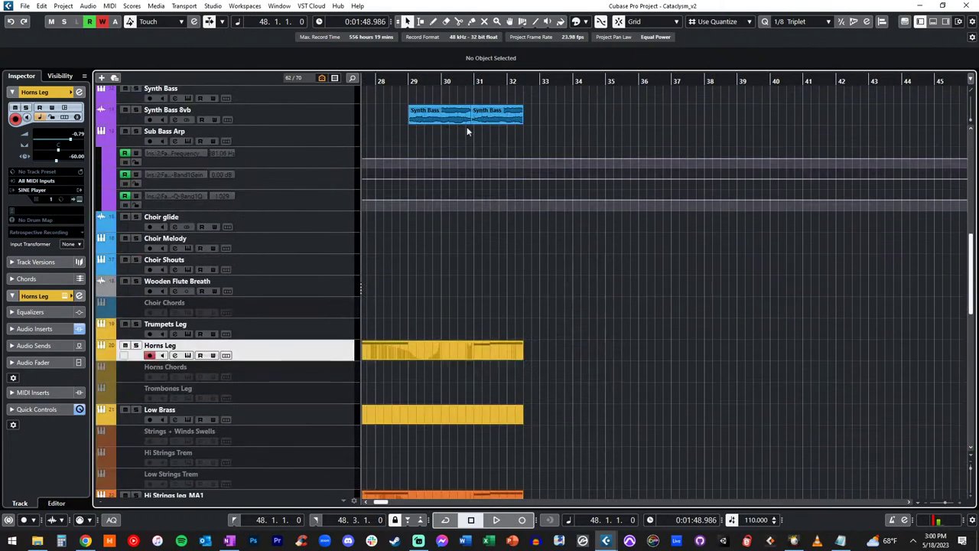
pyautogui.scroll(-10, 511, 258)
pyautogui.scroll(-3, 519, 394)
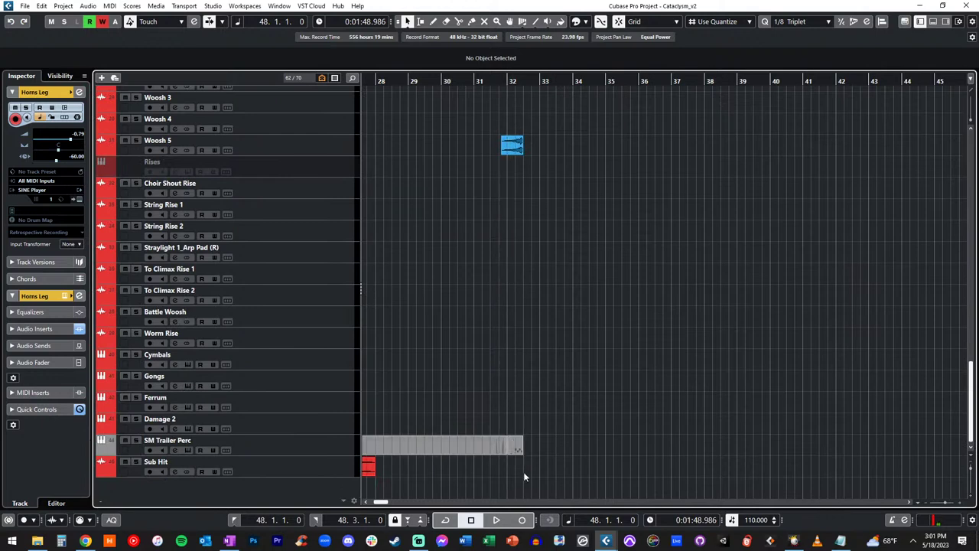
pyautogui.moveTo(523, 409); pyautogui.dragTo(517, 137)
pyautogui.scroll(5, 517, 136)
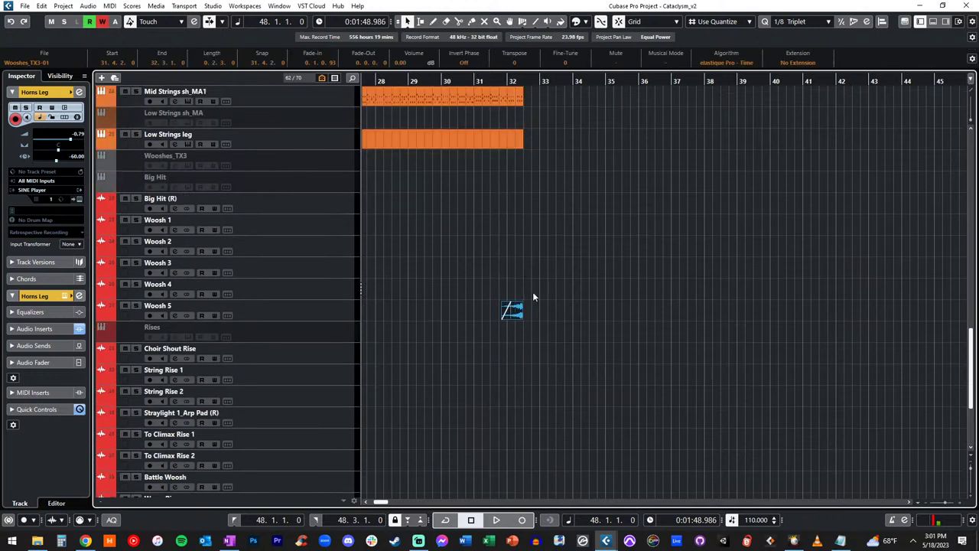
pyautogui.moveTo(511, 312); pyautogui.dragTo(937, 309)
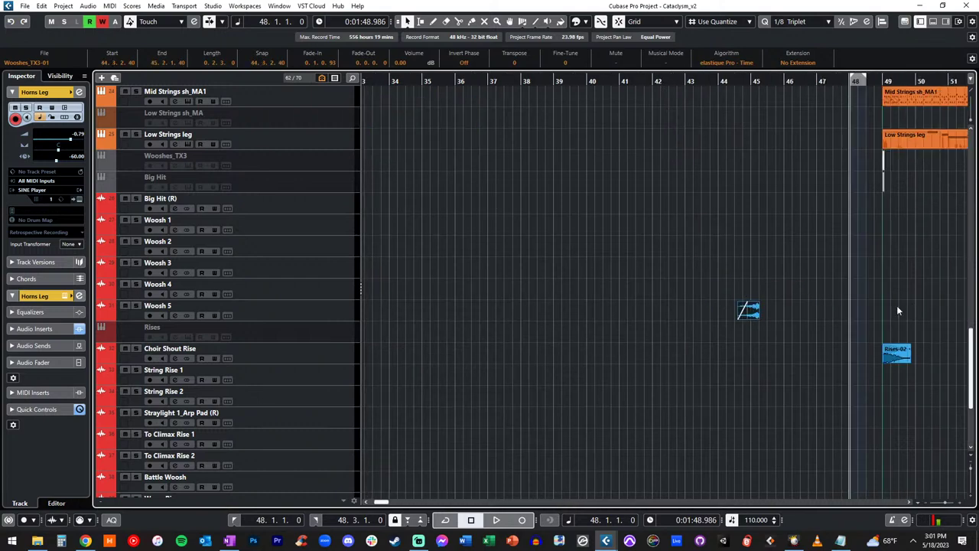
# Step: Reposition the Woosh 5 clip to start at 46.2.3.80, extend its end to 48.1.2.40, and audition the transition
pyautogui.scroll(15, 769, 295)
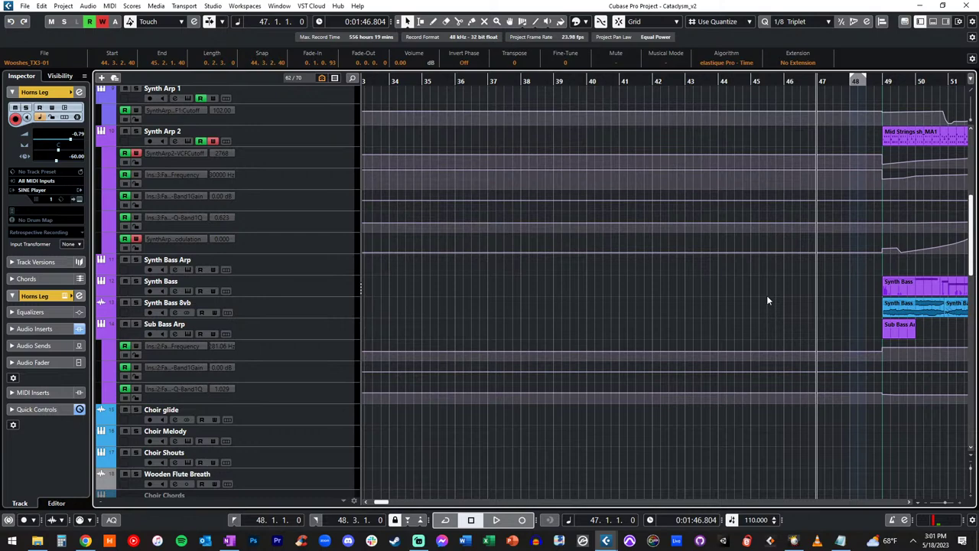
pyautogui.scroll(-15, 766, 295)
pyautogui.moveTo(755, 238); pyautogui.dragTo(813, 236)
pyautogui.scroll(-4, 812, 237)
pyautogui.click(812, 237)
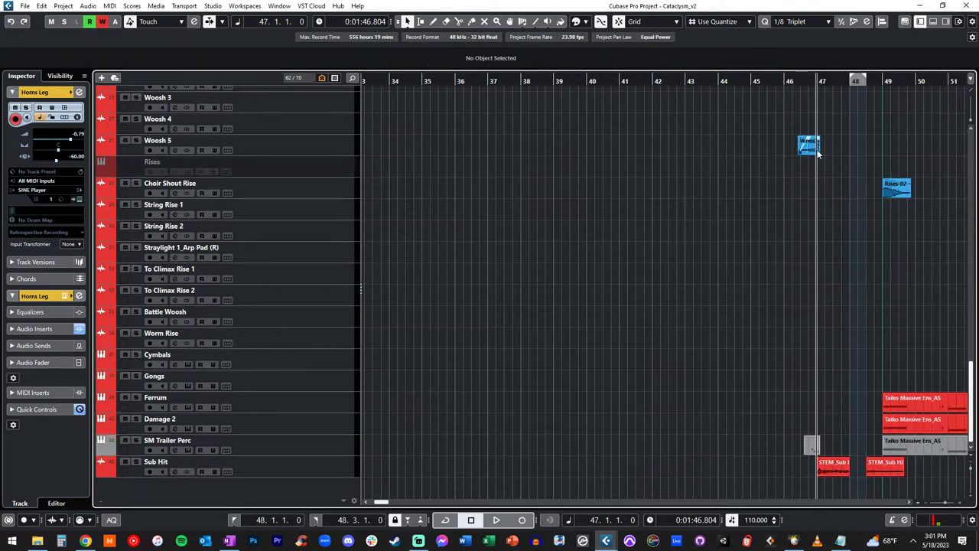
pyautogui.moveTo(840, 157)
pyautogui.mouseDown()
pyautogui.moveTo(859, 161)
pyautogui.moveTo(826, 160)
pyautogui.moveTo(873, 162)
pyautogui.moveTo(852, 161)
pyautogui.mouseUp()
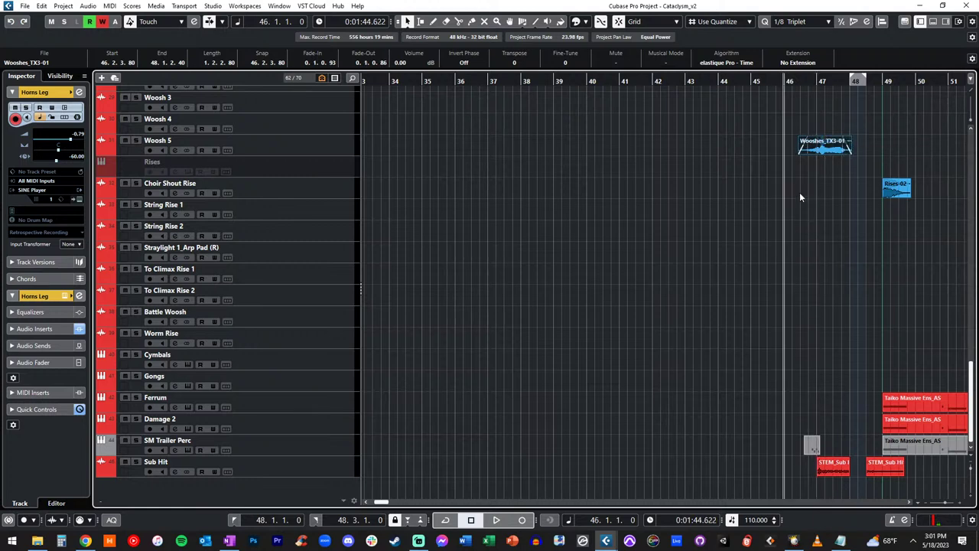
pyautogui.press('space')
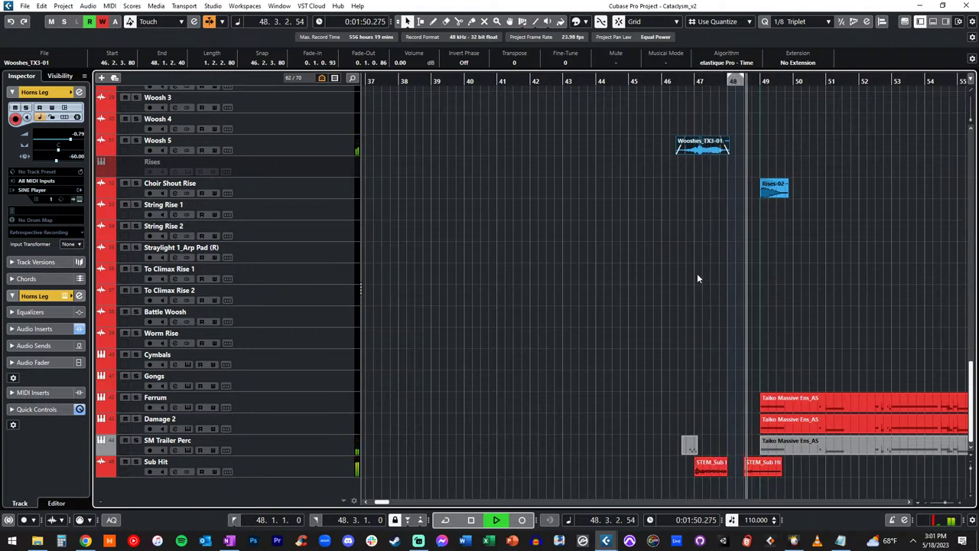
# Step: Move the second Sub Hit clip to bar 49 and extend the first one to 48.1.3.83 with a fade-out
pyautogui.click(756, 446)
pyautogui.moveTo(757, 466); pyautogui.dragTo(720, 462)
pyautogui.click(745, 458)
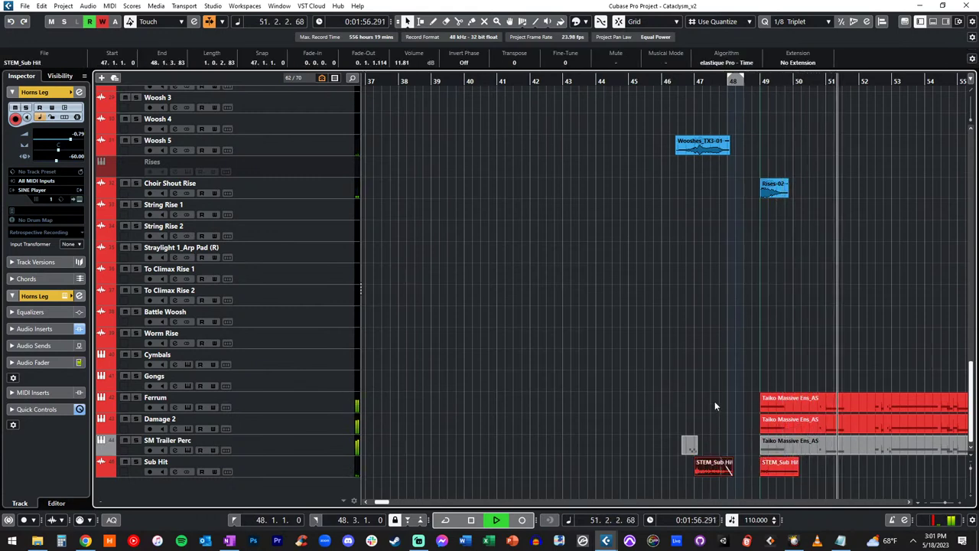
# Step: Rewind to the bars before the sub hit at bar 47 and check the string and woosh tracks around the transition
pyautogui.scroll(3, 714, 401)
pyautogui.press('KP_Subtract')
pyautogui.press('KP_Subtract')
pyautogui.press('KP_Subtract')
pyautogui.press('KP_Subtract')
pyautogui.press('KP_Subtract')
pyautogui.press('KP_Subtract')
pyautogui.press('KP_Subtract')
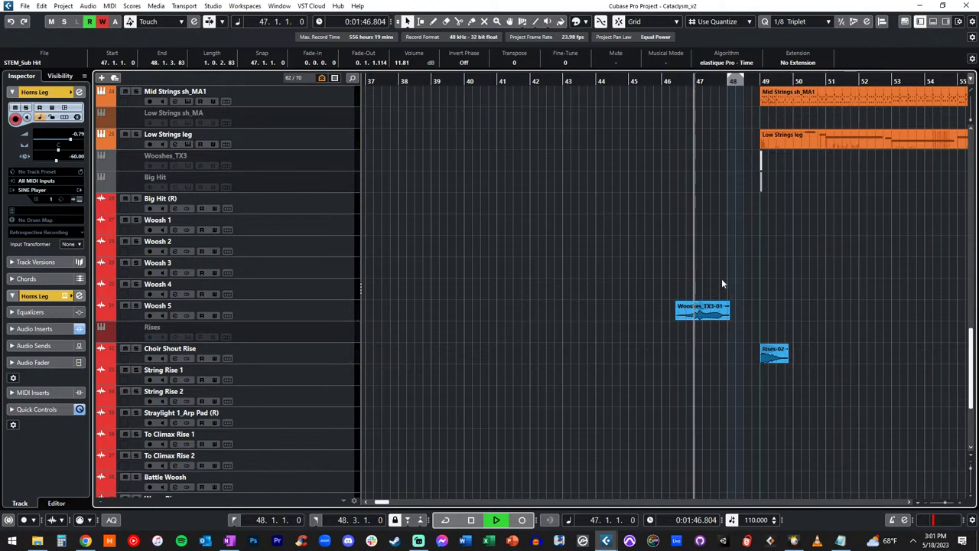
pyautogui.scroll(10, 703, 246)
pyautogui.scroll(-5, 702, 243)
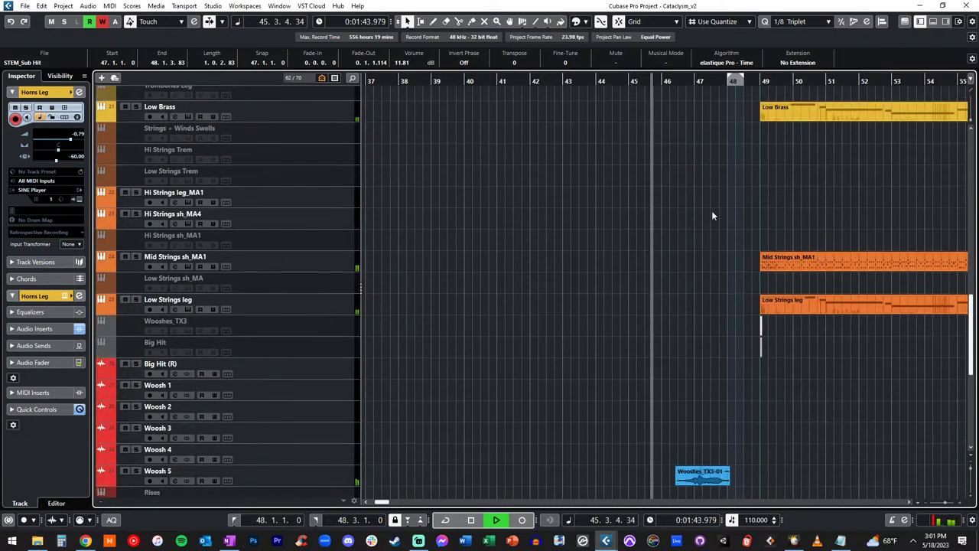
# Step: Add a marker described as "hit" at bar 47 and close the marker list
pyautogui.press('KP_Subtract')
pyautogui.press('shift+Insert')
pyautogui.write('h')
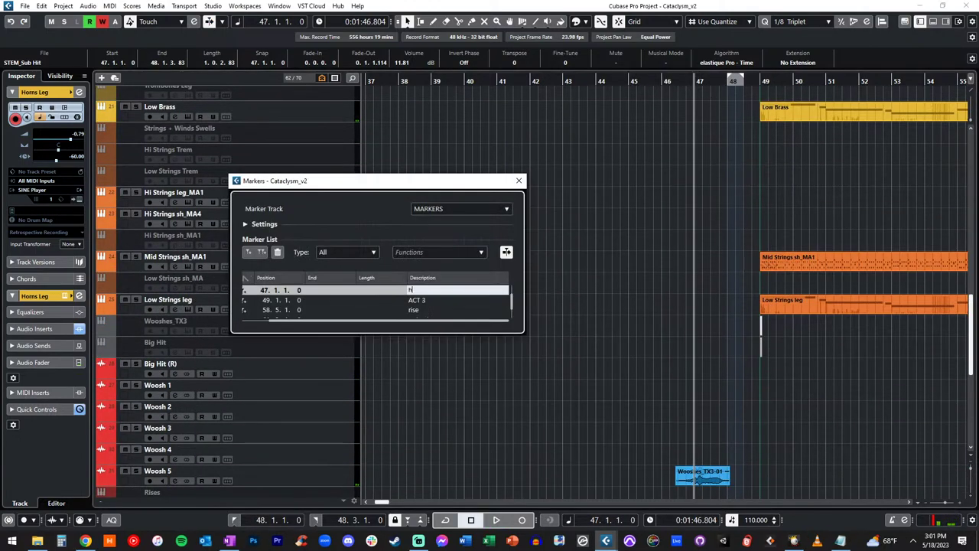
pyautogui.press('space')
pyautogui.scroll(10, 619, 165)
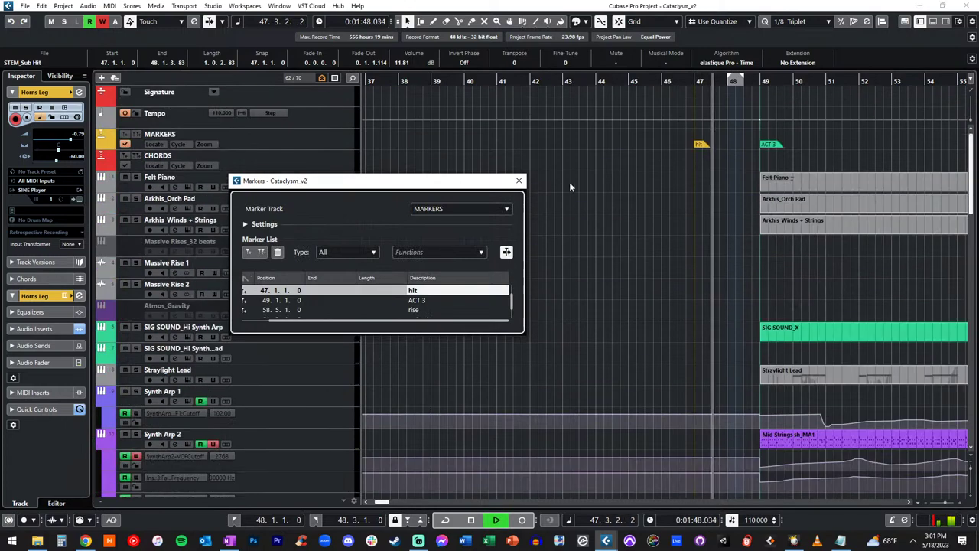
pyautogui.click(519, 181)
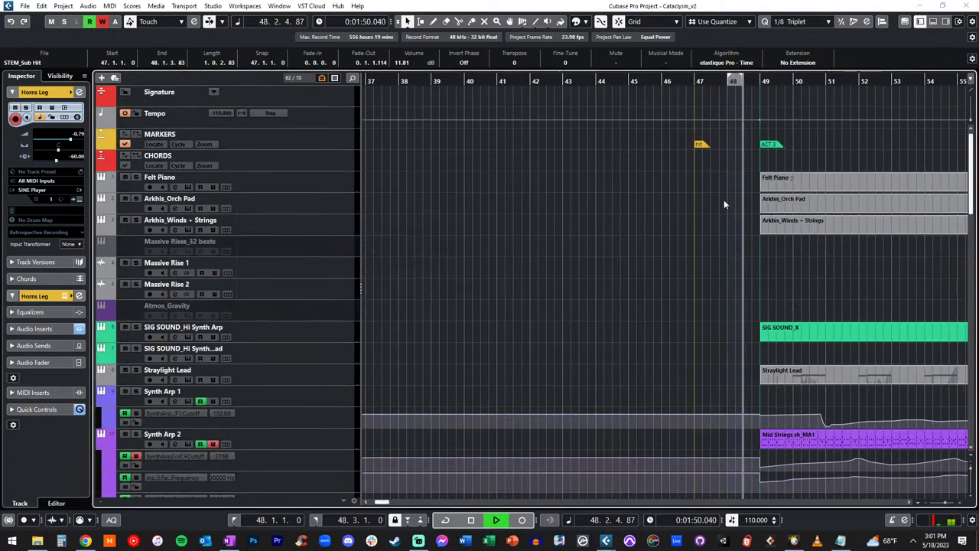
# Step: Extend the Woosh 5 clip's end to 48.4.3.79 with a fade-out of 0.3.3.105
pyautogui.scroll(-3, 725, 204)
pyautogui.scroll(-10, 725, 204)
pyautogui.moveTo(732, 292)
pyautogui.mouseDown()
pyautogui.moveTo(755, 296)
pyautogui.moveTo(724, 278)
pyautogui.mouseUp()
pyautogui.scroll(7, 715, 223)
pyautogui.scroll(10, 715, 222)
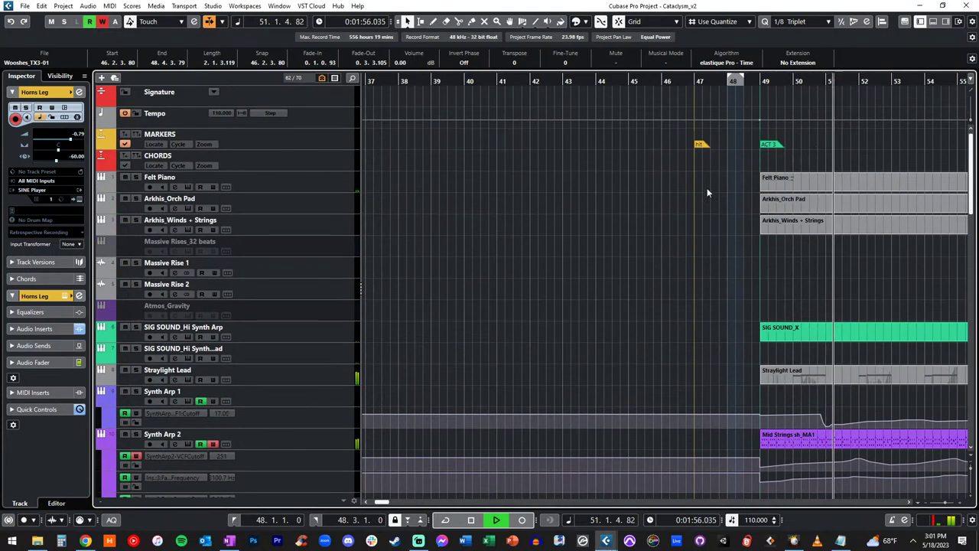
# Step: Move the cursor back into ACT 2 and set the left locator at bar 28
pyautogui.press('KP_Subtract')
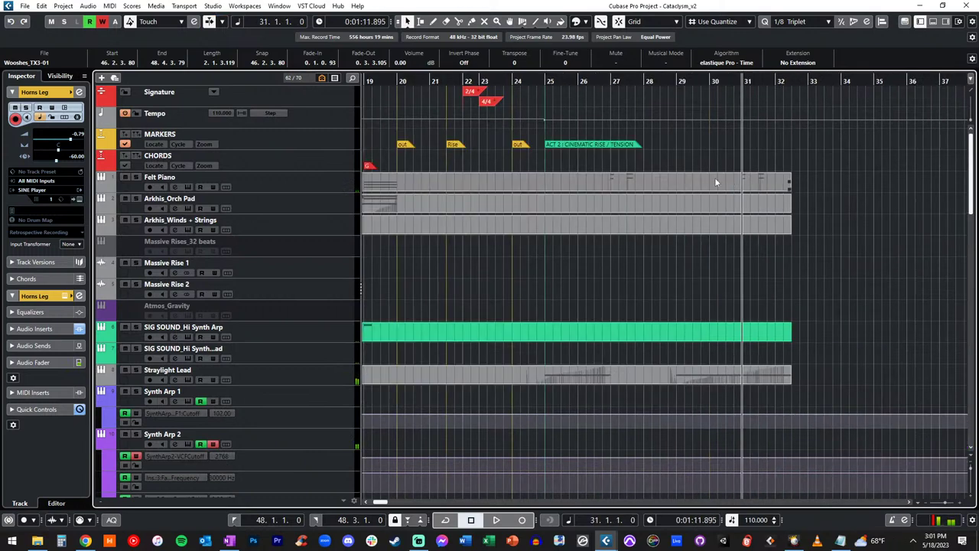
pyautogui.hscroll(2, 716, 178)
pyautogui.scroll(-2, 714, 179)
pyautogui.hscroll(-2, 715, 179)
pyautogui.press('KP_Subtract')
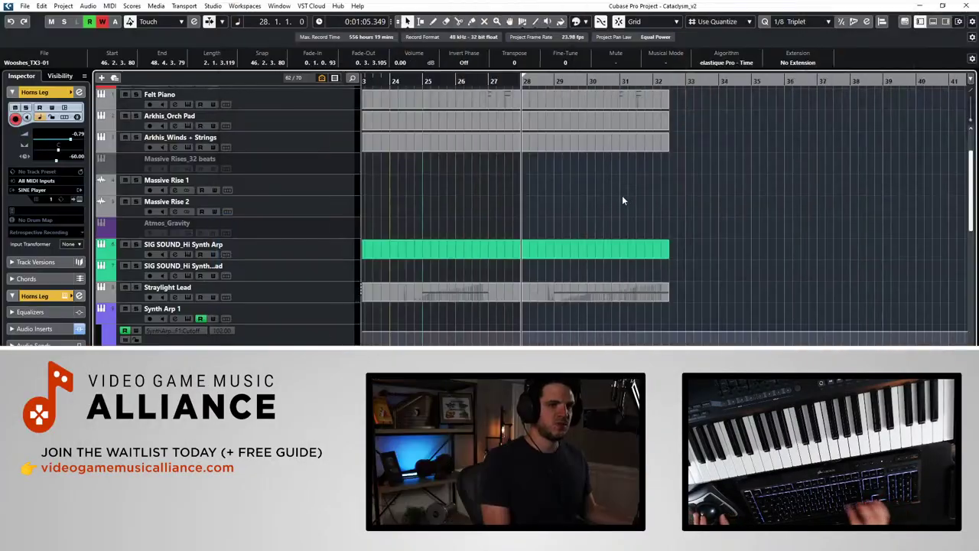
pyautogui.scroll(4, 623, 197)
# Step: Play ACT 2 from its start and set the left locator at bar 25, where the ACT 2 marker sits
pyautogui.press('KP_Subtract')
pyautogui.press('space')
pyautogui.hscroll(-2, 451, 184)
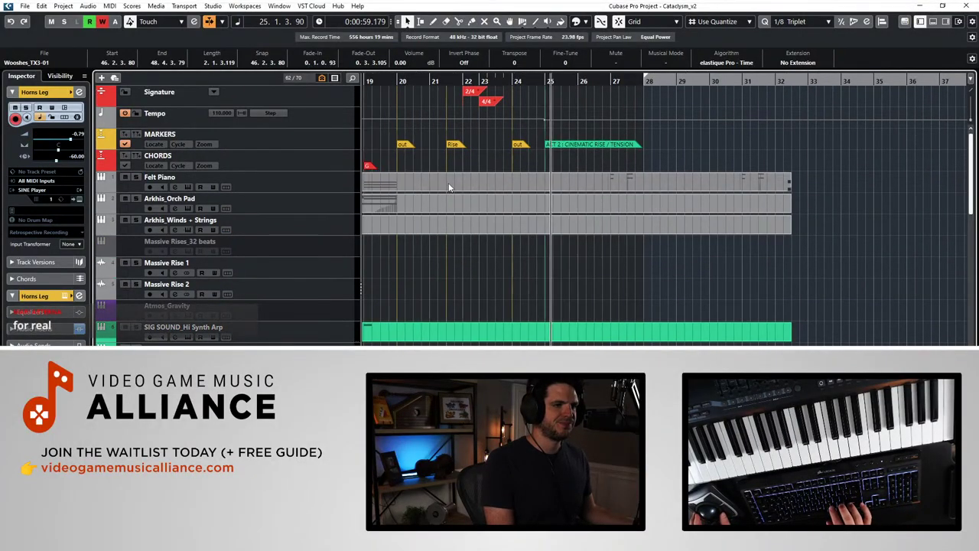
pyautogui.click(620, 276)
pyautogui.hscroll(1, 632, 243)
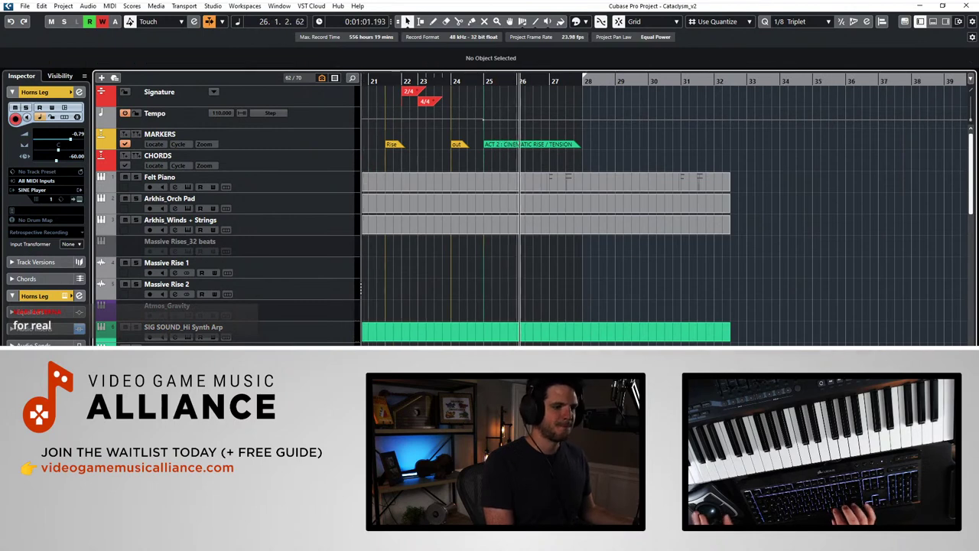
pyautogui.press('ctrl+KP_1')
pyautogui.hscroll(-5, 627, 241)
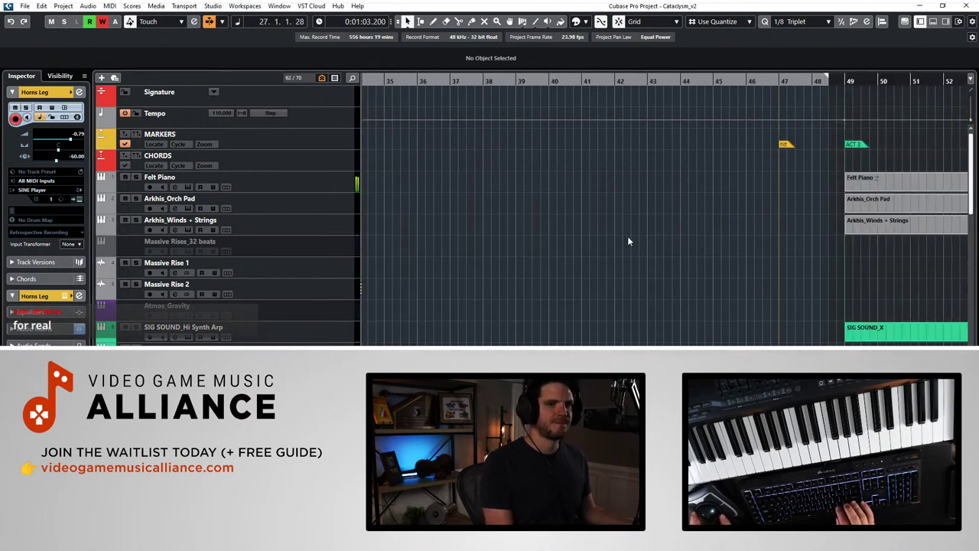
pyautogui.hscroll(8, 628, 241)
pyautogui.hscroll(-3, 627, 241)
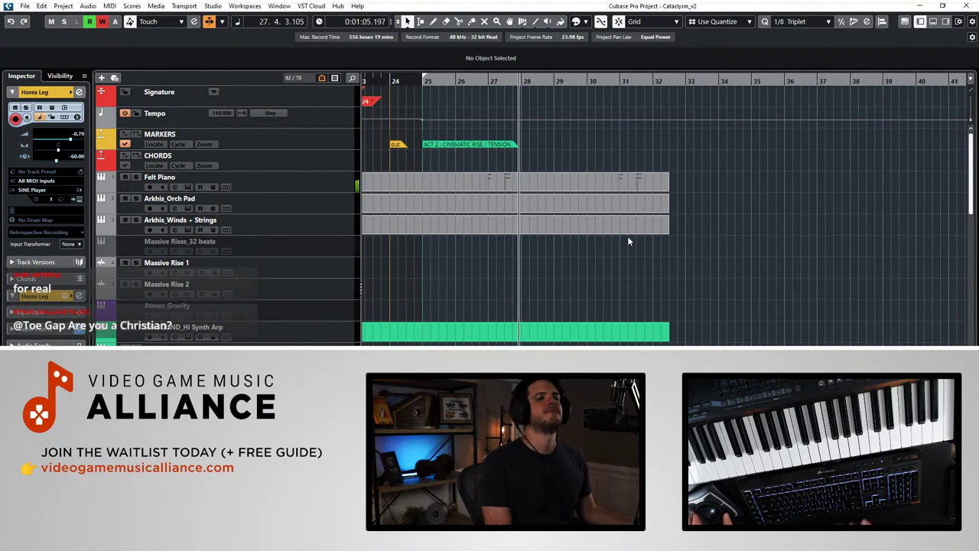
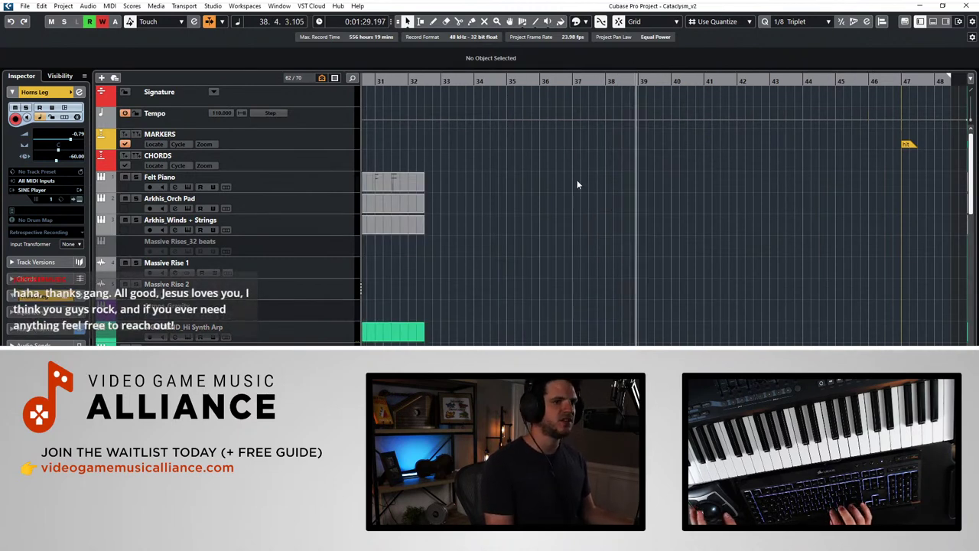
# Step: Play from about bar 22 through the end of ACT 2 and examine the synth arp and bass tracks
pyautogui.press('space')
pyautogui.press('KP_Subtract')
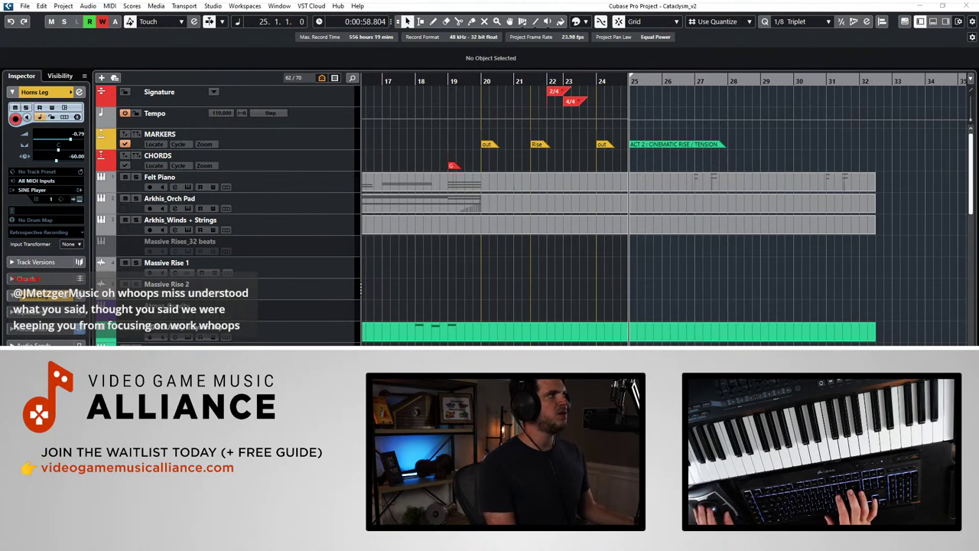
pyautogui.click(550, 280)
pyautogui.press('KP_Subtract')
pyautogui.press('KP_Subtract')
pyautogui.press('KP_Subtract')
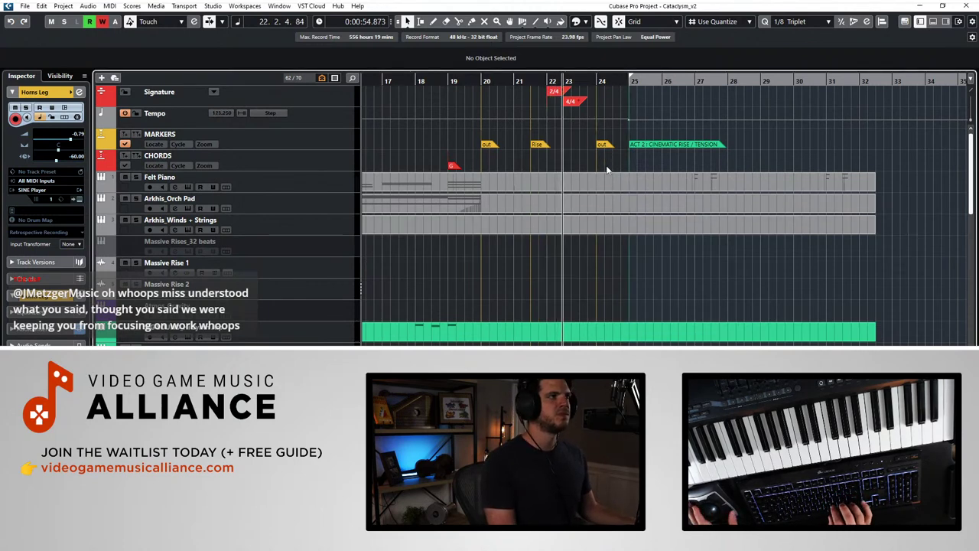
pyautogui.press('f')
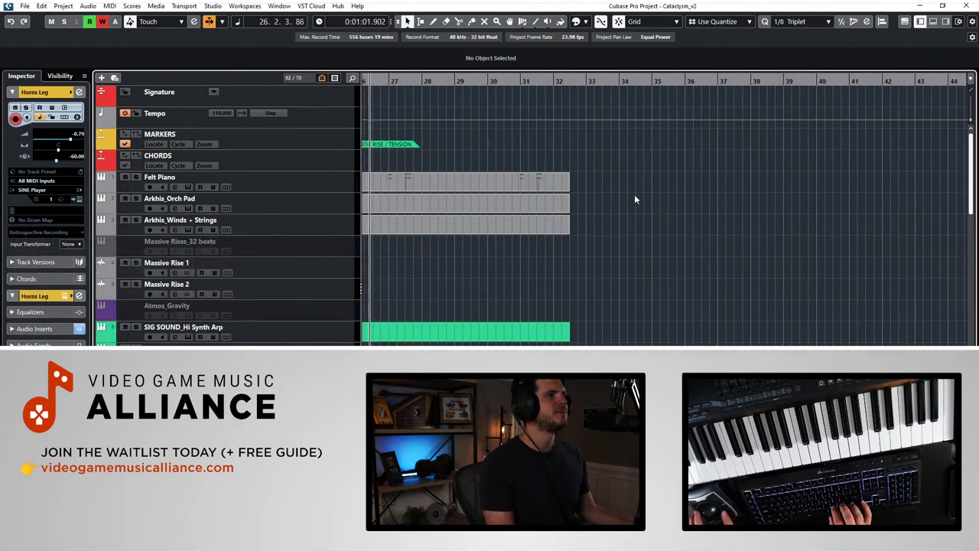
pyautogui.scroll(-3, 634, 197)
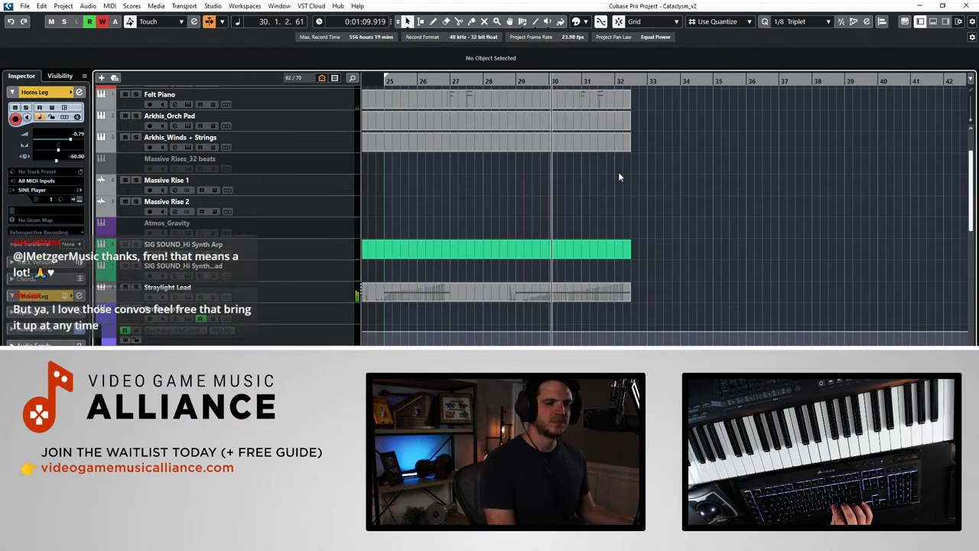
pyautogui.scroll(-6, 619, 176)
pyautogui.scroll(-6, 618, 171)
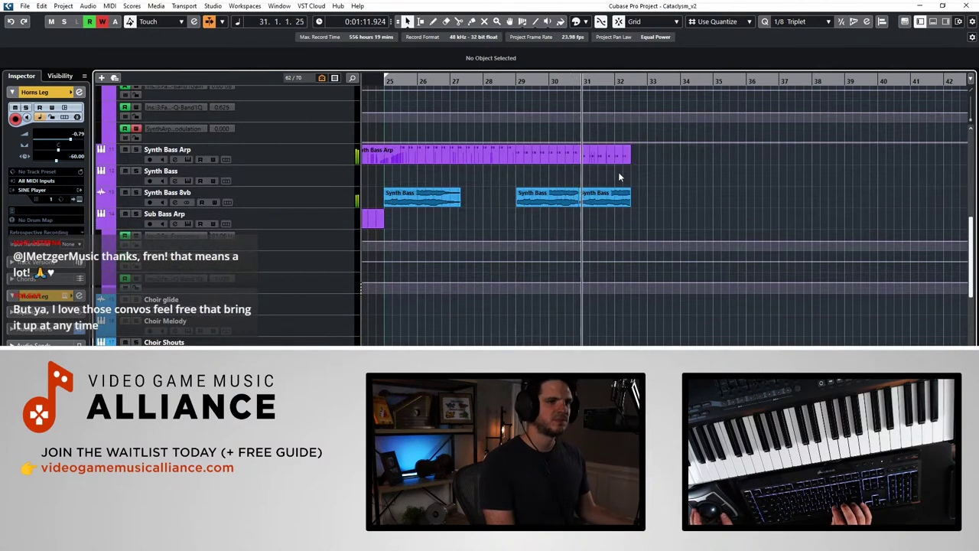
pyautogui.scroll(3, 618, 171)
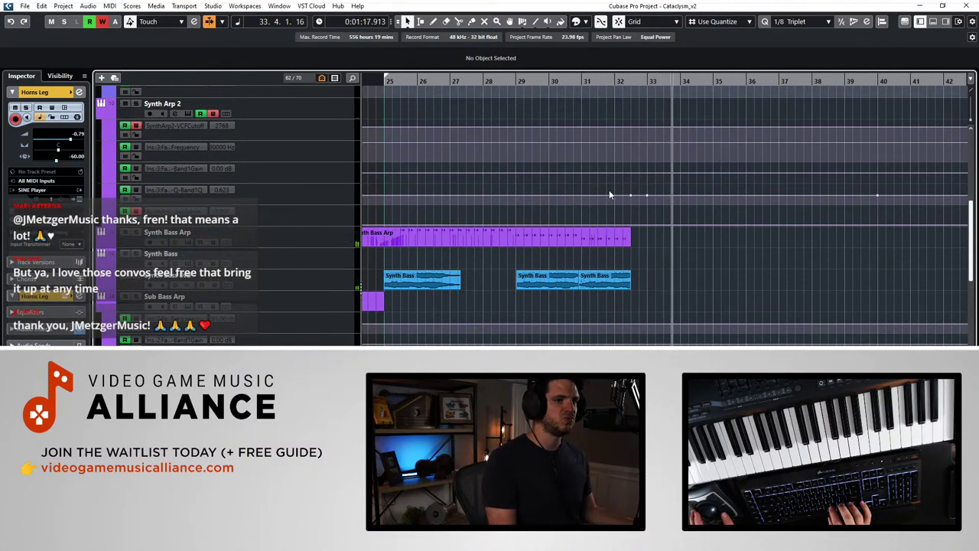
# Step: Extend the Synth Bass Arp clip's end from bar 32 to 48.4.3.80
pyautogui.hscroll(-1, 609, 194)
pyautogui.click(298, 241)
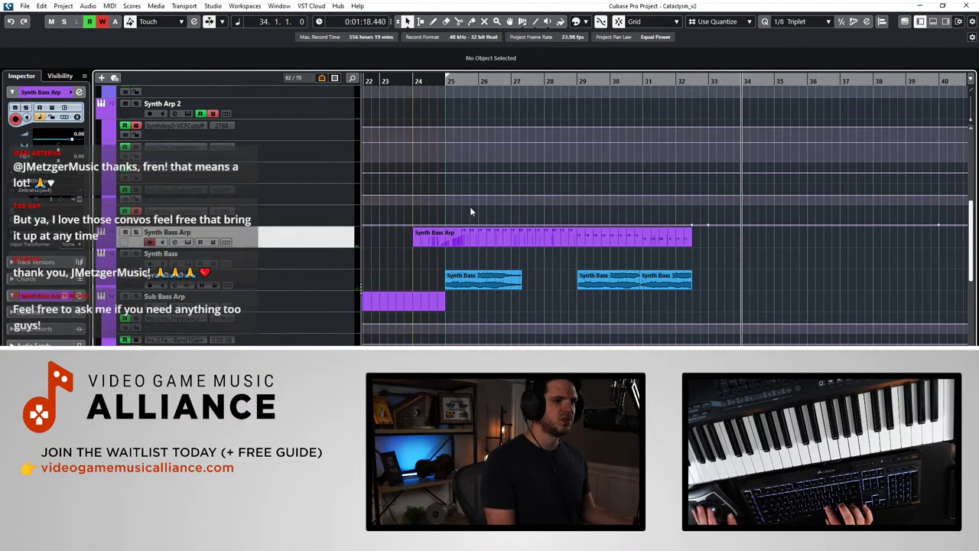
pyautogui.press('space')
pyautogui.click(613, 235)
pyautogui.hscroll(4, 627, 241)
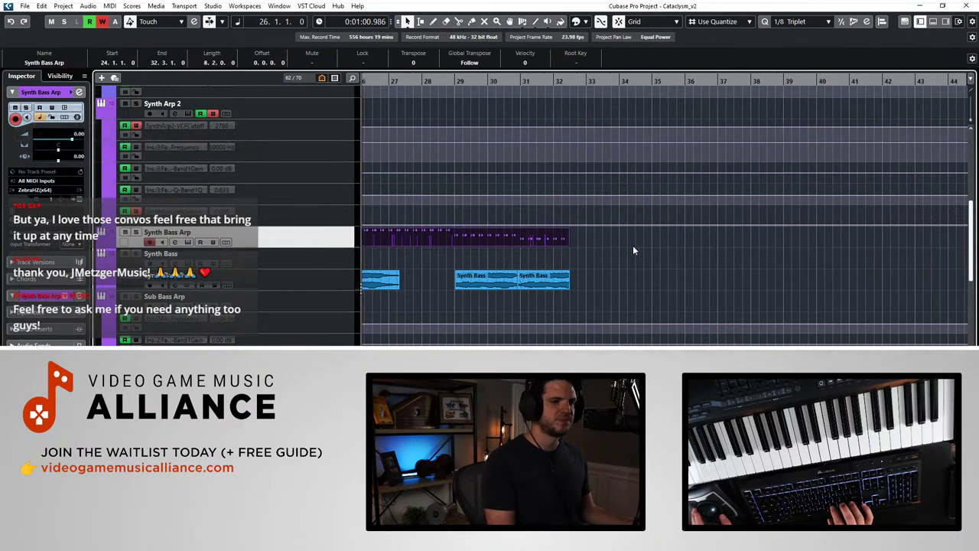
pyautogui.moveTo(566, 243); pyautogui.dragTo(920, 245)
pyautogui.hscroll(-6, 713, 251)
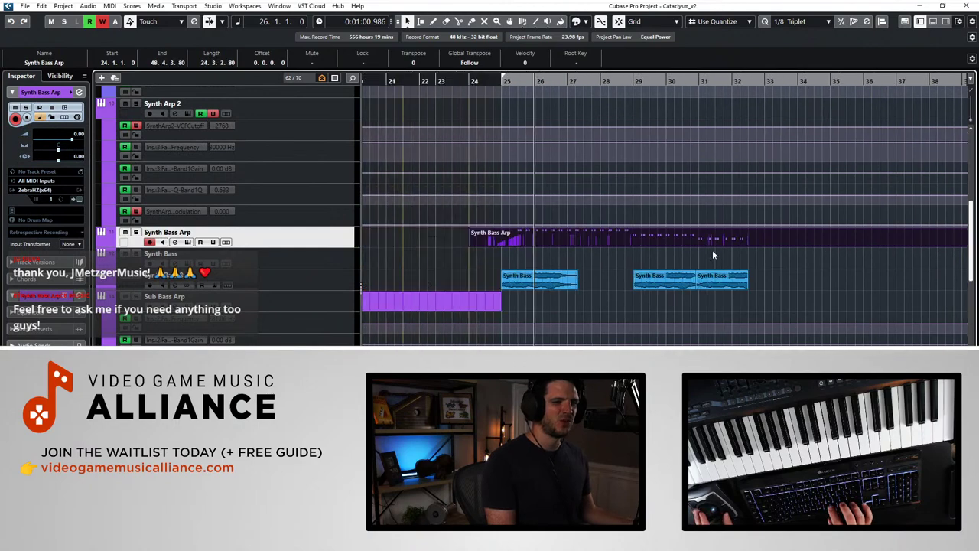
# Step: Open the Synth Bass Arp clip for note editing and copy the bar 29–30 arp notes to bars 33–34
pyautogui.doubleClick(708, 241)
pyautogui.press('KP_1')
pyautogui.press('space')
pyautogui.press('g')
pyautogui.press('g')
pyautogui.hscroll(2, 487, 296)
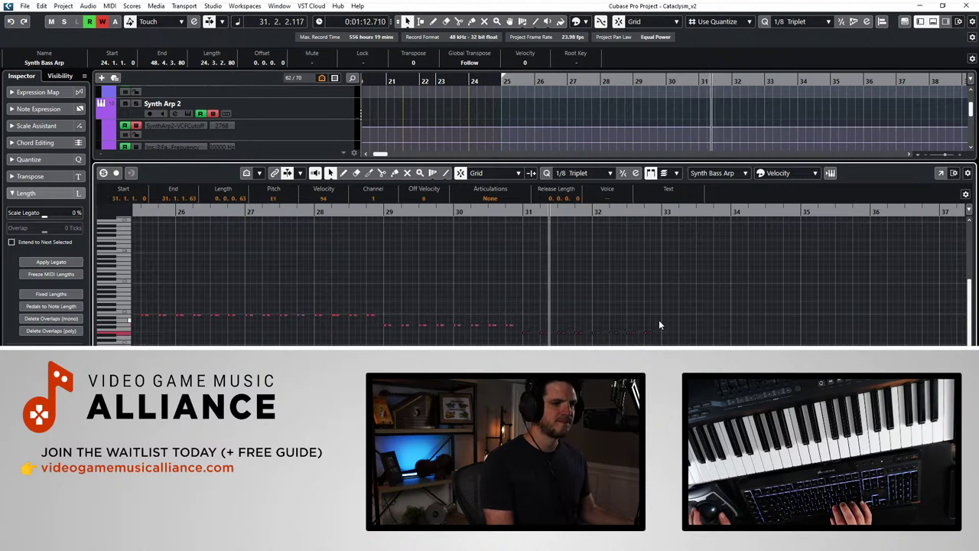
pyautogui.press('f')
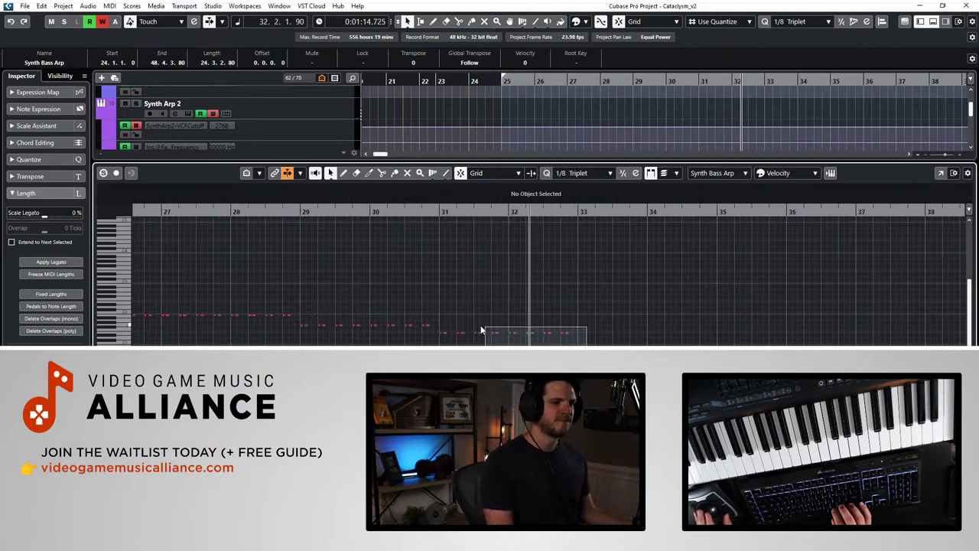
pyautogui.click(427, 324)
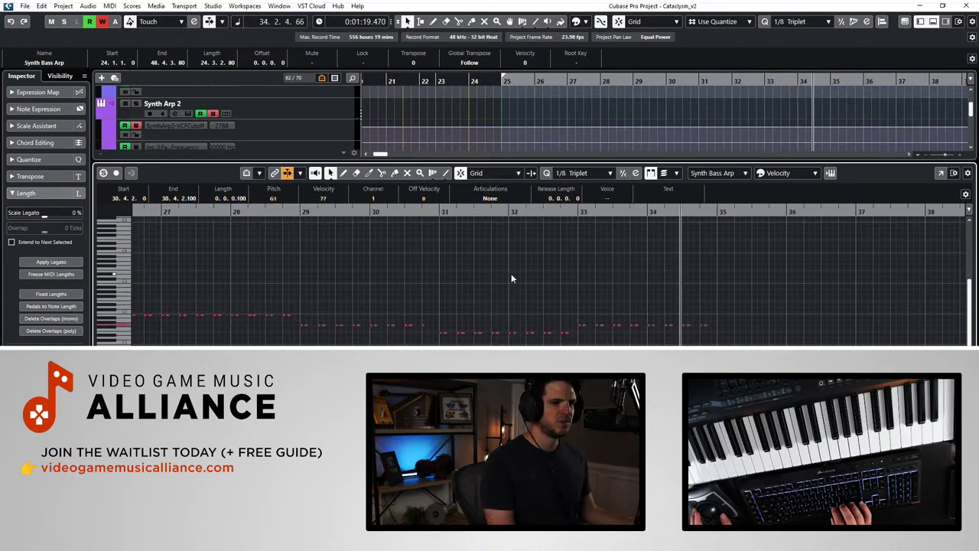
# Step: Duplicate the Synth Bass Arp notes of bars 25–34 so they repeat from bar 35, and close the note editor
pyautogui.moveTo(744, 345); pyautogui.dragTo(203, 263)
pyautogui.hotkey('ctrl', 'd')
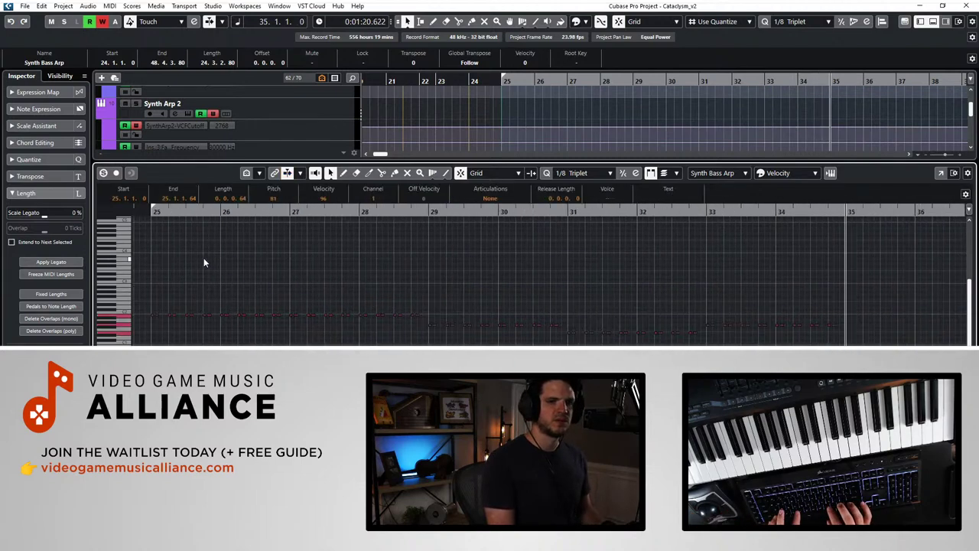
pyautogui.hscroll(4, 458, 284)
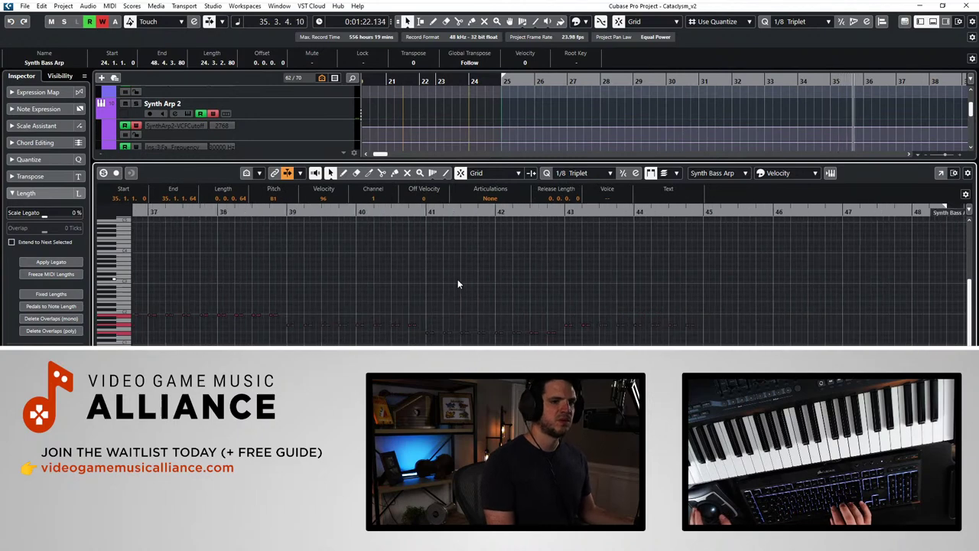
pyautogui.hotkey('ctrl', 'e')
pyautogui.hscroll(2, 592, 265)
pyautogui.press('KP_Subtract')
pyautogui.press('KP_Subtract')
pyautogui.press('KP_Subtract')
pyautogui.press('KP_Subtract')
pyautogui.press('KP_Subtract')
pyautogui.hscroll(-2, 557, 275)
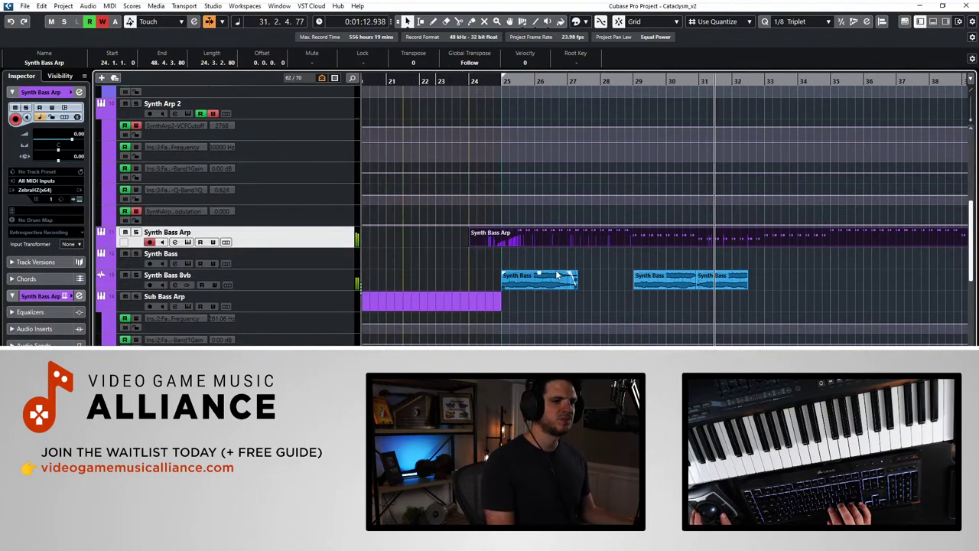
# Step: Extend the end of the Synth Bass clip near bar 31 to 32.4.3.79 and move playback back to around bar 25
pyautogui.moveTo(747, 288); pyautogui.dragTo(759, 290)
pyautogui.press('KP_Subtract')
pyautogui.press('KP_Subtract')
pyautogui.press('KP_Subtract')
pyautogui.press('KP_Subtract')
pyautogui.press('KP_Subtract')
pyautogui.press('KP_Subtract')
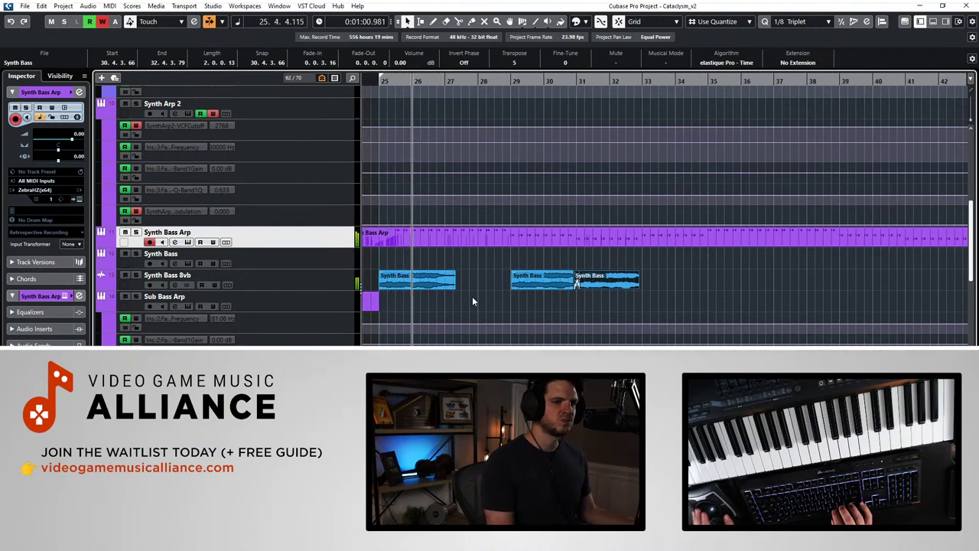
# Step: Try to place a copy of the bar 25 Synth Bass clip at bar 33, joined to the clip before it
pyautogui.moveTo(445, 281); pyautogui.dragTo(691, 275)
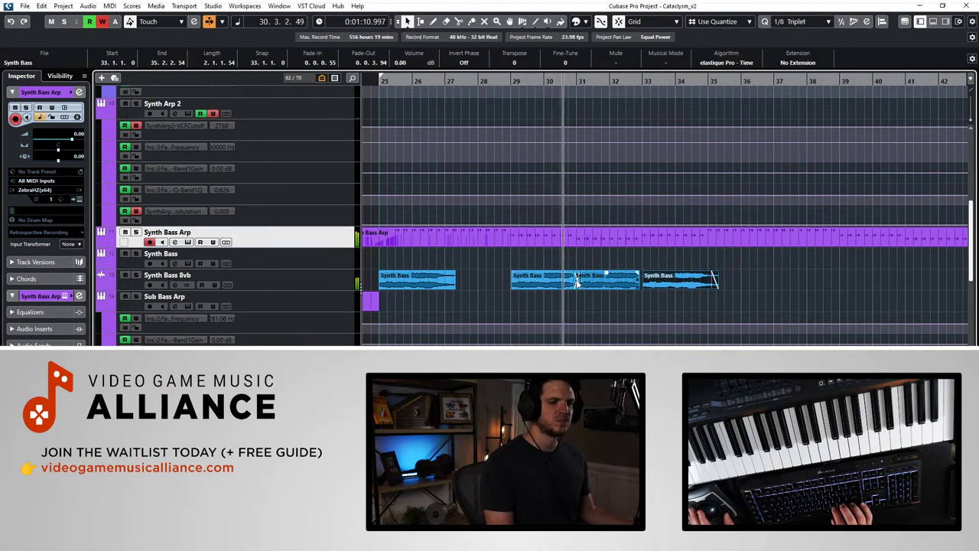
pyautogui.hscroll(1, 617, 289)
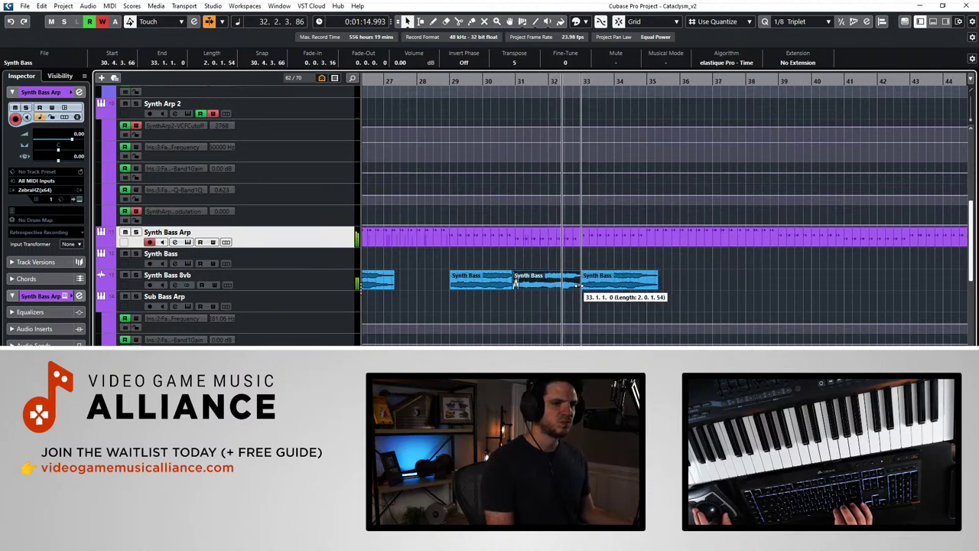
pyautogui.rightClick(580, 283)
pyautogui.click(593, 284)
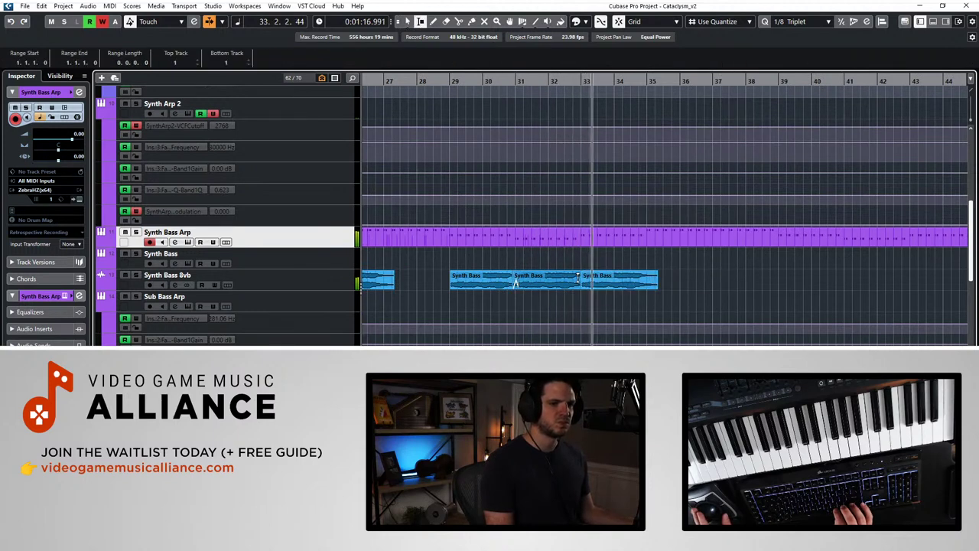
pyautogui.press('1')
pyautogui.click(601, 274)
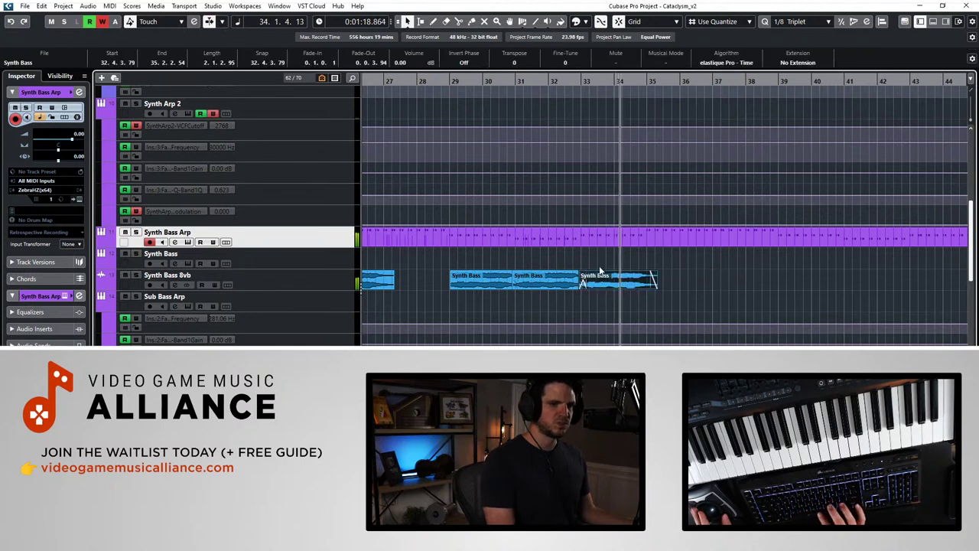
pyautogui.press('Delete')
# Step: Copy the bar 29 Synth Bass clip to bar 33, crossfade it with the preceding clip and play the join
pyautogui.moveTo(490, 284); pyautogui.dragTo(576, 277)
pyautogui.rightClick(566, 277)
pyautogui.click(570, 283)
pyautogui.press('2')
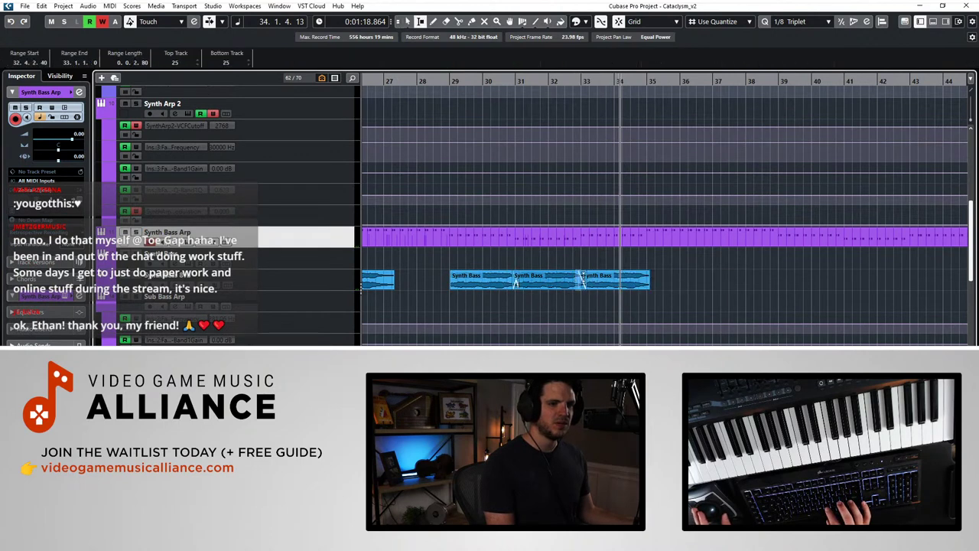
pyautogui.press('ctrl+KP_Subtract')
pyautogui.press('ctrl+KP_Subtract')
pyautogui.press('ctrl+KP_Subtract')
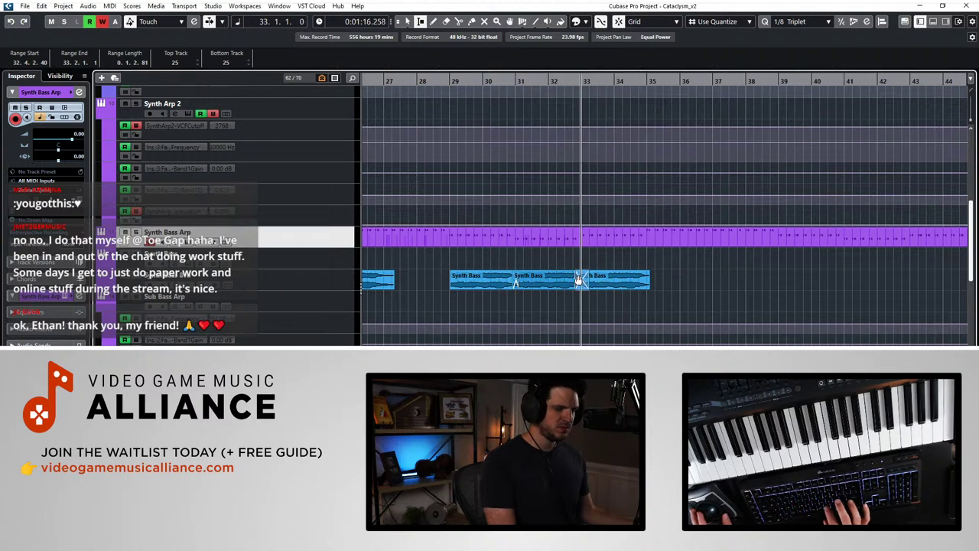
pyautogui.press('space')
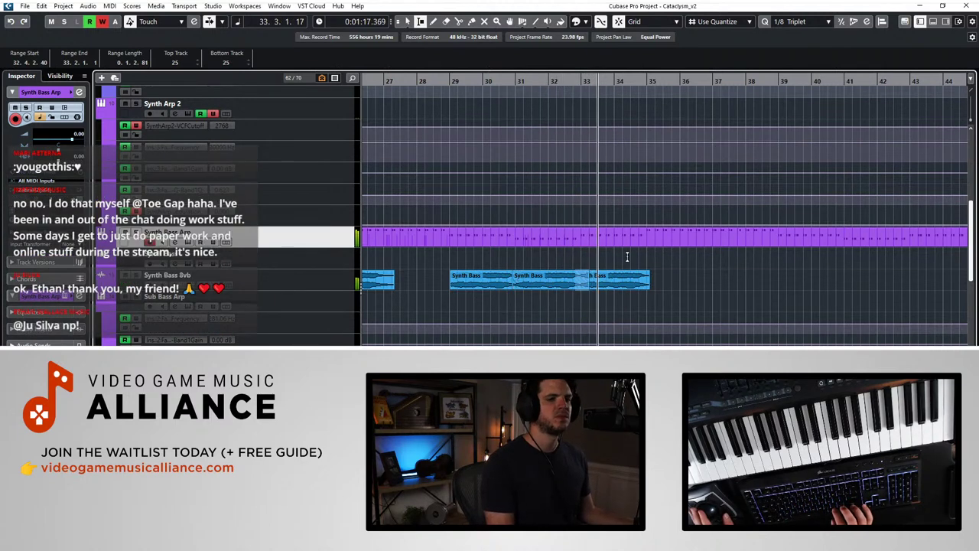
pyautogui.press('1')
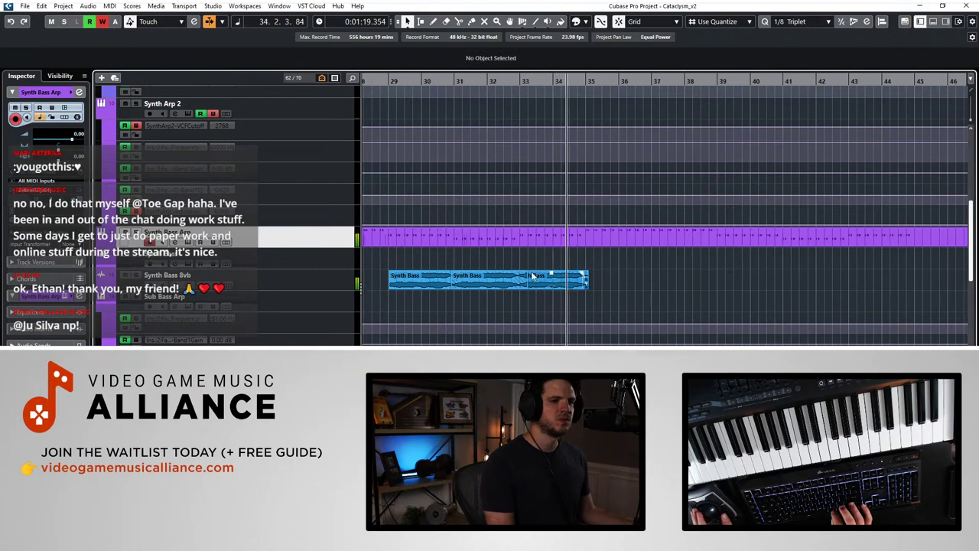
# Step: Copy the bar 25 Synth Bass clip to bar 35 and the three clips starting at bar 29 to bar 39
pyautogui.hscroll(-3, 532, 276)
pyautogui.keyDown('alt'); pyautogui.moveTo(424, 276); pyautogui.dragTo(756, 289); pyautogui.keyUp('alt')
pyautogui.hscroll(1, 668, 299)
pyautogui.hscroll(-1, 577, 300)
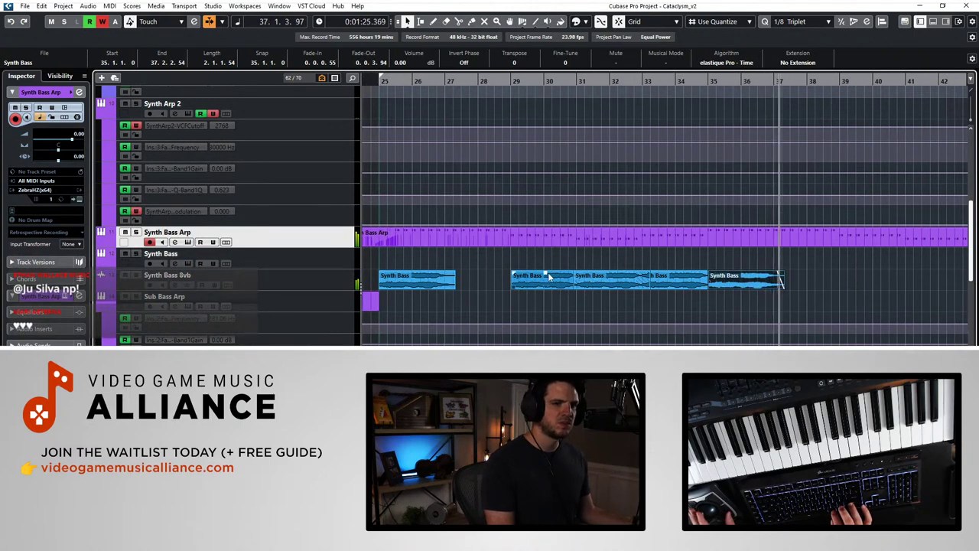
pyautogui.click(669, 302)
pyautogui.moveTo(670, 302); pyautogui.dragTo(872, 287)
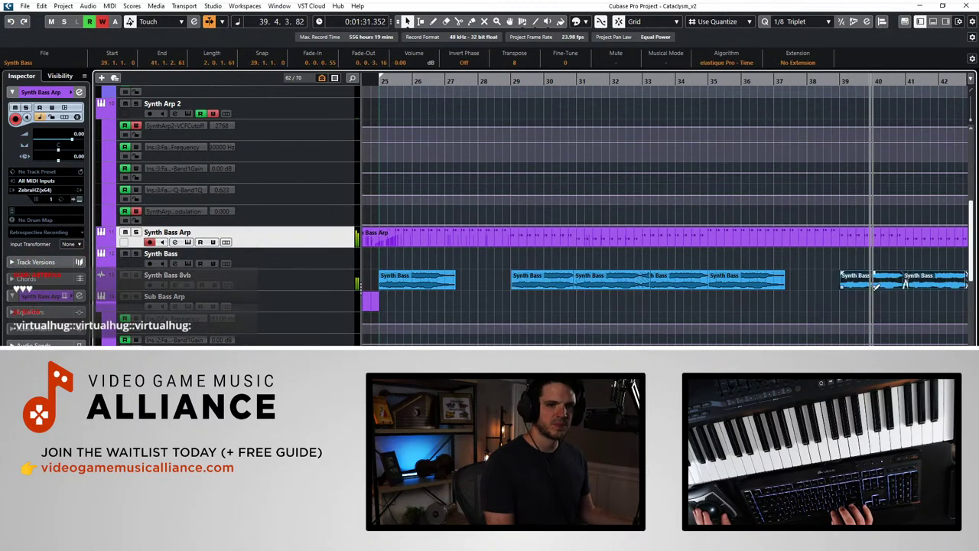
pyautogui.click(742, 264)
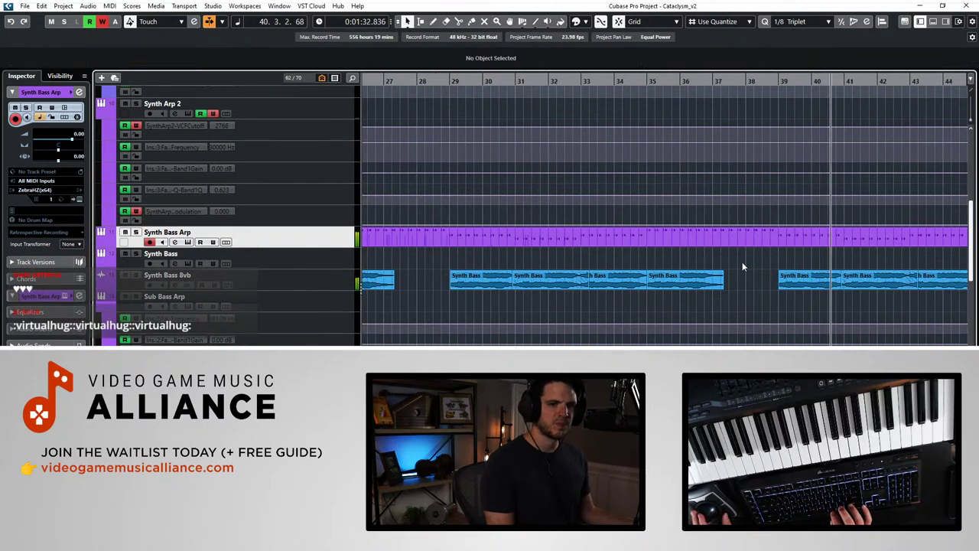
# Step: Split the Synth Bass Arp clip at bars 37 and 39 and delete the section between the cuts
pyautogui.keyDown('alt'); pyautogui.click(713, 235); pyautogui.keyUp('alt')
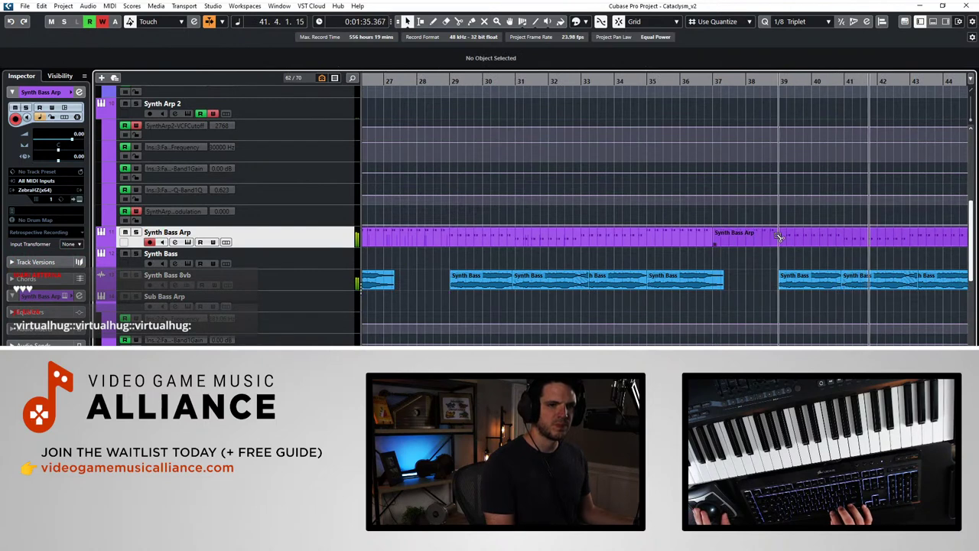
pyautogui.keyDown('alt'); pyautogui.click(778, 238); pyautogui.keyUp('alt')
pyautogui.click(767, 242)
pyautogui.press('Delete')
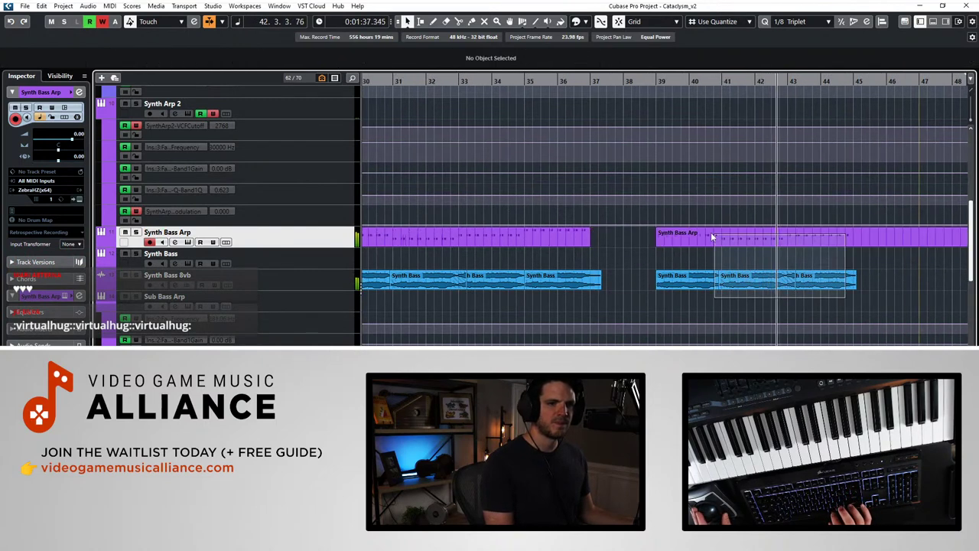
# Step: Cut the Synth Bass Arp at bar 45, move the bar 39–45 arp and bass clips to bar 37, and delete the leftover section
pyautogui.keyDown('alt'); pyautogui.click(855, 236); pyautogui.keyUp('alt')
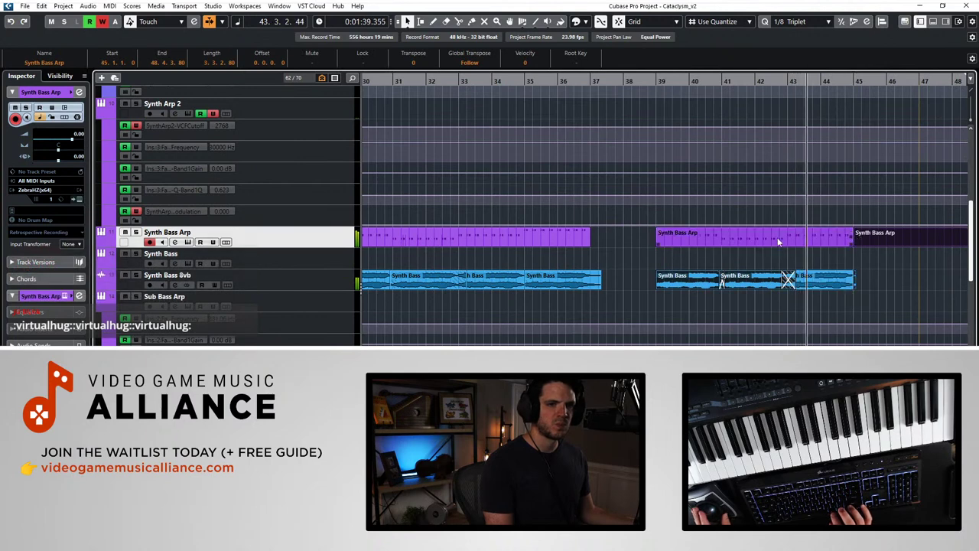
pyautogui.click(829, 298)
pyautogui.moveTo(829, 298); pyautogui.dragTo(615, 240)
pyautogui.hscroll(2, 675, 243)
pyautogui.moveTo(693, 250); pyautogui.dragTo(739, 289)
pyautogui.press('Delete')
# Step: Play on into ACT 3 and examine the markers, synth, bass and automation tracks from the bar 47 hit onward
pyautogui.scroll(6, 726, 271)
pyautogui.scroll(-6, 725, 272)
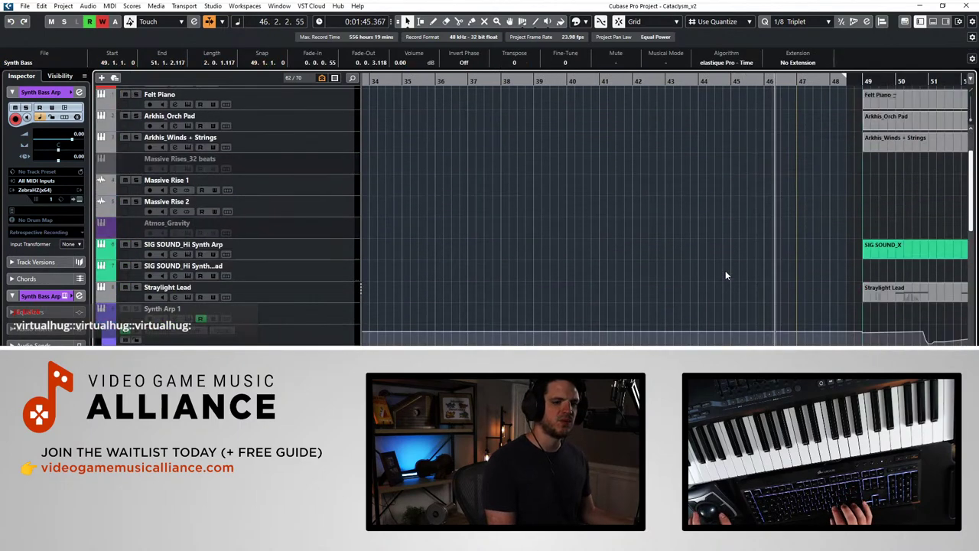
pyautogui.scroll(-3, 725, 270)
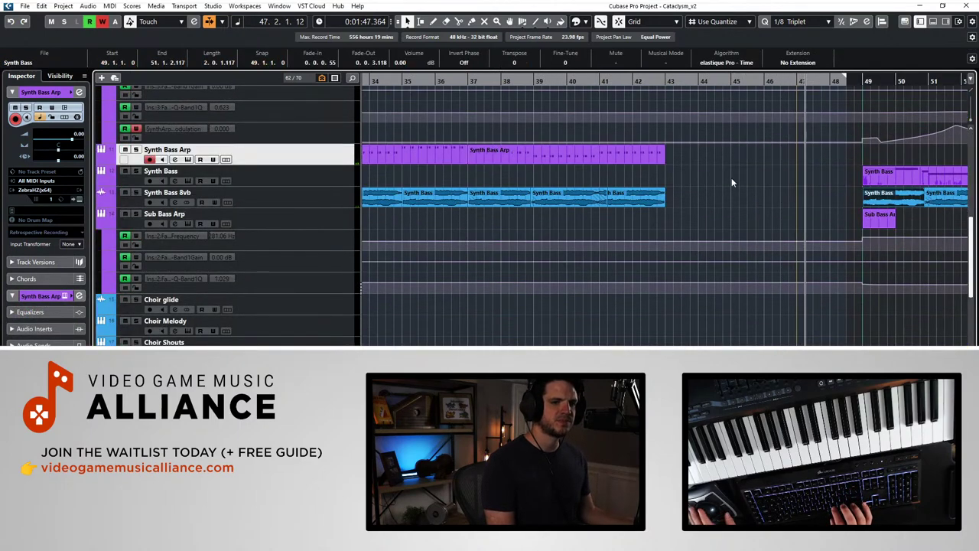
pyautogui.scroll(8, 731, 178)
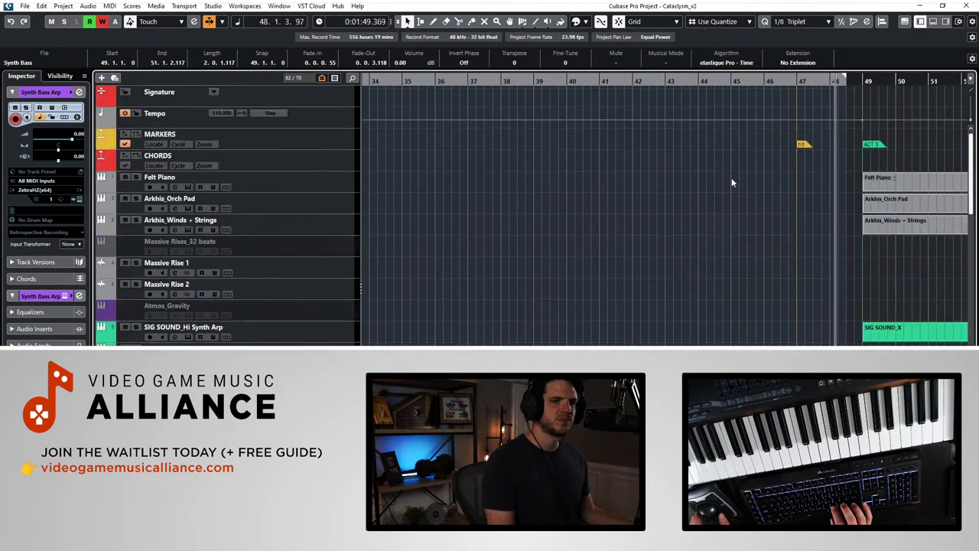
pyautogui.scroll(-5, 731, 177)
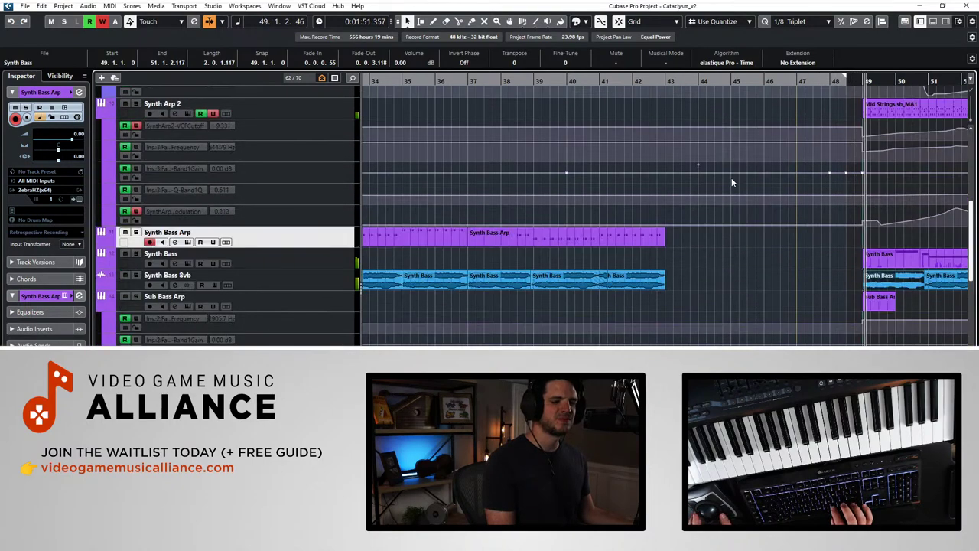
pyautogui.hscroll(3, 643, 203)
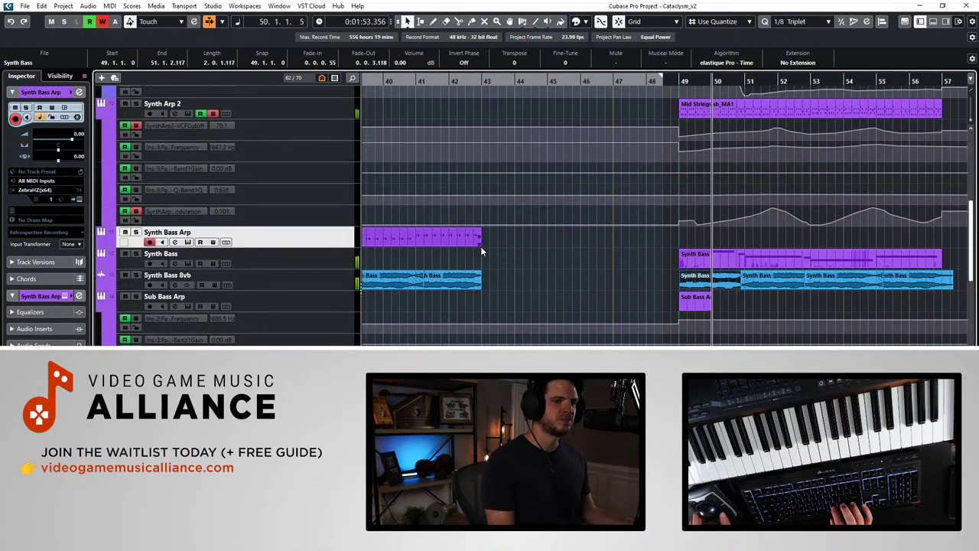
pyautogui.hscroll(3, 481, 246)
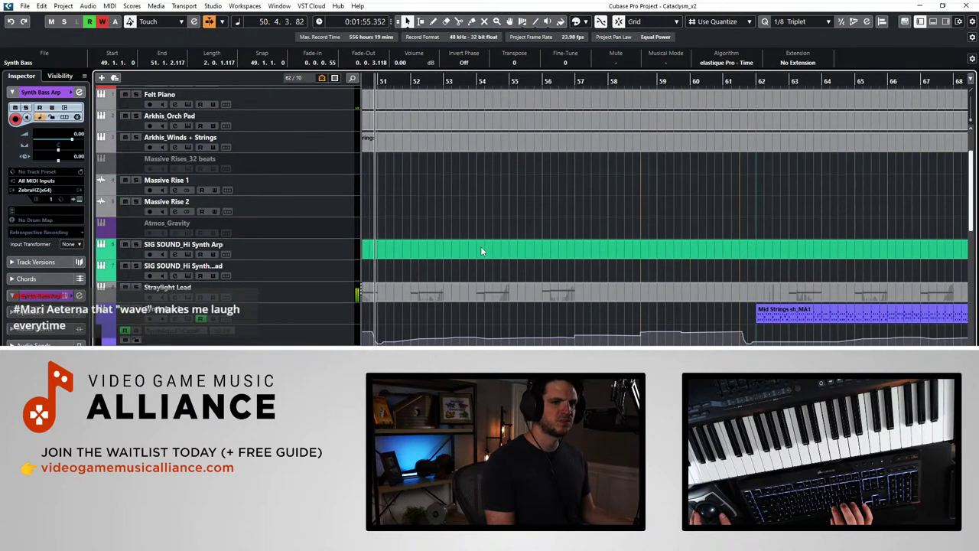
pyautogui.scroll(4, 480, 247)
pyautogui.hscroll(10, 480, 246)
pyautogui.hscroll(8, 481, 251)
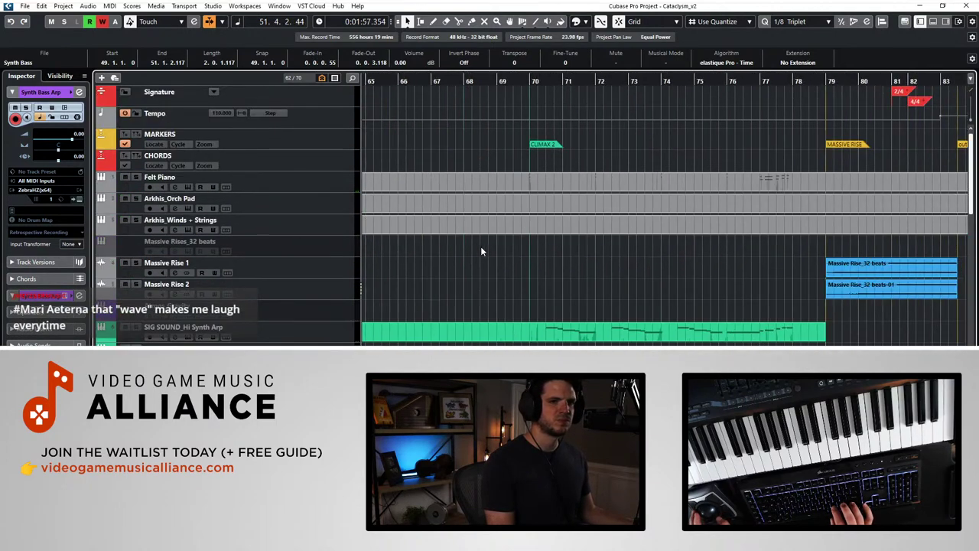
pyautogui.hscroll(-16, 481, 251)
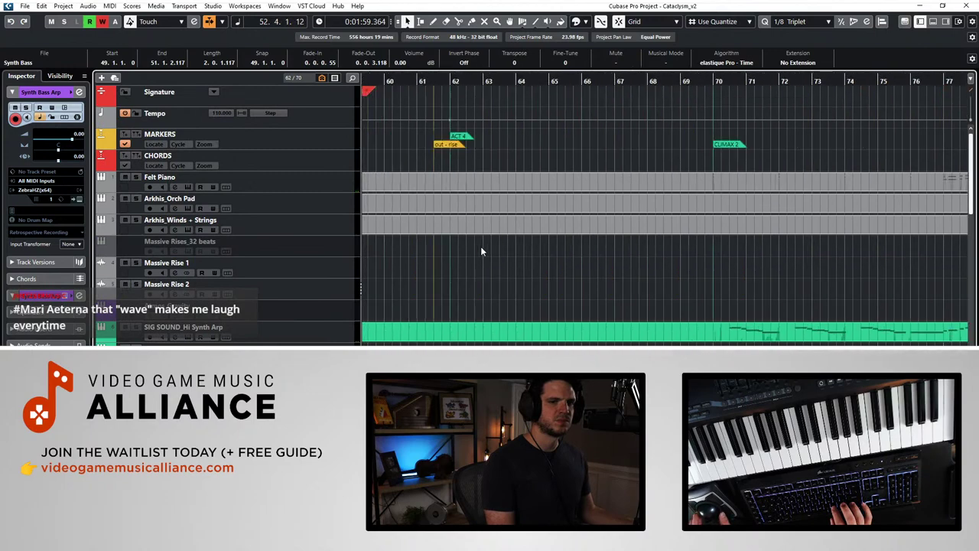
pyautogui.hscroll(-8, 481, 251)
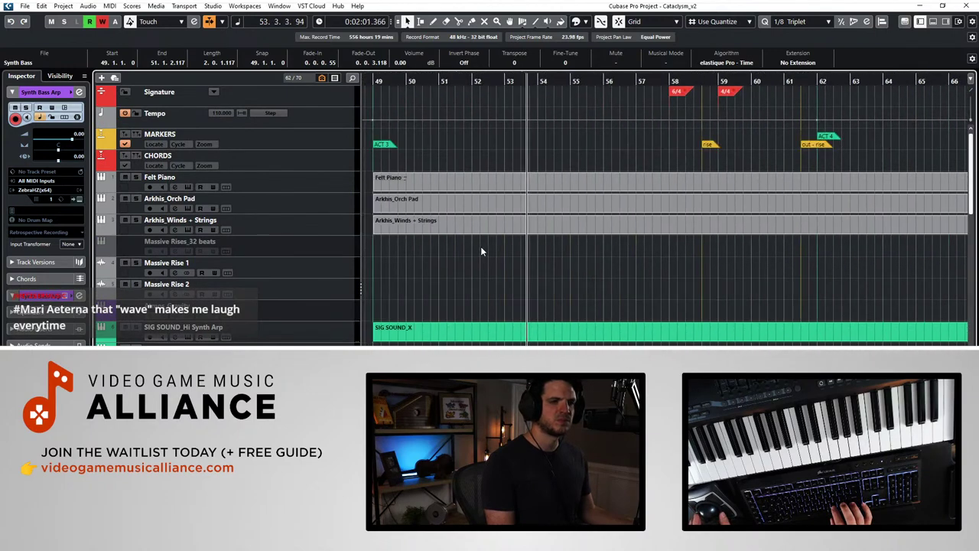
pyautogui.scroll(-10, 482, 251)
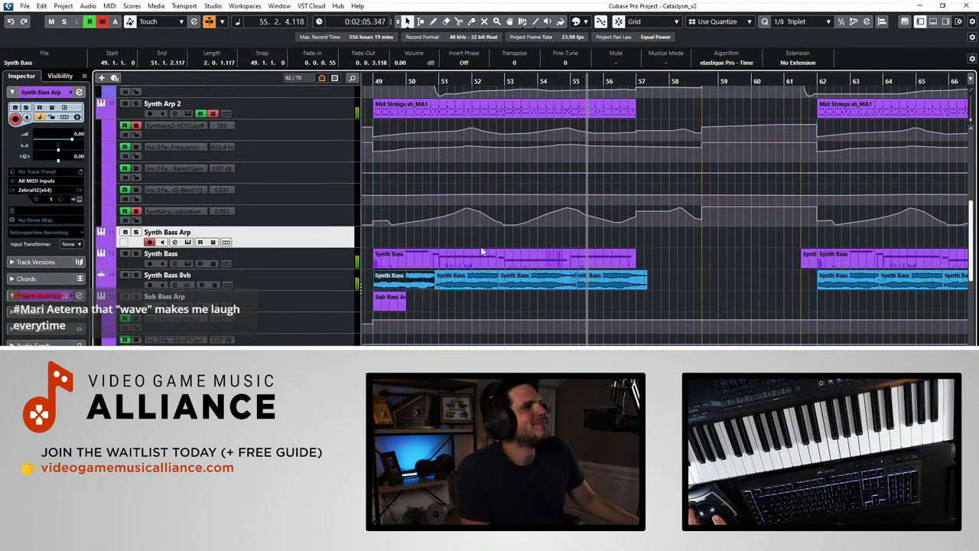
pyautogui.moveTo(568, 217)
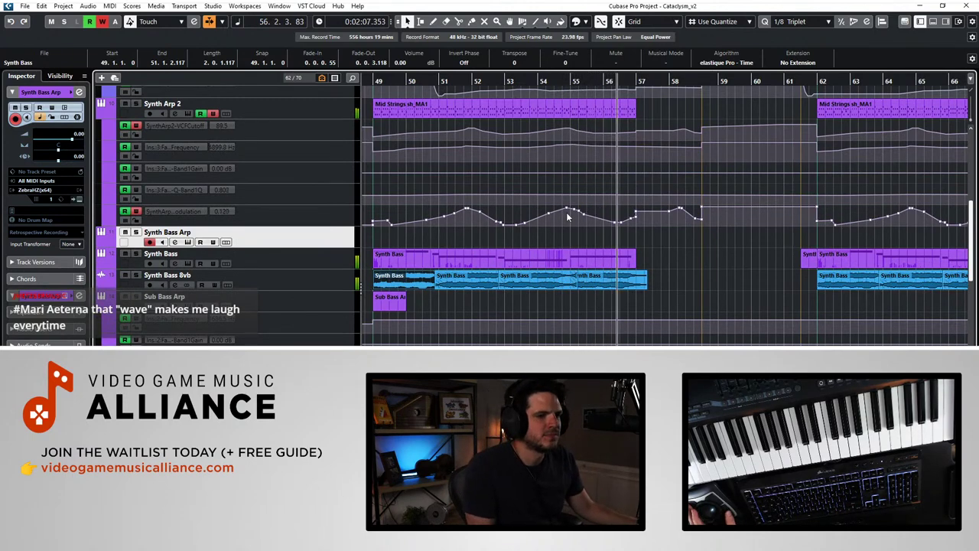
# Step: Play ahead through ACT 4 and examine the marker layout from the bar 47 hit to CLIMAX 2
pyautogui.scroll(10, 636, 218)
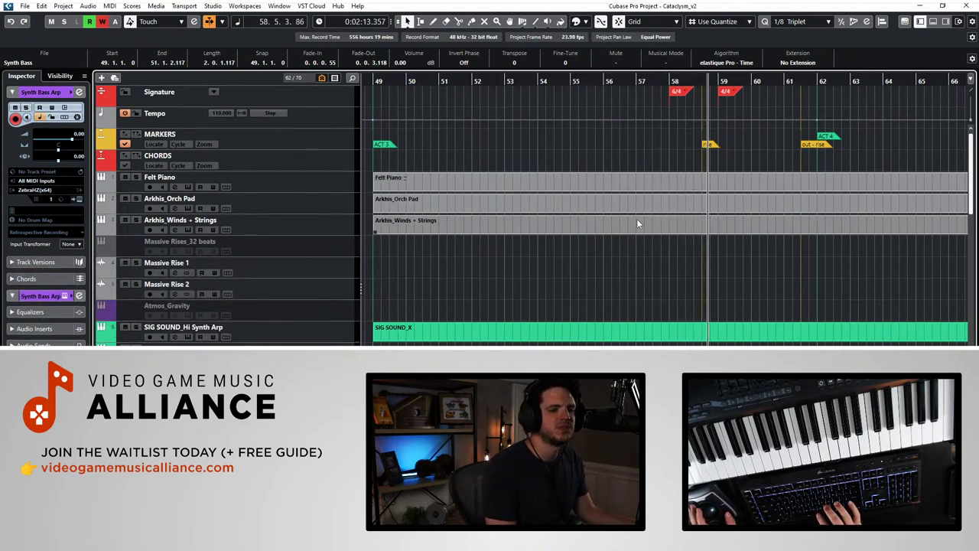
pyautogui.hscroll(4, 639, 200)
pyautogui.hscroll(2, 640, 207)
pyautogui.press('KP_Add')
pyautogui.press('KP_Add')
pyautogui.press('KP_Add')
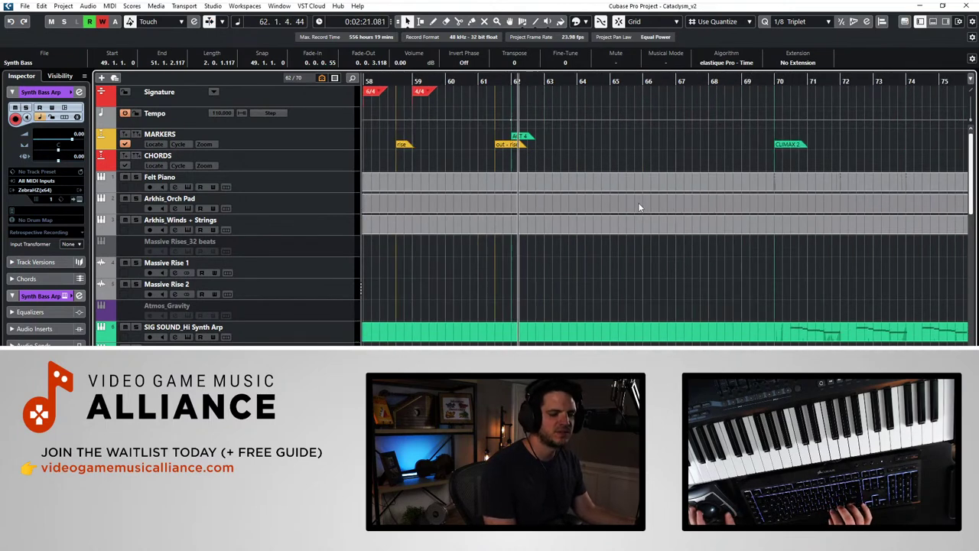
pyautogui.hscroll(-8, 537, 220)
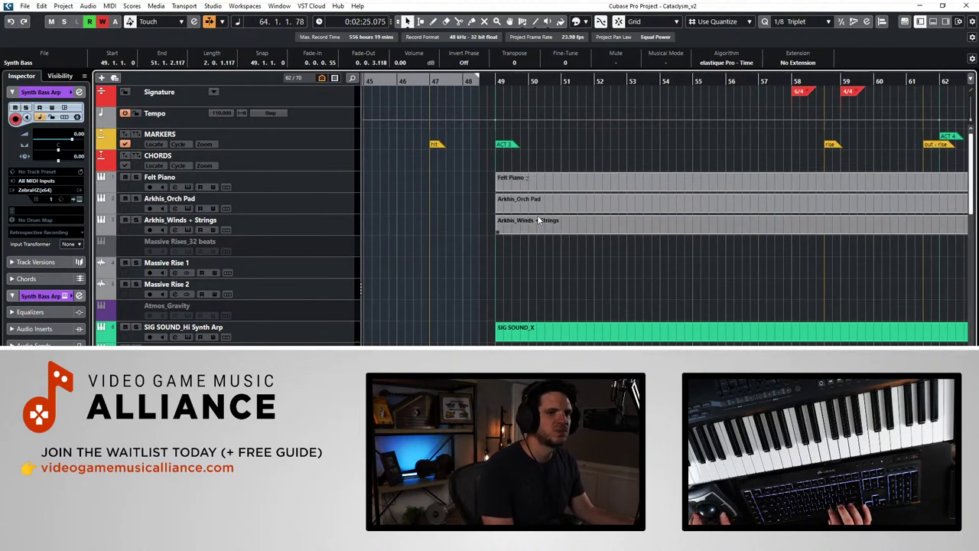
# Step: Stop playback, step the playhead back to bar 35, and examine the stretch leading through the hit marker into ACT 3
pyautogui.hscroll(1, 539, 221)
pyautogui.press('space')
pyautogui.press('KP_Subtract')
pyautogui.press('KP_Subtract')
pyautogui.press('KP_Subtract')
pyautogui.press('KP_Subtract')
pyautogui.press('KP_Subtract')
pyautogui.press('KP_Subtract')
pyautogui.press('KP_Subtract')
pyautogui.press('KP_Subtract')
pyautogui.press('KP_Subtract')
pyautogui.press('KP_Subtract')
pyautogui.press('KP_Subtract')
pyautogui.press('KP_Subtract')
pyautogui.press('KP_Subtract')
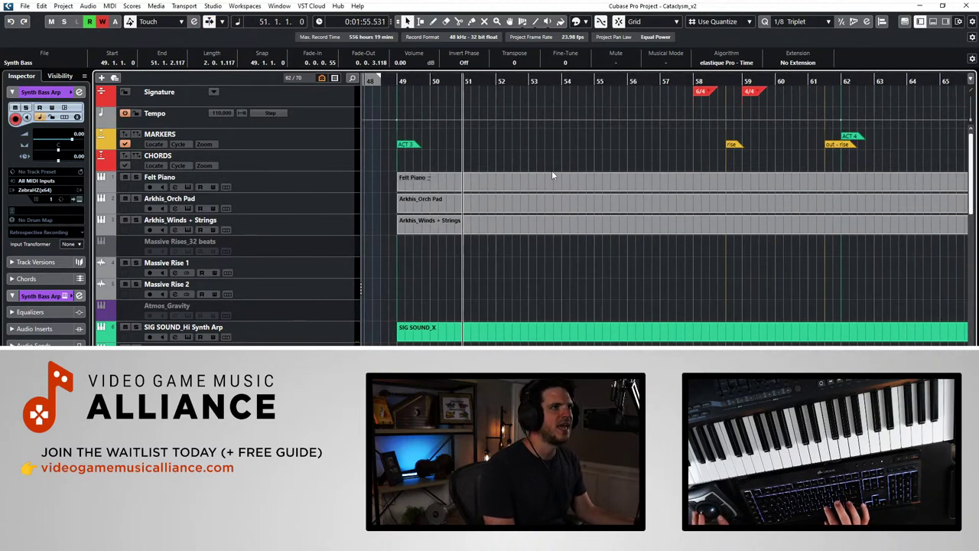
pyautogui.press('KP_Subtract')
pyautogui.press('KP_Subtract')
pyautogui.press('KP_Subtract')
pyautogui.press('KP_Subtract')
pyautogui.press('KP_Subtract')
pyautogui.press('KP_Subtract')
pyautogui.press('KP_Subtract')
pyautogui.press('KP_Subtract')
pyautogui.press('KP_Subtract')
pyautogui.press('KP_Subtract')
pyautogui.press('KP_Subtract')
pyautogui.press('KP_Subtract')
pyautogui.press('KP_Subtract')
pyautogui.press('KP_Subtract')
pyautogui.press('KP_Subtract')
pyautogui.press('KP_Subtract')
pyautogui.press('KP_Subtract')
pyautogui.press('KP_Subtract')
pyautogui.press('KP_Subtract')
pyautogui.press('KP_Subtract')
pyautogui.press('KP_Add')
pyautogui.press('KP_Add')
pyautogui.press('KP_Add')
pyautogui.press('KP_Add')
pyautogui.press('KP_Add')
pyautogui.press('KP_Add')
pyautogui.press('KP_Add')
pyautogui.press('KP_Add')
pyautogui.press('KP_Add')
pyautogui.press('KP_Add')
pyautogui.press('KP_Add')
pyautogui.press('KP_Add')
pyautogui.hscroll(8, 652, 225)
pyautogui.hscroll(-3, 651, 225)
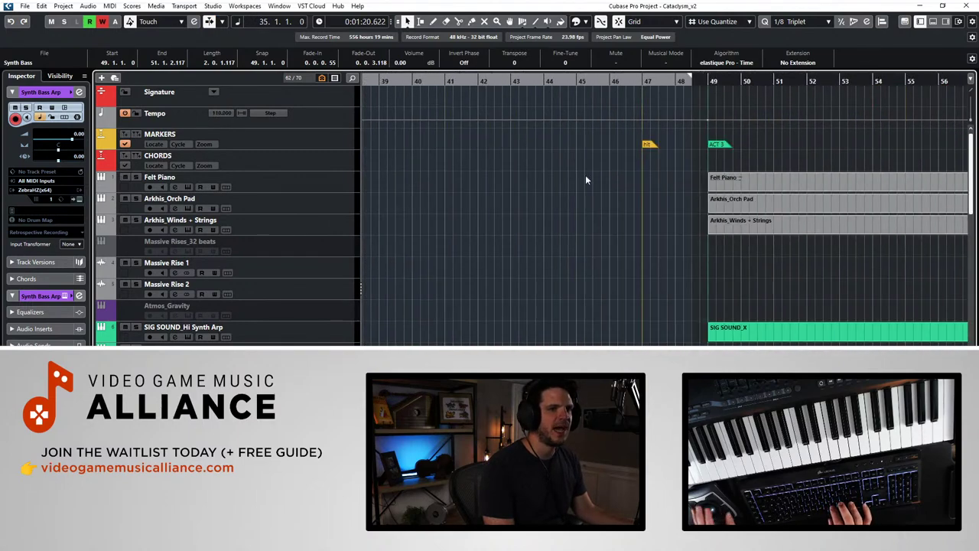
# Step: Move the playhead back to bar 26 and examine the pad, synth and lead tracks around bars 25 to 32
pyautogui.hscroll(-8, 588, 196)
pyautogui.hscroll(1, 587, 195)
pyautogui.press('KP_Subtract')
pyautogui.press('KP_Subtract')
pyautogui.press('KP_Subtract')
pyautogui.press('KP_Subtract')
pyautogui.press('KP_Subtract')
pyautogui.press('KP_Subtract')
pyautogui.press('KP_Subtract')
pyautogui.press('KP_Subtract')
pyautogui.press('KP_Subtract')
pyautogui.press('KP_Subtract')
pyautogui.press('KP_Subtract')
pyautogui.press('KP_Subtract')
pyautogui.press('KP_Add')
pyautogui.press('KP_Add')
pyautogui.press('KP_Add')
pyautogui.scroll(-3, 570, 211)
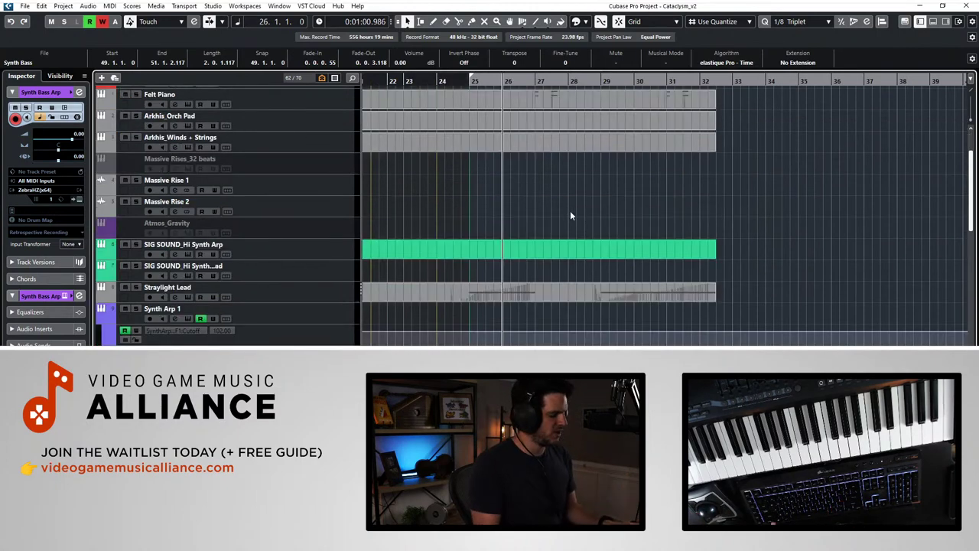